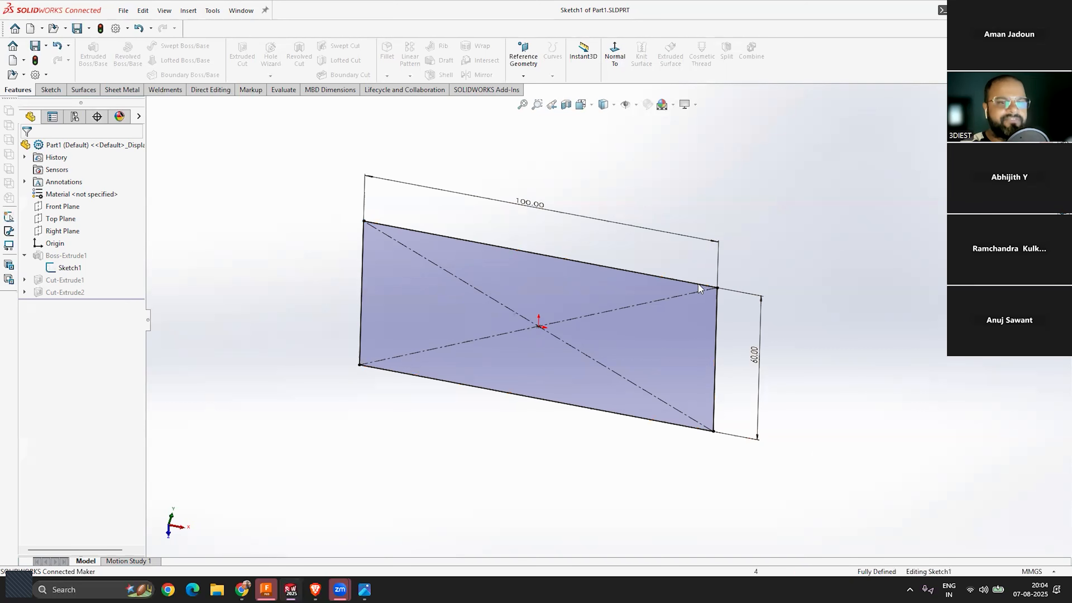
Step: Exit the block's base sketch and create a new assembly document
{"action": "left_click", "coordinate": [1030, 126]}
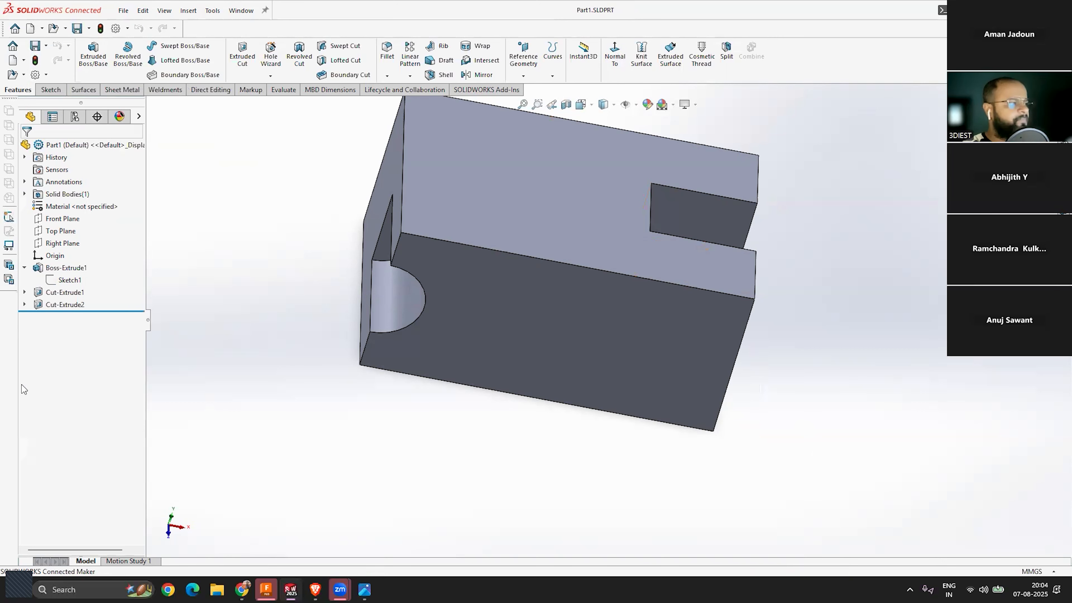
{"action": "key", "text": "f"}
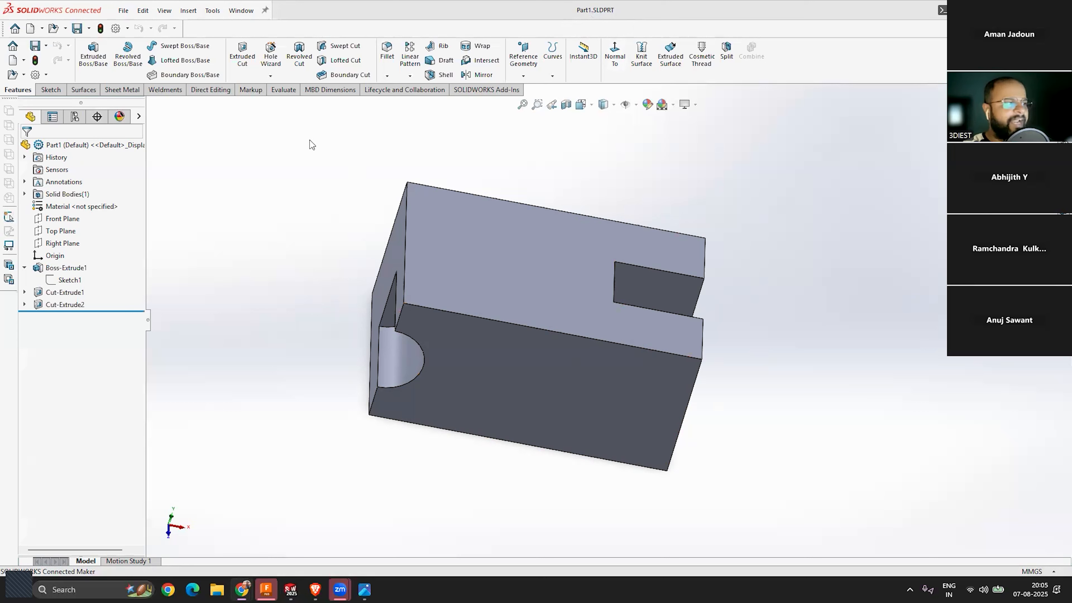
{"action": "left_click", "coordinate": [123, 10]}
{"action": "left_click", "coordinate": [139, 31]}
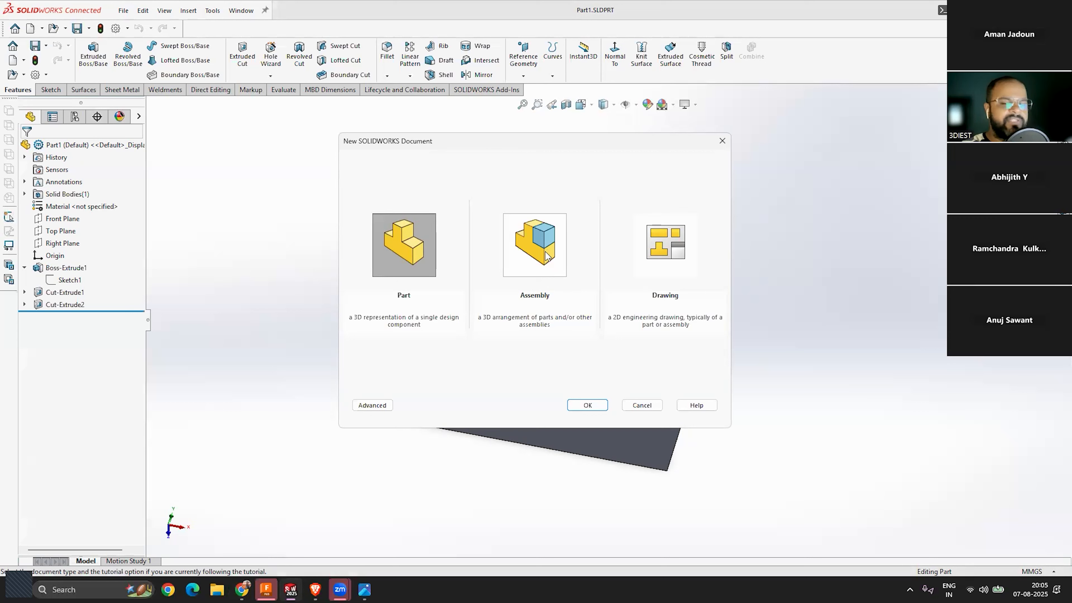
{"action": "left_click", "coordinate": [547, 254]}
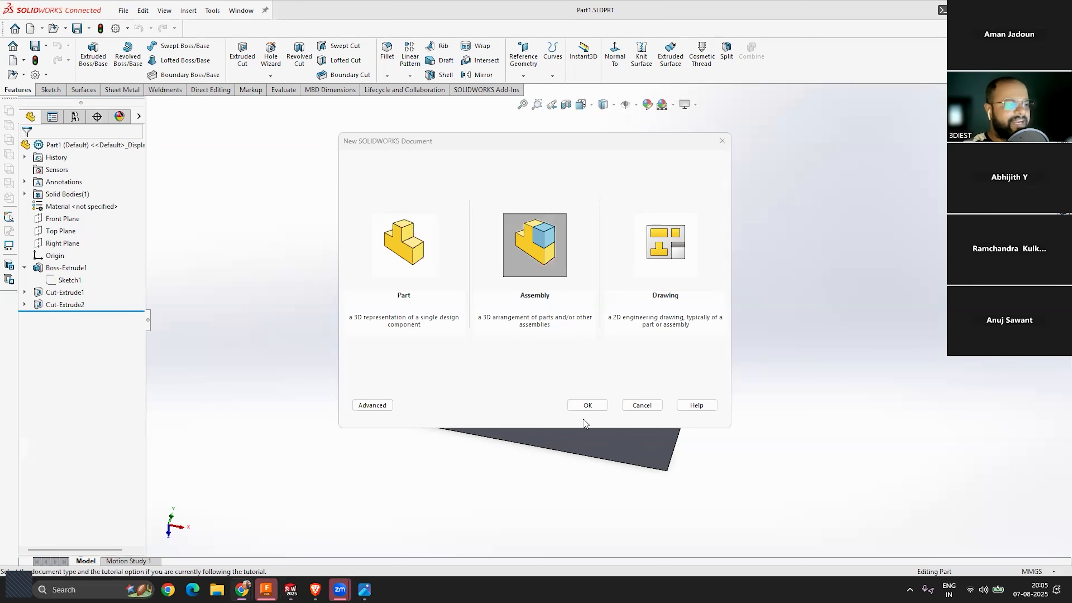
{"action": "left_click", "coordinate": [588, 408]}
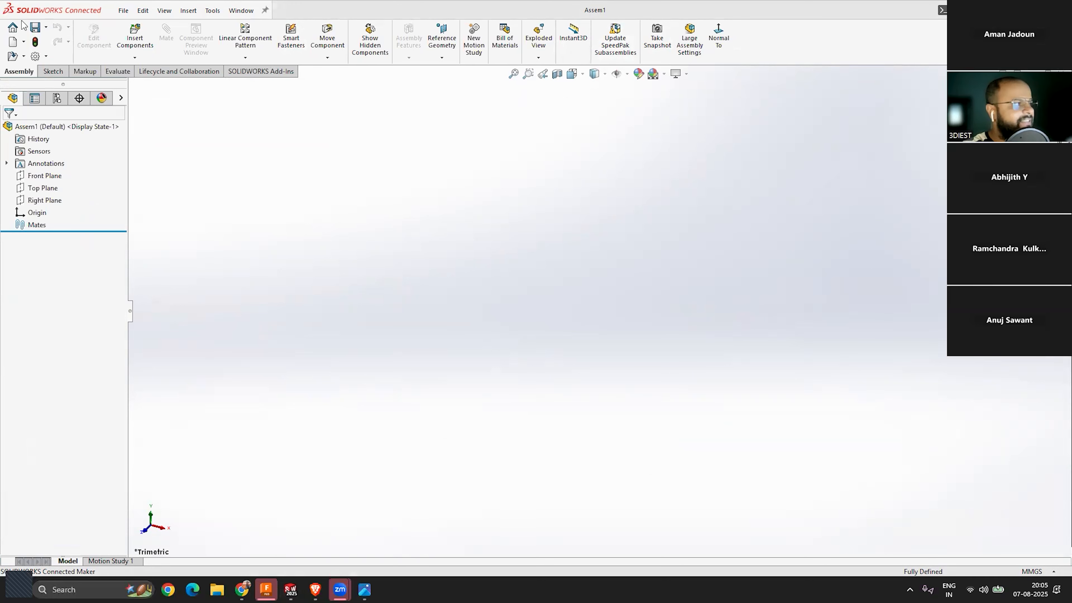
Step: Save the new assembly to this PC as Assem1.SLDASM in the Assembly folder on the Desktop
{"action": "left_click", "coordinate": [45, 27]}
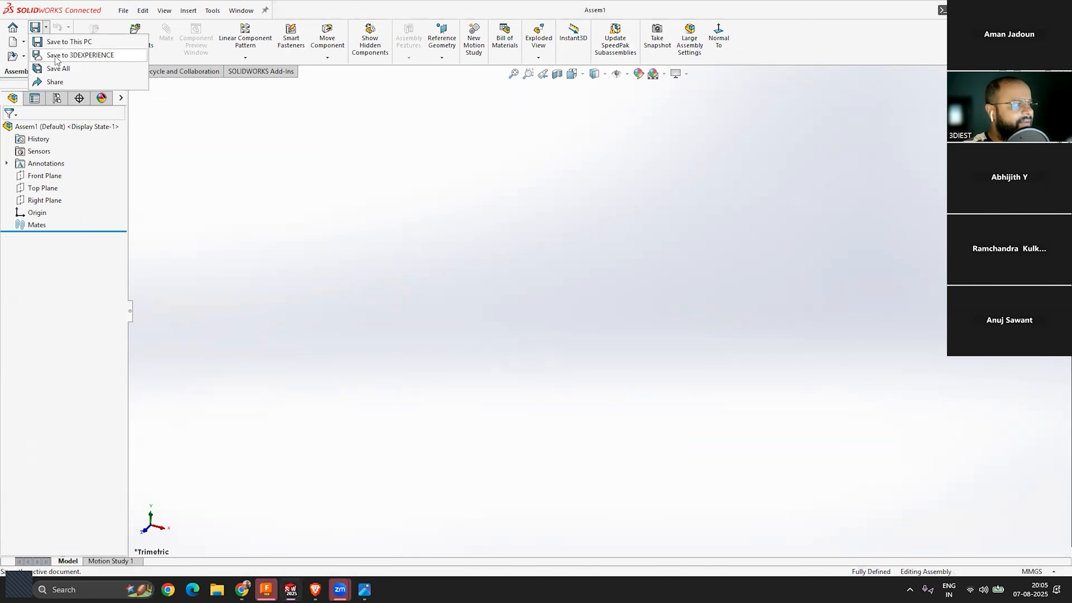
{"action": "left_click", "coordinate": [69, 43]}
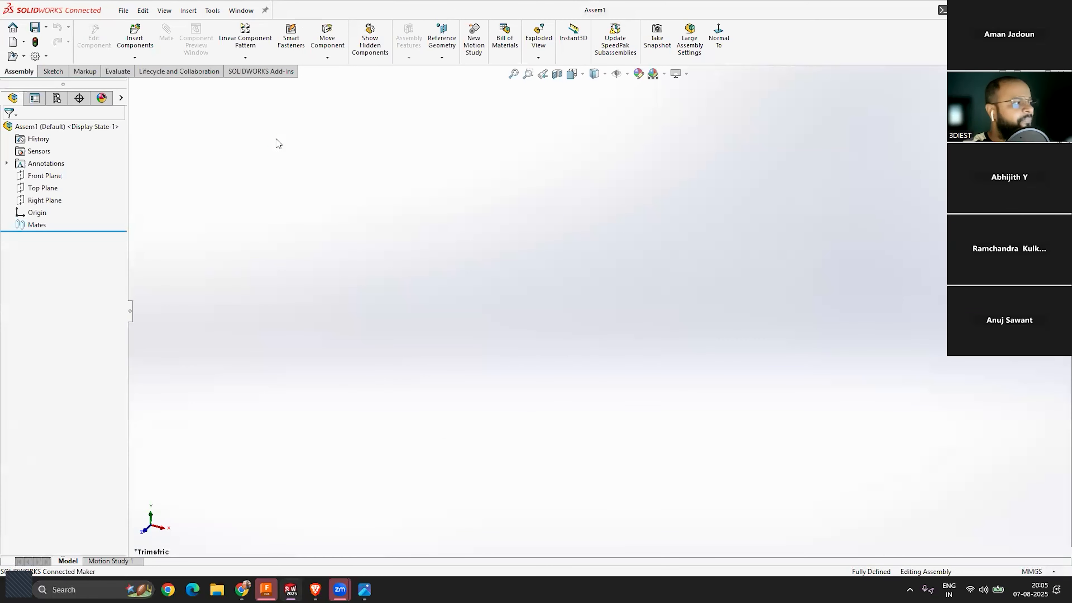
{"action": "left_click", "coordinate": [52, 113]}
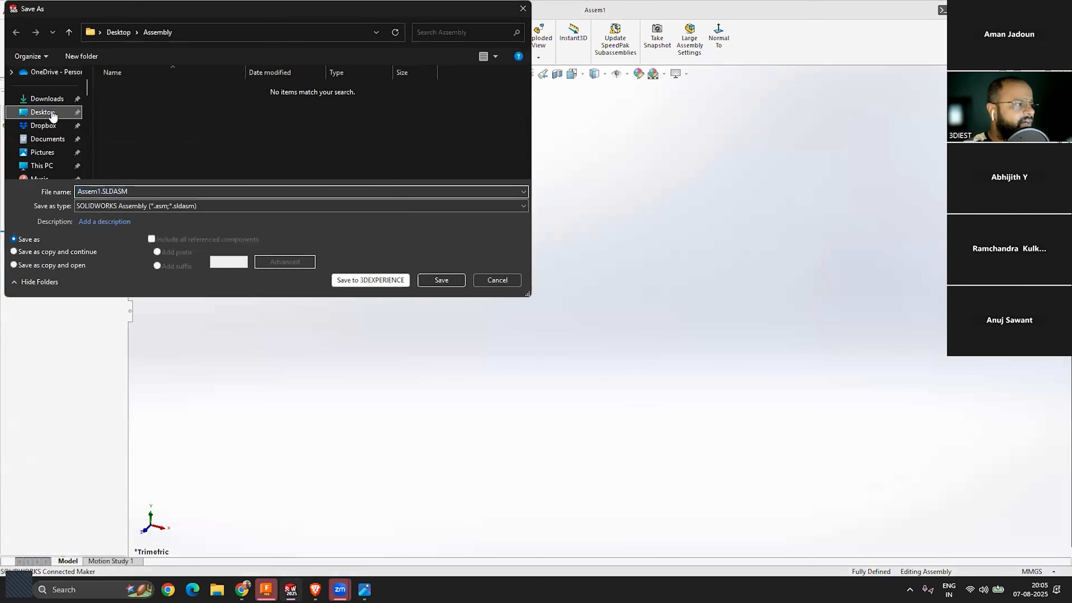
{"action": "double_click", "coordinate": [120, 112]}
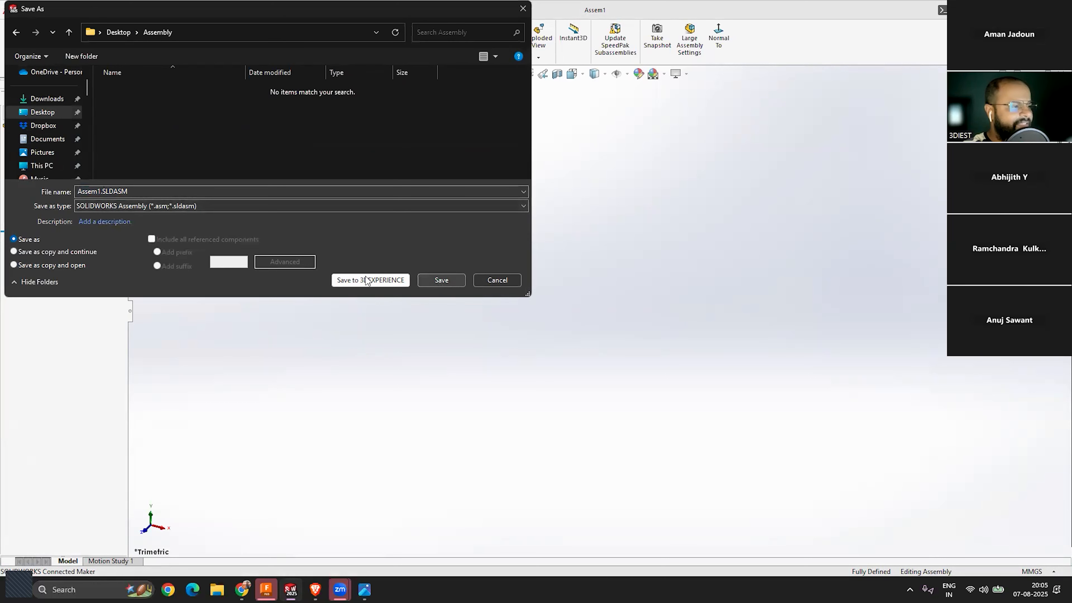
{"action": "double_click", "coordinate": [107, 192]}
{"action": "left_click_drag", "start_coordinate": [130, 191], "coordinate": [104, 191]}
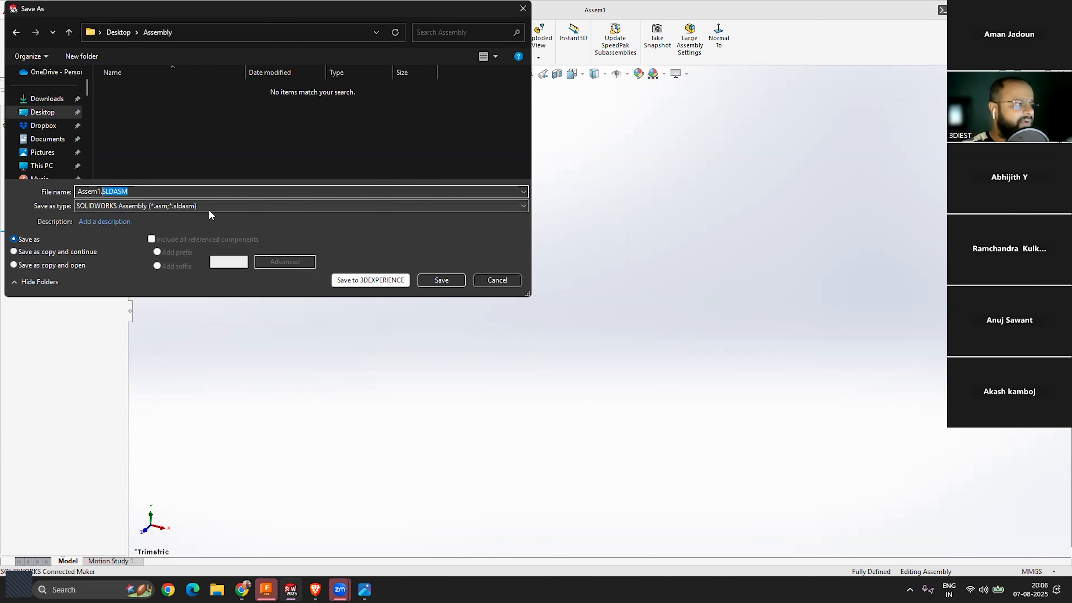
{"action": "left_click", "coordinate": [446, 282]}
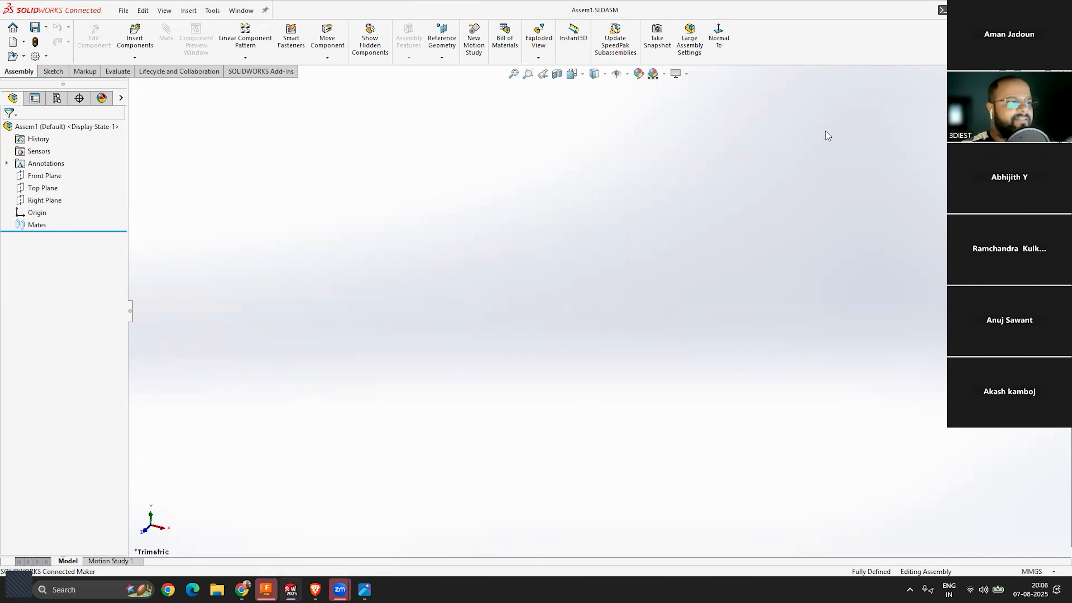
{"action": "double_click", "coordinate": [608, 13]}
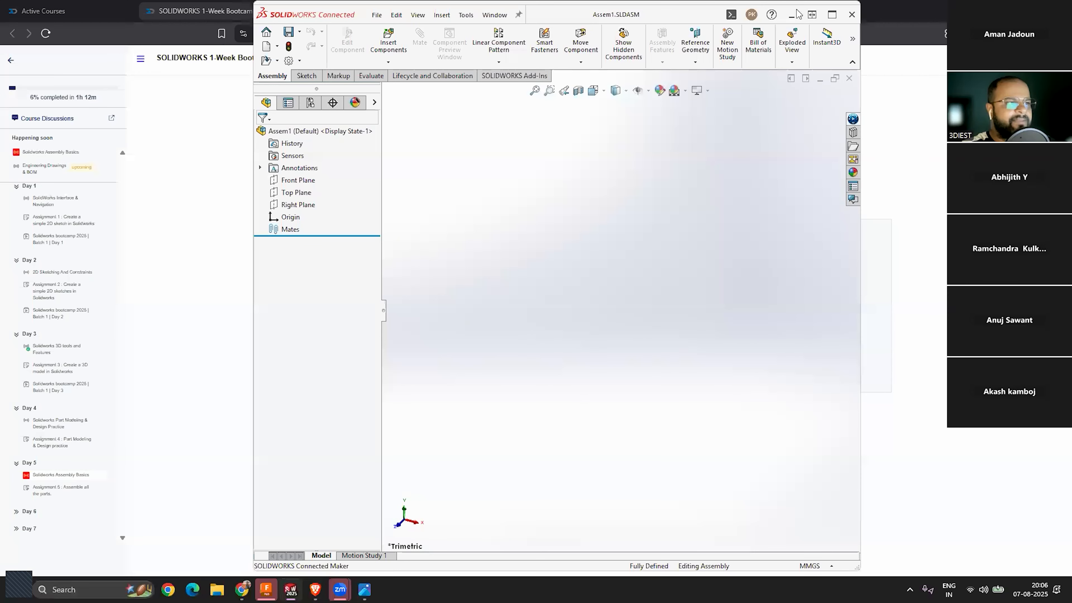
{"action": "double_click", "coordinate": [841, 15]}
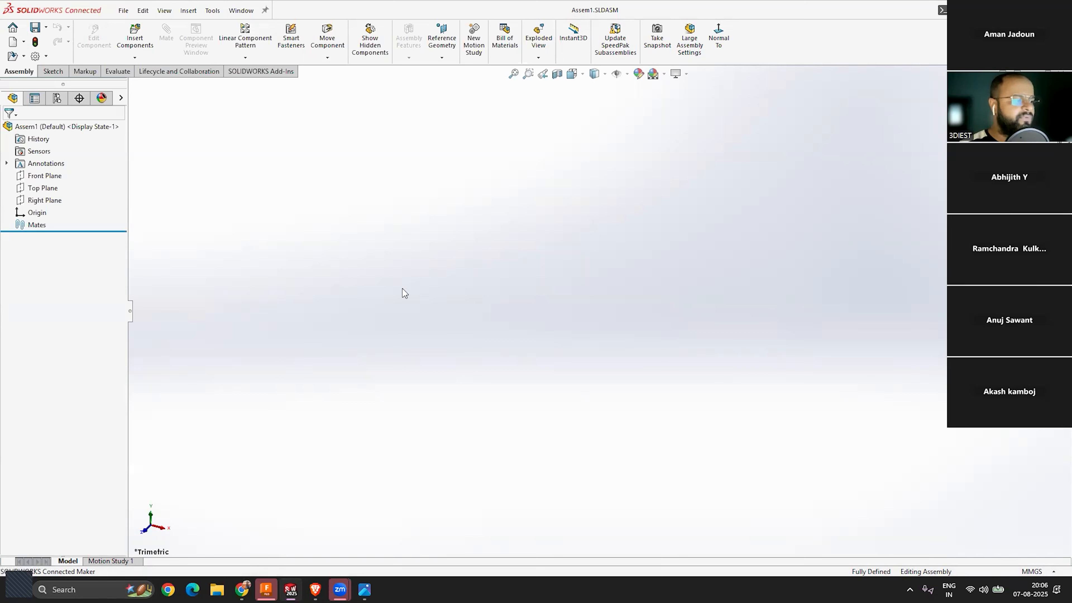
{"action": "left_click", "coordinate": [13, 28]}
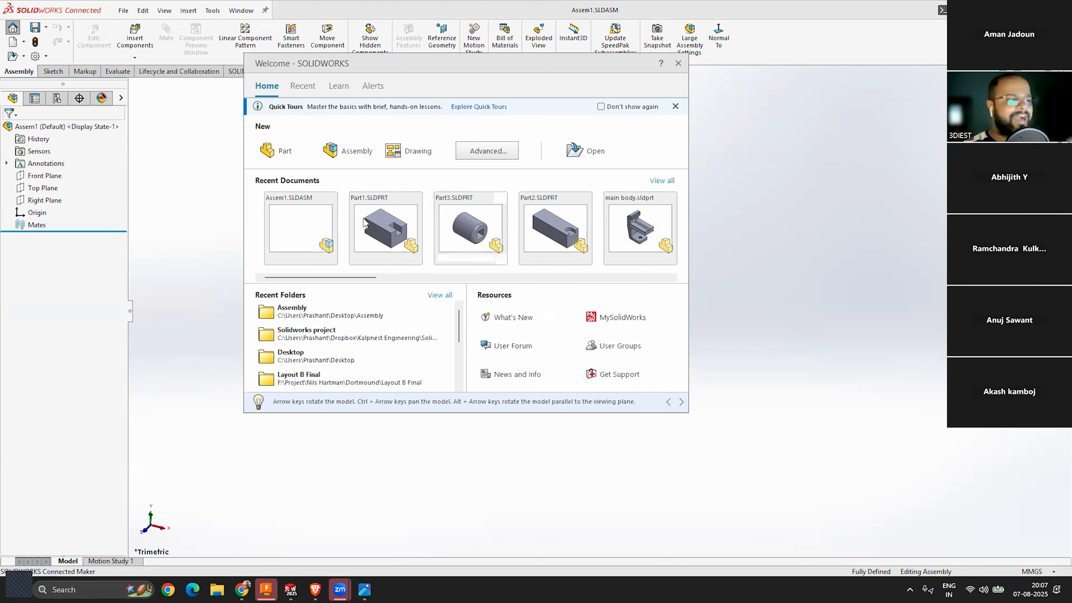
{"action": "mouse_move", "coordinate": [286, 234]}
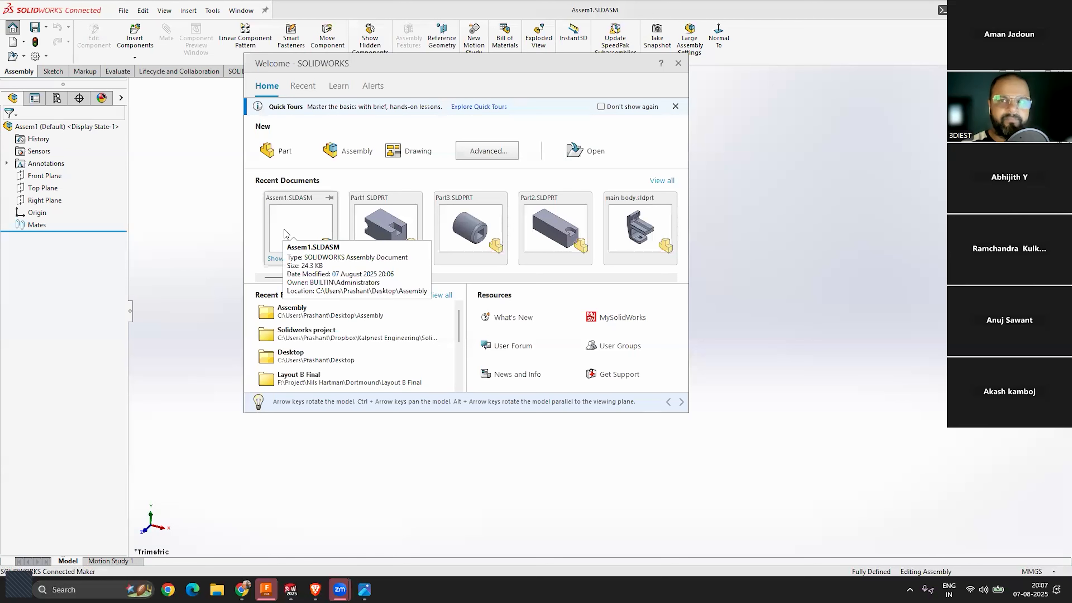
{"action": "left_click", "coordinate": [186, 154]}
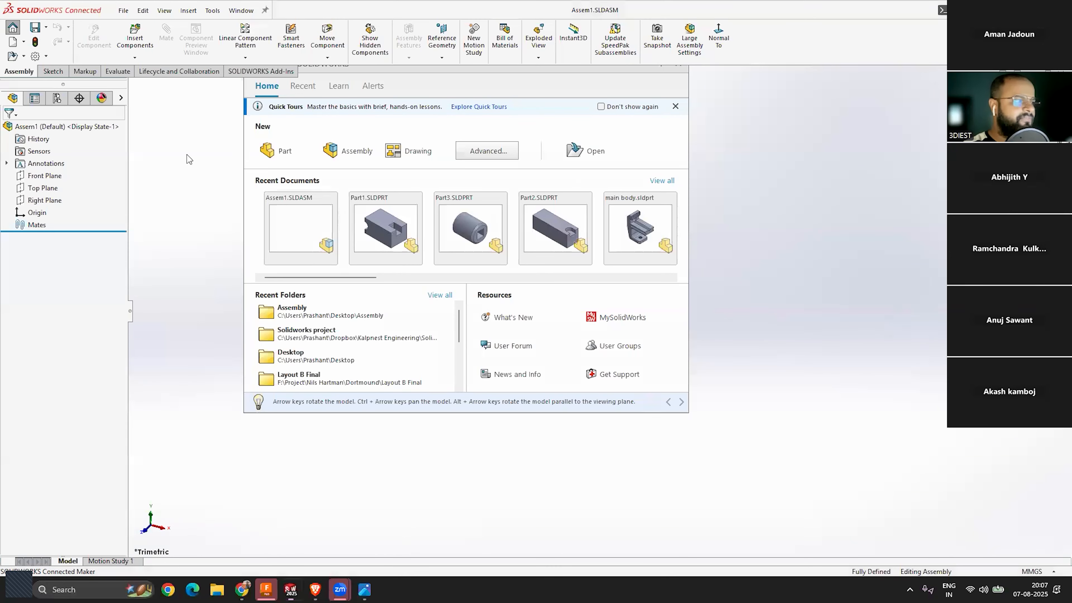
Step: Open Bench Vice.SLDASM from the Solidworks project folder under Dropbox > Kalpnest Engineering and rebuild the document
{"action": "left_click", "coordinate": [123, 10]}
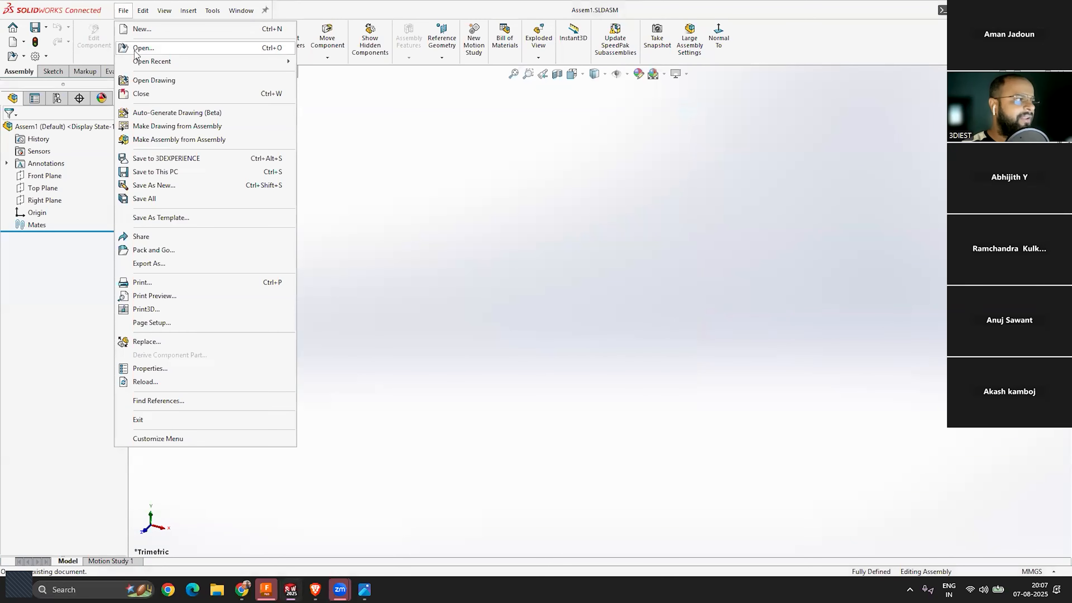
{"action": "left_click", "coordinate": [378, 257]}
{"action": "key", "text": "ctrl+o"}
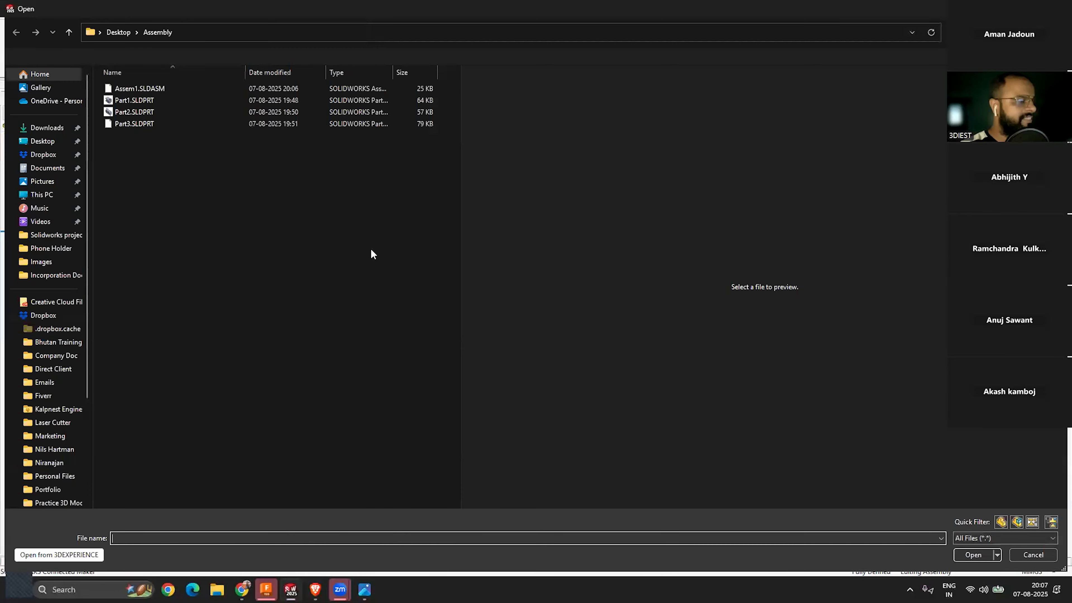
{"action": "left_click", "coordinate": [43, 154]}
{"action": "double_click", "coordinate": [158, 161]}
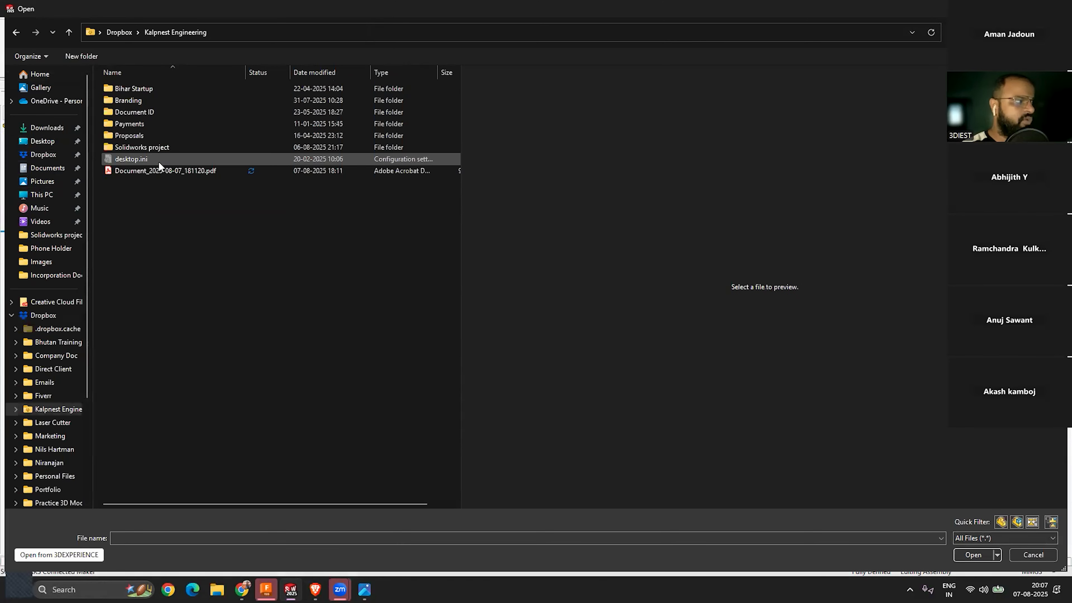
{"action": "double_click", "coordinate": [143, 146]}
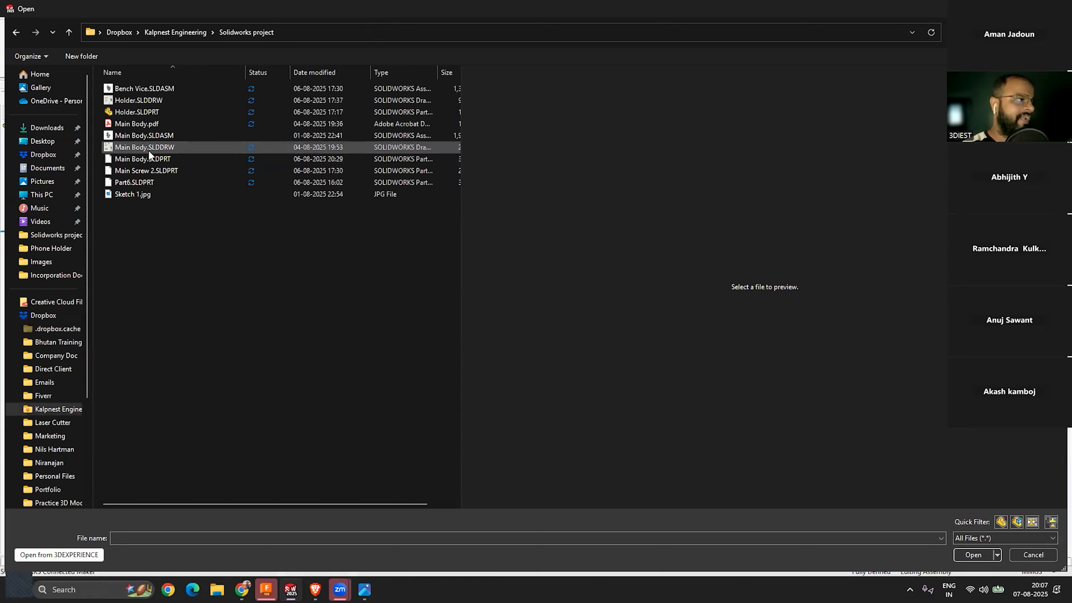
{"action": "left_click", "coordinate": [184, 89]}
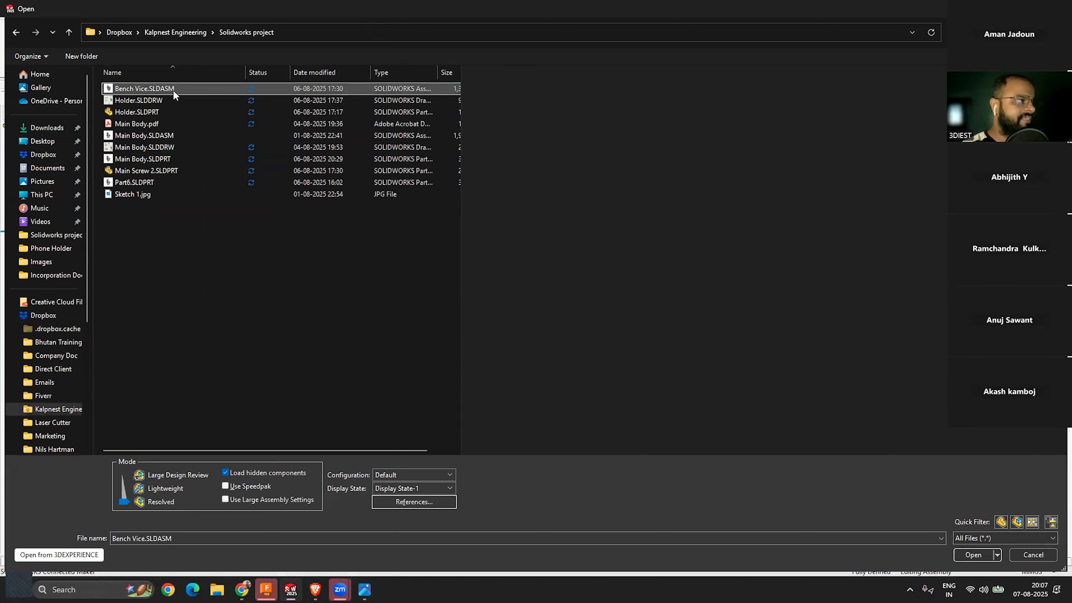
{"action": "left_click", "coordinate": [967, 554]}
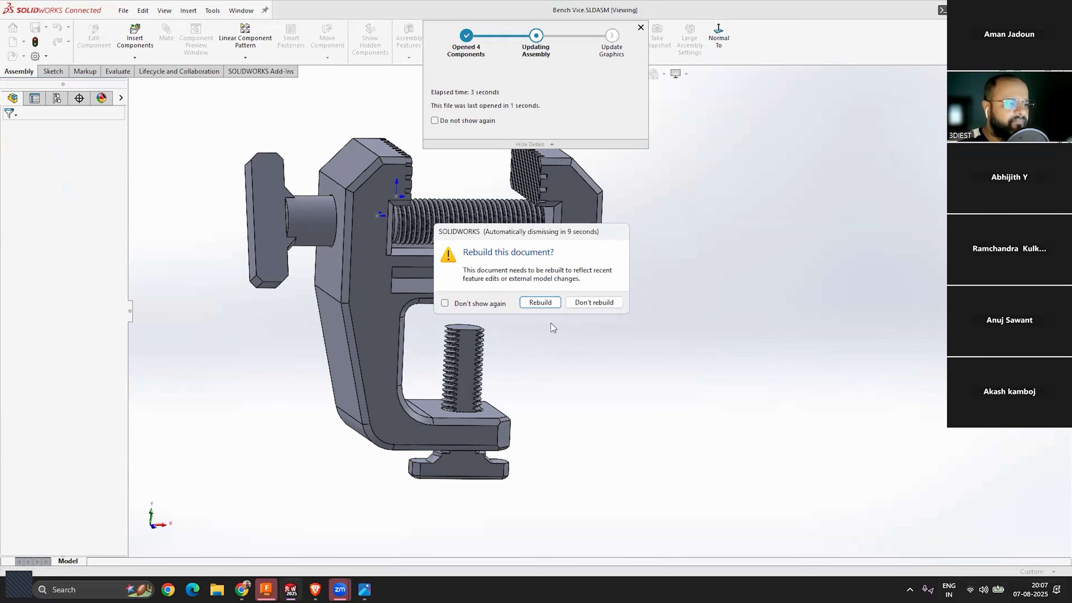
{"action": "left_click", "coordinate": [541, 302]}
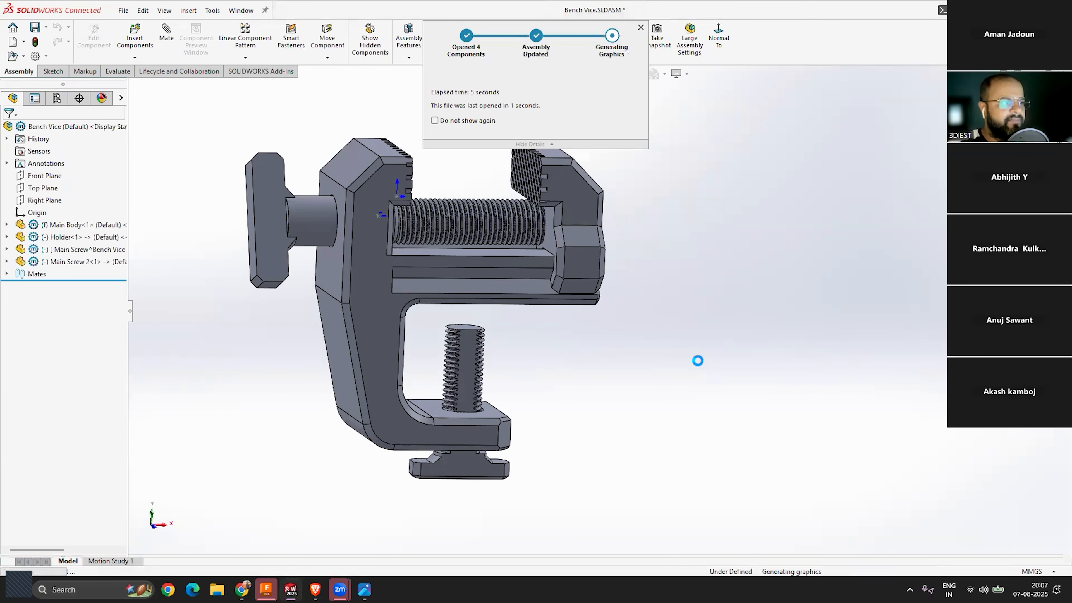
Step: Examine the bench vice assembly from several angles and highlight its Main Body component
{"action": "scroll", "coordinate": [733, 306], "scroll_direction": "up", "scroll_amount": 3}
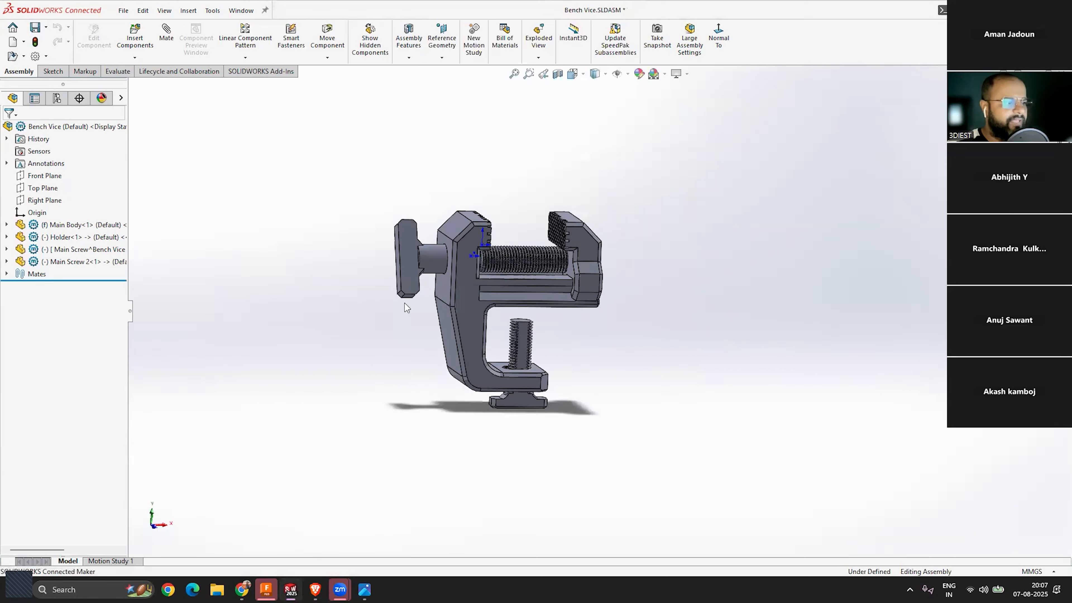
{"action": "scroll", "coordinate": [404, 303], "scroll_direction": "down", "scroll_amount": 2}
{"action": "middle_click_drag", "start_coordinate": [618, 329], "coordinate": [626, 499]}
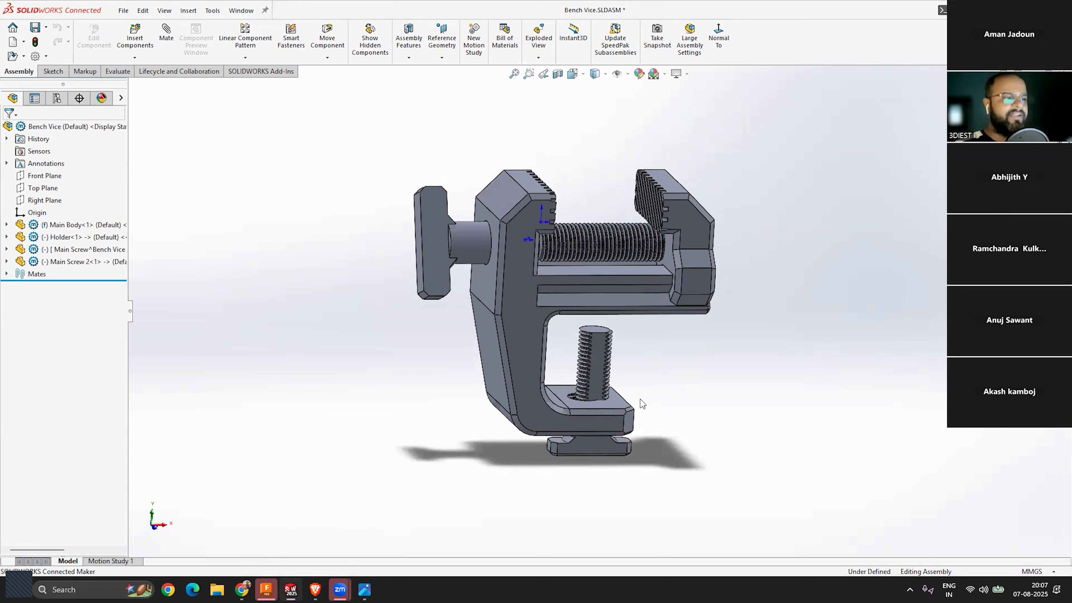
{"action": "middle_click_drag", "start_coordinate": [649, 375], "coordinate": [634, 410]}
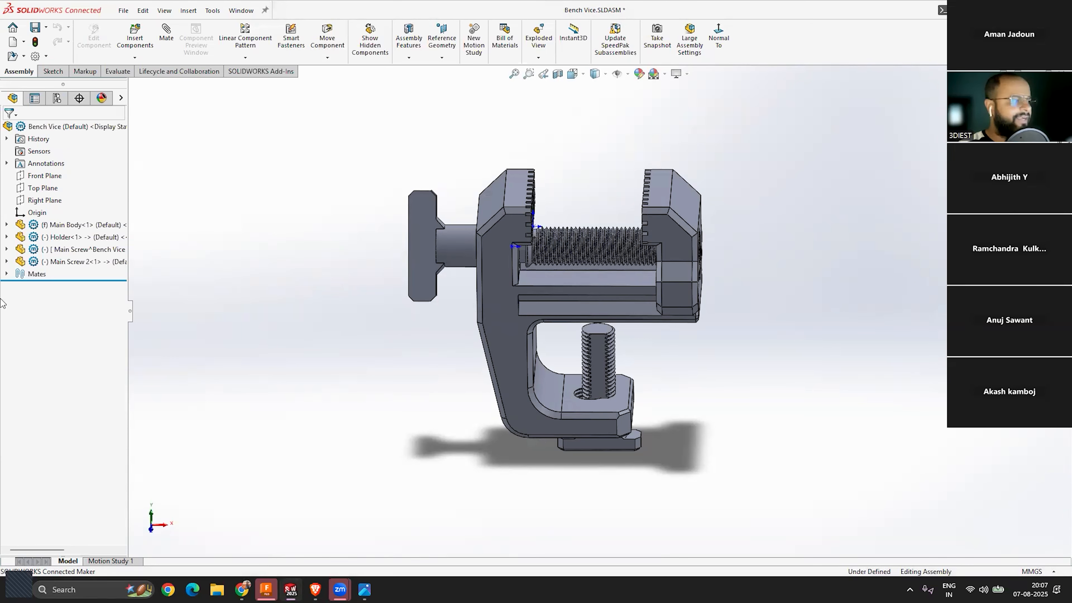
{"action": "left_click", "coordinate": [75, 226]}
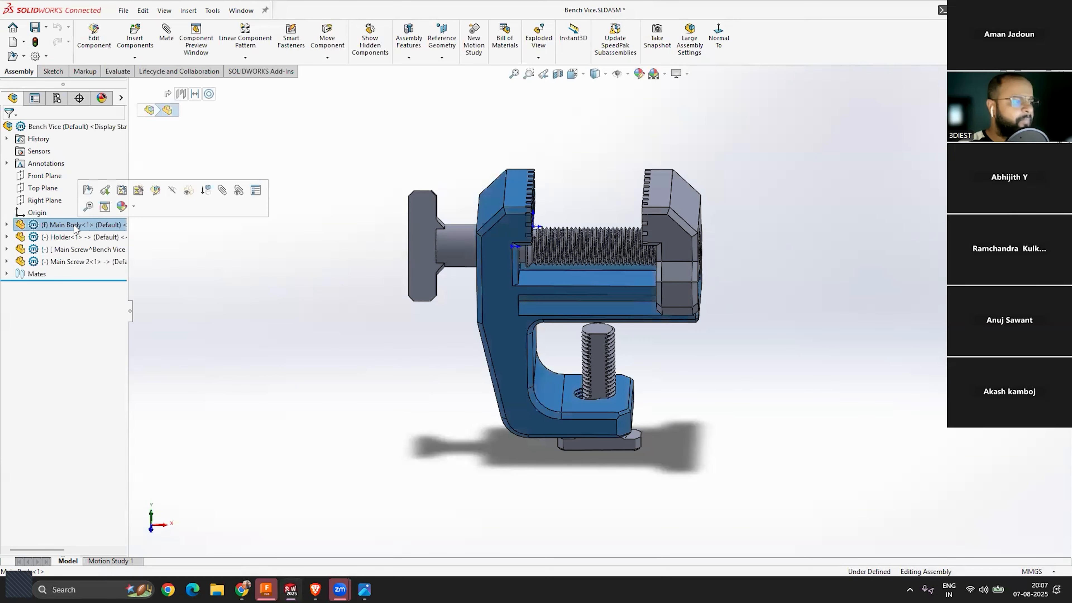
{"action": "left_click", "coordinate": [350, 441]}
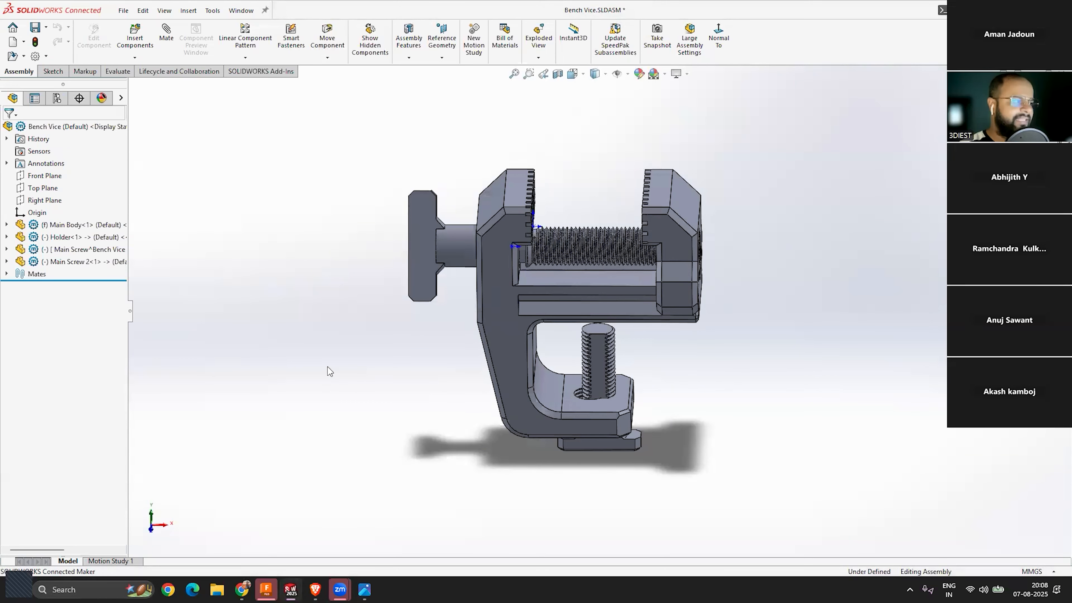
{"action": "middle_click_drag", "start_coordinate": [297, 385], "coordinate": [506, 127]}
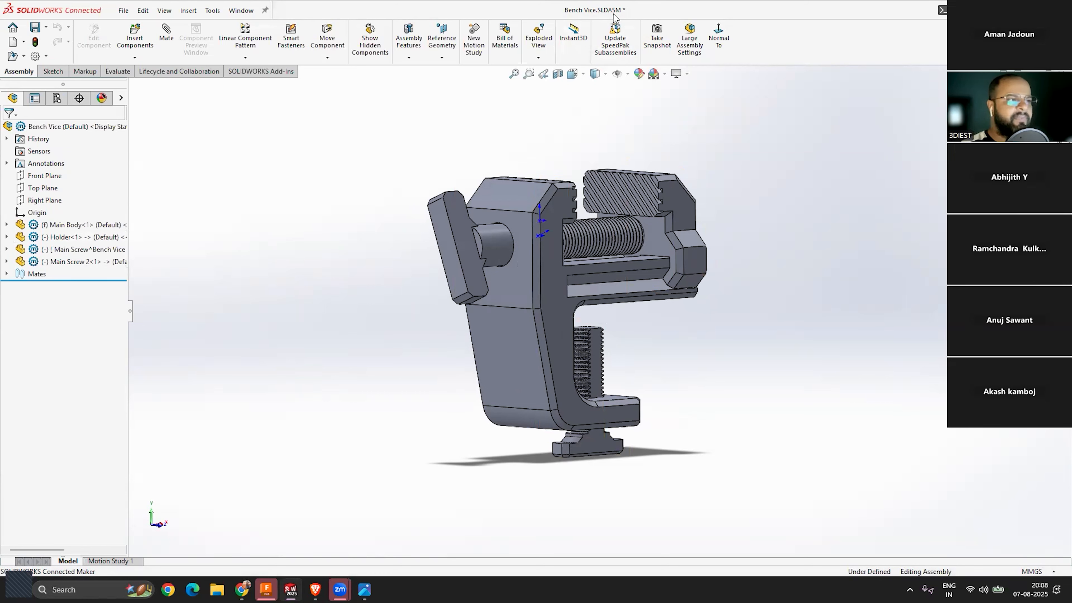
{"action": "middle_click_drag", "start_coordinate": [383, 256], "coordinate": [347, 282]}
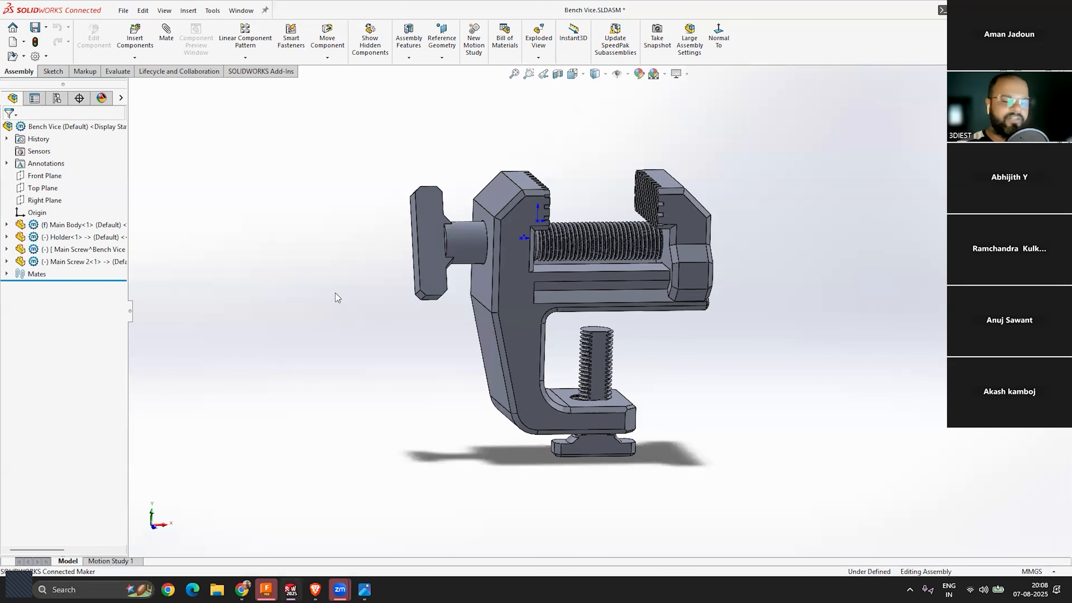
Step: Highlight the Main Body, Holder, Main Screw and Main Screw 2 components in turn and inspect the vice from both sides
{"action": "left_click", "coordinate": [59, 225]}
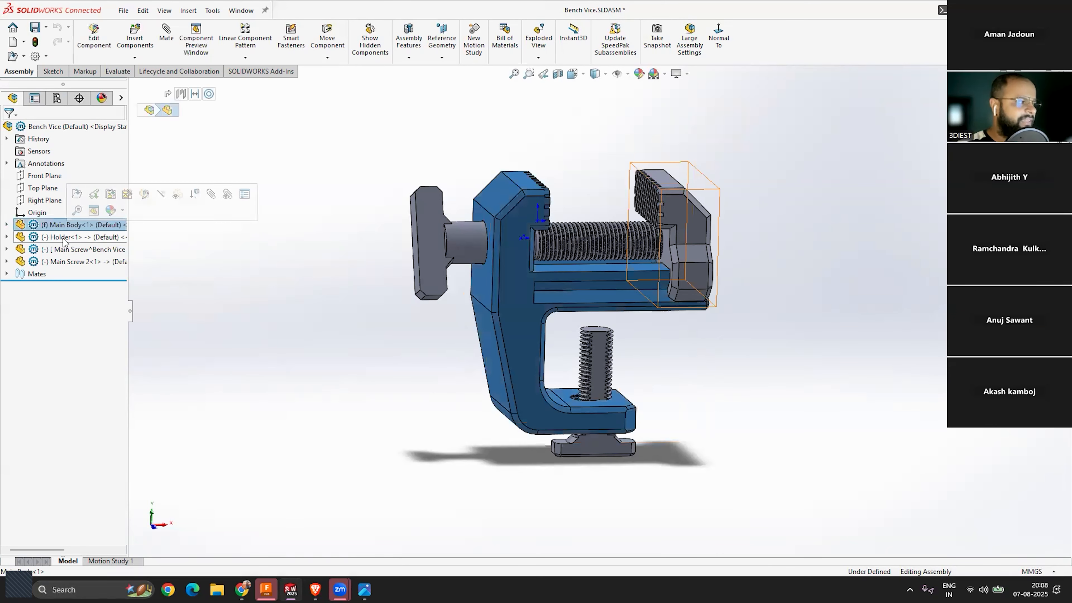
{"action": "left_click", "coordinate": [61, 237]}
{"action": "left_click", "coordinate": [63, 250]}
{"action": "left_click", "coordinate": [63, 262]}
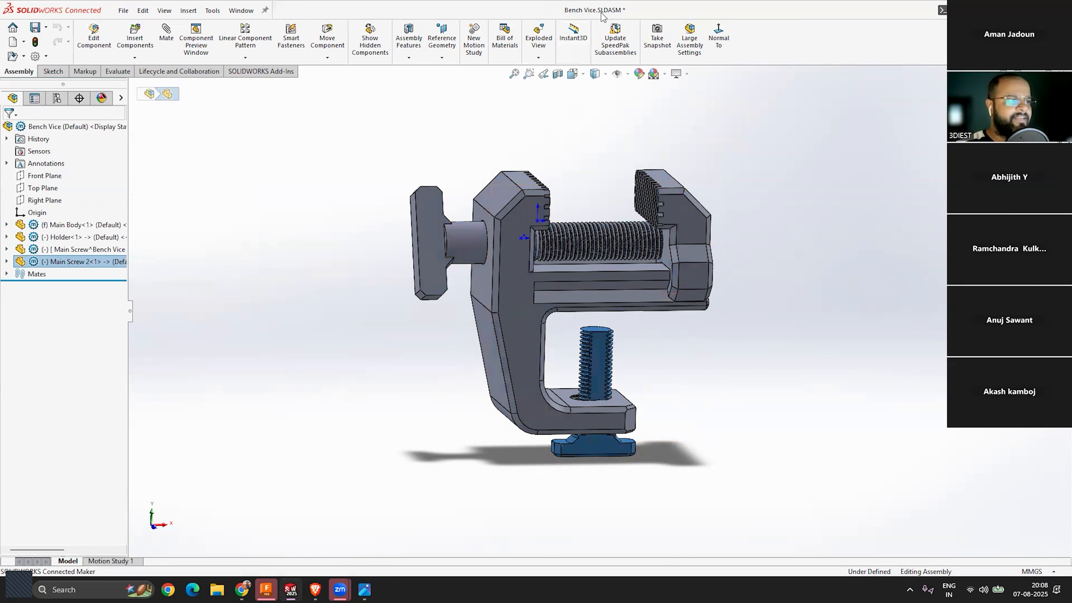
{"action": "middle_click_drag", "start_coordinate": [484, 331], "coordinate": [735, 445]}
{"action": "middle_click_drag", "start_coordinate": [643, 294], "coordinate": [765, 364]}
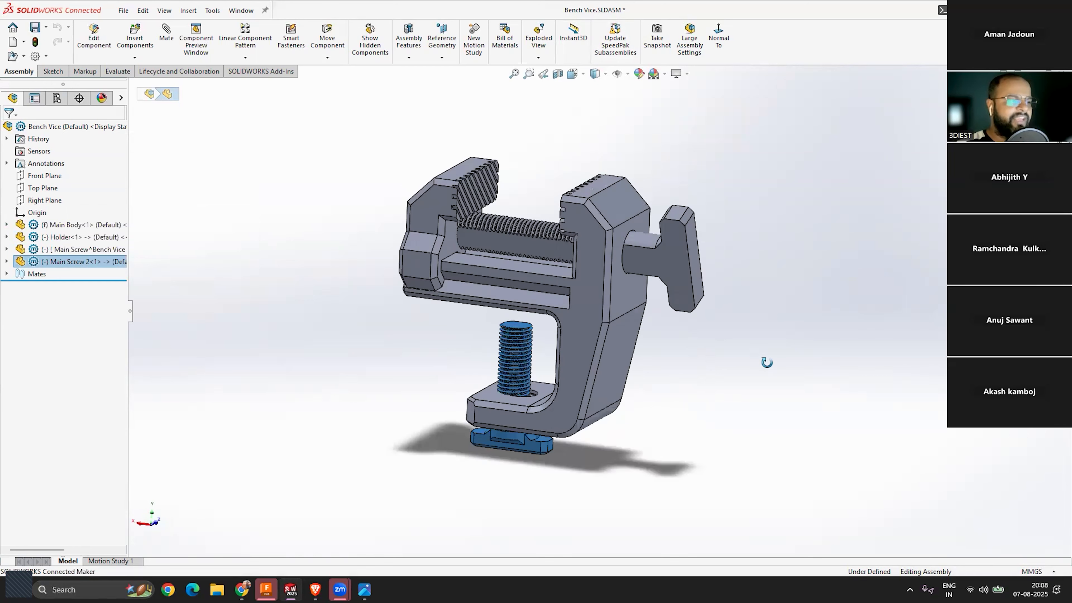
{"action": "middle_click_drag", "start_coordinate": [653, 320], "coordinate": [436, 289]}
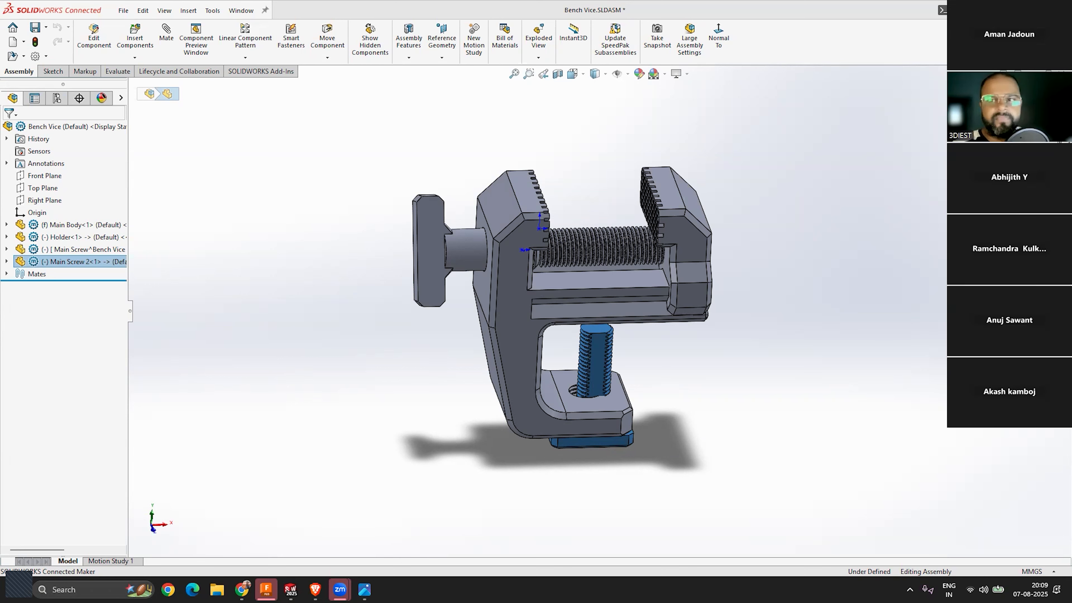
{"action": "scroll", "coordinate": [804, 313], "scroll_direction": "up", "scroll_amount": 2}
{"action": "scroll", "coordinate": [860, 333], "scroll_direction": "down", "scroll_amount": 2}
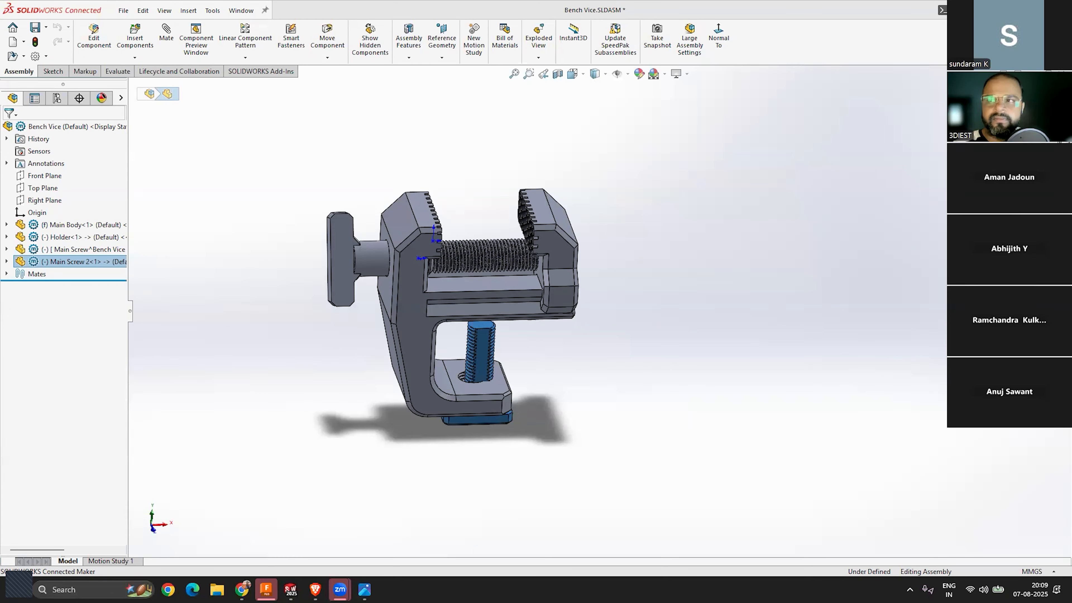
Step: Clear the component selection and examine the whole bench vice closely from several angles
{"action": "scroll", "coordinate": [768, 270], "scroll_direction": "up", "scroll_amount": 1}
{"action": "scroll", "coordinate": [486, 372], "scroll_direction": "down", "scroll_amount": 3}
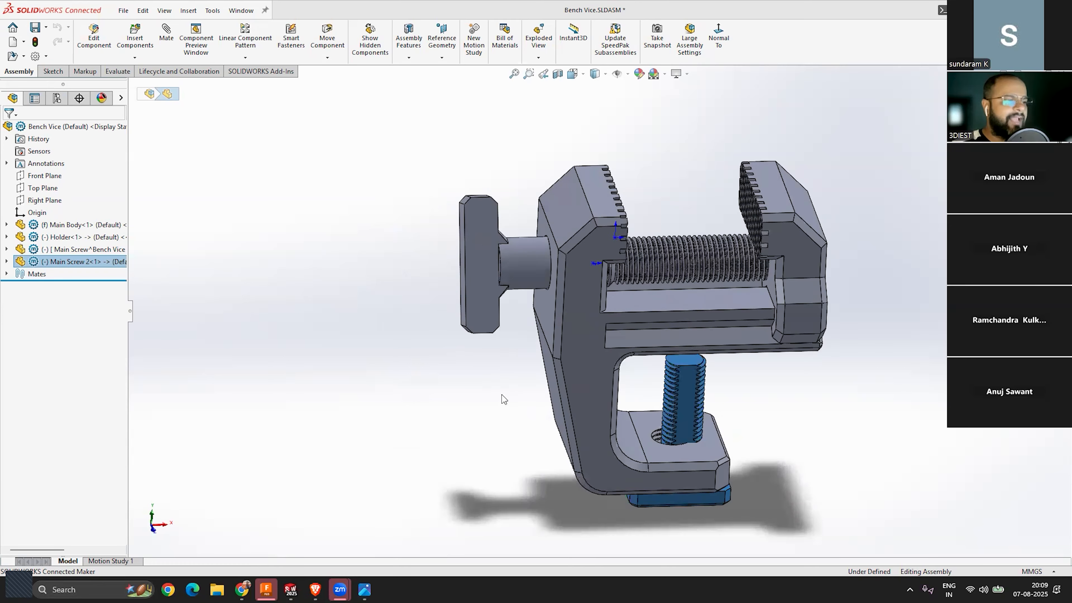
{"action": "left_click", "coordinate": [821, 393]}
{"action": "scroll", "coordinate": [820, 393], "scroll_direction": "down", "scroll_amount": 3}
{"action": "middle_click_drag", "start_coordinate": [684, 346], "coordinate": [741, 340]}
{"action": "scroll", "coordinate": [609, 327], "scroll_direction": "up", "scroll_amount": 6}
{"action": "scroll", "coordinate": [609, 327], "scroll_direction": "down", "scroll_amount": 4}
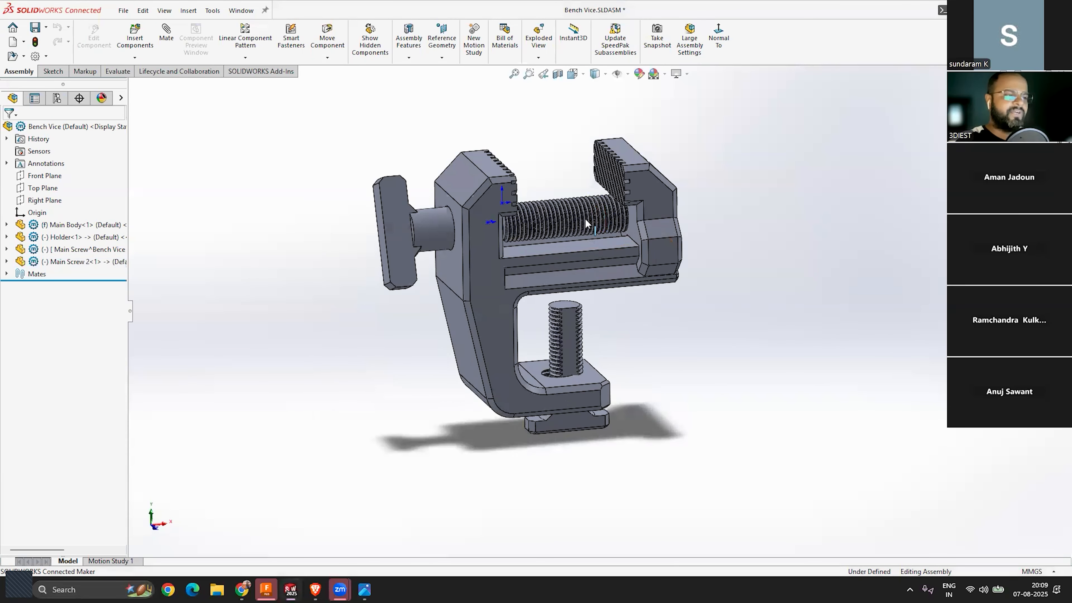
{"action": "scroll", "coordinate": [672, 214], "scroll_direction": "down", "scroll_amount": 2}
{"action": "middle_click_drag", "start_coordinate": [671, 214], "coordinate": [659, 169]}
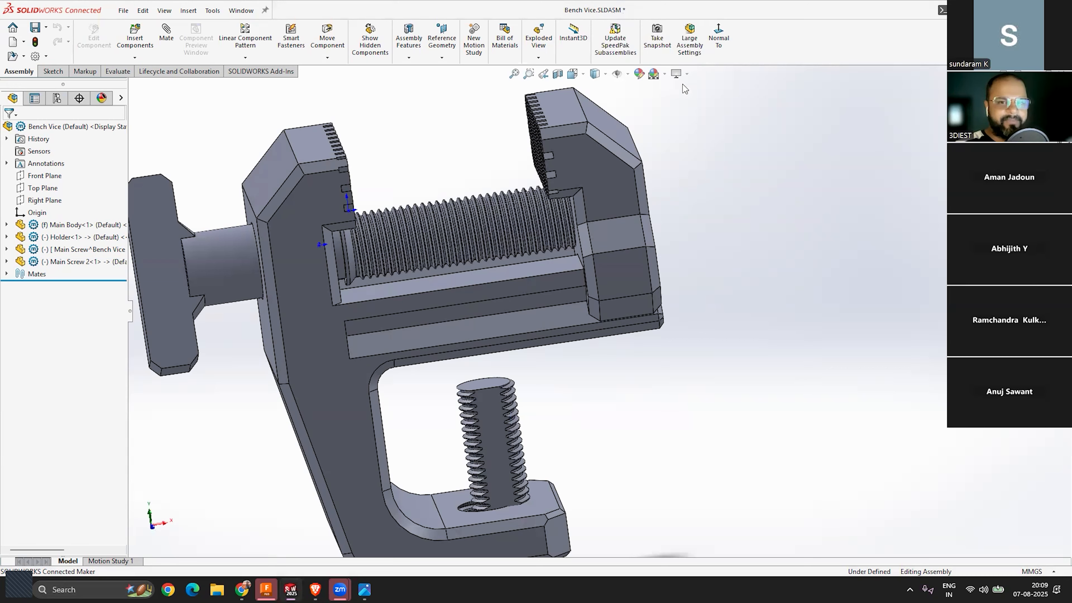
{"action": "scroll", "coordinate": [623, 246], "scroll_direction": "up", "scroll_amount": 5}
{"action": "mouse_move", "coordinate": [623, 246]}
{"action": "middle_mouse_down"}
{"action": "mouse_move", "coordinate": [491, 447]}
{"action": "mouse_move", "coordinate": [418, 282]}
{"action": "mouse_move", "coordinate": [336, 445]}
{"action": "mouse_move", "coordinate": [687, 429]}
{"action": "mouse_move", "coordinate": [692, 302]}
{"action": "mouse_move", "coordinate": [612, 262]}
{"action": "middle_mouse_up"}
{"action": "scroll", "coordinate": [701, 292], "scroll_direction": "down", "scroll_amount": 4}
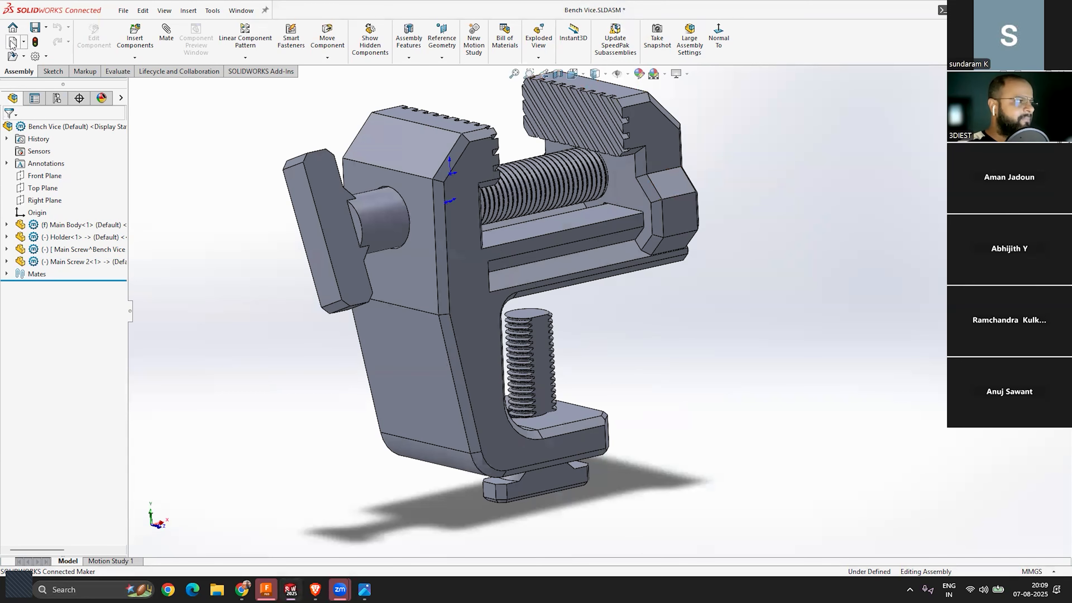
Step: Open the Main Body part from the recent documents and inspect its shape
{"action": "left_click", "coordinate": [13, 28]}
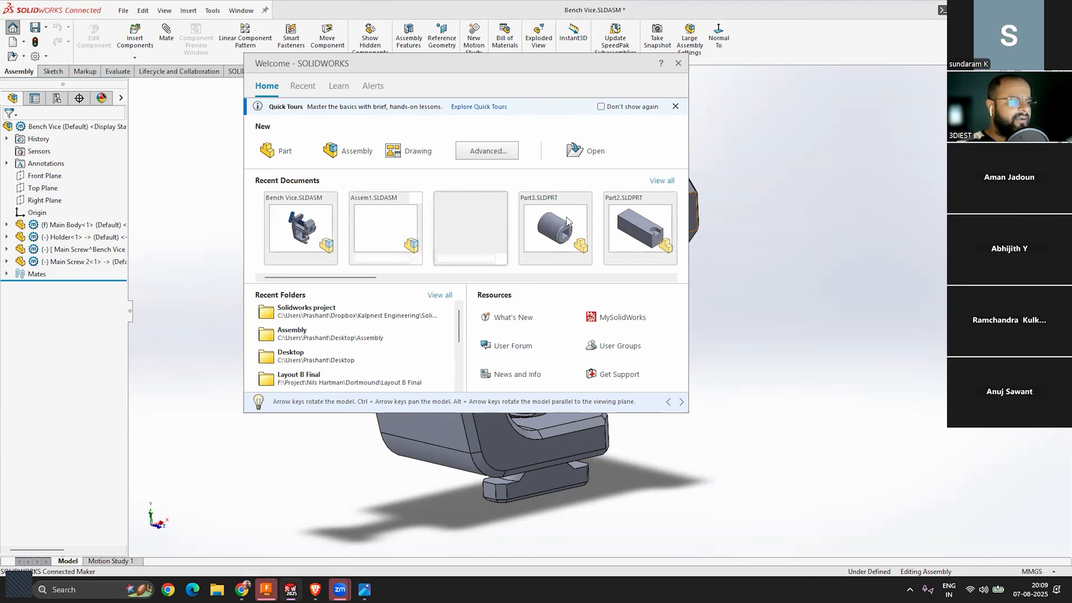
{"action": "left_click", "coordinate": [653, 181]}
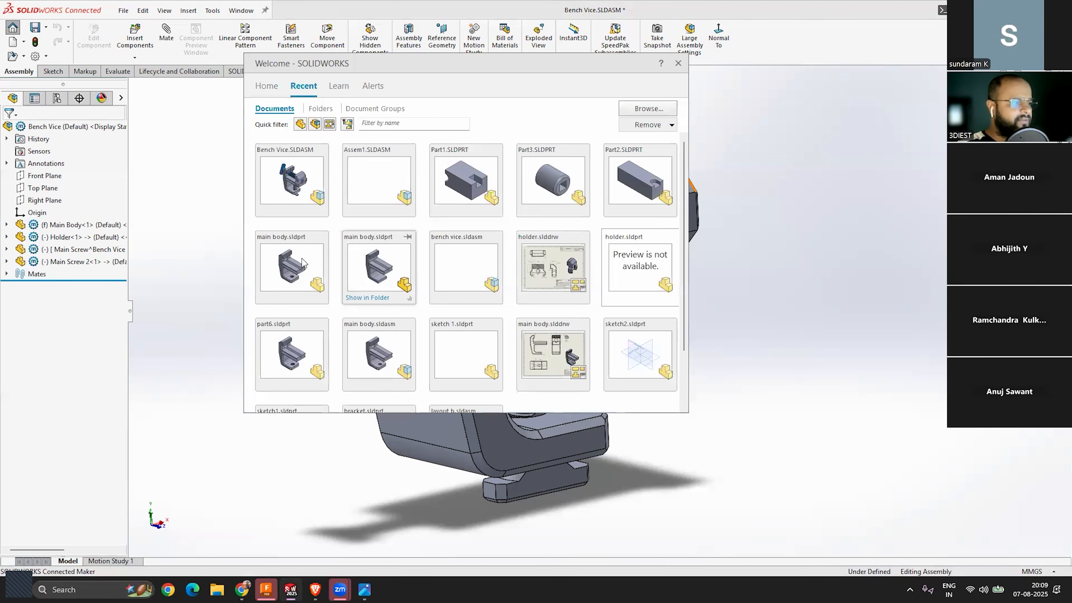
{"action": "left_click", "coordinate": [295, 277]}
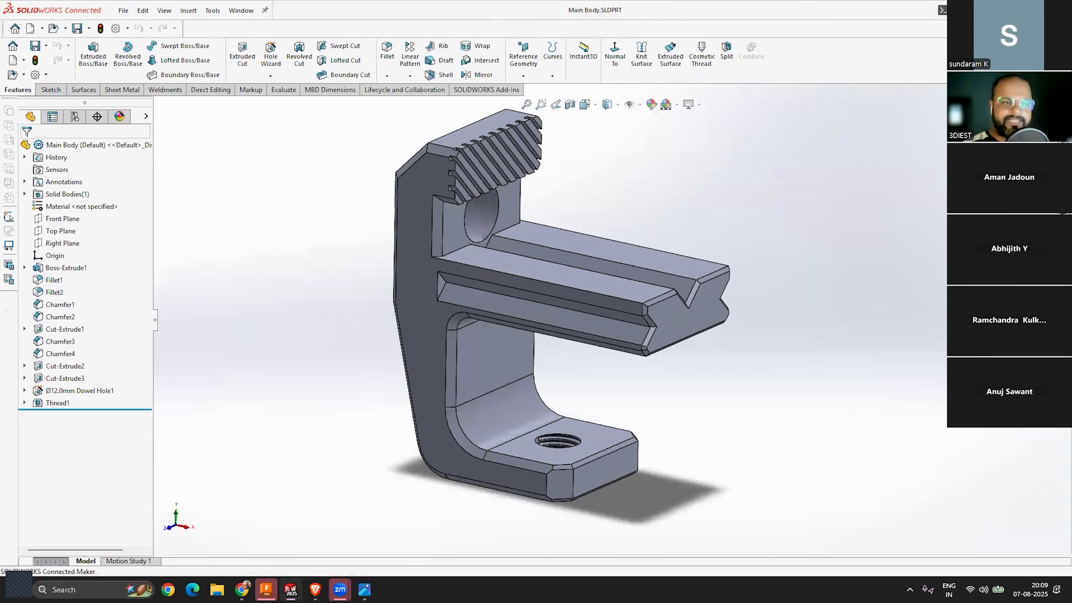
{"action": "middle_click_drag", "start_coordinate": [847, 297], "coordinate": [597, 265]}
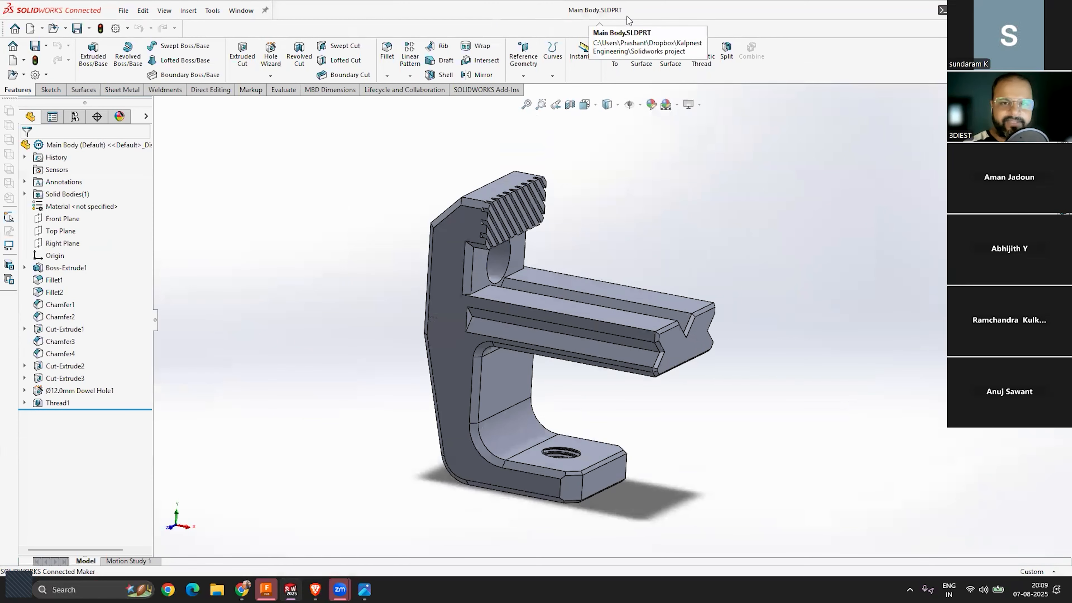
{"action": "middle_click_drag", "start_coordinate": [485, 262], "coordinate": [583, 284]}
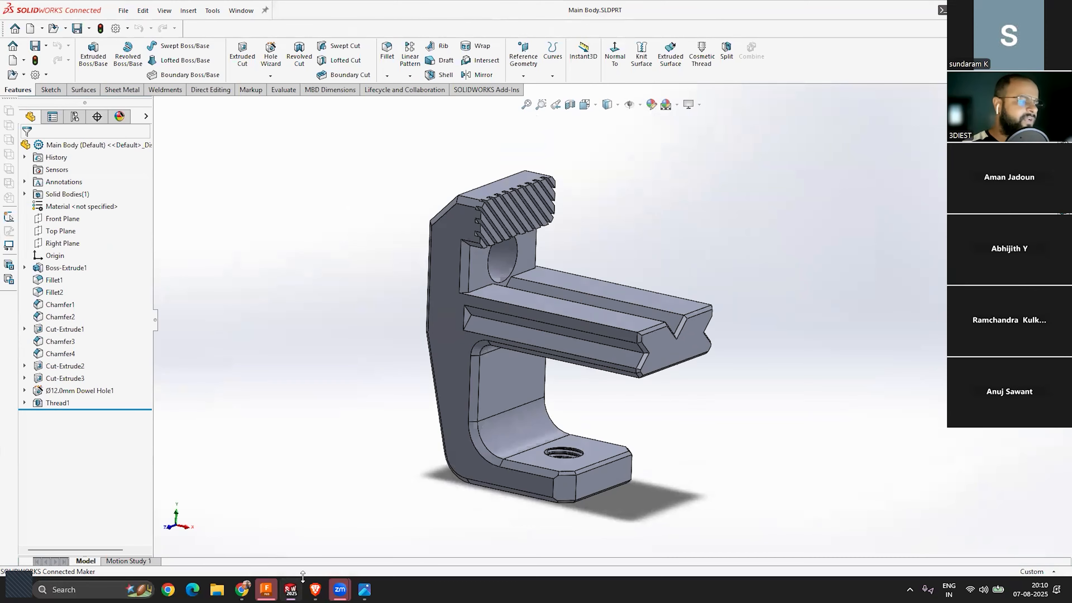
Step: Return to the Bench Vice assembly and view the vice from its opposite side
{"action": "left_click", "coordinate": [291, 590]}
{"action": "mouse_move", "coordinate": [291, 590]}
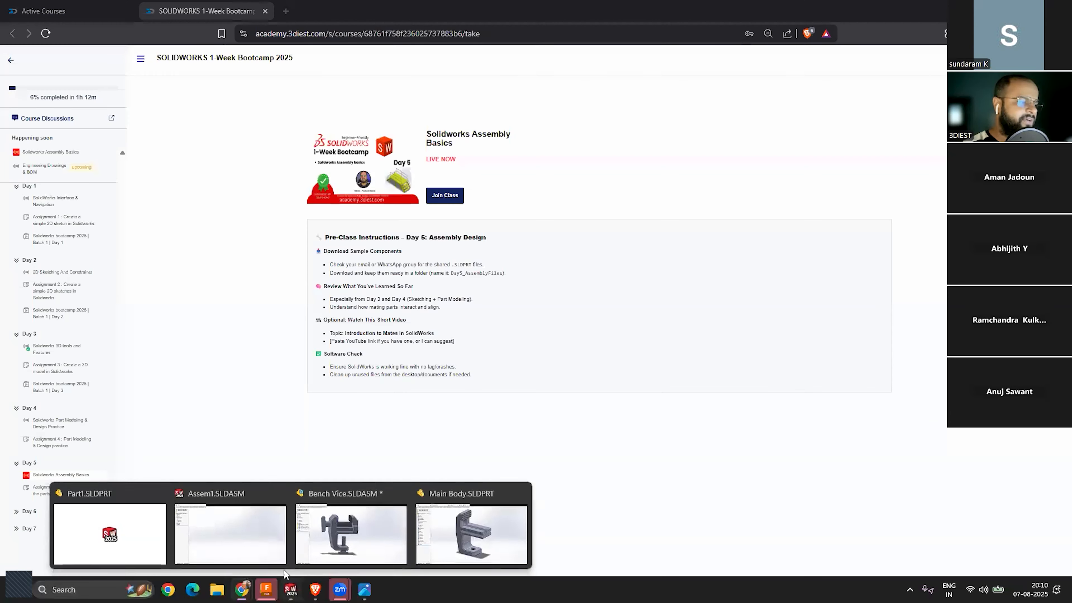
{"action": "left_click", "coordinate": [348, 527]}
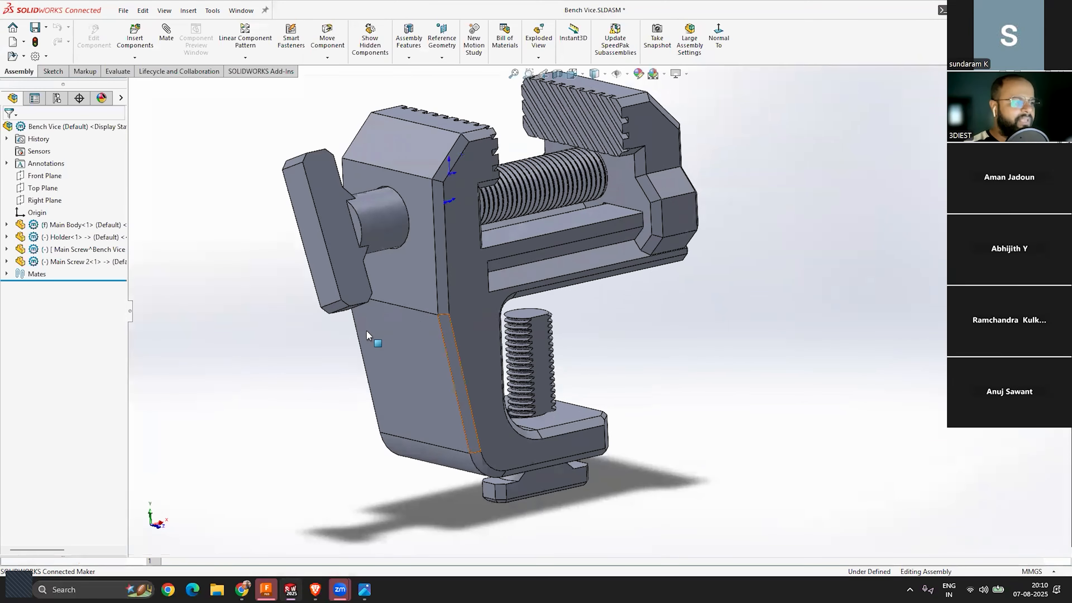
{"action": "middle_click_drag", "start_coordinate": [367, 335], "coordinate": [633, 345]}
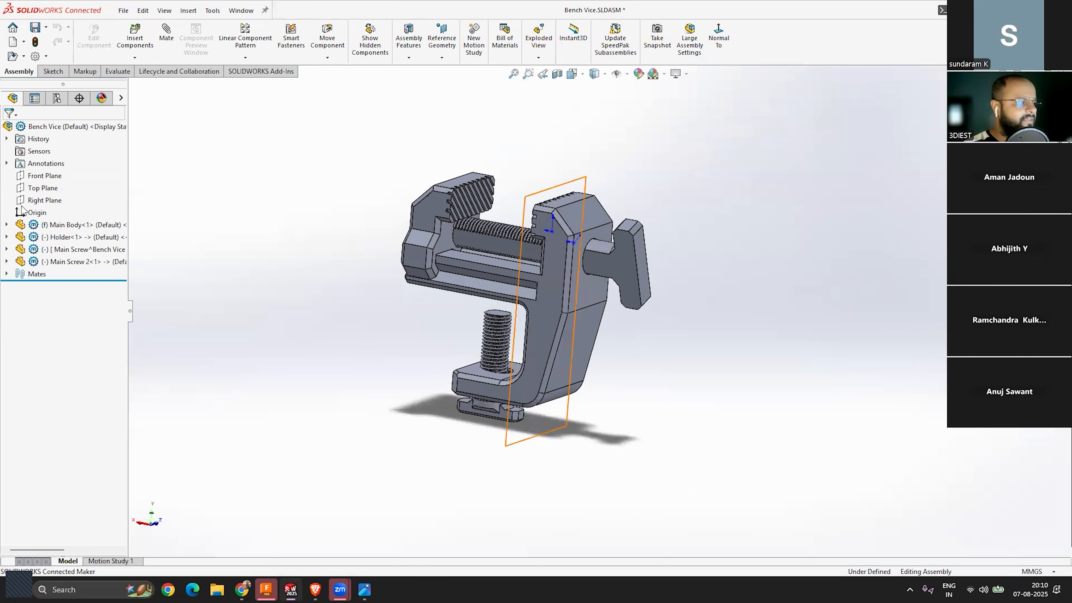
Step: Highlight Main Body, Holder, Main Screw and Main Screw 2 one after another and examine the vice from both sides
{"action": "left_click", "coordinate": [69, 225]}
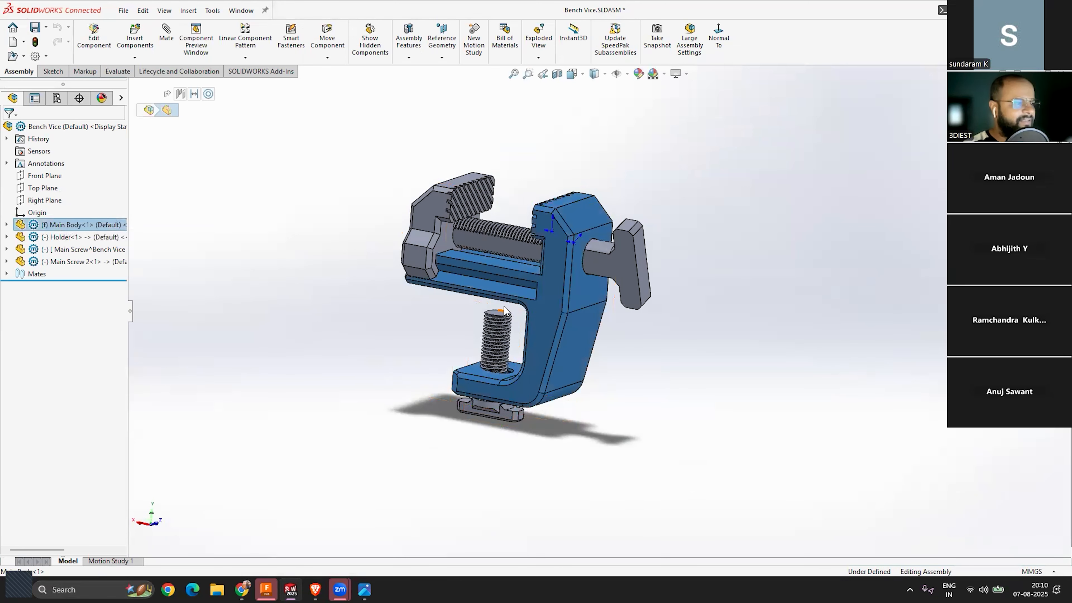
{"action": "left_click", "coordinate": [72, 237]}
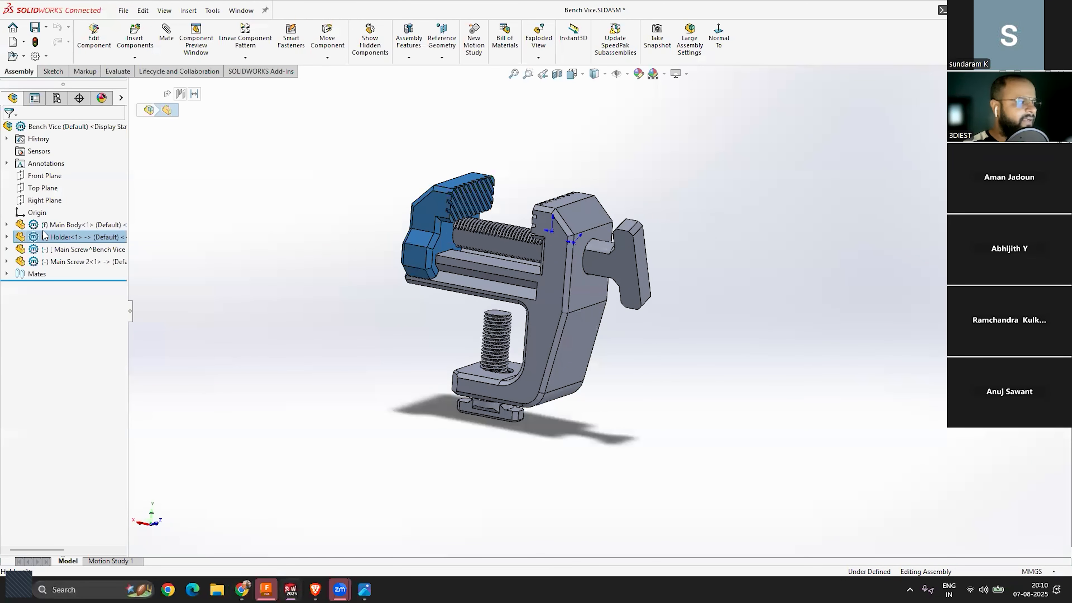
{"action": "left_click", "coordinate": [89, 250]}
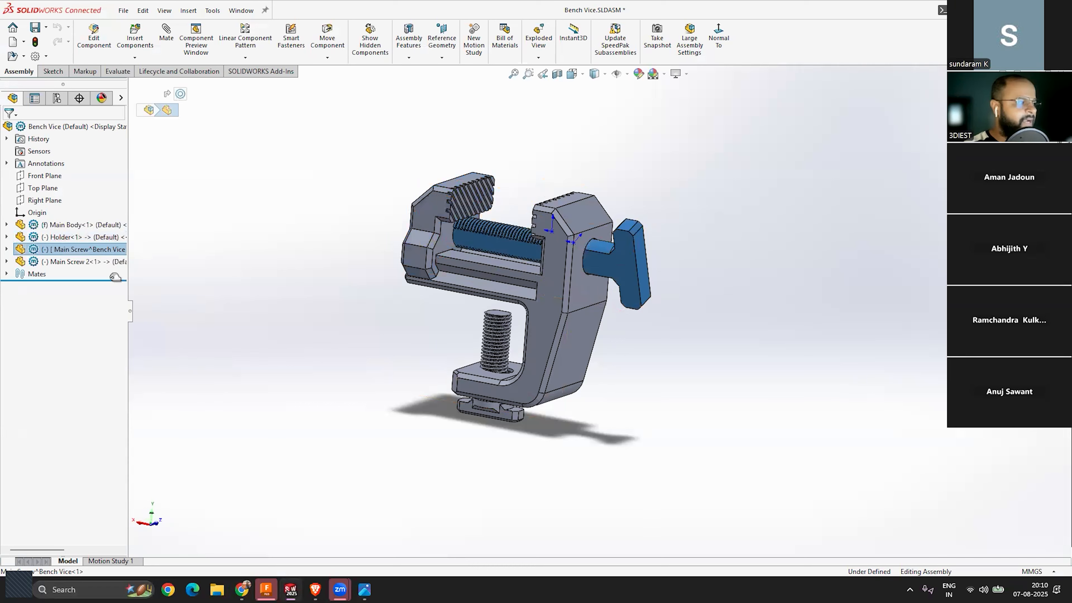
{"action": "left_click", "coordinate": [80, 262]}
{"action": "middle_click_drag", "start_coordinate": [363, 380], "coordinate": [439, 393]}
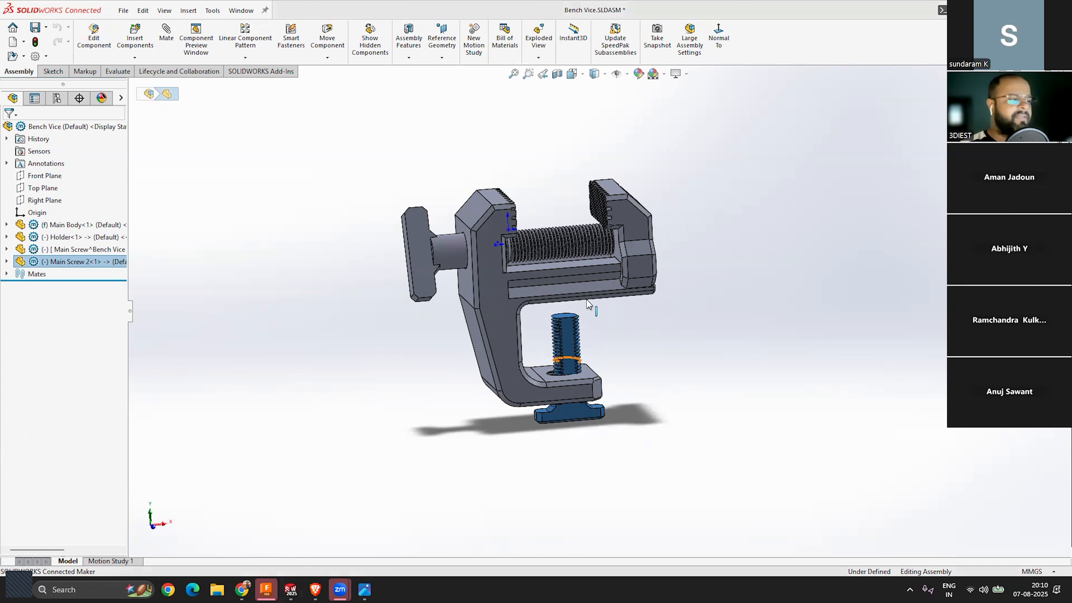
{"action": "middle_click_drag", "start_coordinate": [300, 395], "coordinate": [534, 409]}
{"action": "scroll", "coordinate": [611, 304], "scroll_direction": "down", "scroll_amount": 3}
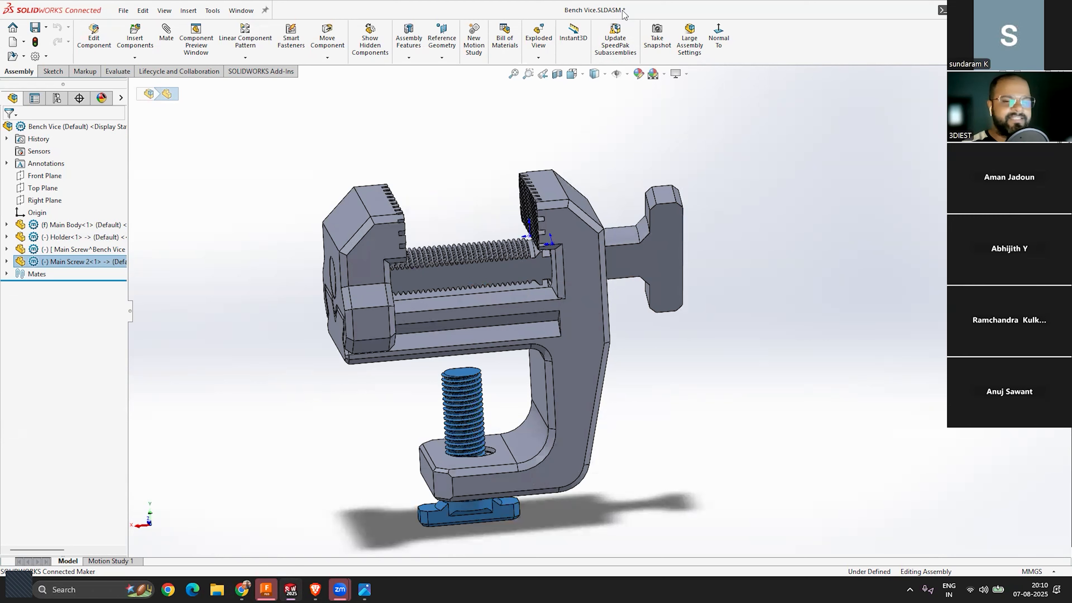
{"action": "scroll", "coordinate": [596, 311], "scroll_direction": "up", "scroll_amount": 3}
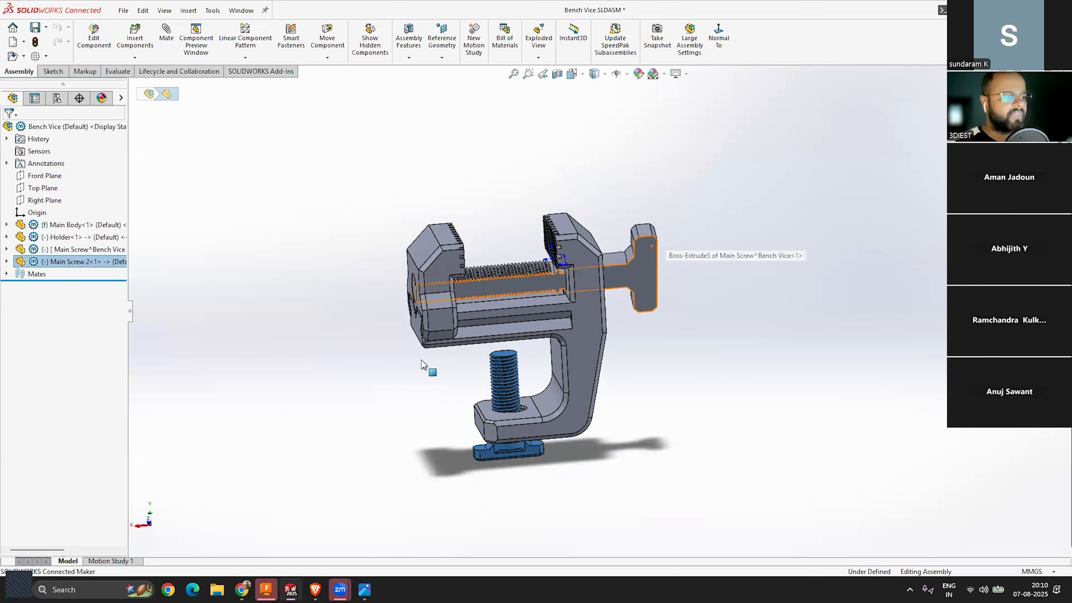
{"action": "scroll", "coordinate": [424, 365], "scroll_direction": "down", "scroll_amount": 3}
Step: Switch to the Main Body part document and examine the single part up close
{"action": "left_click", "coordinate": [315, 590]}
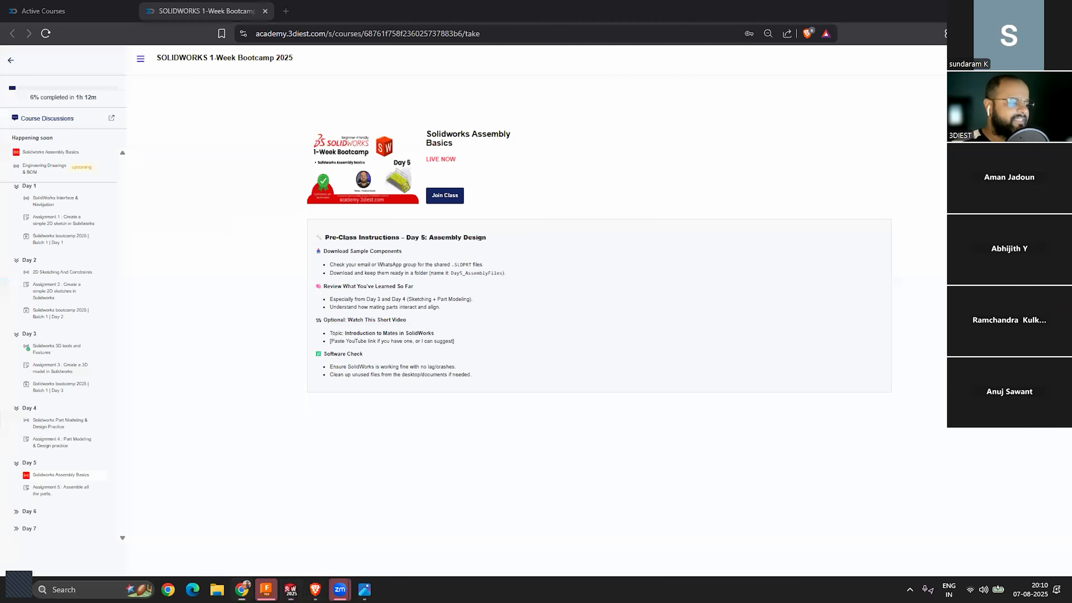
{"action": "left_click", "coordinate": [430, 525]}
{"action": "middle_click_drag", "start_coordinate": [402, 361], "coordinate": [484, 361]}
{"action": "scroll", "coordinate": [525, 453], "scroll_direction": "down", "scroll_amount": 2}
{"action": "scroll", "coordinate": [612, 364], "scroll_direction": "up", "scroll_amount": 2}
{"action": "mouse_move", "coordinate": [622, 359]}
{"action": "middle_mouse_down"}
{"action": "mouse_move", "coordinate": [601, 337]}
{"action": "mouse_move", "coordinate": [547, 395]}
{"action": "mouse_move", "coordinate": [565, 404]}
{"action": "mouse_move", "coordinate": [609, 348]}
{"action": "mouse_move", "coordinate": [483, 374]}
{"action": "mouse_move", "coordinate": [616, 364]}
{"action": "middle_mouse_up"}
{"action": "scroll", "coordinate": [572, 393], "scroll_direction": "up", "scroll_amount": 3}
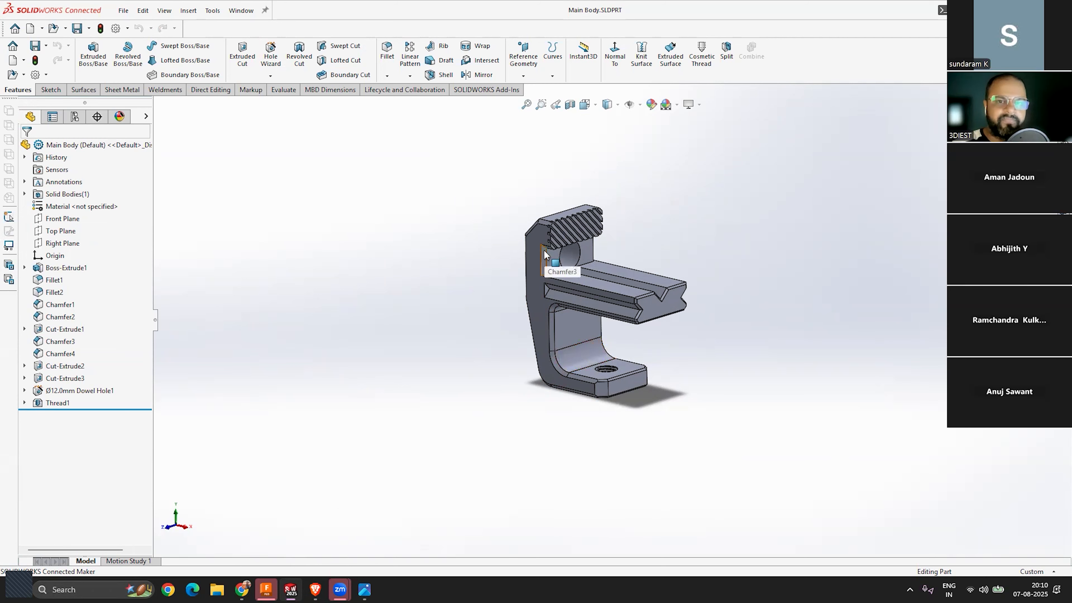
{"action": "scroll", "coordinate": [630, 302], "scroll_direction": "down", "scroll_amount": 2}
{"action": "mouse_move", "coordinate": [630, 301]}
{"action": "middle_mouse_down"}
{"action": "mouse_move", "coordinate": [527, 306]}
{"action": "mouse_move", "coordinate": [618, 315]}
{"action": "middle_mouse_up"}
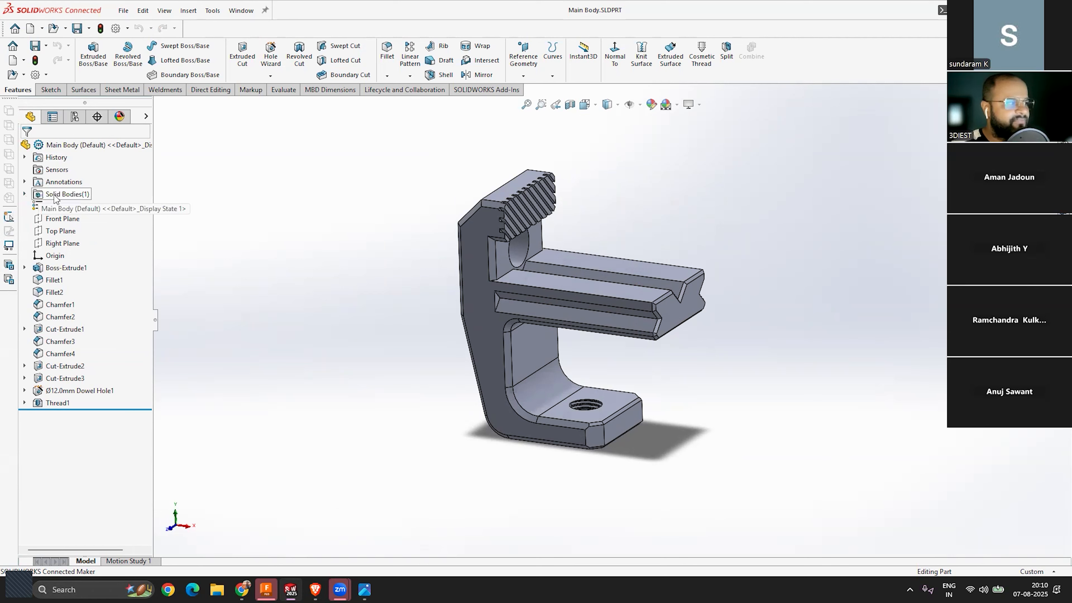
Step: Expand the Solid Bodies folder of Main Body, highlight its Thread1 body, and select the part's top-level entry
{"action": "left_click", "coordinate": [24, 194]}
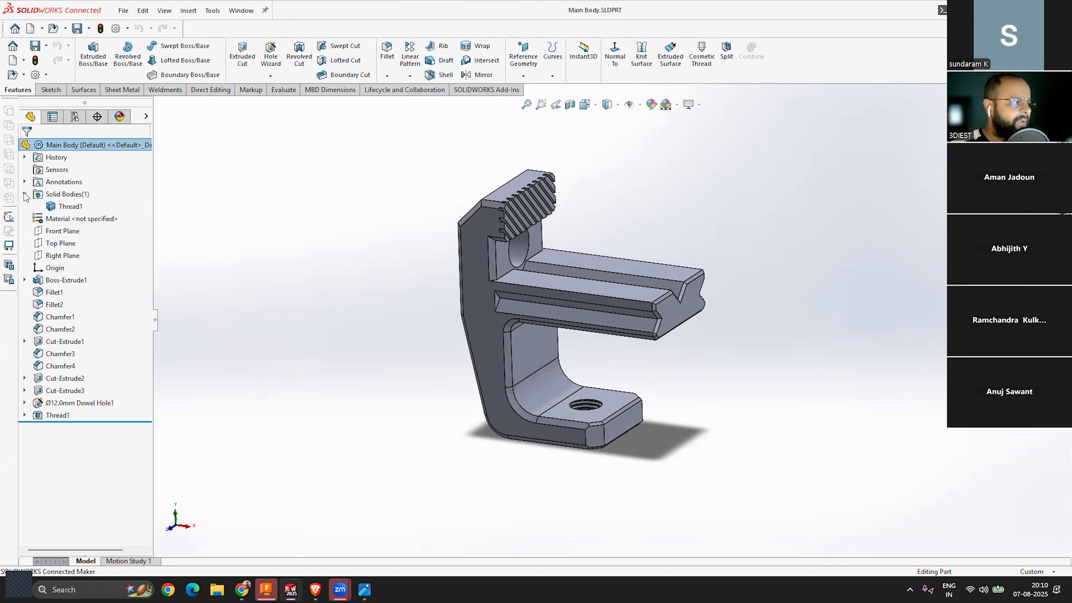
{"action": "left_click", "coordinate": [68, 207]}
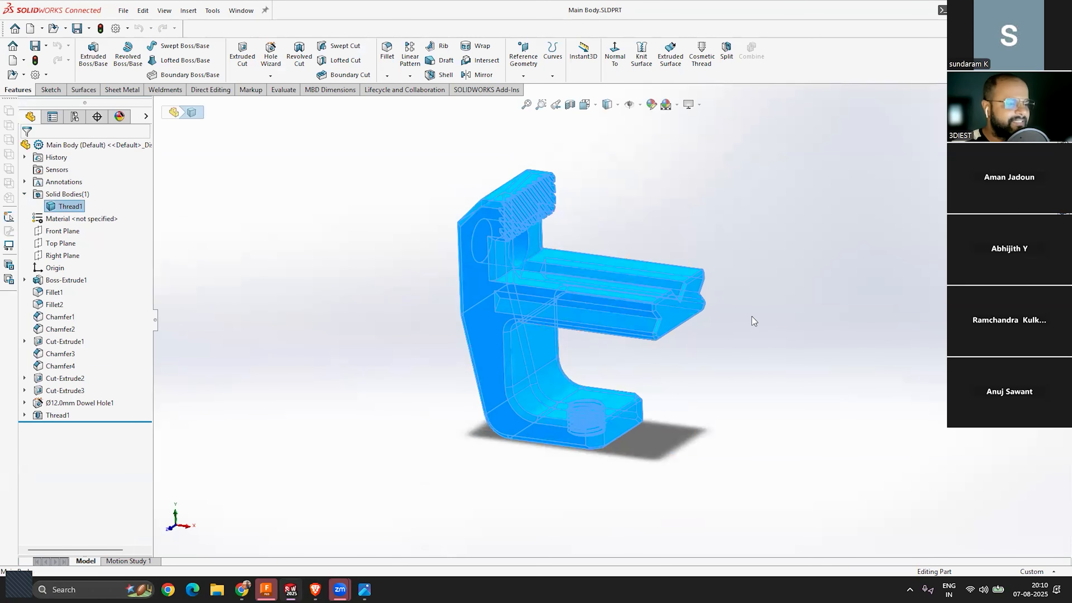
{"action": "middle_click_drag", "start_coordinate": [706, 382], "coordinate": [663, 376]}
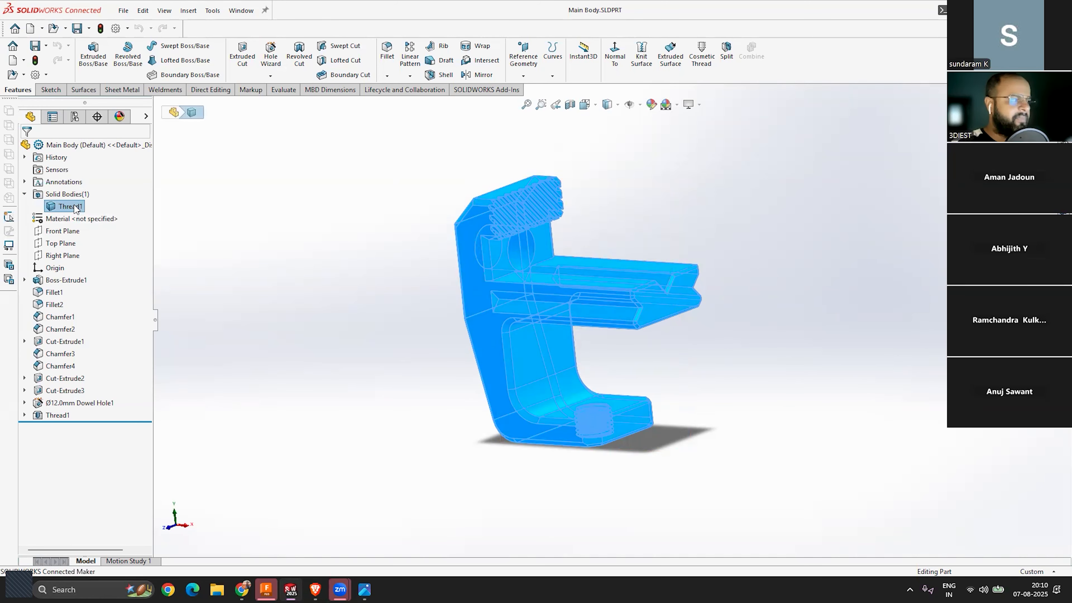
{"action": "left_click", "coordinate": [677, 363]}
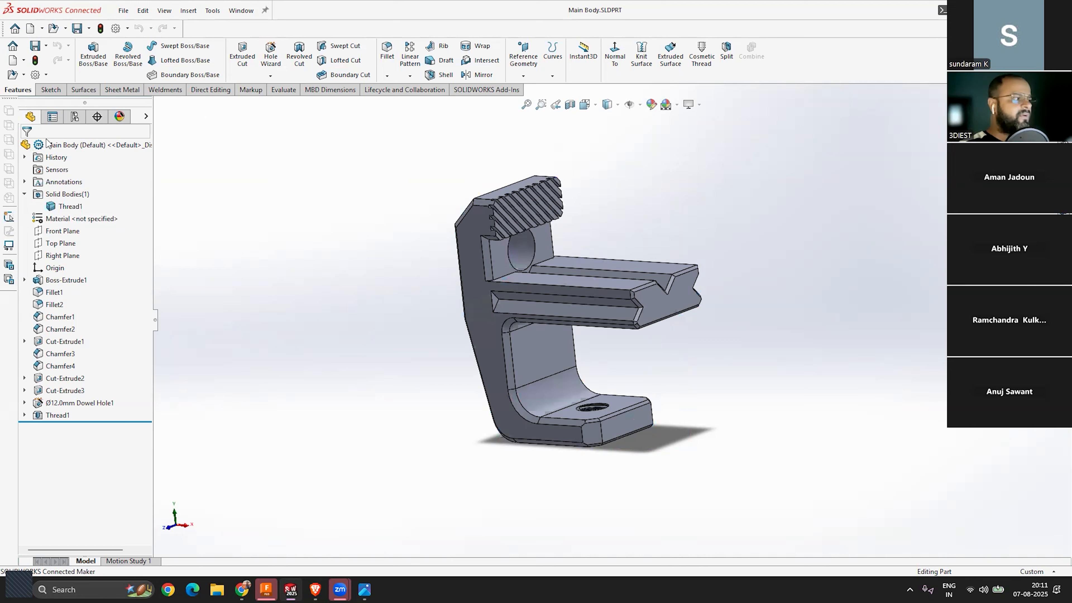
{"action": "left_click", "coordinate": [77, 145]}
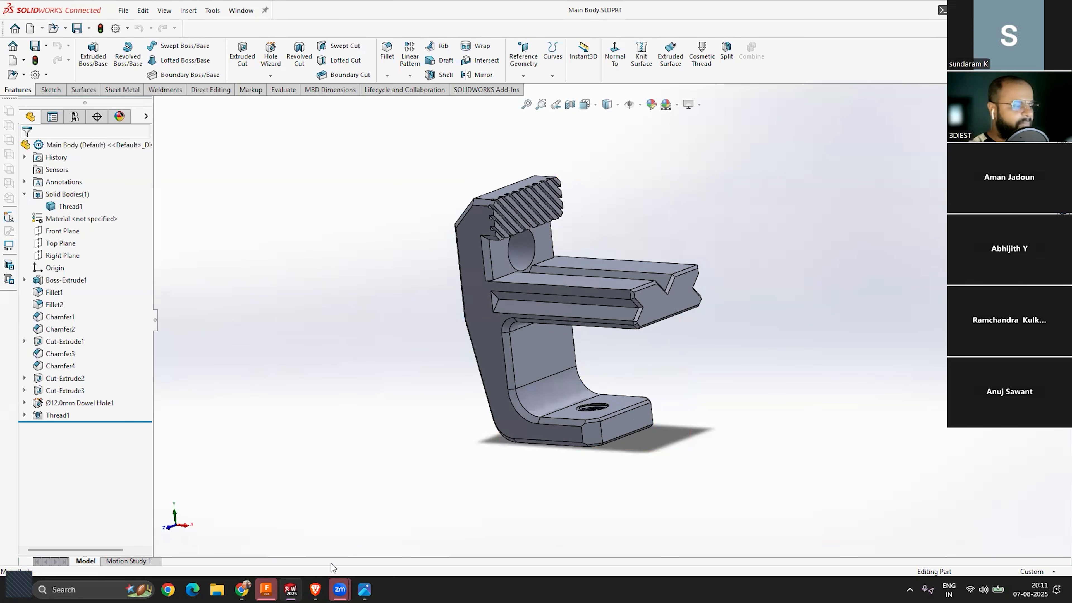
Step: Go back to the Bench Vice assembly and highlight Main Screw, Main Screw 2 and the top-level assembly in turn
{"action": "mouse_move", "coordinate": [291, 590]}
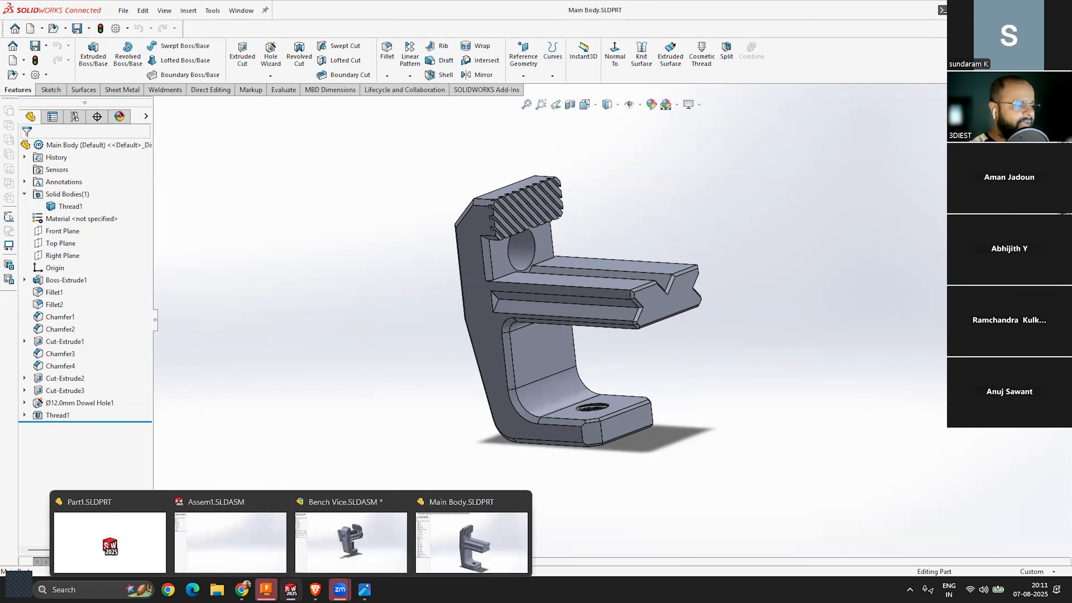
{"action": "left_click", "coordinate": [371, 543]}
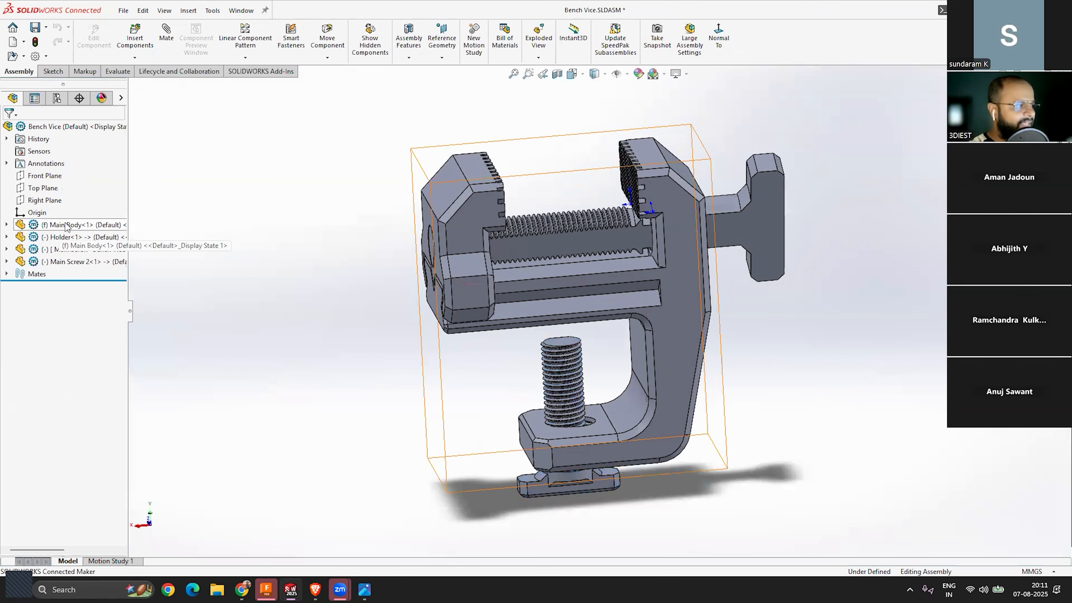
{"action": "left_click", "coordinate": [79, 249]}
{"action": "left_click", "coordinate": [73, 263]}
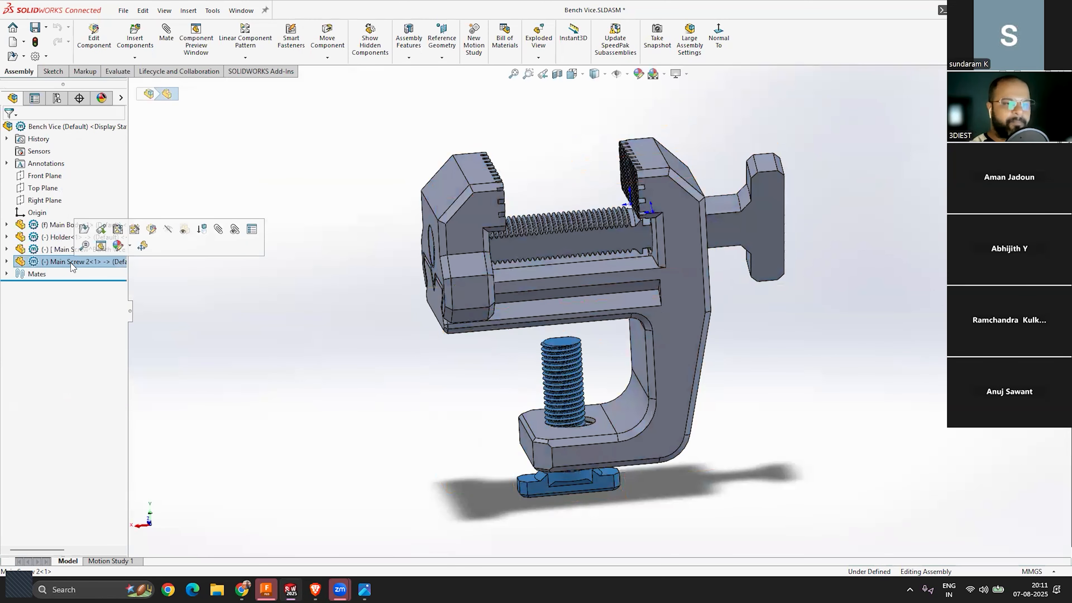
{"action": "left_click", "coordinate": [230, 259]}
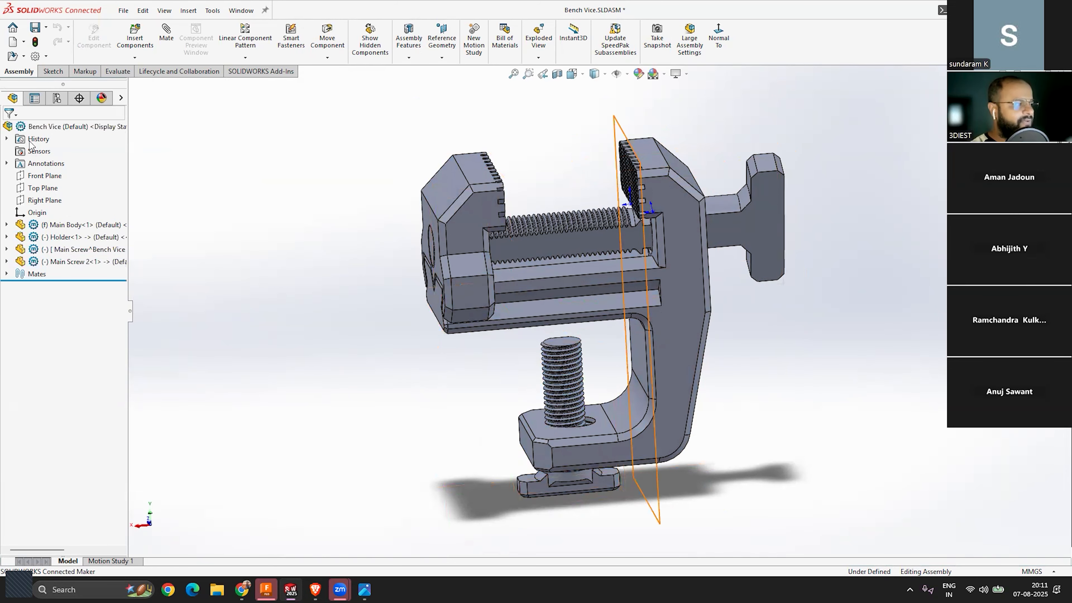
{"action": "left_click", "coordinate": [43, 131]}
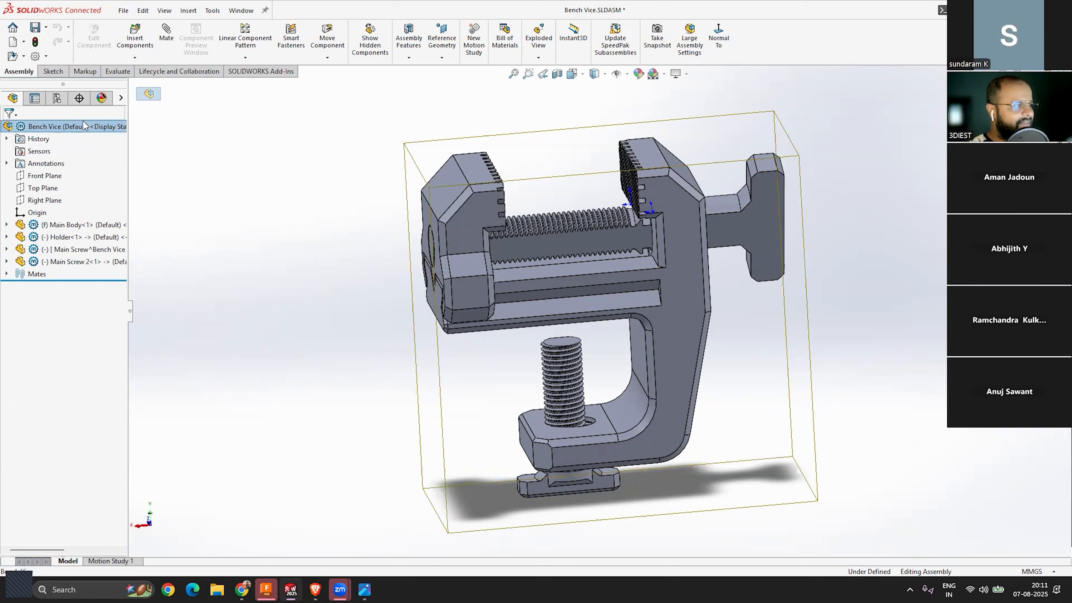
{"action": "left_click", "coordinate": [359, 158]}
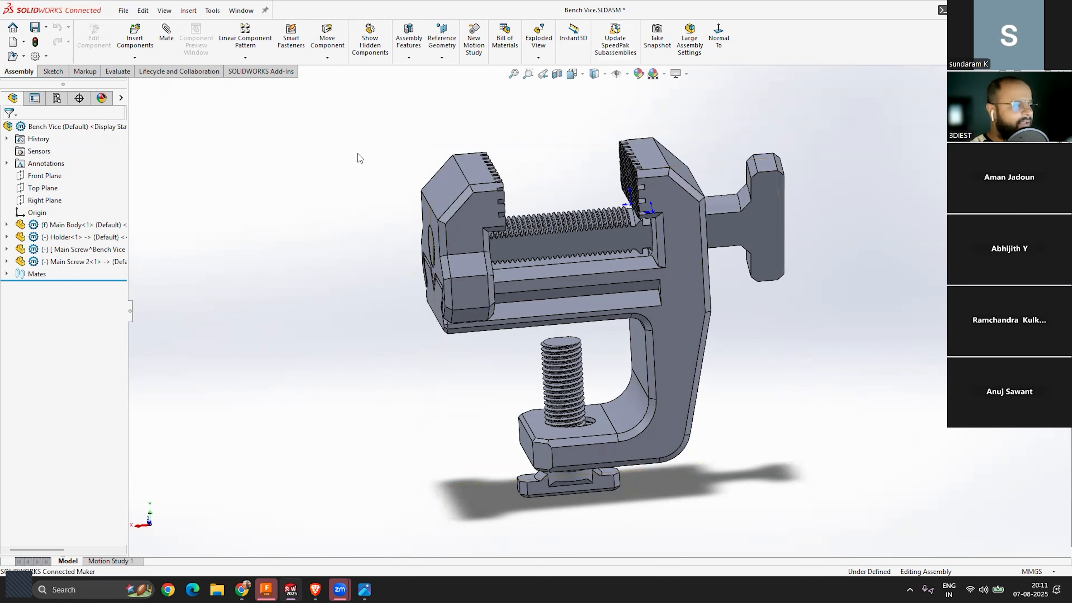
Step: Highlight the four vice components from Main Body to Main Screw 2 and back, clear the selection, and view the vice end-on
{"action": "left_click", "coordinate": [84, 225]}
{"action": "left_click", "coordinate": [97, 237]}
{"action": "left_click", "coordinate": [87, 249]}
{"action": "left_click", "coordinate": [78, 261]}
{"action": "left_click", "coordinate": [75, 249]}
{"action": "left_click", "coordinate": [80, 237]}
{"action": "left_click", "coordinate": [80, 225]}
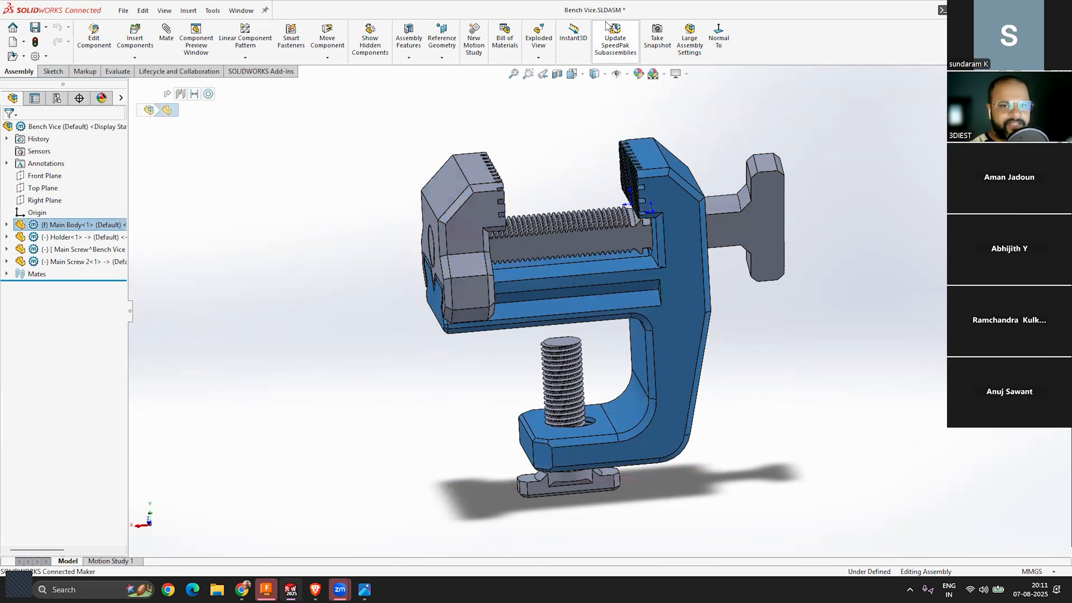
{"action": "left_click", "coordinate": [366, 165]}
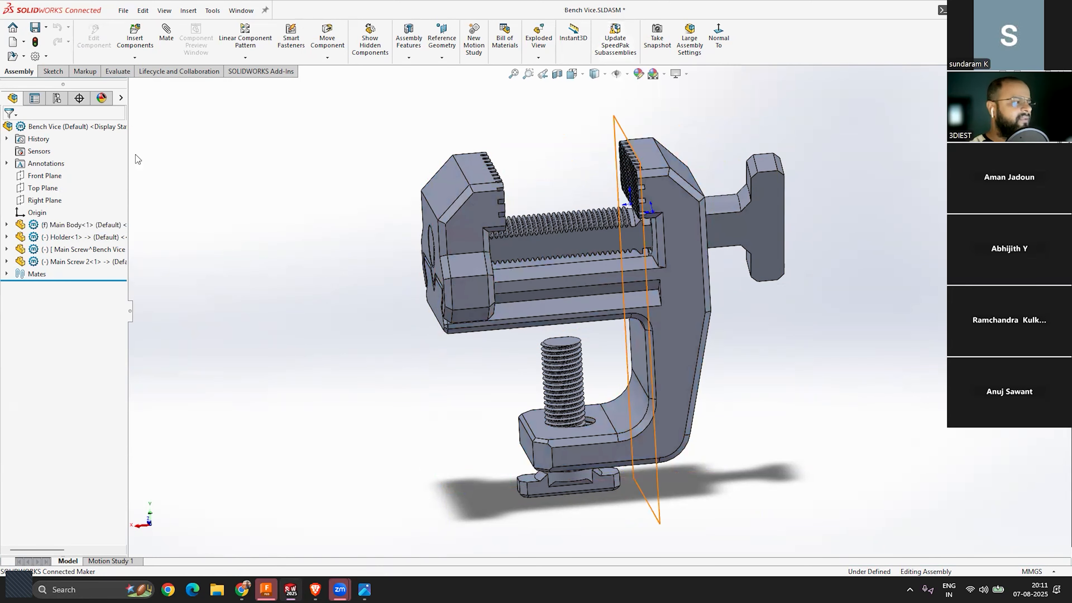
{"action": "middle_click_drag", "start_coordinate": [633, 376], "coordinate": [725, 398]}
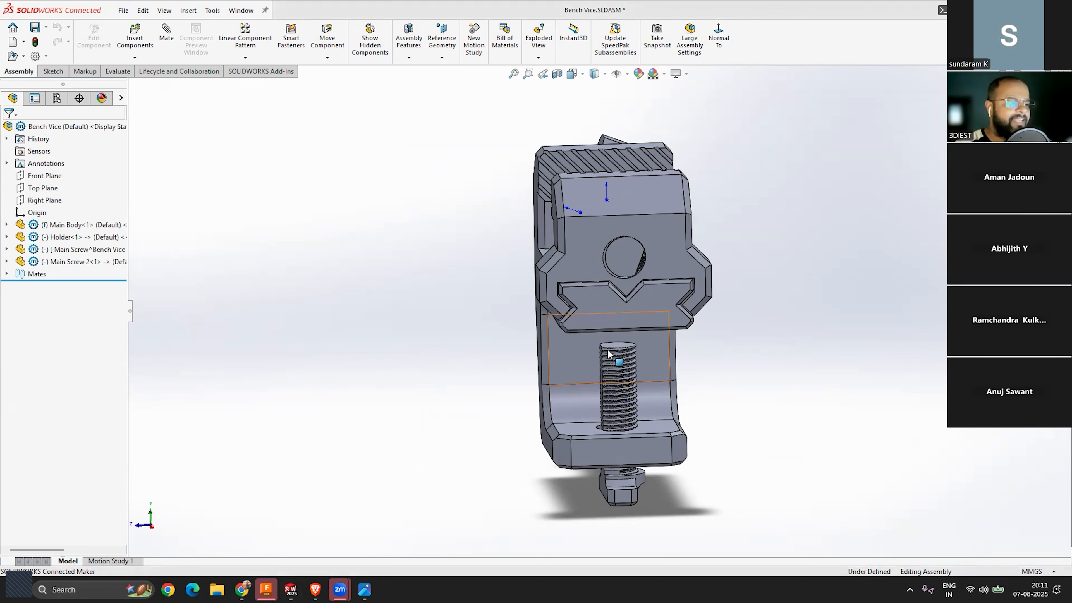
Step: View the bench vice at an angle showing both jaws, and switch to the bootcamp course page in the browser
{"action": "scroll", "coordinate": [695, 338], "scroll_direction": "down", "scroll_amount": 2}
{"action": "middle_click_drag", "start_coordinate": [548, 313], "coordinate": [524, 383]}
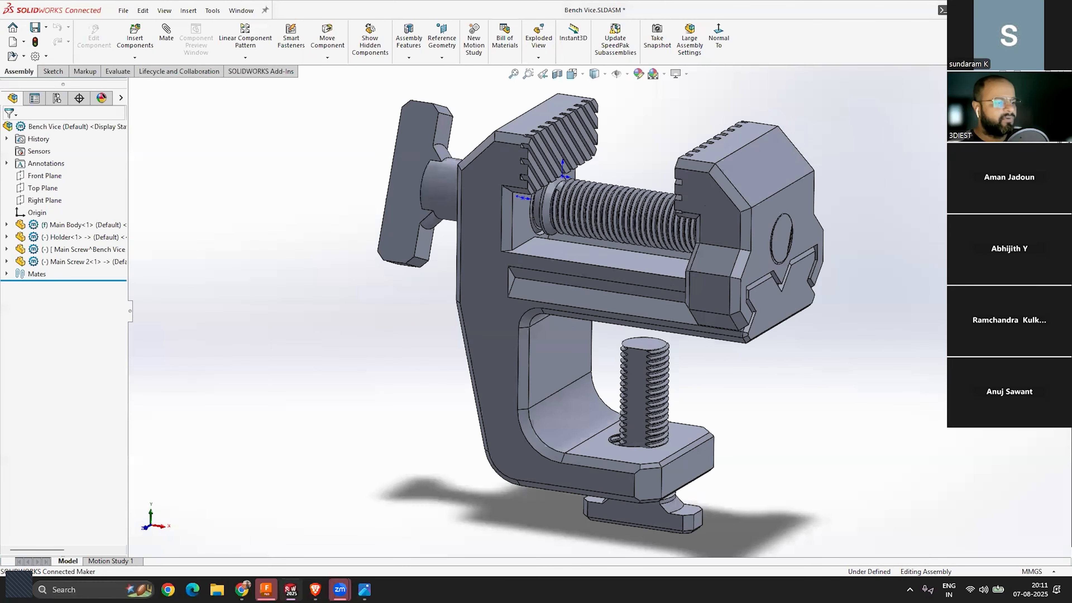
{"action": "key", "text": "alt+Tab"}
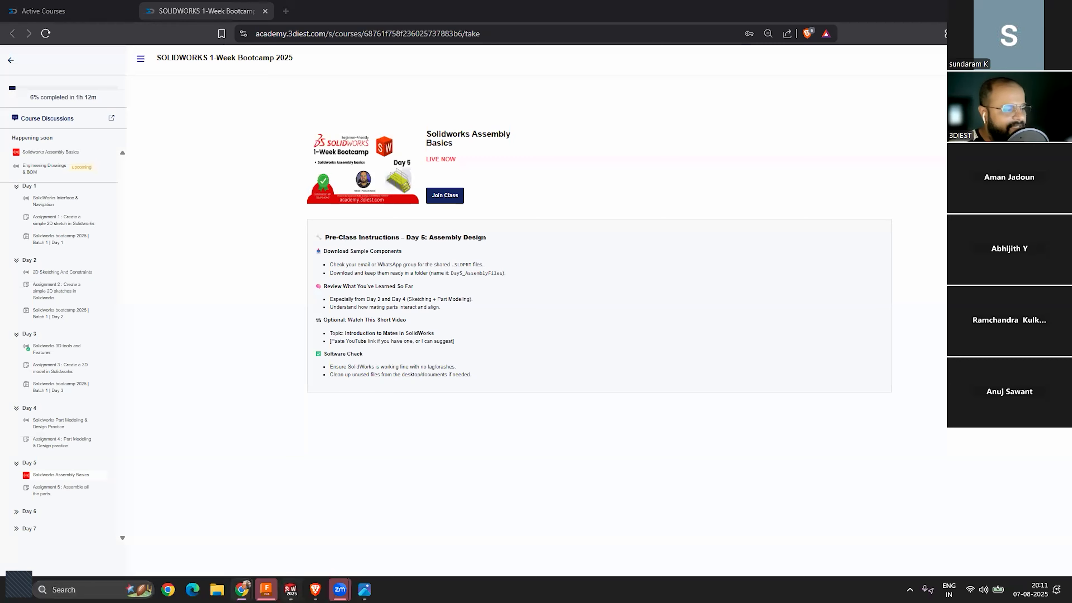
Step: Switch to the Main Body part in SOLIDWORKS and look over the single part
{"action": "left_click", "coordinate": [450, 539]}
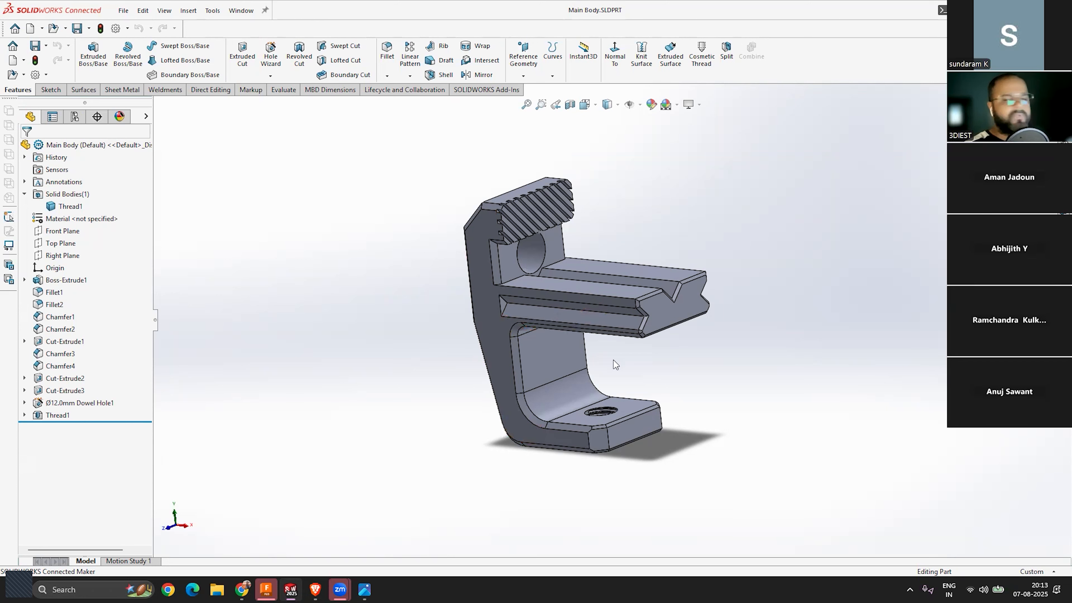
{"action": "middle_click_drag", "start_coordinate": [674, 452], "coordinate": [631, 375], "text": "ctrl"}
{"action": "scroll", "coordinate": [627, 348], "scroll_direction": "up", "scroll_amount": 2}
{"action": "scroll", "coordinate": [617, 231], "scroll_direction": "down", "scroll_amount": 1}
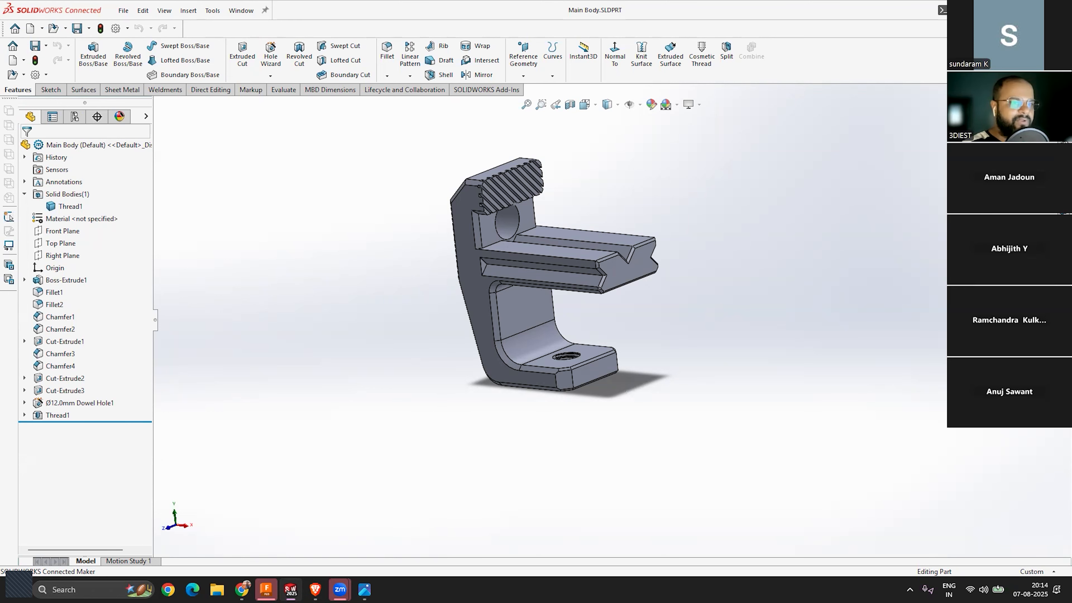
Step: Close the Bench Vice assembly without saving, and close the remaining Assem1 and Part1 documents
{"action": "key", "text": "ctrl+Tab"}
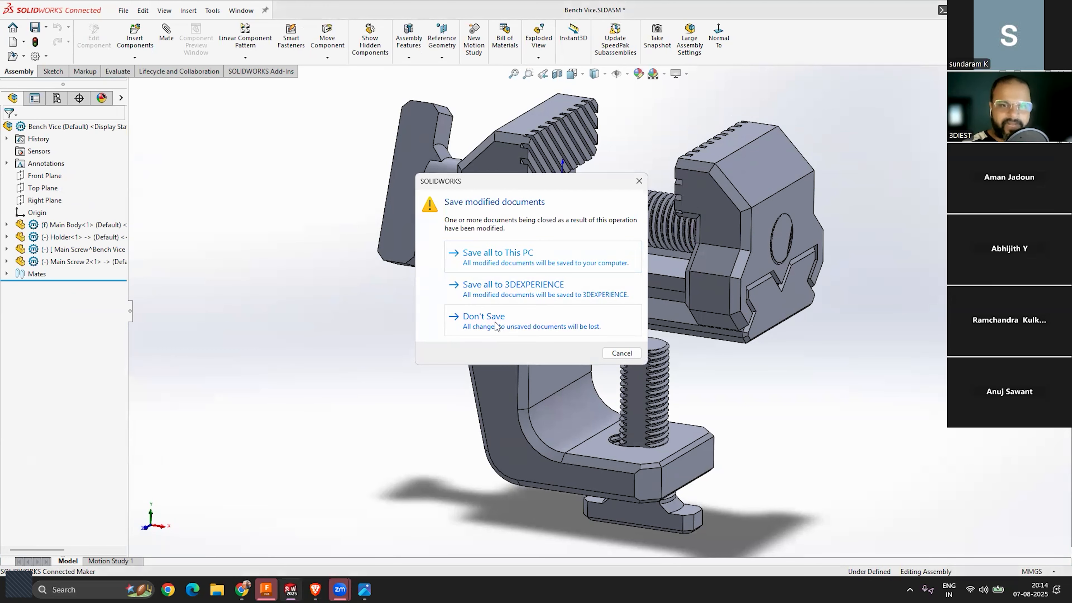
{"action": "left_click", "coordinate": [496, 326]}
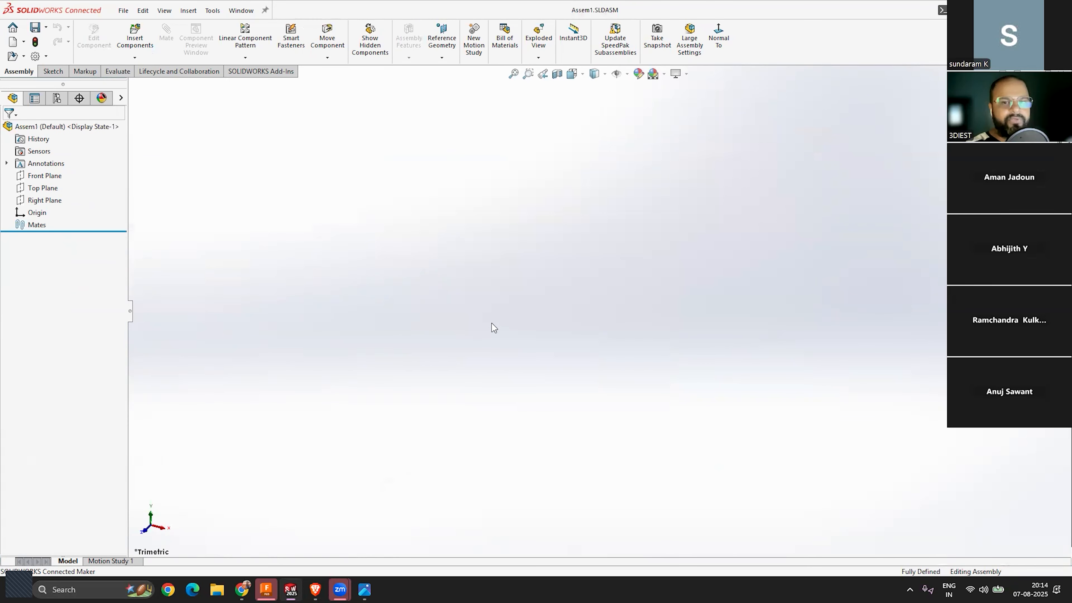
{"action": "key", "text": "ctrl+w"}
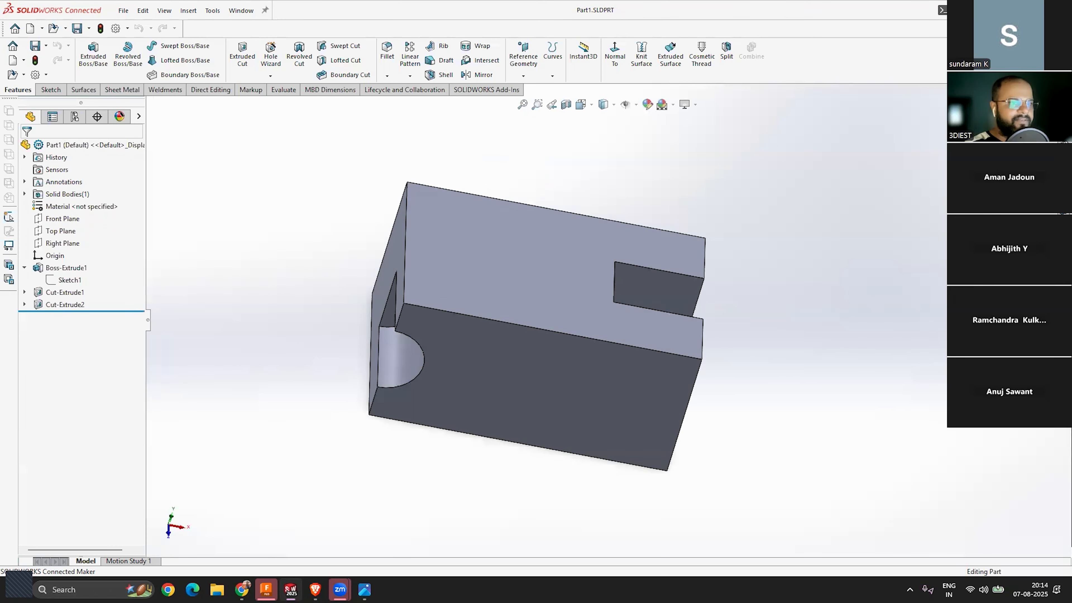
{"action": "key", "text": "ctrl+w"}
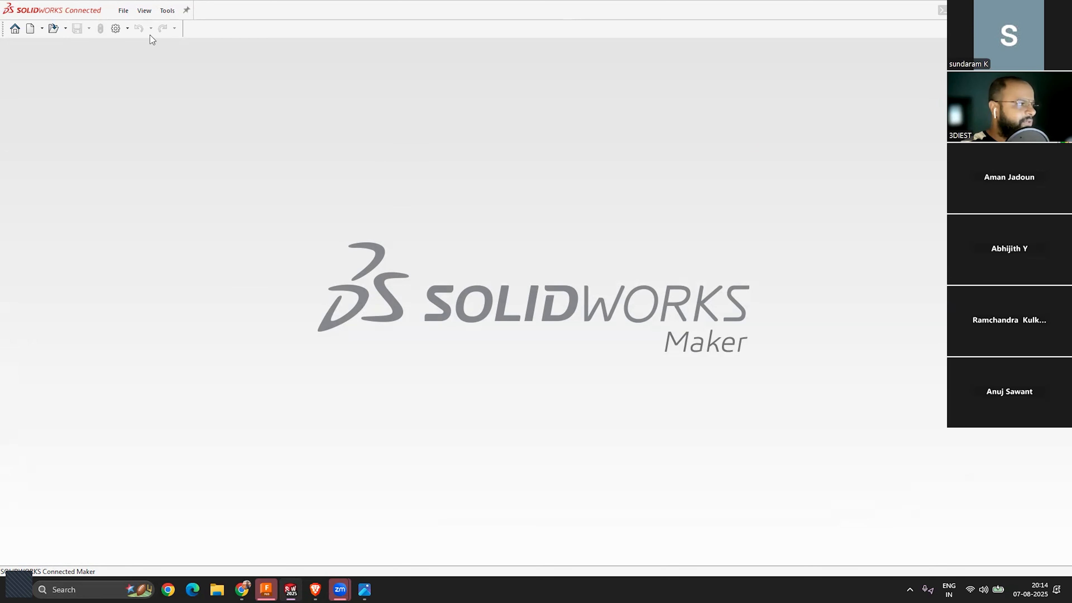
Step: Create a new document of type Assembly
{"action": "left_click", "coordinate": [127, 11]}
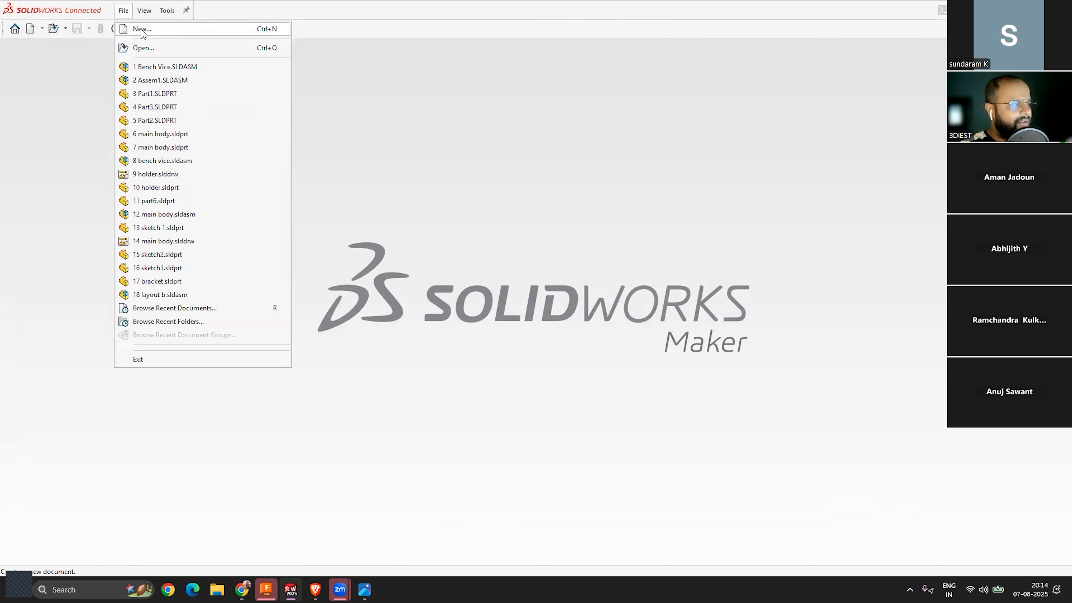
{"action": "left_click", "coordinate": [143, 30]}
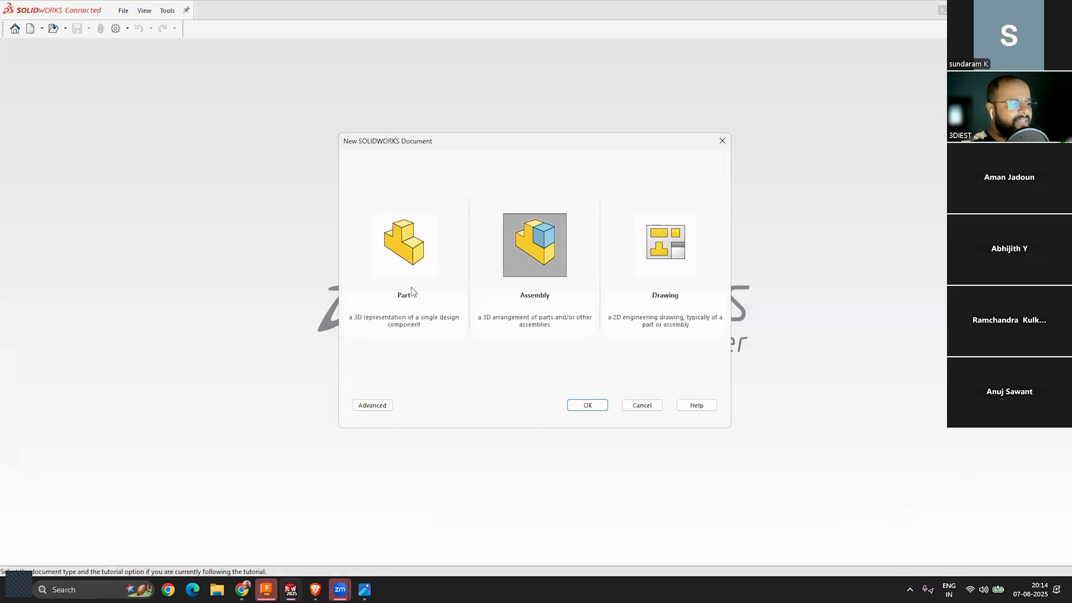
{"action": "left_click", "coordinate": [416, 256]}
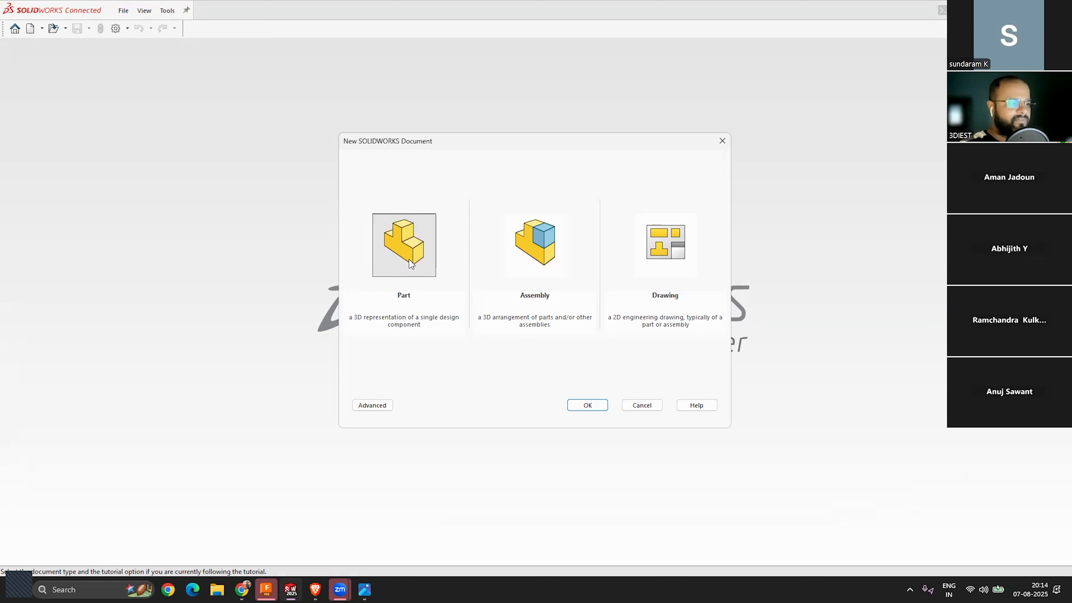
{"action": "left_click", "coordinate": [536, 249]}
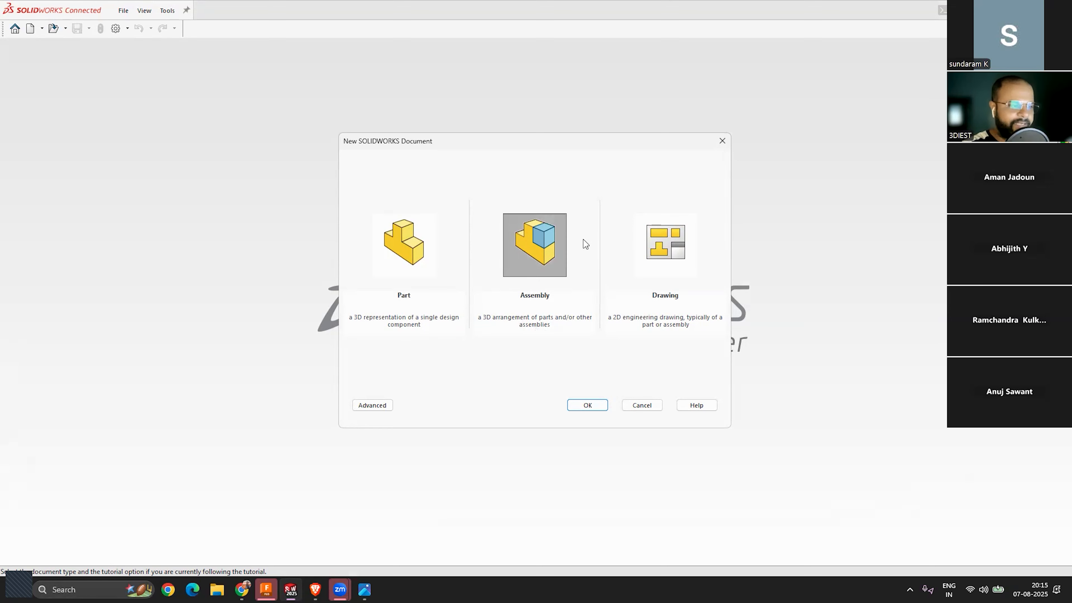
{"action": "left_click", "coordinate": [580, 405]}
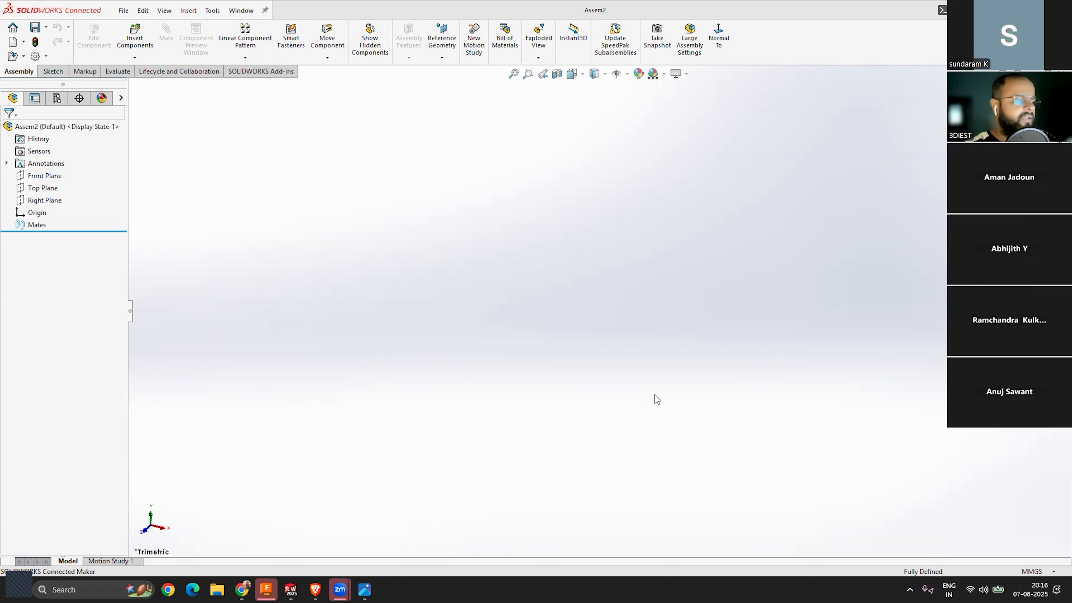
Step: Create a blank part document to look at its environment, and return to the empty new assembly
{"action": "left_click", "coordinate": [290, 589]}
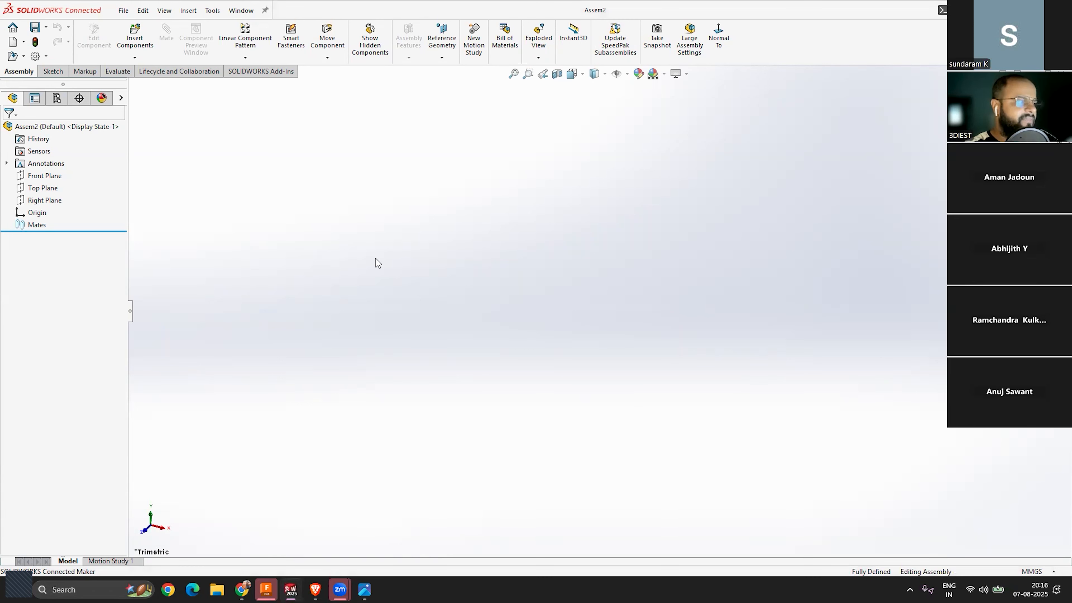
{"action": "left_click", "coordinate": [123, 11]}
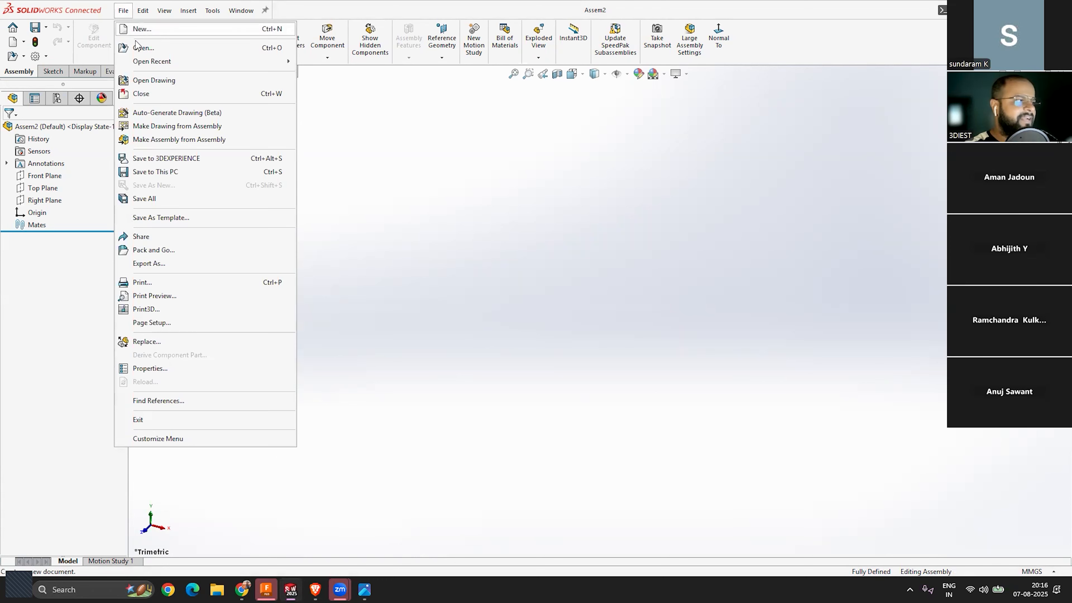
{"action": "left_click", "coordinate": [142, 31]}
{"action": "left_click", "coordinate": [409, 274]}
{"action": "left_click", "coordinate": [596, 403]}
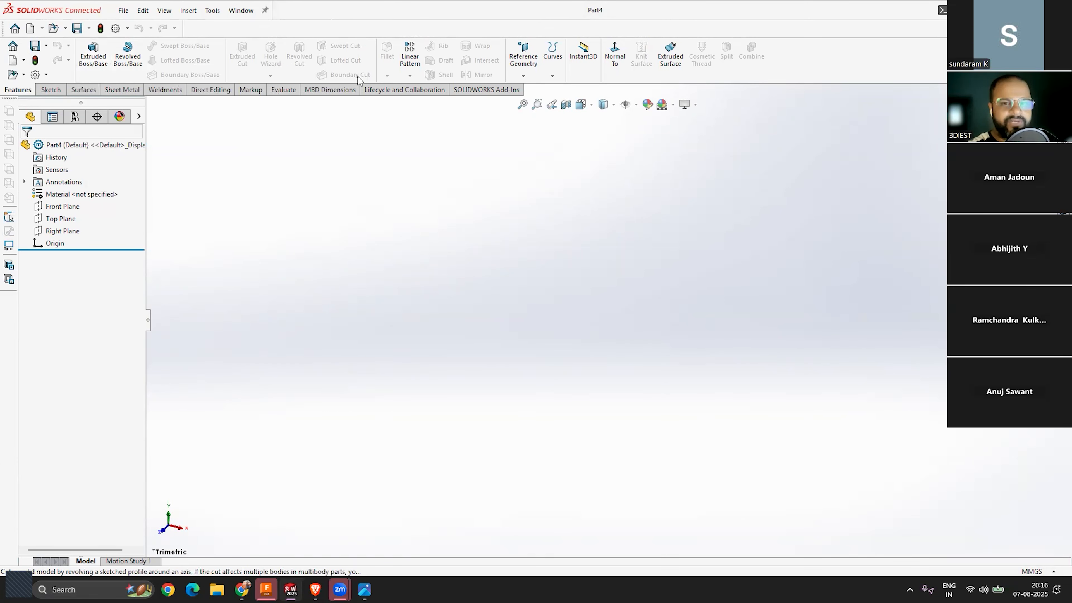
{"action": "left_click", "coordinate": [1049, 90]}
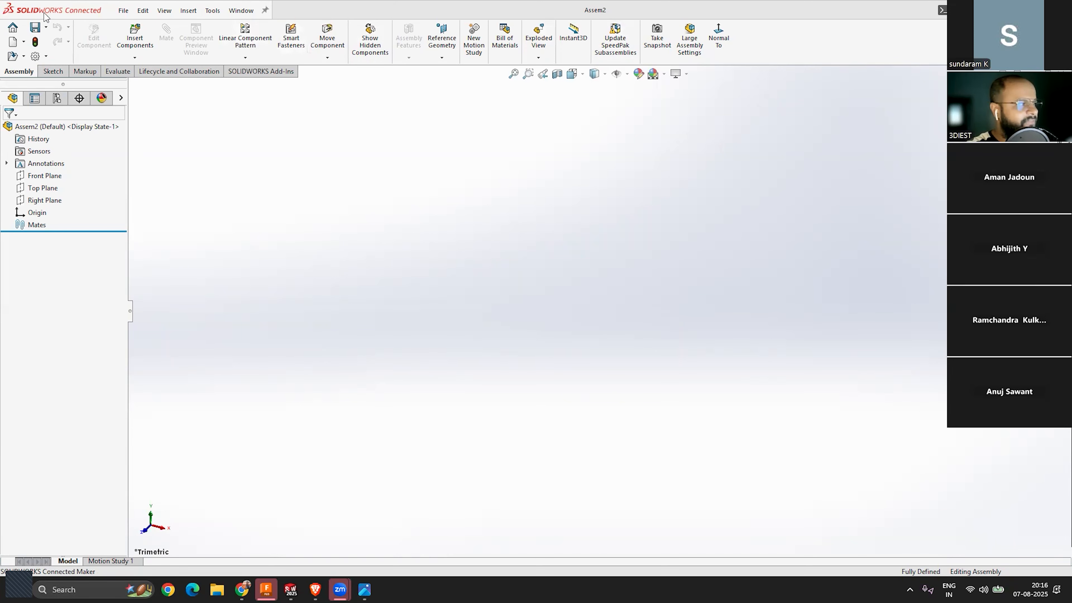
Step: Save the new assembly as Assem2.SLDASM in the Assembly folder on the Desktop
{"action": "left_click", "coordinate": [35, 27]}
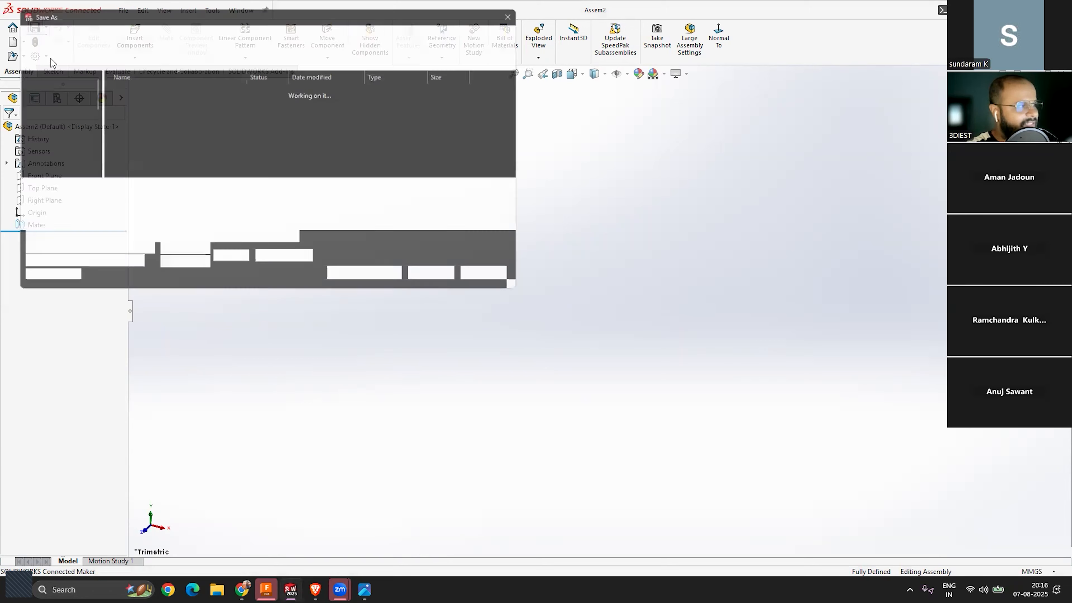
{"action": "scroll", "coordinate": [59, 112], "scroll_direction": "up", "scroll_amount": 10}
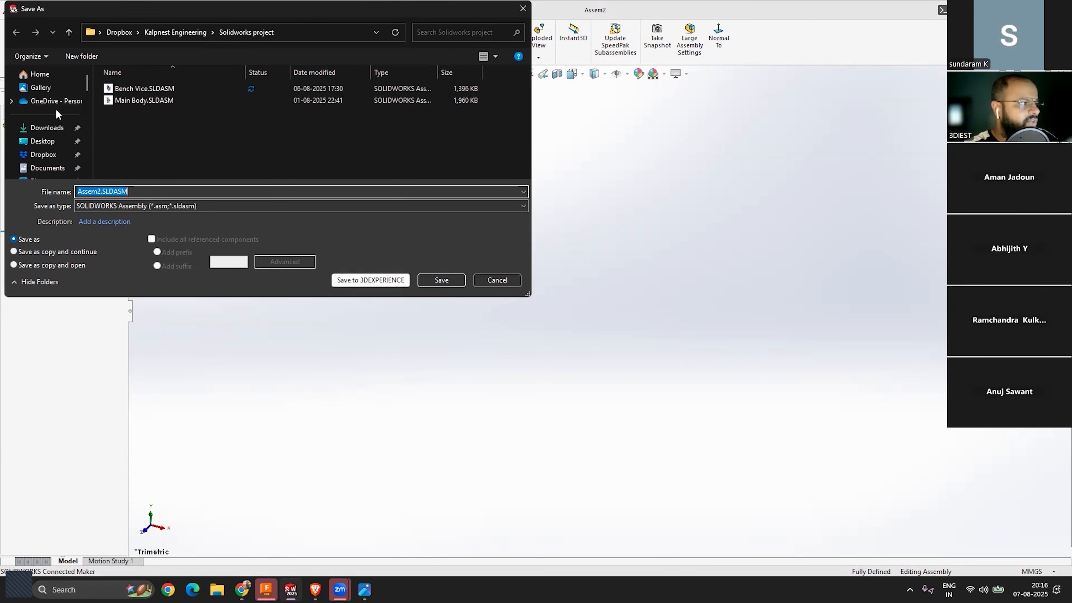
{"action": "left_click", "coordinate": [42, 141]}
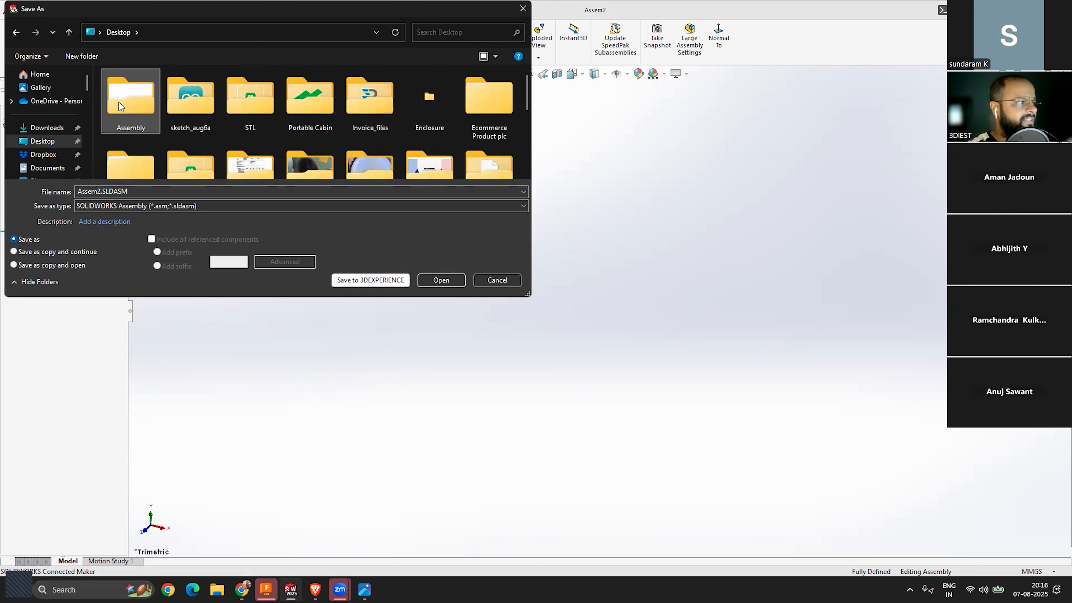
{"action": "double_click", "coordinate": [119, 102]}
{"action": "double_click", "coordinate": [102, 192]}
{"action": "left_click", "coordinate": [103, 192]}
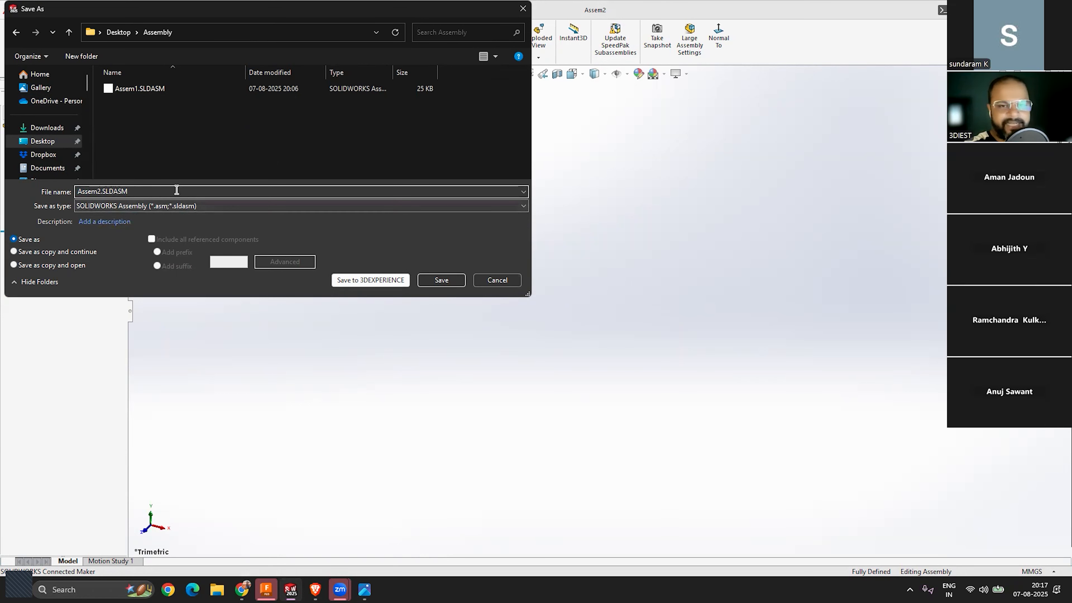
{"action": "left_click", "coordinate": [439, 279]}
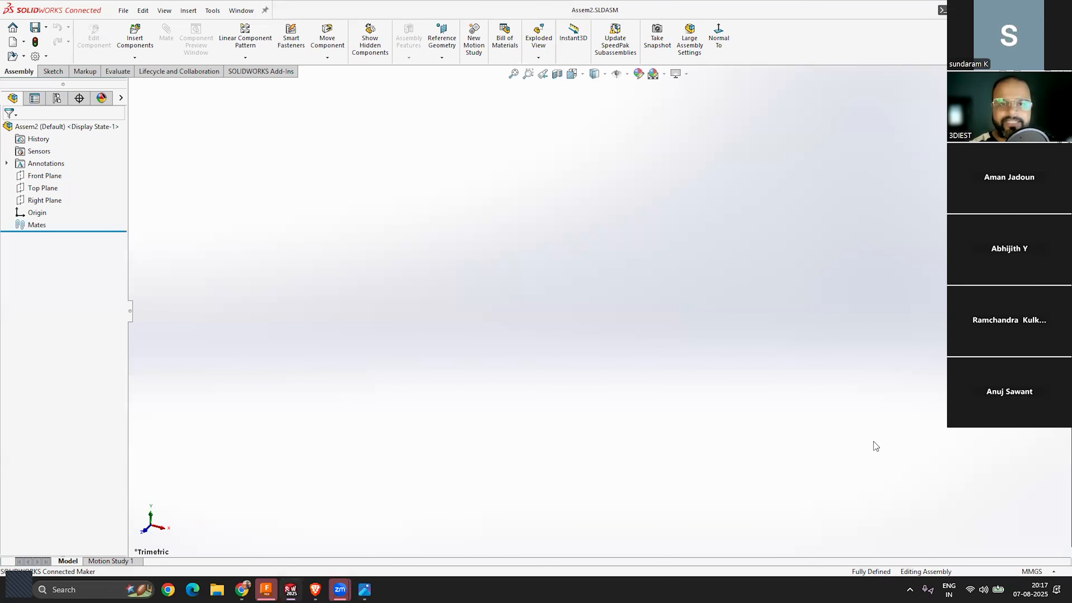
{"action": "left_click", "coordinate": [1036, 572]}
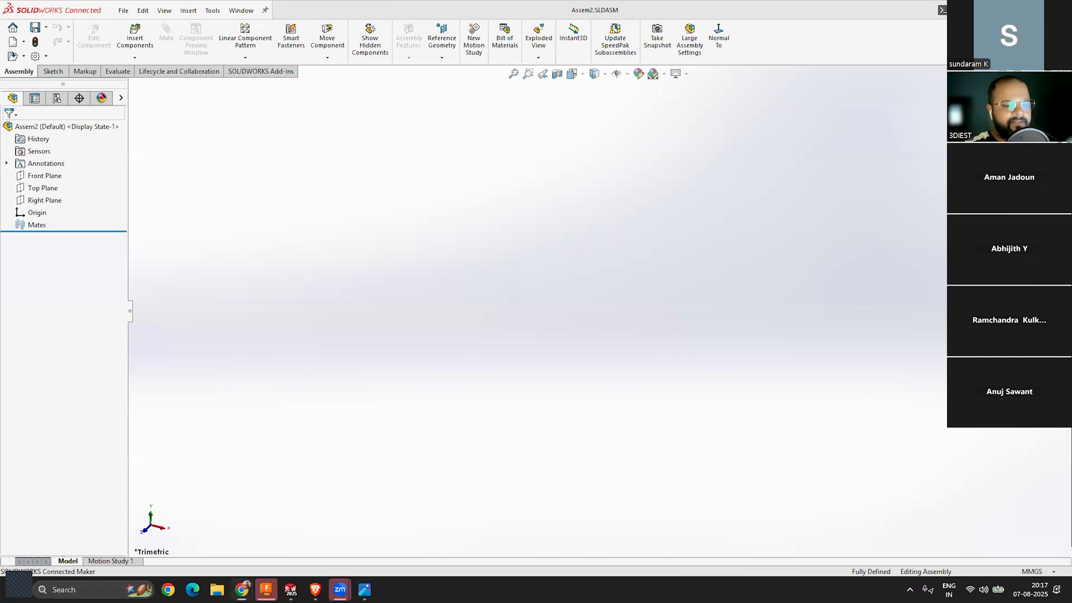
{"action": "key", "text": "alt+Tab"}
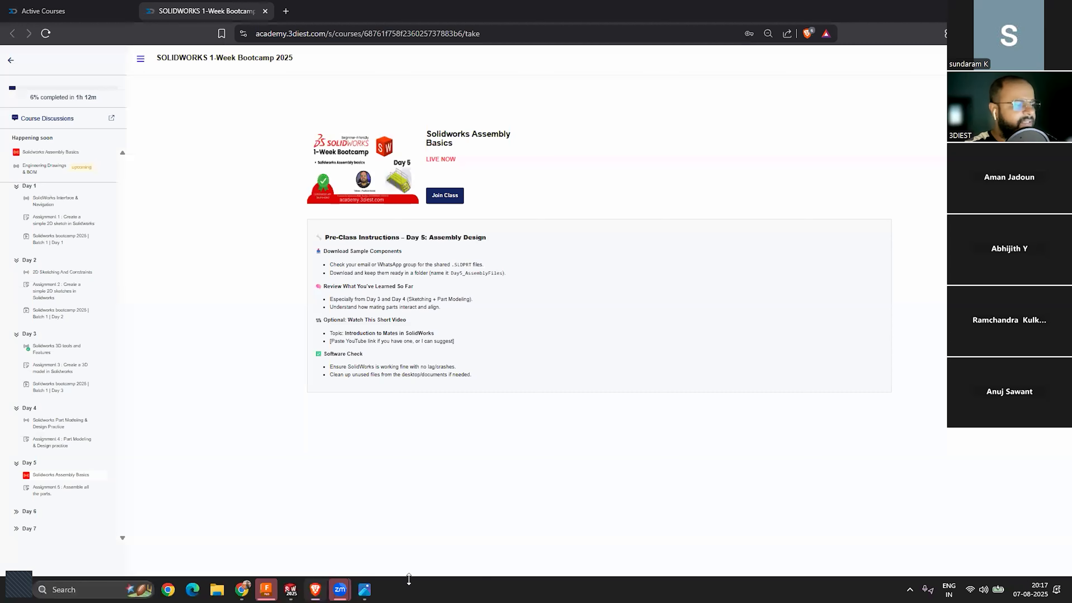
{"action": "key", "text": "alt+Tab"}
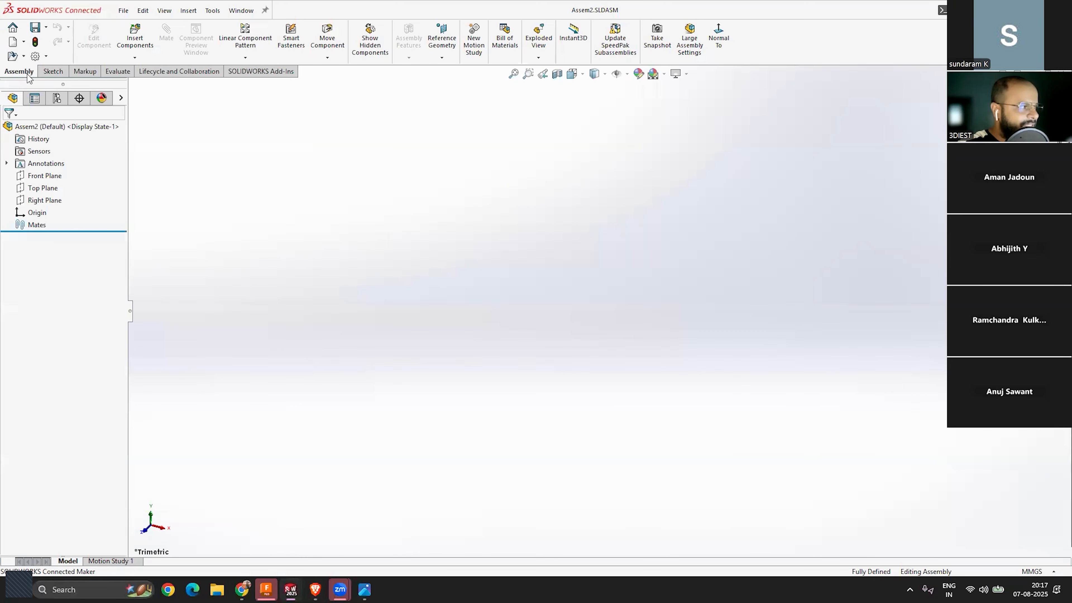
Step: Start inserting a component, load Part1.SLDPRT from the Assembly folder, and inspect its placement preview
{"action": "left_click", "coordinate": [134, 45]}
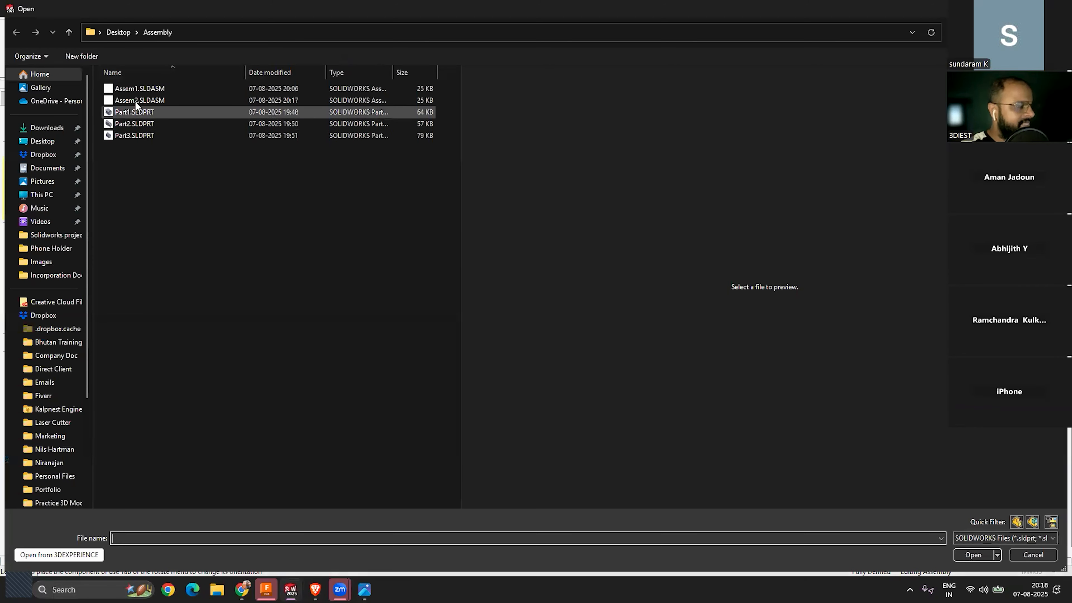
{"action": "left_click", "coordinate": [145, 111]}
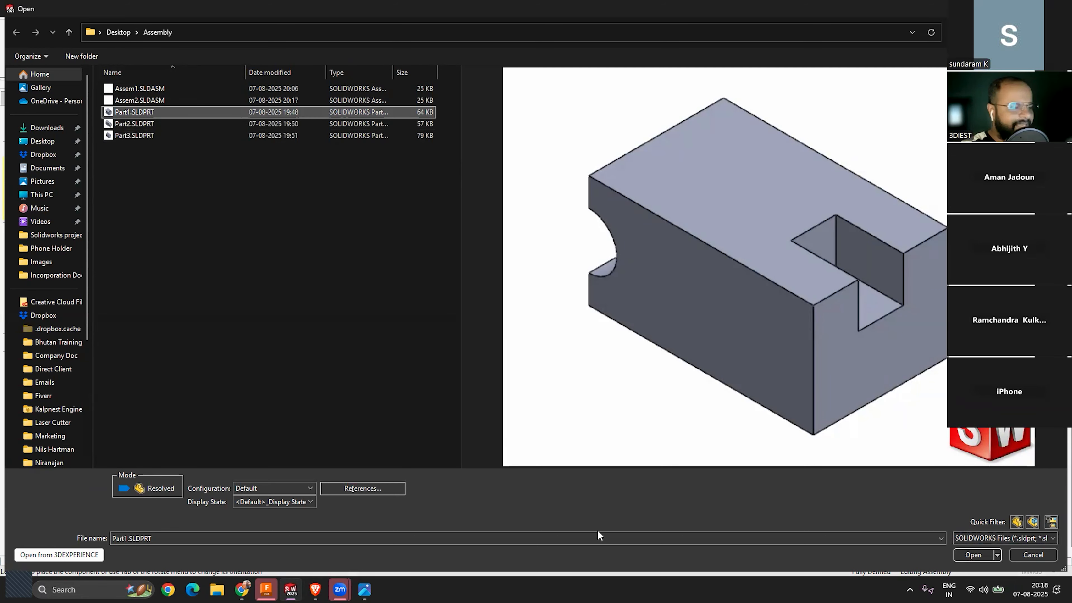
{"action": "left_click", "coordinate": [972, 555]}
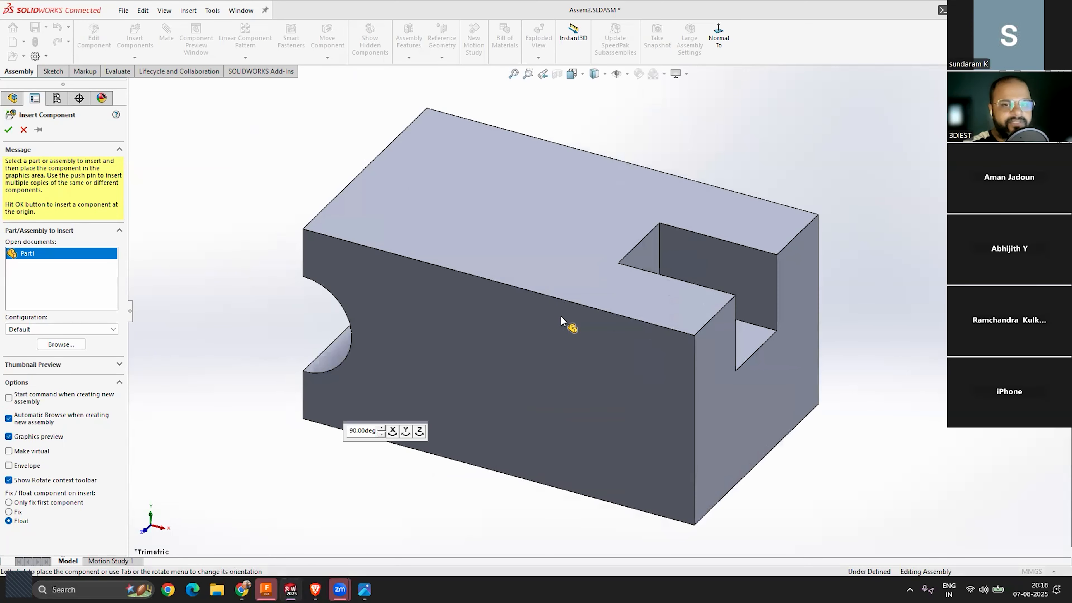
{"action": "scroll", "coordinate": [561, 317], "scroll_direction": "down", "scroll_amount": 3}
{"action": "scroll", "coordinate": [561, 311], "scroll_direction": "up", "scroll_amount": 5}
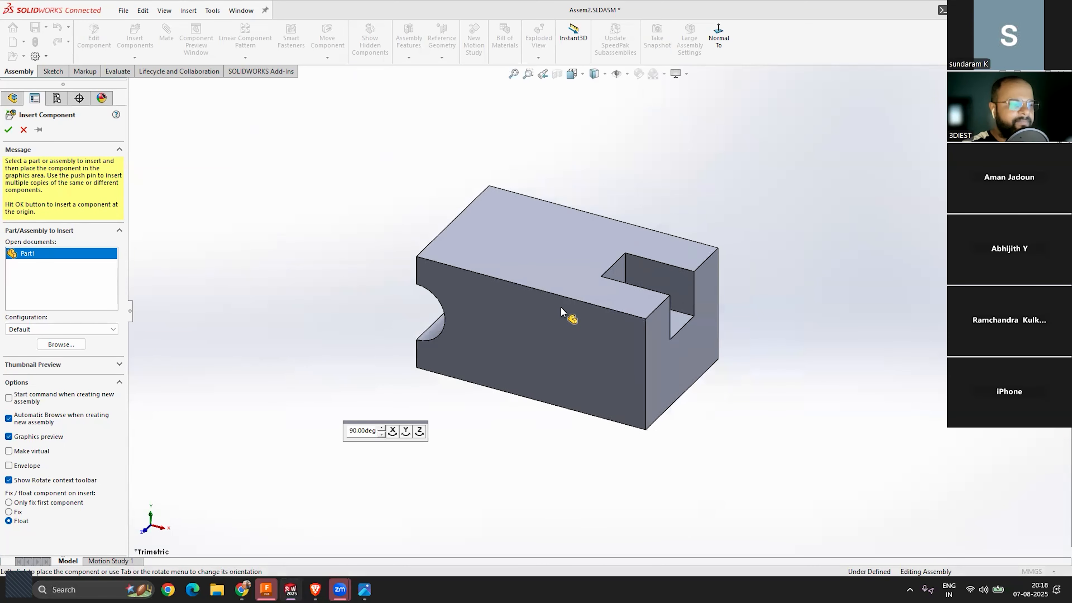
{"action": "scroll", "coordinate": [562, 311], "scroll_direction": "up", "scroll_amount": 2}
{"action": "scroll", "coordinate": [562, 311], "scroll_direction": "down", "scroll_amount": 2}
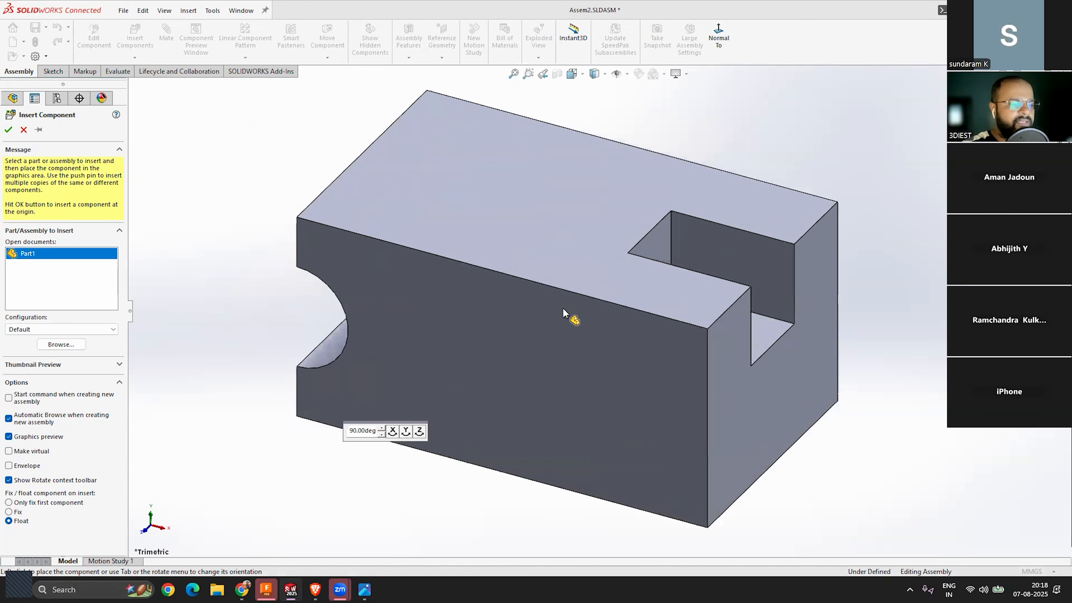
{"action": "scroll", "coordinate": [563, 311], "scroll_direction": "down", "scroll_amount": 3}
Step: Try rotating the Part1 preview in 90-degree increments about the Z, Y and X axes
{"action": "left_click", "coordinate": [420, 432]}
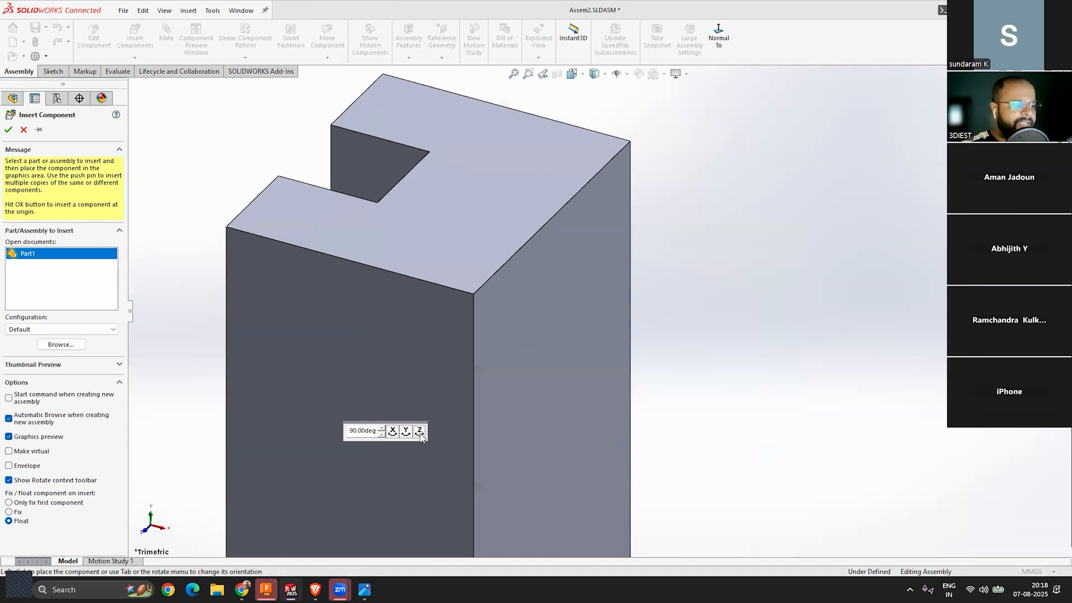
{"action": "scroll", "coordinate": [601, 355], "scroll_direction": "up", "scroll_amount": 5}
{"action": "left_click", "coordinate": [402, 435]}
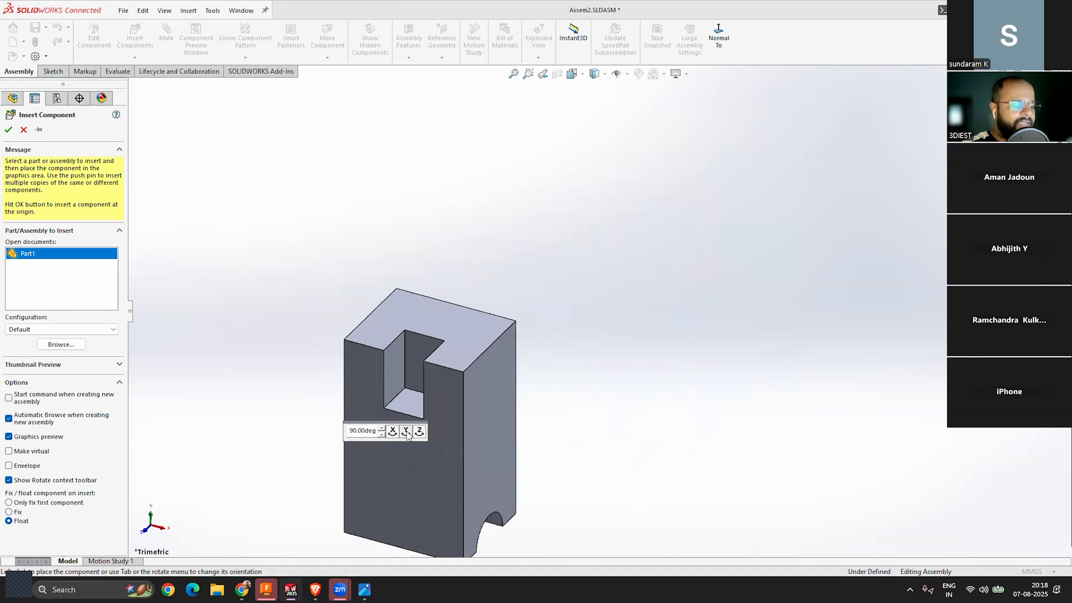
{"action": "left_click", "coordinate": [393, 432]}
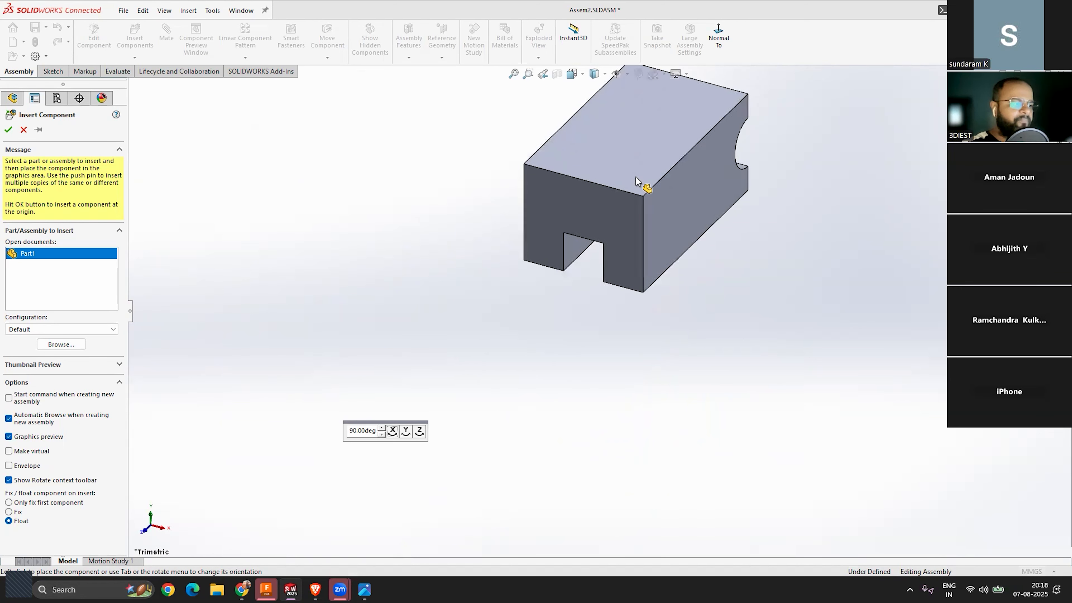
{"action": "left_click", "coordinate": [406, 432]}
{"action": "left_click", "coordinate": [406, 431]}
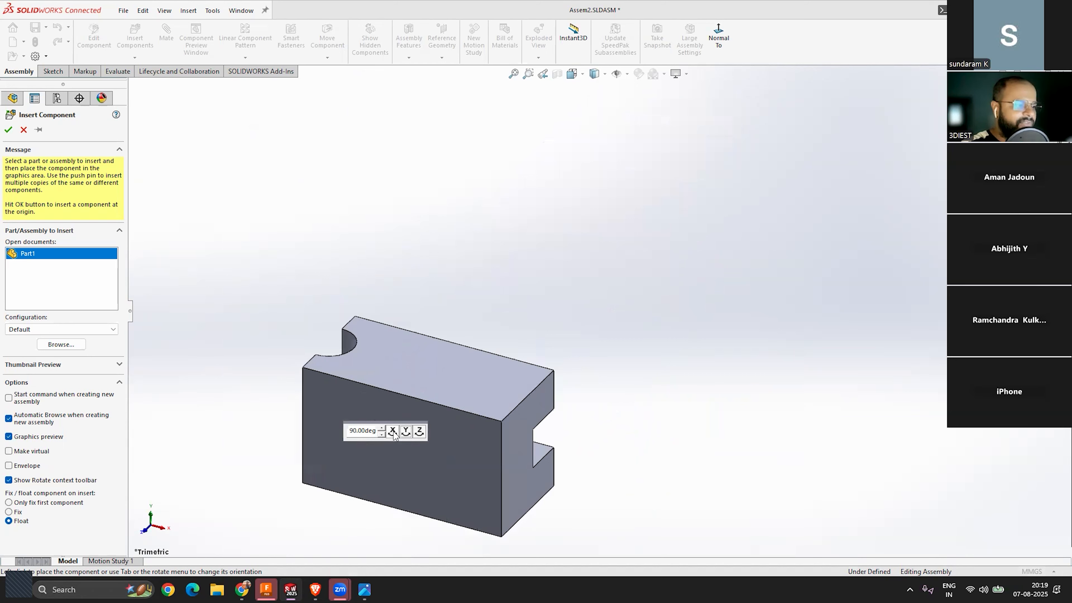
{"action": "left_click", "coordinate": [393, 432]}
Step: Try a 0-degree rotation of the Part1 preview about X, and flip it about X in 180-degree increments
{"action": "double_click", "coordinate": [369, 431]}
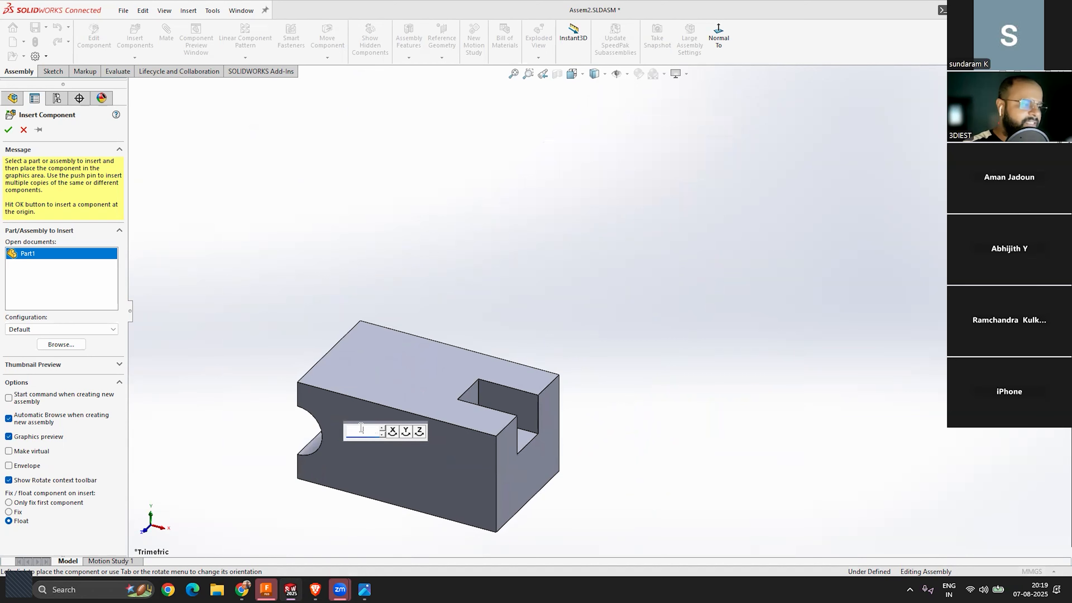
{"action": "left_click", "coordinate": [393, 432]}
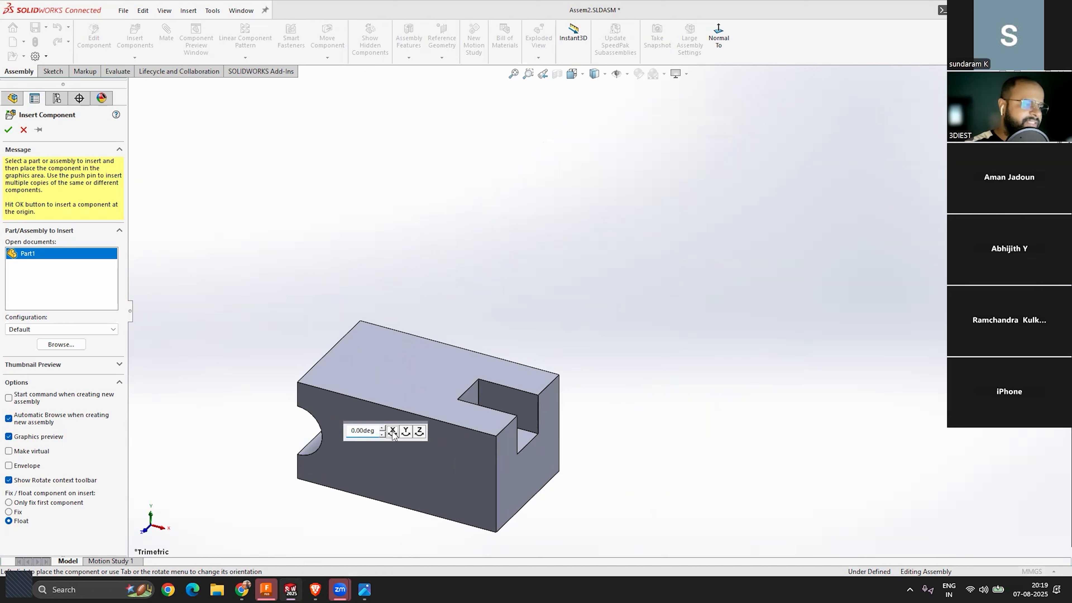
{"action": "left_click", "coordinate": [371, 430]}
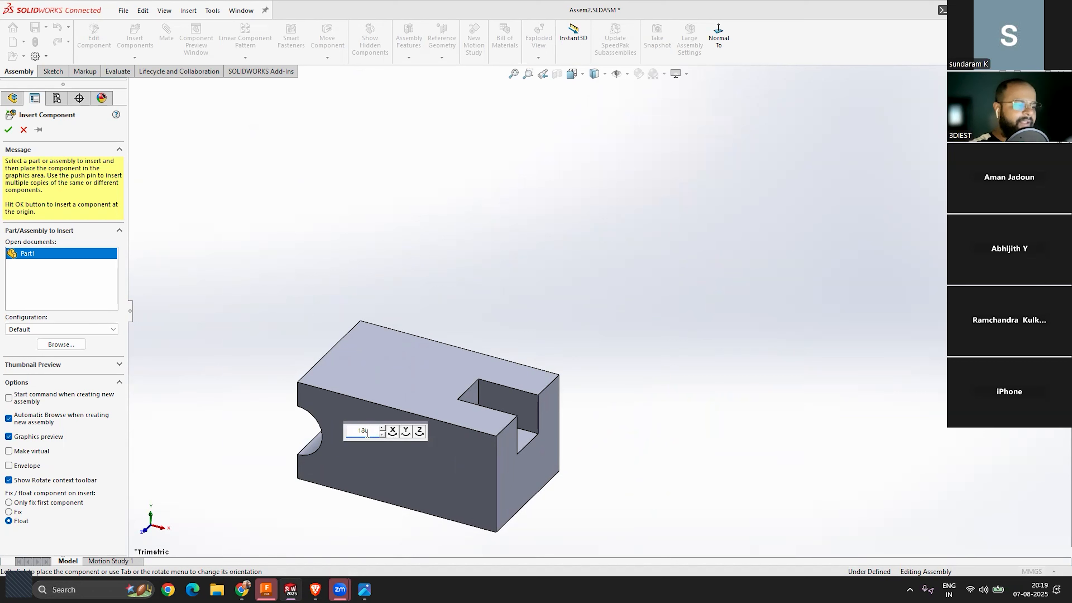
{"action": "left_click", "coordinate": [391, 434]}
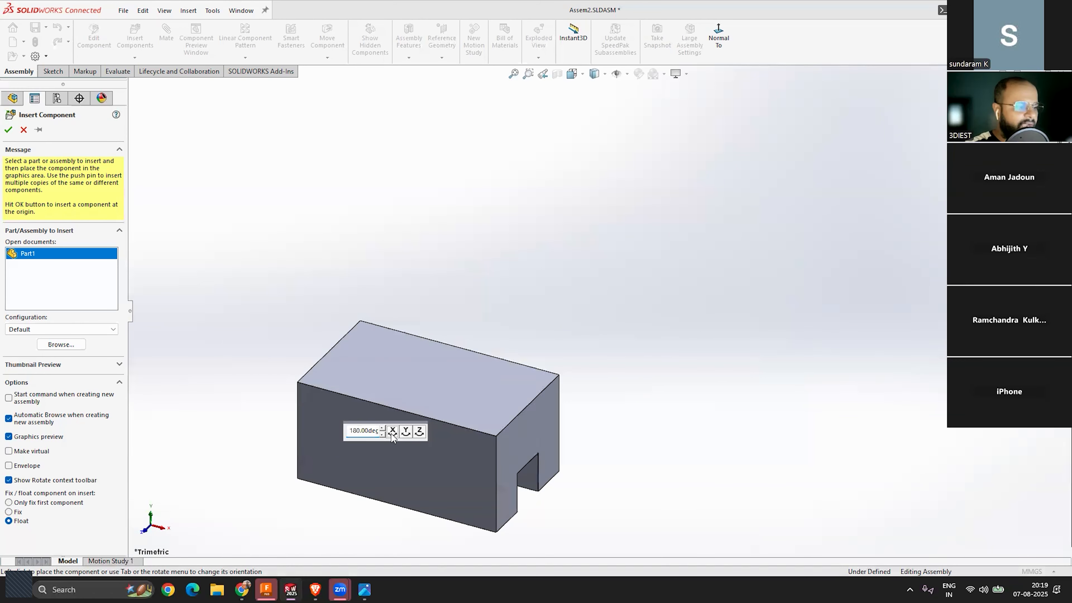
{"action": "left_click", "coordinate": [391, 435]}
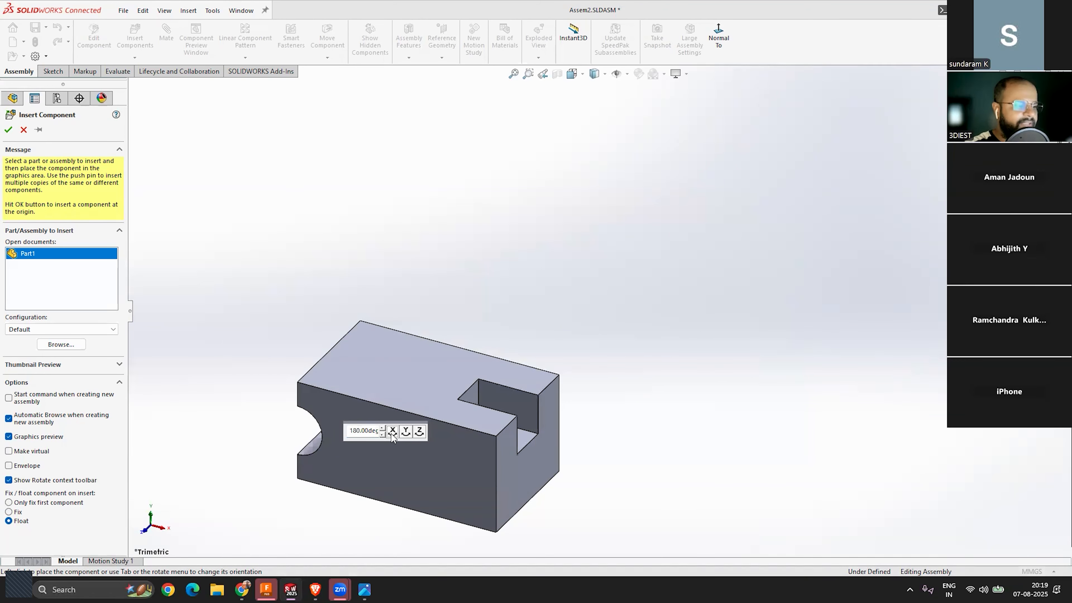
{"action": "left_click", "coordinate": [392, 435]}
Step: Set the rotation increment to 90 degrees, turn the Part1 preview through a full cycle about X, and rotate it once about Y
{"action": "double_click", "coordinate": [370, 431]}
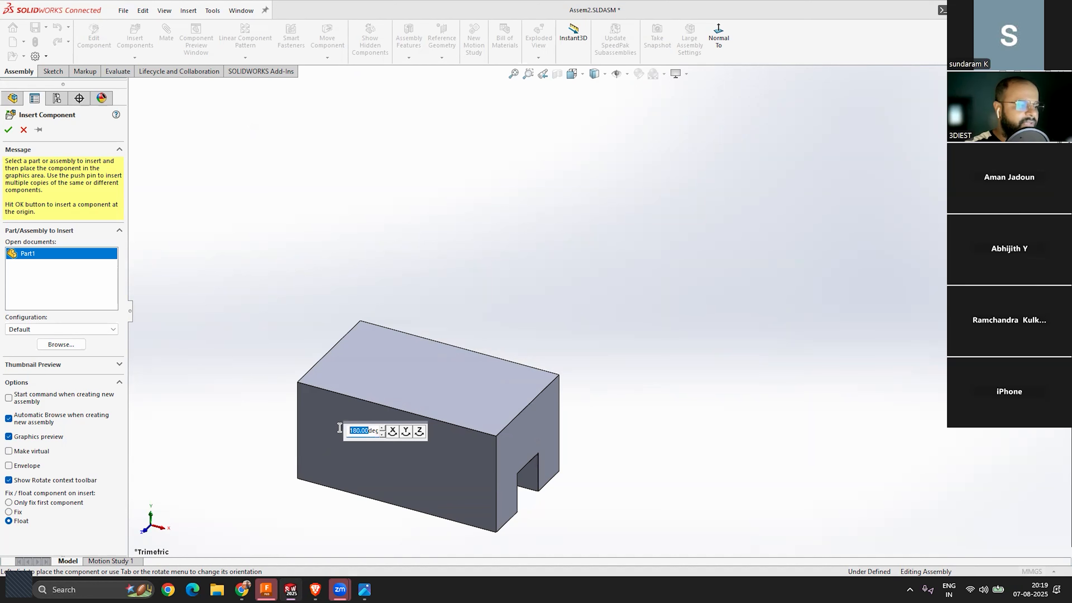
{"action": "type", "text": "90"}
{"action": "left_click", "coordinate": [392, 435]}
{"action": "left_click", "coordinate": [391, 435]}
{"action": "left_click", "coordinate": [392, 435]}
{"action": "left_click", "coordinate": [392, 435]}
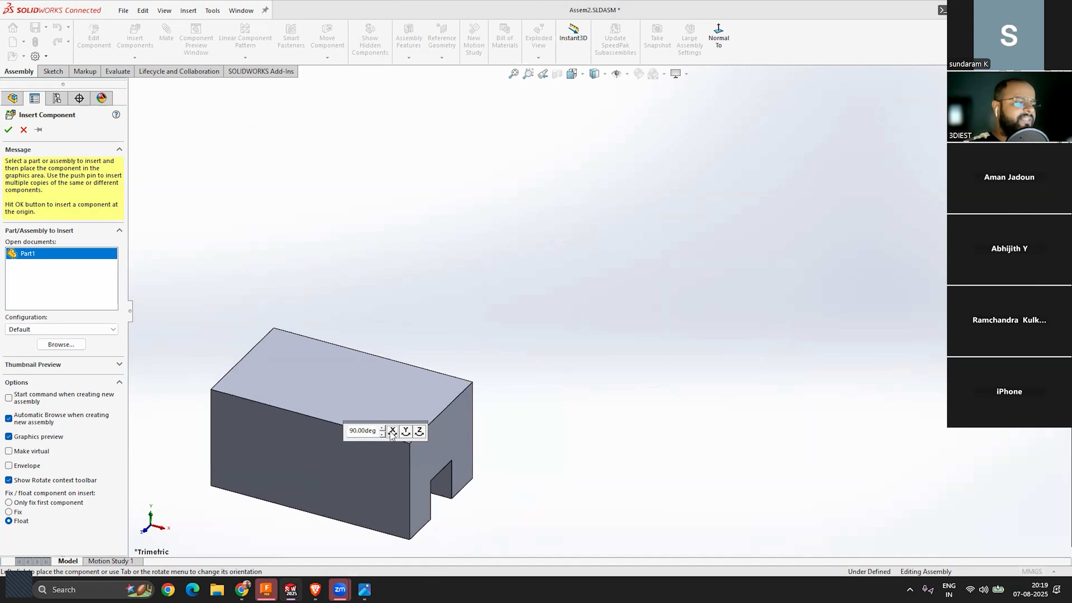
{"action": "left_click", "coordinate": [405, 431]}
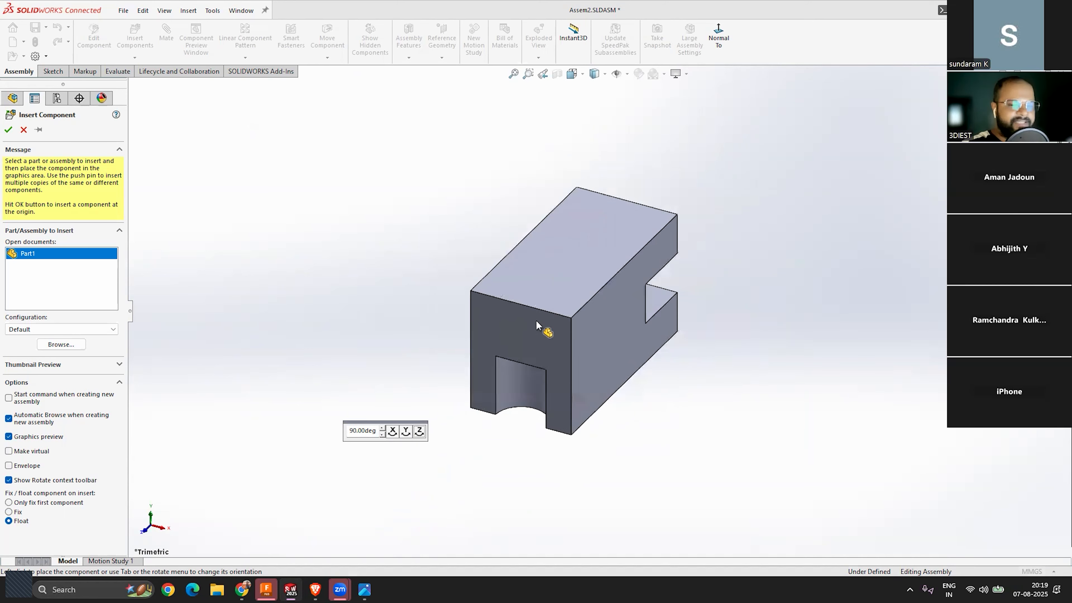
Step: Display the assembly origin and place the Part1 component directly on it
{"action": "left_click", "coordinate": [628, 76]}
{"action": "left_click", "coordinate": [617, 136]}
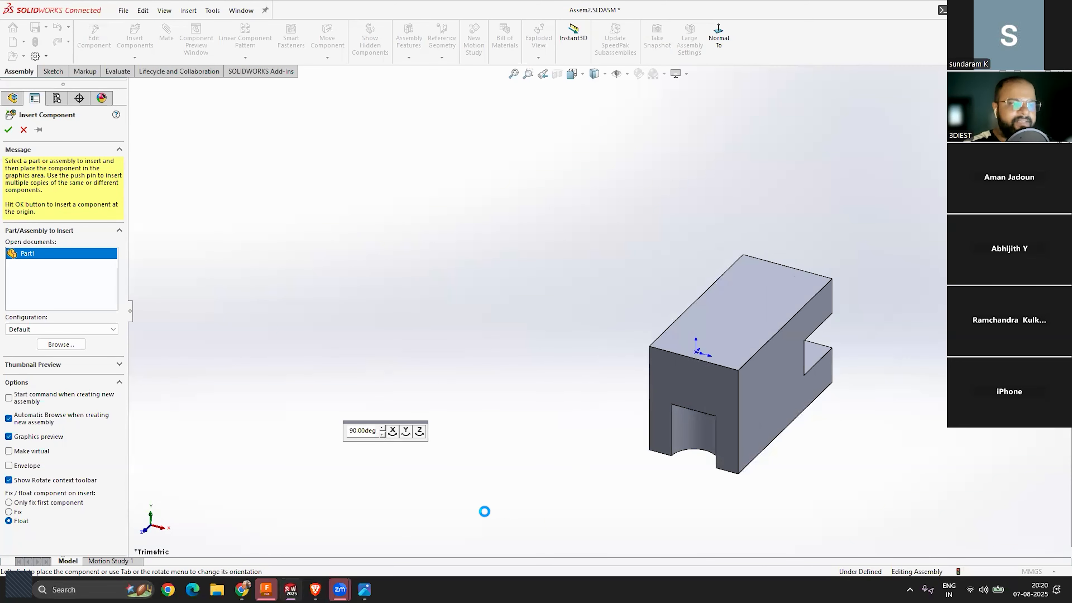
{"action": "left_click", "coordinate": [696, 353]}
{"action": "middle_click_drag", "start_coordinate": [592, 329], "coordinate": [680, 343]}
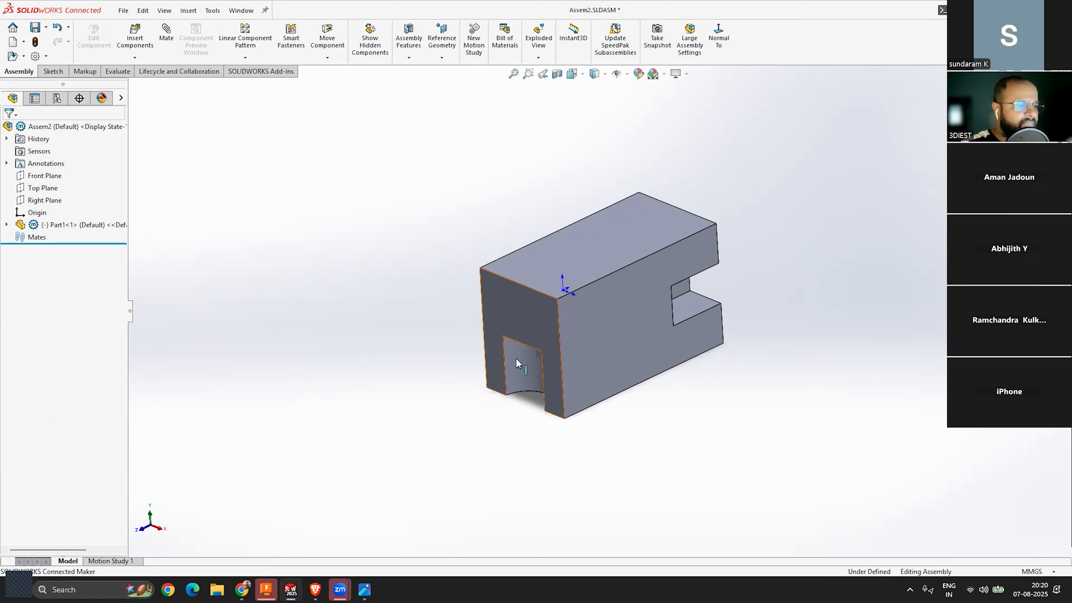
{"action": "scroll", "coordinate": [502, 334], "scroll_direction": "down", "scroll_amount": 2}
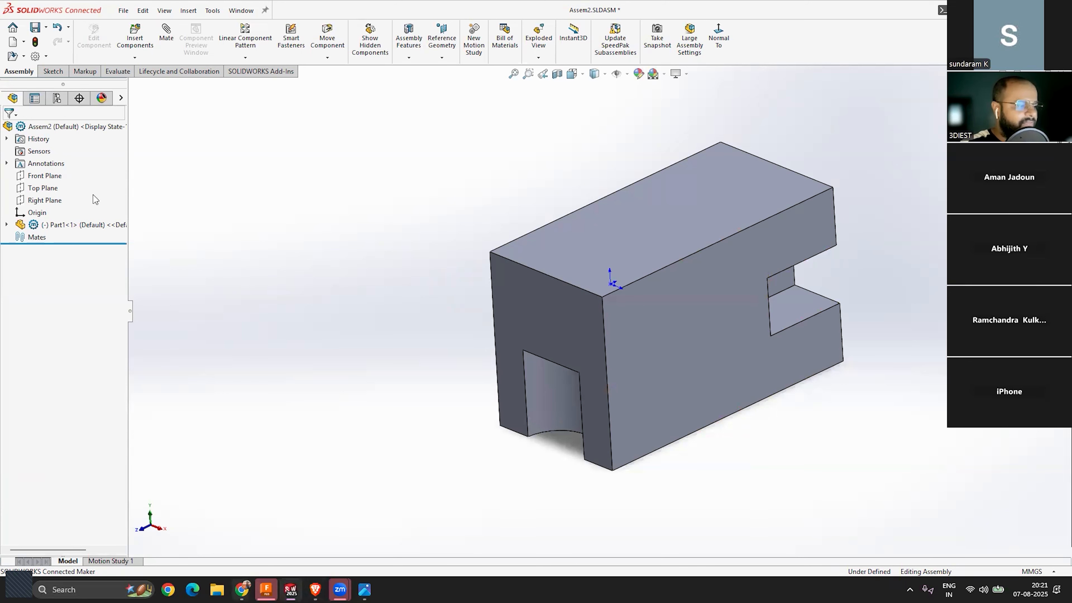
Step: Switch to the Part1.SLDPRT document and display its origin on the model
{"action": "left_click", "coordinate": [13, 27]}
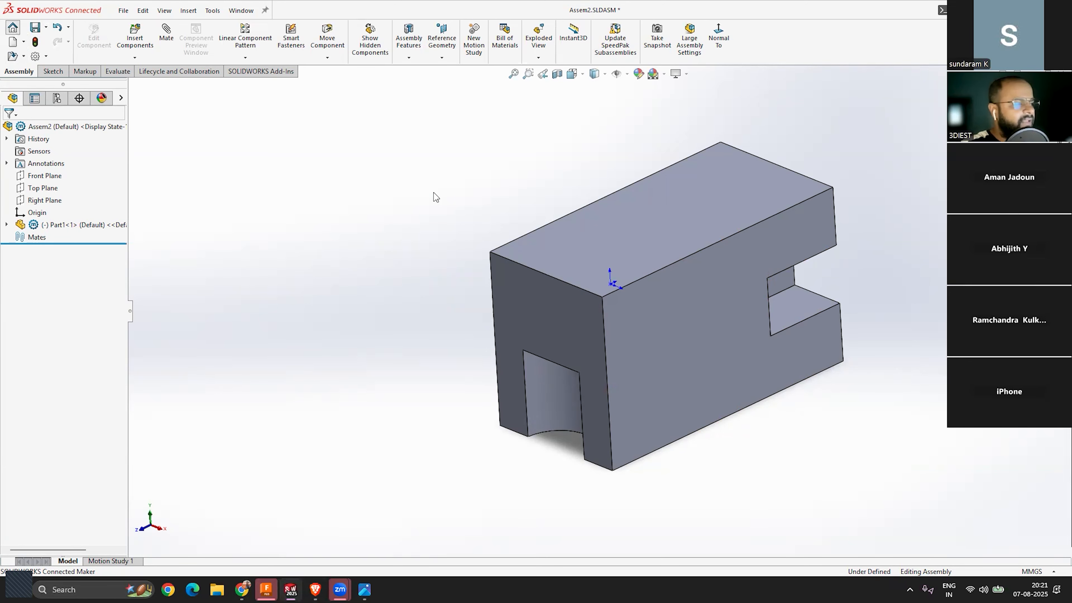
{"action": "key", "text": "Escape"}
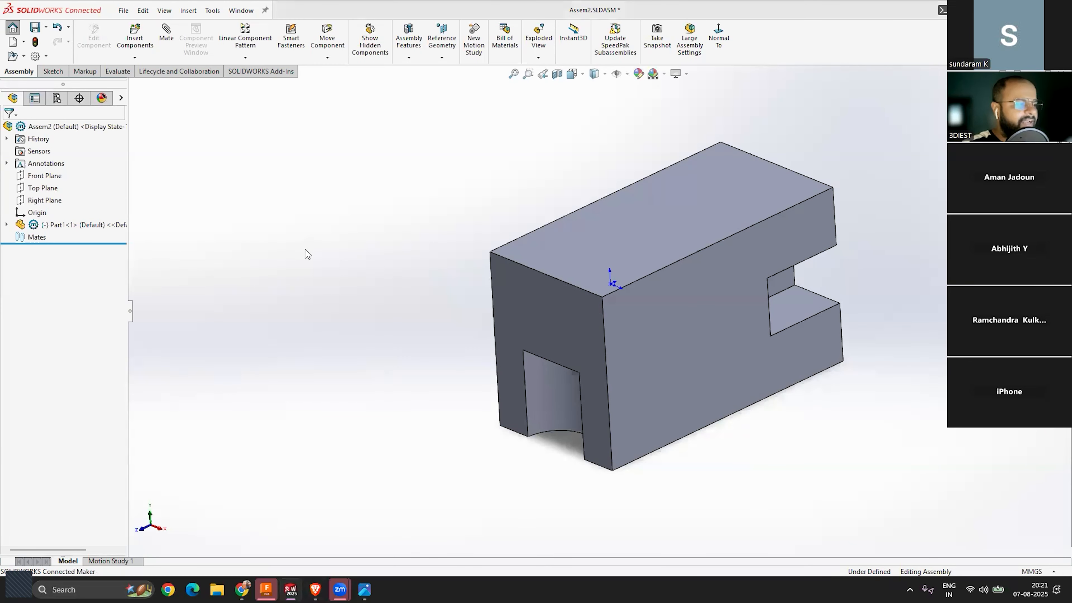
{"action": "key", "text": "ctrl+Tab"}
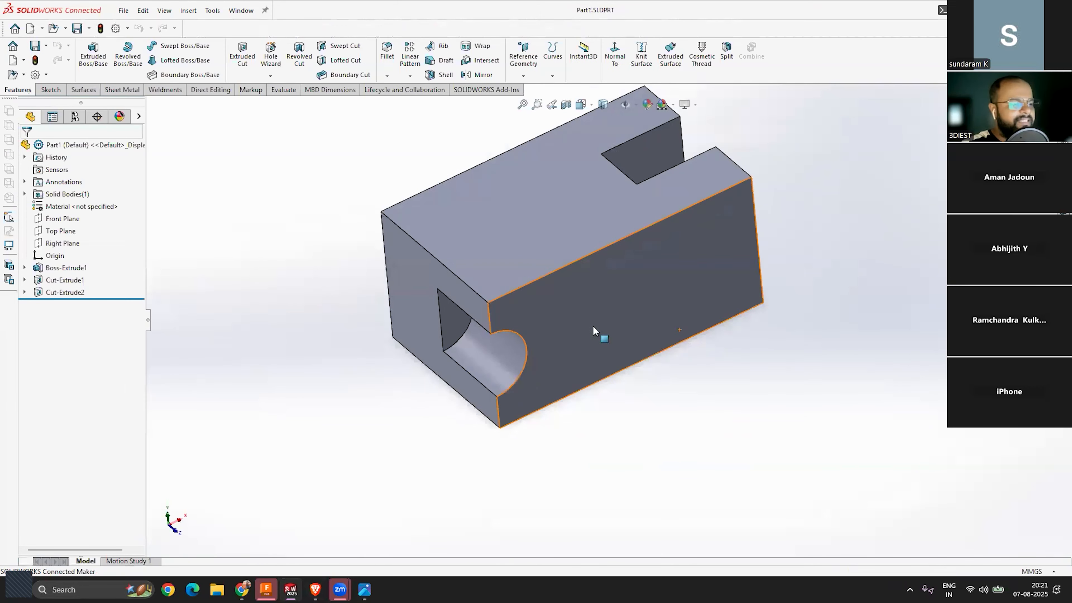
{"action": "scroll", "coordinate": [570, 276], "scroll_direction": "down", "scroll_amount": 1}
{"action": "middle_click_drag", "start_coordinate": [569, 276], "coordinate": [610, 151]}
{"action": "key", "text": "s"}
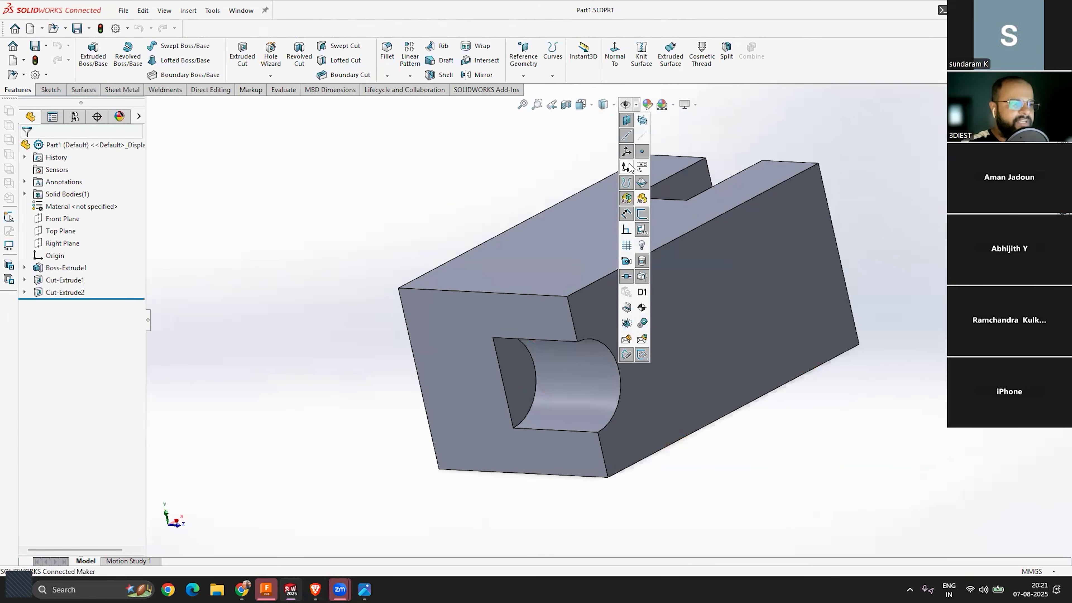
{"action": "middle_click_drag", "start_coordinate": [657, 425], "coordinate": [666, 358]}
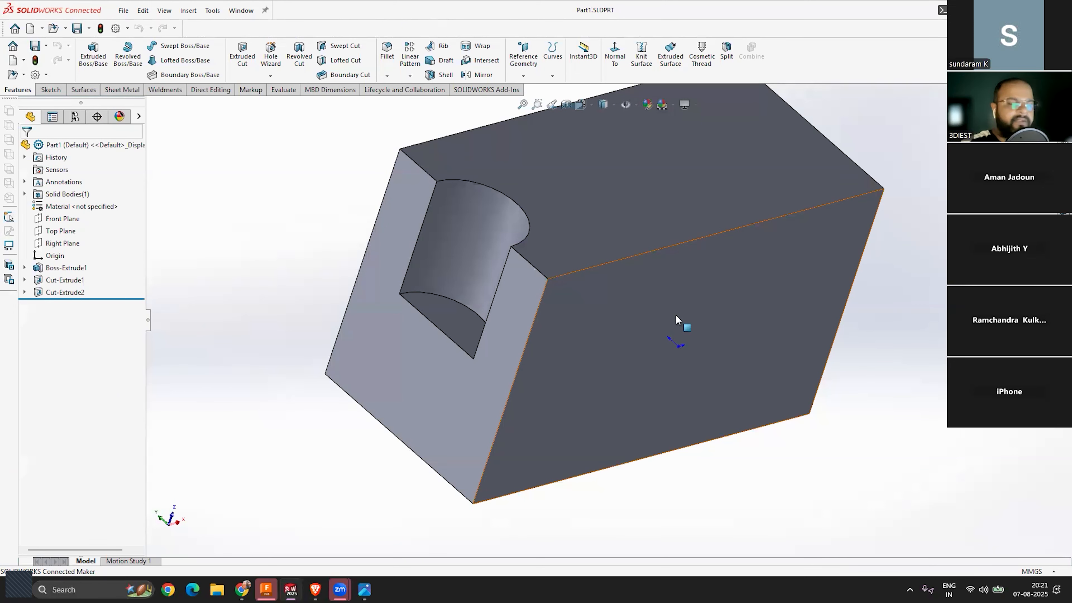
Step: Return to the Assem2 assembly and widen the feature tree so the full Part1 component name can be read
{"action": "left_click", "coordinate": [242, 590]}
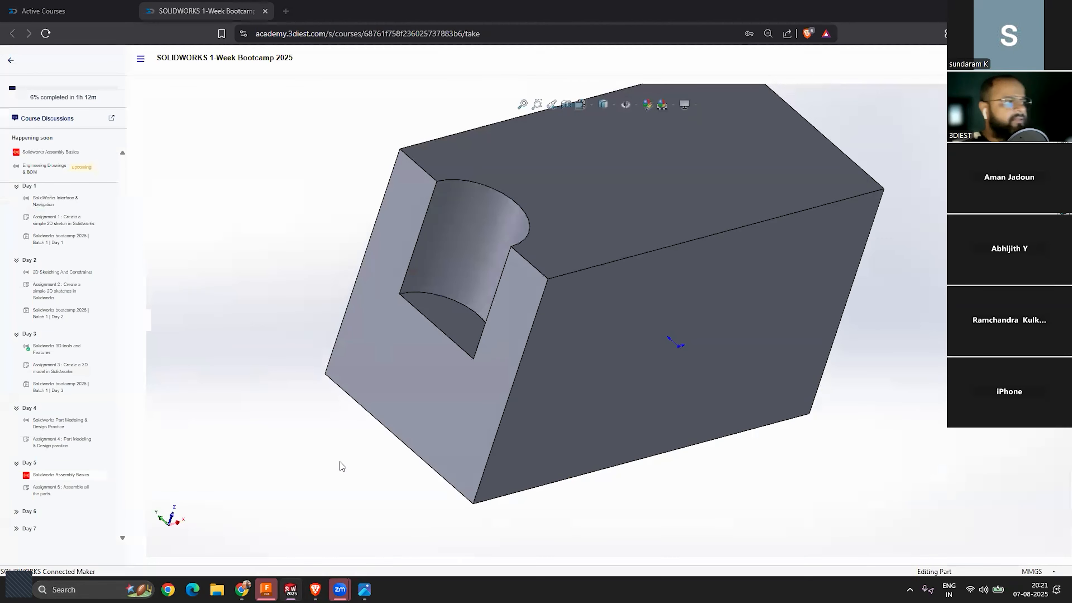
{"action": "middle_click_drag", "start_coordinate": [341, 462], "coordinate": [578, 384]}
{"action": "middle_click_drag", "start_coordinate": [631, 338], "coordinate": [617, 287]}
{"action": "left_click_drag", "start_coordinate": [129, 311], "coordinate": [216, 311]}
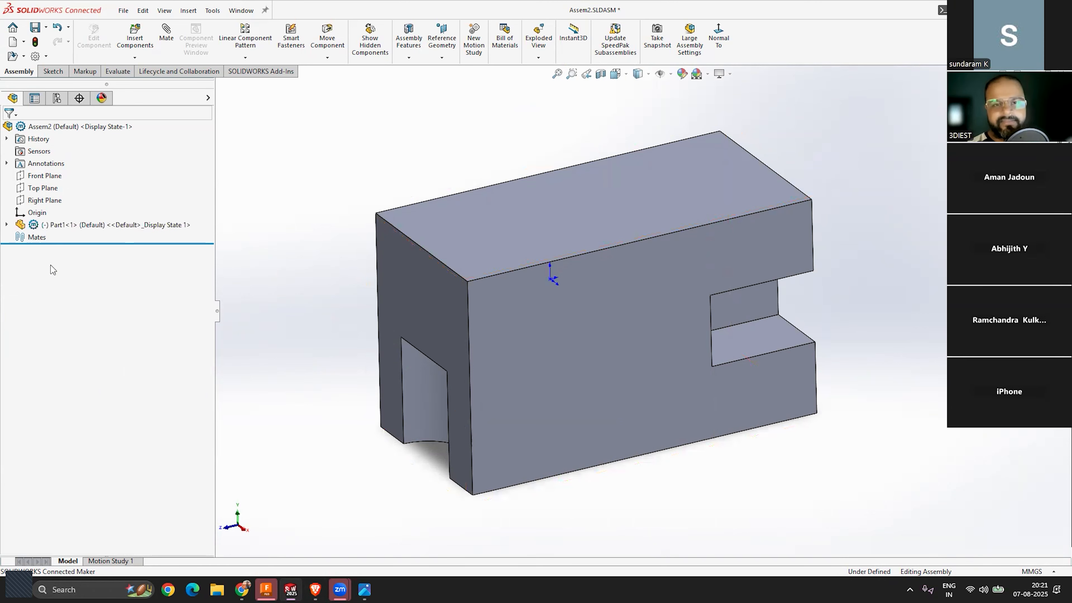
{"action": "scroll", "coordinate": [422, 255], "scroll_direction": "up", "scroll_amount": 4}
{"action": "scroll", "coordinate": [711, 322], "scroll_direction": "down", "scroll_amount": 2}
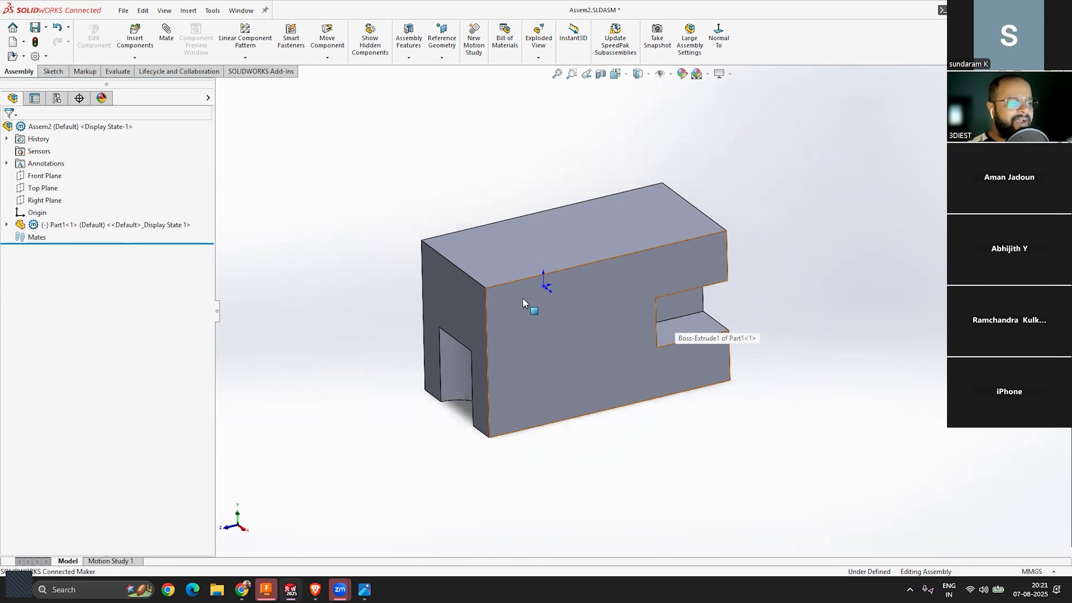
Step: Try moving the floating Part1 component away from the assembly origin, and undo the move
{"action": "left_click_drag", "start_coordinate": [584, 341], "coordinate": [971, 280]}
{"action": "left_click_drag", "start_coordinate": [883, 295], "coordinate": [446, 314]}
{"action": "left_click", "coordinate": [560, 404]}
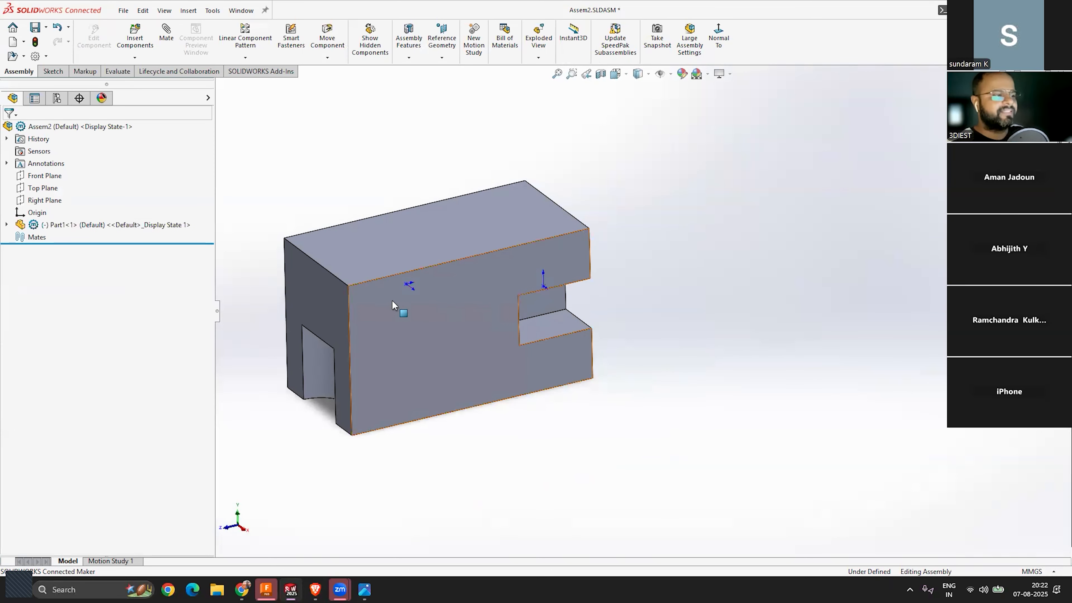
{"action": "left_click_drag", "start_coordinate": [418, 299], "coordinate": [690, 311]}
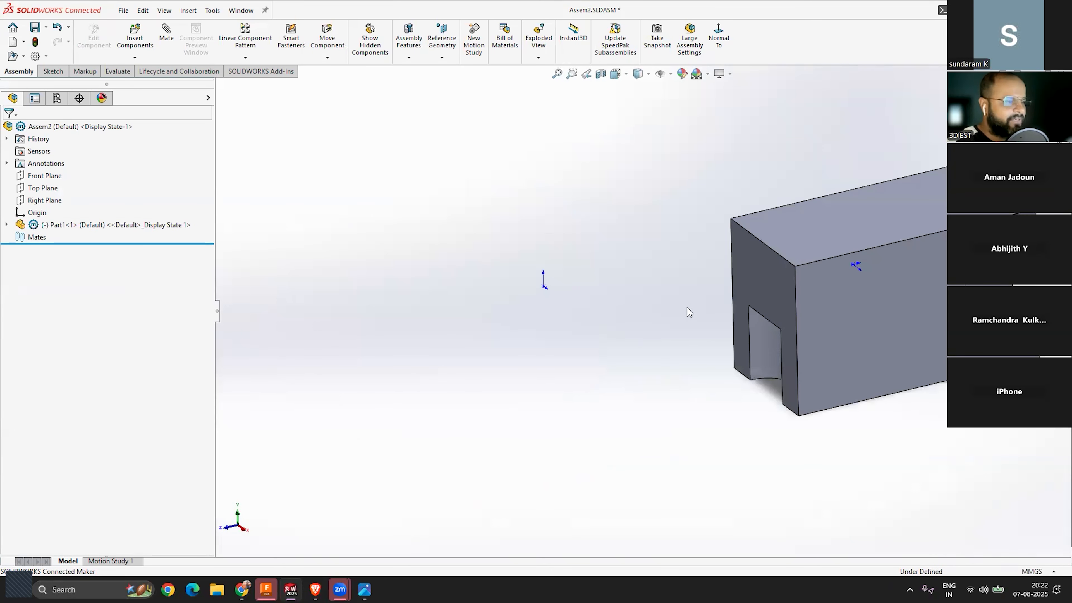
{"action": "key", "text": "ctrl+z"}
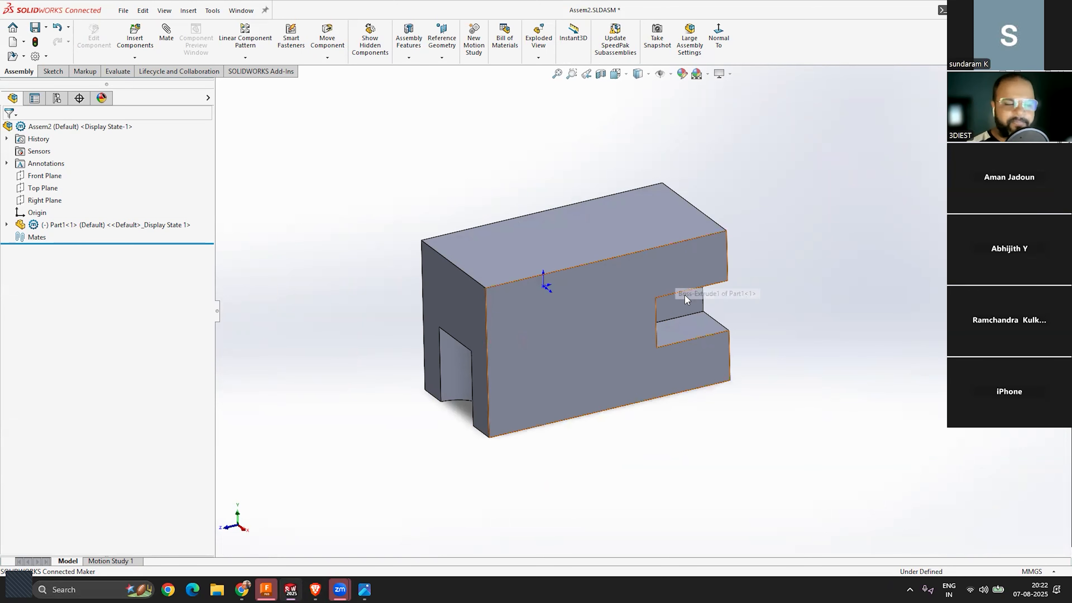
Step: Fix the Part1 component in place and try to move it in the assembly
{"action": "left_click", "coordinate": [69, 226]}
{"action": "right_click", "coordinate": [68, 227]}
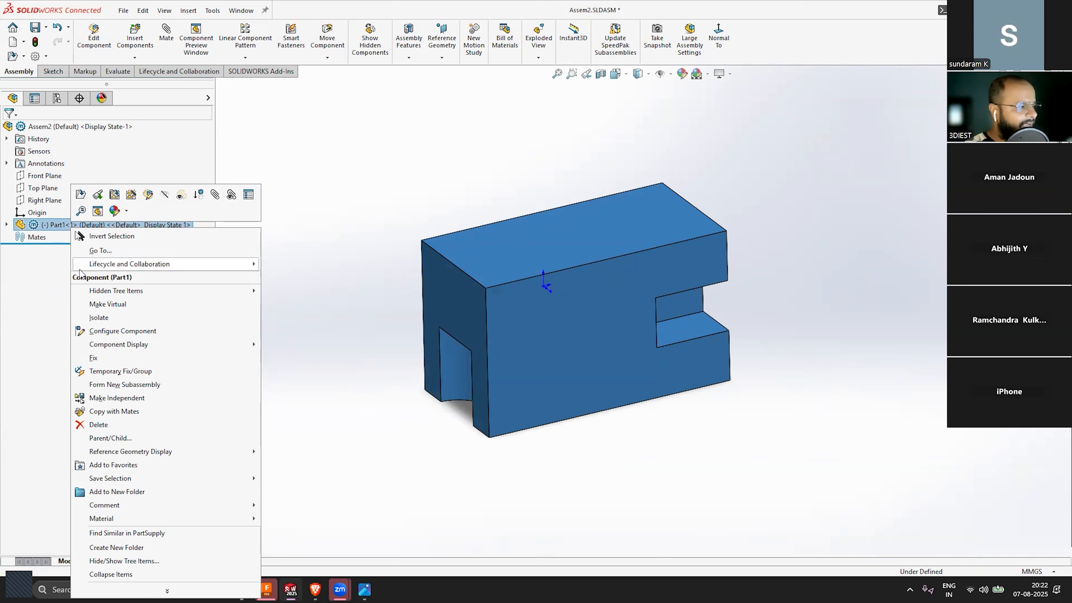
{"action": "left_click", "coordinate": [122, 362]}
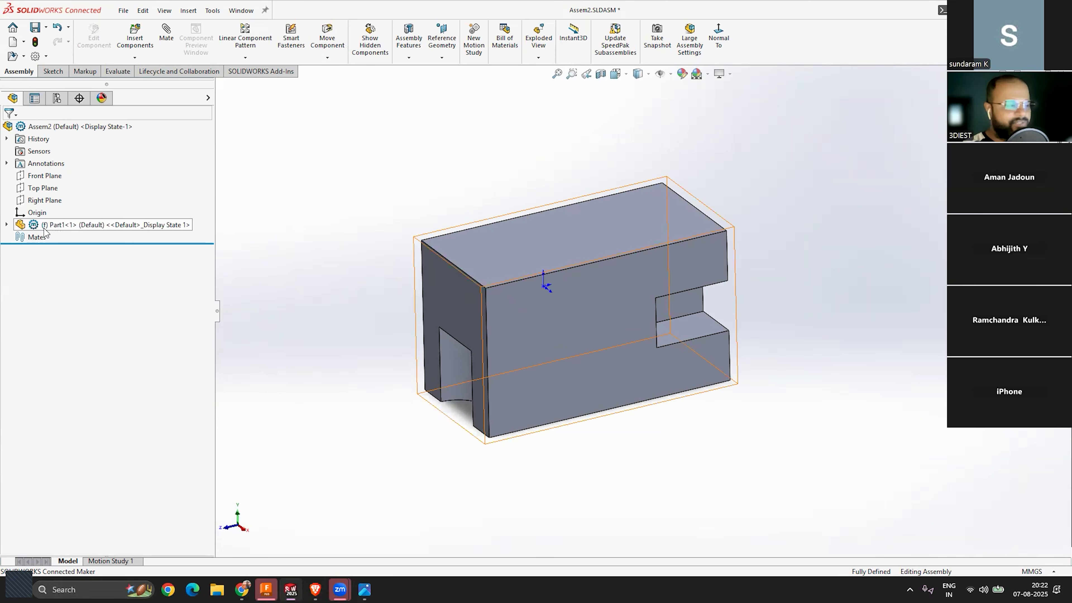
{"action": "left_click_drag", "start_coordinate": [602, 316], "coordinate": [790, 297]}
{"action": "scroll", "coordinate": [778, 294], "scroll_direction": "up", "scroll_amount": 4}
{"action": "scroll", "coordinate": [619, 322], "scroll_direction": "down", "scroll_amount": 5}
{"action": "left_click", "coordinate": [869, 247]}
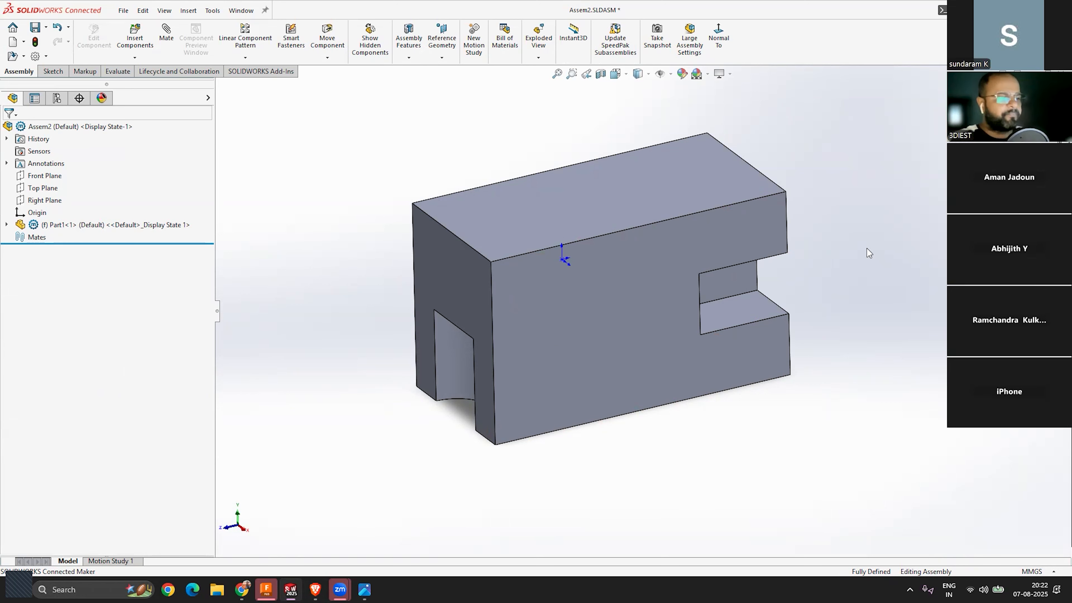
{"action": "scroll", "coordinate": [683, 228], "scroll_direction": "up", "scroll_amount": 3}
{"action": "middle_click_drag", "start_coordinate": [665, 347], "coordinate": [703, 346]}
{"action": "scroll", "coordinate": [703, 346], "scroll_direction": "down", "scroll_amount": 3}
{"action": "scroll", "coordinate": [720, 319], "scroll_direction": "up", "scroll_amount": 3}
{"action": "middle_click_drag", "start_coordinate": [645, 294], "coordinate": [577, 283]}
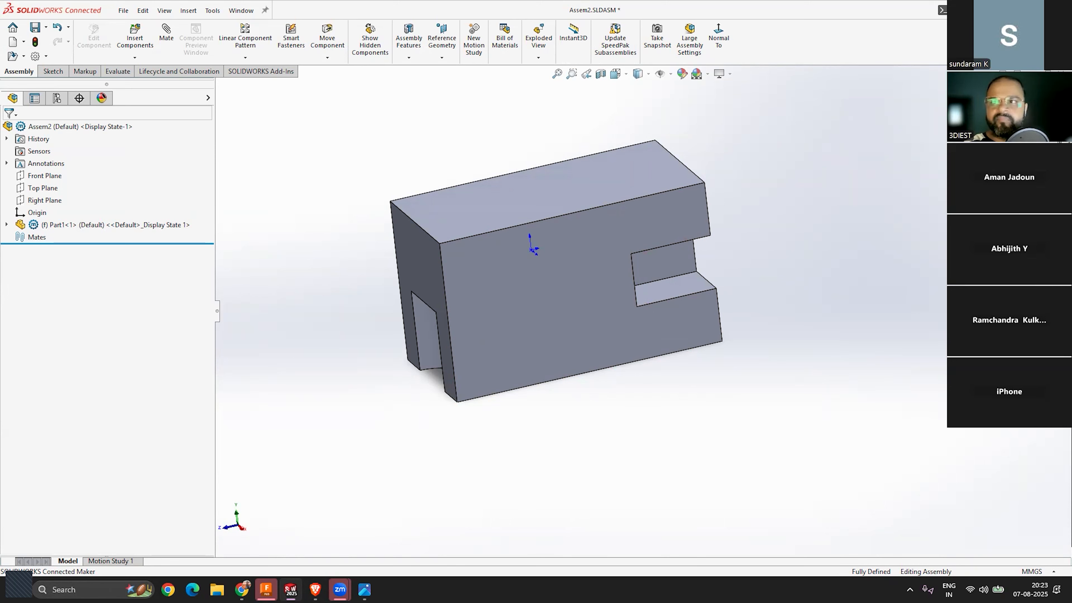
{"action": "scroll", "coordinate": [771, 278], "scroll_direction": "up", "scroll_amount": 3}
{"action": "scroll", "coordinate": [586, 310], "scroll_direction": "down", "scroll_amount": 4}
{"action": "middle_click_drag", "start_coordinate": [732, 367], "coordinate": [778, 360]}
{"action": "scroll", "coordinate": [644, 349], "scroll_direction": "up", "scroll_amount": 3}
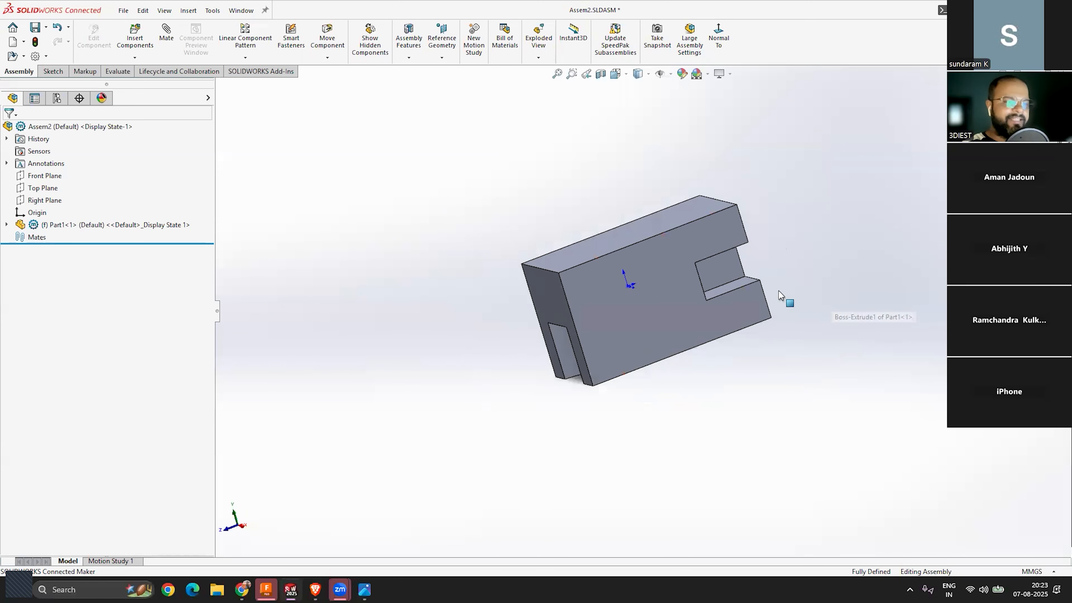
{"action": "scroll", "coordinate": [780, 292], "scroll_direction": "down", "scroll_amount": 2}
{"action": "middle_click_drag", "start_coordinate": [610, 340], "coordinate": [586, 257]}
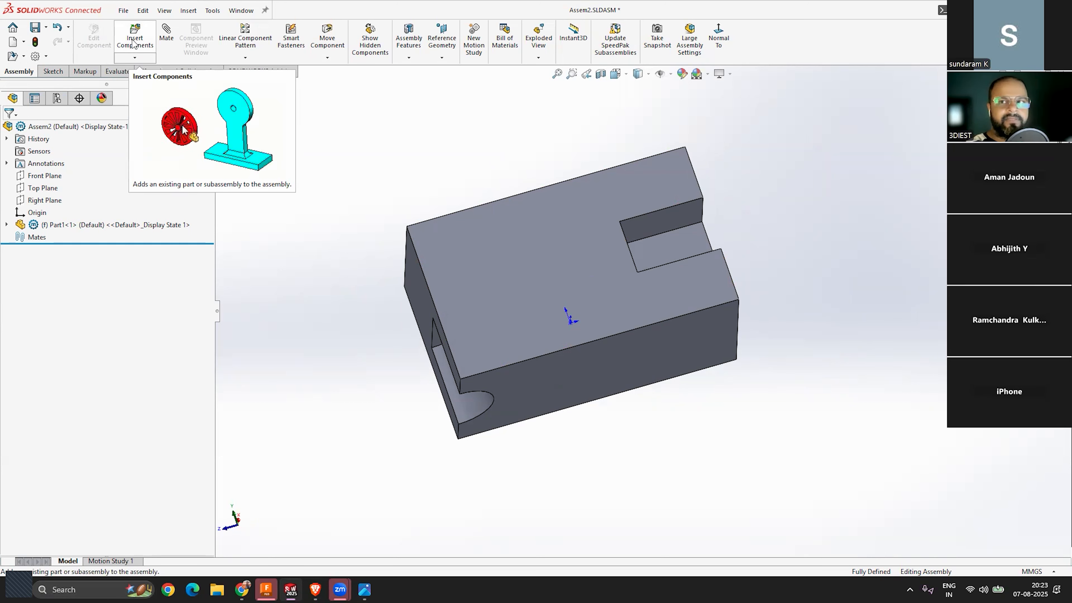
{"action": "middle_click", "coordinate": [596, 335]}
{"action": "scroll", "coordinate": [658, 399], "scroll_direction": "up", "scroll_amount": 3}
{"action": "middle_click_drag", "start_coordinate": [622, 392], "coordinate": [623, 347]}
{"action": "scroll", "coordinate": [701, 347], "scroll_direction": "down", "scroll_amount": 3}
{"action": "scroll", "coordinate": [698, 430], "scroll_direction": "up", "scroll_amount": 3}
{"action": "scroll", "coordinate": [498, 313], "scroll_direction": "down", "scroll_amount": 3}
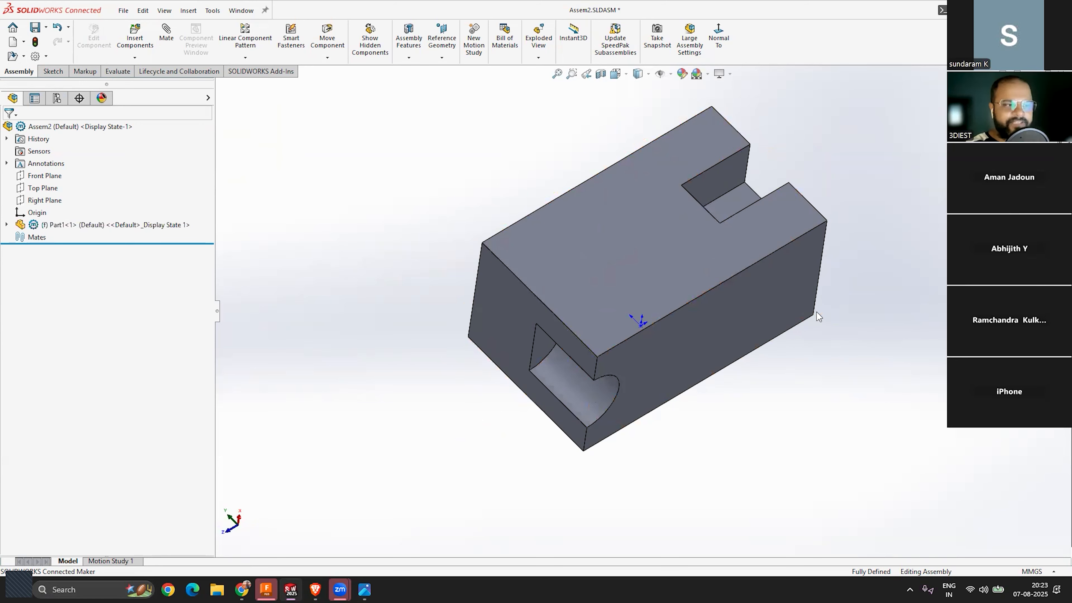
{"action": "middle_click_drag", "start_coordinate": [709, 409], "coordinate": [720, 359]}
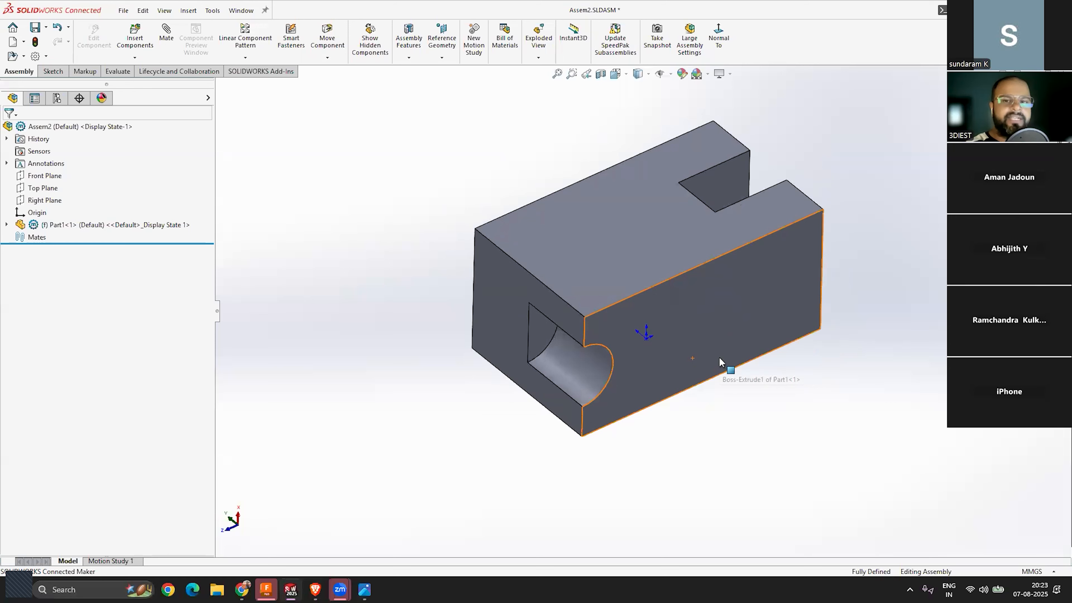
Step: Float the fixed Part1 component, test moving it freely, and undo the move
{"action": "right_click", "coordinate": [90, 227]}
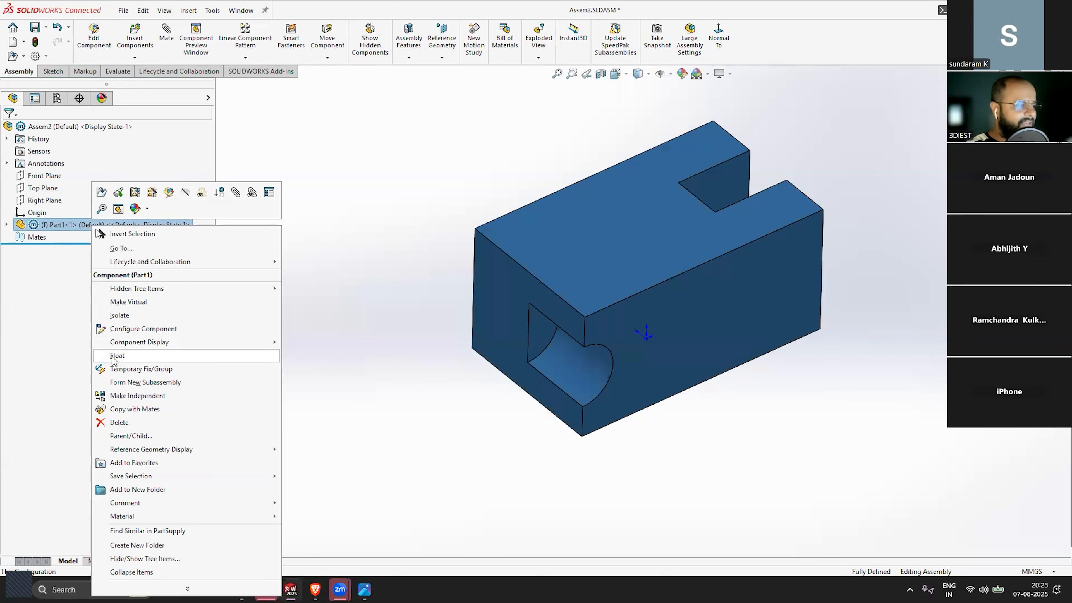
{"action": "left_click", "coordinate": [136, 359]}
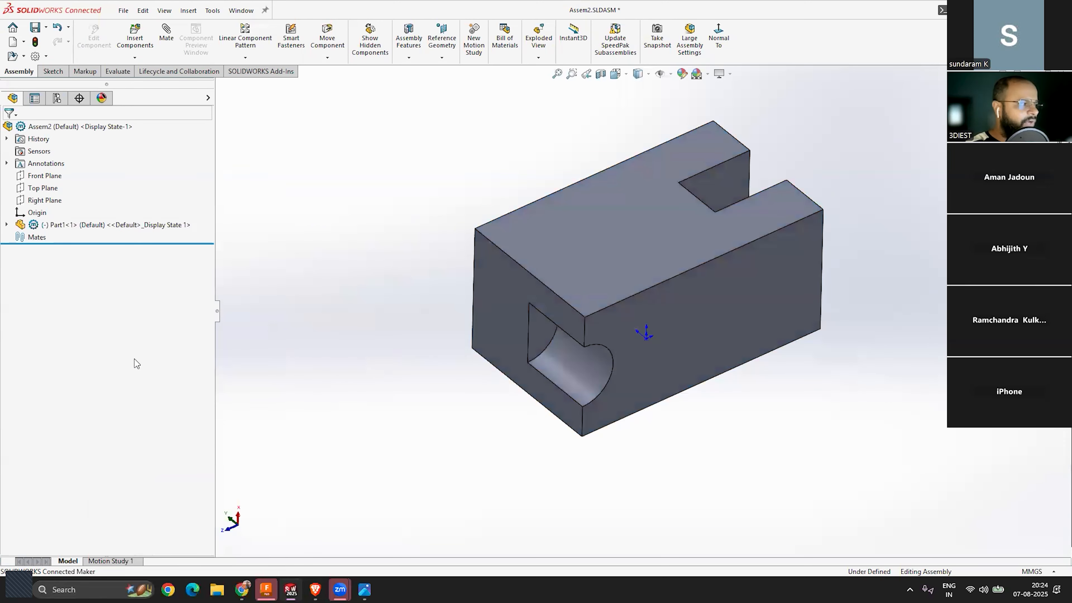
{"action": "left_click_drag", "start_coordinate": [603, 304], "coordinate": [477, 308]}
{"action": "key", "text": "ctrl+z"}
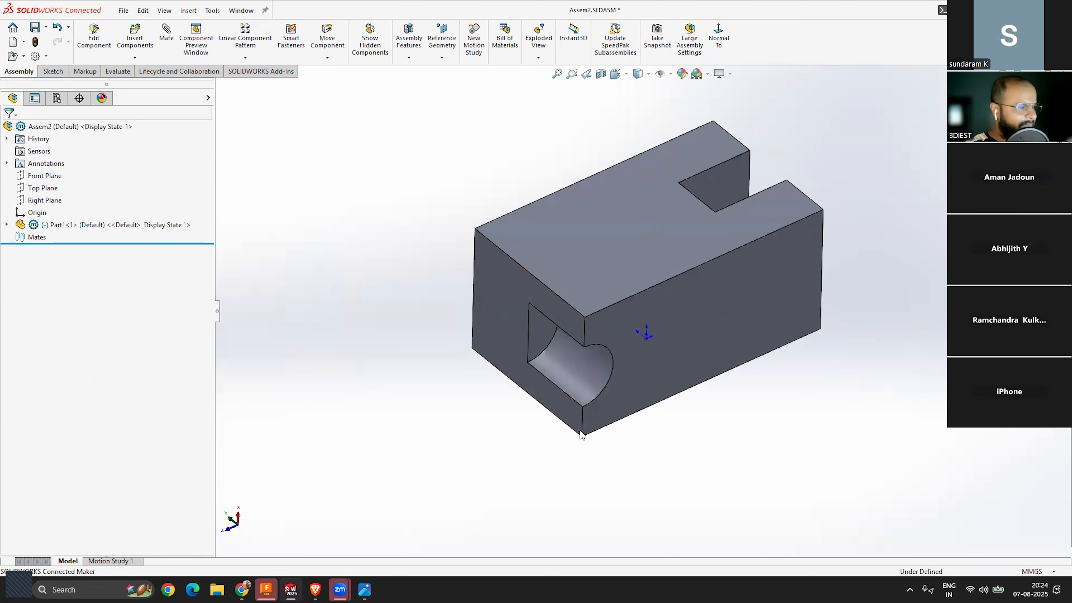
Step: Bring up the Evaluate commands available for the assembly
{"action": "scroll", "coordinate": [719, 396], "scroll_direction": "up", "scroll_amount": 3}
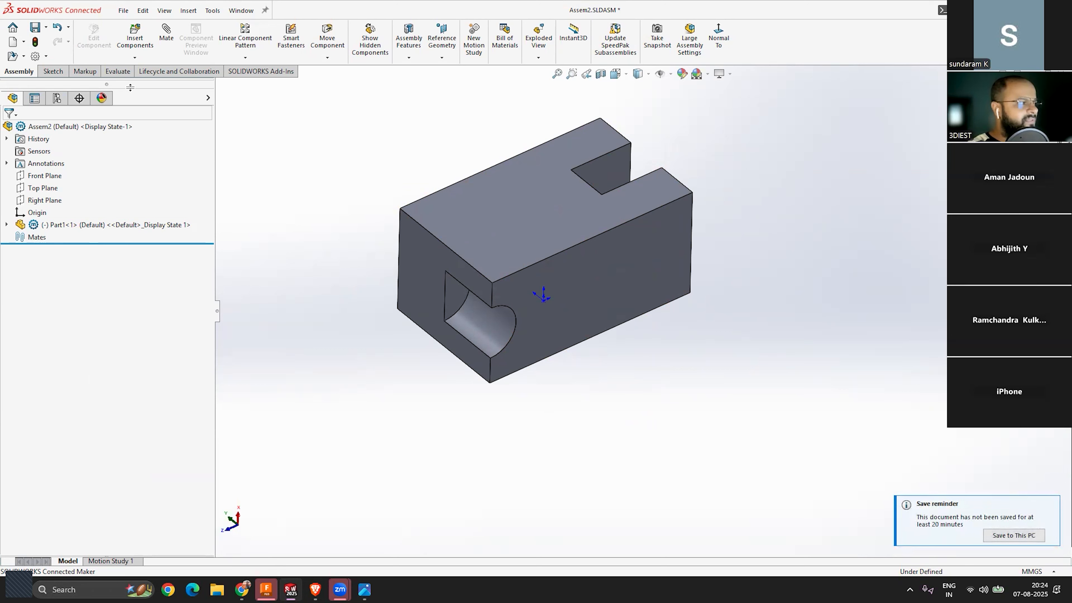
{"action": "left_click", "coordinate": [85, 71]}
{"action": "left_click", "coordinate": [117, 72]}
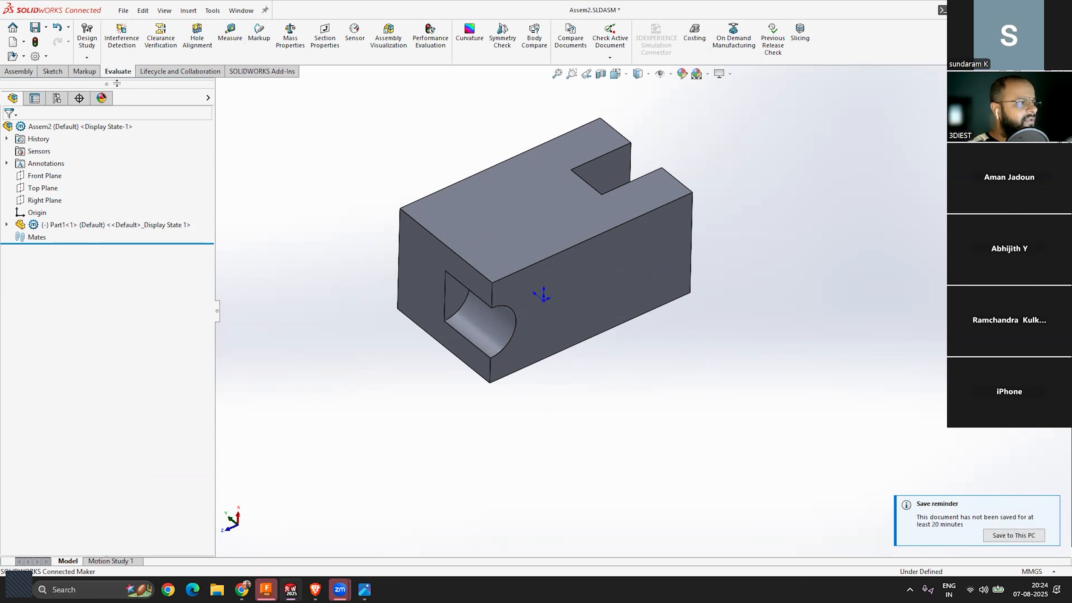
Step: Search the commands for "move" and add Move Component to the Assembly toolbar
{"action": "left_click", "coordinate": [18, 71]}
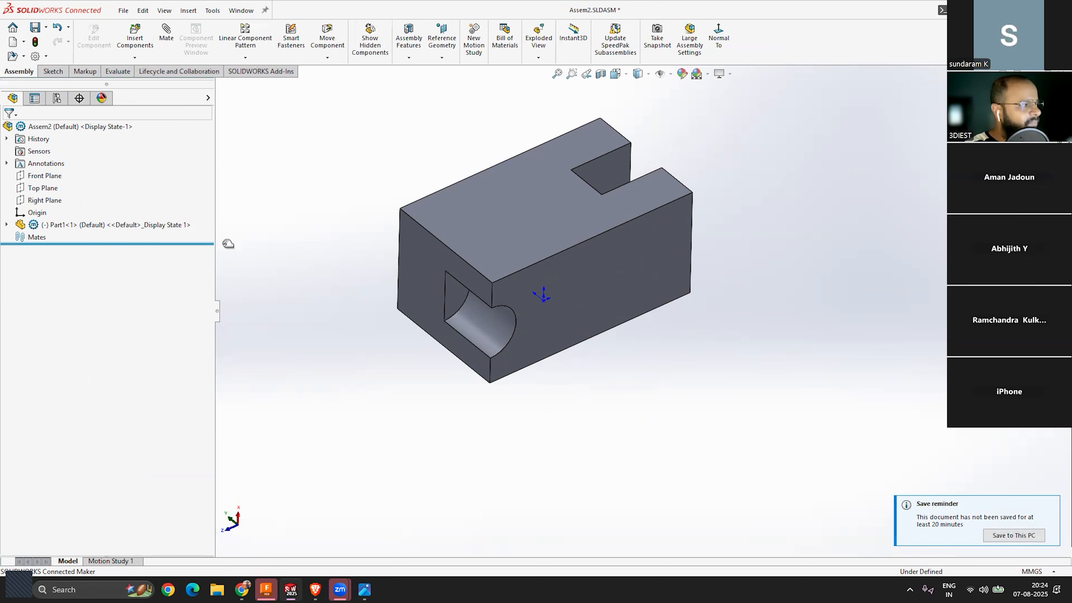
{"action": "scroll", "coordinate": [639, 301], "scroll_direction": "up", "scroll_amount": 2}
{"action": "scroll", "coordinate": [601, 245], "scroll_direction": "down", "scroll_amount": 2}
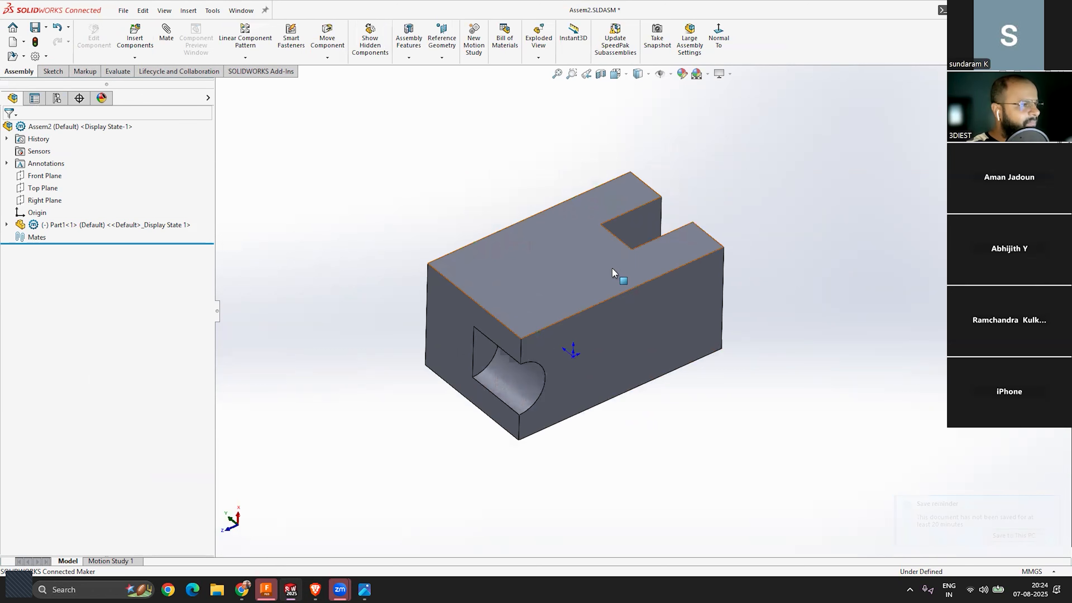
{"action": "scroll", "coordinate": [627, 291], "scroll_direction": "up", "scroll_amount": 2}
{"action": "scroll", "coordinate": [621, 313], "scroll_direction": "down", "scroll_amount": 2}
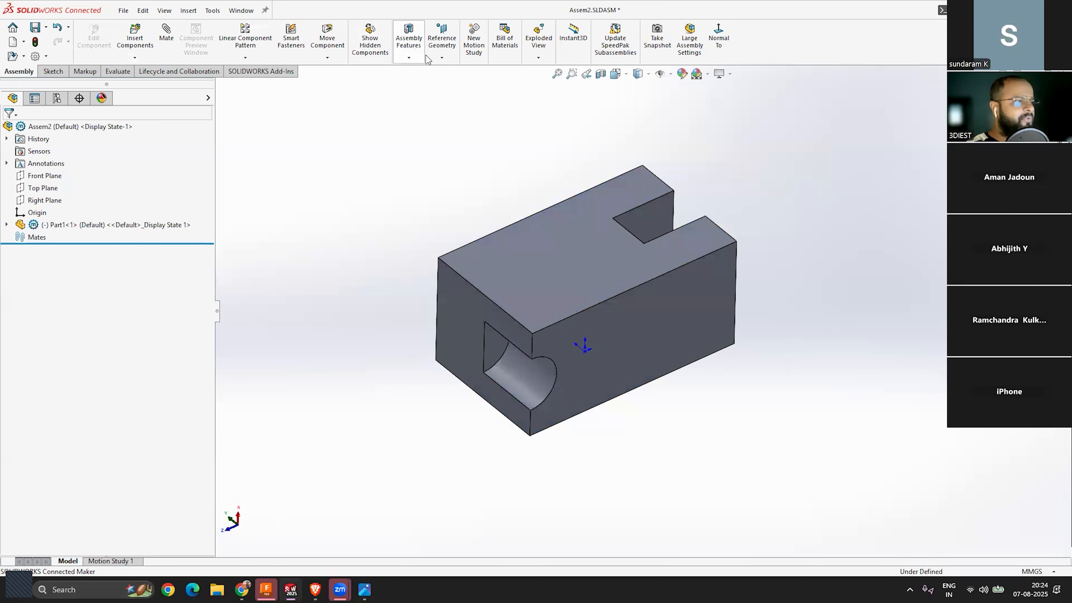
{"action": "left_click", "coordinate": [942, 11]}
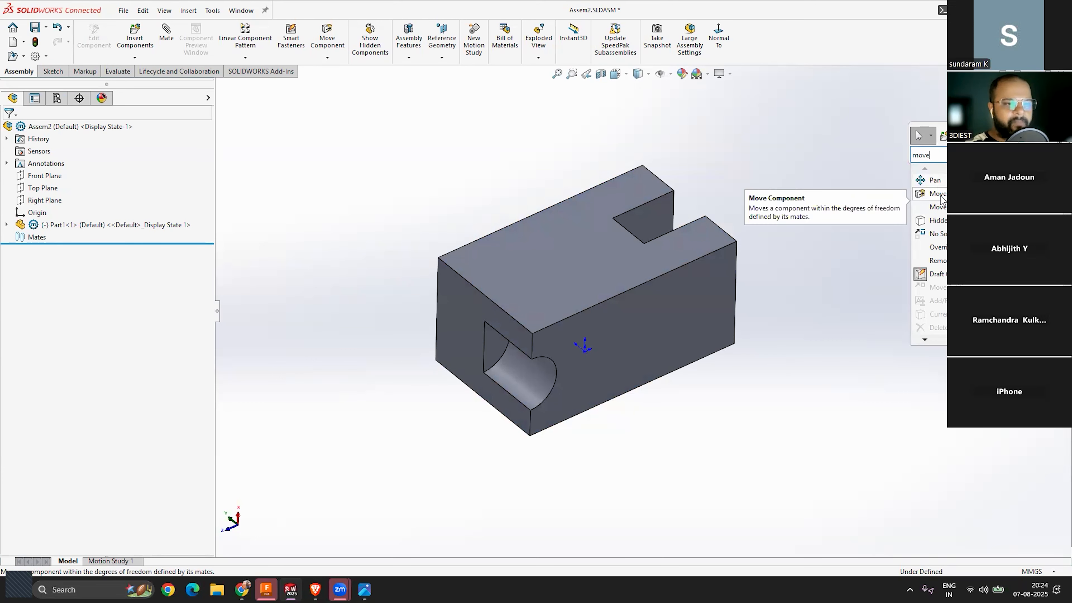
{"action": "left_click_drag", "start_coordinate": [943, 198], "coordinate": [763, 45]}
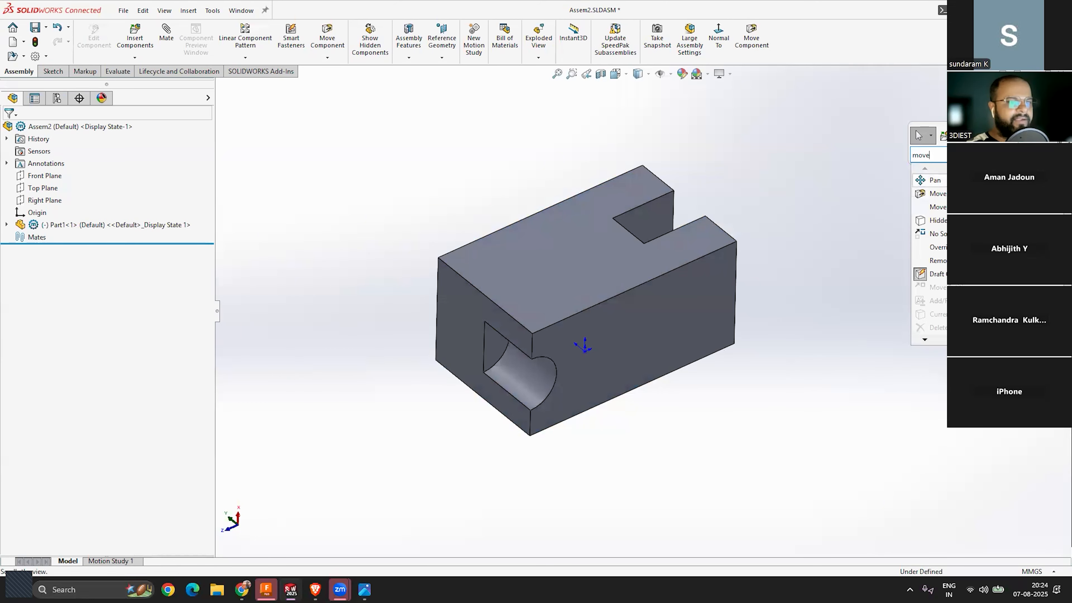
{"action": "key", "text": "Escape"}
Step: Start Move Component in Free Drag mode and move Part1 a short distance off the assembly origin
{"action": "scroll", "coordinate": [634, 253], "scroll_direction": "up", "scroll_amount": 2}
{"action": "scroll", "coordinate": [588, 277], "scroll_direction": "down", "scroll_amount": 4}
{"action": "middle_click_drag", "start_coordinate": [569, 336], "coordinate": [583, 305]}
{"action": "scroll", "coordinate": [610, 367], "scroll_direction": "up", "scroll_amount": 4}
{"action": "scroll", "coordinate": [604, 304], "scroll_direction": "down", "scroll_amount": 4}
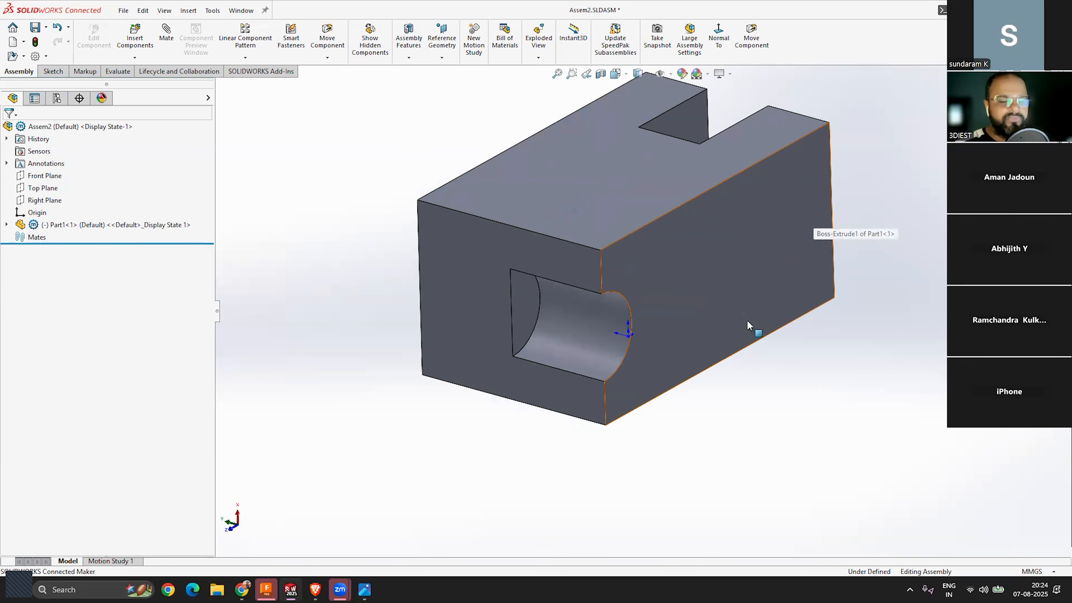
{"action": "left_click", "coordinate": [755, 53]}
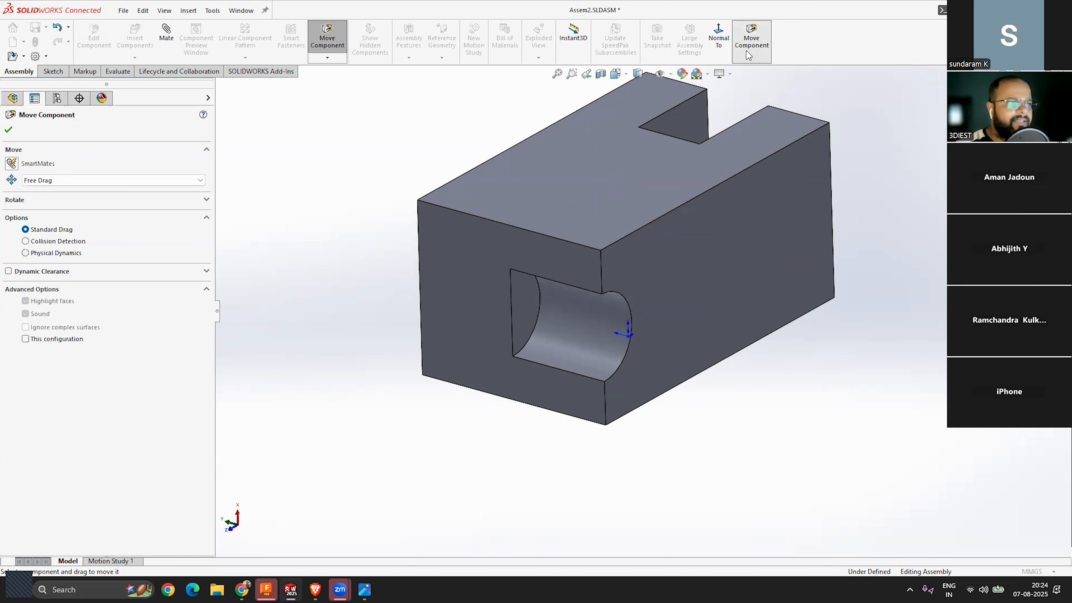
{"action": "left_click_drag", "start_coordinate": [648, 195], "coordinate": [695, 231]}
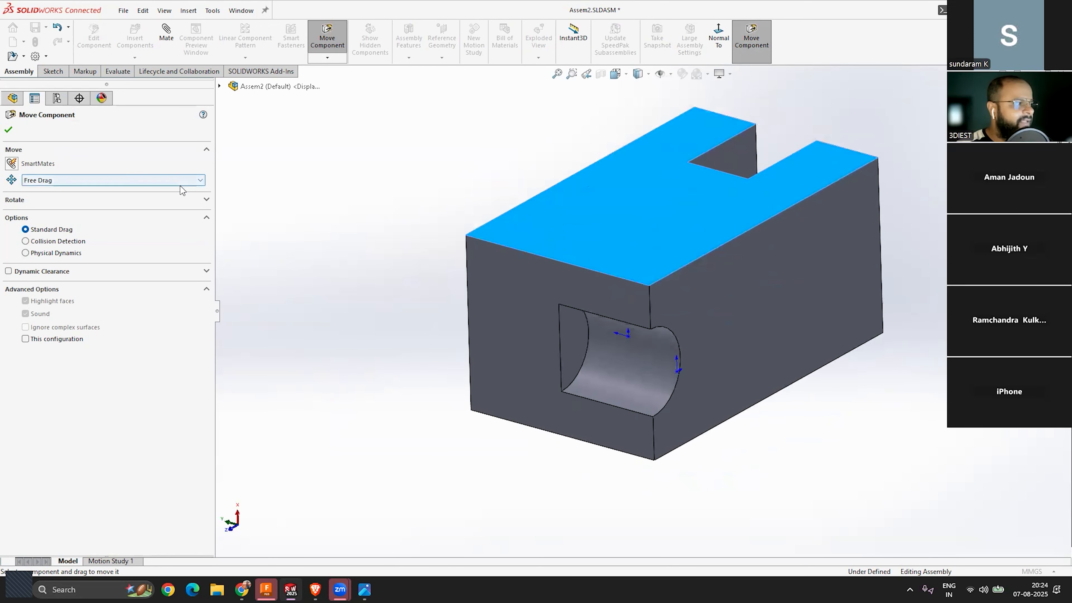
Step: Move Part1 with the To XYZ Position method, setting its X coordinate to -50 mm
{"action": "left_click", "coordinate": [164, 181]}
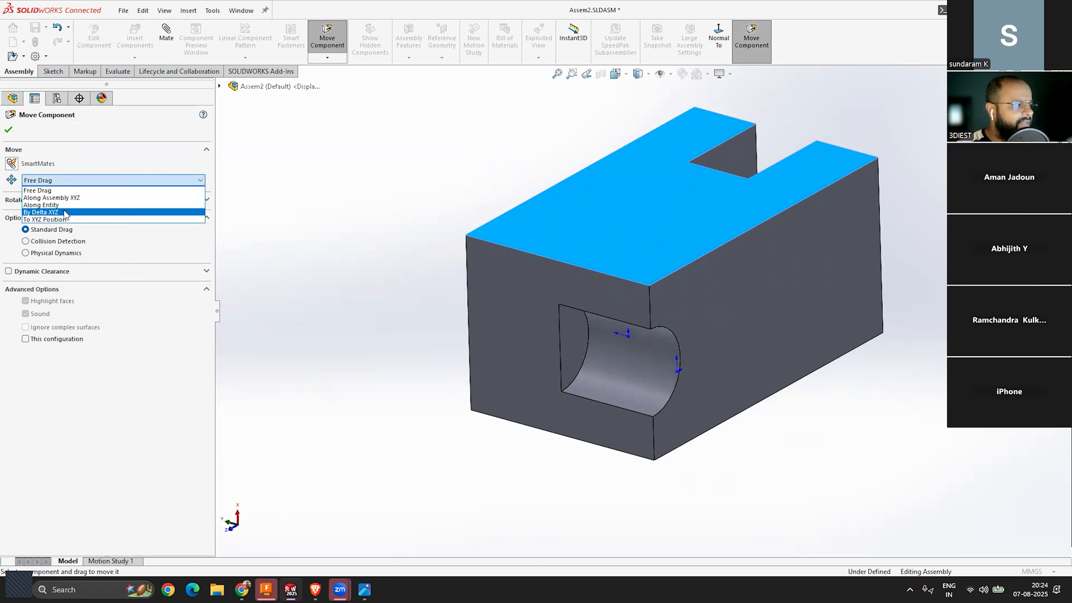
{"action": "left_click", "coordinate": [65, 219]}
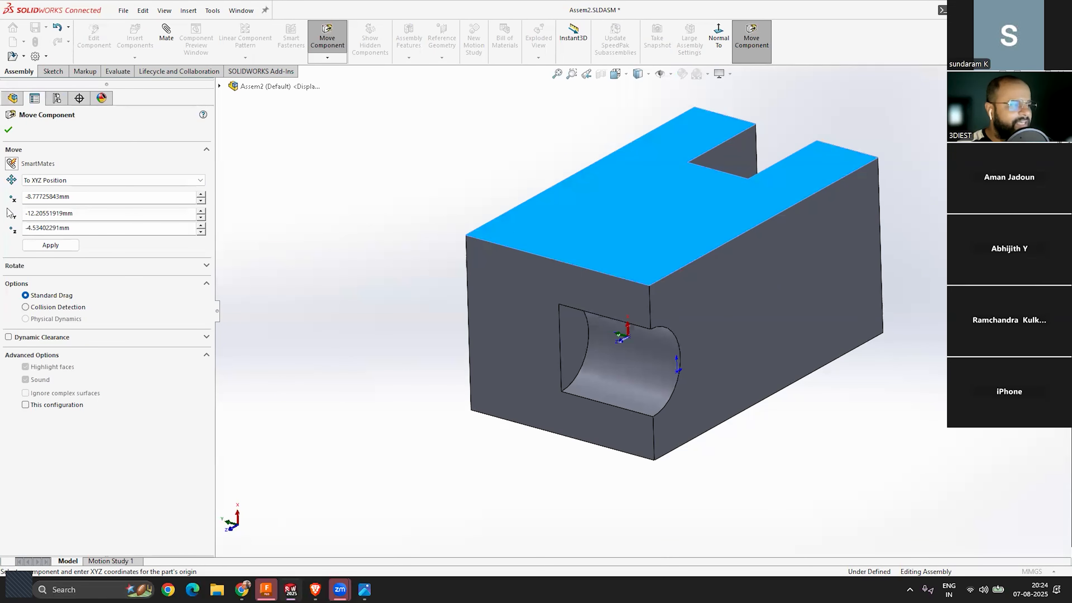
{"action": "left_click_drag", "start_coordinate": [85, 201], "coordinate": [28, 201]}
{"action": "type", "text": "-50"}
{"action": "left_click", "coordinate": [51, 245]}
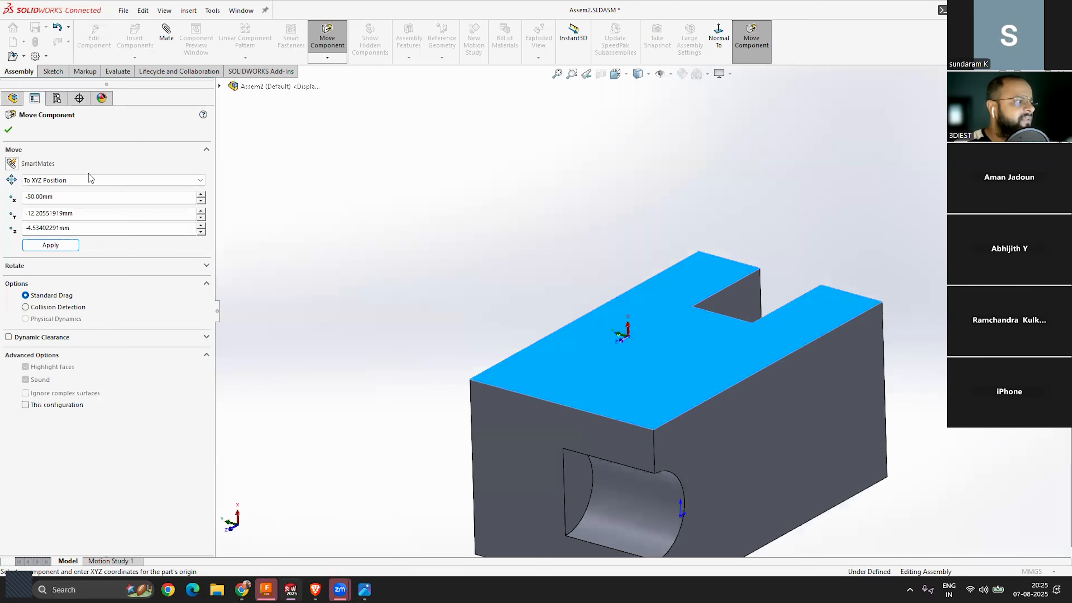
Step: Try the Along Entity method, return to Free Drag to shift Part1 freely, and leave Move Component
{"action": "left_click", "coordinate": [96, 180]}
{"action": "left_click", "coordinate": [61, 208]}
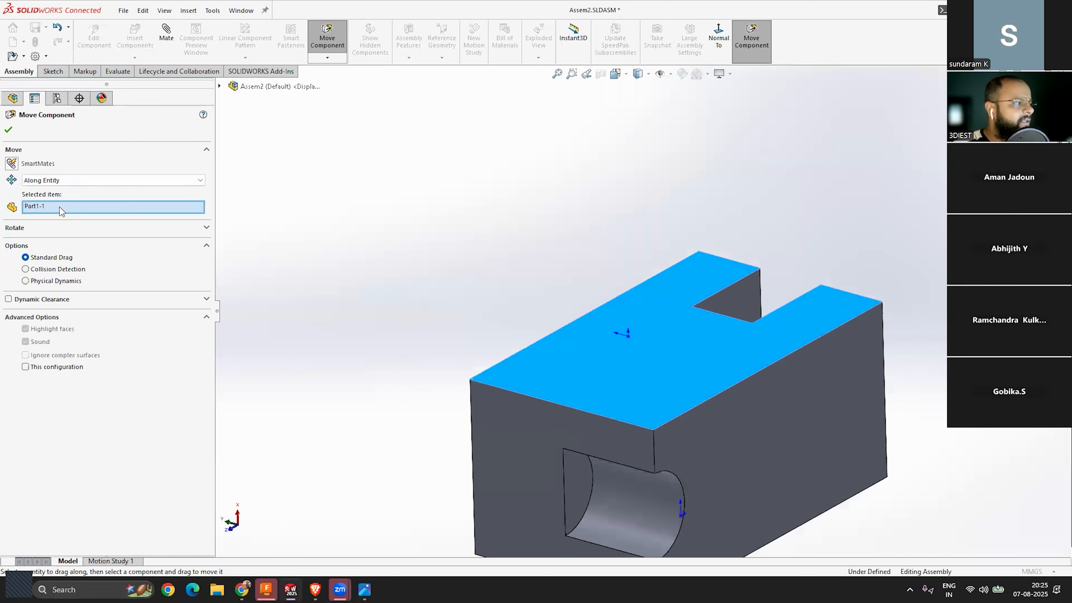
{"action": "left_click", "coordinate": [83, 181]}
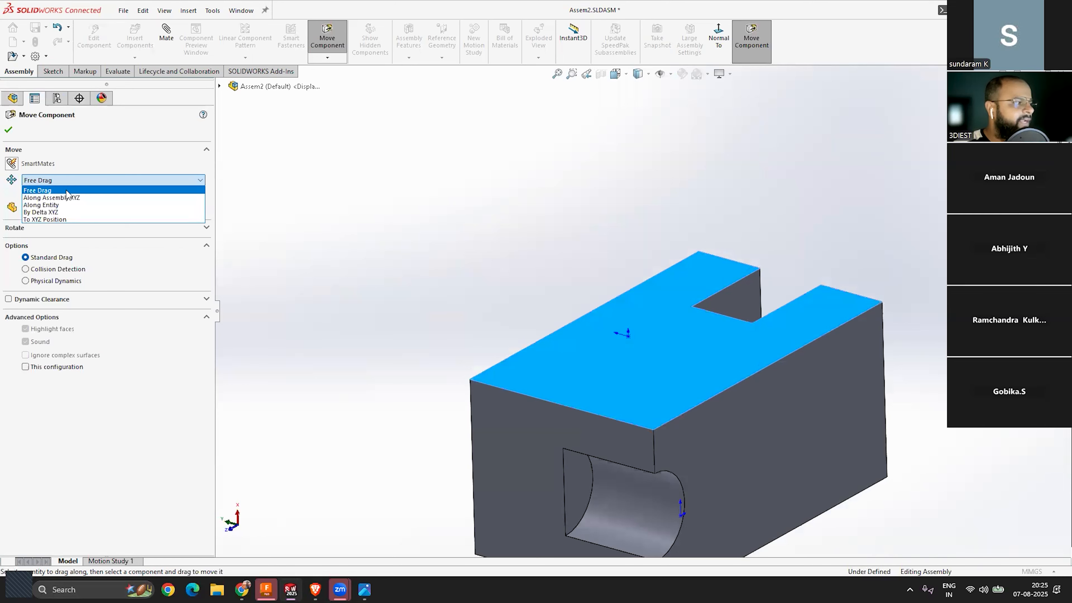
{"action": "left_click", "coordinate": [66, 191]}
{"action": "scroll", "coordinate": [587, 221], "scroll_direction": "up", "scroll_amount": 4}
{"action": "scroll", "coordinate": [678, 437], "scroll_direction": "down", "scroll_amount": 3}
{"action": "left_click_drag", "start_coordinate": [710, 256], "coordinate": [345, 324]}
{"action": "left_click", "coordinate": [52, 180]}
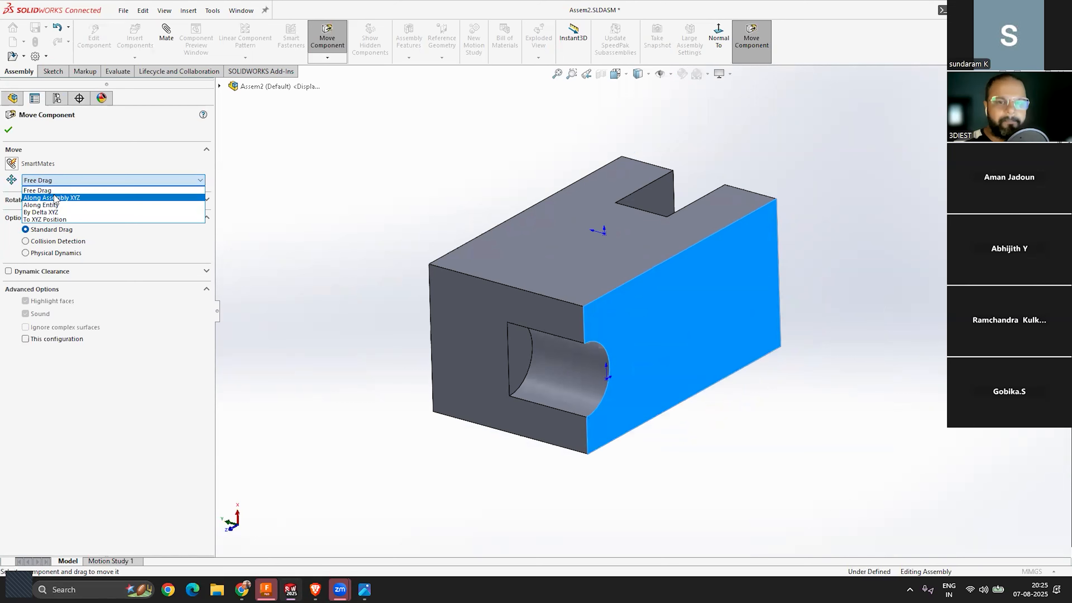
{"action": "scroll", "coordinate": [643, 345], "scroll_direction": "up", "scroll_amount": 3}
{"action": "scroll", "coordinate": [637, 342], "scroll_direction": "down", "scroll_amount": 4}
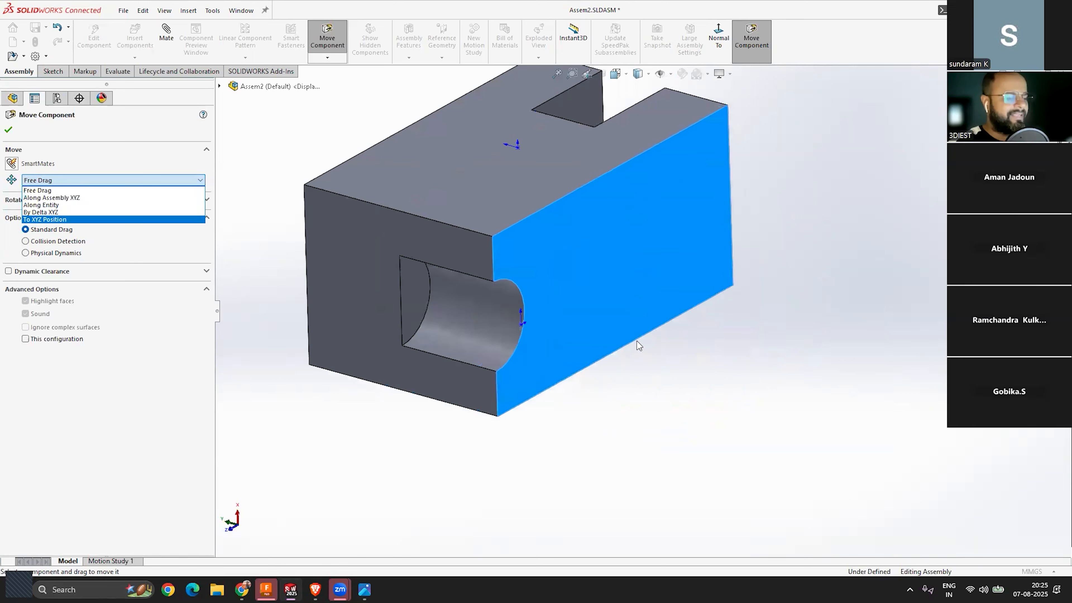
{"action": "left_click", "coordinate": [692, 341]}
{"action": "key", "text": "Escape"}
Step: Undo the last three moves of Part1
{"action": "scroll", "coordinate": [409, 284], "scroll_direction": "up", "scroll_amount": 1}
{"action": "scroll", "coordinate": [683, 395], "scroll_direction": "up", "scroll_amount": 4}
{"action": "scroll", "coordinate": [559, 336], "scroll_direction": "down", "scroll_amount": 3}
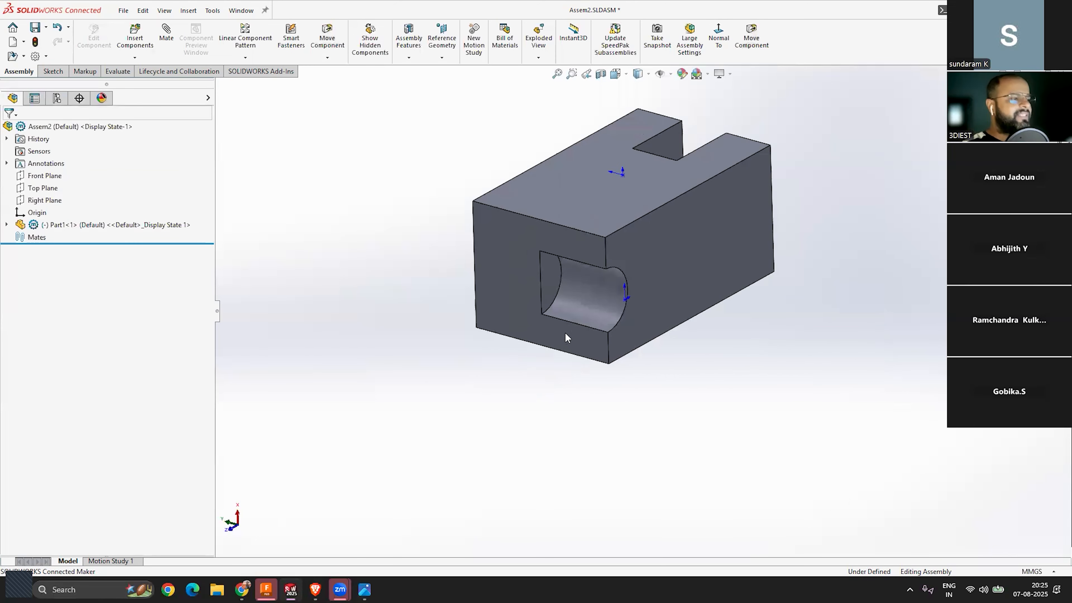
{"action": "key", "text": "ctrl+z"}
{"action": "key", "text": "ctrl+z"}
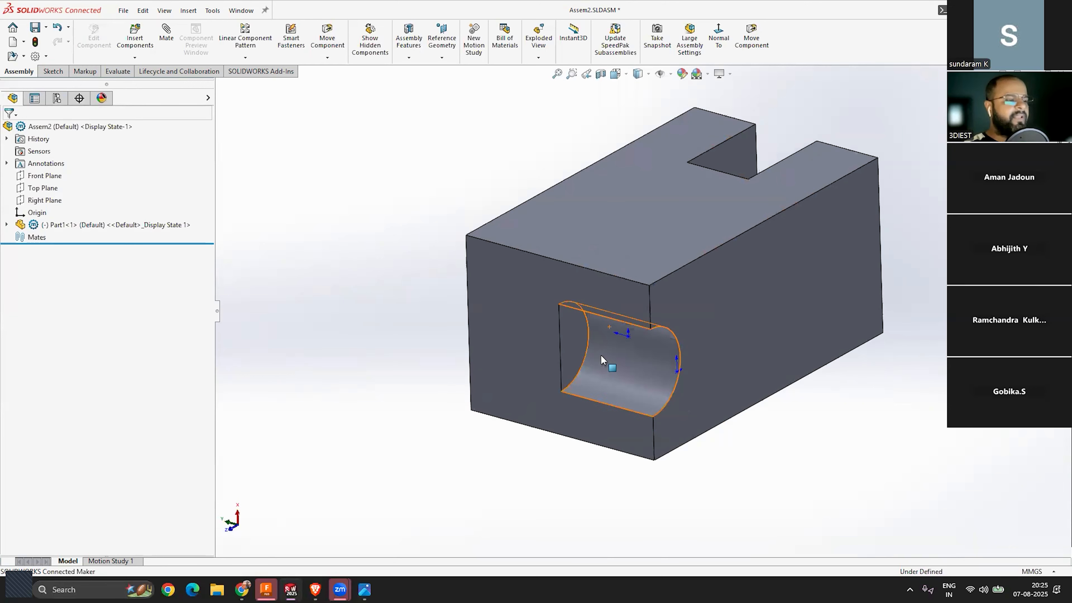
{"action": "key", "text": "ctrl+z"}
Step: Fix the Part1 component in the assembly
{"action": "scroll", "coordinate": [667, 321], "scroll_direction": "up", "scroll_amount": 3}
{"action": "scroll", "coordinate": [673, 280], "scroll_direction": "down", "scroll_amount": 3}
{"action": "middle_click_drag", "start_coordinate": [673, 280], "coordinate": [476, 320]}
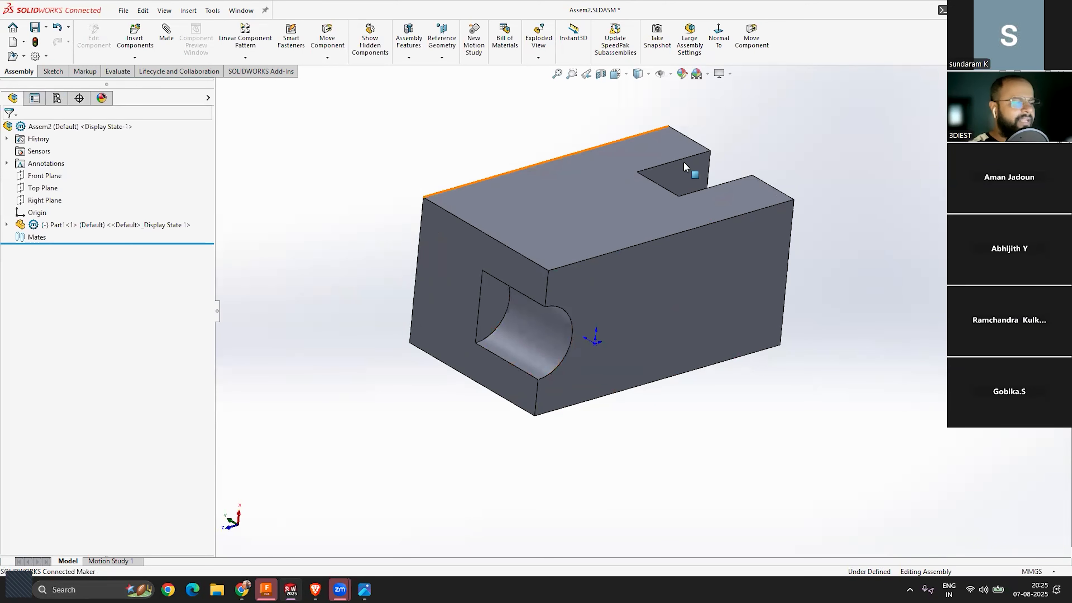
{"action": "middle_click_drag", "start_coordinate": [530, 293], "coordinate": [550, 303]}
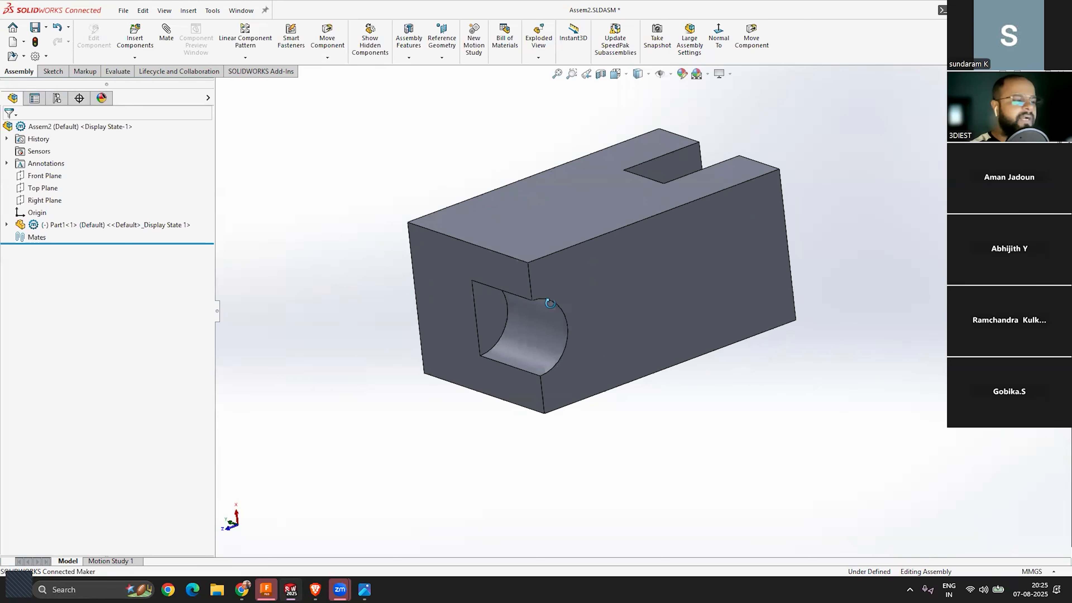
{"action": "right_click", "coordinate": [63, 224]}
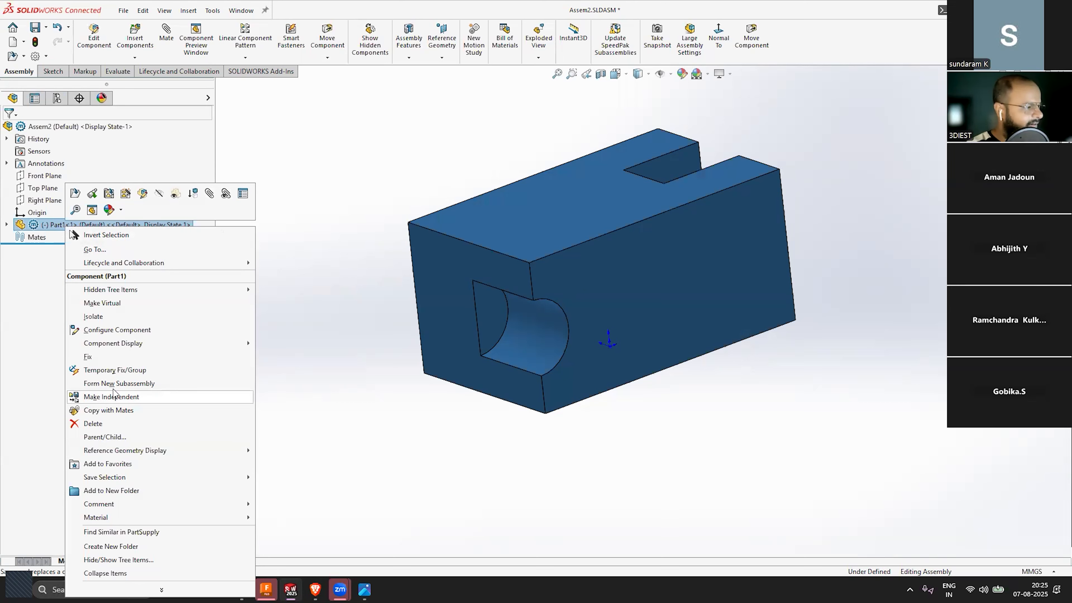
{"action": "left_click", "coordinate": [114, 357]}
Step: Search the commands for "rota" and add Rotate Component to the Assembly toolbar
{"action": "middle_click_drag", "start_coordinate": [510, 242], "coordinate": [533, 246]}
{"action": "key", "text": "s"}
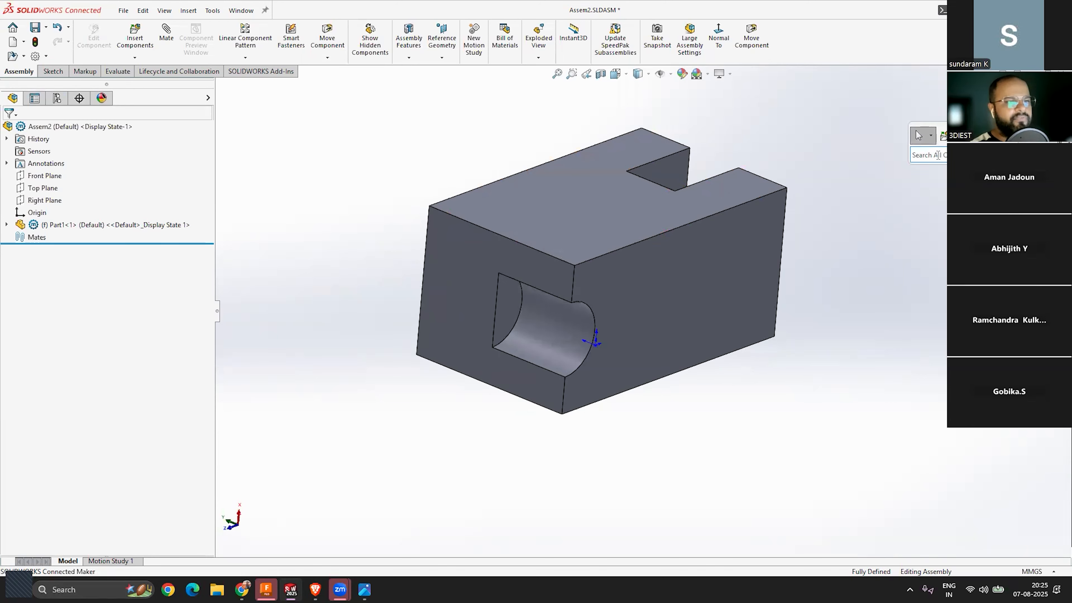
{"action": "type", "text": "ro"}
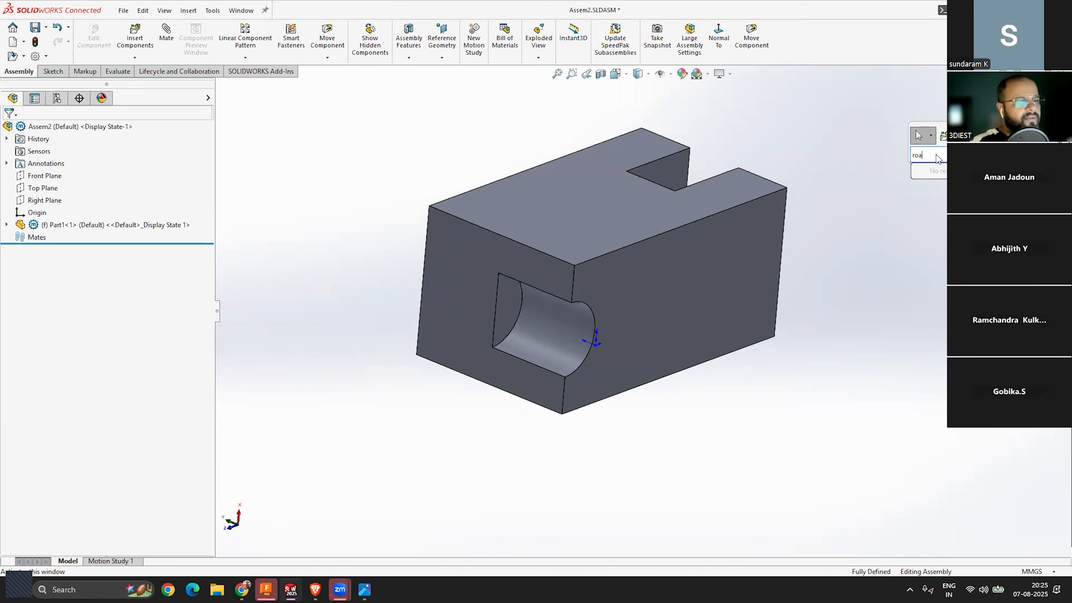
{"action": "type", "text": "t"}
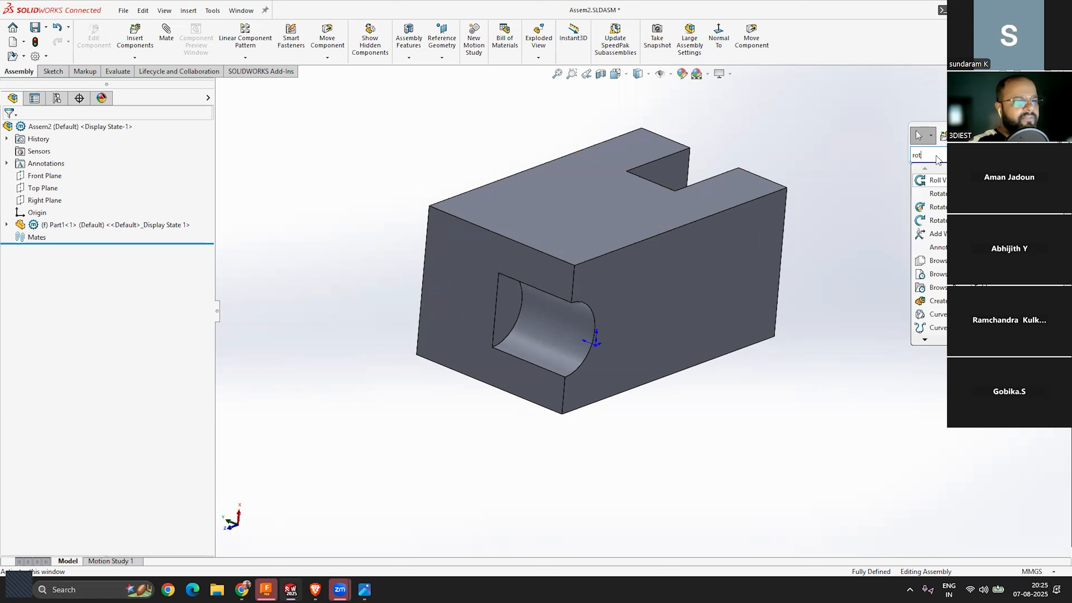
{"action": "type", "text": "a"}
{"action": "left_click_drag", "start_coordinate": [931, 193], "coordinate": [796, 48]}
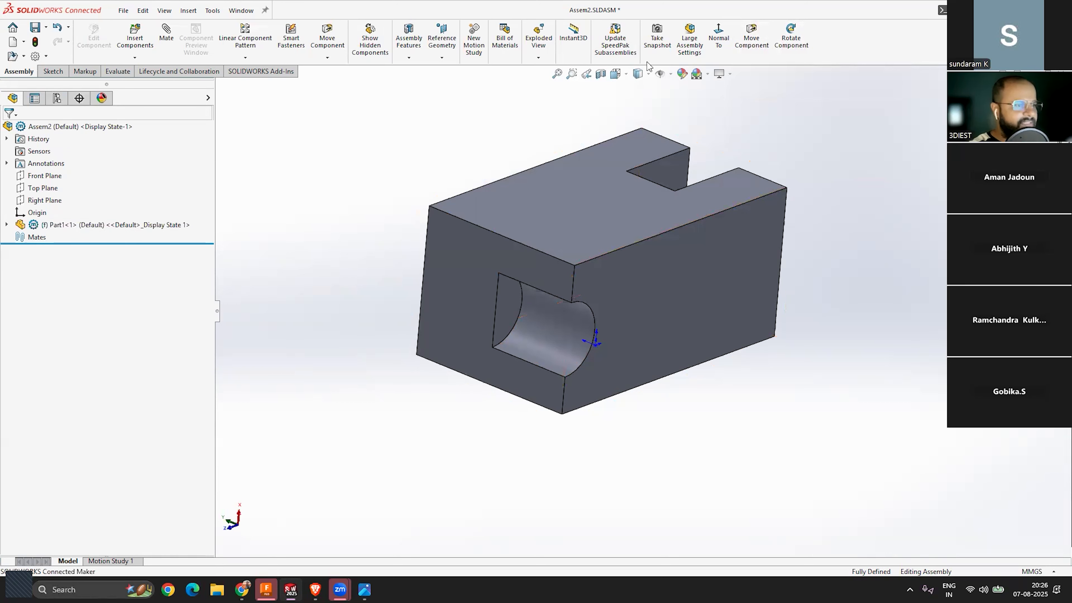
Step: Try to move the fixed Part1 with Move Component in Free Drag mode, and leave the command
{"action": "left_click", "coordinate": [751, 42]}
{"action": "left_click_drag", "start_coordinate": [684, 222], "coordinate": [704, 206]}
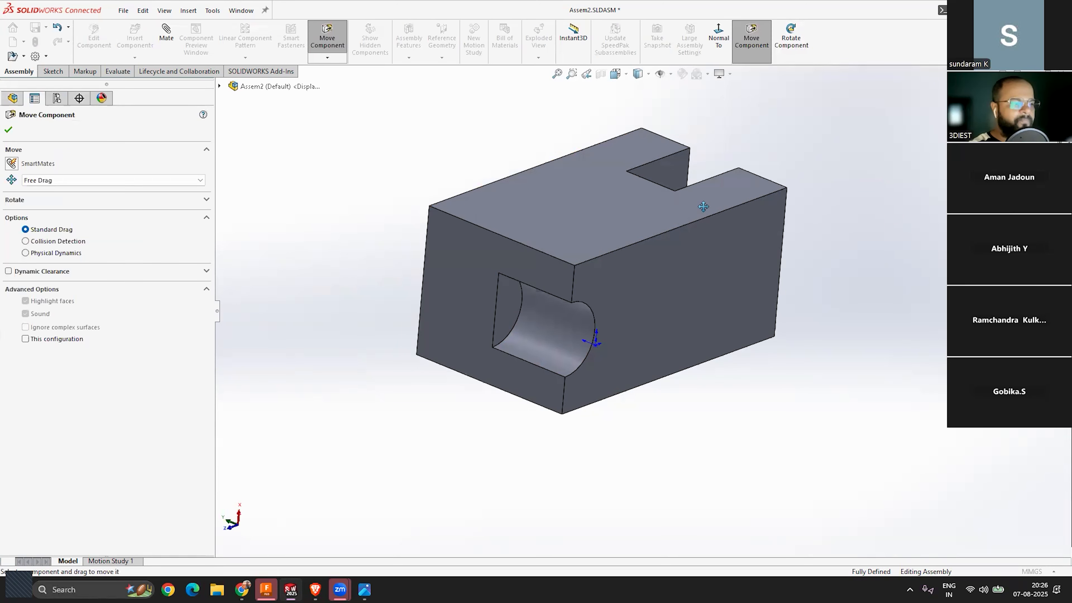
{"action": "key", "text": "Escape"}
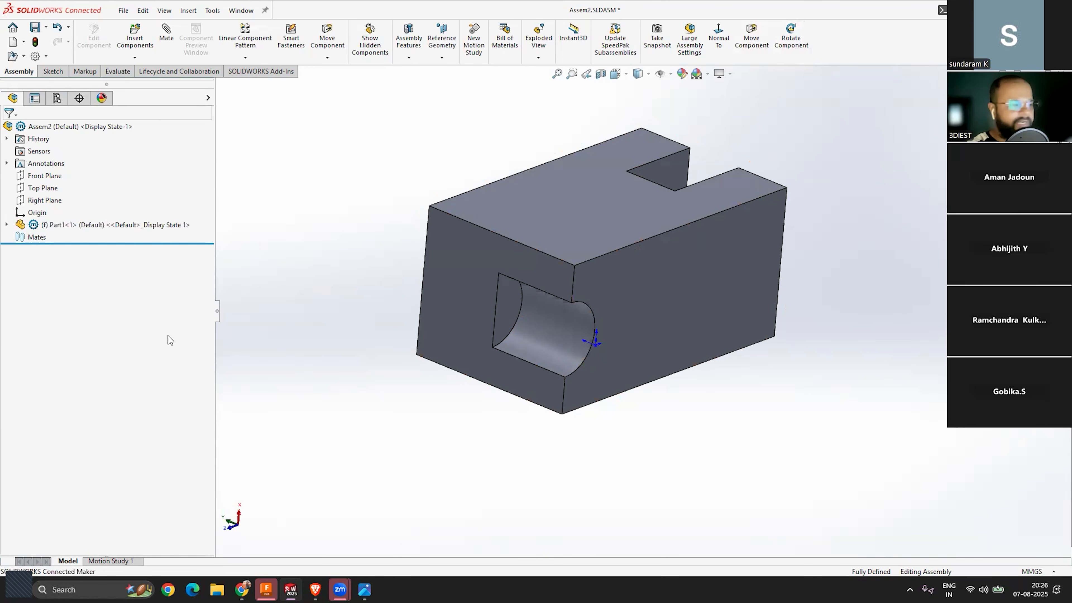
Step: Look through Part1's features in the assembly tree and its component options, and collapse it again
{"action": "left_click", "coordinate": [7, 225]}
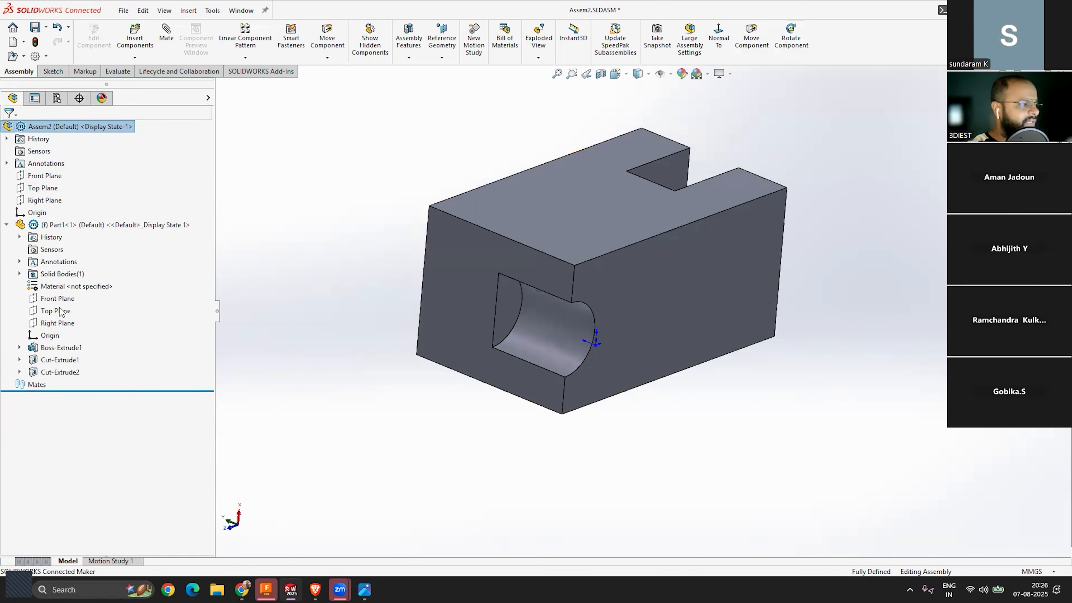
{"action": "right_click", "coordinate": [59, 227]}
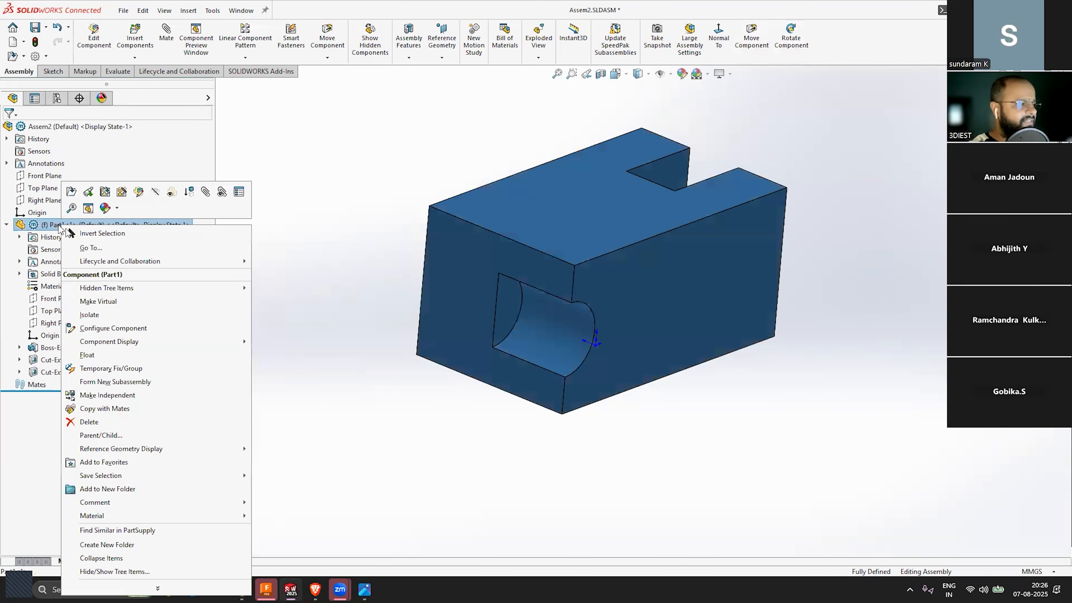
{"action": "left_click", "coordinate": [32, 165]}
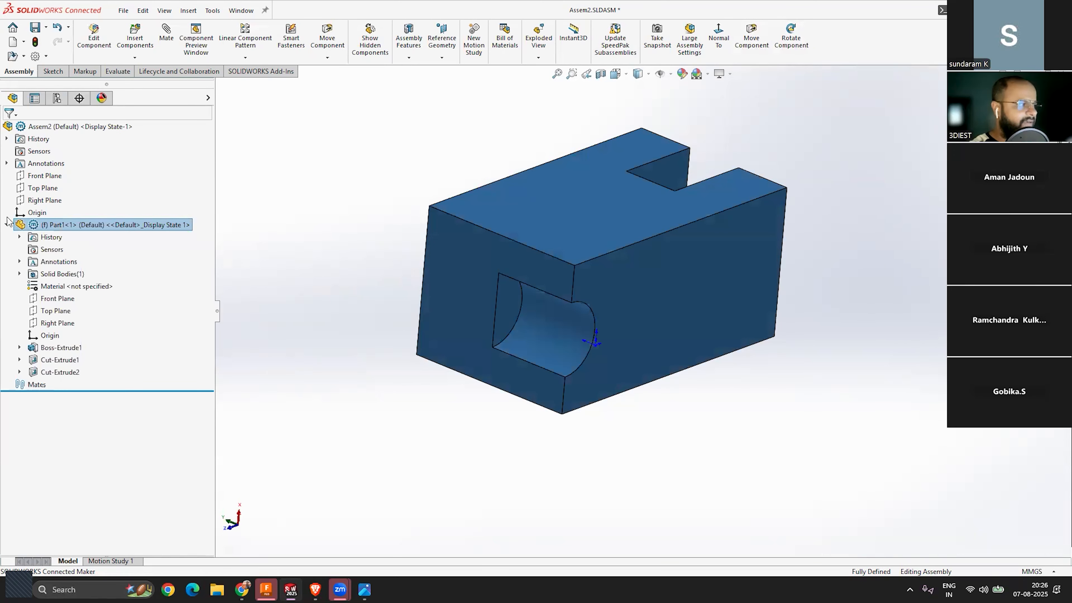
{"action": "left_click", "coordinate": [7, 225]}
{"action": "left_click", "coordinate": [636, 112]}
Step: Examine the fixed Part1 block from several angles, including its end slot and rounded pocket
{"action": "scroll", "coordinate": [635, 116], "scroll_direction": "down", "scroll_amount": 2}
{"action": "scroll", "coordinate": [746, 289], "scroll_direction": "up", "scroll_amount": 2}
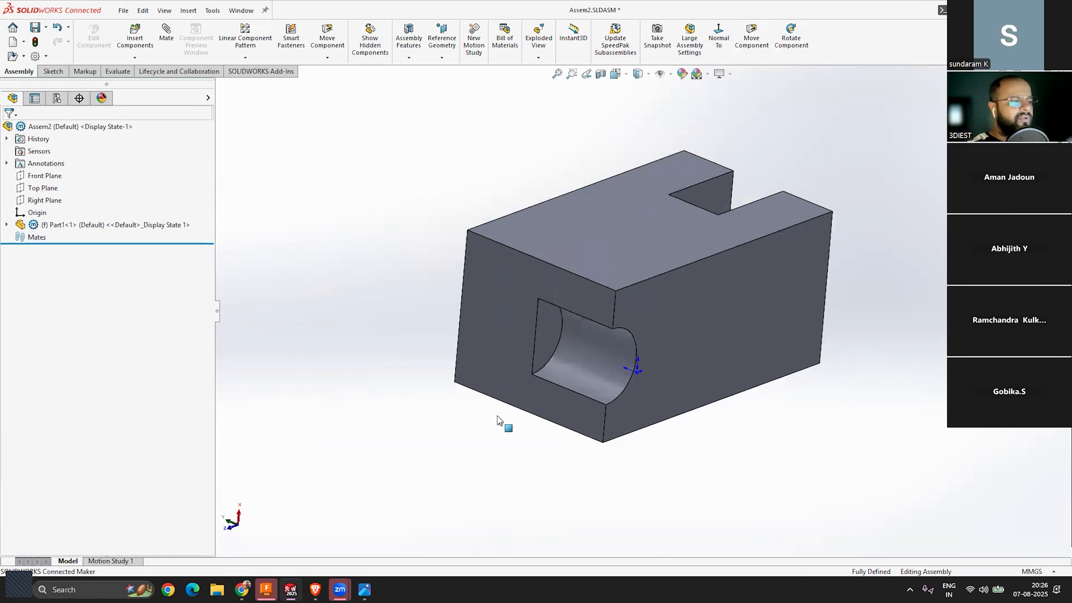
{"action": "scroll", "coordinate": [498, 416], "scroll_direction": "down", "scroll_amount": 2}
{"action": "scroll", "coordinate": [646, 308], "scroll_direction": "up", "scroll_amount": 2}
{"action": "middle_click_drag", "start_coordinate": [730, 320], "coordinate": [713, 336]}
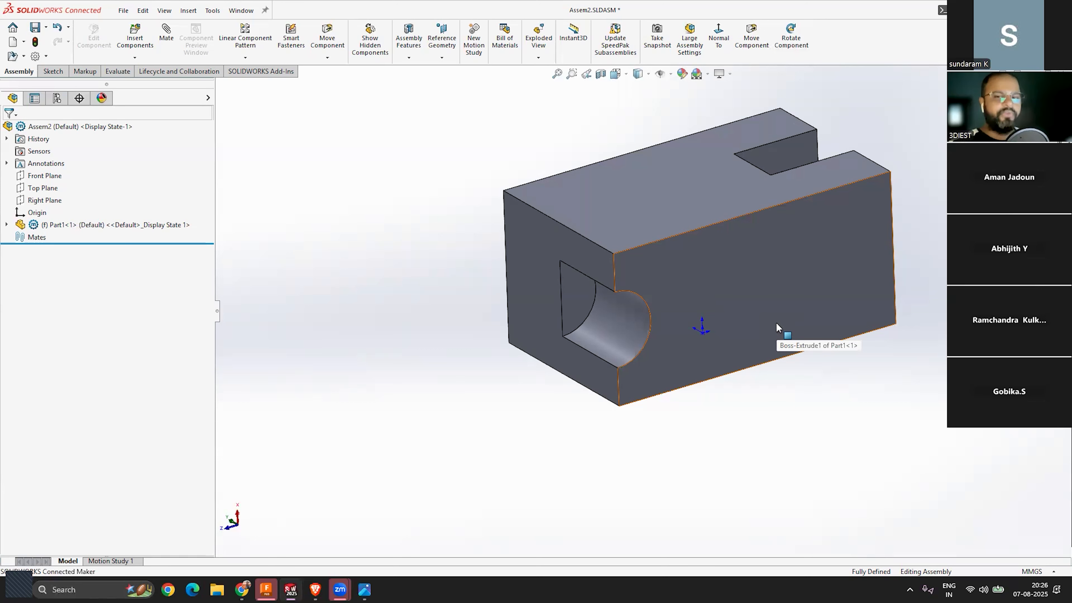
{"action": "scroll", "coordinate": [658, 270], "scroll_direction": "up", "scroll_amount": 4}
{"action": "scroll", "coordinate": [746, 317], "scroll_direction": "down", "scroll_amount": 4}
{"action": "middle_click_drag", "start_coordinate": [520, 274], "coordinate": [457, 320]}
{"action": "scroll", "coordinate": [457, 321], "scroll_direction": "down", "scroll_amount": 1}
{"action": "scroll", "coordinate": [531, 293], "scroll_direction": "down", "scroll_amount": 1}
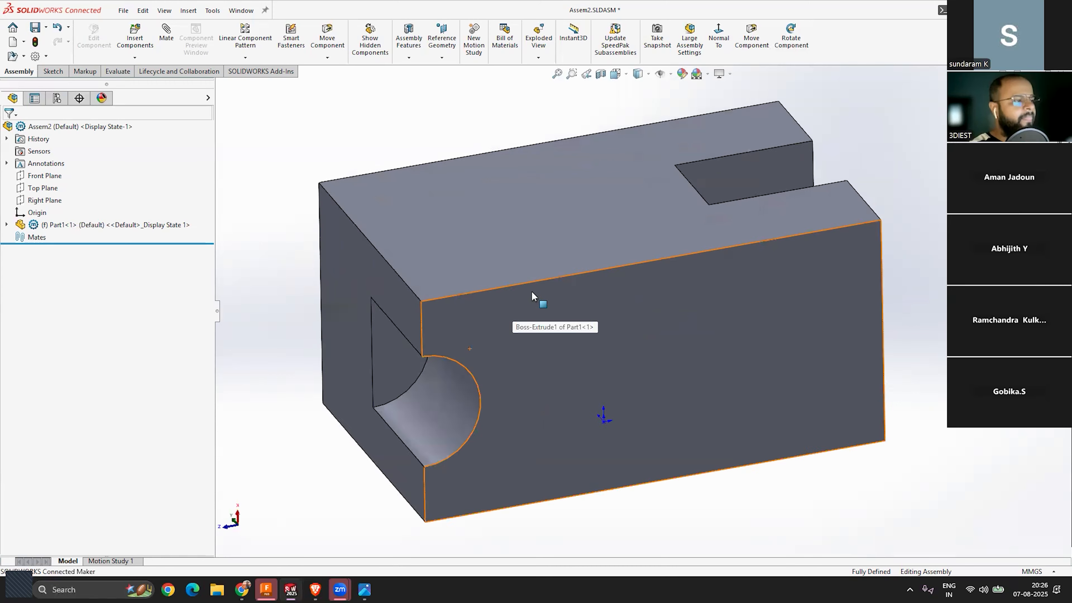
{"action": "scroll", "coordinate": [542, 268], "scroll_direction": "up", "scroll_amount": 2}
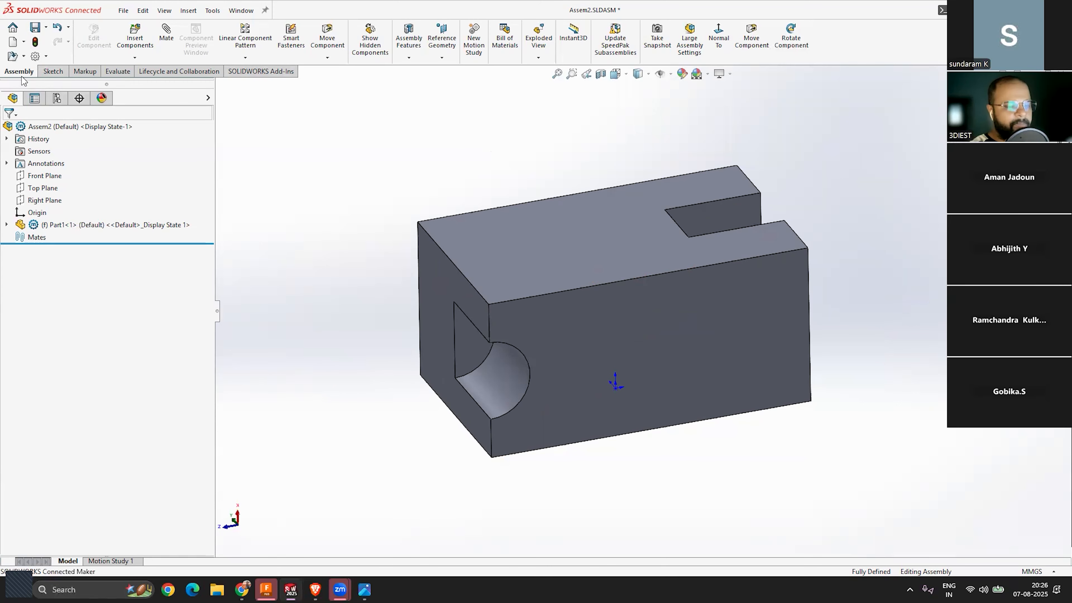
Step: Load Part2.SLDPRT from the Assembly folder as the next component to insert into the assembly
{"action": "left_click", "coordinate": [135, 40]}
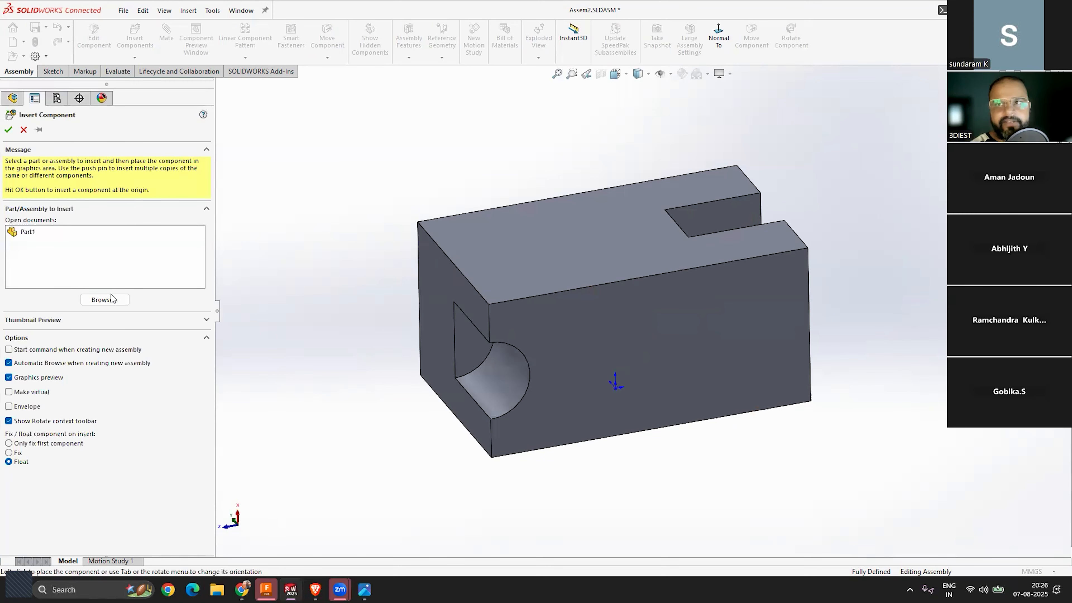
{"action": "left_click", "coordinate": [104, 300]}
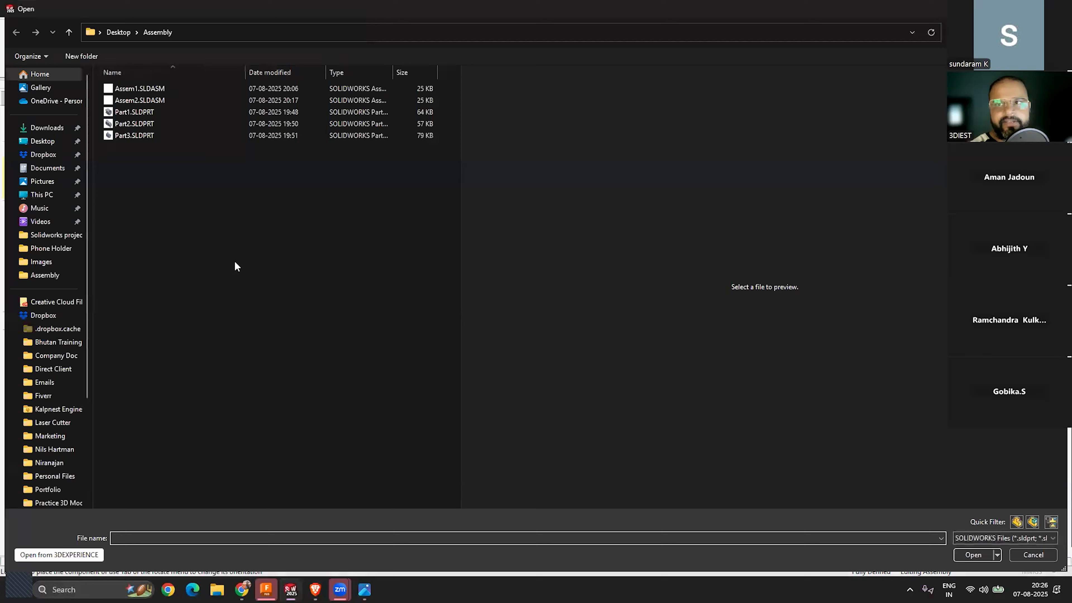
{"action": "left_click", "coordinate": [147, 124]}
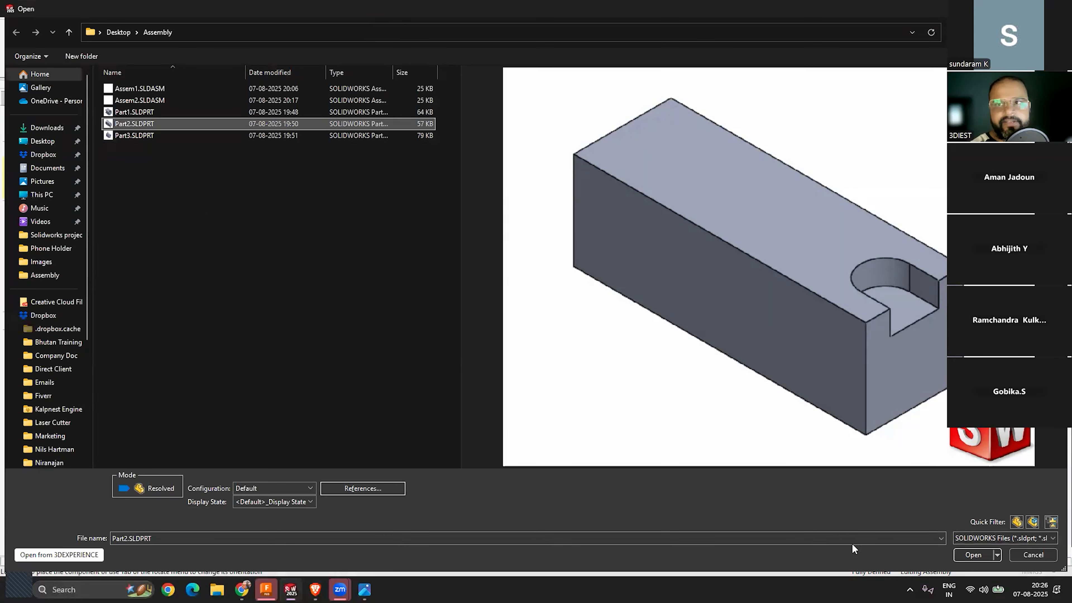
{"action": "left_click", "coordinate": [972, 555]}
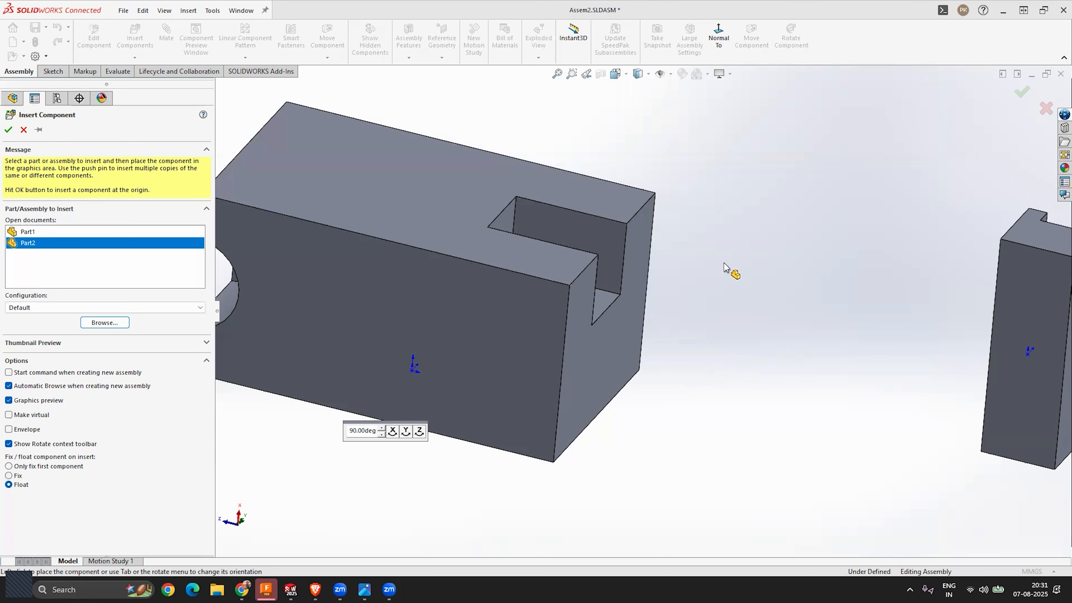
{"action": "scroll", "coordinate": [752, 267], "scroll_direction": "up", "scroll_amount": 3}
{"action": "scroll", "coordinate": [737, 249], "scroll_direction": "down", "scroll_amount": 1}
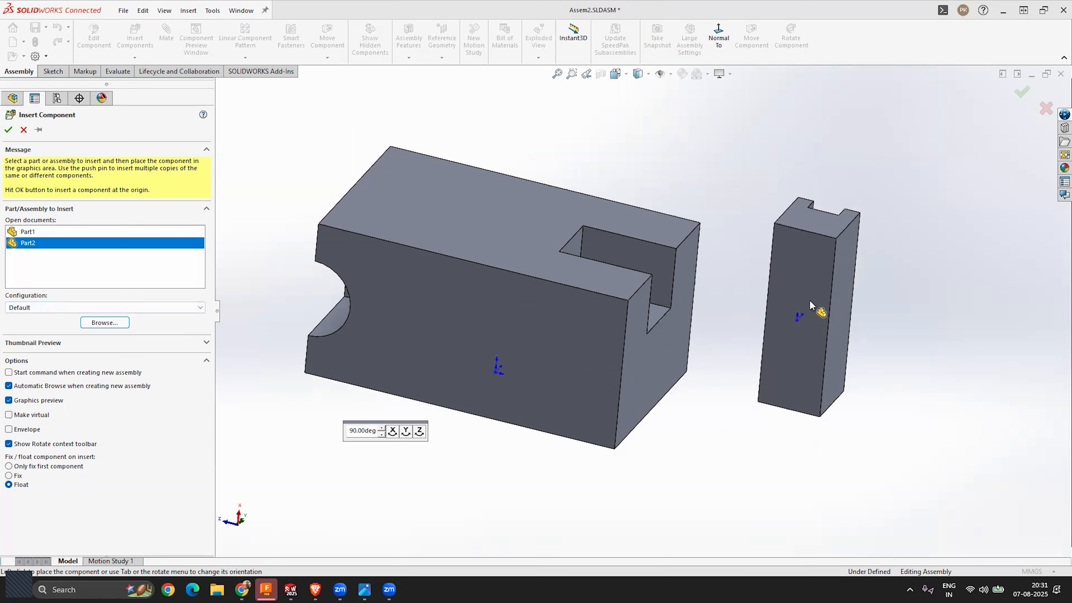
{"action": "middle_click_drag", "start_coordinate": [778, 289], "coordinate": [661, 331]}
{"action": "middle_click_drag", "start_coordinate": [726, 343], "coordinate": [682, 304]}
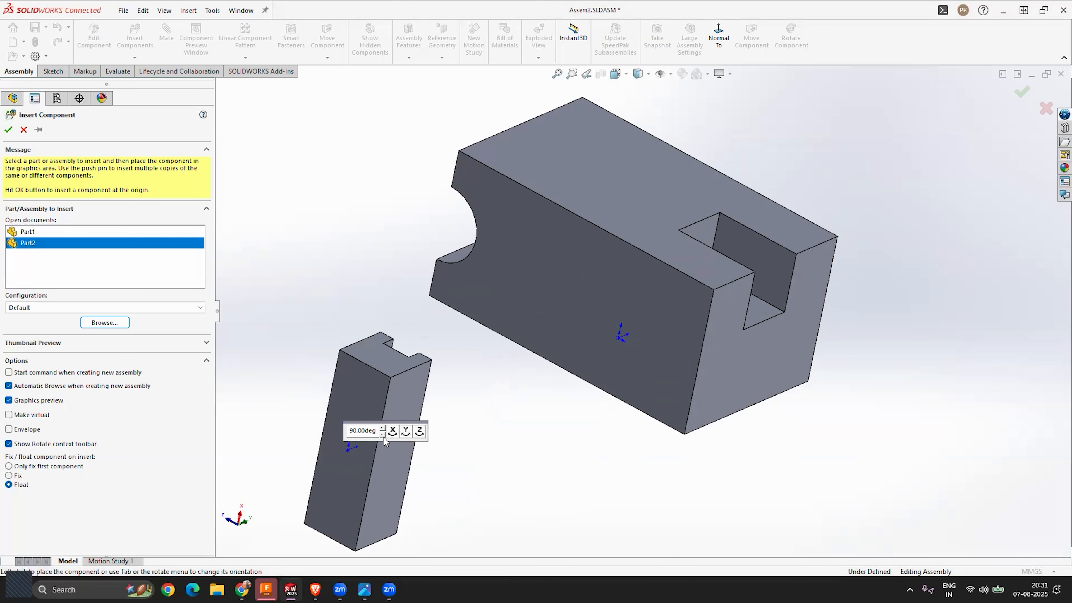
Step: Reorient the Part2 preview in 90-degree turns about X, Y and Z until it lies lengthwise with its round-ended slot facing up
{"action": "left_click", "coordinate": [393, 435]}
{"action": "left_click", "coordinate": [405, 435]}
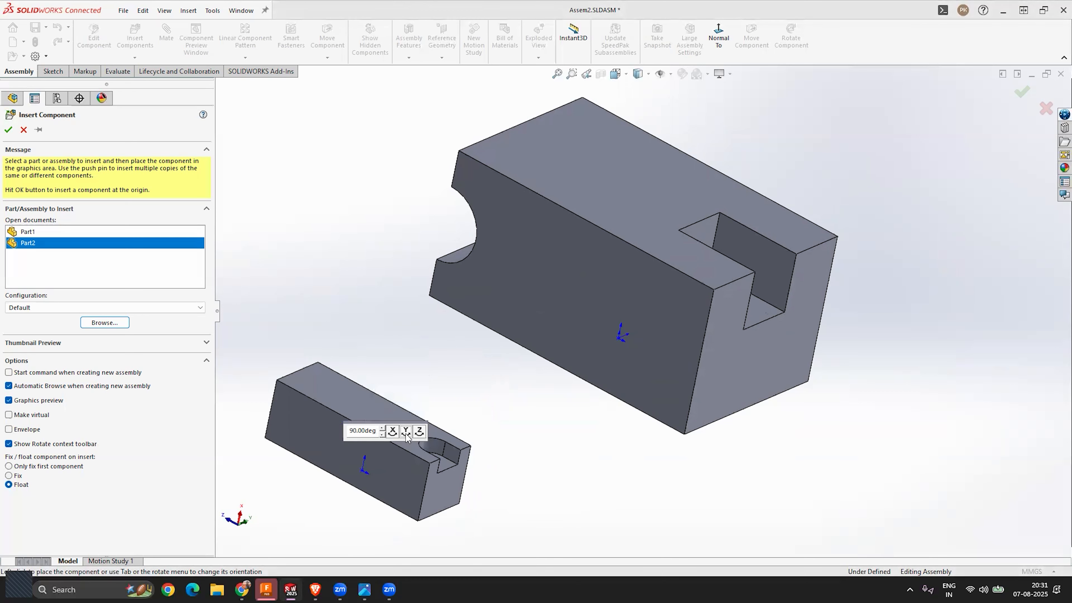
{"action": "left_click", "coordinate": [420, 433]}
{"action": "left_click", "coordinate": [420, 433]}
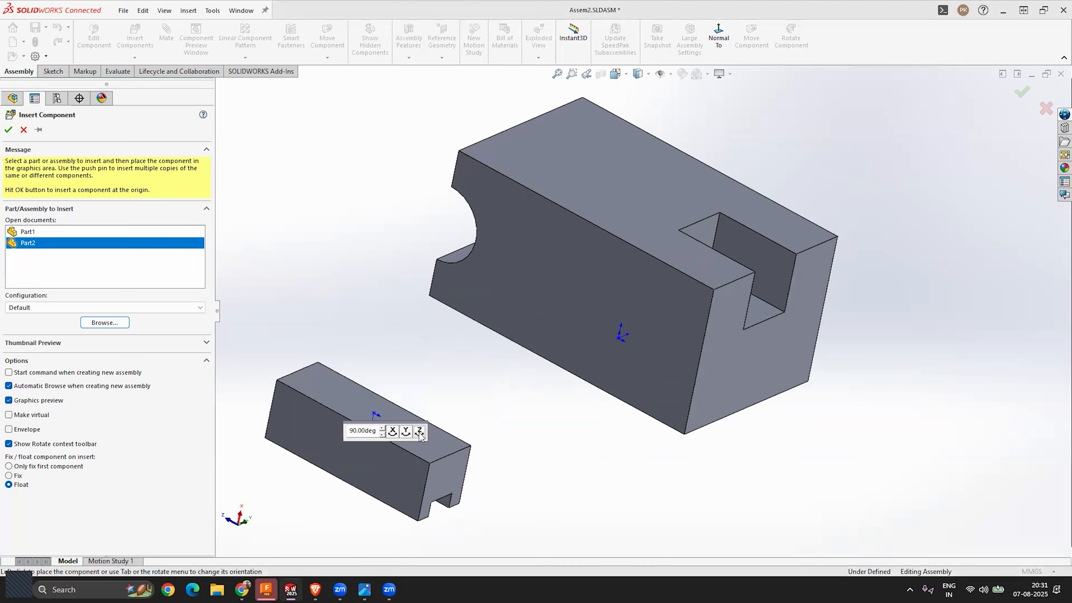
{"action": "left_click", "coordinate": [420, 433]}
{"action": "left_click", "coordinate": [405, 435]}
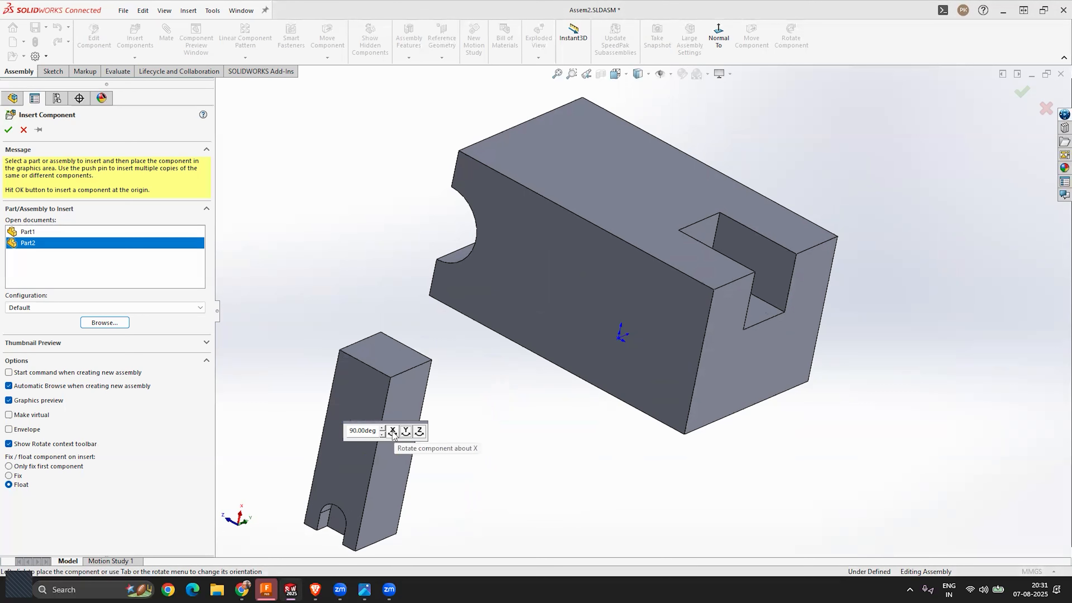
{"action": "left_click", "coordinate": [405, 435]}
{"action": "left_click", "coordinate": [406, 434]}
{"action": "left_click", "coordinate": [393, 432]}
{"action": "left_click", "coordinate": [393, 431]}
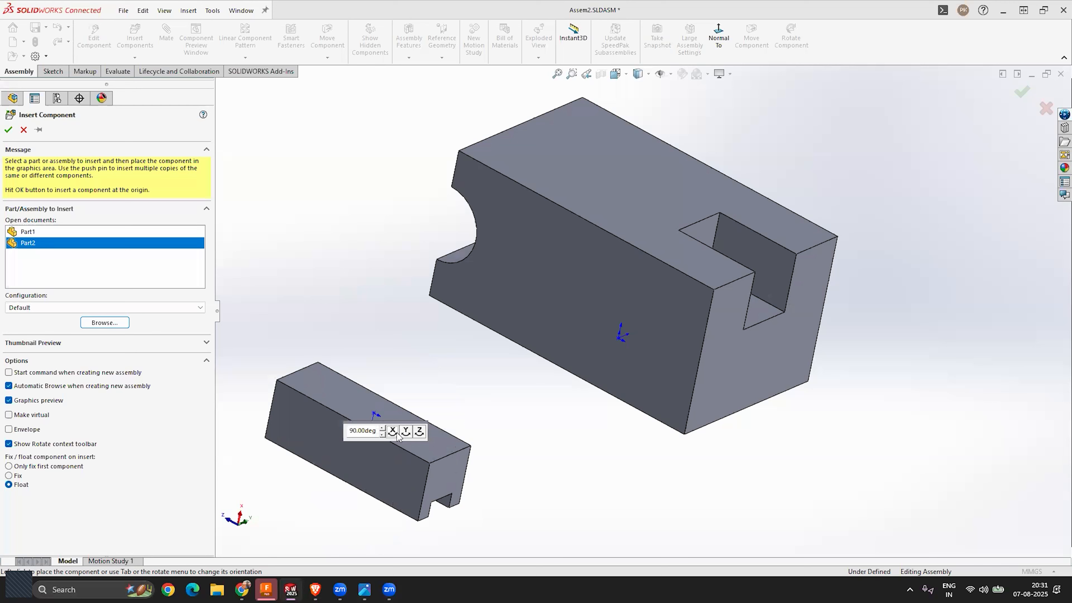
{"action": "left_click", "coordinate": [418, 432]}
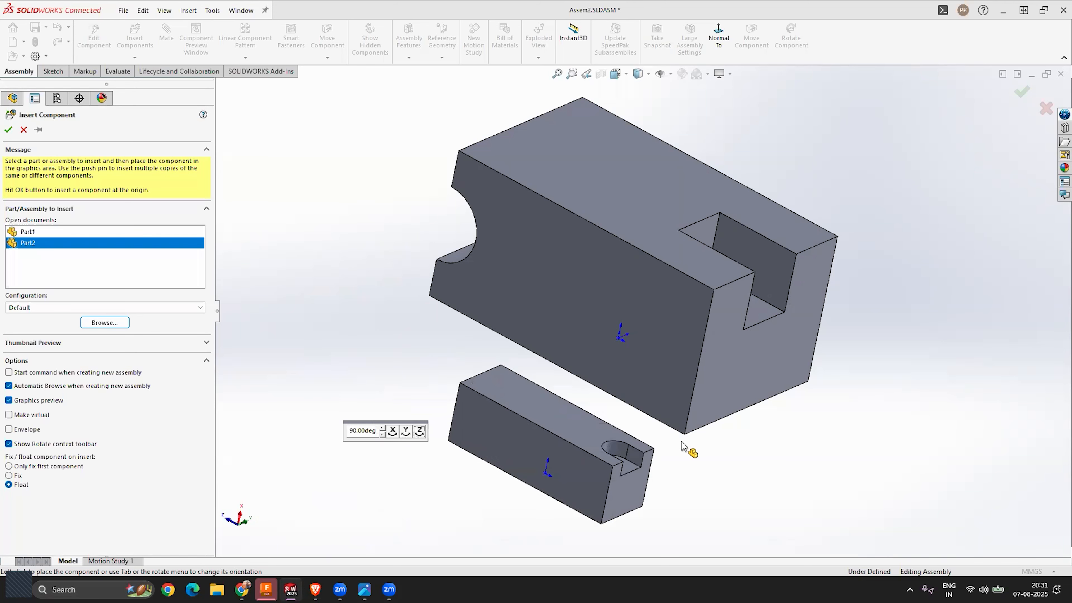
Step: Place Part2 as a floating component a short distance beyond the rectangular-slot end of Part1
{"action": "middle_click_drag", "start_coordinate": [940, 354], "coordinate": [826, 316]}
{"action": "scroll", "coordinate": [851, 317], "scroll_direction": "up", "scroll_amount": 3}
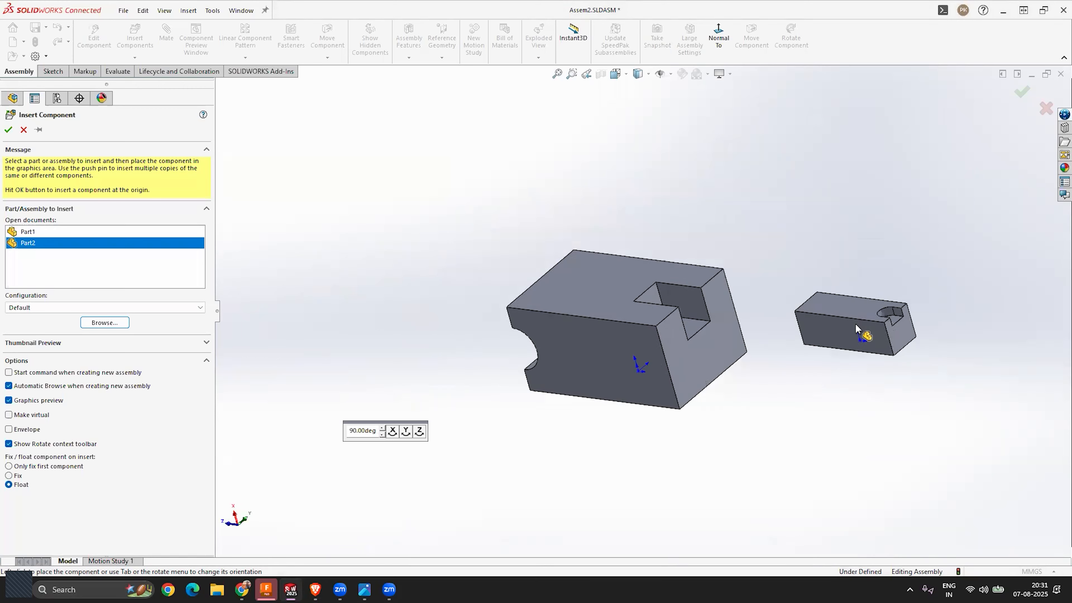
{"action": "scroll", "coordinate": [853, 319], "scroll_direction": "down", "scroll_amount": 5}
{"action": "scroll", "coordinate": [633, 326], "scroll_direction": "up", "scroll_amount": 3}
{"action": "middle_click_drag", "start_coordinate": [633, 326], "coordinate": [689, 328]}
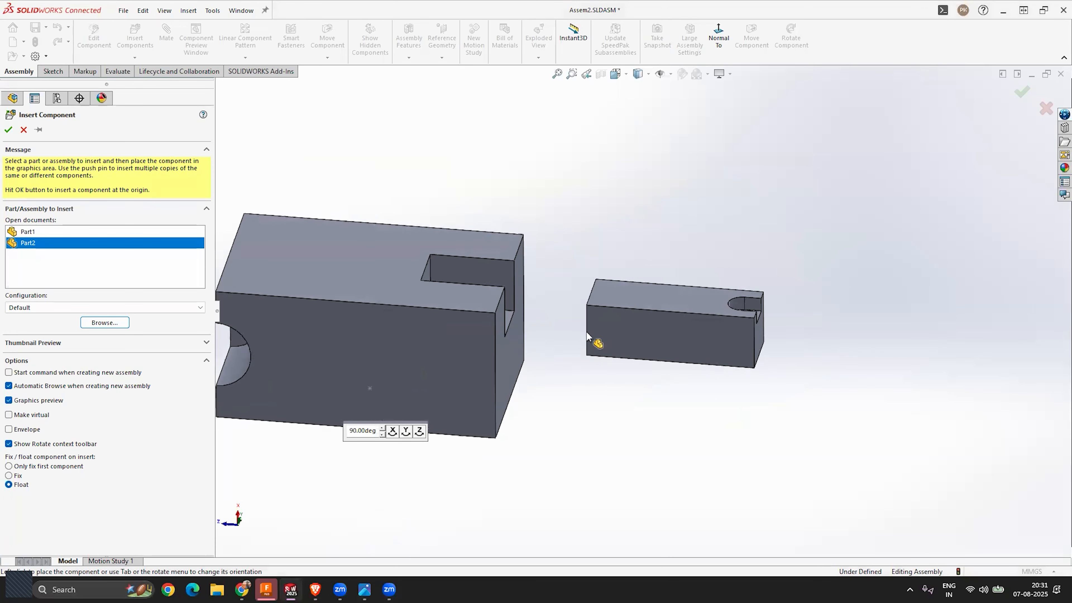
{"action": "scroll", "coordinate": [809, 283], "scroll_direction": "up", "scroll_amount": 2}
{"action": "middle_click_drag", "start_coordinate": [770, 295], "coordinate": [736, 313]}
{"action": "scroll", "coordinate": [737, 321], "scroll_direction": "down", "scroll_amount": 2}
{"action": "left_click", "coordinate": [648, 300]}
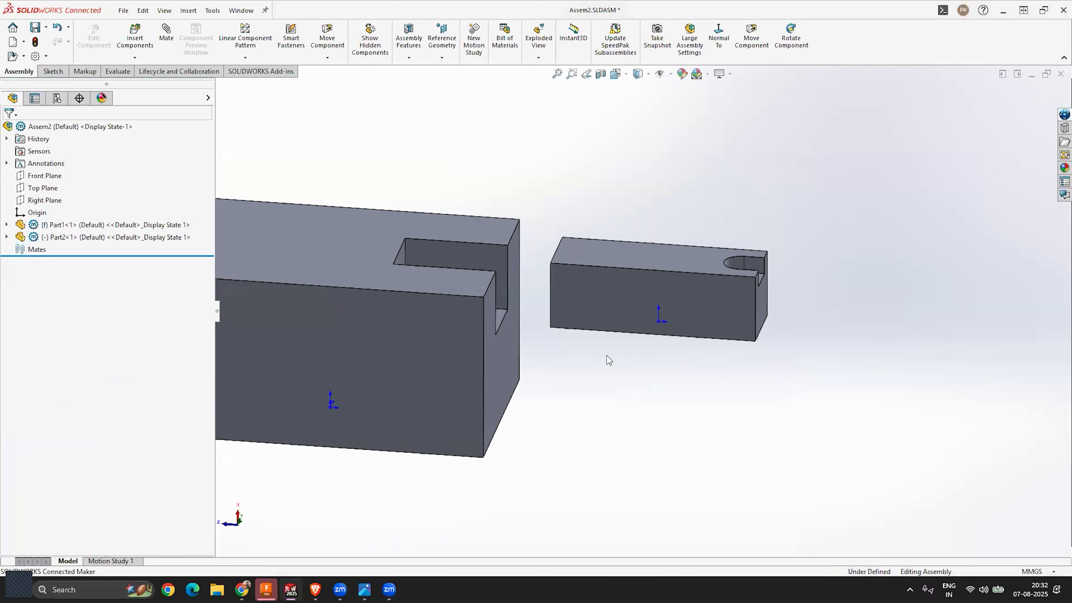
Step: Load Part3.SLDPRT from the Assembly folder as another component to insert
{"action": "middle_click_drag", "start_coordinate": [531, 333], "coordinate": [737, 343]}
{"action": "key", "text": "f"}
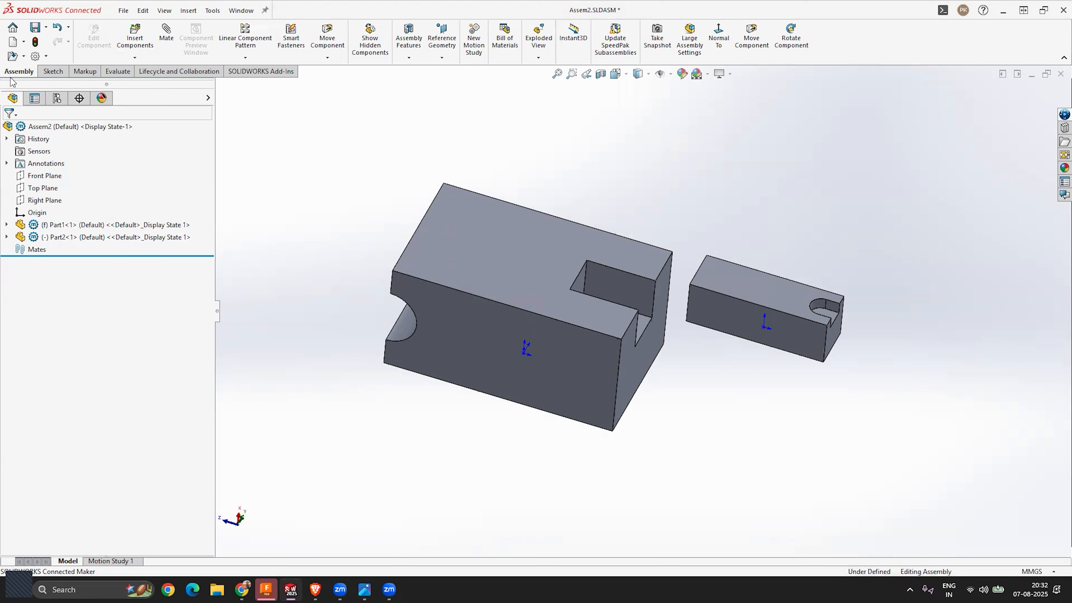
{"action": "left_click", "coordinate": [136, 42]}
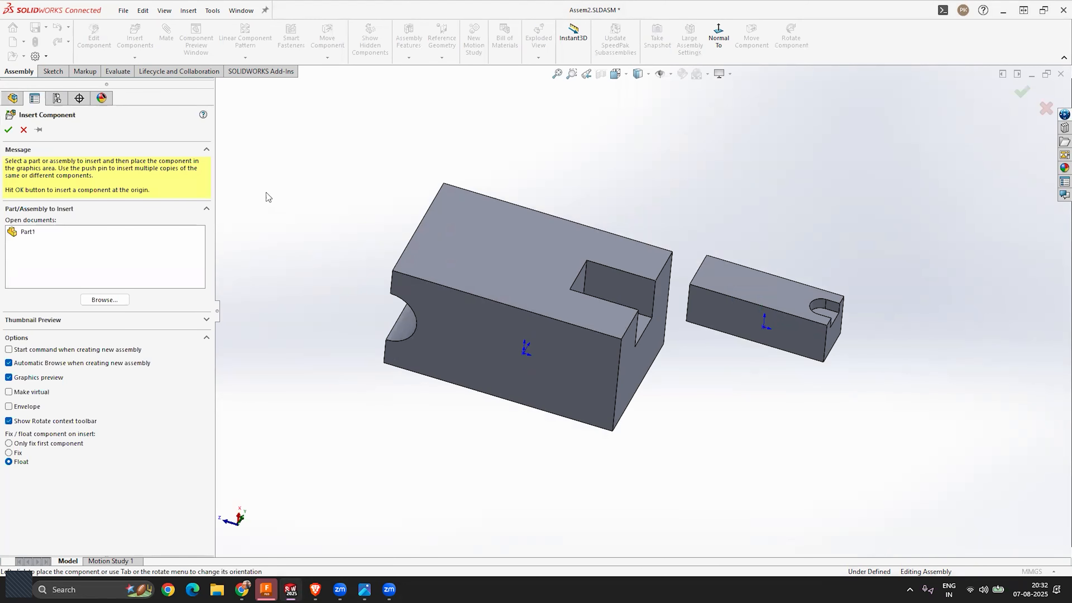
{"action": "left_click", "coordinate": [109, 298]}
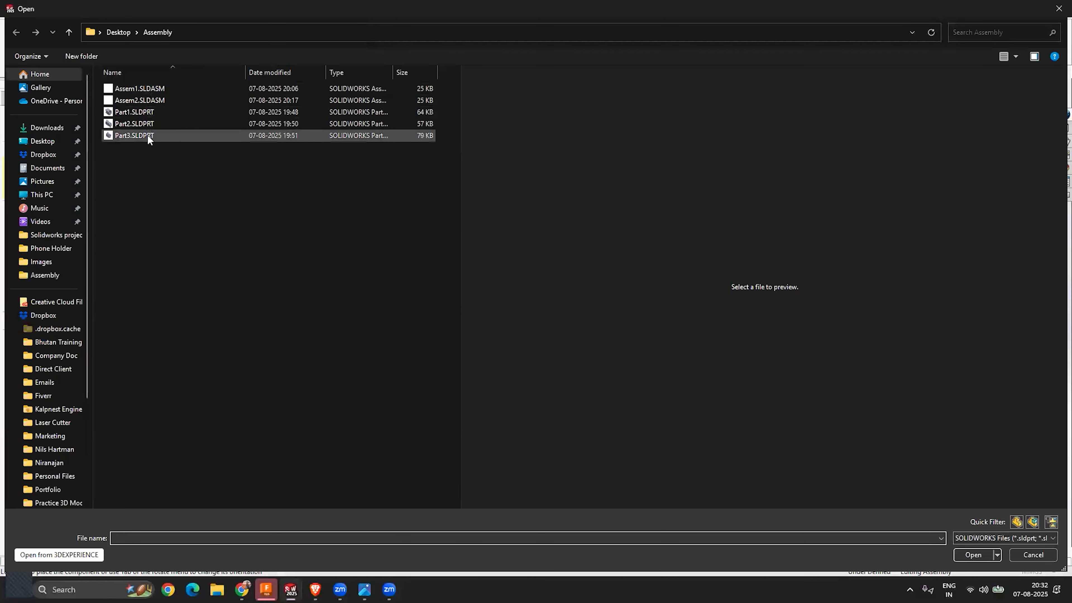
{"action": "left_click", "coordinate": [146, 136]}
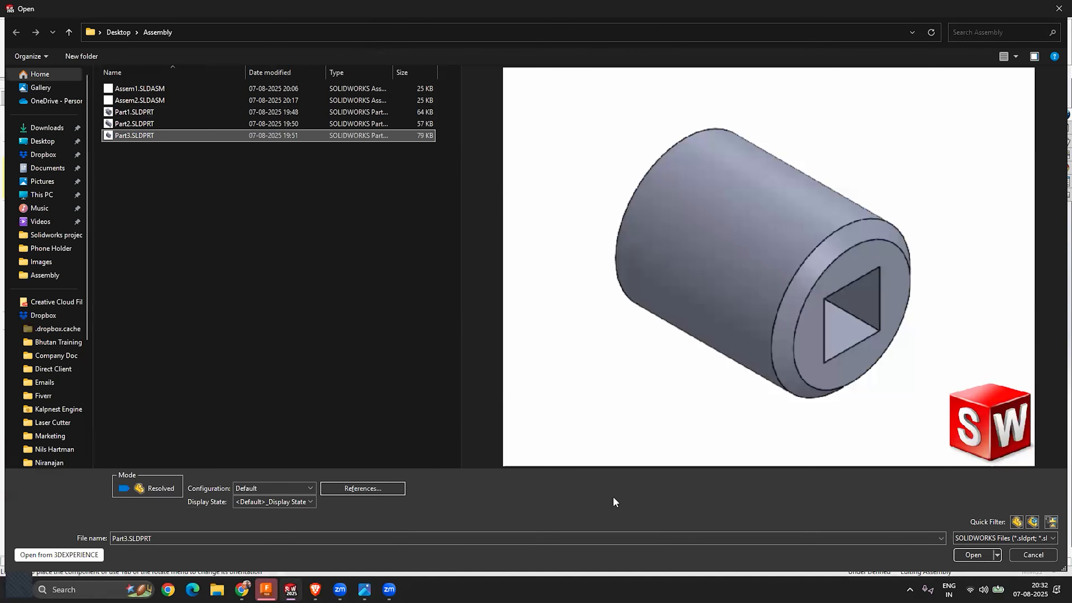
{"action": "left_click", "coordinate": [967, 557]}
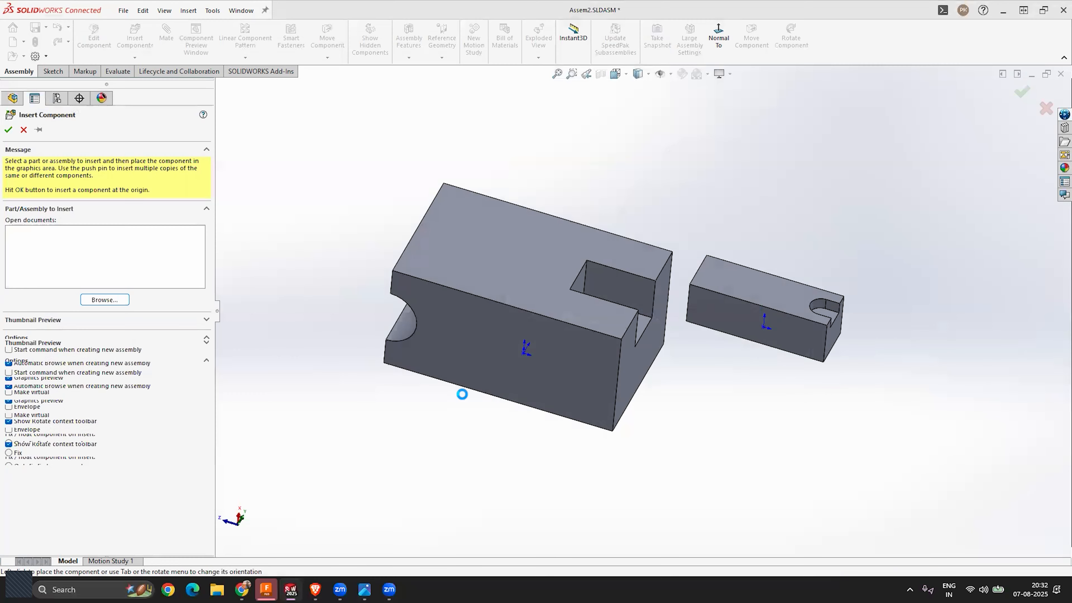
Step: Rotate the Part3 cylinder preview about Z in three 90-degree turns so its square hole faces outward from Part1's pocket
{"action": "middle_click_drag", "start_coordinate": [371, 335], "coordinate": [526, 319]}
{"action": "scroll", "coordinate": [553, 293], "scroll_direction": "down", "scroll_amount": 3}
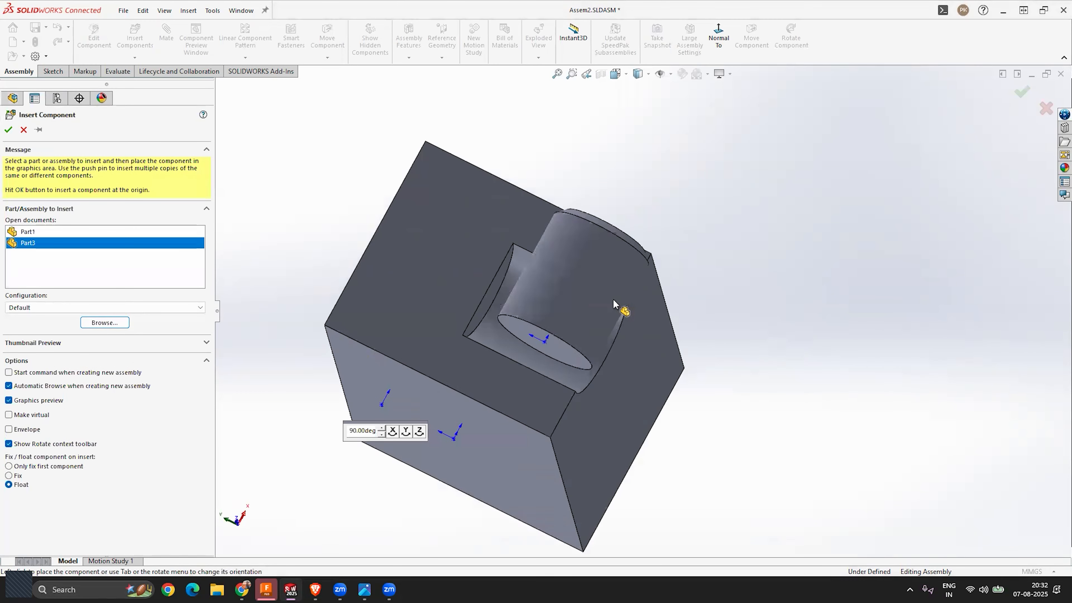
{"action": "middle_click_drag", "start_coordinate": [668, 367], "coordinate": [754, 293]}
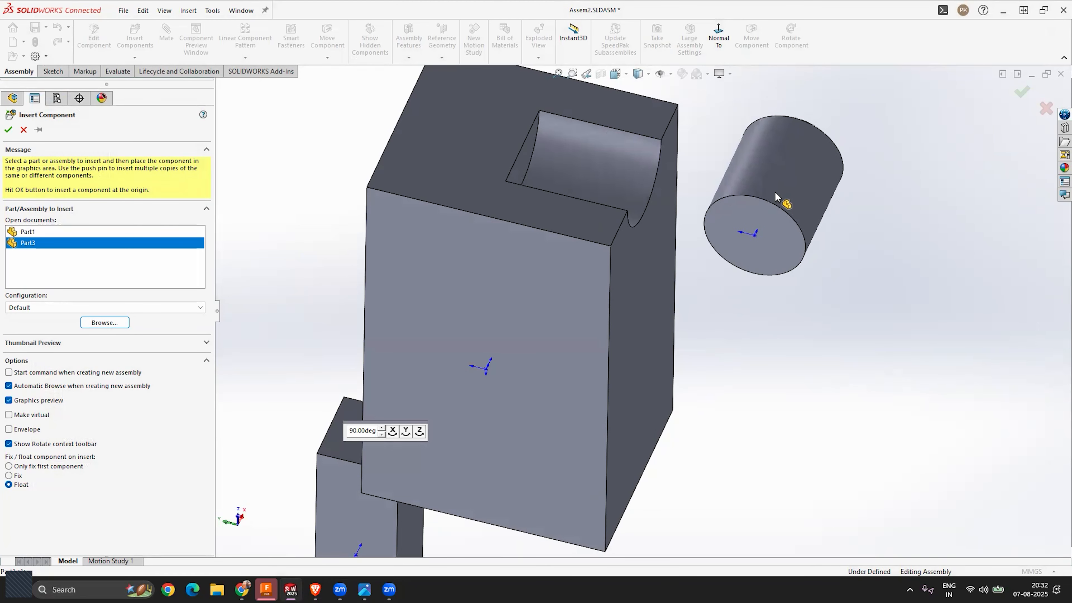
{"action": "middle_click_drag", "start_coordinate": [745, 216], "coordinate": [770, 227]}
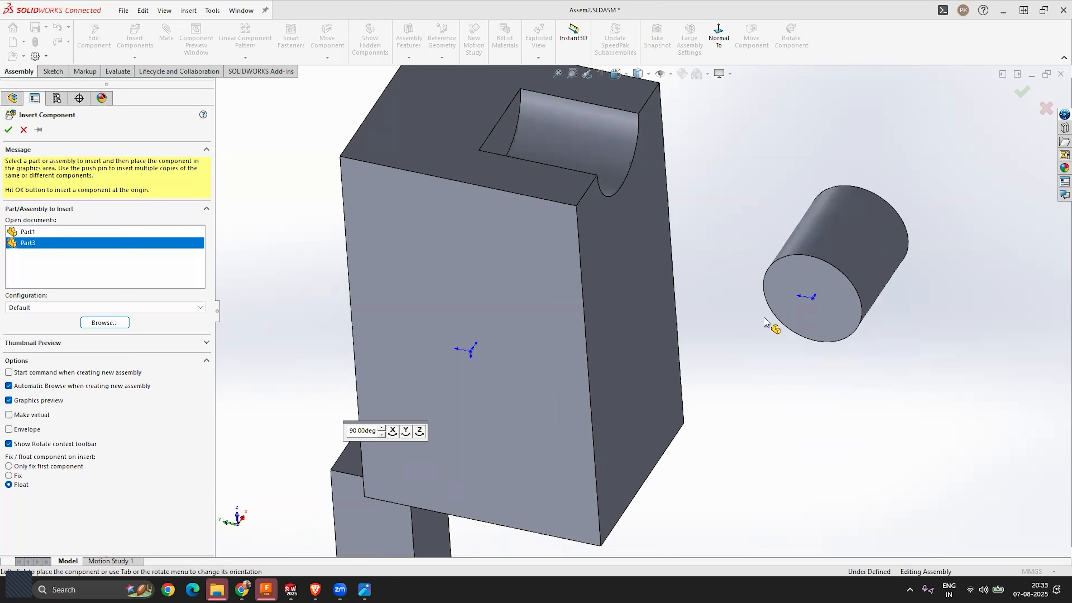
{"action": "left_click", "coordinate": [419, 431]}
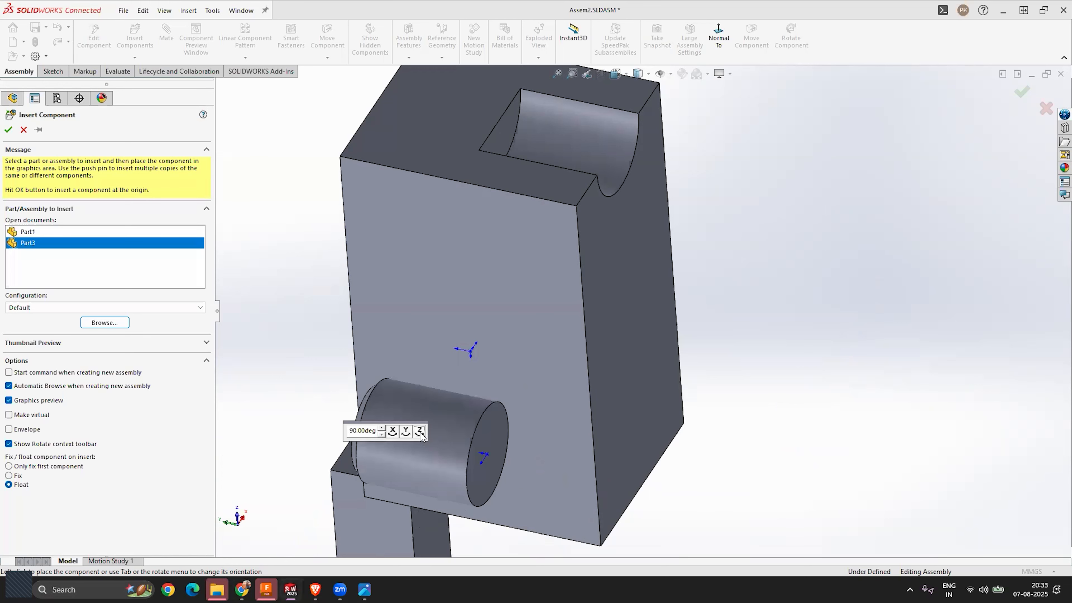
{"action": "left_click", "coordinate": [421, 433]}
{"action": "left_click", "coordinate": [421, 432]}
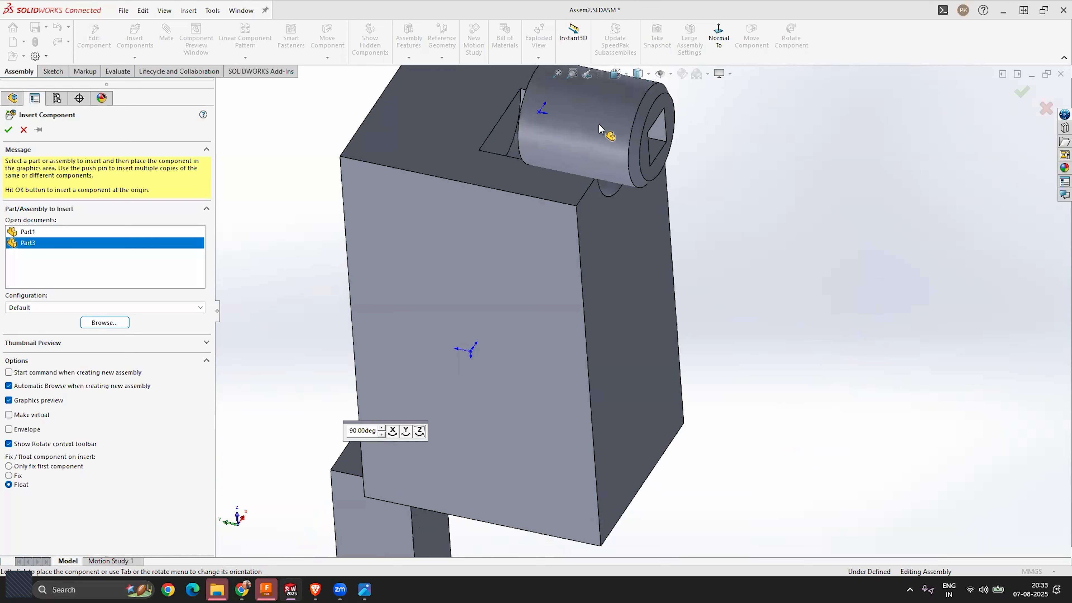
Step: Place Part3 as a floating component next to the rounded pocket of Part1
{"action": "scroll", "coordinate": [675, 191], "scroll_direction": "up", "scroll_amount": 3}
{"action": "scroll", "coordinate": [642, 197], "scroll_direction": "down", "scroll_amount": 2}
{"action": "scroll", "coordinate": [641, 197], "scroll_direction": "down", "scroll_amount": 2}
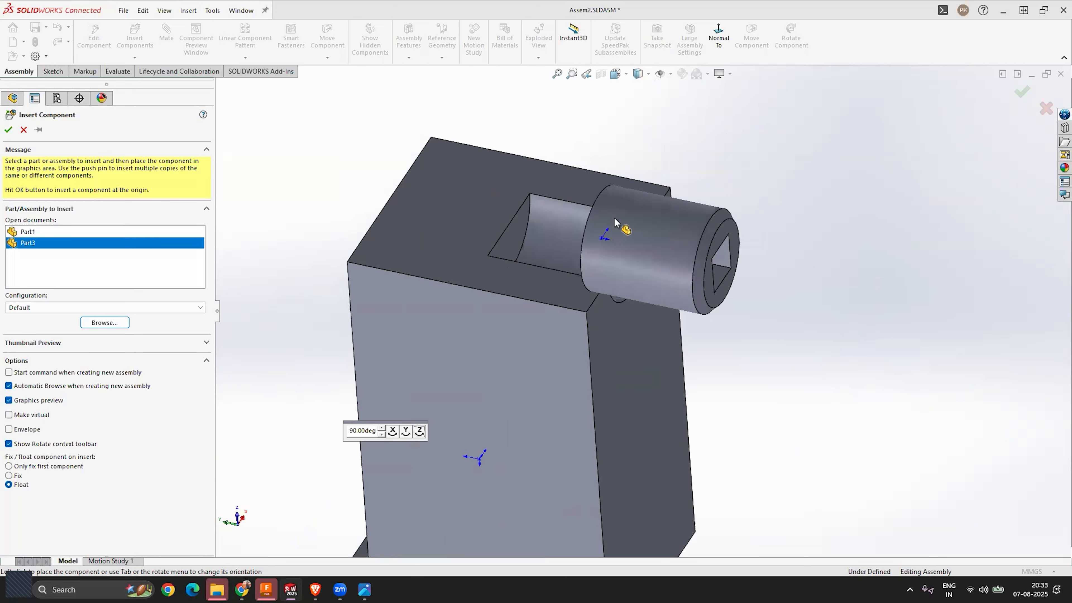
{"action": "left_click", "coordinate": [600, 228]}
Step: Examine the placement of Part1, Part2 and Part3 relative to each other from several angles
{"action": "scroll", "coordinate": [600, 229], "scroll_direction": "up", "scroll_amount": 5}
{"action": "middle_click_drag", "start_coordinate": [625, 313], "coordinate": [962, 299]}
{"action": "scroll", "coordinate": [668, 316], "scroll_direction": "up", "scroll_amount": 1}
{"action": "scroll", "coordinate": [424, 229], "scroll_direction": "up", "scroll_amount": 2}
{"action": "scroll", "coordinate": [424, 228], "scroll_direction": "down", "scroll_amount": 3}
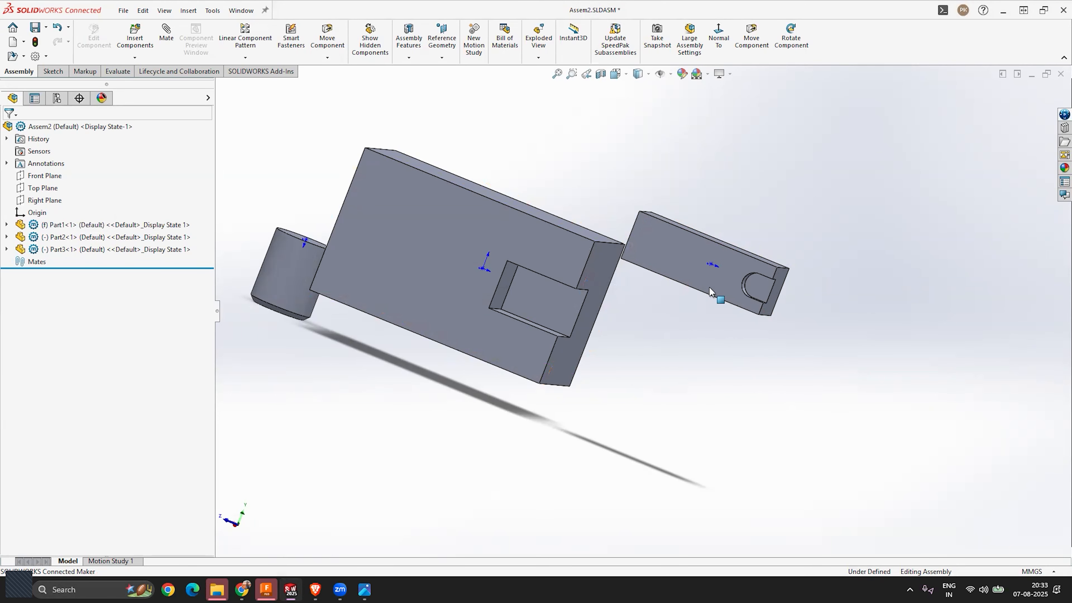
{"action": "scroll", "coordinate": [523, 253], "scroll_direction": "up", "scroll_amount": 3}
{"action": "scroll", "coordinate": [469, 228], "scroll_direction": "down", "scroll_amount": 3}
{"action": "middle_click_drag", "start_coordinate": [530, 263], "coordinate": [415, 274]}
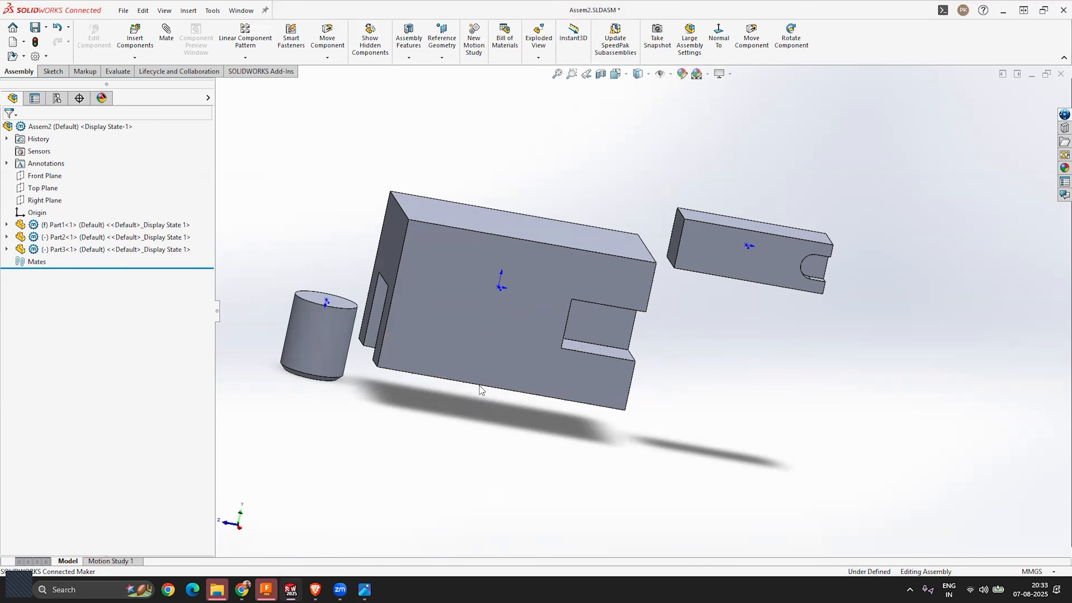
{"action": "middle_click_drag", "start_coordinate": [489, 352], "coordinate": [637, 271]}
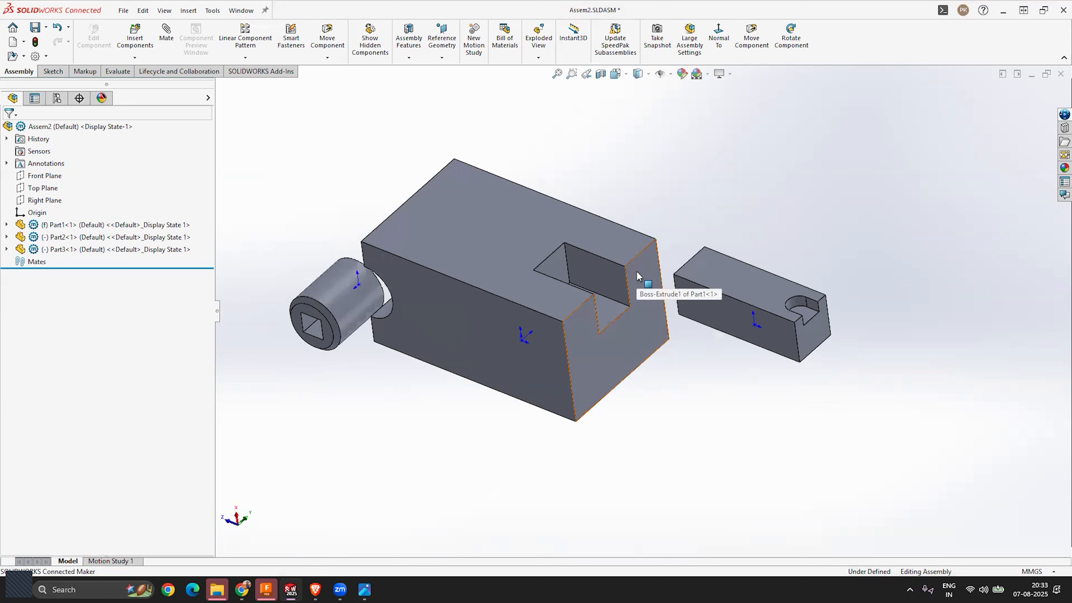
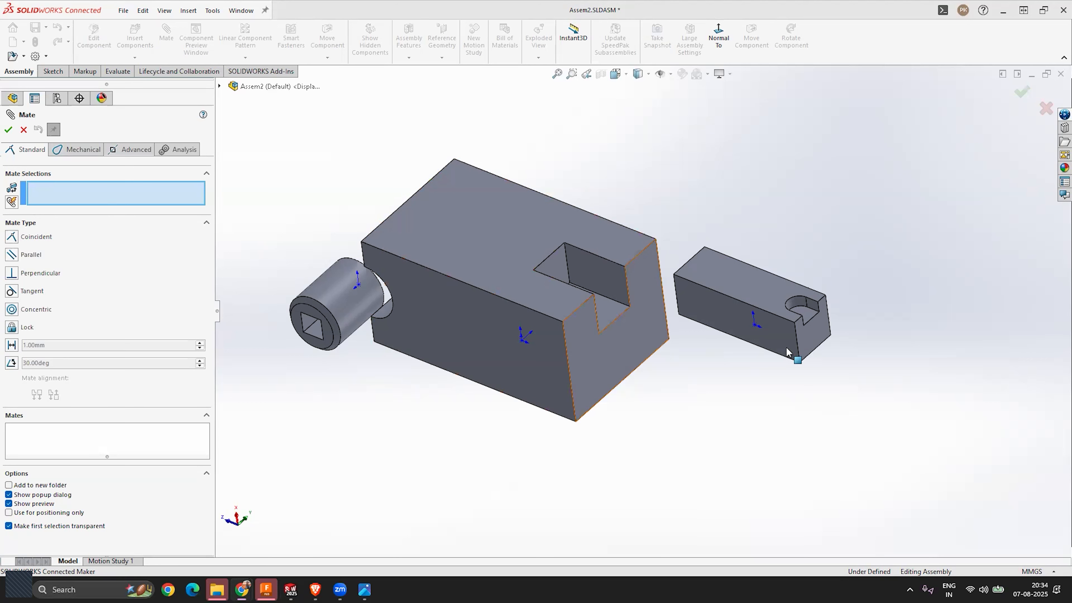
Step: Add a Coincident mate between Part2's plain end face and the inner end wall of Part1's rectangular slot
{"action": "left_click", "coordinate": [834, 305]}
{"action": "mouse_move", "coordinate": [708, 377]}
{"action": "middle_mouse_down"}
{"action": "mouse_move", "coordinate": [747, 303]}
{"action": "mouse_move", "coordinate": [747, 263]}
{"action": "mouse_move", "coordinate": [721, 364]}
{"action": "middle_mouse_up"}
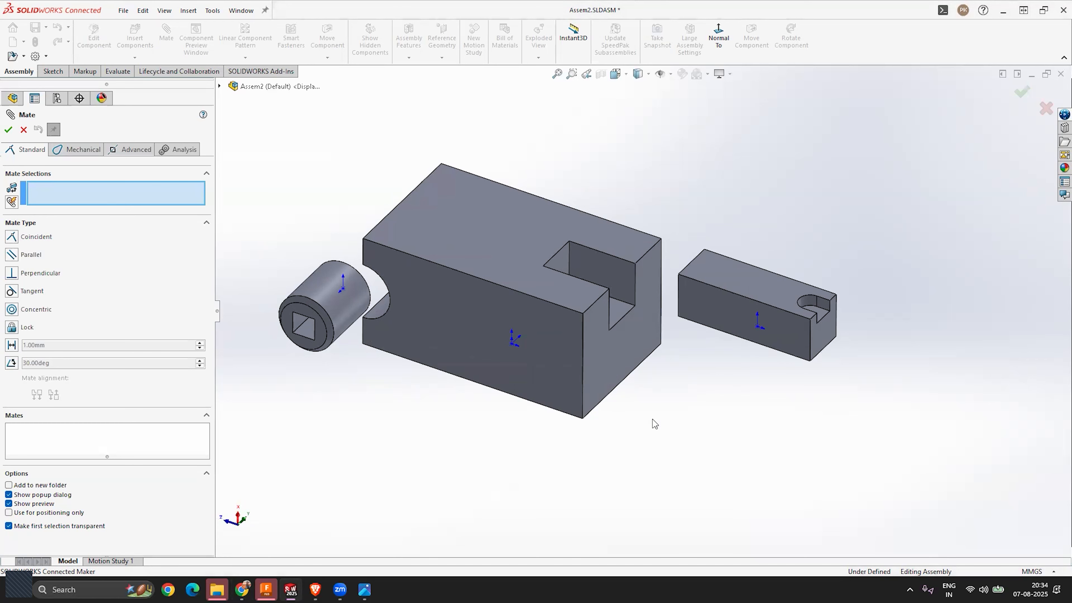
{"action": "middle_click_drag", "start_coordinate": [679, 324], "coordinate": [716, 380]}
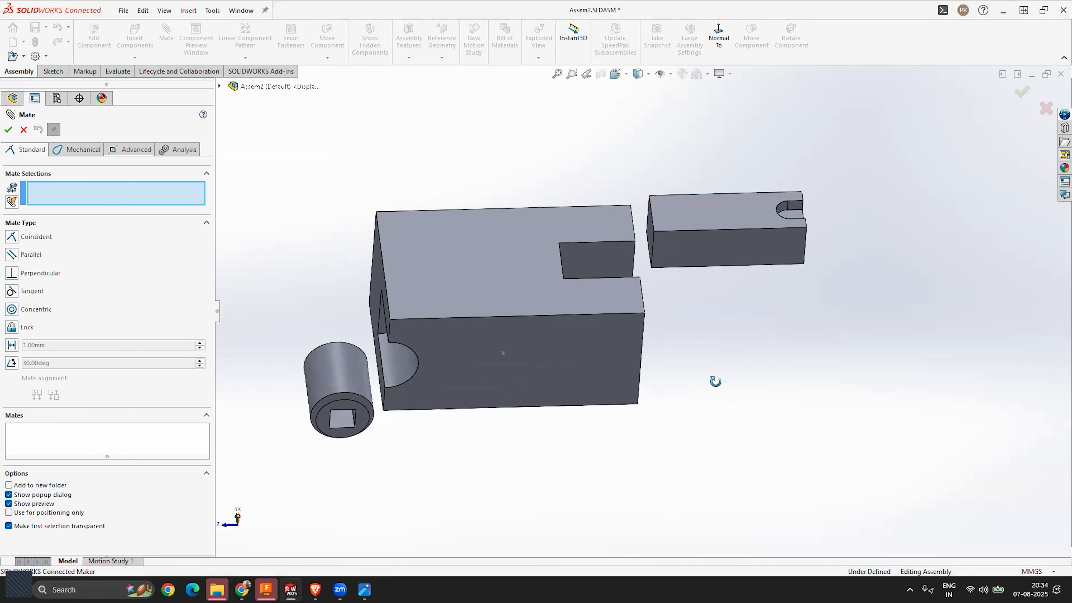
{"action": "scroll", "coordinate": [628, 256], "scroll_direction": "down", "scroll_amount": 2}
{"action": "scroll", "coordinate": [628, 258], "scroll_direction": "down", "scroll_amount": 2}
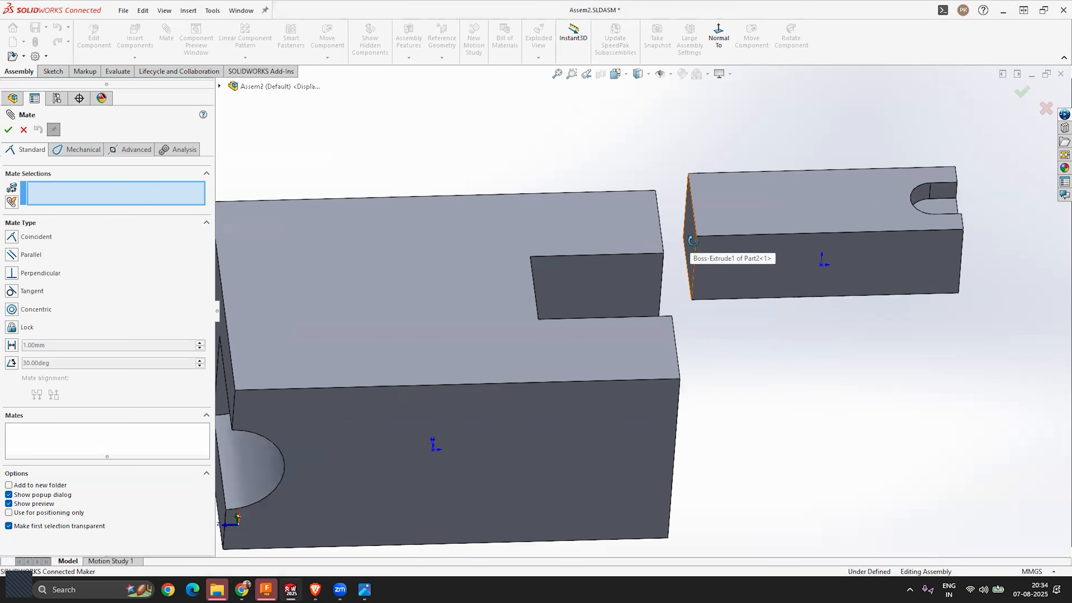
{"action": "middle_click_drag", "start_coordinate": [691, 243], "coordinate": [674, 225]}
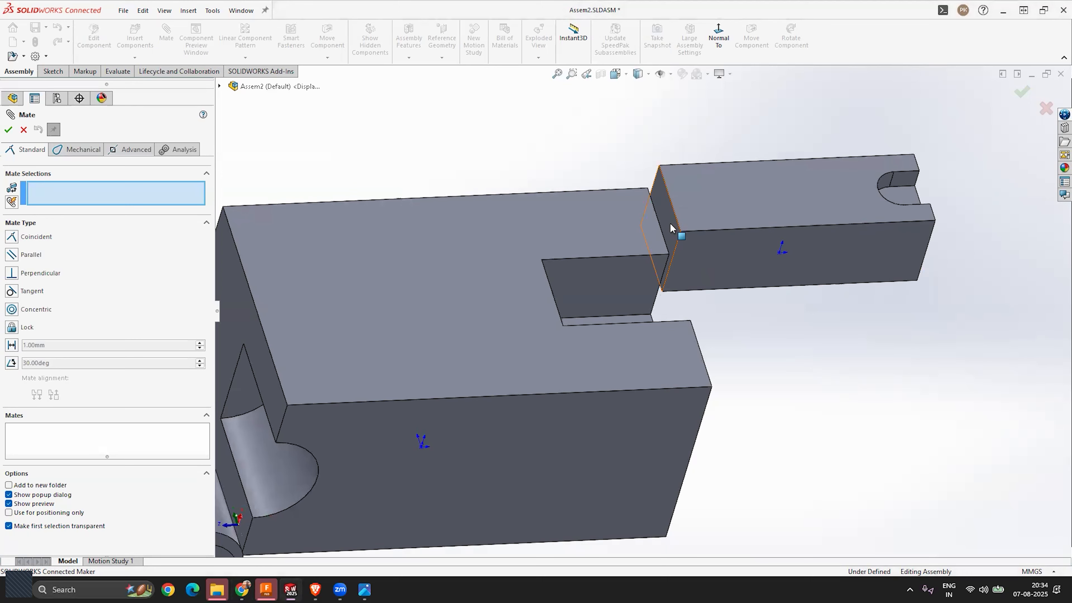
{"action": "middle_click_drag", "start_coordinate": [682, 304], "coordinate": [738, 173]}
{"action": "left_click", "coordinate": [733, 134]}
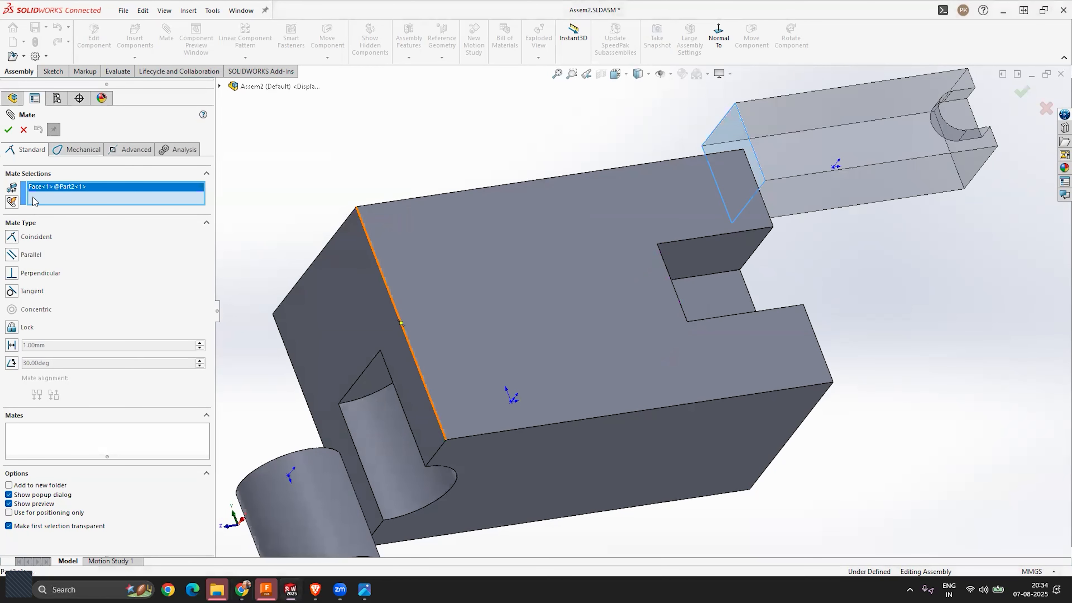
{"action": "middle_click_drag", "start_coordinate": [725, 229], "coordinate": [688, 224]}
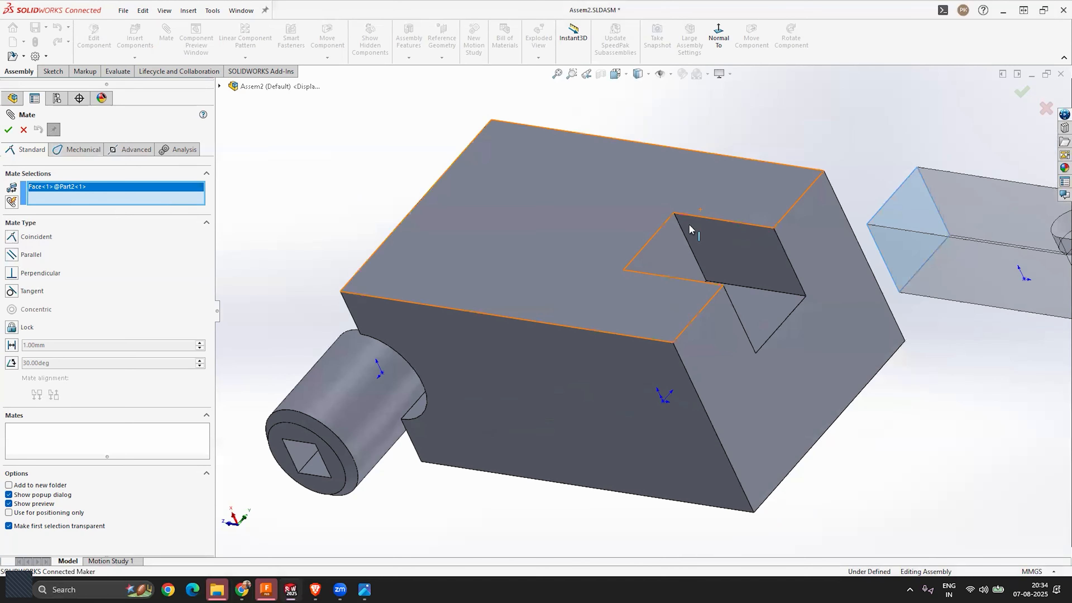
{"action": "left_click", "coordinate": [667, 246]}
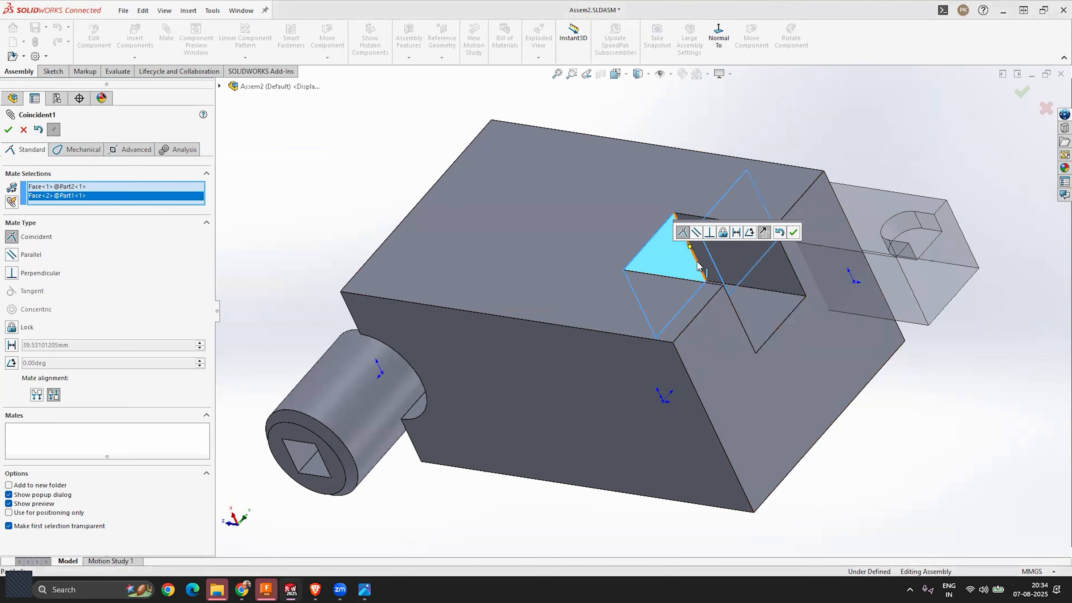
{"action": "left_click", "coordinate": [793, 233]}
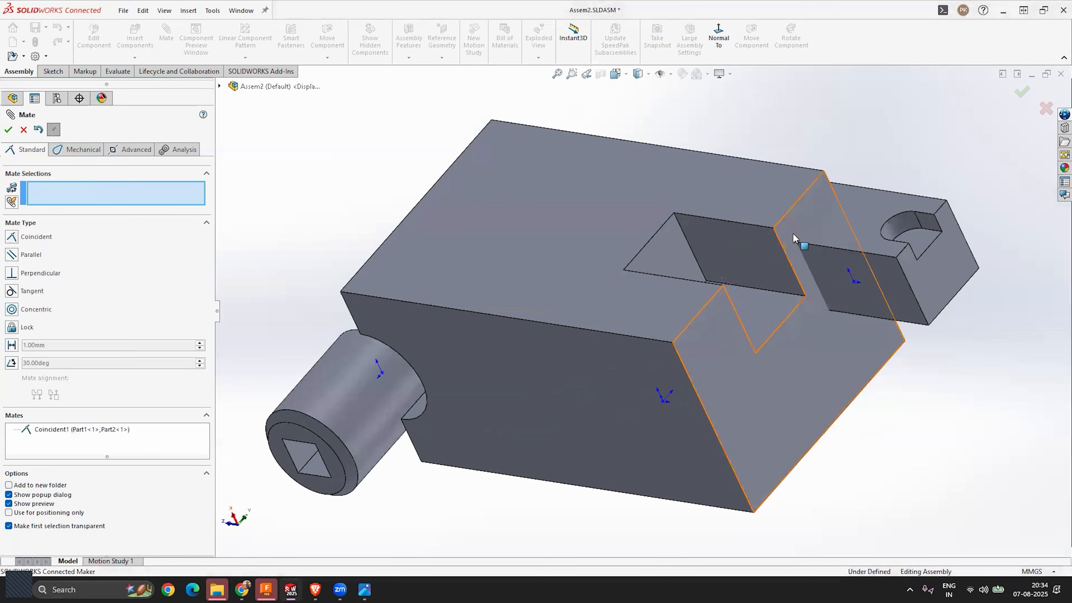
Step: Move Part2 around against the slot's end wall to test its remaining freedom of movement
{"action": "middle_click_drag", "start_coordinate": [832, 291], "coordinate": [731, 449]}
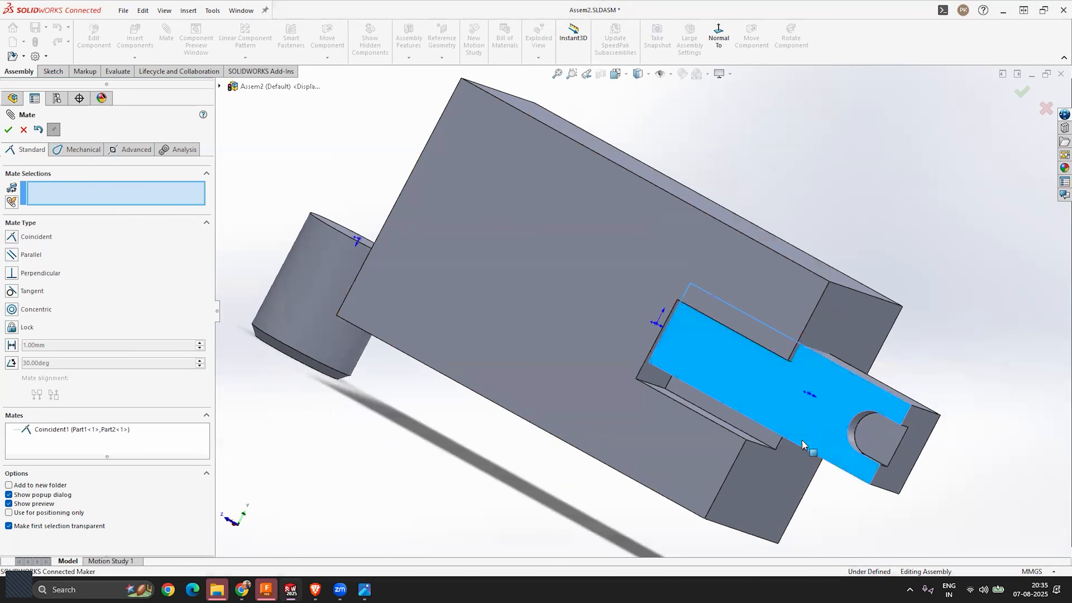
{"action": "scroll", "coordinate": [837, 227], "scroll_direction": "up", "scroll_amount": 3}
{"action": "middle_click_drag", "start_coordinate": [837, 227], "coordinate": [762, 335]}
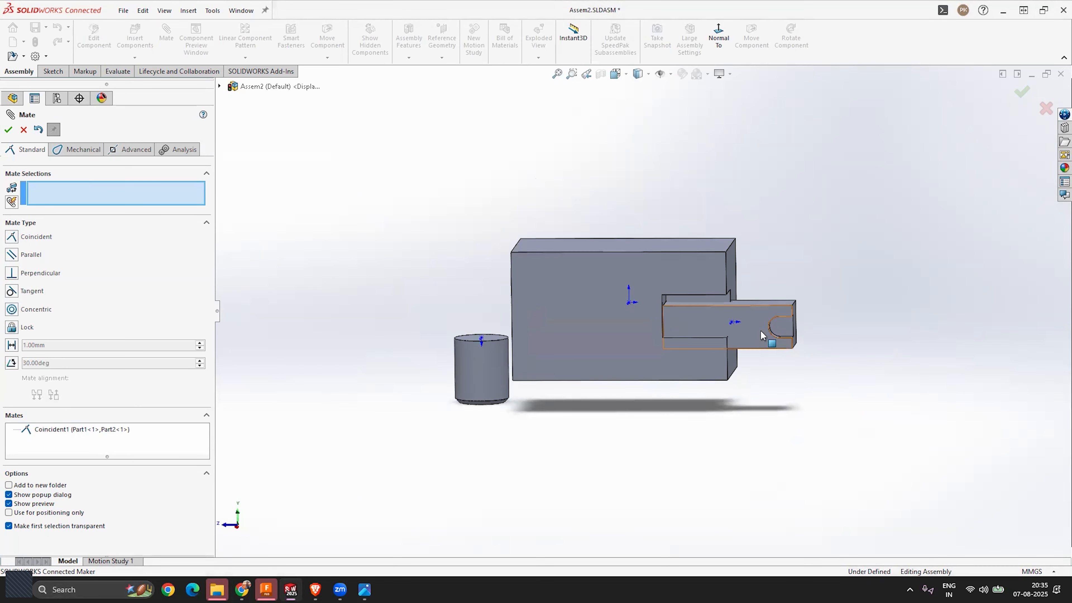
{"action": "left_click_drag", "start_coordinate": [769, 299], "coordinate": [904, 168]}
{"action": "middle_click_drag", "start_coordinate": [904, 168], "coordinate": [803, 362]}
{"action": "left_click_drag", "start_coordinate": [871, 426], "coordinate": [667, 102]}
{"action": "middle_click_drag", "start_coordinate": [667, 102], "coordinate": [702, 253]}
{"action": "scroll", "coordinate": [705, 255], "scroll_direction": "up", "scroll_amount": 4}
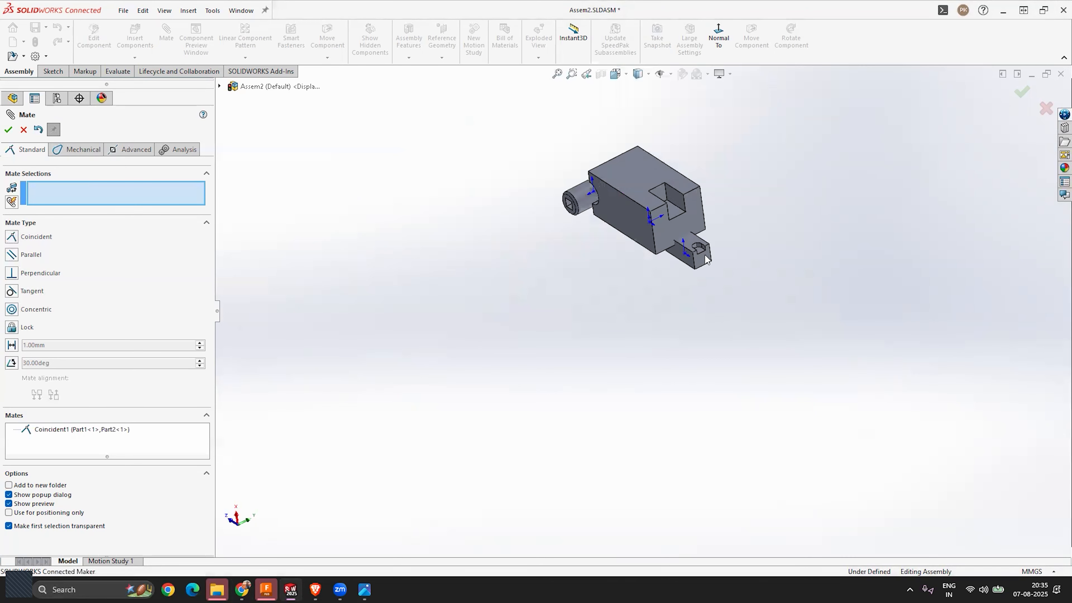
{"action": "scroll", "coordinate": [669, 201], "scroll_direction": "down", "scroll_amount": 6}
{"action": "left_click_drag", "start_coordinate": [709, 400], "coordinate": [723, 290]}
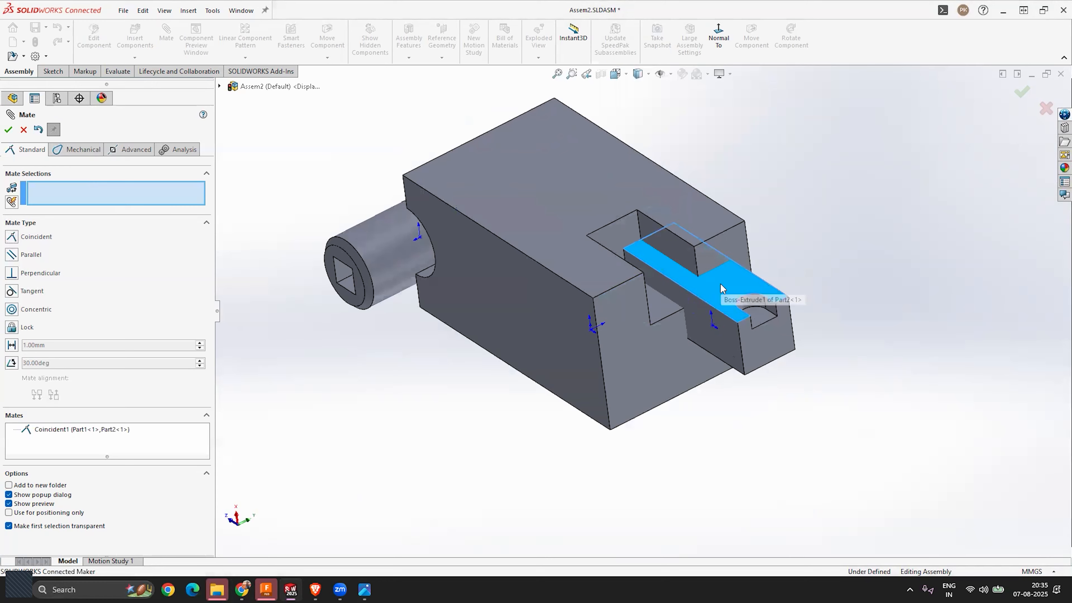
{"action": "scroll", "coordinate": [610, 237], "scroll_direction": "down", "scroll_amount": 5}
{"action": "scroll", "coordinate": [636, 241], "scroll_direction": "up", "scroll_amount": 6}
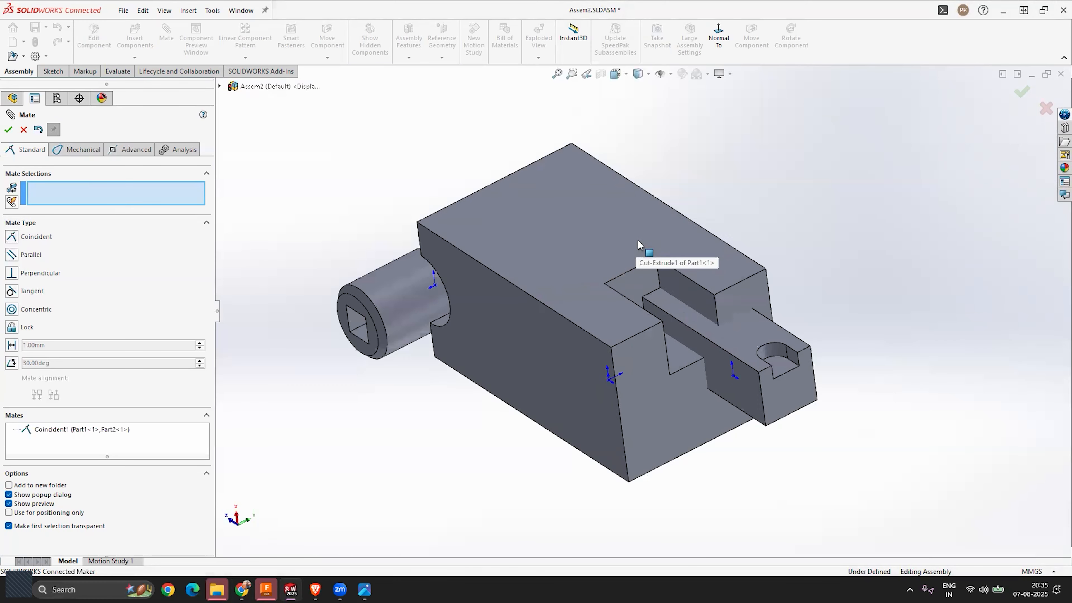
{"action": "left_click", "coordinate": [645, 296]}
{"action": "left_click_drag", "start_coordinate": [645, 296], "coordinate": [662, 314]}
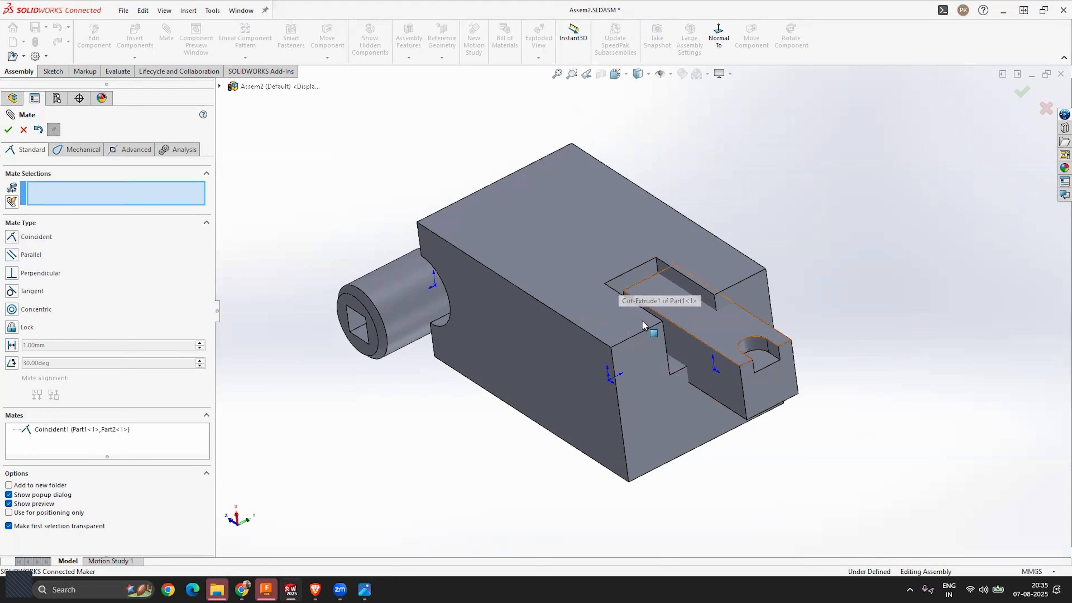
Step: Close the Mate command and examine how Part2 is offset from the slot's upper edges and side walls
{"action": "scroll", "coordinate": [629, 278], "scroll_direction": "down", "scroll_amount": 2}
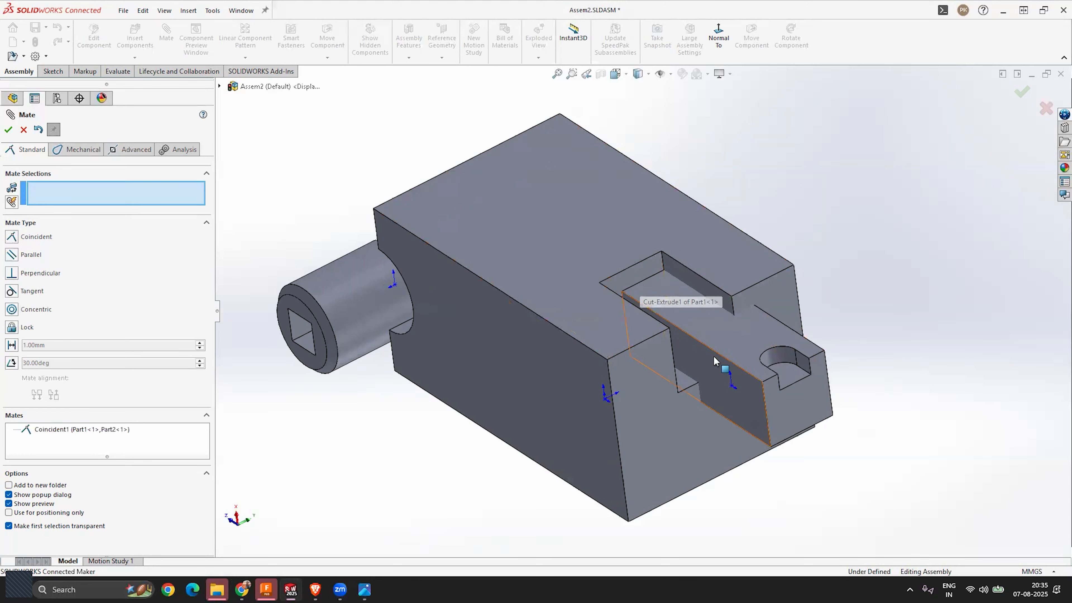
{"action": "scroll", "coordinate": [705, 372], "scroll_direction": "down", "scroll_amount": 3}
{"action": "middle_click_drag", "start_coordinate": [670, 295], "coordinate": [695, 330]}
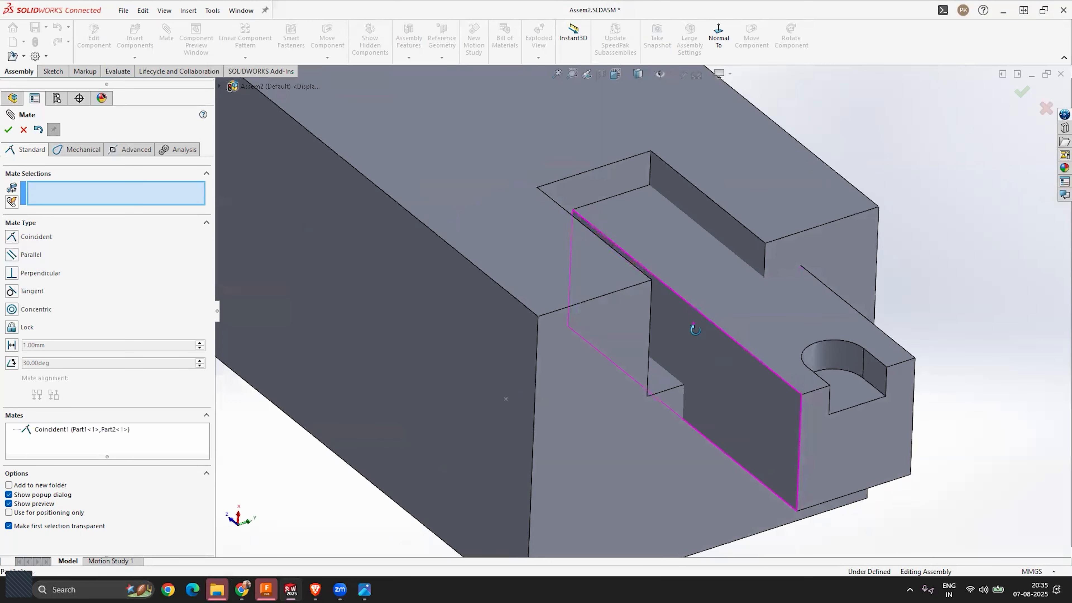
{"action": "left_click", "coordinate": [685, 337]}
{"action": "key", "text": "Escape"}
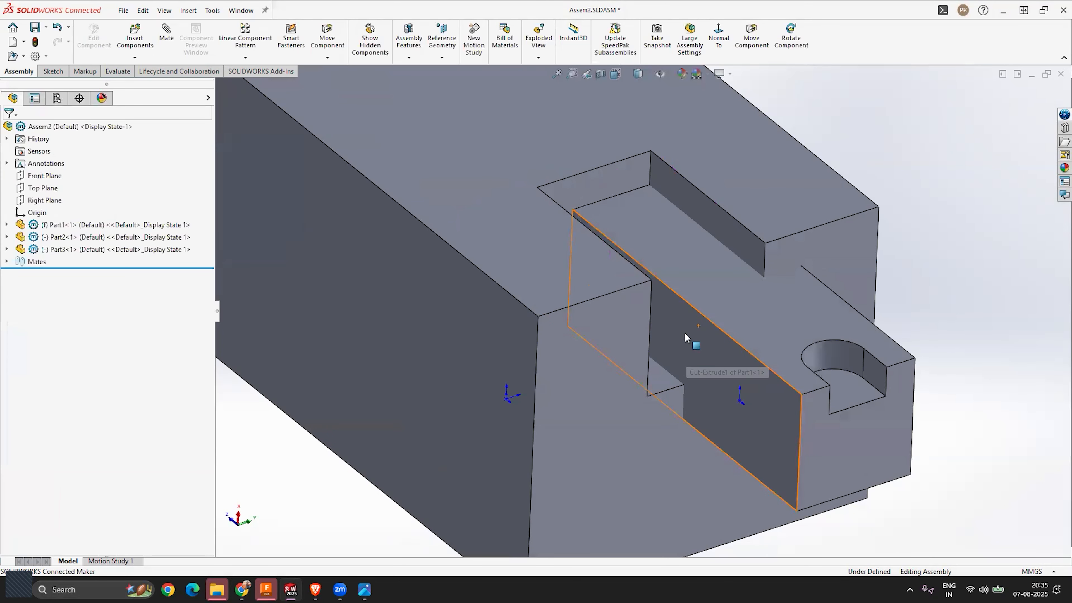
{"action": "middle_click_drag", "start_coordinate": [688, 372], "coordinate": [676, 288]}
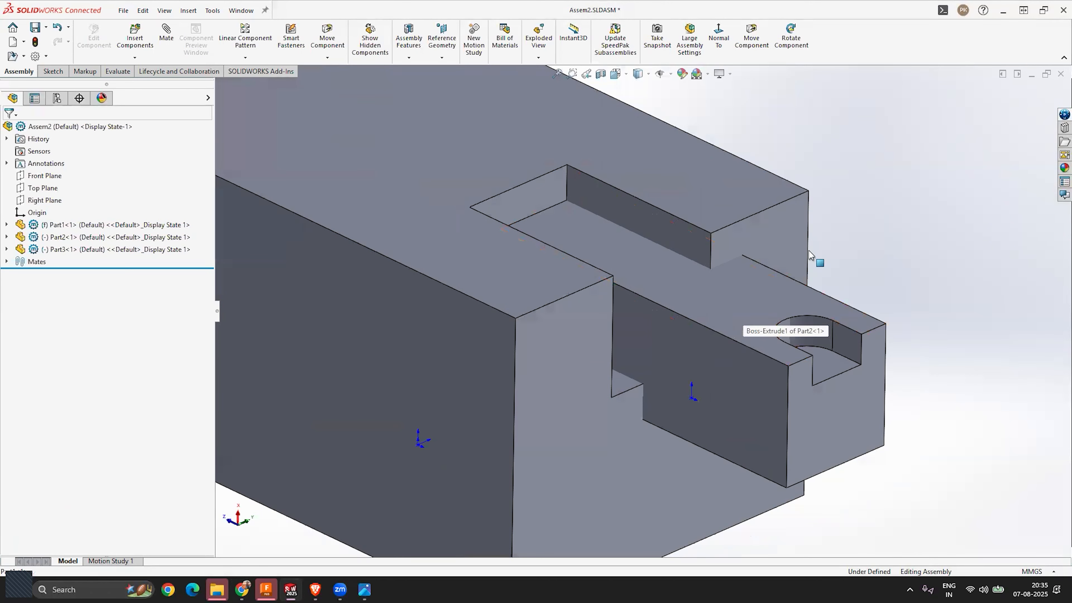
Step: Add a Coincident mate between Part1's top face and Part2's top face to make them flush
{"action": "left_click", "coordinate": [163, 46]}
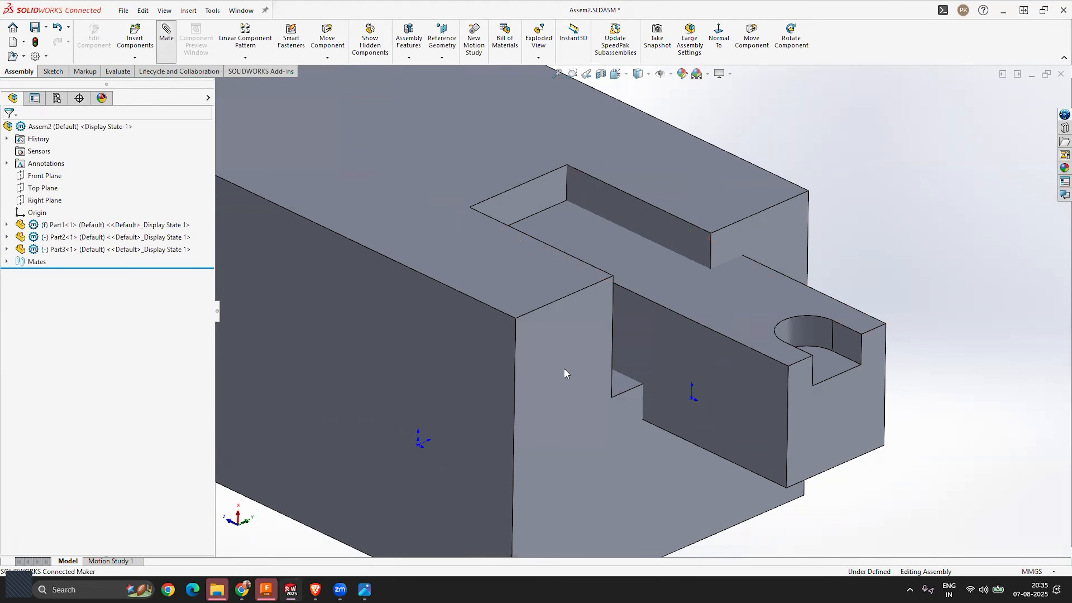
{"action": "left_click", "coordinate": [479, 254]}
{"action": "left_click", "coordinate": [666, 277]}
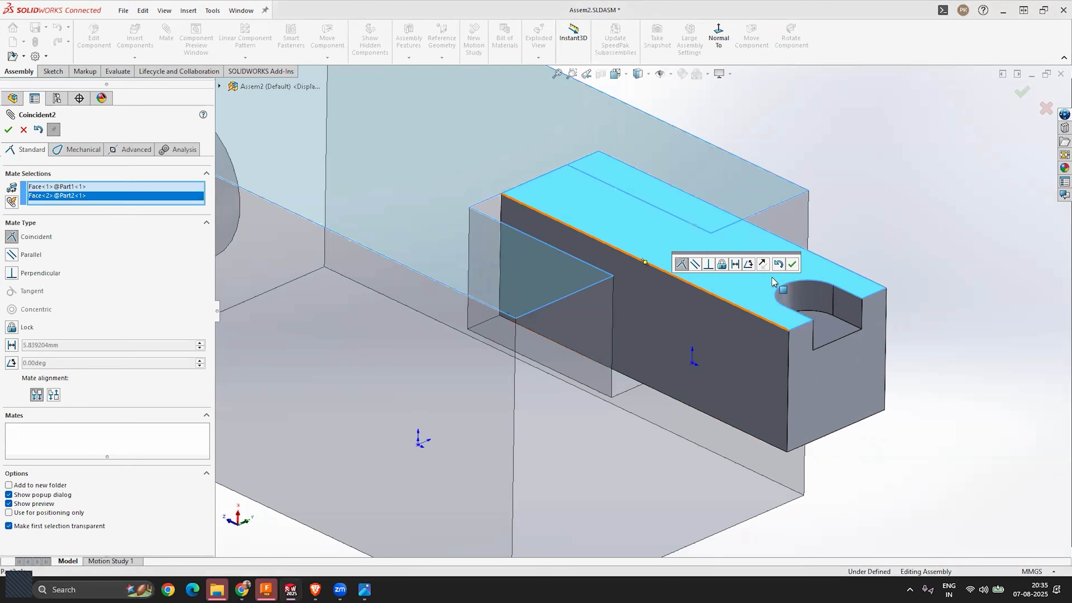
{"action": "left_click", "coordinate": [792, 267]}
Step: Add a Coincident mate between Part2's long side face and the adjacent side wall of Part1's slot
{"action": "mouse_move", "coordinate": [634, 314]}
{"action": "middle_mouse_down"}
{"action": "mouse_move", "coordinate": [882, 185]}
{"action": "mouse_move", "coordinate": [761, 233]}
{"action": "mouse_move", "coordinate": [651, 301]}
{"action": "middle_mouse_up"}
{"action": "left_click_drag", "start_coordinate": [579, 310], "coordinate": [619, 329]}
{"action": "mouse_move", "coordinate": [618, 325]}
{"action": "middle_mouse_down"}
{"action": "mouse_move", "coordinate": [555, 286]}
{"action": "mouse_move", "coordinate": [541, 325]}
{"action": "mouse_move", "coordinate": [609, 324]}
{"action": "middle_mouse_up"}
{"action": "middle_click_drag", "start_coordinate": [620, 285], "coordinate": [533, 305]}
{"action": "left_click", "coordinate": [544, 299]}
{"action": "left_click", "coordinate": [424, 291]}
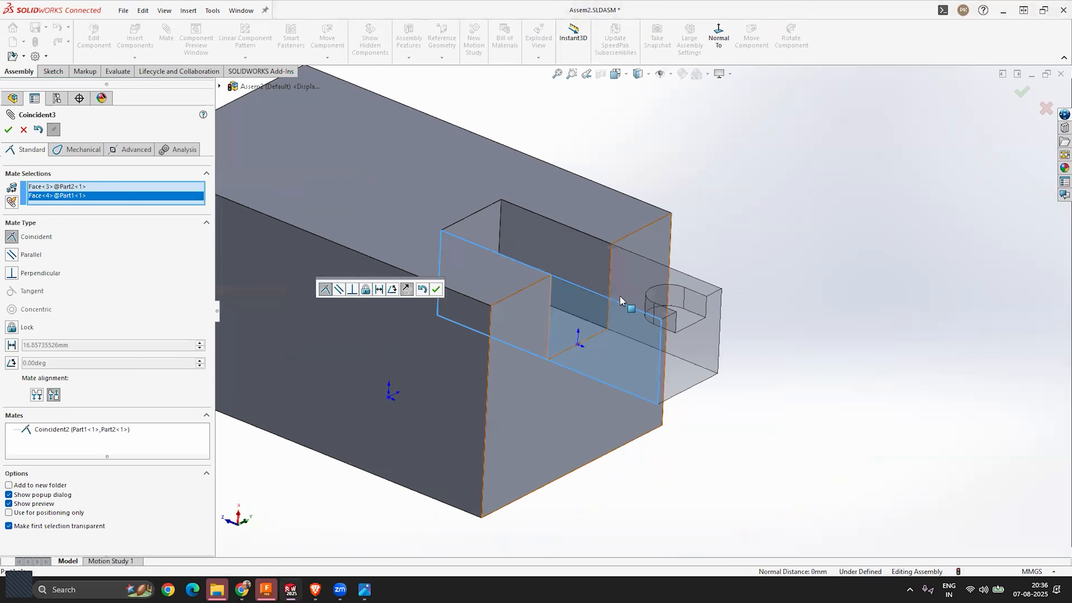
{"action": "left_click", "coordinate": [8, 129]}
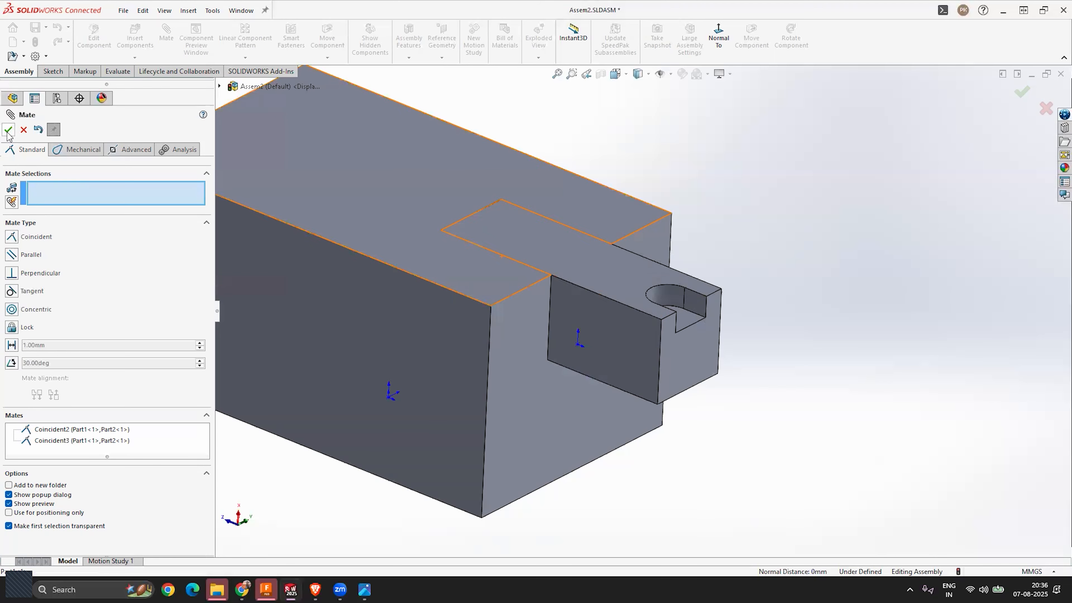
Step: Finish the Mate command and expand the list of the assembly's mates
{"action": "mouse_move", "coordinate": [597, 465]}
{"action": "middle_mouse_down"}
{"action": "mouse_move", "coordinate": [603, 325]}
{"action": "mouse_move", "coordinate": [594, 453]}
{"action": "middle_mouse_up"}
{"action": "scroll", "coordinate": [559, 275], "scroll_direction": "down", "scroll_amount": 4}
{"action": "middle_click_drag", "start_coordinate": [574, 279], "coordinate": [574, 316]}
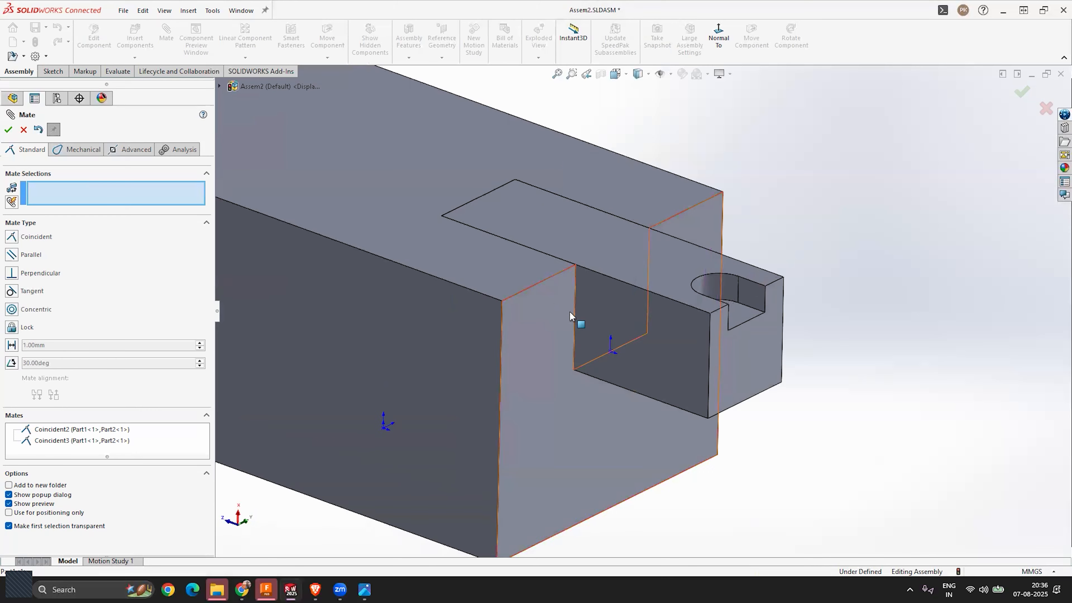
{"action": "scroll", "coordinate": [445, 311], "scroll_direction": "up", "scroll_amount": 5}
{"action": "scroll", "coordinate": [428, 343], "scroll_direction": "down", "scroll_amount": 5}
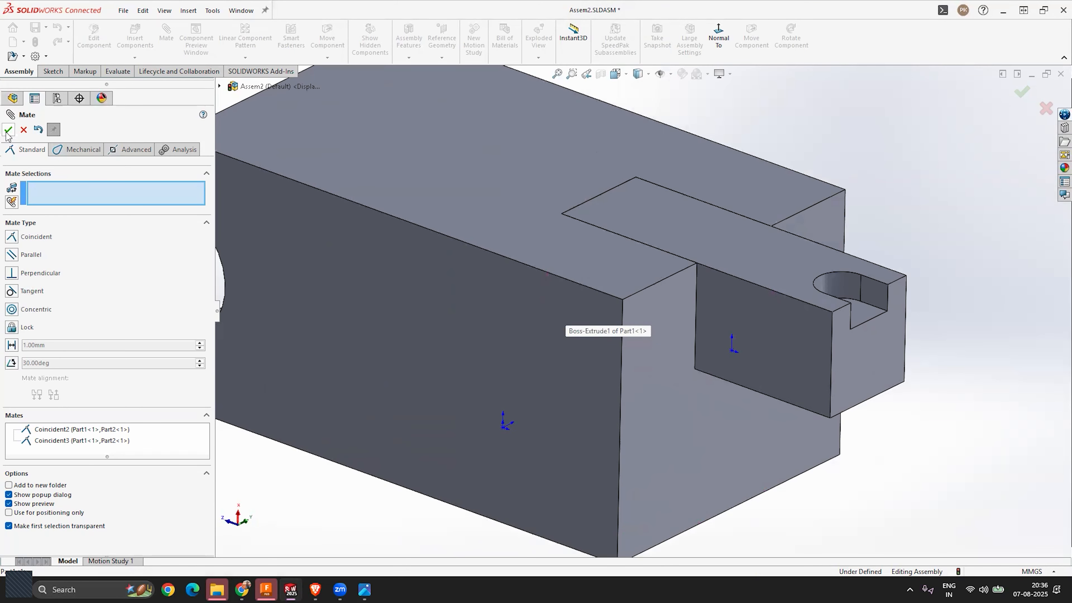
{"action": "left_click", "coordinate": [8, 130]}
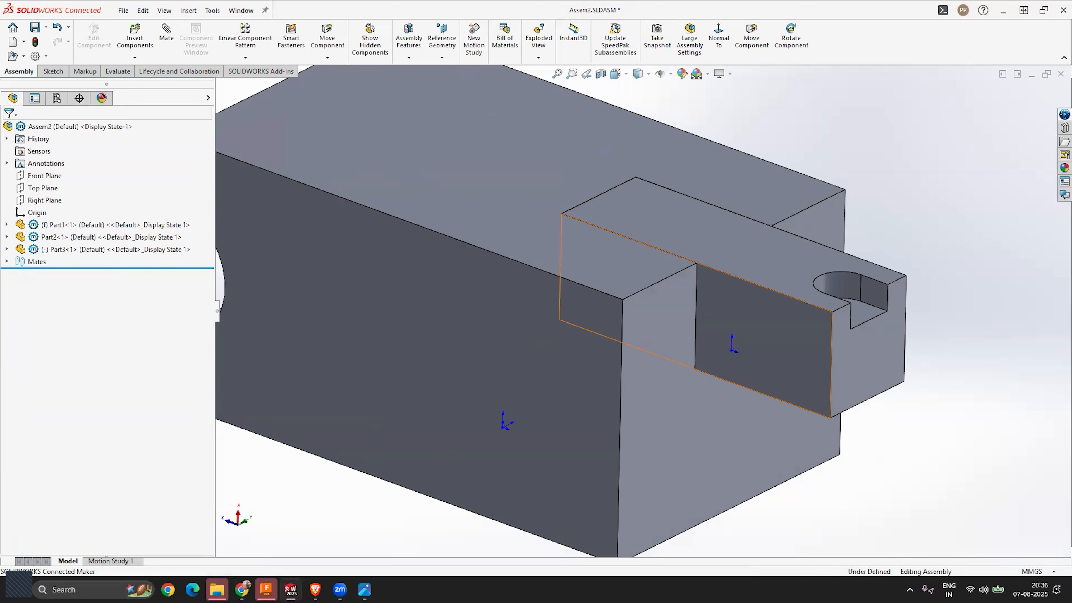
{"action": "left_click", "coordinate": [6, 262]}
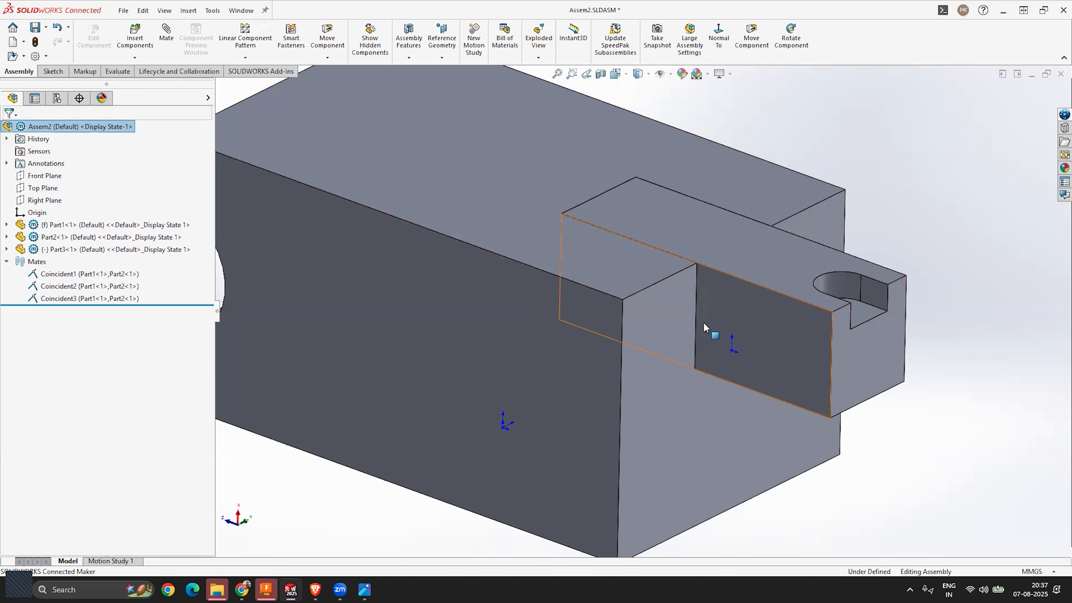
Step: Add a Concentric mate between Part3's cylindrical face and the curved face of Part1's rounded pocket
{"action": "key", "text": "f"}
{"action": "middle_click_drag", "start_coordinate": [695, 334], "coordinate": [633, 299]}
{"action": "scroll", "coordinate": [630, 297], "scroll_direction": "down", "scroll_amount": 1}
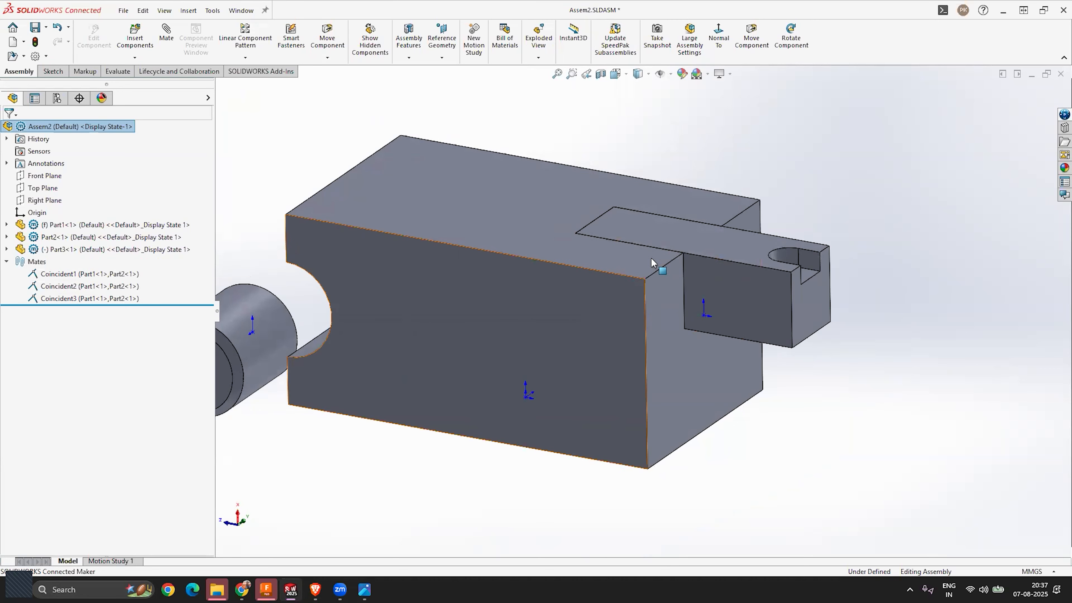
{"action": "middle_click_drag", "start_coordinate": [563, 297], "coordinate": [585, 326]}
{"action": "scroll", "coordinate": [586, 326], "scroll_direction": "down", "scroll_amount": 3}
{"action": "scroll", "coordinate": [585, 322], "scroll_direction": "up", "scroll_amount": 1}
{"action": "middle_click_drag", "start_coordinate": [401, 340], "coordinate": [426, 386]}
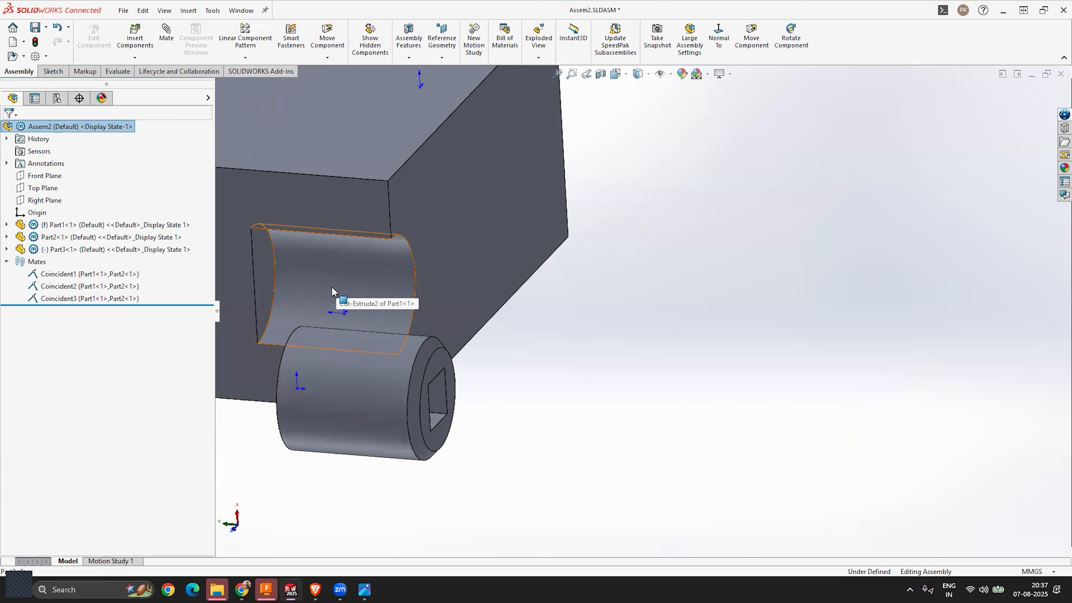
{"action": "scroll", "coordinate": [333, 291], "scroll_direction": "up", "scroll_amount": 5}
{"action": "scroll", "coordinate": [589, 215], "scroll_direction": "down", "scroll_amount": 4}
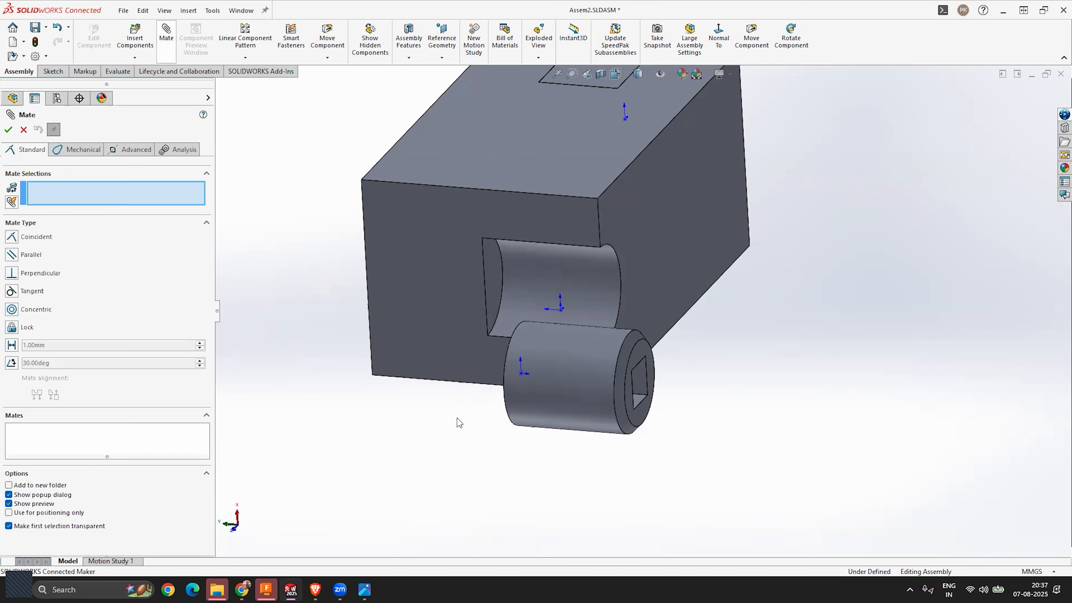
{"action": "left_click", "coordinate": [546, 376]}
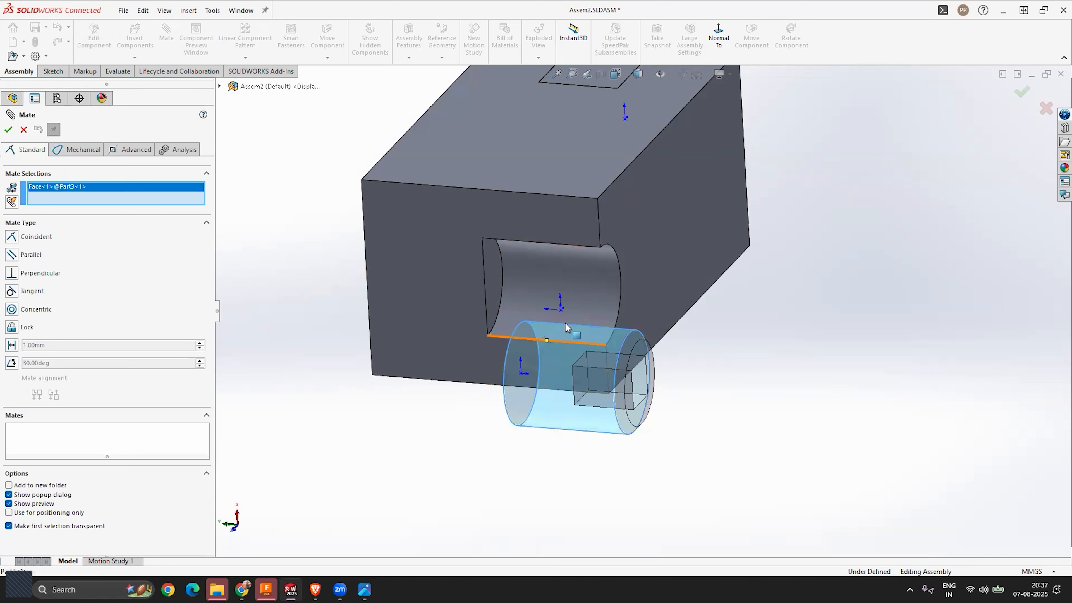
{"action": "left_click", "coordinate": [562, 316]}
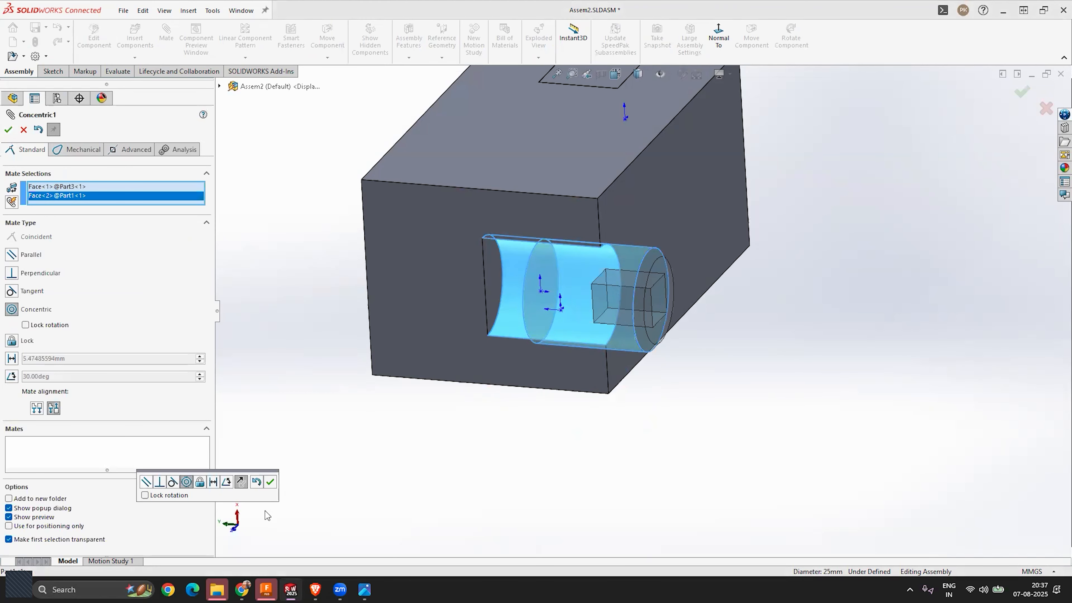
{"action": "left_click", "coordinate": [272, 483]}
Step: Add a Coincident mate between Part3's flat inner end face and the flat end wall of Part1's rounded pocket
{"action": "middle_click_drag", "start_coordinate": [432, 391], "coordinate": [355, 360]}
{"action": "scroll", "coordinate": [825, 324], "scroll_direction": "up", "scroll_amount": 3}
{"action": "scroll", "coordinate": [469, 306], "scroll_direction": "down", "scroll_amount": 7}
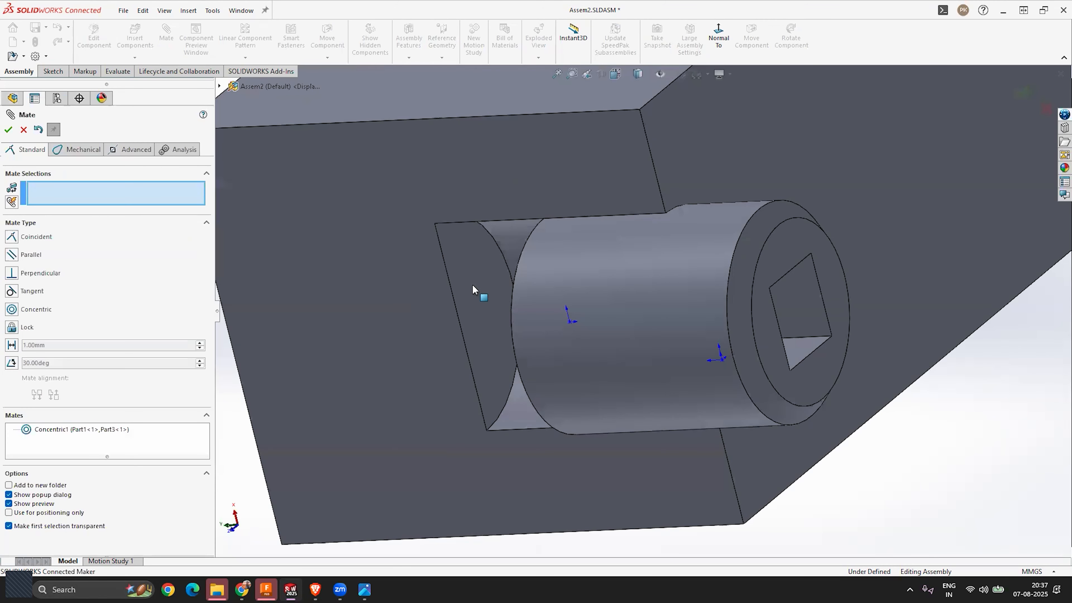
{"action": "scroll", "coordinate": [474, 285], "scroll_direction": "up", "scroll_amount": 3}
{"action": "middle_click_drag", "start_coordinate": [473, 285], "coordinate": [2, 152]}
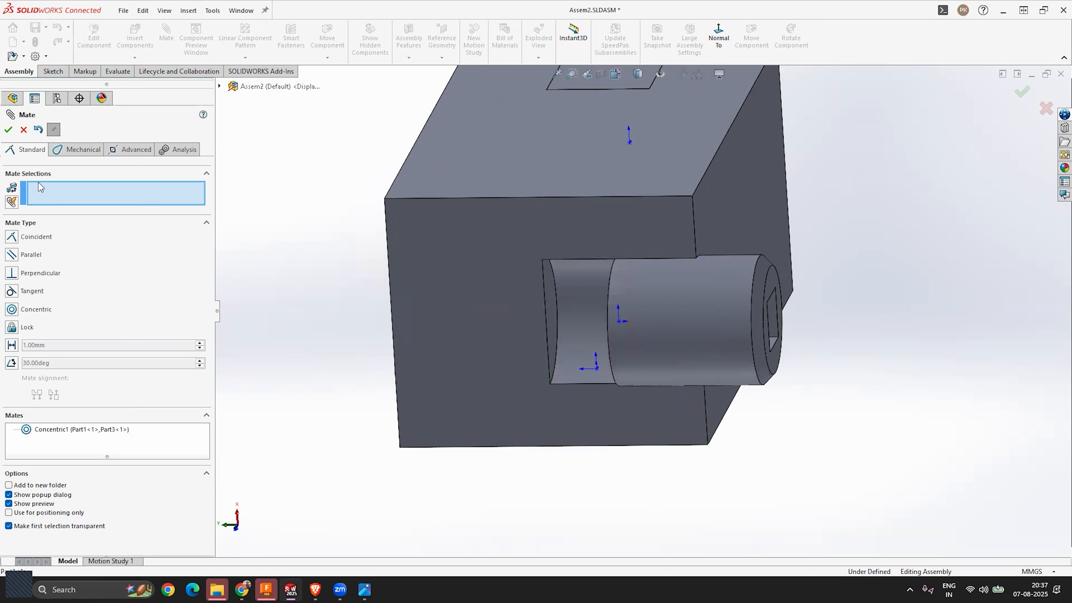
{"action": "middle_click_drag", "start_coordinate": [594, 321], "coordinate": [655, 314]}
{"action": "left_click", "coordinate": [656, 316]}
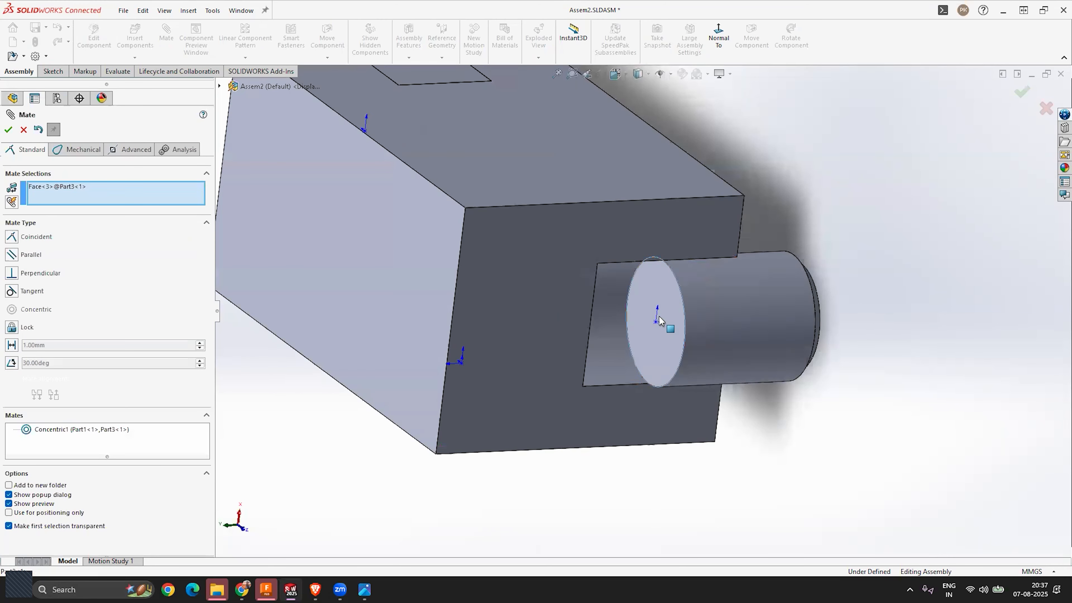
{"action": "middle_click_drag", "start_coordinate": [595, 340], "coordinate": [547, 319]}
{"action": "left_click", "coordinate": [547, 319]}
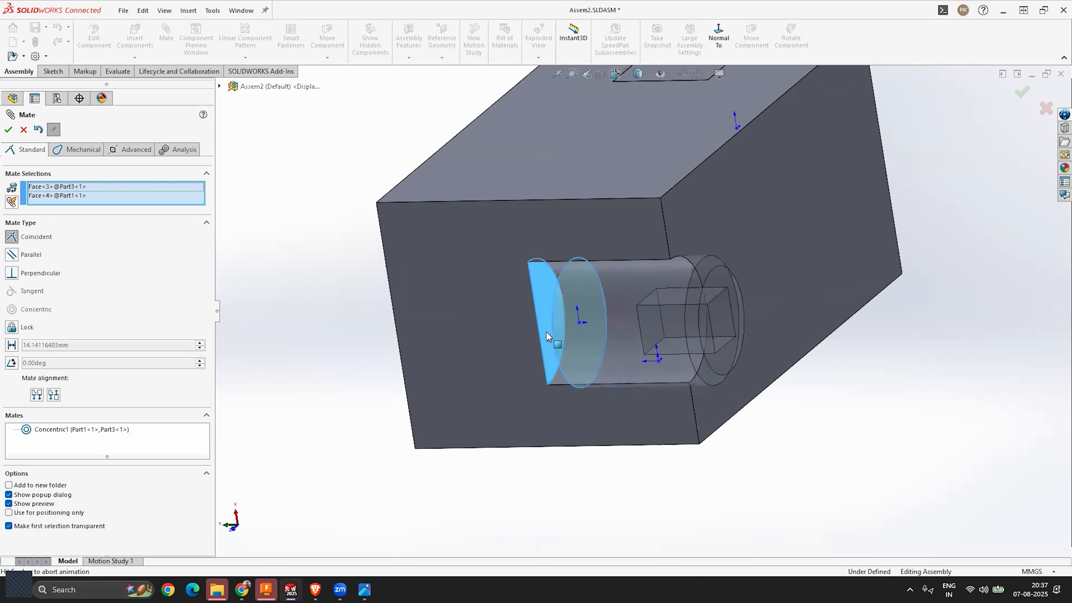
{"action": "left_click", "coordinate": [8, 130]}
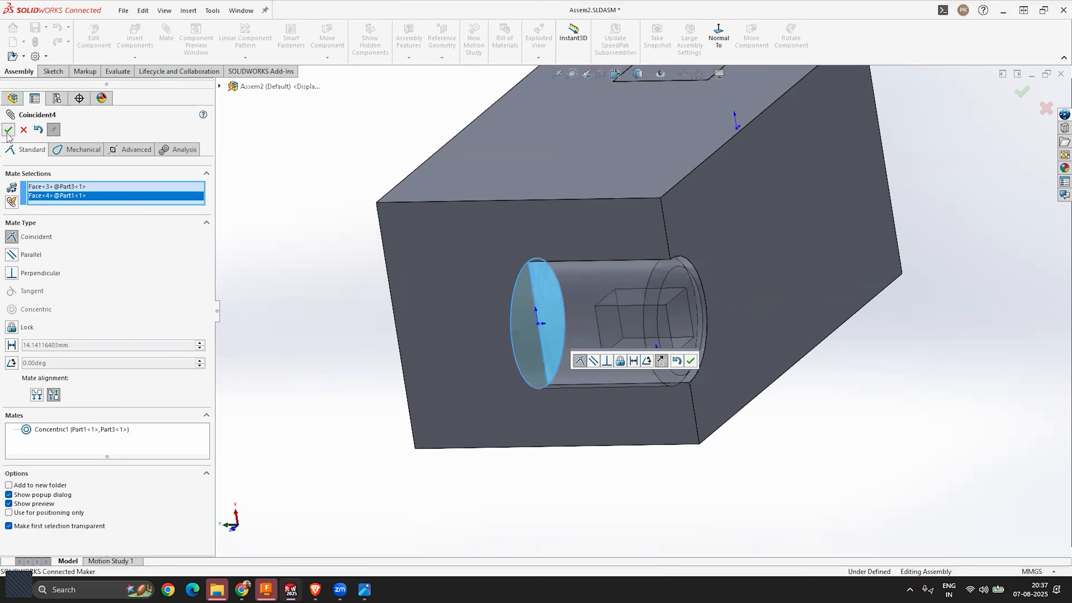
Step: Check Part3's seating in Part1's pocket and finish the Mate command
{"action": "middle_click_drag", "start_coordinate": [508, 364], "coordinate": [540, 429]}
{"action": "scroll", "coordinate": [598, 422], "scroll_direction": "up", "scroll_amount": 3}
{"action": "middle_click_drag", "start_coordinate": [608, 416], "coordinate": [671, 387]}
{"action": "scroll", "coordinate": [526, 412], "scroll_direction": "up", "scroll_amount": 2}
{"action": "scroll", "coordinate": [814, 281], "scroll_direction": "down", "scroll_amount": 3}
{"action": "middle_click_drag", "start_coordinate": [620, 317], "coordinate": [523, 327]}
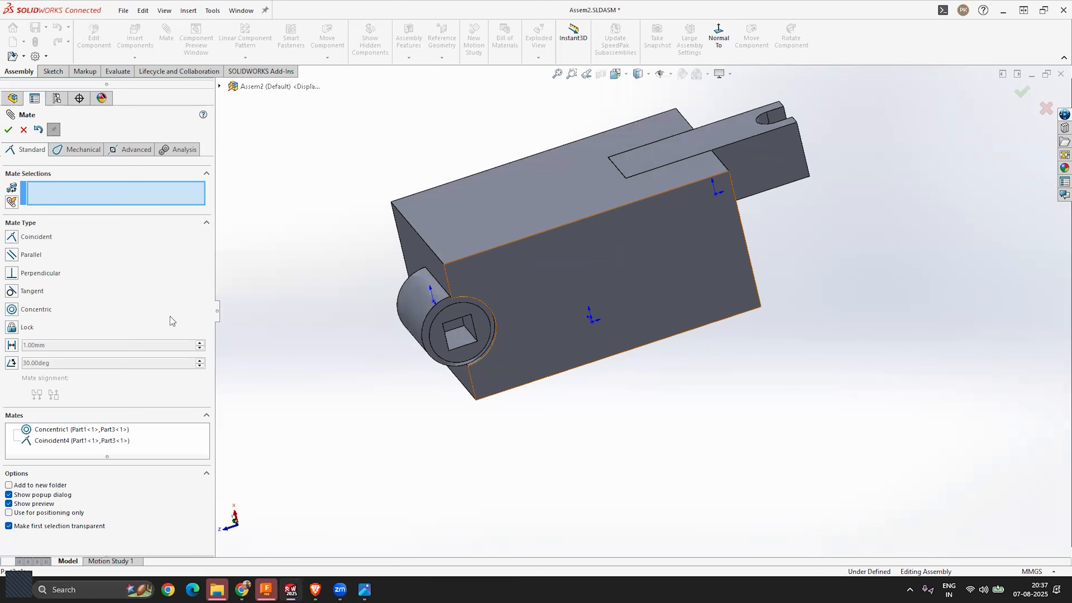
{"action": "left_click", "coordinate": [8, 131]}
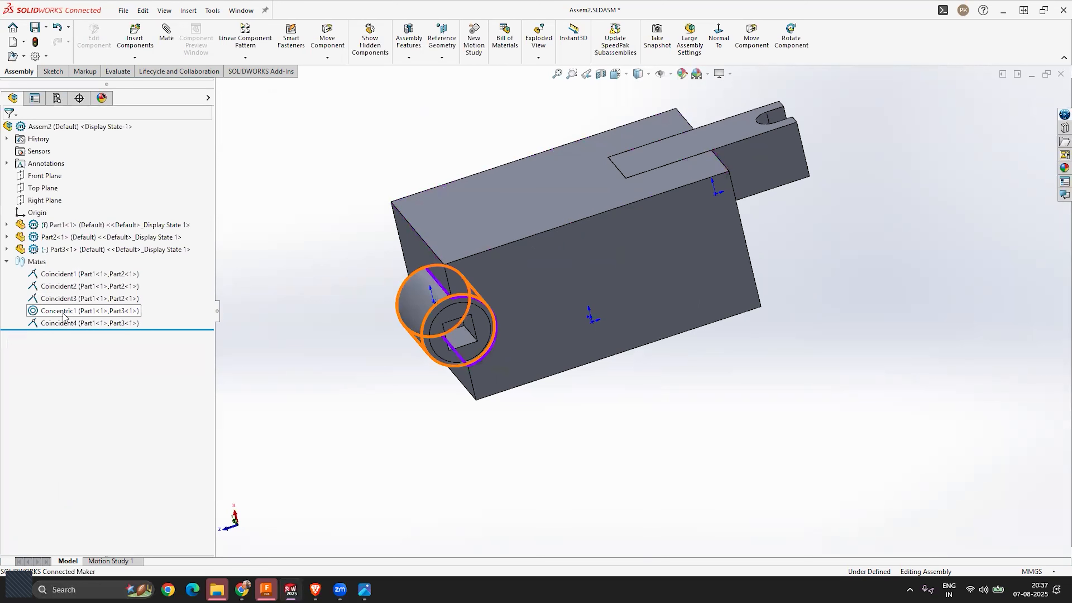
Step: Highlight the Concentric and Coincident mates between Part1 and Part3 and examine the faces they join
{"action": "left_click", "coordinate": [63, 313]}
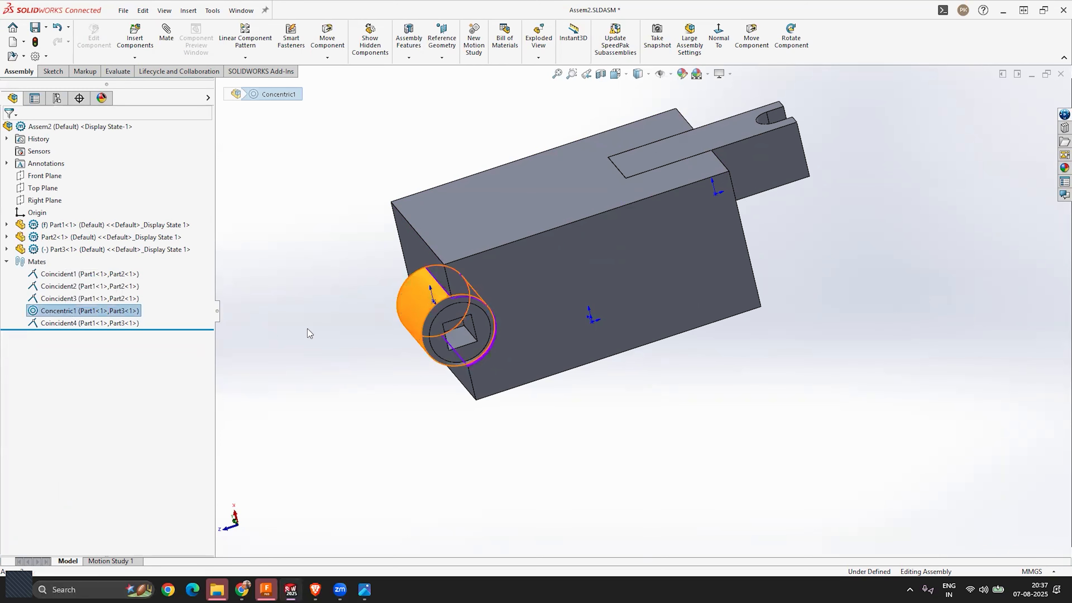
{"action": "scroll", "coordinate": [438, 303], "scroll_direction": "down", "scroll_amount": 3}
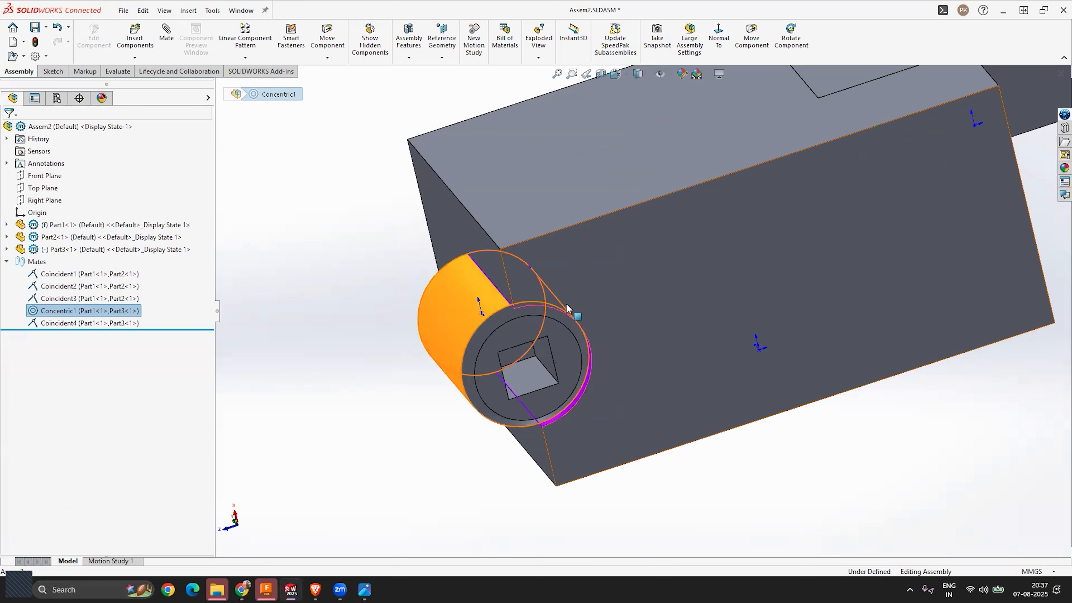
{"action": "left_click", "coordinate": [74, 341]}
{"action": "left_click", "coordinate": [79, 327]}
{"action": "middle_click_drag", "start_coordinate": [395, 389], "coordinate": [505, 359]}
{"action": "key", "text": "Escape"}
{"action": "middle_click_drag", "start_coordinate": [436, 341], "coordinate": [379, 321]}
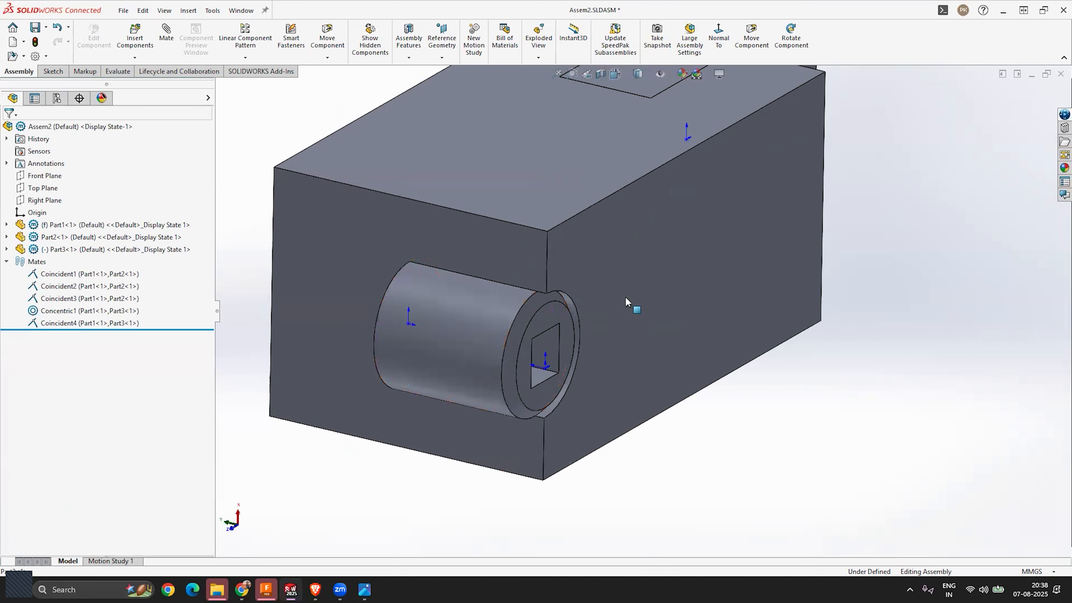
{"action": "scroll", "coordinate": [568, 345], "scroll_direction": "up", "scroll_amount": 3}
{"action": "middle_click_drag", "start_coordinate": [625, 333], "coordinate": [662, 443]}
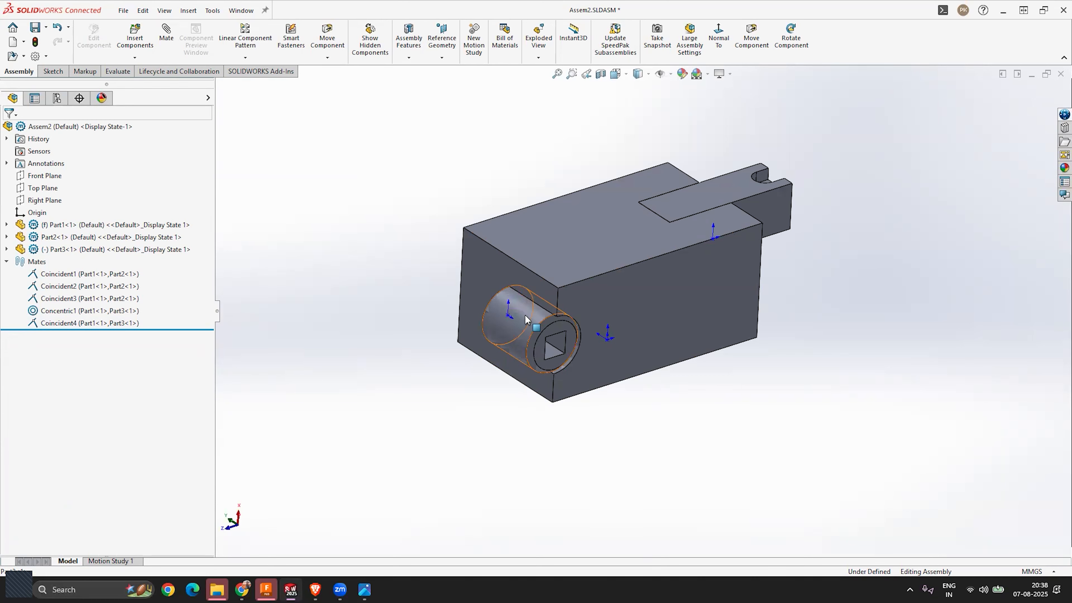
{"action": "scroll", "coordinate": [527, 320], "scroll_direction": "down", "scroll_amount": 2}
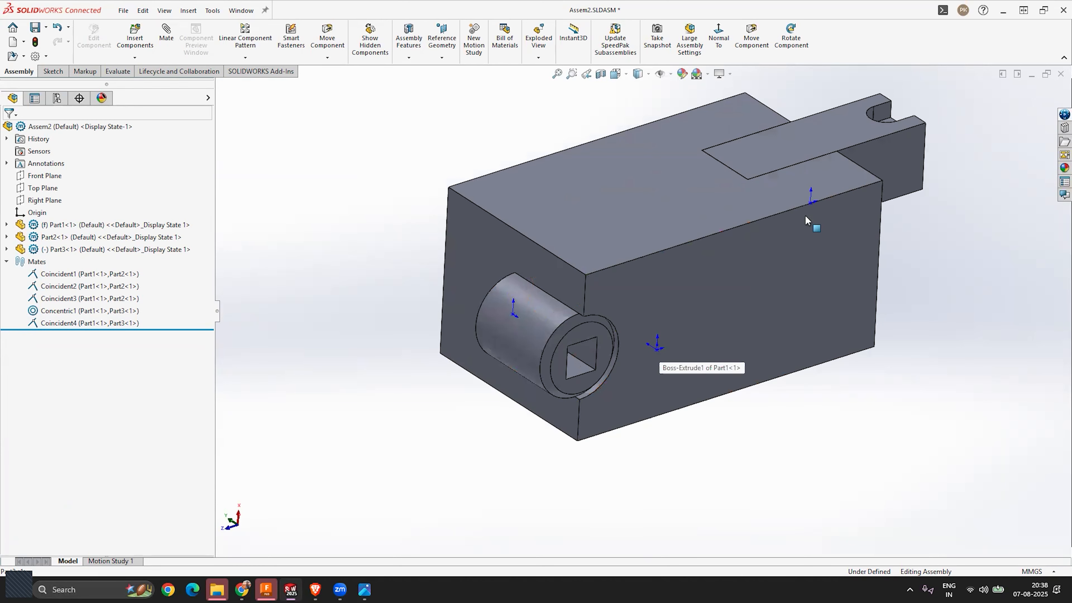
Step: Hide the origins of the assembly and its parts in the graphics view
{"action": "left_click", "coordinate": [661, 74]}
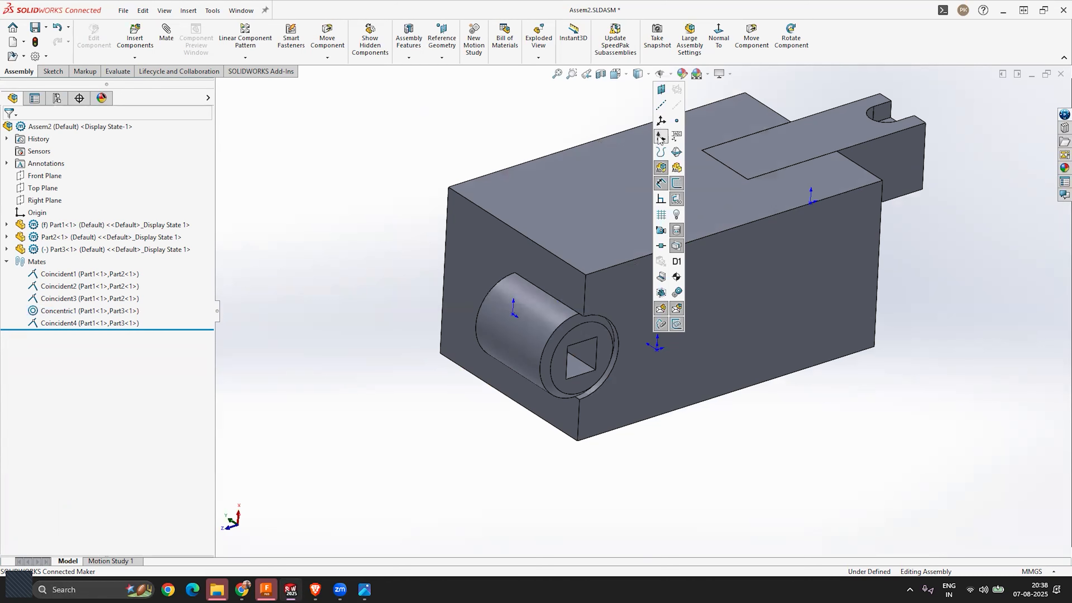
{"action": "left_click", "coordinate": [766, 438]}
{"action": "scroll", "coordinate": [766, 439], "scroll_direction": "up", "scroll_amount": 4}
{"action": "scroll", "coordinate": [674, 323], "scroll_direction": "down", "scroll_amount": 4}
{"action": "middle_click_drag", "start_coordinate": [674, 323], "coordinate": [729, 359]}
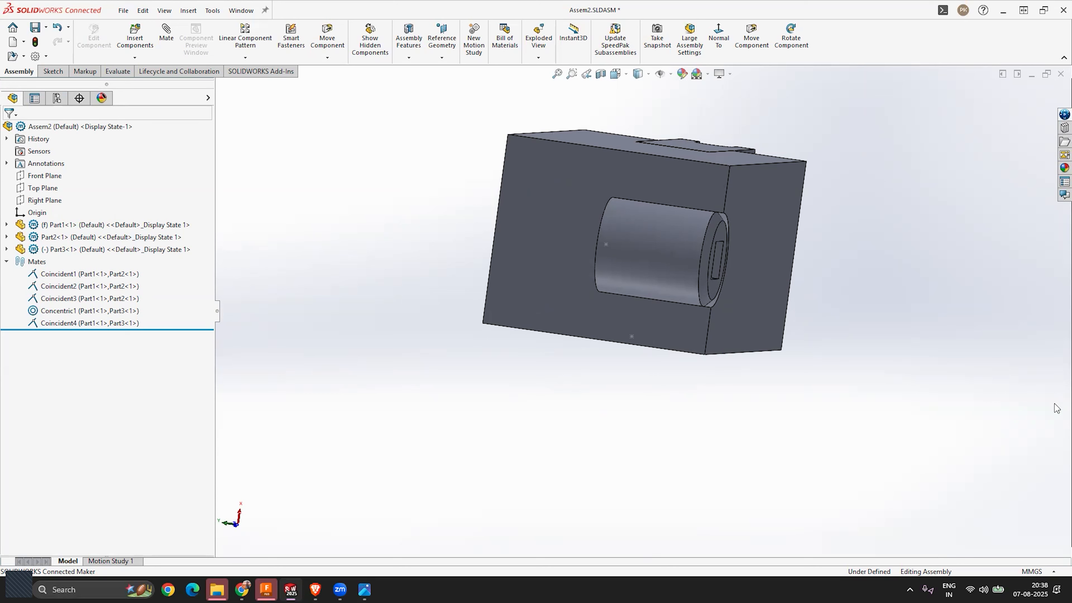
Step: Rotate Part3 about its axis inside Part1's pocket to test its remaining freedom
{"action": "middle_click_drag", "start_coordinate": [717, 257], "coordinate": [658, 391]}
{"action": "scroll", "coordinate": [679, 312], "scroll_direction": "up", "scroll_amount": 2}
{"action": "scroll", "coordinate": [592, 312], "scroll_direction": "down", "scroll_amount": 2}
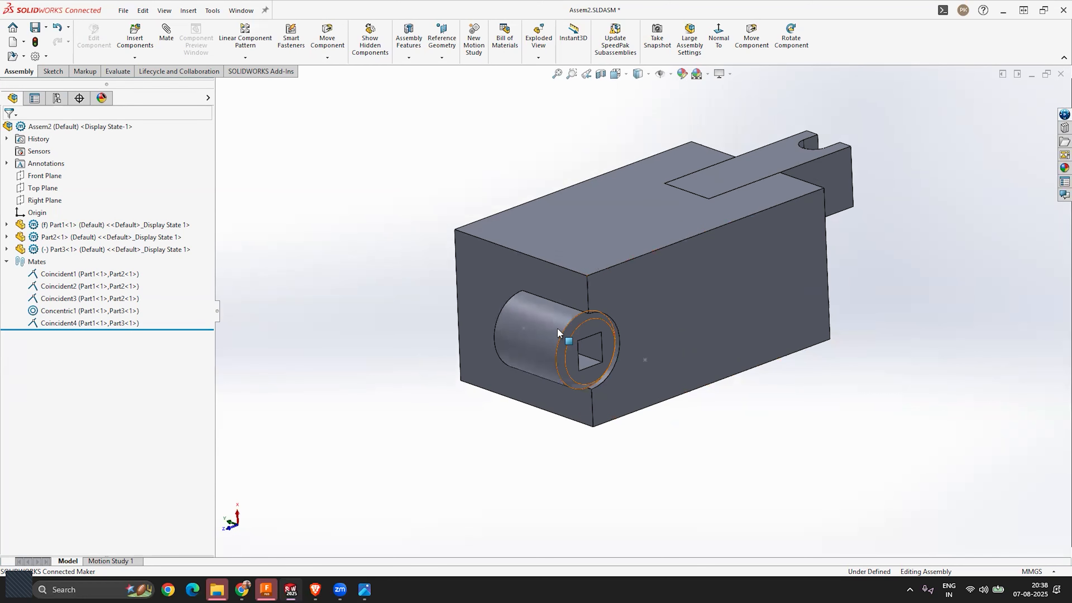
{"action": "scroll", "coordinate": [557, 334], "scroll_direction": "down", "scroll_amount": 4}
{"action": "left_click", "coordinate": [560, 342]}
{"action": "left_click_drag", "start_coordinate": [560, 367], "coordinate": [593, 287]}
{"action": "left_click_drag", "start_coordinate": [575, 327], "coordinate": [530, 487]}
Step: Try to move Part2 by its side face to test whether its mates to Part1 hold it in the slot
{"action": "scroll", "coordinate": [643, 311], "scroll_direction": "up", "scroll_amount": 7}
{"action": "scroll", "coordinate": [798, 211], "scroll_direction": "down", "scroll_amount": 5}
{"action": "middle_click_drag", "start_coordinate": [811, 266], "coordinate": [776, 215]}
{"action": "left_click_drag", "start_coordinate": [786, 224], "coordinate": [822, 218]}
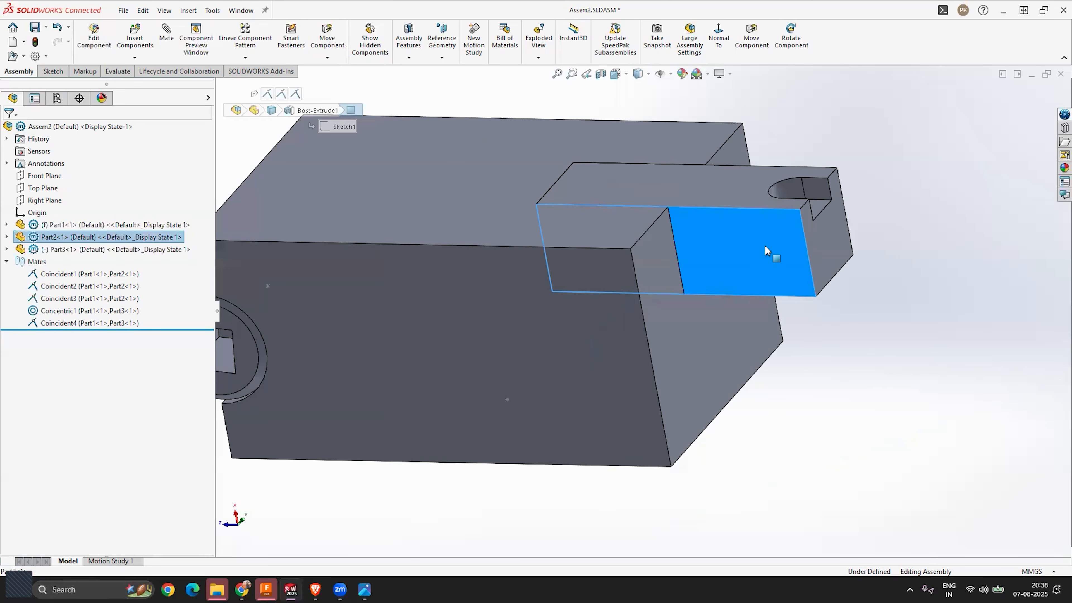
{"action": "left_click", "coordinate": [855, 302]}
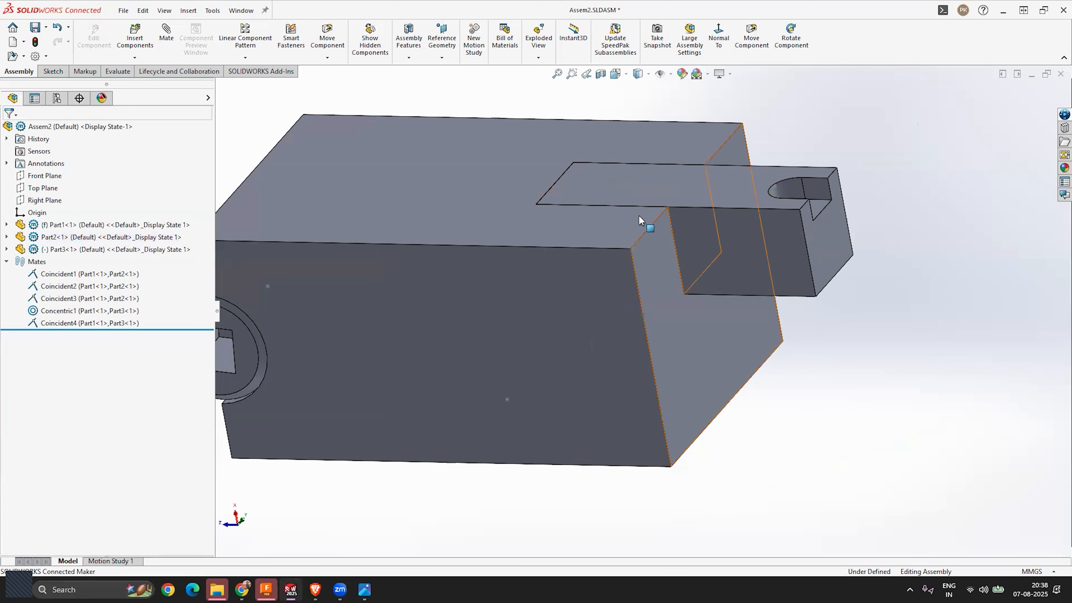
{"action": "middle_click_drag", "start_coordinate": [736, 266], "coordinate": [728, 337]}
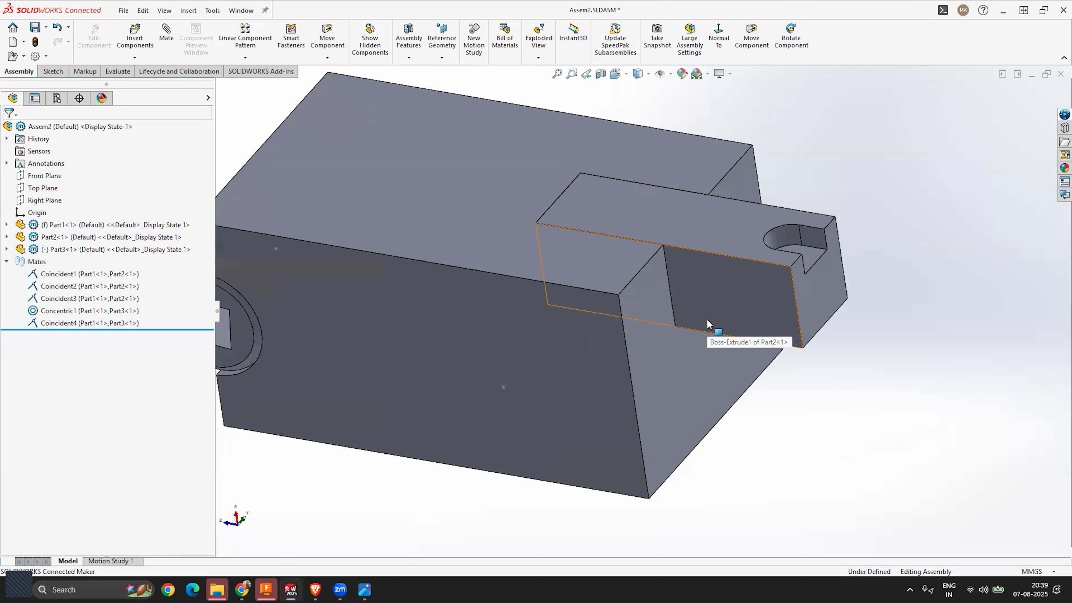
{"action": "left_click", "coordinate": [733, 283]}
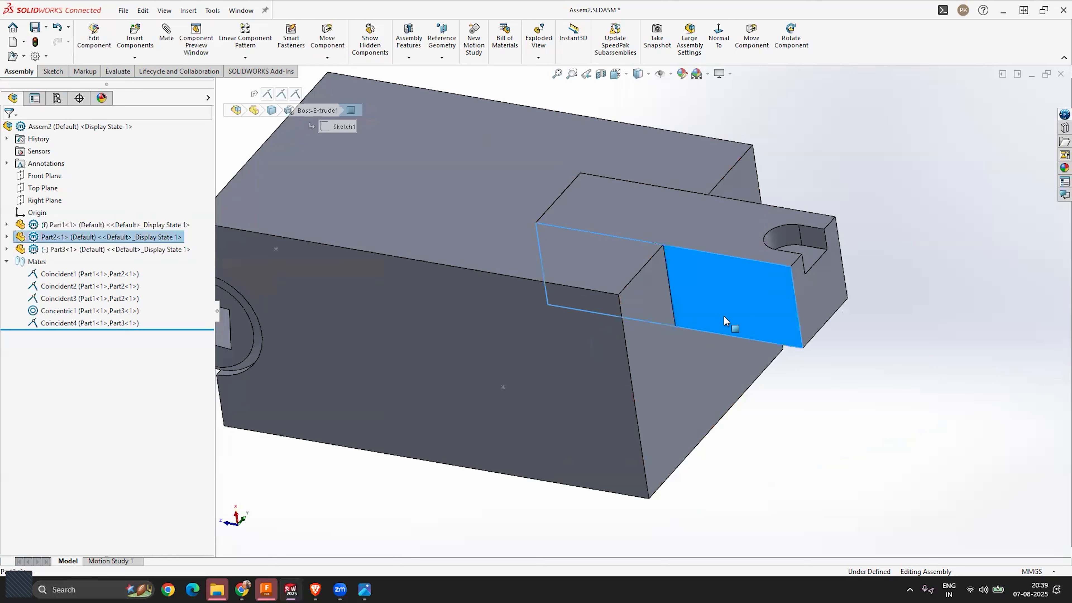
{"action": "scroll", "coordinate": [948, 207], "scroll_direction": "up", "scroll_amount": 4}
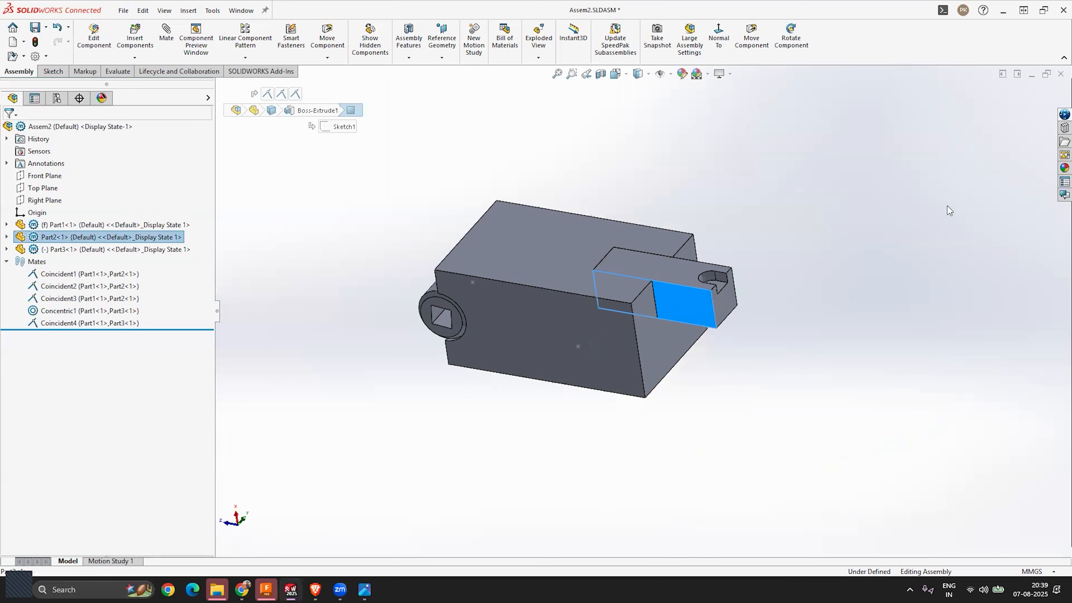
{"action": "scroll", "coordinate": [449, 343], "scroll_direction": "down", "scroll_amount": 3}
{"action": "left_click", "coordinate": [784, 285]}
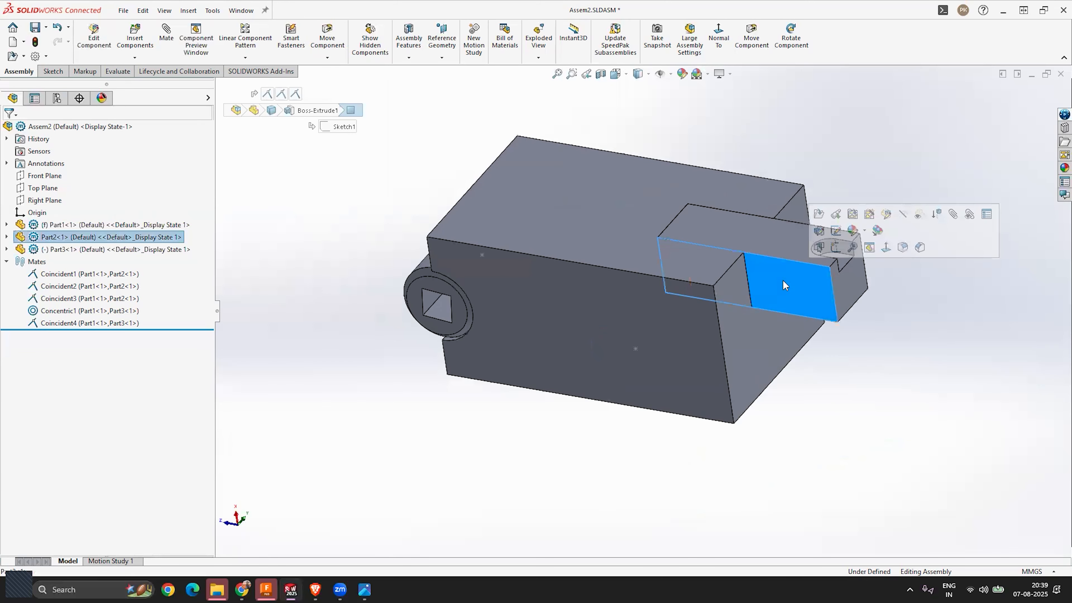
{"action": "left_click", "coordinate": [784, 269]}
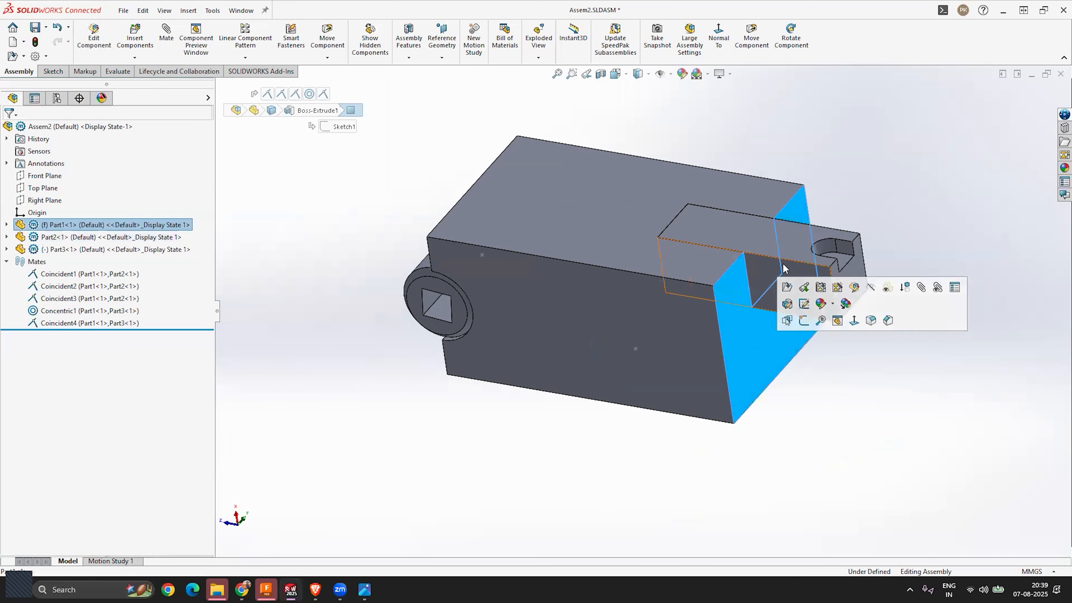
{"action": "left_click", "coordinate": [783, 264]}
{"action": "left_click", "coordinate": [742, 347]}
Step: Turn Part3 further about its axis in the pocket and clear the selection
{"action": "middle_click_drag", "start_coordinate": [679, 439], "coordinate": [785, 435]}
{"action": "scroll", "coordinate": [587, 279], "scroll_direction": "down", "scroll_amount": 4}
{"action": "left_click", "coordinate": [587, 280]}
{"action": "left_click_drag", "start_coordinate": [587, 279], "coordinate": [710, 358]}
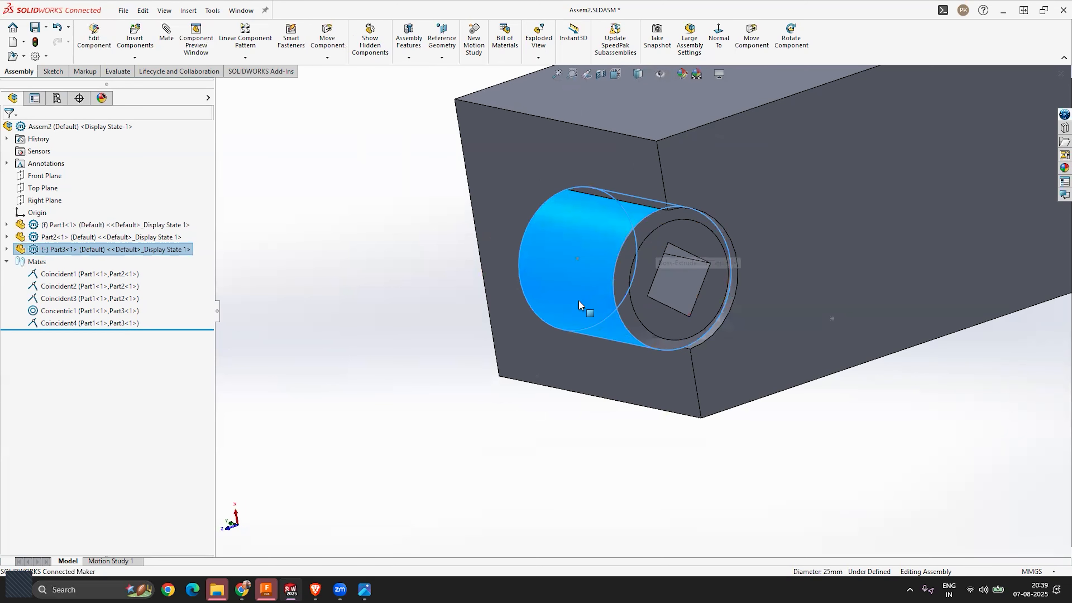
{"action": "left_click_drag", "start_coordinate": [563, 287], "coordinate": [491, 434]}
{"action": "left_click", "coordinate": [500, 463]}
{"action": "scroll", "coordinate": [491, 390], "scroll_direction": "up", "scroll_amount": 7}
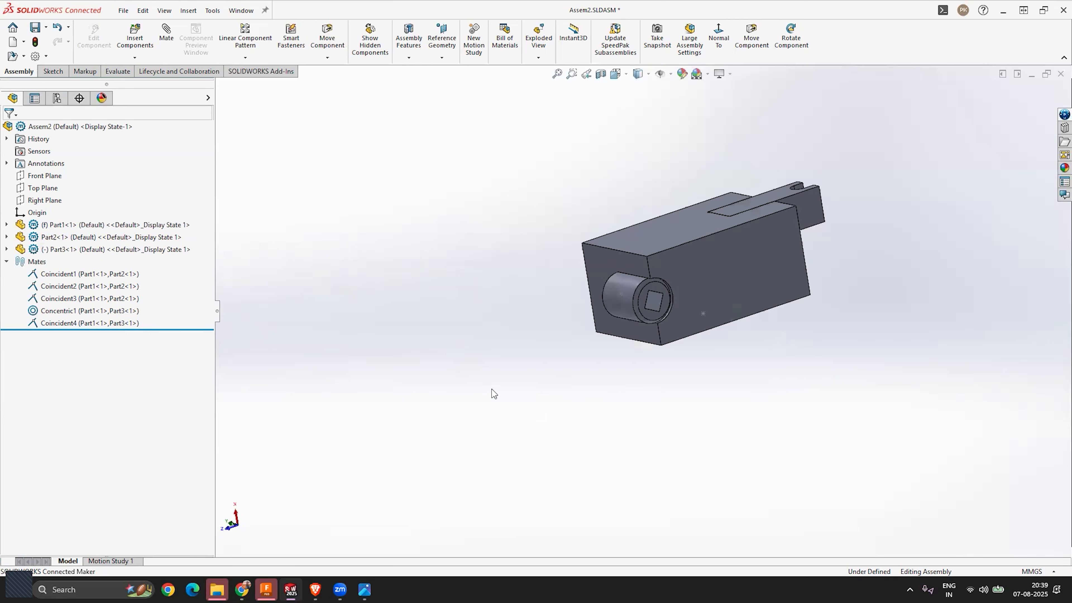
Step: Highlight the first Coincident mate between Part1 and Part2 and examine the end faces it joins and the surrounding top face
{"action": "middle_click_drag", "start_coordinate": [810, 259], "coordinate": [719, 356]}
{"action": "scroll", "coordinate": [719, 356], "scroll_direction": "down", "scroll_amount": 6}
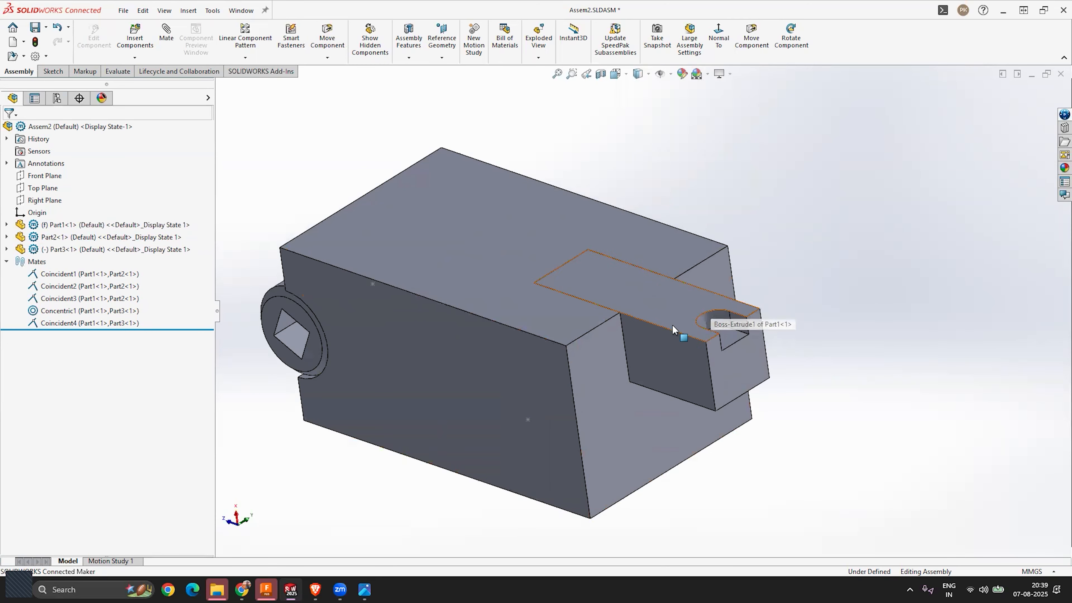
{"action": "left_click", "coordinate": [127, 275]}
{"action": "scroll", "coordinate": [611, 383], "scroll_direction": "down", "scroll_amount": 5}
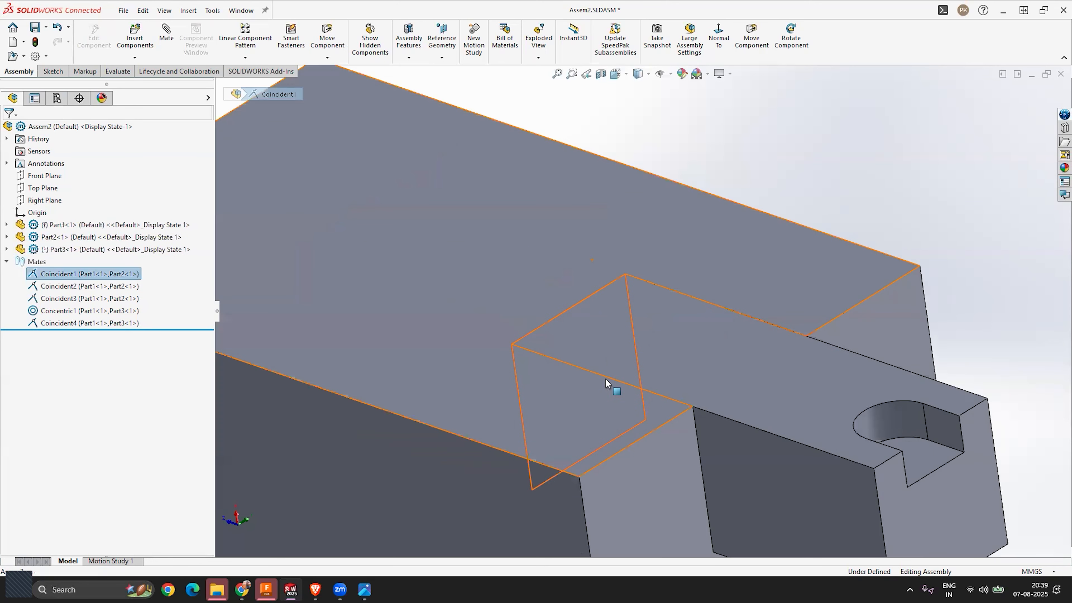
{"action": "left_click", "coordinate": [717, 367]}
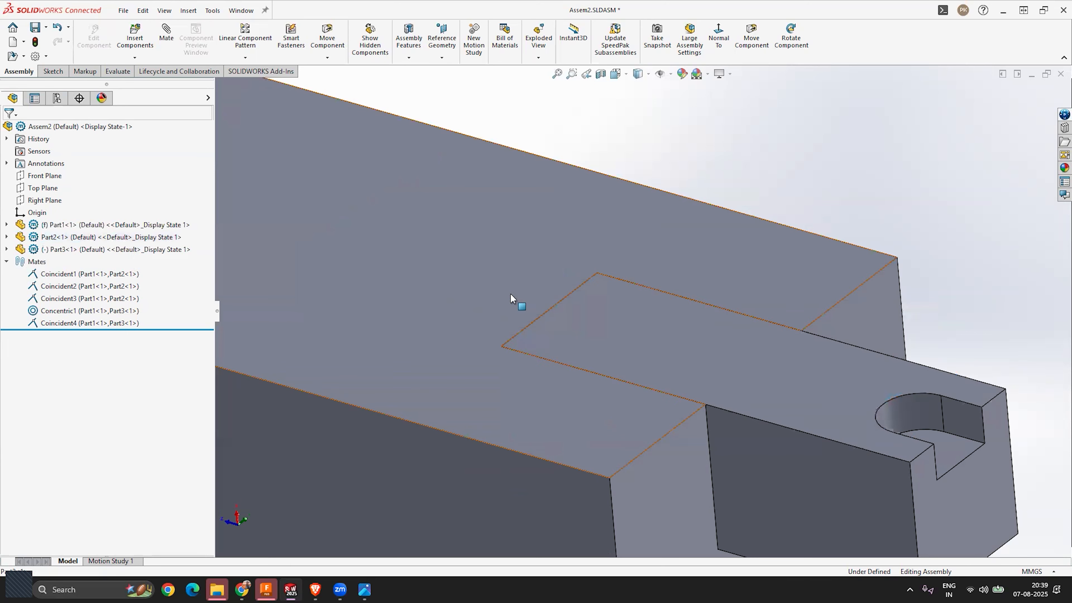
{"action": "left_click", "coordinate": [520, 302]}
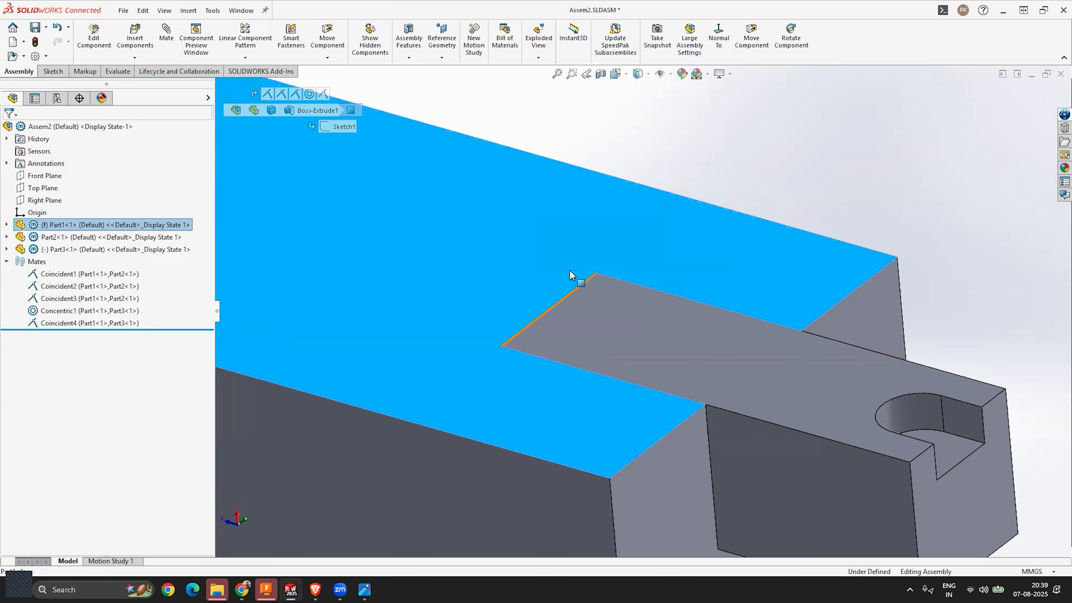
{"action": "key", "text": "Escape"}
{"action": "scroll", "coordinate": [633, 338], "scroll_direction": "up", "scroll_amount": 3}
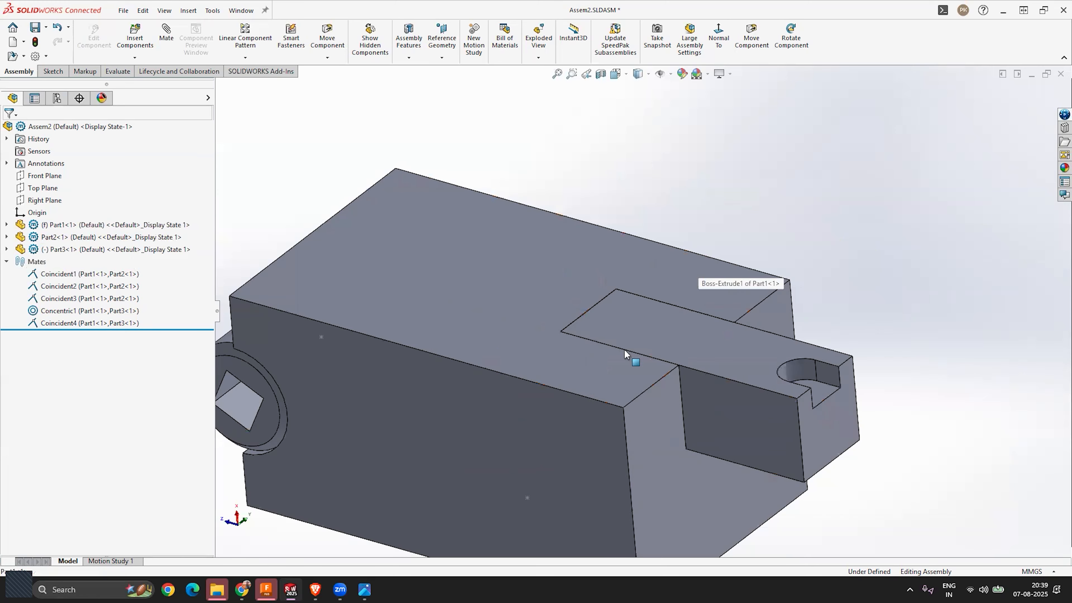
{"action": "scroll", "coordinate": [533, 473], "scroll_direction": "down", "scroll_amount": 1}
{"action": "scroll", "coordinate": [764, 252], "scroll_direction": "up", "scroll_amount": 3}
{"action": "scroll", "coordinate": [579, 376], "scroll_direction": "down", "scroll_amount": 3}
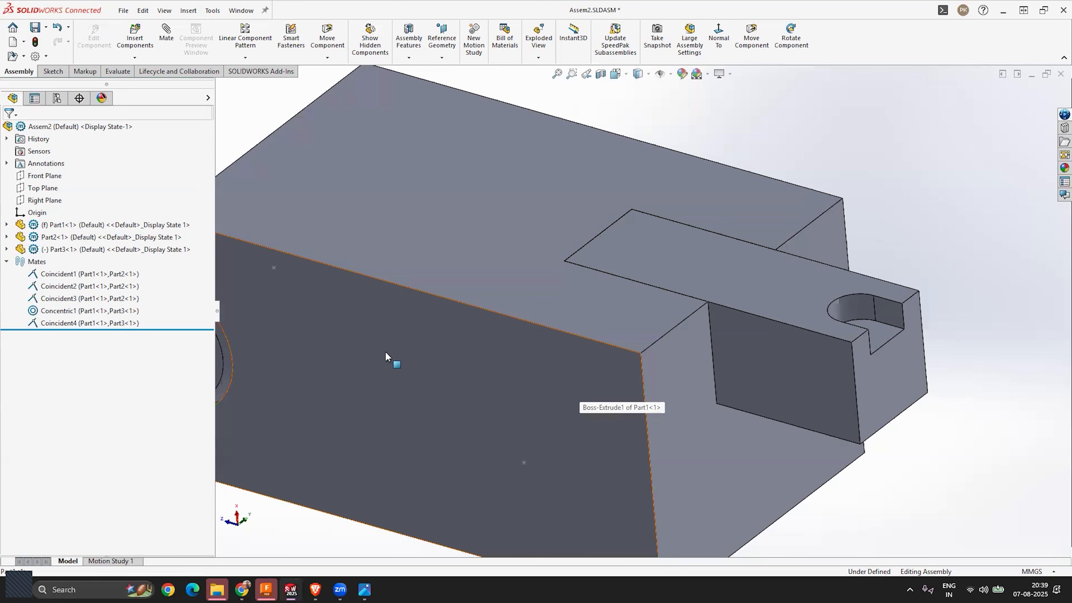
Step: Edit the first Coincident mate between Part1 and Part2 into a Distance mate of 5 mm
{"action": "right_click", "coordinate": [76, 277]}
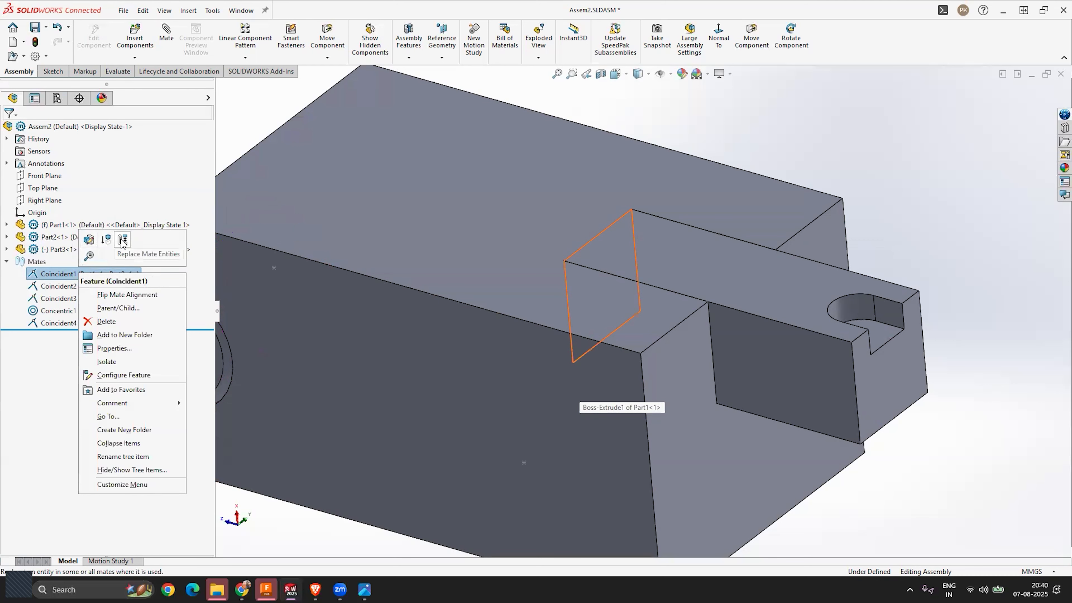
{"action": "left_click", "coordinate": [90, 240]}
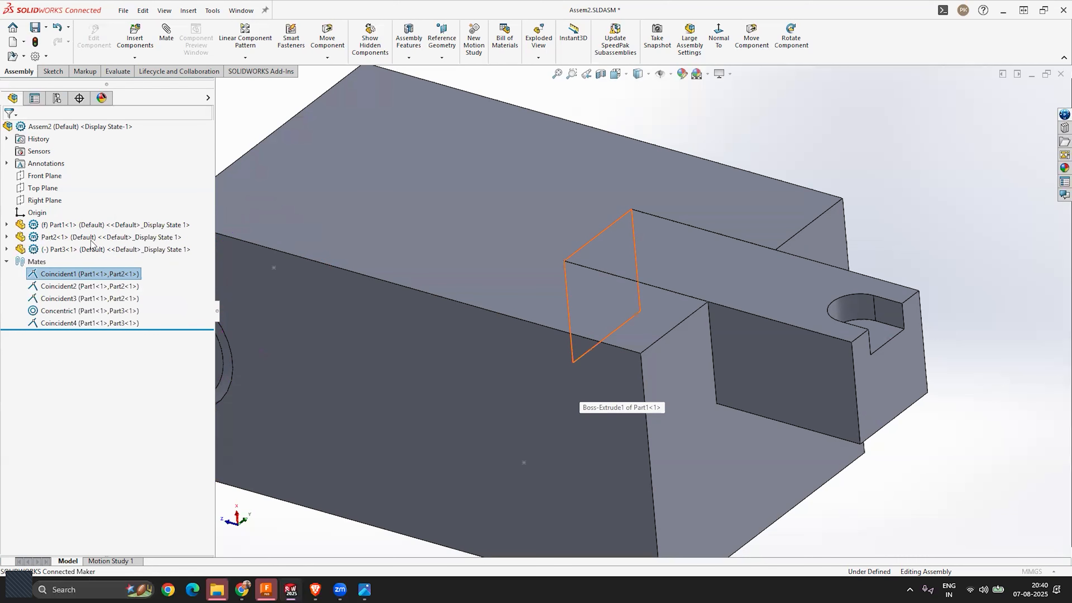
{"action": "scroll", "coordinate": [642, 337], "scroll_direction": "up", "scroll_amount": 4}
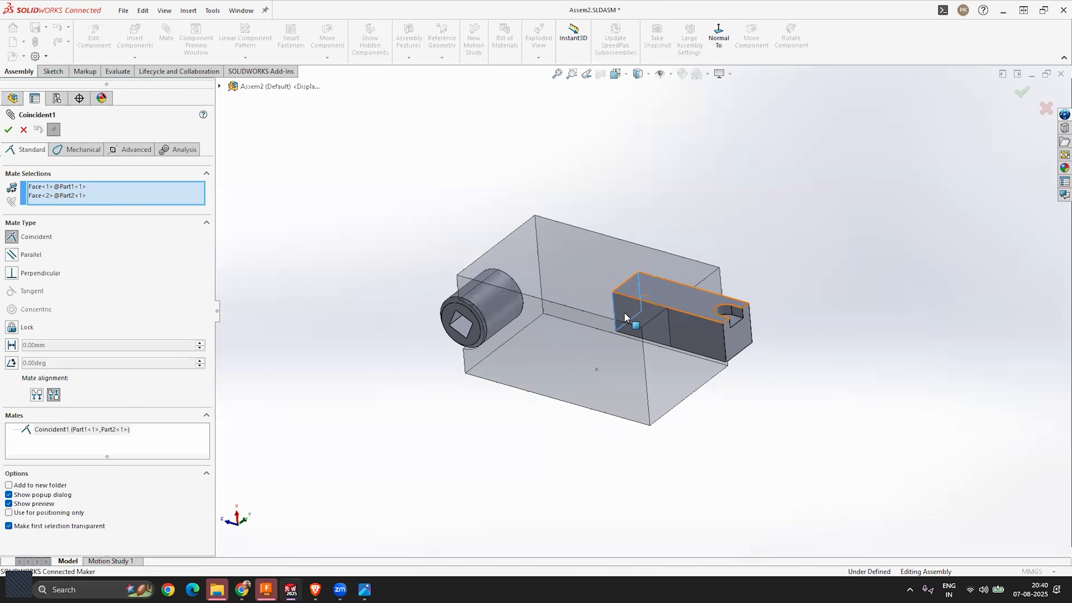
{"action": "scroll", "coordinate": [625, 312], "scroll_direction": "down", "scroll_amount": 5}
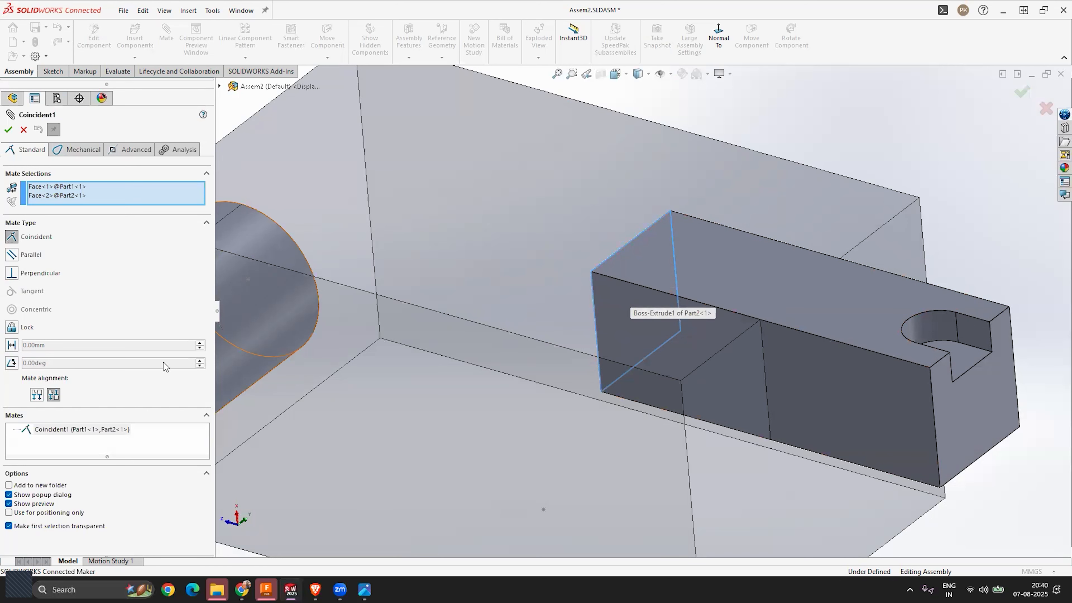
{"action": "left_click", "coordinate": [12, 346]}
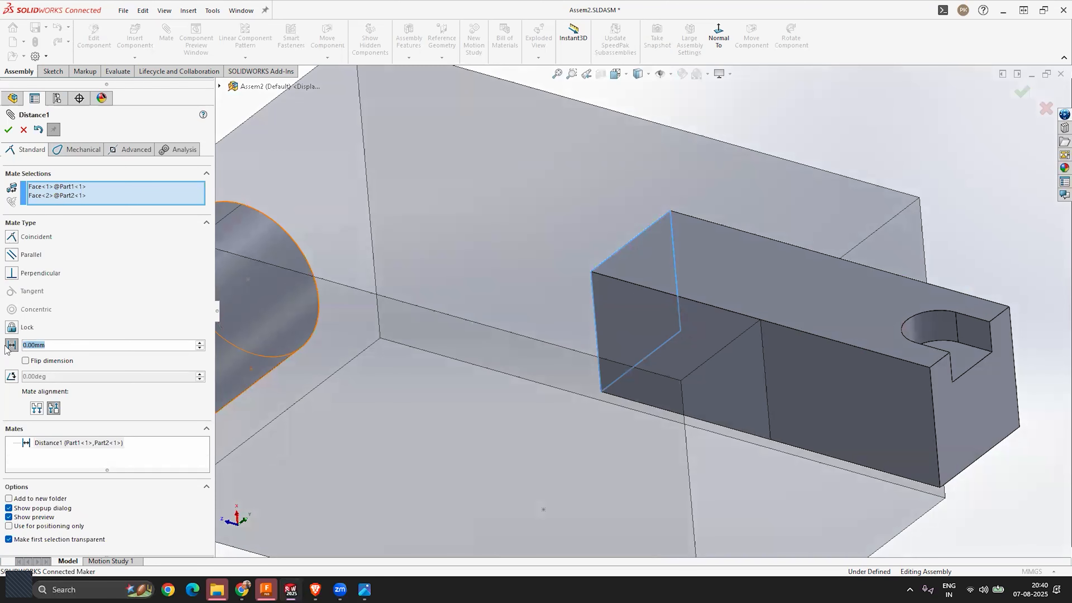
{"action": "type", "text": "5"}
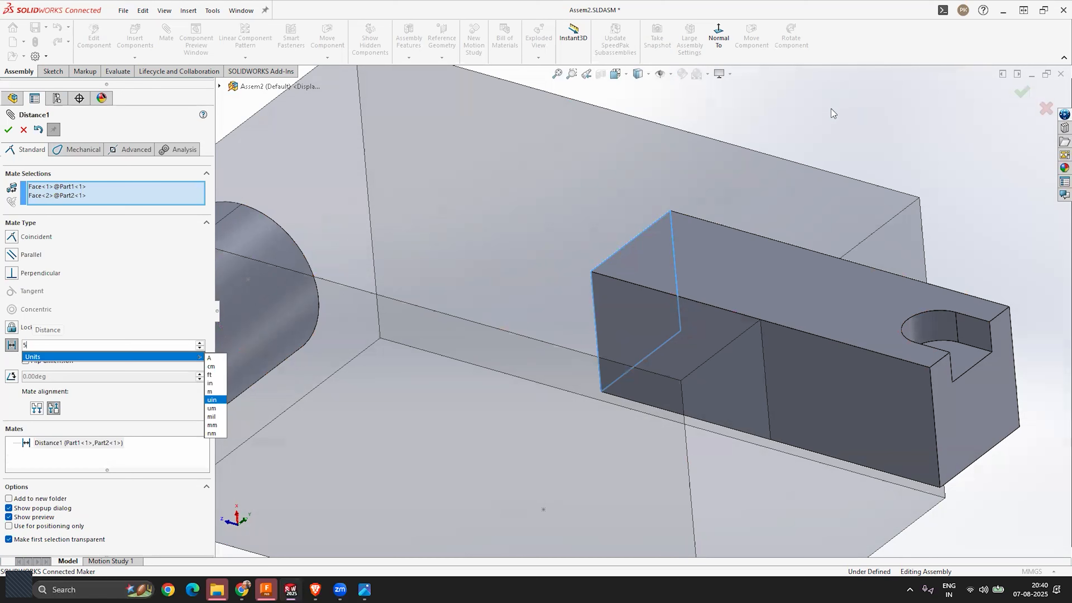
{"action": "key", "text": "Return"}
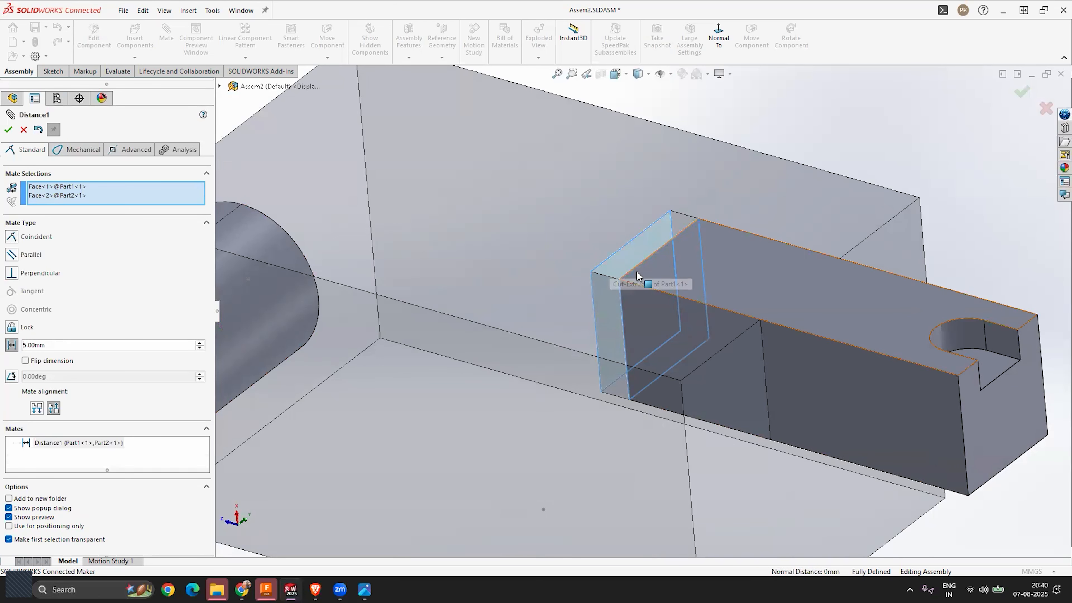
Step: Set the Distance mate between Part1 and Part2 to 10 mm, accept it and leave mate editing
{"action": "scroll", "coordinate": [644, 328], "scroll_direction": "up", "scroll_amount": 4}
{"action": "scroll", "coordinate": [644, 327], "scroll_direction": "down", "scroll_amount": 2}
{"action": "middle_click_drag", "start_coordinate": [643, 327], "coordinate": [667, 325]}
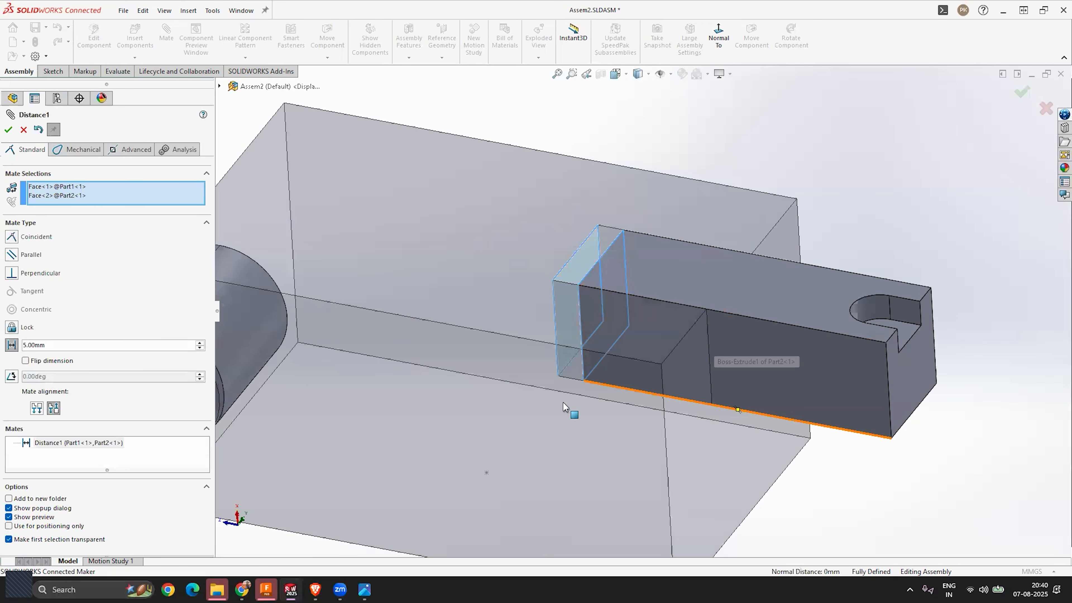
{"action": "scroll", "coordinate": [598, 299], "scroll_direction": "down", "scroll_amount": 1}
{"action": "scroll", "coordinate": [599, 299], "scroll_direction": "down", "scroll_amount": 1}
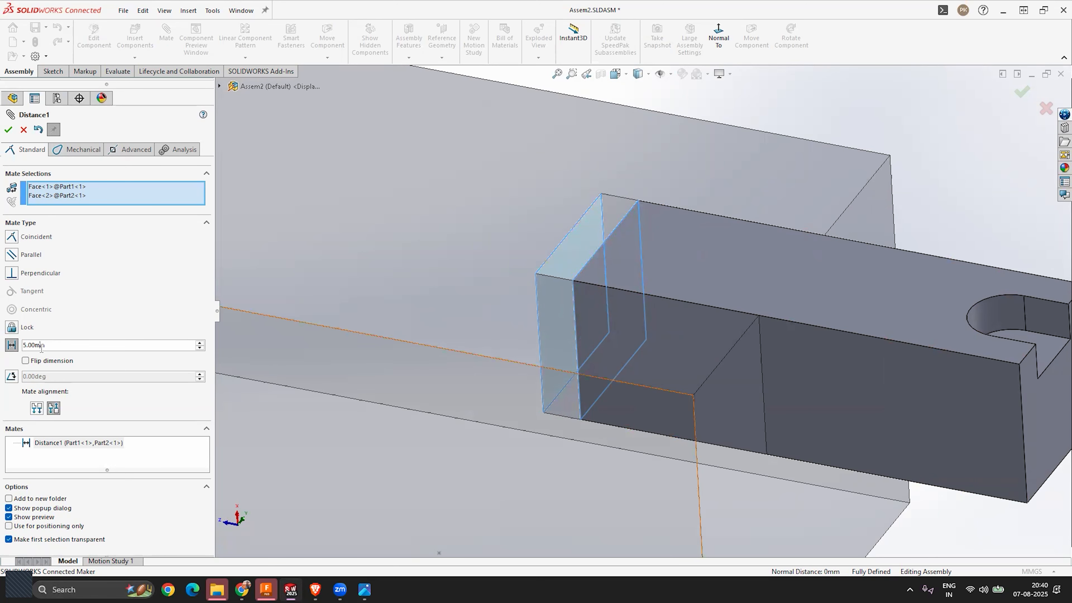
{"action": "type", "text": "10"}
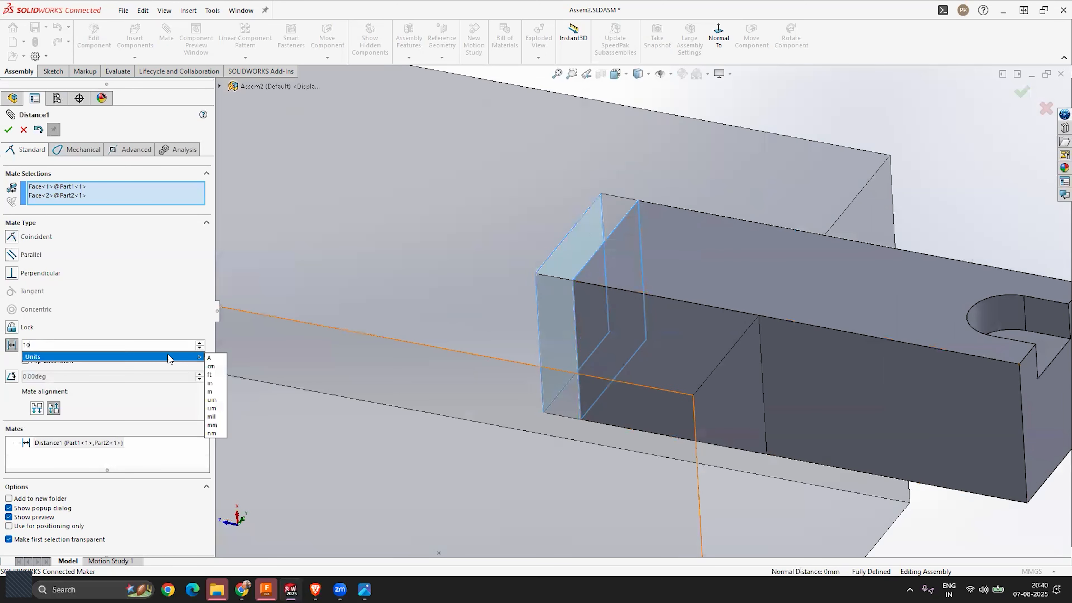
{"action": "key", "text": "Return"}
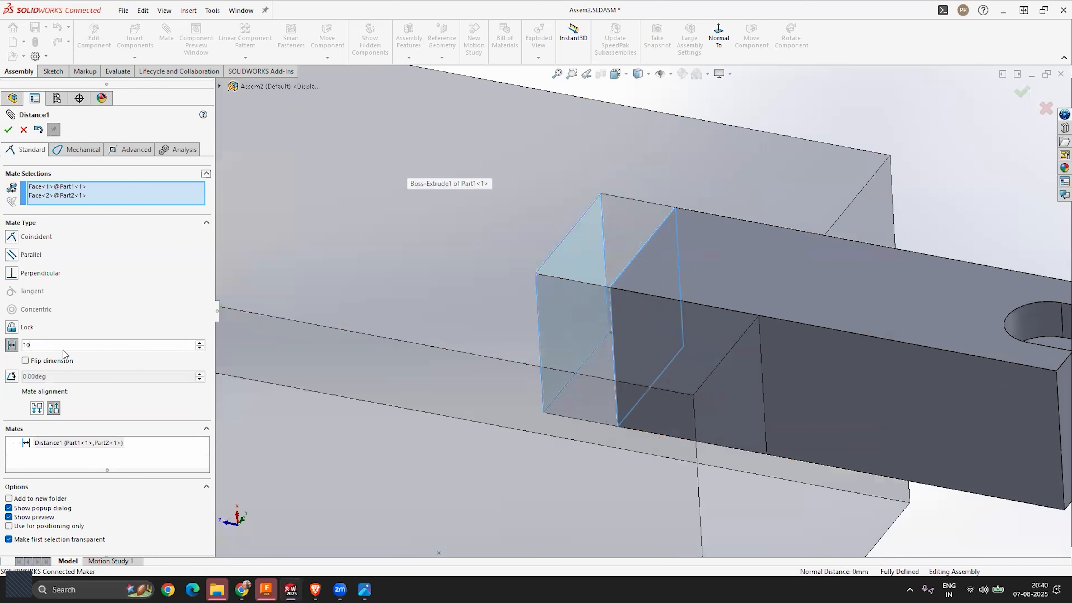
{"action": "scroll", "coordinate": [639, 289], "scroll_direction": "up", "scroll_amount": 3}
{"action": "mouse_move", "coordinate": [639, 290]}
{"action": "middle_mouse_down"}
{"action": "mouse_move", "coordinate": [616, 309]}
{"action": "mouse_move", "coordinate": [639, 310]}
{"action": "middle_mouse_up"}
{"action": "scroll", "coordinate": [615, 318], "scroll_direction": "down", "scroll_amount": 2}
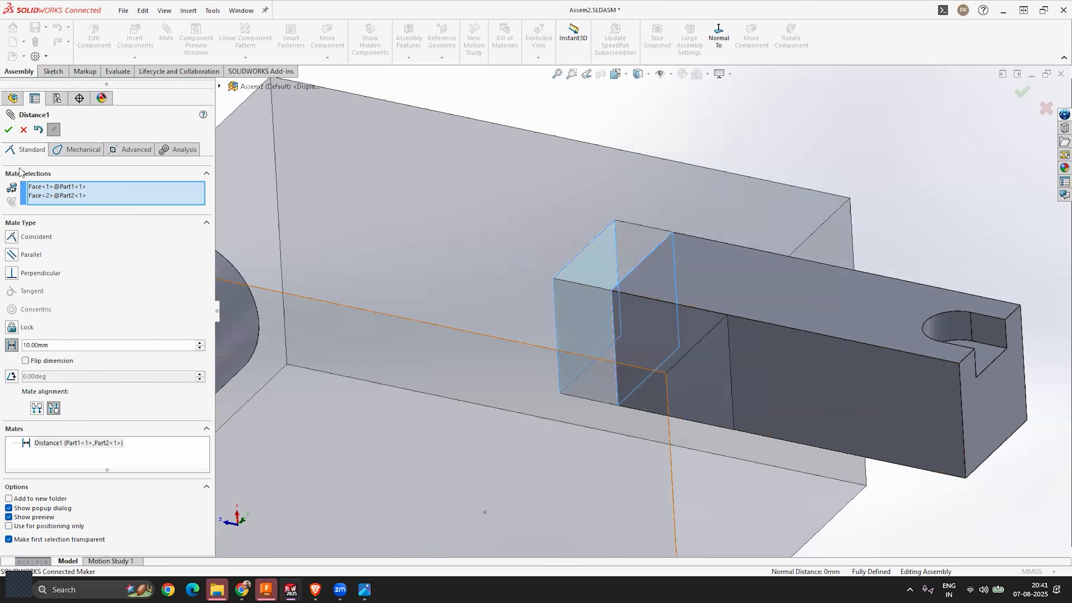
{"action": "left_click", "coordinate": [9, 133]}
{"action": "scroll", "coordinate": [612, 299], "scroll_direction": "up", "scroll_amount": 3}
{"action": "scroll", "coordinate": [628, 284], "scroll_direction": "down", "scroll_amount": 3}
{"action": "middle_click_drag", "start_coordinate": [651, 214], "coordinate": [688, 285]}
{"action": "key", "text": "Escape"}
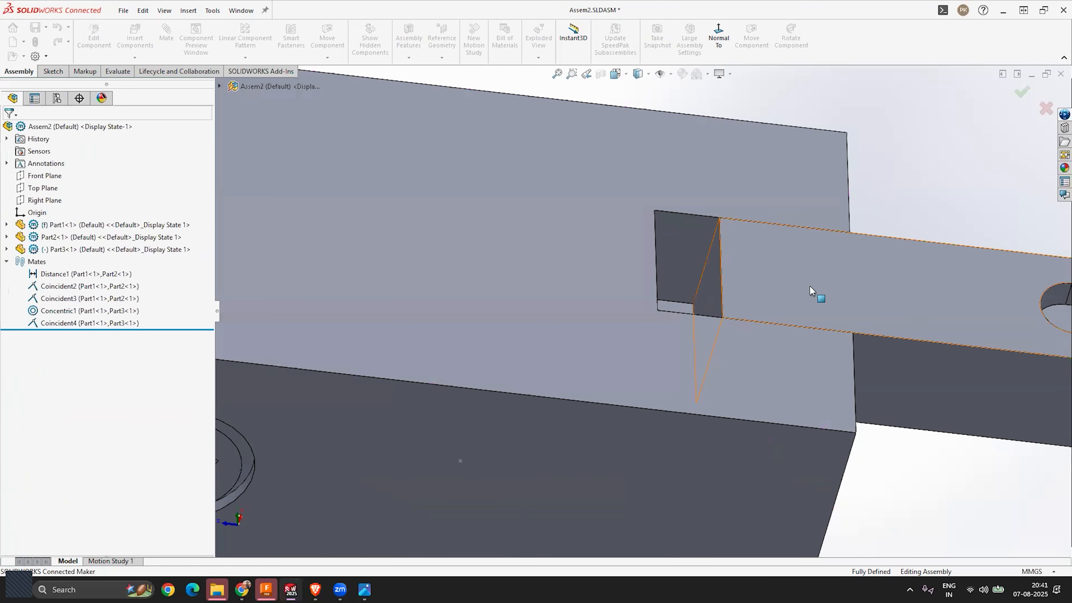
Step: Examine the gap between Part2's inner end face and the end of Part1's slot, and clear the face selection
{"action": "left_click", "coordinate": [850, 298]}
{"action": "scroll", "coordinate": [850, 299], "scroll_direction": "up", "scroll_amount": 3}
{"action": "scroll", "coordinate": [791, 301], "scroll_direction": "down", "scroll_amount": 3}
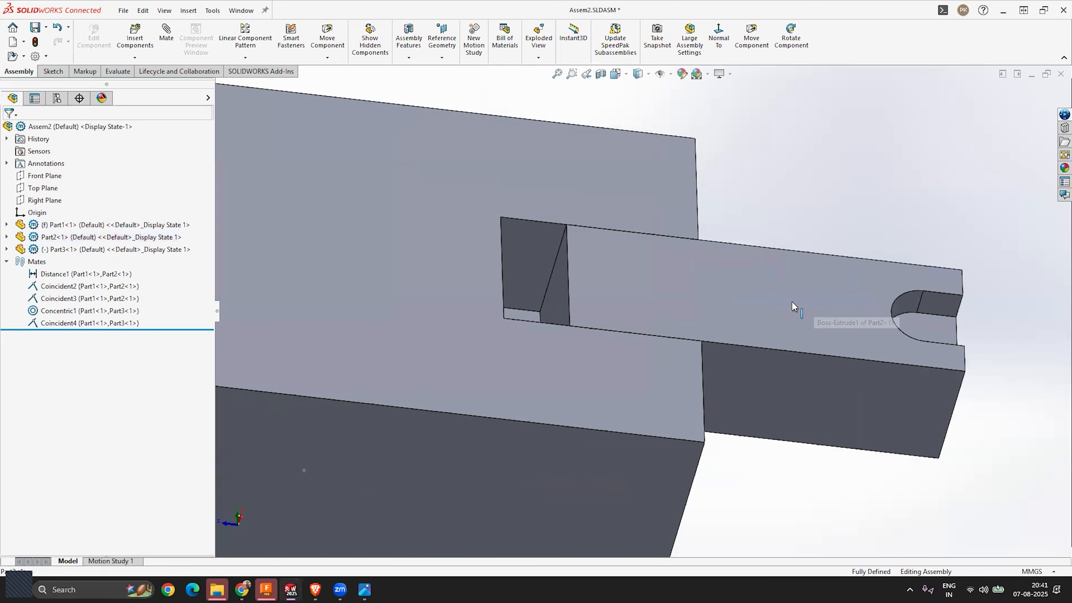
{"action": "left_click", "coordinate": [772, 313]}
{"action": "middle_click_drag", "start_coordinate": [646, 307], "coordinate": [545, 365]}
{"action": "left_click", "coordinate": [572, 316]}
{"action": "left_click", "coordinate": [541, 298]}
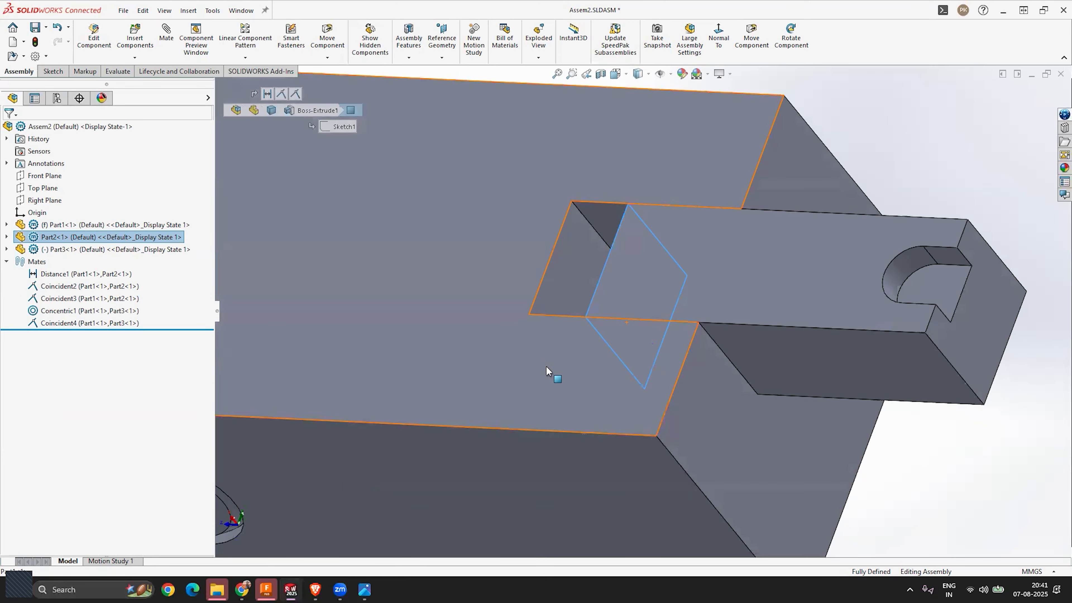
{"action": "scroll", "coordinate": [586, 318], "scroll_direction": "up", "scroll_amount": 2}
{"action": "scroll", "coordinate": [582, 327], "scroll_direction": "down", "scroll_amount": 2}
{"action": "middle_click_drag", "start_coordinate": [583, 325], "coordinate": [523, 281]}
{"action": "key", "text": "Escape"}
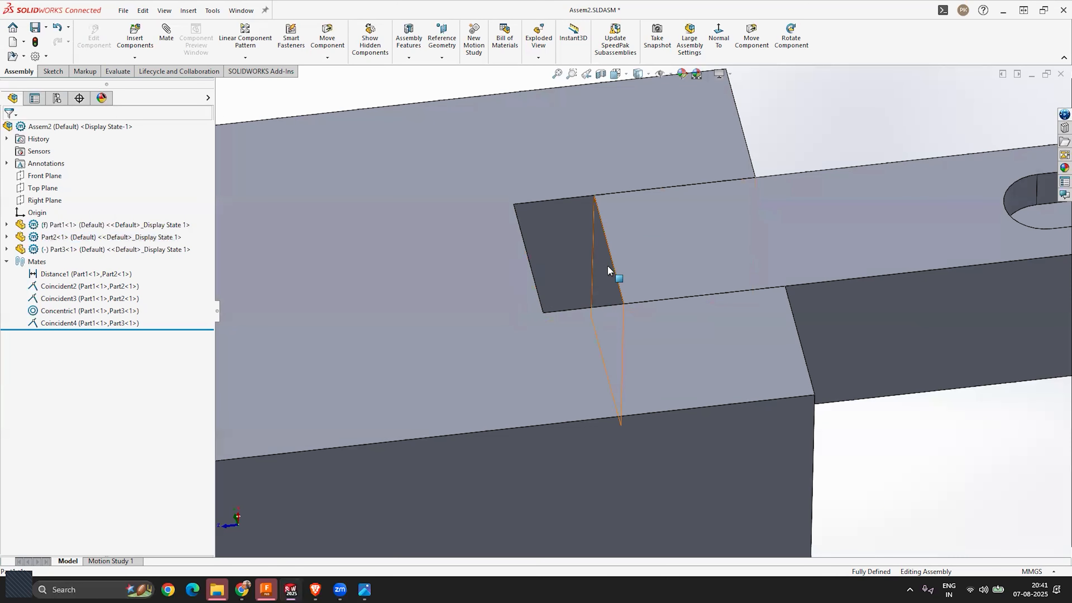
Step: Examine how Part3 sits in Part1's cylindrical pocket, especially its inner end face against the pocket's end
{"action": "scroll", "coordinate": [633, 249], "scroll_direction": "up", "scroll_amount": 5}
{"action": "scroll", "coordinate": [549, 321], "scroll_direction": "down", "scroll_amount": 3}
{"action": "scroll", "coordinate": [560, 297], "scroll_direction": "down", "scroll_amount": 2}
{"action": "middle_click_drag", "start_coordinate": [560, 298], "coordinate": [374, 348]}
{"action": "scroll", "coordinate": [558, 342], "scroll_direction": "up", "scroll_amount": 3}
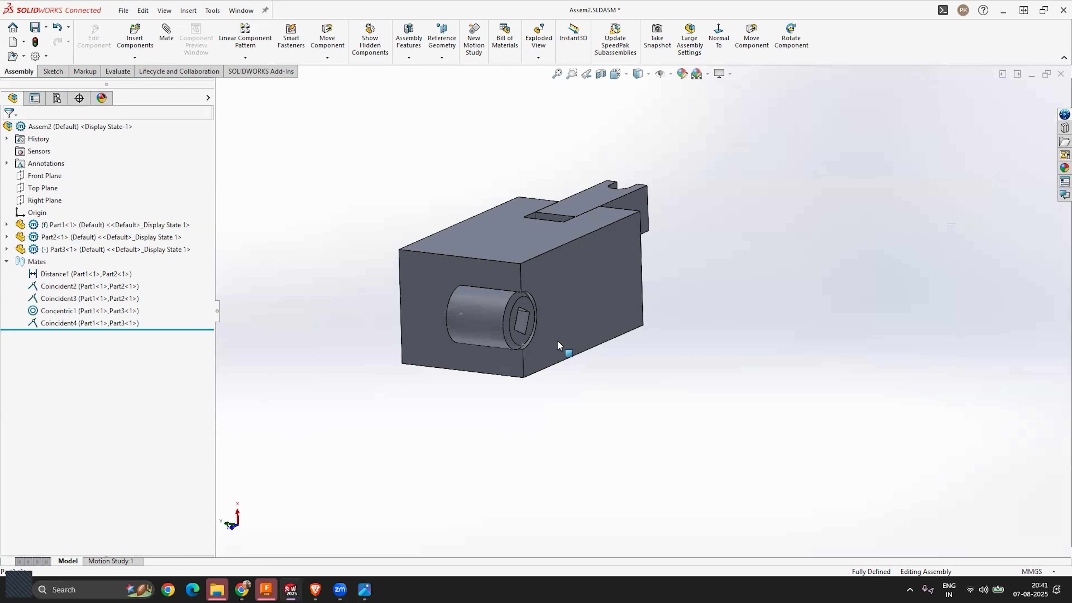
{"action": "scroll", "coordinate": [510, 302], "scroll_direction": "down", "scroll_amount": 5}
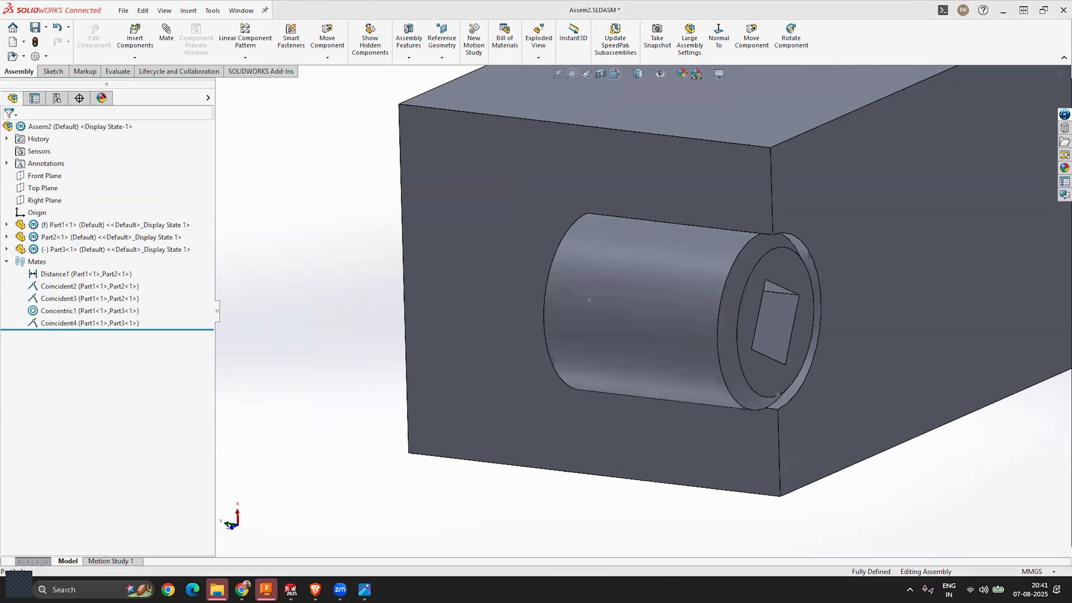
{"action": "scroll", "coordinate": [657, 340], "scroll_direction": "up", "scroll_amount": 1}
{"action": "middle_click_drag", "start_coordinate": [658, 337], "coordinate": [767, 272]}
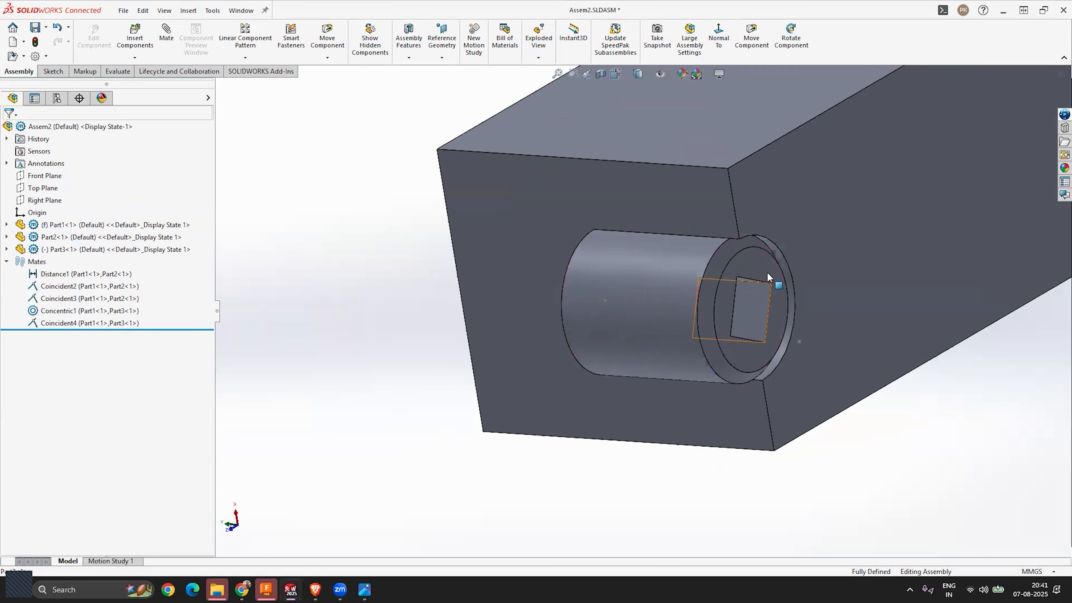
{"action": "scroll", "coordinate": [781, 271], "scroll_direction": "down", "scroll_amount": 3}
{"action": "scroll", "coordinate": [671, 292], "scroll_direction": "up", "scroll_amount": 2}
{"action": "middle_click_drag", "start_coordinate": [665, 294], "coordinate": [612, 337]}
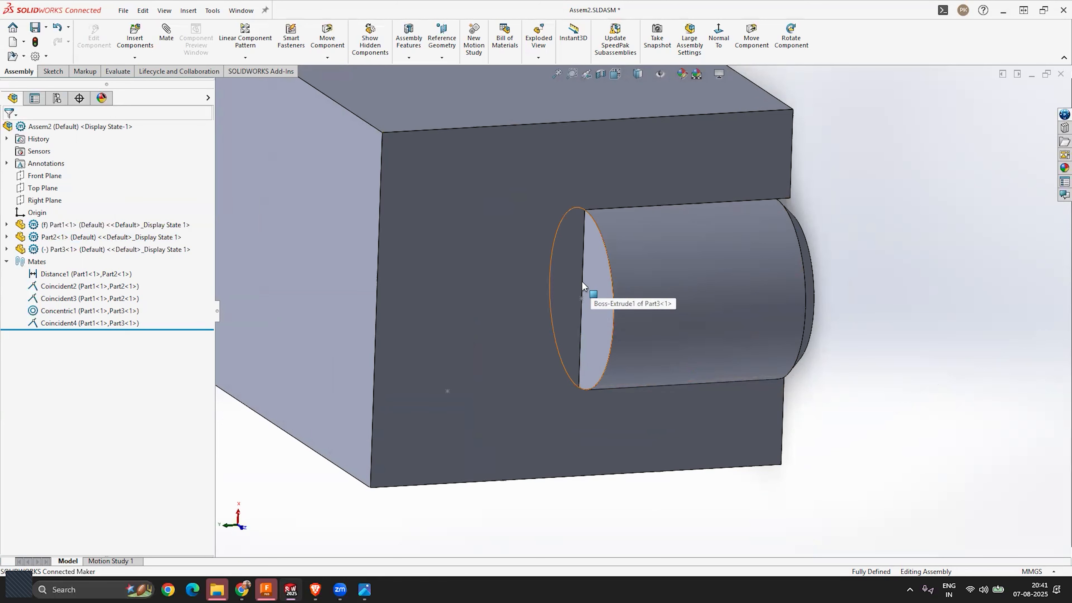
{"action": "middle_click_drag", "start_coordinate": [576, 296], "coordinate": [594, 294]}
Step: Edit the Coincident mate between Part1 and Part3 into a Distance mate of 5 mm
{"action": "left_click", "coordinate": [102, 324]}
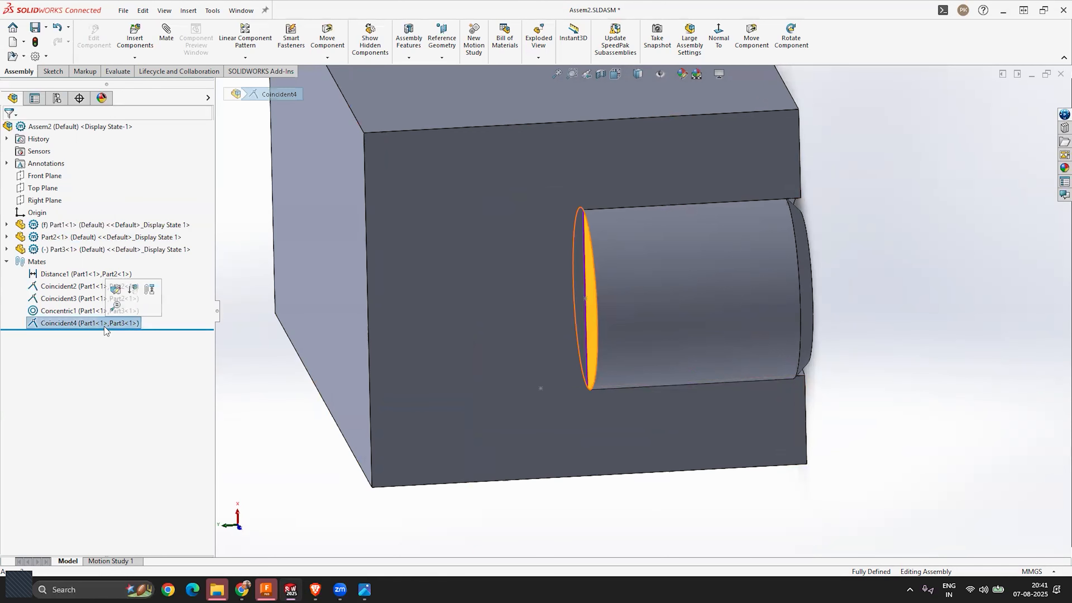
{"action": "right_click", "coordinate": [106, 330]}
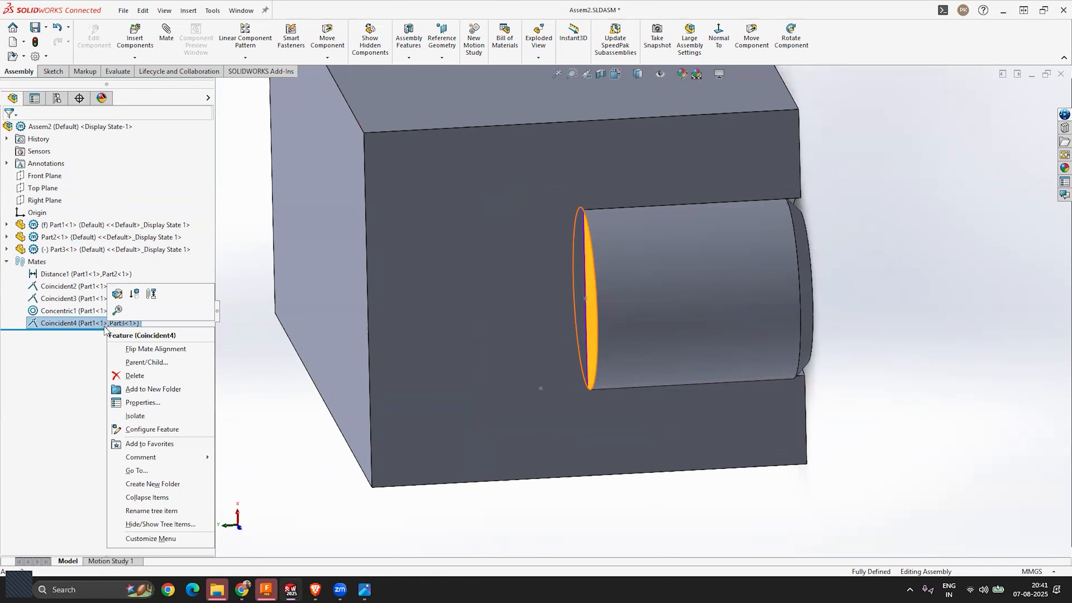
{"action": "left_click", "coordinate": [118, 296]}
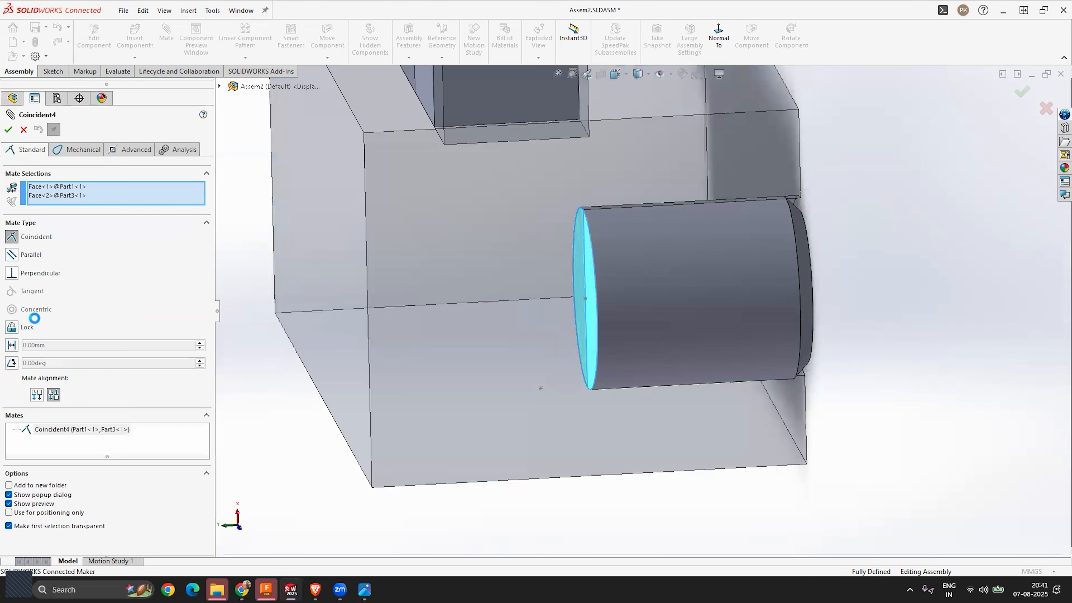
{"action": "left_click", "coordinate": [12, 345]}
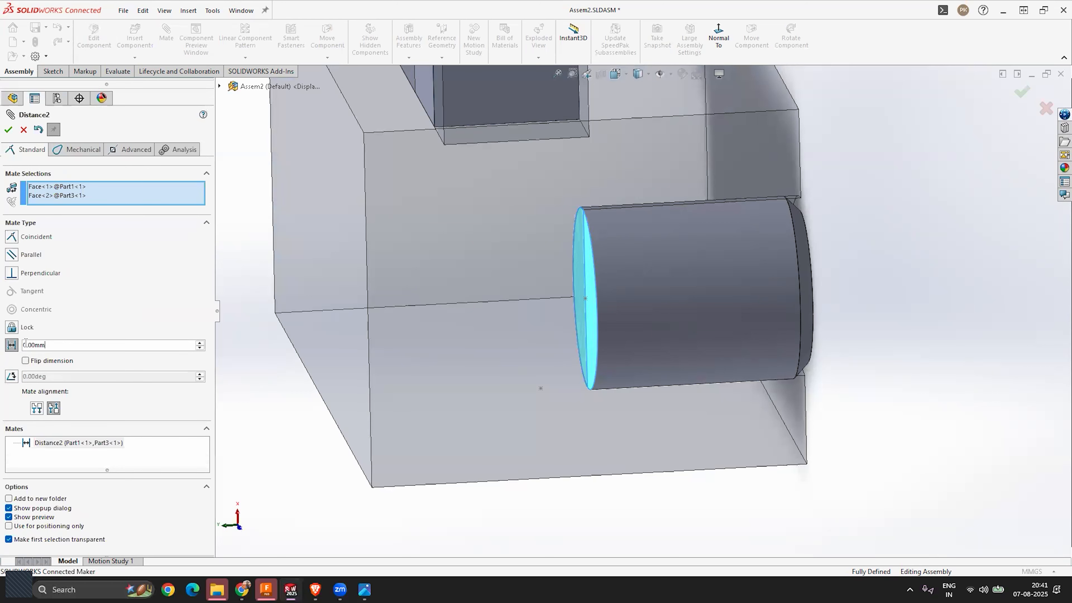
{"action": "type", "text": "5"}
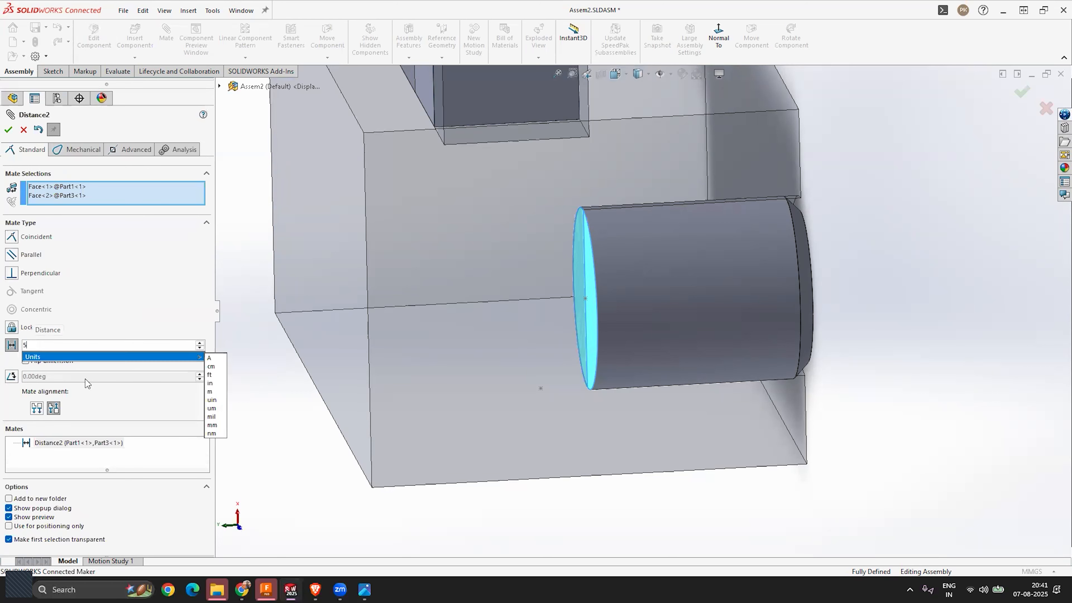
{"action": "key", "text": "Return"}
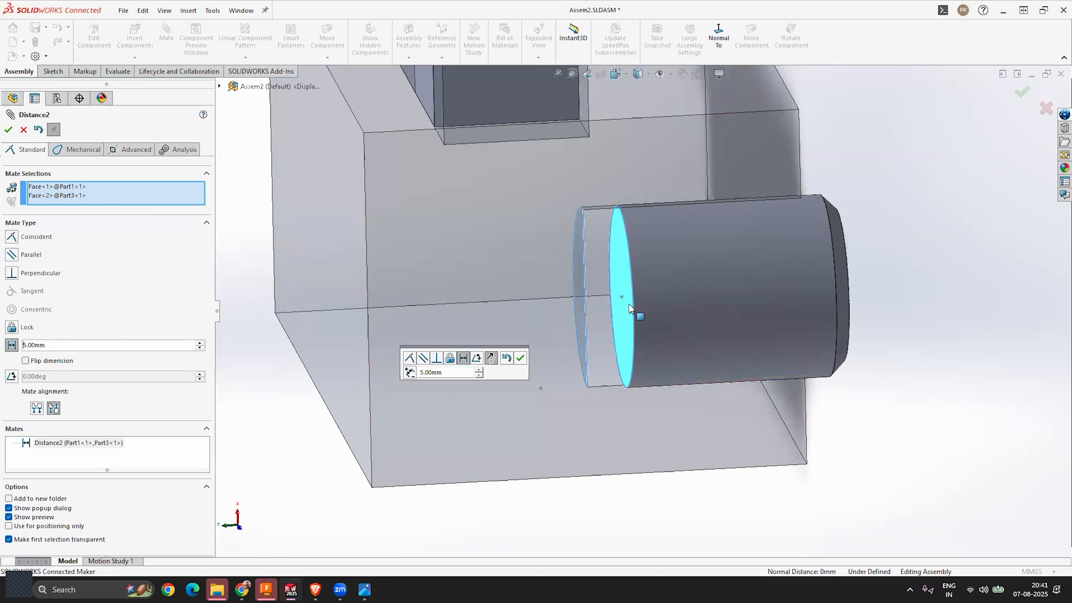
Step: Flip the direction of the Part1–Part3 distance to compare both sides and restore the original direction
{"action": "left_click", "coordinate": [25, 360]}
{"action": "middle_click_drag", "start_coordinate": [666, 412], "coordinate": [695, 403]}
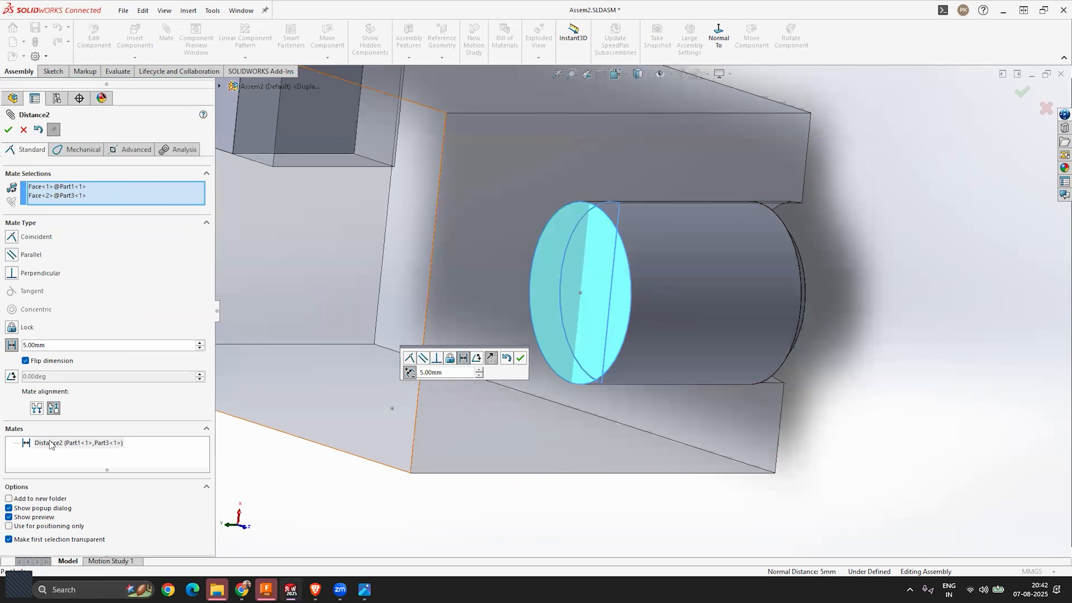
{"action": "left_click", "coordinate": [25, 361]}
{"action": "middle_click_drag", "start_coordinate": [725, 364], "coordinate": [549, 378]}
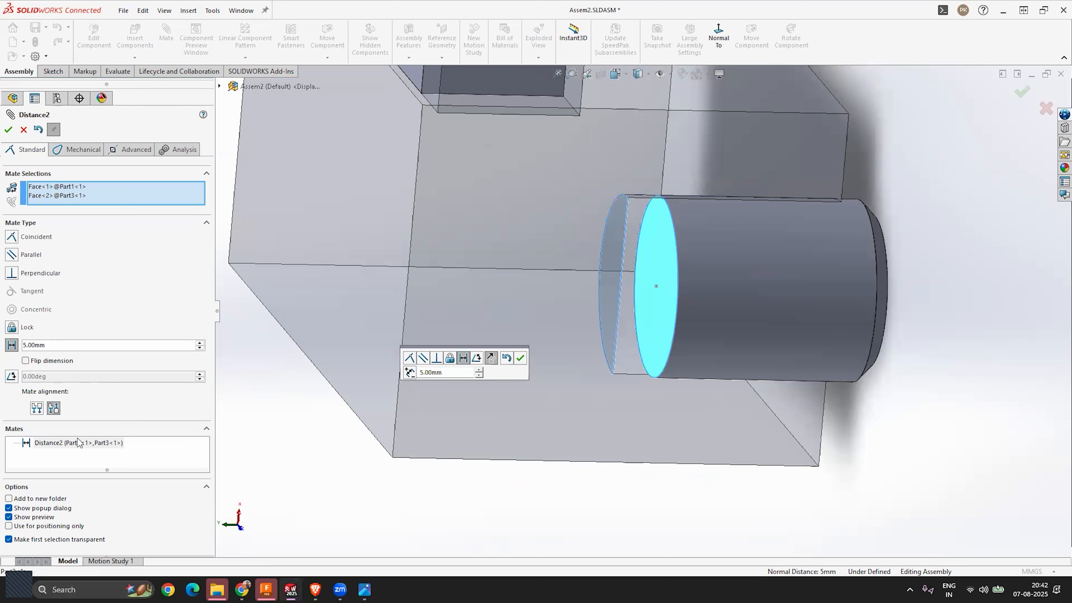
Step: Accept the Distance mate between Part1 and Part3, inspect both offset parts in Part1 and close the Mate command
{"action": "left_click", "coordinate": [8, 129]}
{"action": "middle_click_drag", "start_coordinate": [459, 293], "coordinate": [579, 303]}
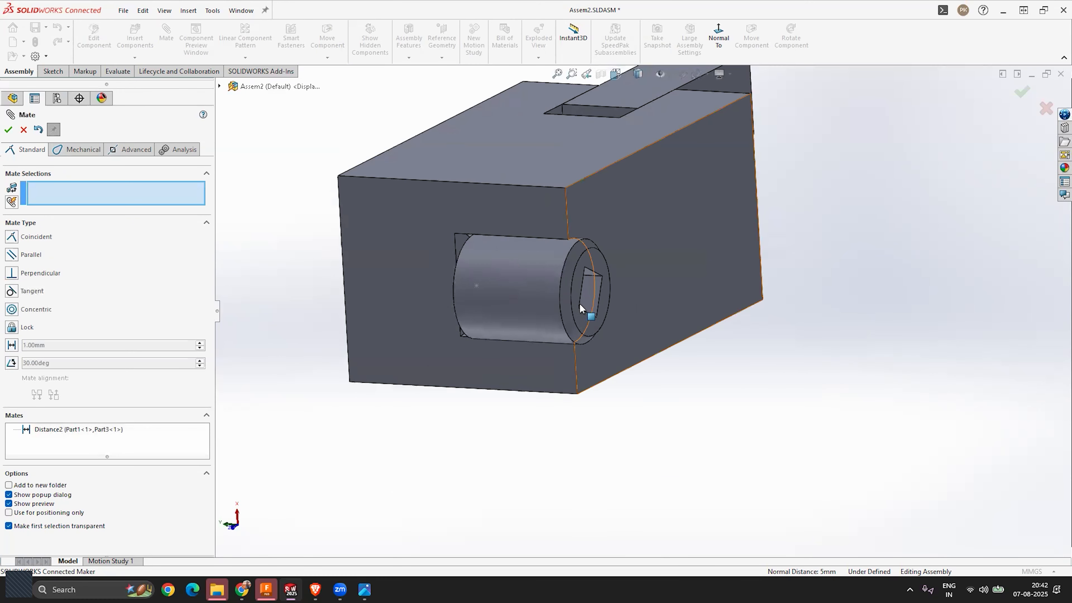
{"action": "scroll", "coordinate": [491, 267], "scroll_direction": "down", "scroll_amount": 3}
{"action": "middle_click_drag", "start_coordinate": [490, 267], "coordinate": [498, 289]}
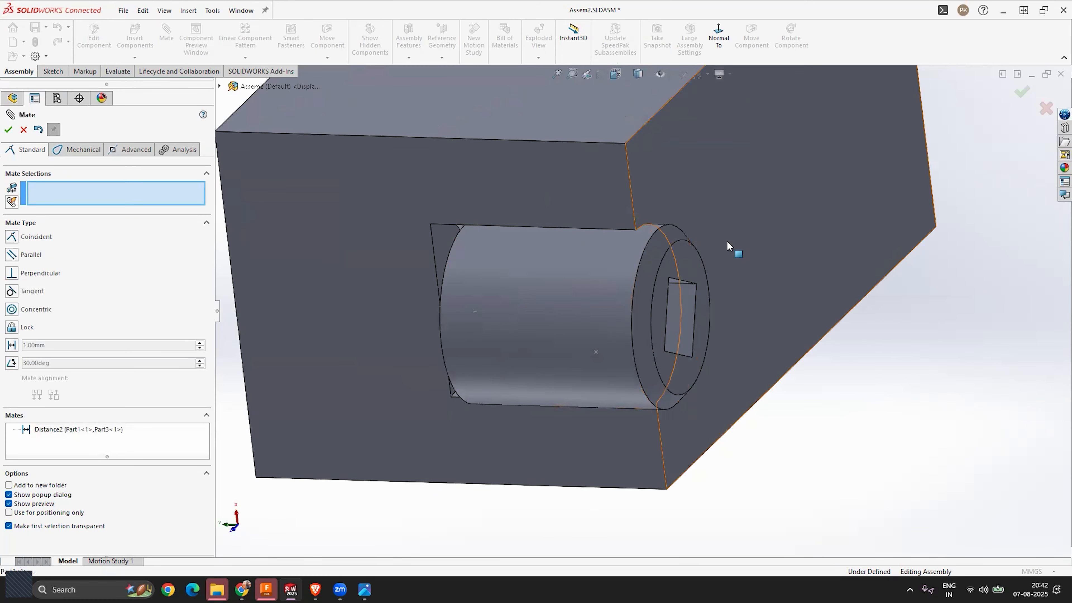
{"action": "scroll", "coordinate": [678, 303], "scroll_direction": "up", "scroll_amount": 5}
{"action": "middle_click_drag", "start_coordinate": [722, 209], "coordinate": [568, 274]}
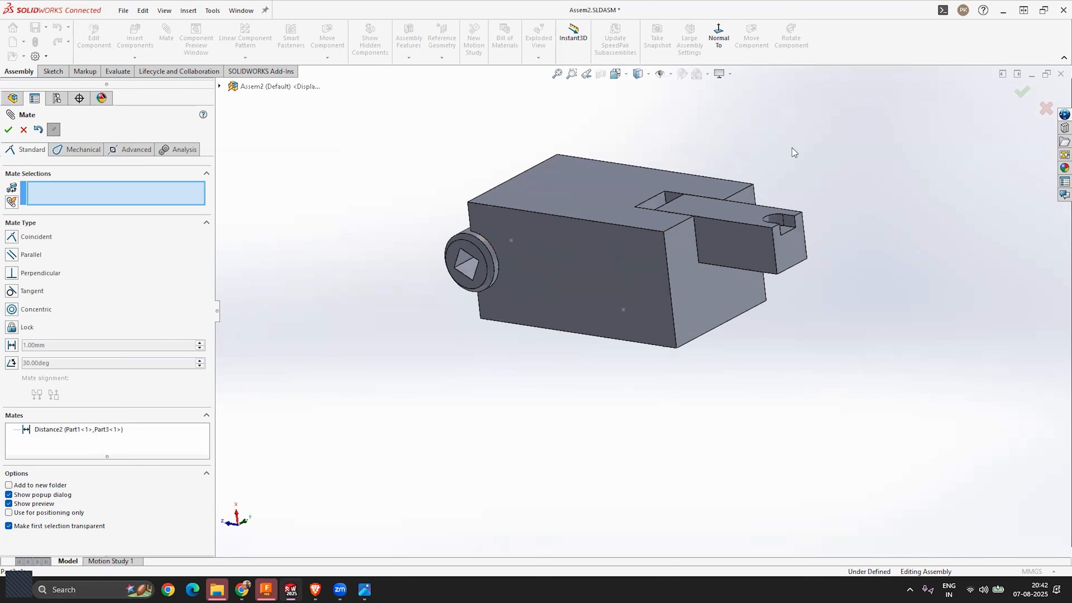
{"action": "scroll", "coordinate": [794, 153], "scroll_direction": "down", "scroll_amount": 5}
{"action": "middle_click_drag", "start_coordinate": [640, 301], "coordinate": [638, 391]}
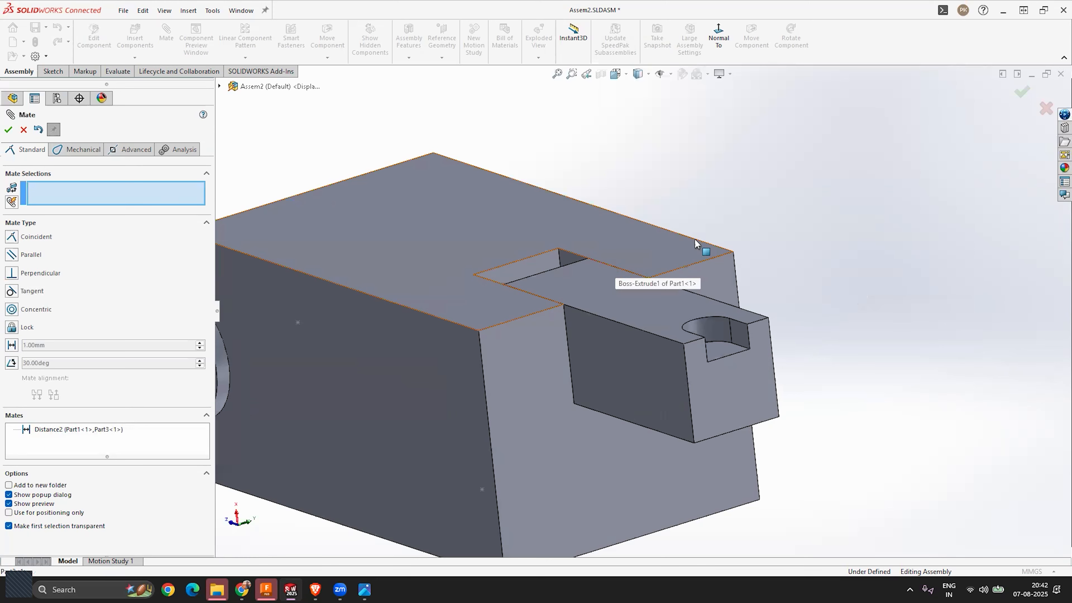
{"action": "scroll", "coordinate": [695, 238], "scroll_direction": "up", "scroll_amount": 5}
{"action": "scroll", "coordinate": [638, 398], "scroll_direction": "down", "scroll_amount": 3}
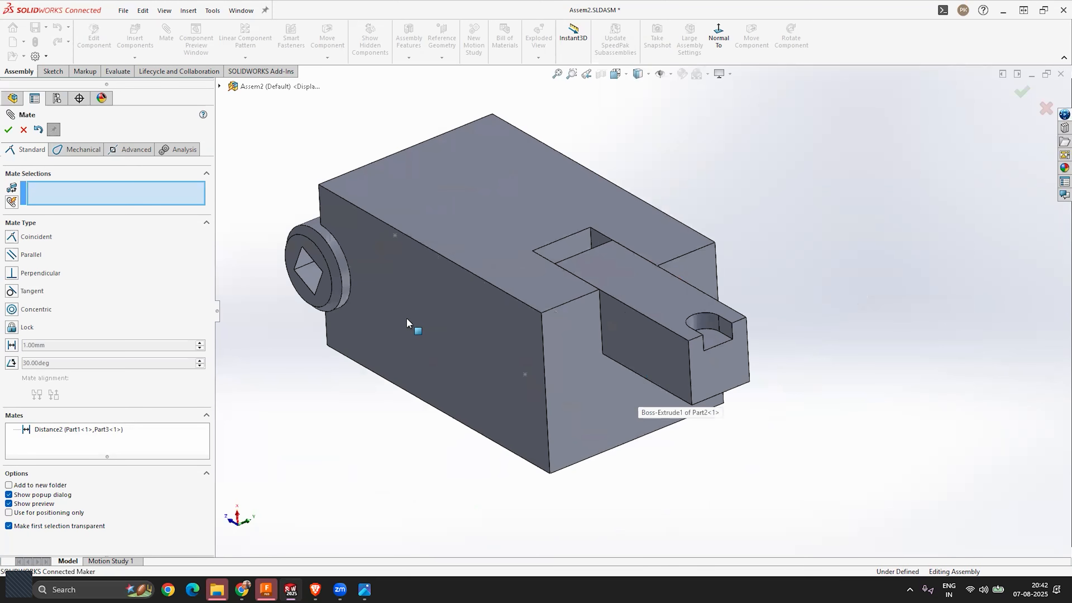
{"action": "key", "text": "Escape"}
Step: Highlight the Coincident mate that joins the top faces of Part1 and Part2
{"action": "middle_click_drag", "start_coordinate": [591, 334], "coordinate": [630, 294]}
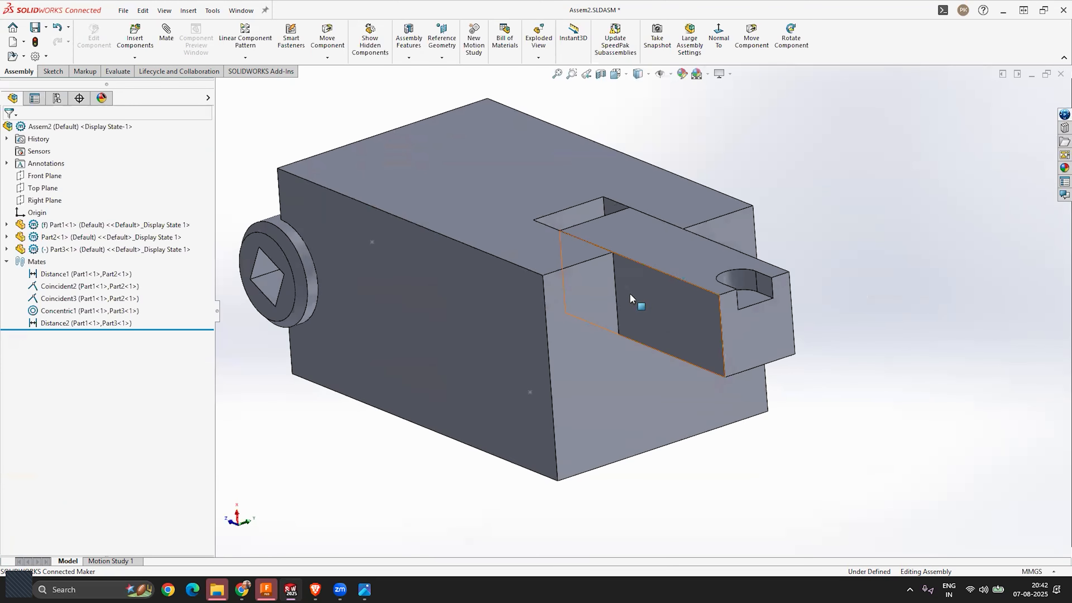
{"action": "left_click", "coordinate": [79, 287]}
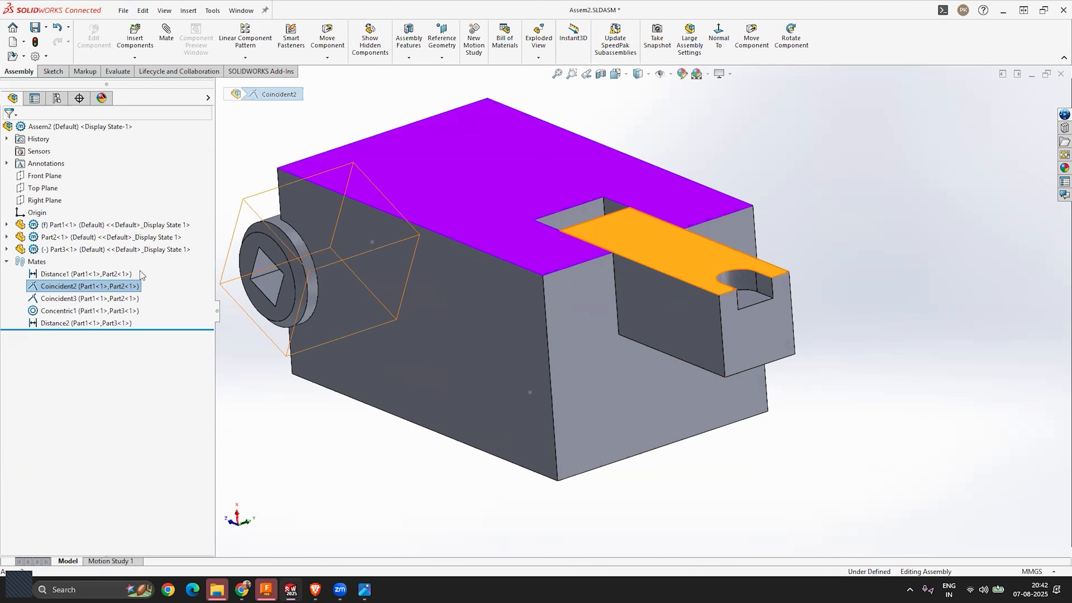
Step: Convert the Coincident mate between the top faces of Part1 and Part2 into a 5 mm Distance mate and close the Mate command
{"action": "right_click", "coordinate": [90, 285]}
{"action": "key", "text": "Escape"}
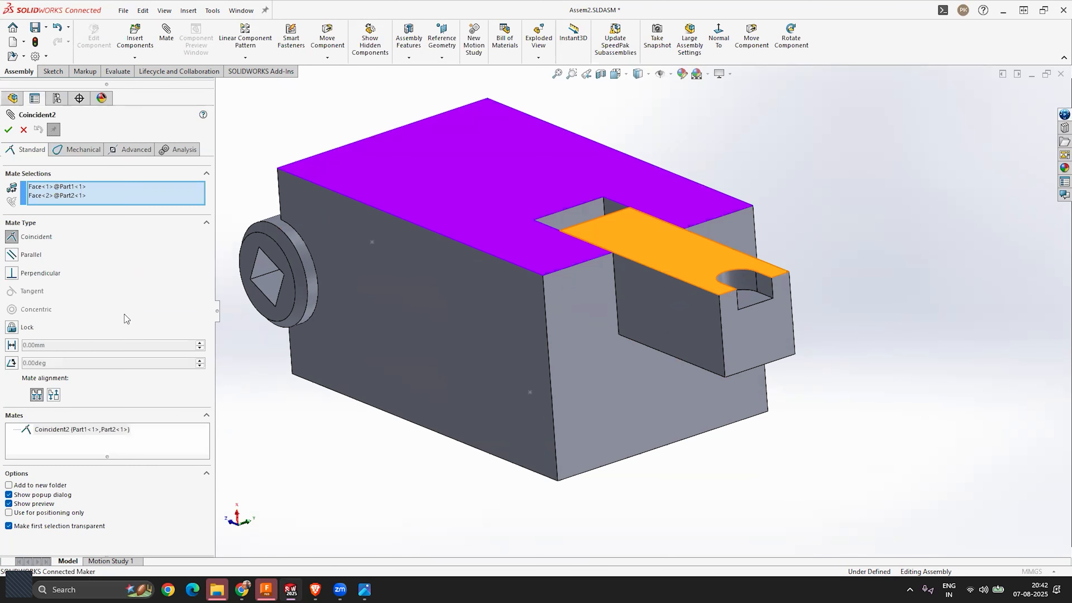
{"action": "left_click", "coordinate": [12, 345]}
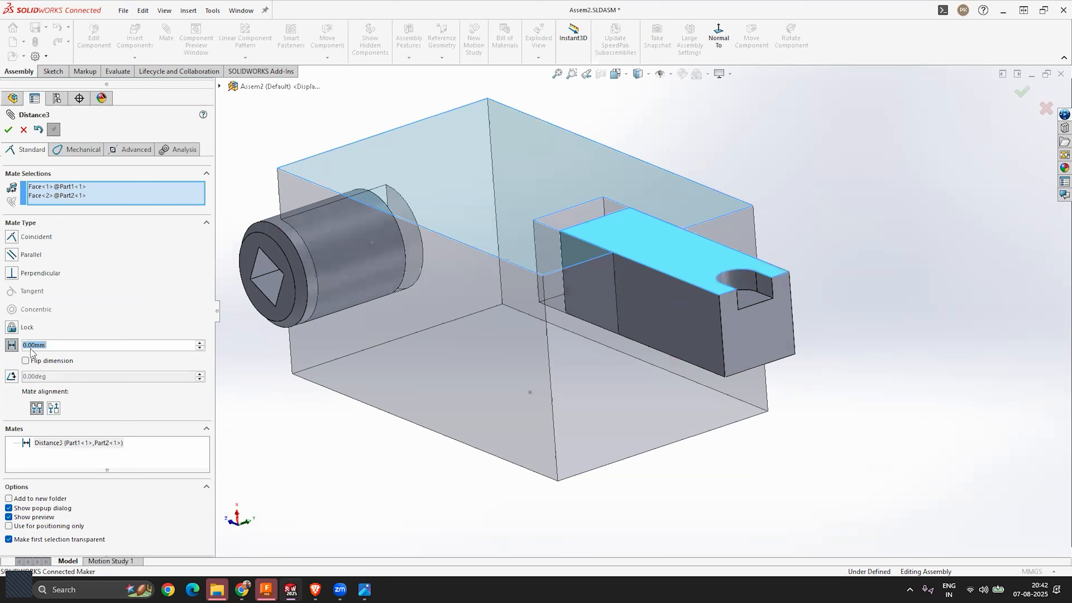
{"action": "type", "text": "5"}
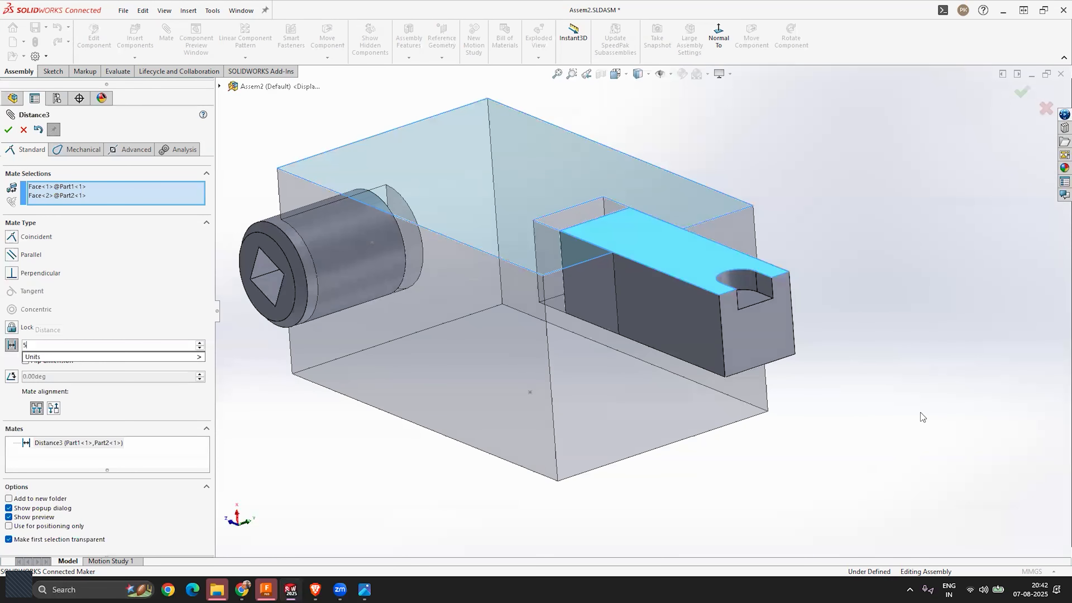
{"action": "key", "text": "Return"}
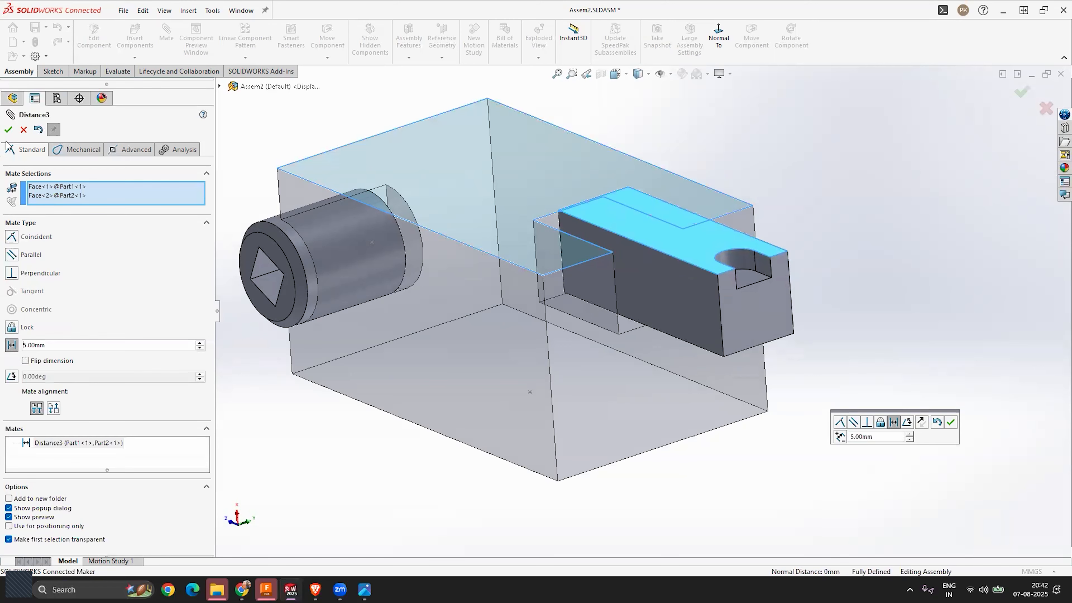
{"action": "left_click", "coordinate": [8, 129]}
{"action": "middle_click_drag", "start_coordinate": [745, 349], "coordinate": [572, 297]}
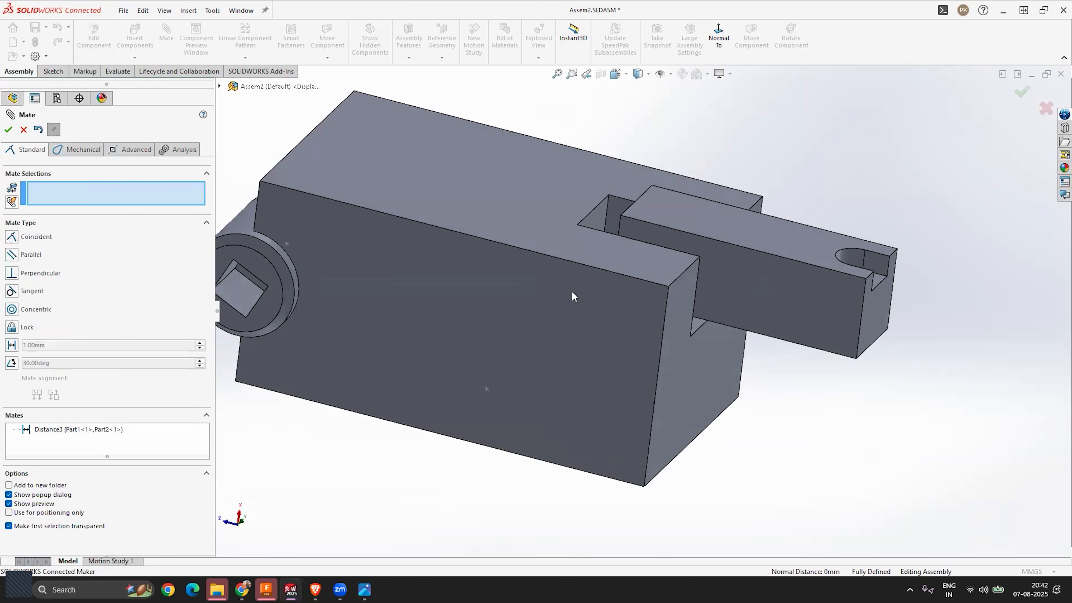
{"action": "left_click", "coordinate": [6, 130]}
Step: Save the Assem2 assembly with its edited mates and look over the available save options
{"action": "scroll", "coordinate": [578, 239], "scroll_direction": "up", "scroll_amount": 3}
{"action": "middle_click_drag", "start_coordinate": [576, 239], "coordinate": [630, 295]}
{"action": "scroll", "coordinate": [542, 307], "scroll_direction": "down", "scroll_amount": 3}
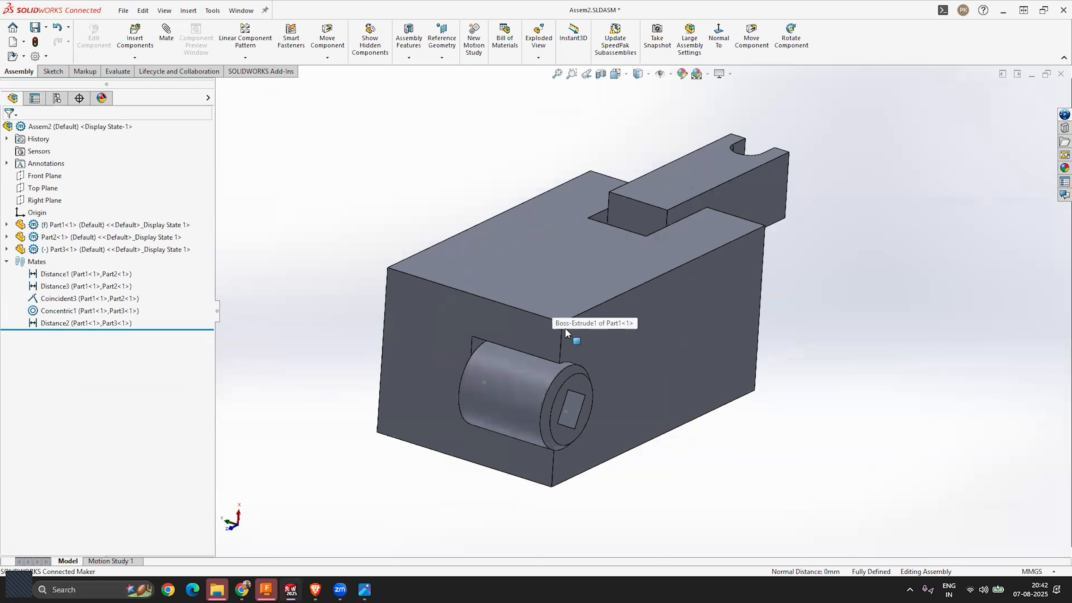
{"action": "scroll", "coordinate": [731, 226], "scroll_direction": "down", "scroll_amount": 1}
{"action": "scroll", "coordinate": [827, 252], "scroll_direction": "up", "scroll_amount": 4}
{"action": "middle_click_drag", "start_coordinate": [659, 283], "coordinate": [611, 313]}
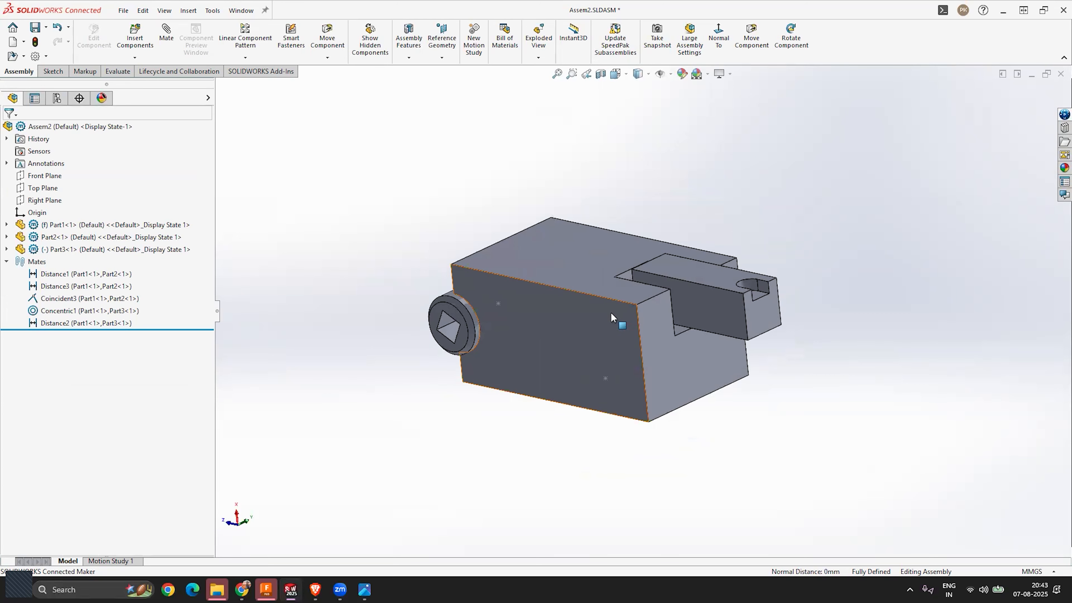
{"action": "left_click", "coordinate": [35, 27]}
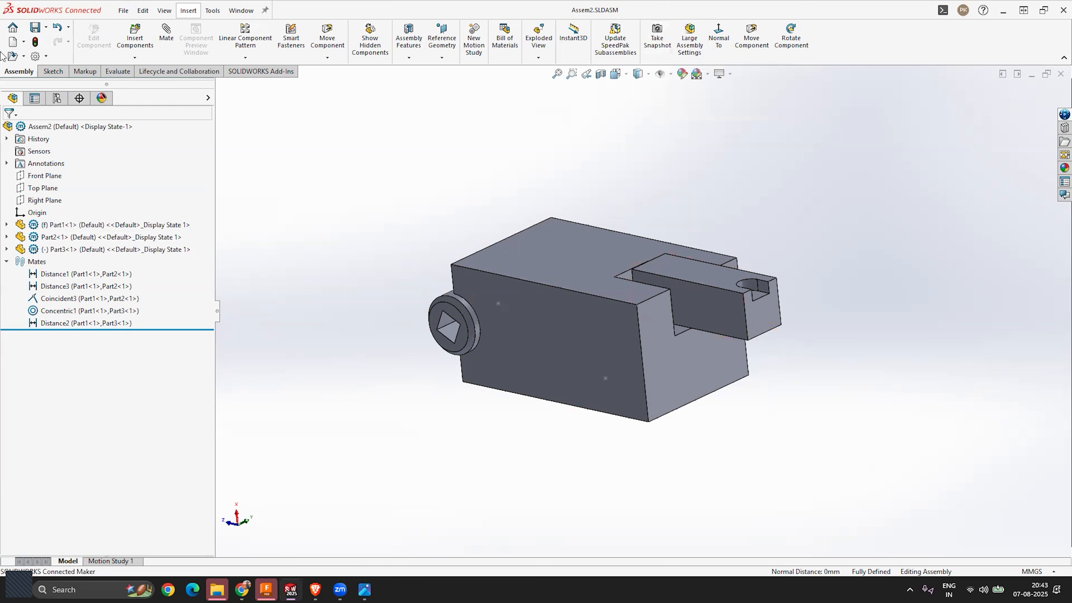
{"action": "left_click", "coordinate": [46, 27]}
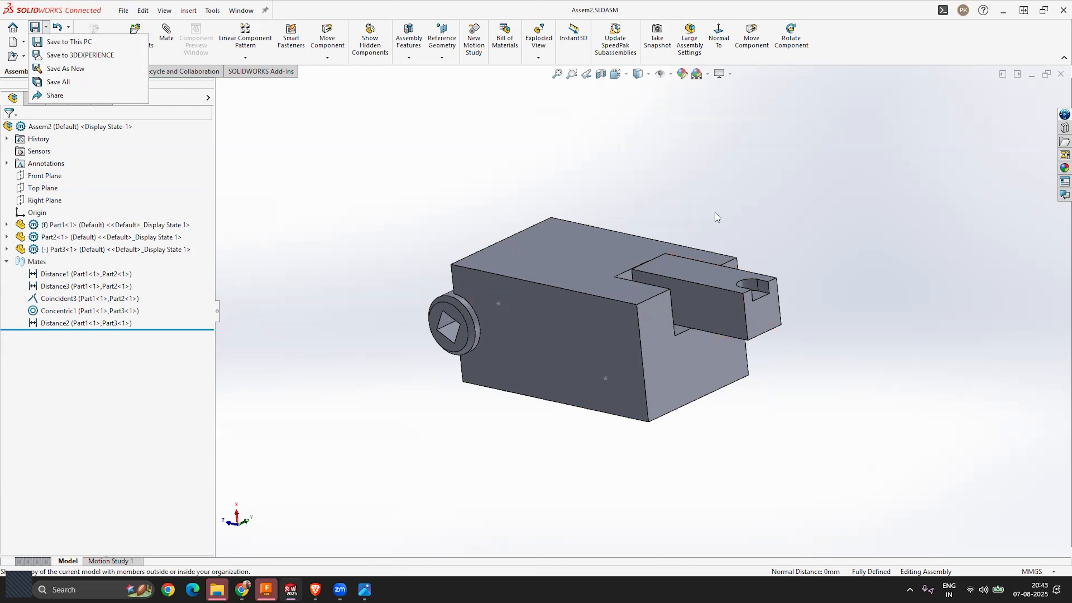
{"action": "left_click", "coordinate": [351, 175]}
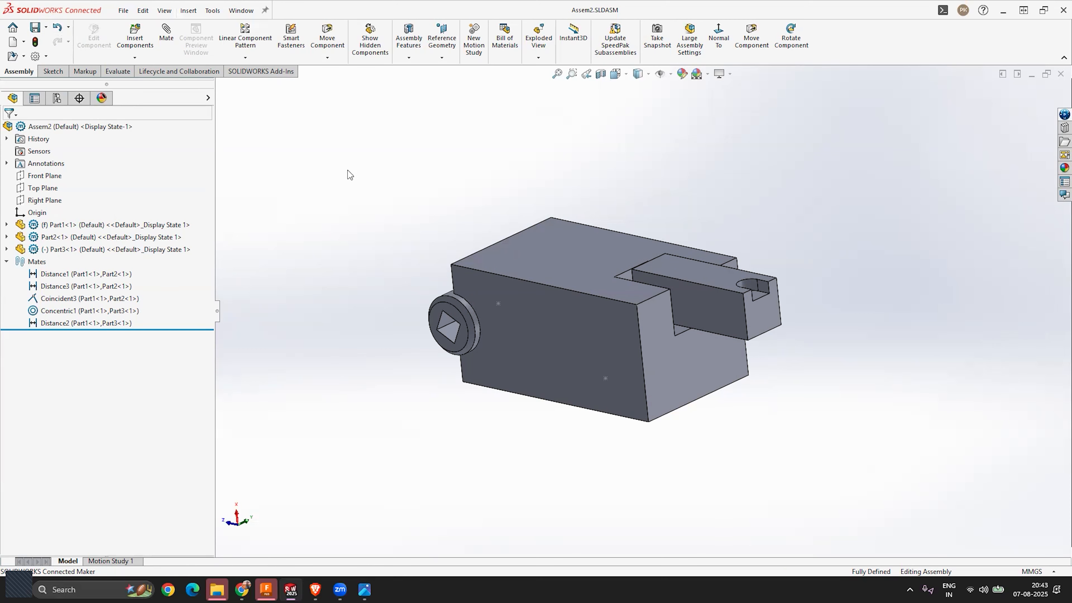
Step: Package Assem2 with Part1, Part2 and Part3 through Pack and Go into the Assembly folder on the Desktop, flattened to a single folder
{"action": "left_click", "coordinate": [123, 11]}
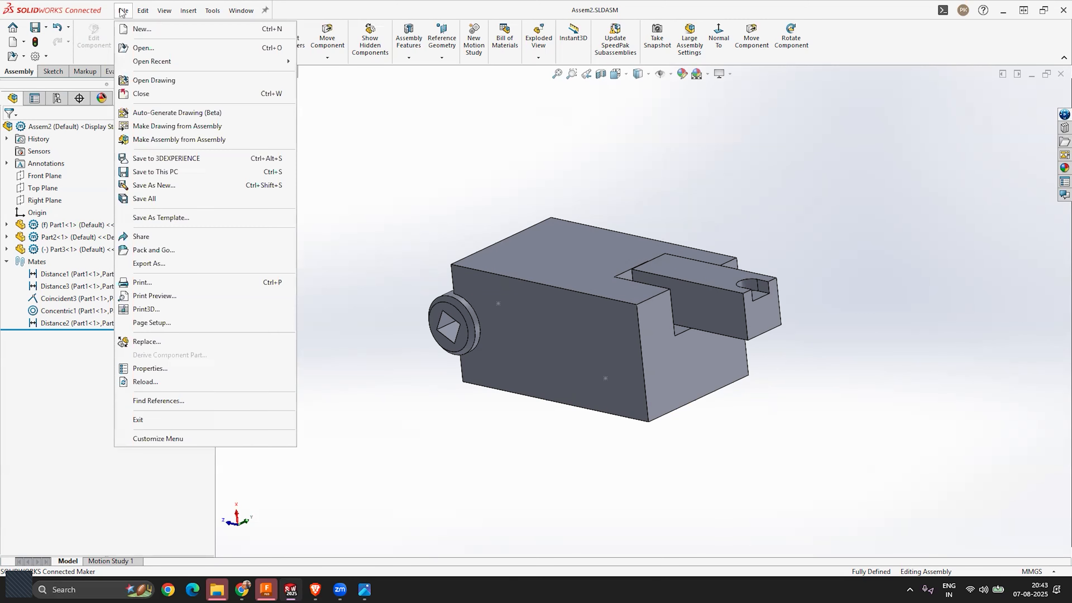
{"action": "left_click", "coordinate": [155, 250]}
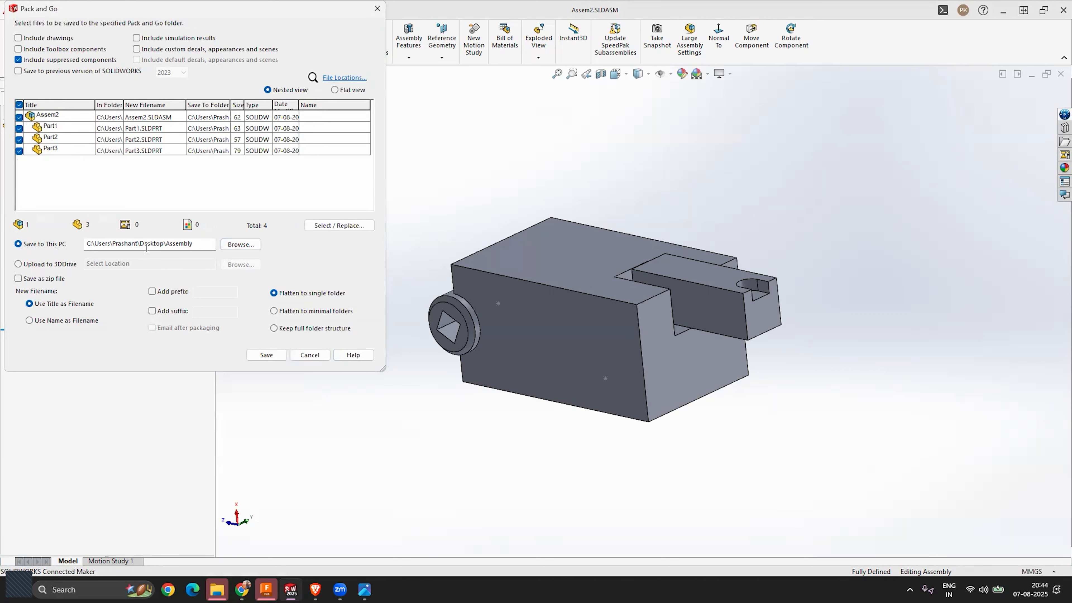
{"action": "left_click", "coordinate": [259, 358]}
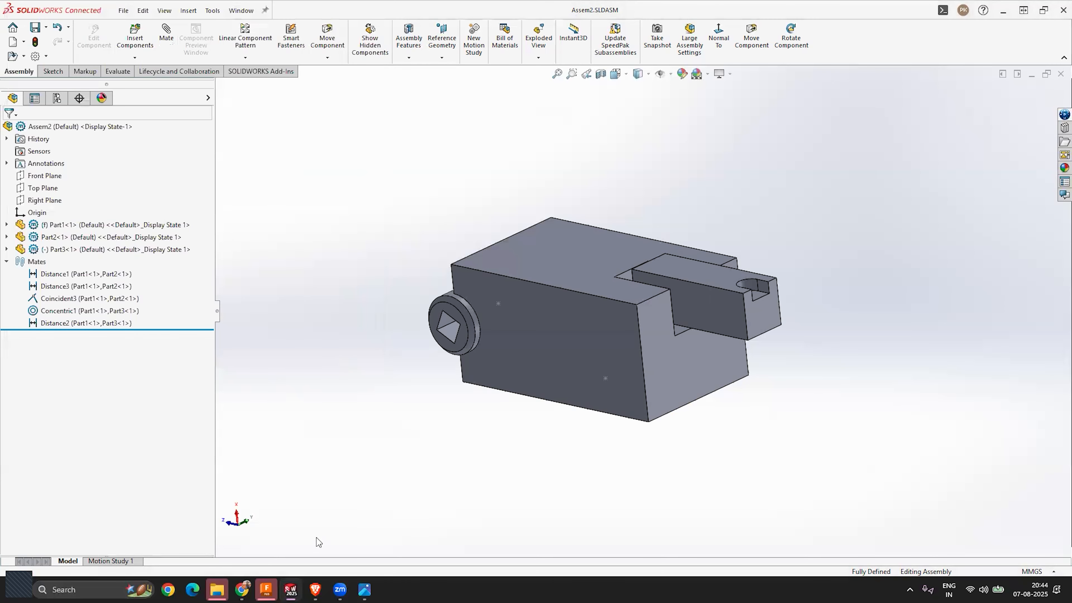
Step: Switch to File Explorer and examine the assembly and part files in the Desktop's Assembly folder
{"action": "left_click", "coordinate": [217, 589]}
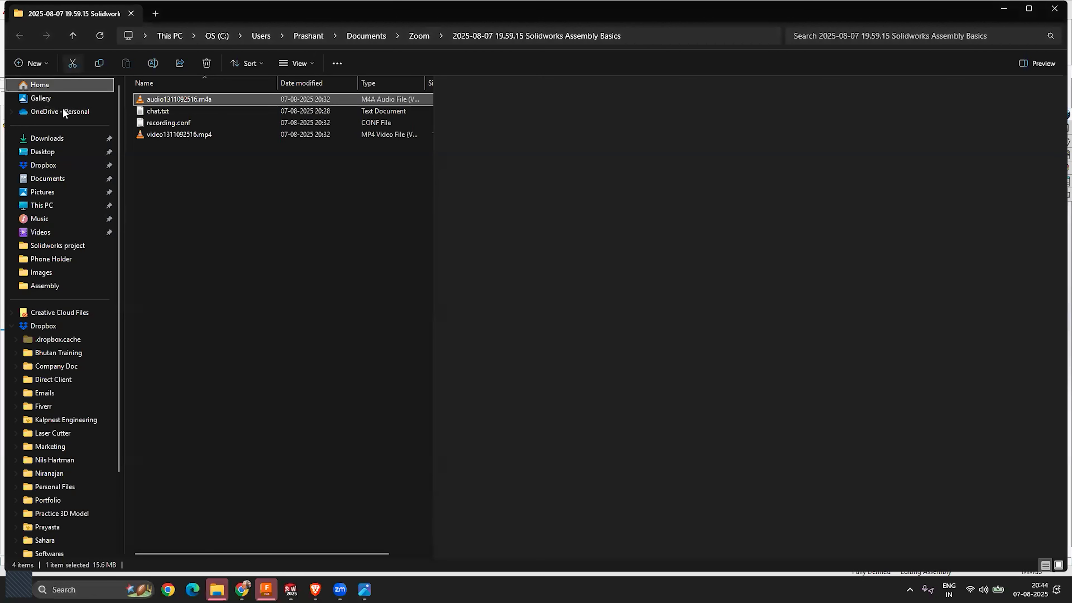
{"action": "left_click", "coordinate": [50, 149]}
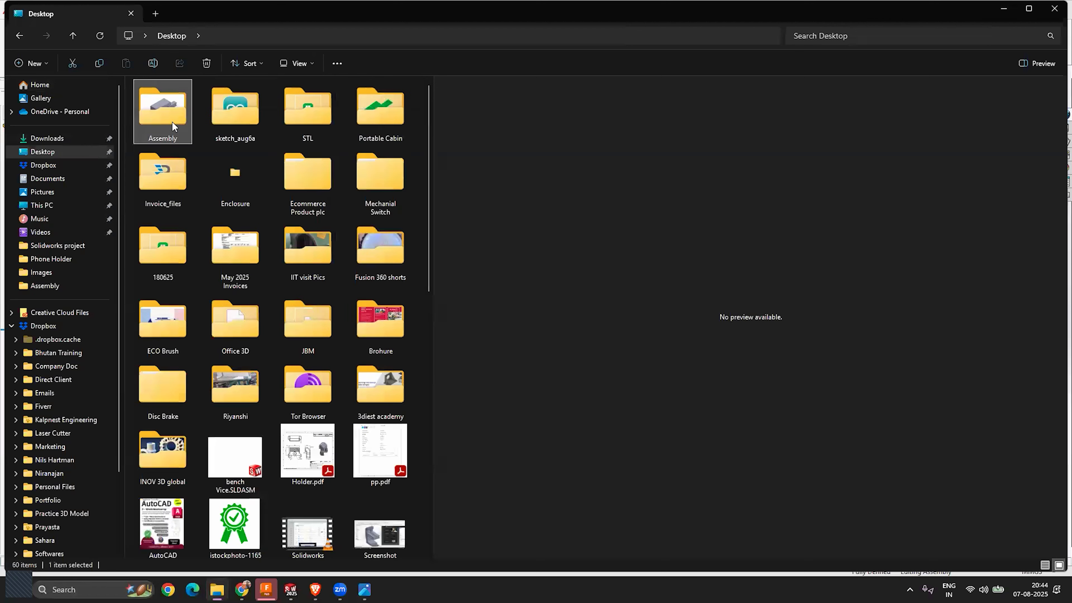
{"action": "double_click", "coordinate": [172, 121]}
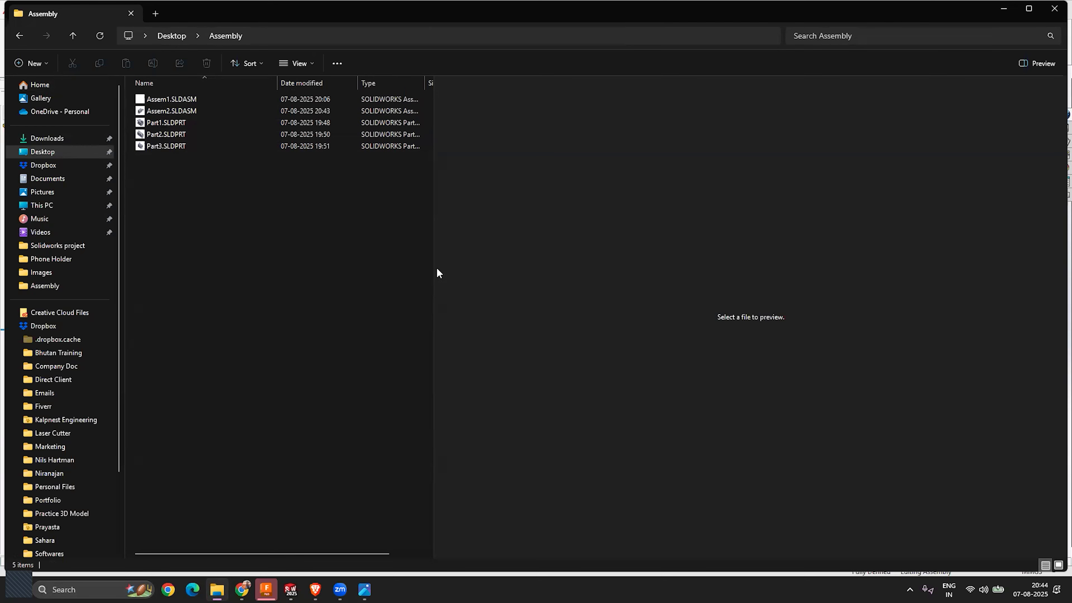
{"action": "left_click_drag", "start_coordinate": [446, 265], "coordinate": [697, 270]}
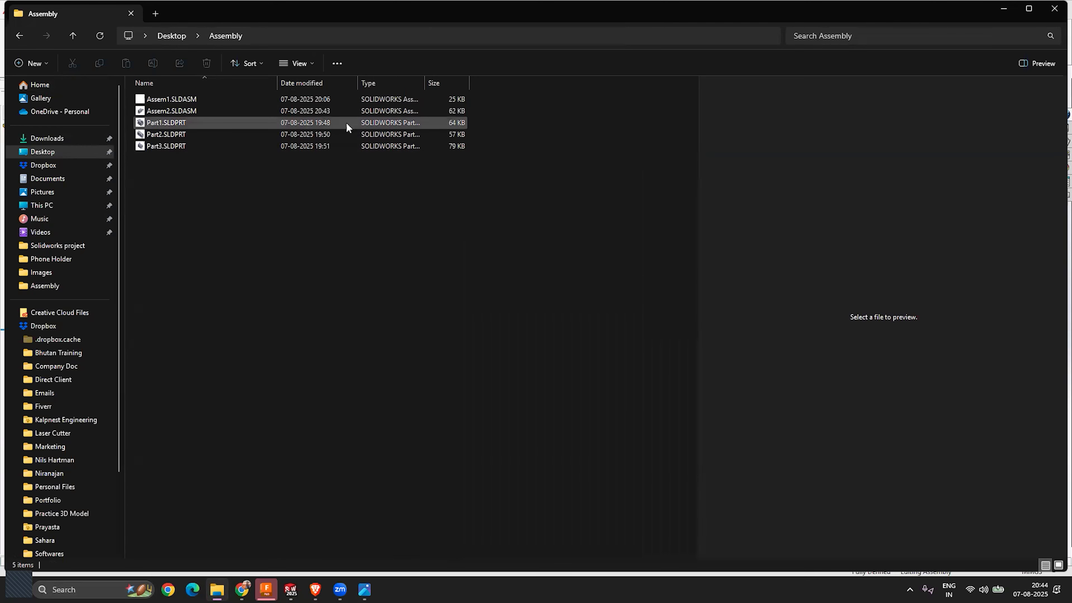
{"action": "left_click", "coordinate": [165, 37]}
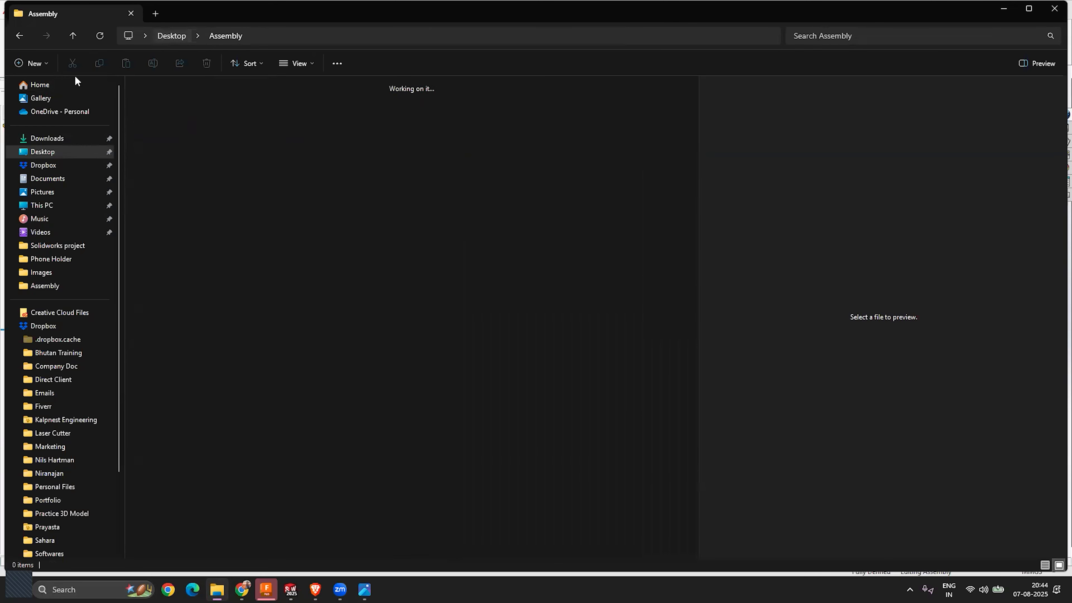
{"action": "double_click", "coordinate": [185, 98]}
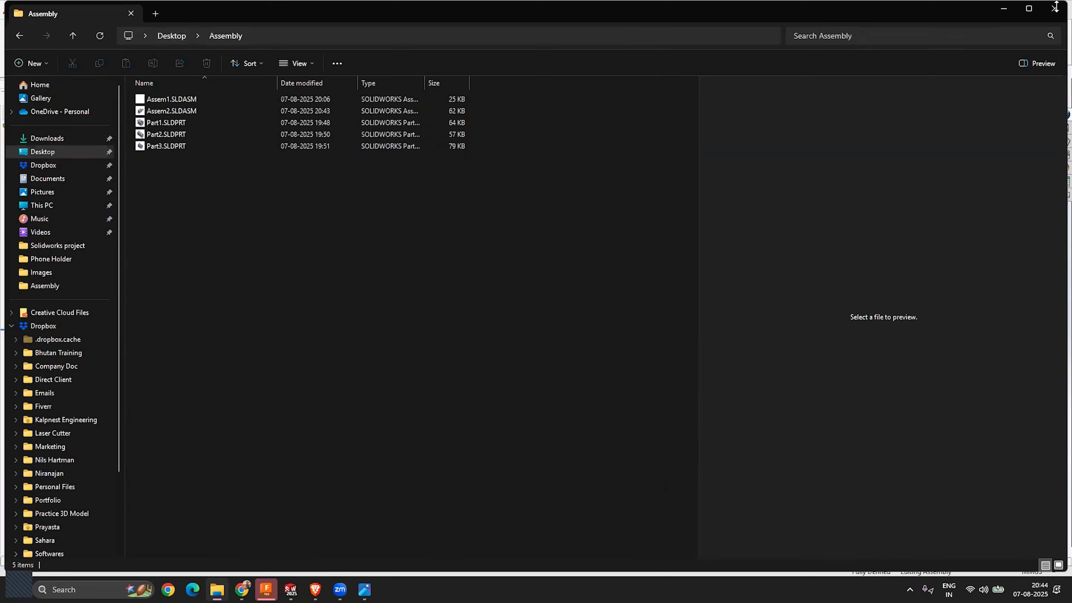
Step: Package the Assem2 assembly and its parts with Pack and Go, saved as a zip file in the Assembly folder
{"action": "left_click", "coordinate": [1054, 8]}
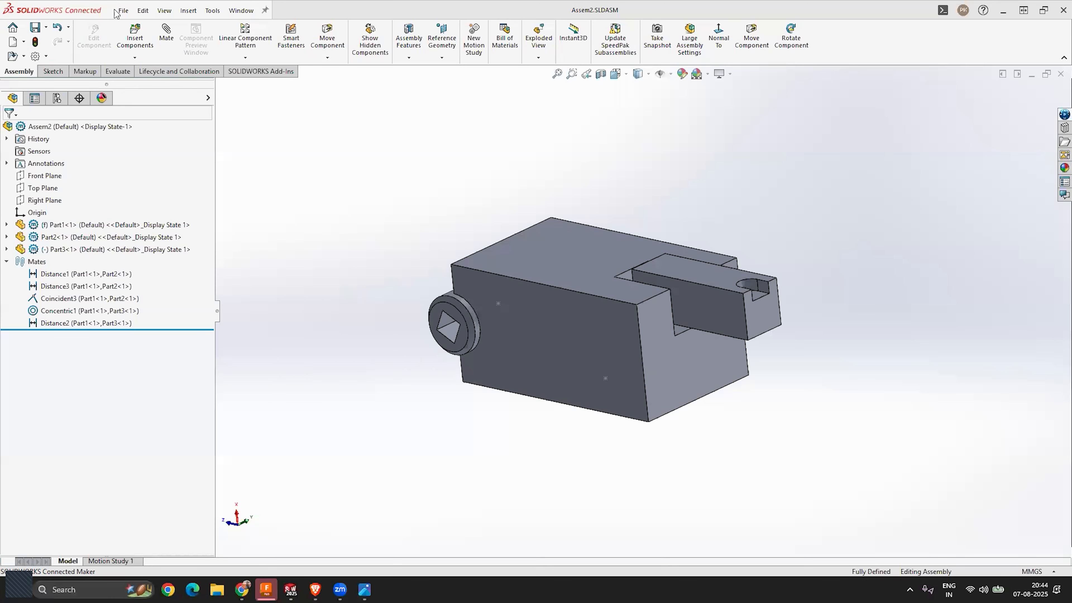
{"action": "left_click", "coordinate": [123, 10]}
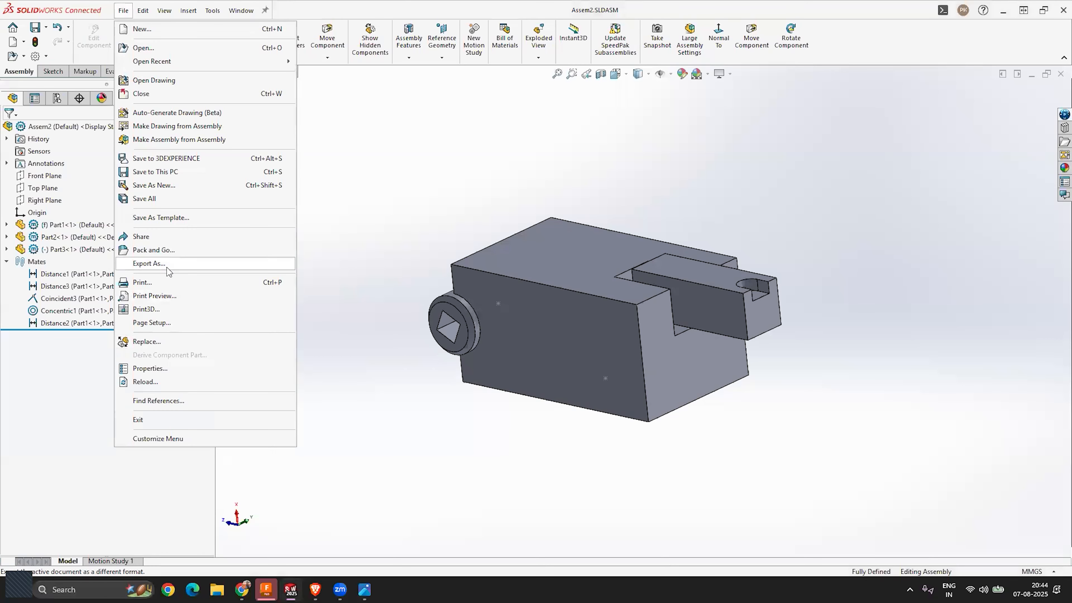
{"action": "left_click", "coordinate": [165, 250]}
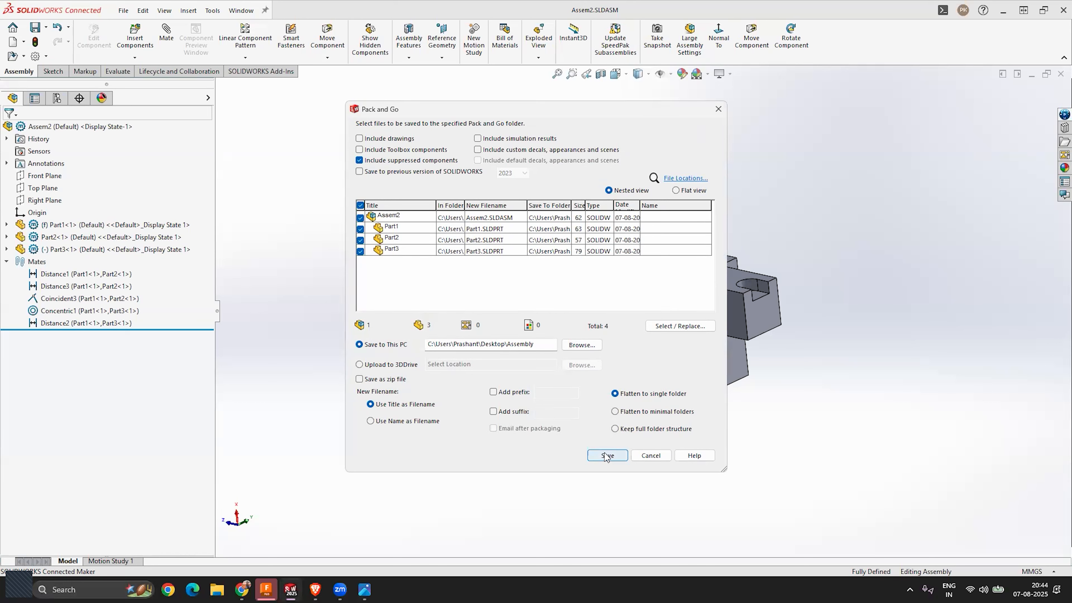
{"action": "left_click", "coordinate": [359, 379]}
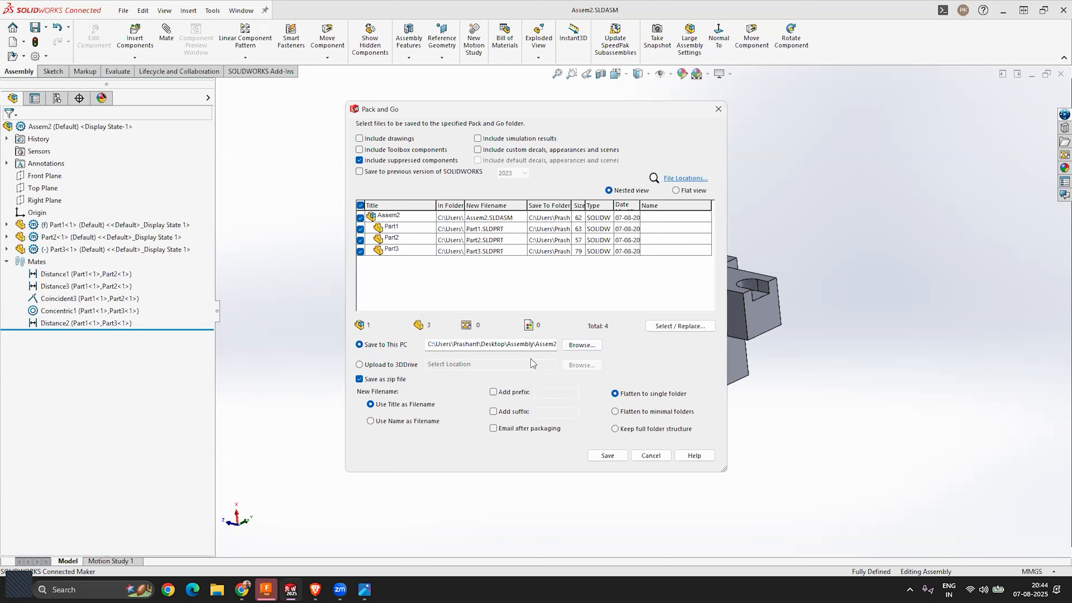
{"action": "left_click", "coordinate": [596, 457]}
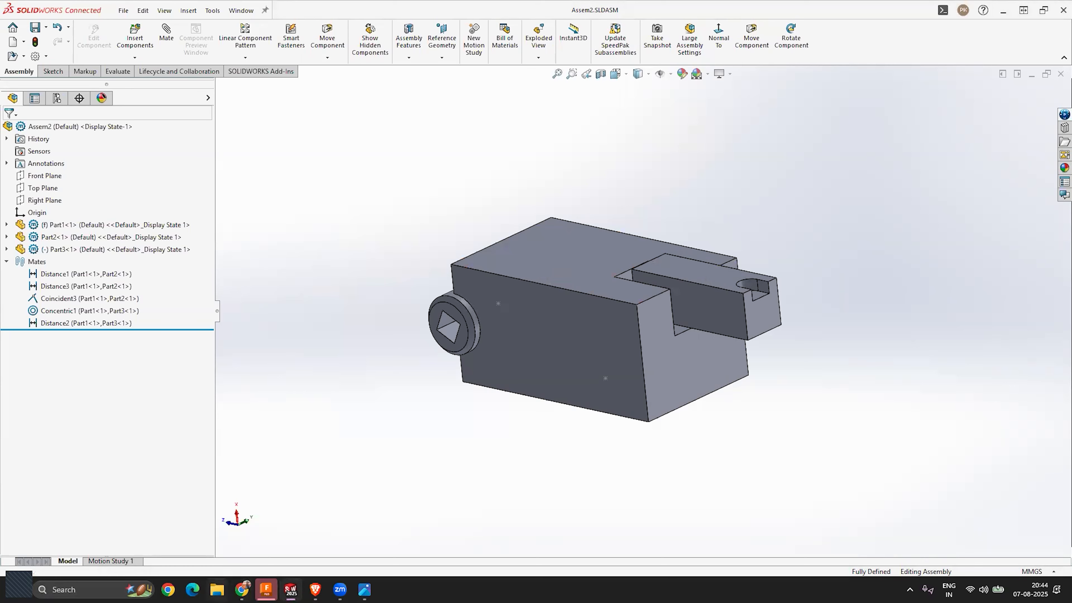
Step: Check for Assem2.zip in the Assembly folder on the Desktop and return to the assembly
{"action": "key", "text": "super+e"}
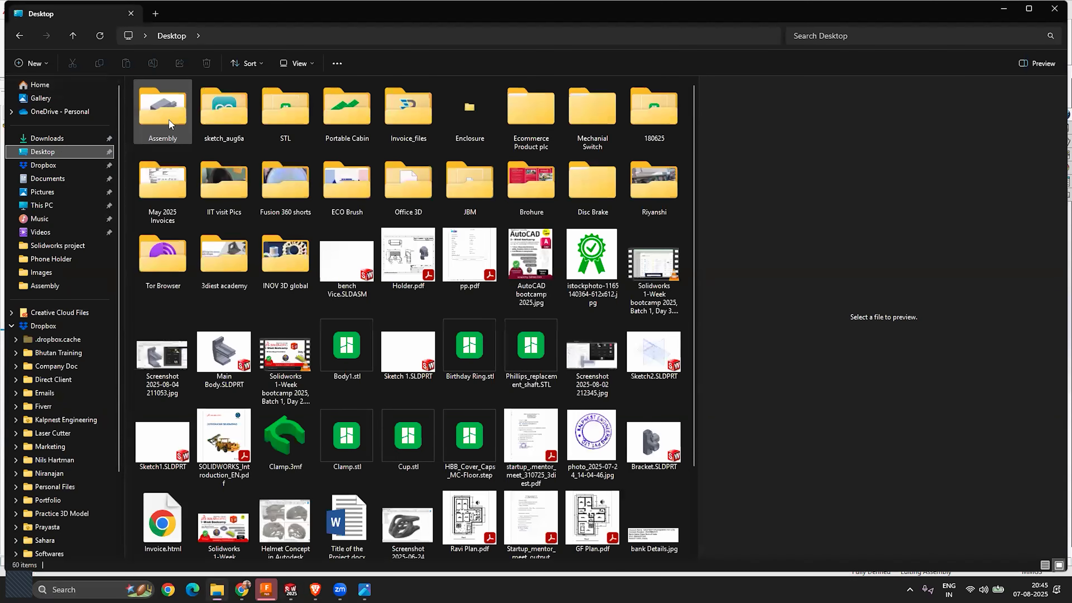
{"action": "left_click", "coordinate": [168, 119]}
{"action": "double_click", "coordinate": [168, 119]}
{"action": "left_click", "coordinate": [188, 124]}
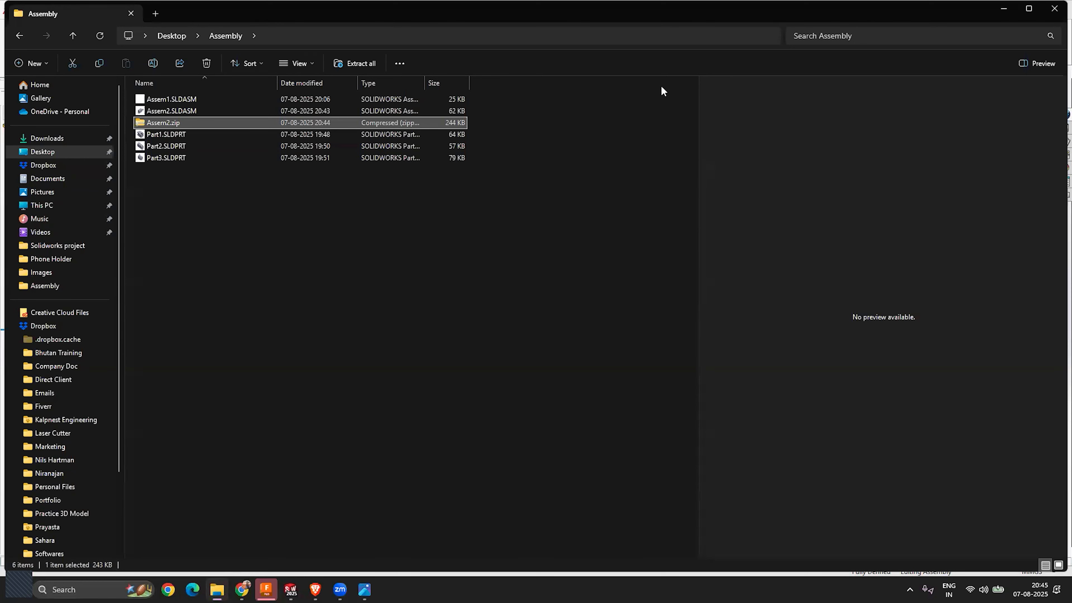
{"action": "left_click", "coordinate": [1003, 10]}
Step: Examine from several sides how the slotted bar and the cylinder sit in the block
{"action": "scroll", "coordinate": [635, 328], "scroll_direction": "up", "scroll_amount": 4}
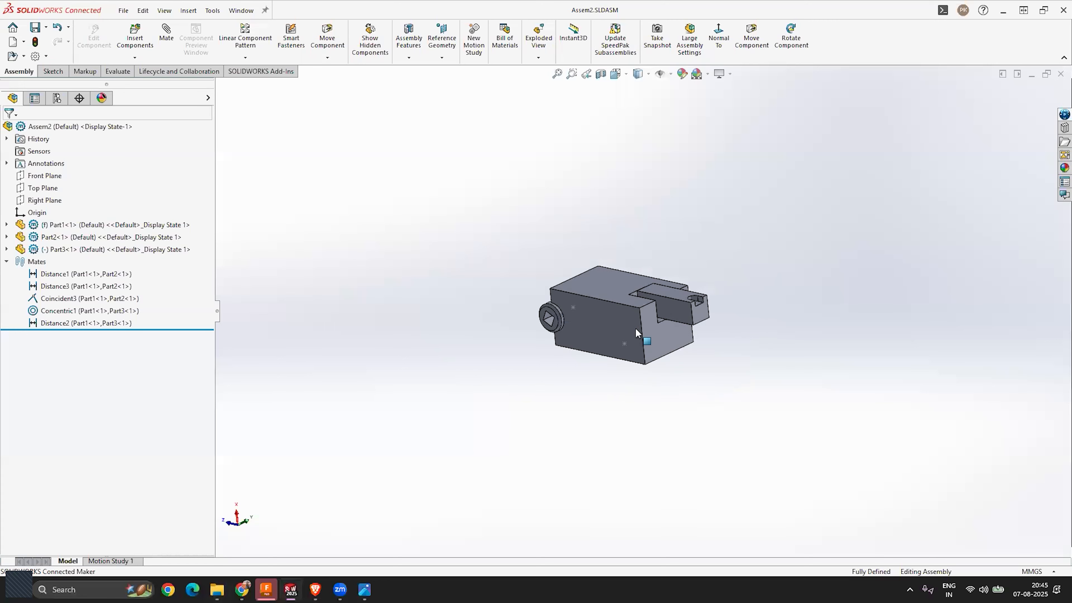
{"action": "scroll", "coordinate": [672, 309], "scroll_direction": "down", "scroll_amount": 5}
{"action": "middle_click_drag", "start_coordinate": [483, 383], "coordinate": [512, 329]}
{"action": "scroll", "coordinate": [512, 328], "scroll_direction": "down", "scroll_amount": 4}
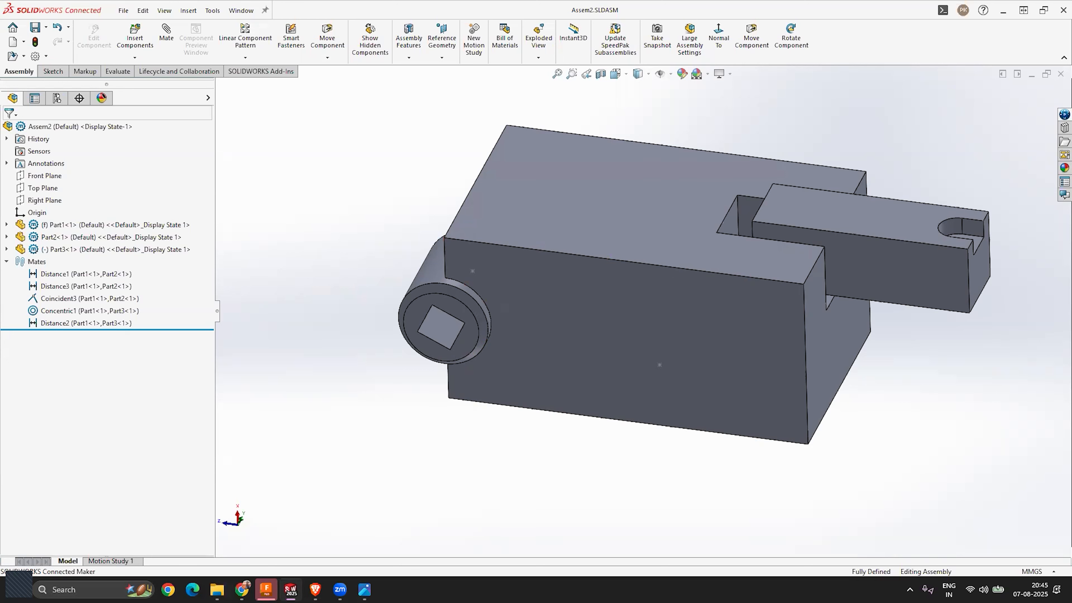
{"action": "scroll", "coordinate": [814, 307], "scroll_direction": "up", "scroll_amount": 1}
{"action": "scroll", "coordinate": [838, 312], "scroll_direction": "down", "scroll_amount": 3}
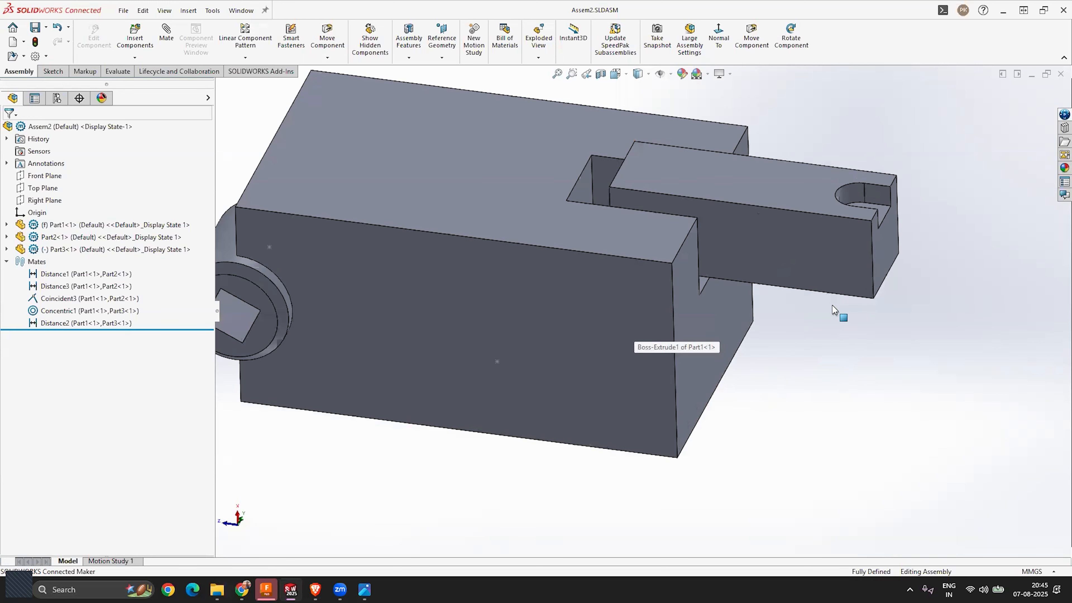
{"action": "scroll", "coordinate": [638, 310], "scroll_direction": "up", "scroll_amount": 2}
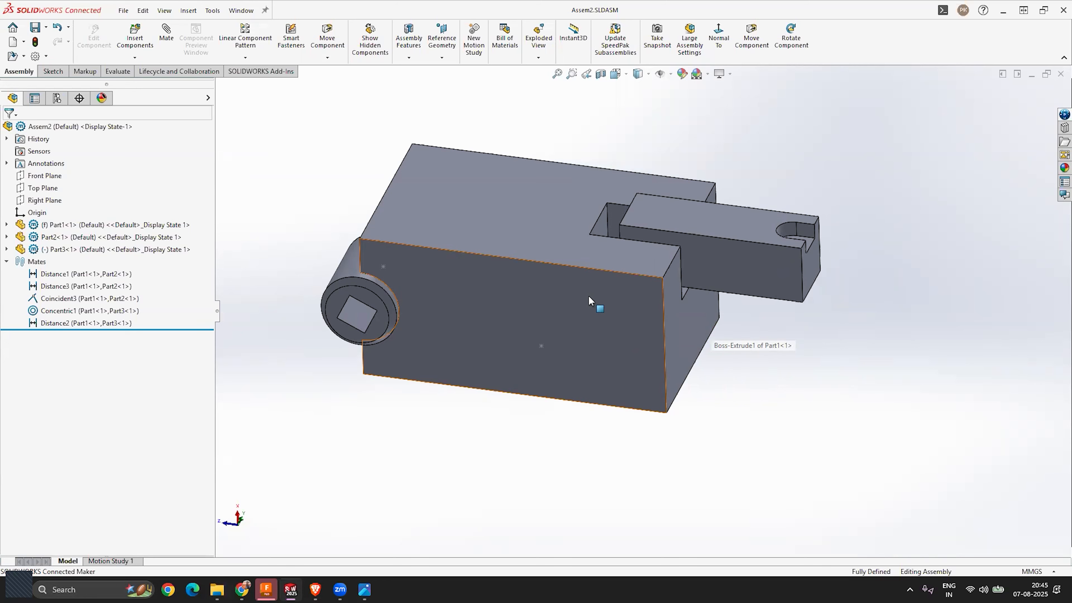
{"action": "scroll", "coordinate": [509, 297], "scroll_direction": "up", "scroll_amount": 2}
{"action": "scroll", "coordinate": [509, 304], "scroll_direction": "down", "scroll_amount": 2}
{"action": "middle_click_drag", "start_coordinate": [510, 304], "coordinate": [688, 320]}
{"action": "scroll", "coordinate": [722, 260], "scroll_direction": "down", "scroll_amount": 3}
{"action": "scroll", "coordinate": [548, 368], "scroll_direction": "up", "scroll_amount": 3}
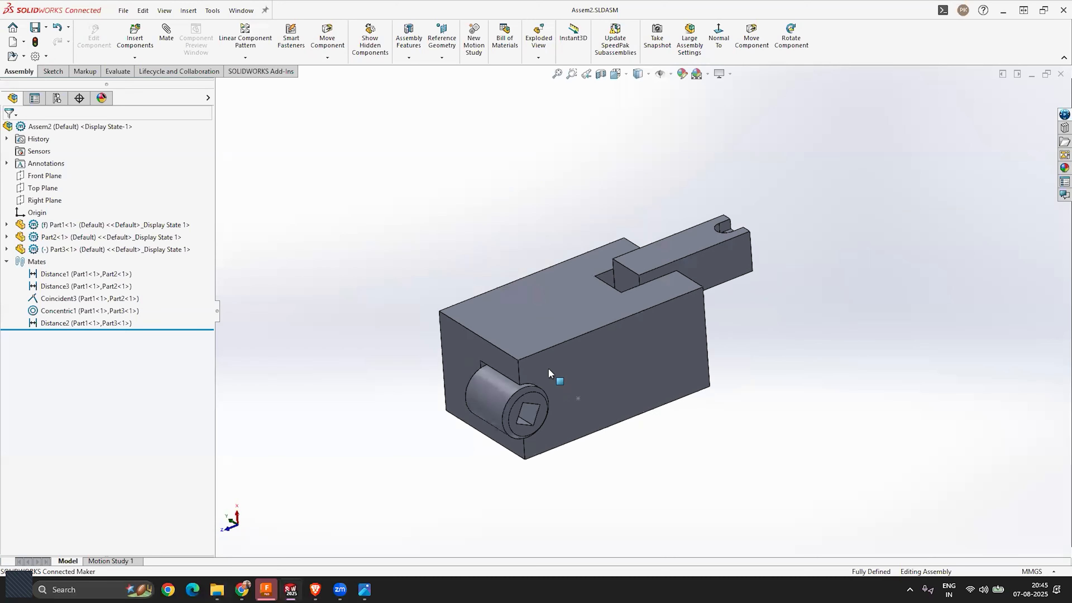
{"action": "scroll", "coordinate": [605, 266], "scroll_direction": "down", "scroll_amount": 3}
{"action": "scroll", "coordinate": [610, 264], "scroll_direction": "up", "scroll_amount": 2}
{"action": "middle_click_drag", "start_coordinate": [626, 293], "coordinate": [718, 285]}
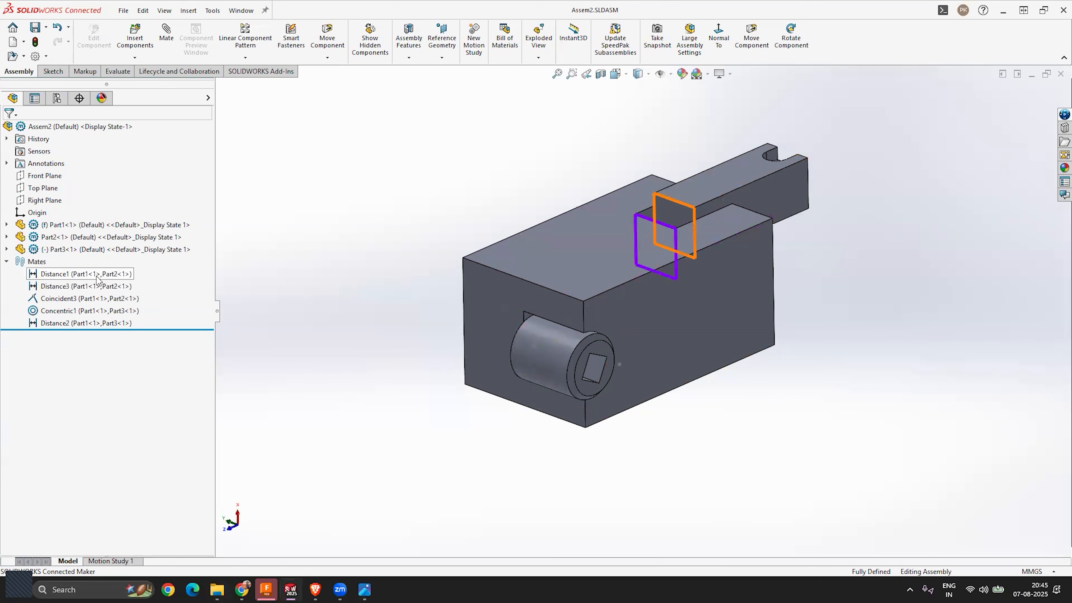
Step: Delete the Distance1, Distance3 and Coincident3 mates between Part1 and Part2
{"action": "left_click", "coordinate": [84, 273]}
{"action": "left_click", "coordinate": [91, 286], "text": "ctrl"}
{"action": "left_click", "coordinate": [96, 298], "text": "ctrl"}
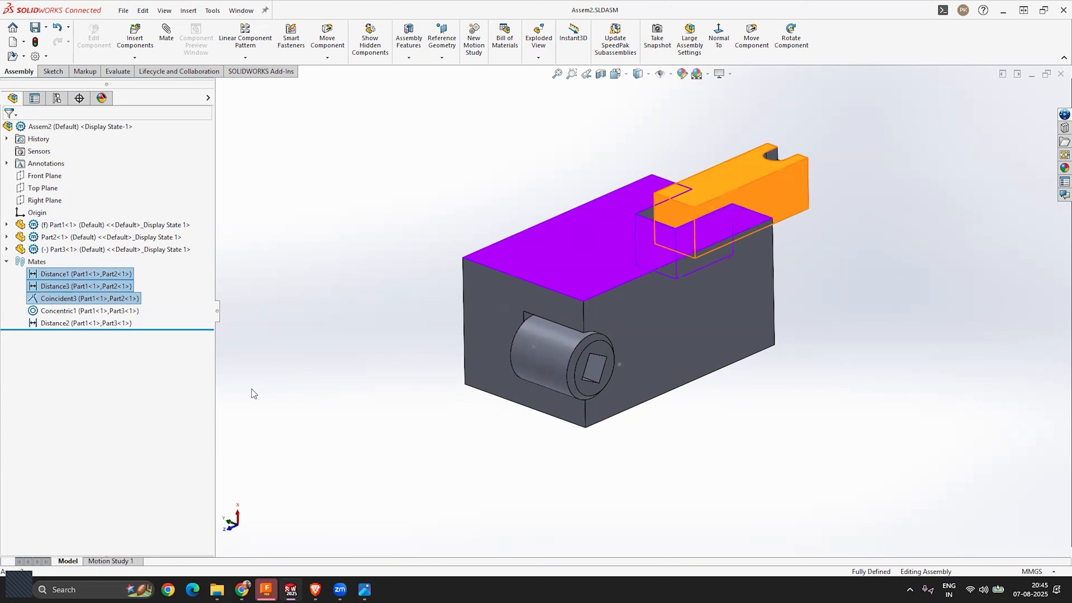
{"action": "key", "text": "Delete"}
{"action": "left_click", "coordinate": [830, 218]}
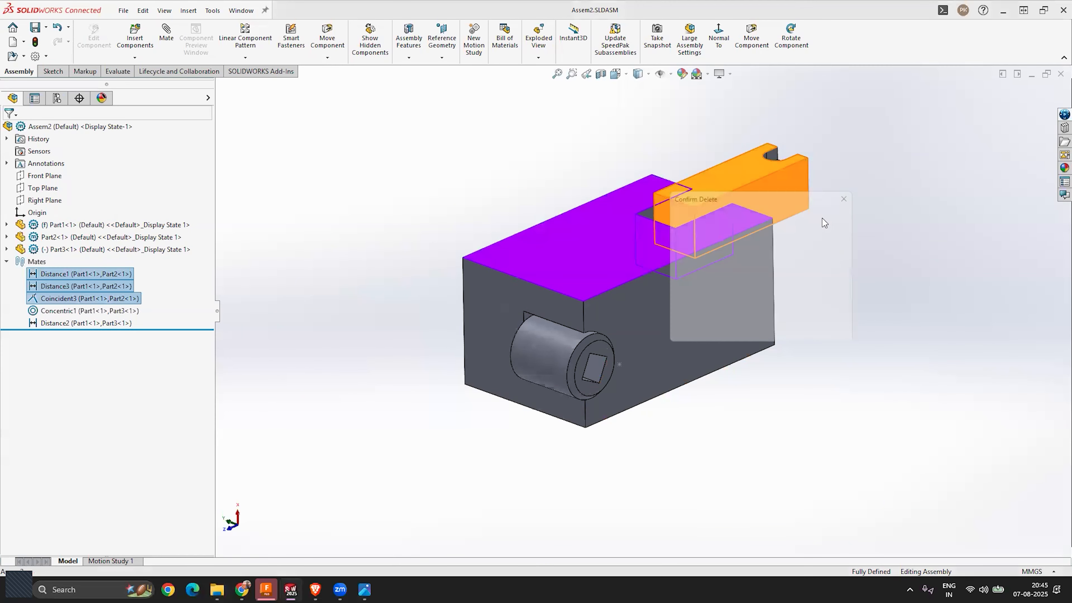
{"action": "left_click", "coordinate": [830, 218]}
Step: Move Part2 out of the block's slot to a free spot beside the block
{"action": "scroll", "coordinate": [605, 238], "scroll_direction": "up", "scroll_amount": 2}
{"action": "left_click_drag", "start_coordinate": [691, 238], "coordinate": [886, 240]}
{"action": "middle_click_drag", "start_coordinate": [886, 242], "coordinate": [568, 363]}
{"action": "scroll", "coordinate": [713, 296], "scroll_direction": "down", "scroll_amount": 2}
{"action": "middle_click_drag", "start_coordinate": [699, 274], "coordinate": [828, 387]}
{"action": "left_click", "coordinate": [828, 384]}
Step: Examine the detached Part2 and the block's empty slot from several angles
{"action": "scroll", "coordinate": [737, 390], "scroll_direction": "down", "scroll_amount": 3}
{"action": "middle_click_drag", "start_coordinate": [737, 391], "coordinate": [749, 236]}
{"action": "scroll", "coordinate": [749, 236], "scroll_direction": "up", "scroll_amount": 4}
{"action": "scroll", "coordinate": [626, 402], "scroll_direction": "up", "scroll_amount": 3}
{"action": "scroll", "coordinate": [626, 401], "scroll_direction": "down", "scroll_amount": 2}
{"action": "mouse_move", "coordinate": [608, 378]}
{"action": "middle_mouse_down"}
{"action": "mouse_move", "coordinate": [596, 460]}
{"action": "mouse_move", "coordinate": [620, 361]}
{"action": "middle_mouse_up"}
{"action": "scroll", "coordinate": [620, 361], "scroll_direction": "down", "scroll_amount": 4}
{"action": "key", "text": "Escape"}
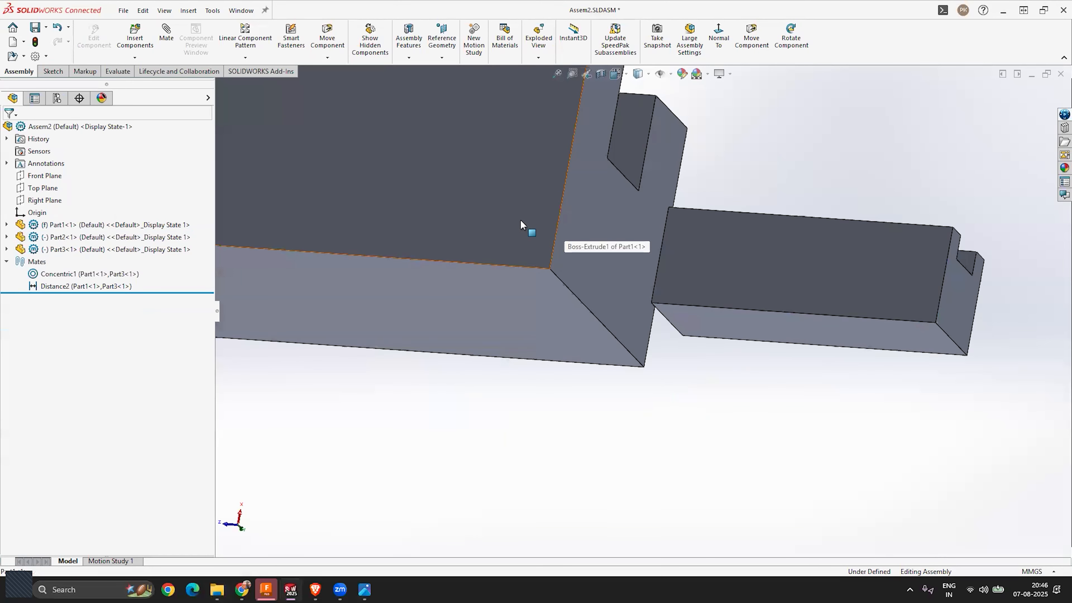
{"action": "middle_click_drag", "start_coordinate": [623, 247], "coordinate": [617, 185]}
{"action": "scroll", "coordinate": [633, 211], "scroll_direction": "up", "scroll_amount": 5}
{"action": "middle_click_drag", "start_coordinate": [629, 315], "coordinate": [679, 348]}
{"action": "scroll", "coordinate": [671, 374], "scroll_direction": "down", "scroll_amount": 2}
{"action": "scroll", "coordinate": [680, 350], "scroll_direction": "up", "scroll_amount": 2}
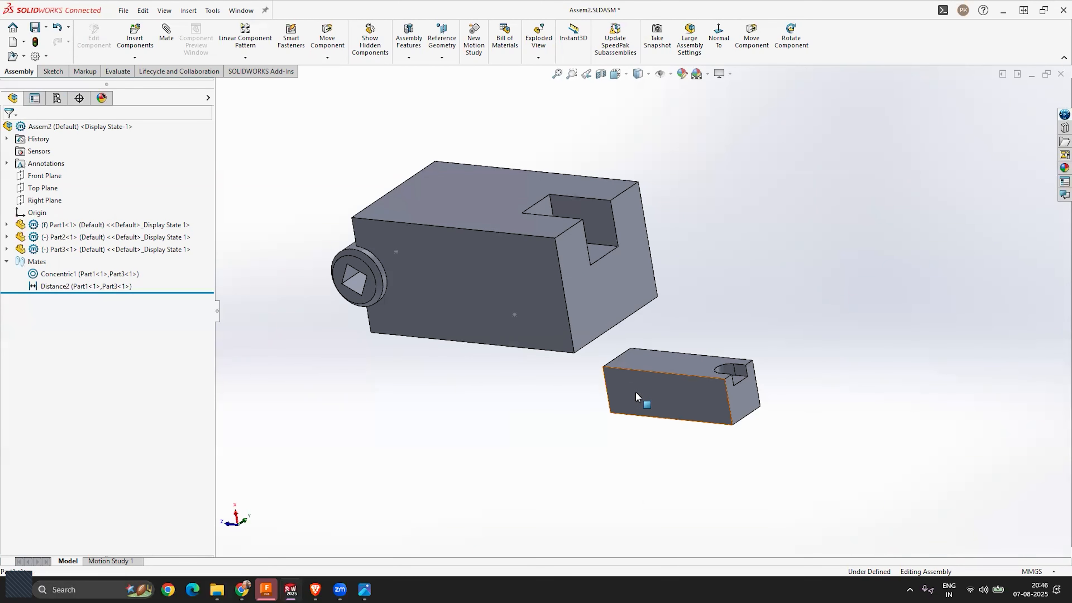
Step: Start a Width mate using the outer side faces of Part1 and the side faces of Part2
{"action": "left_click", "coordinate": [654, 386]}
{"action": "scroll", "coordinate": [657, 378], "scroll_direction": "up", "scroll_amount": 2}
{"action": "scroll", "coordinate": [657, 366], "scroll_direction": "down", "scroll_amount": 3}
{"action": "middle_click_drag", "start_coordinate": [657, 366], "coordinate": [598, 402]}
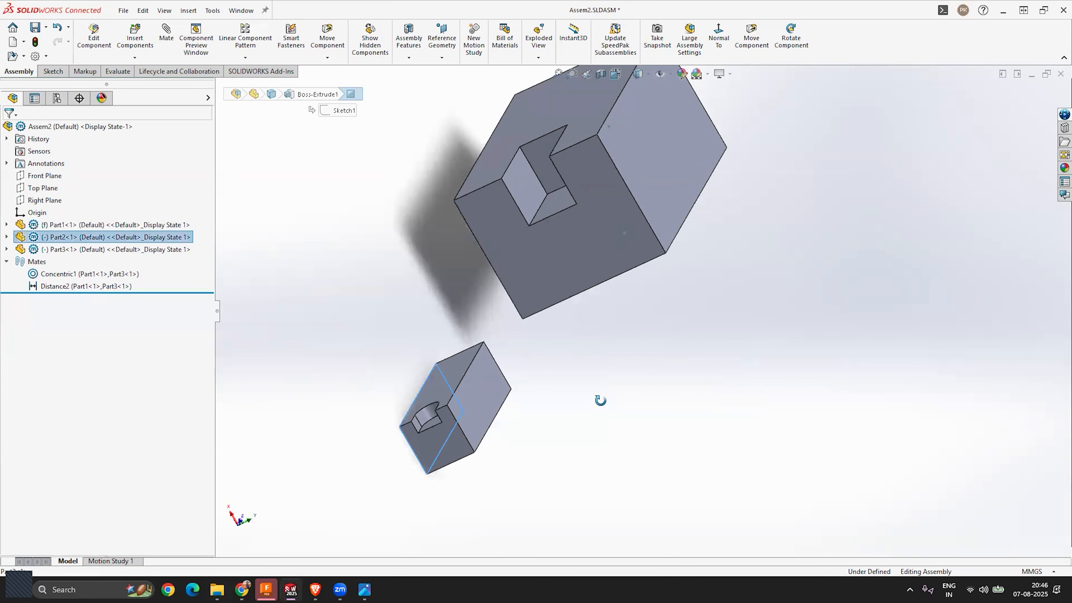
{"action": "middle_click_drag", "start_coordinate": [496, 432], "coordinate": [478, 318]}
{"action": "scroll", "coordinate": [478, 318], "scroll_direction": "down", "scroll_amount": 2}
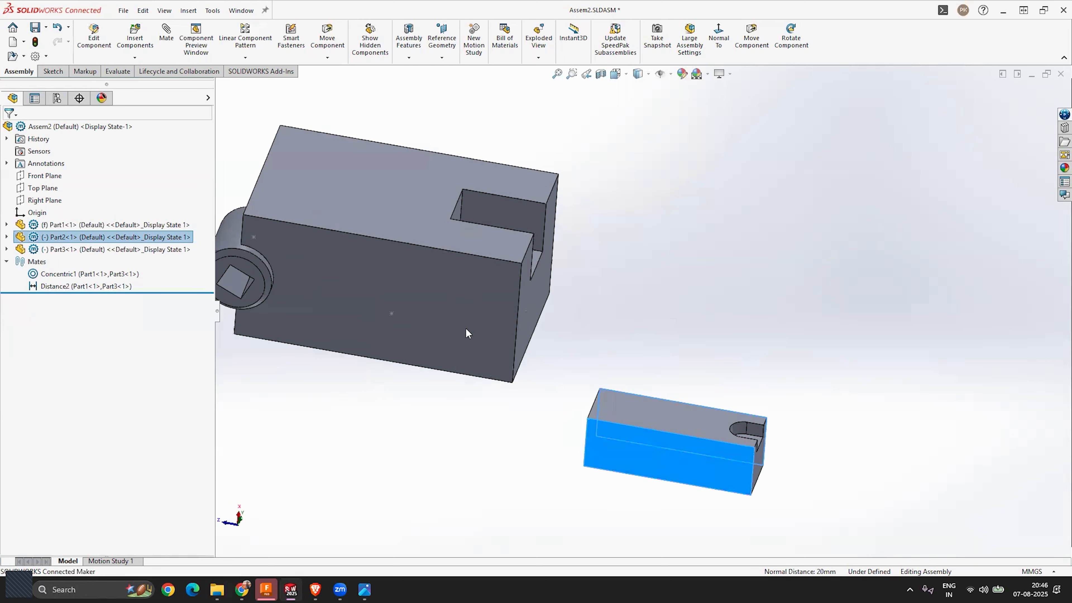
{"action": "left_click", "coordinate": [471, 310], "text": "ctrl"}
{"action": "middle_click_drag", "start_coordinate": [536, 318], "coordinate": [589, 233]}
{"action": "middle_click_drag", "start_coordinate": [556, 313], "coordinate": [591, 273]}
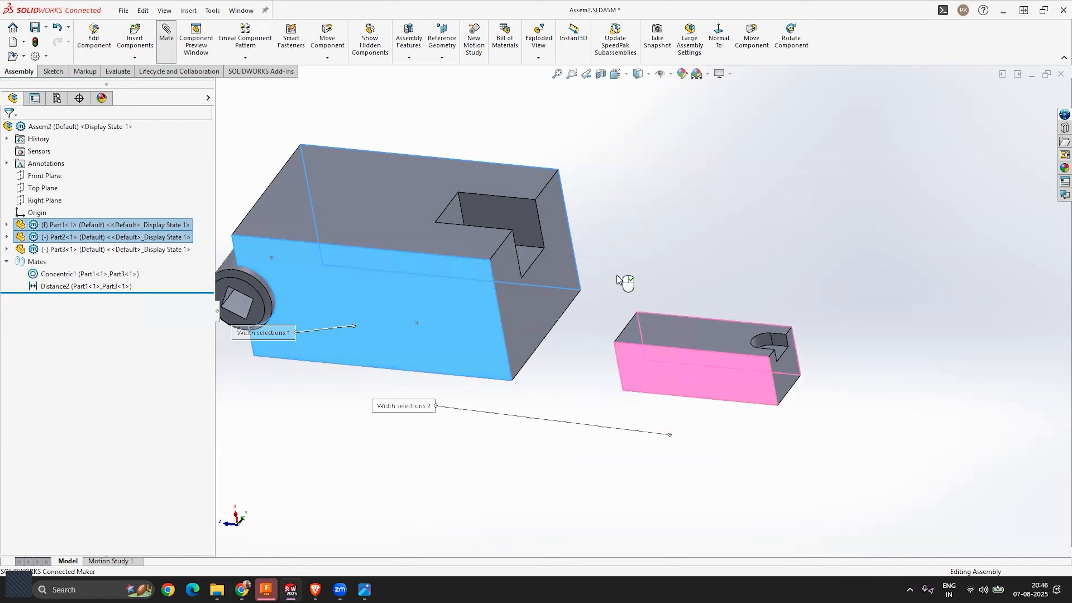
{"action": "middle_click_drag", "start_coordinate": [585, 281], "coordinate": [771, 270]}
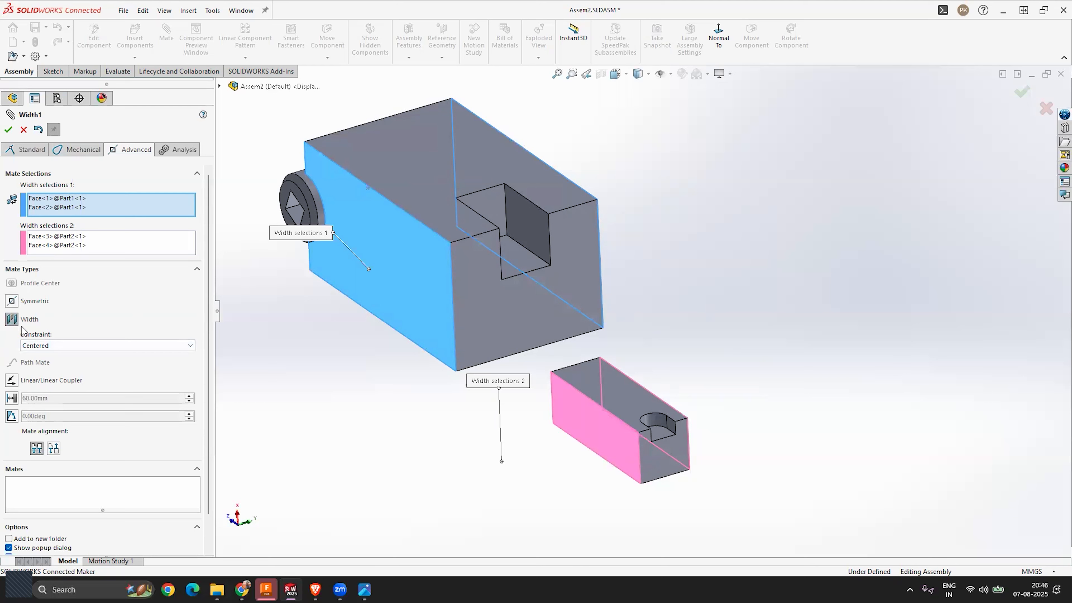
Step: Try the width mate's Dimension constraint, set the constraint back to Centered and accept the mate
{"action": "left_click", "coordinate": [66, 347]}
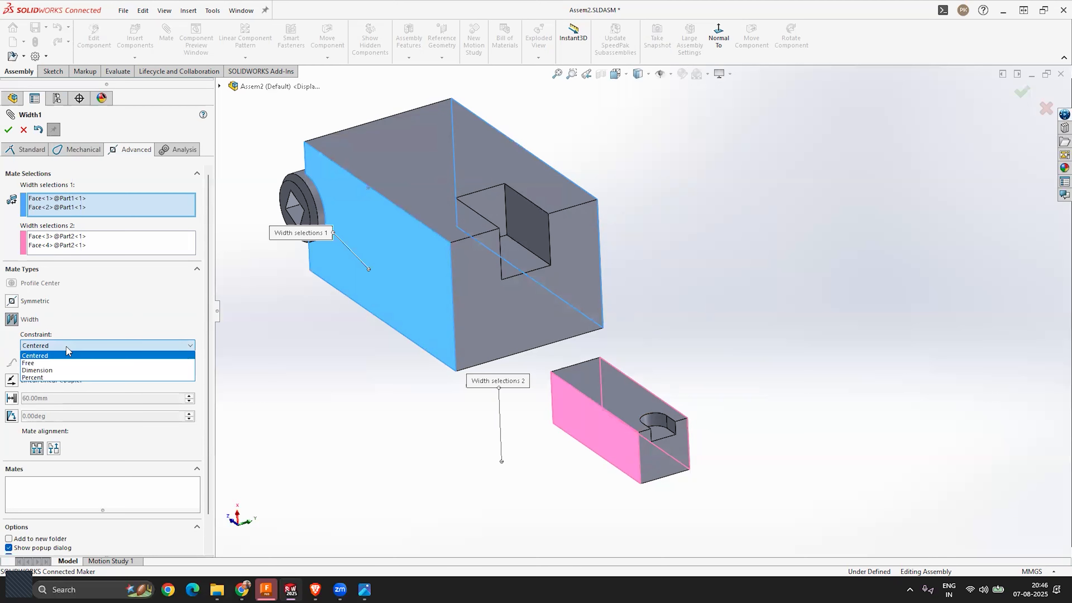
{"action": "left_click", "coordinate": [52, 368]}
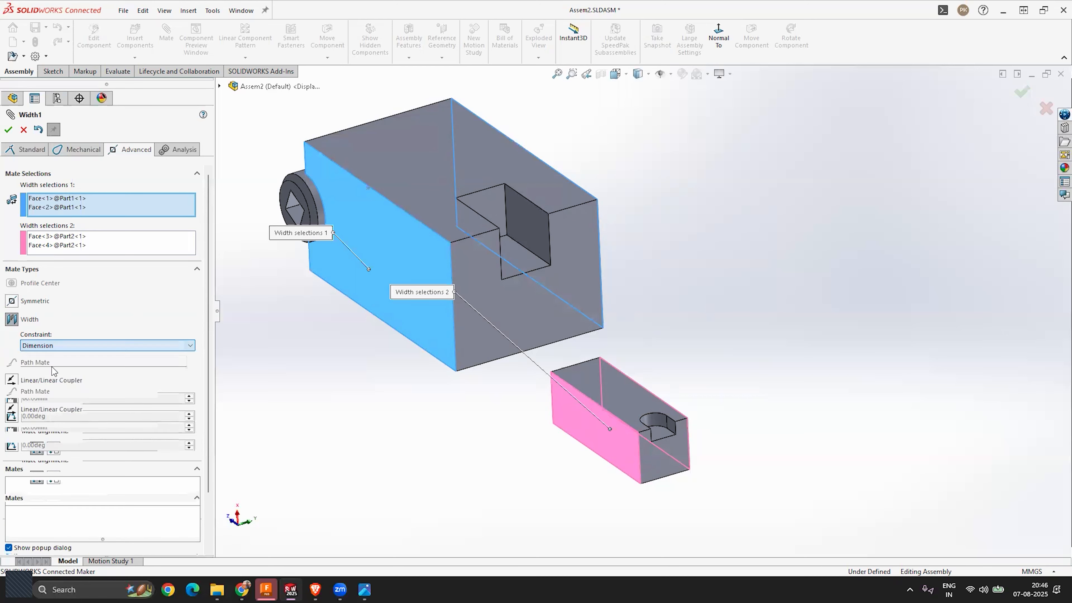
{"action": "middle_click_drag", "start_coordinate": [529, 392], "coordinate": [532, 479]}
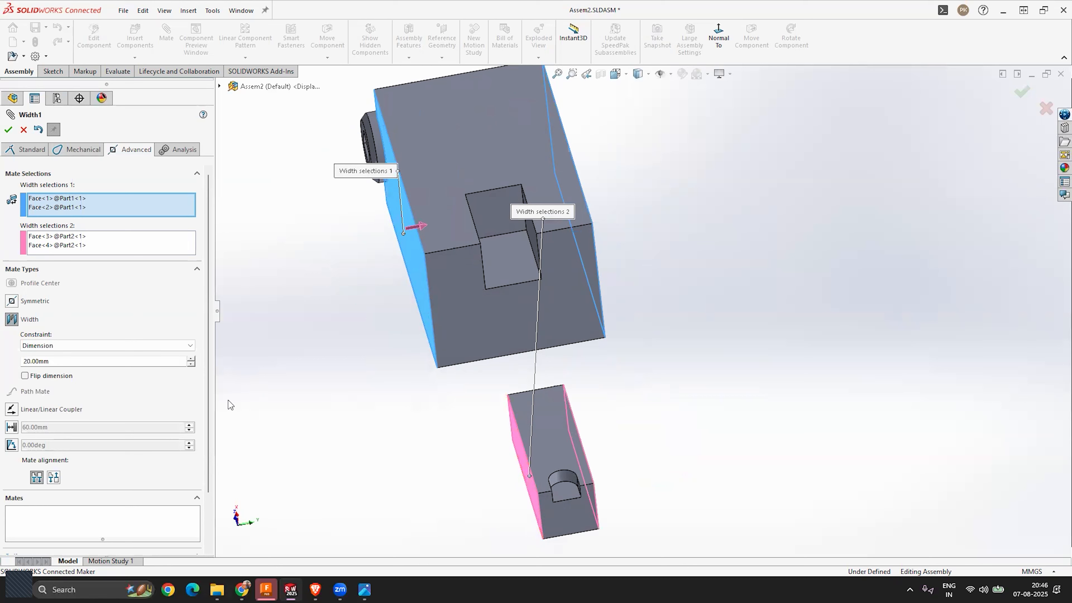
{"action": "left_click", "coordinate": [26, 347]}
{"action": "left_click", "coordinate": [33, 355]}
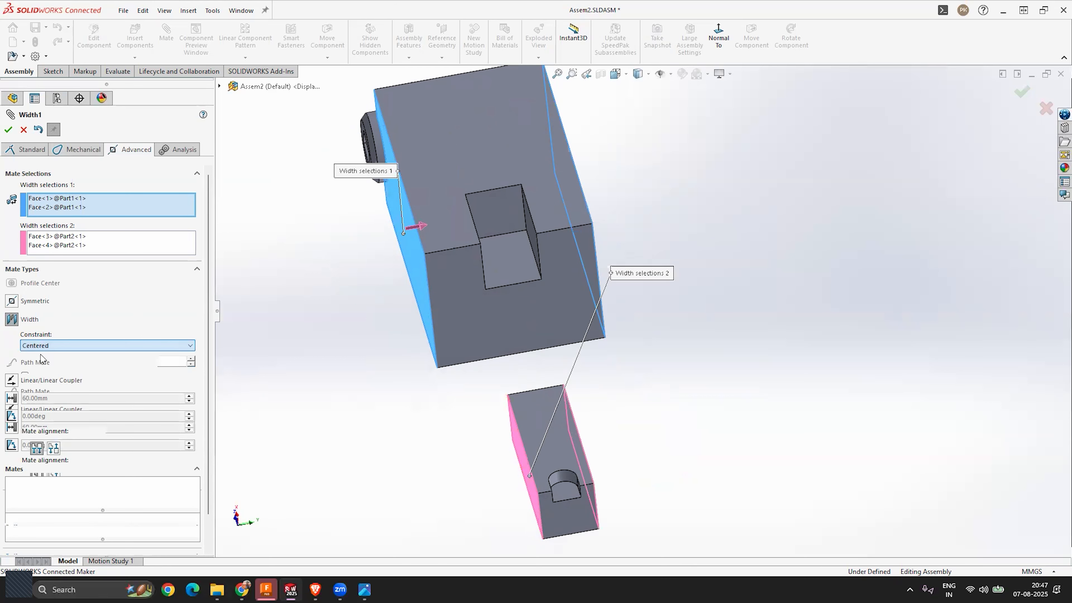
{"action": "left_click", "coordinate": [8, 130]}
Step: Slide Part2 along the block to test the centred width mate
{"action": "scroll", "coordinate": [621, 248], "scroll_direction": "up", "scroll_amount": 5}
{"action": "middle_click_drag", "start_coordinate": [621, 247], "coordinate": [672, 304]}
{"action": "scroll", "coordinate": [654, 337], "scroll_direction": "down", "scroll_amount": 3}
{"action": "left_click_drag", "start_coordinate": [659, 337], "coordinate": [620, 314]}
{"action": "middle_click_drag", "start_coordinate": [635, 277], "coordinate": [617, 458]}
{"action": "left_click_drag", "start_coordinate": [558, 418], "coordinate": [517, 418]}
{"action": "middle_click_drag", "start_coordinate": [516, 418], "coordinate": [592, 330]}
Step: Undo the width mate and the deletion of Part2's original mates
{"action": "left_click", "coordinate": [38, 130]}
{"action": "left_click_drag", "start_coordinate": [742, 316], "coordinate": [634, 346]}
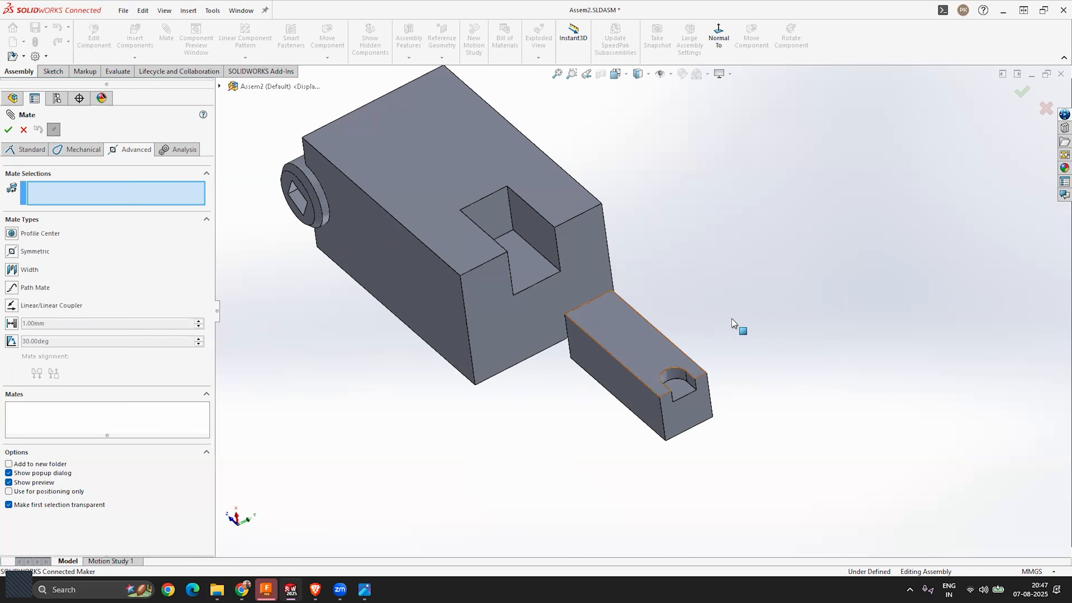
{"action": "key", "text": "Escape"}
{"action": "scroll", "coordinate": [718, 338], "scroll_direction": "up", "scroll_amount": 4}
{"action": "middle_click_drag", "start_coordinate": [677, 366], "coordinate": [630, 350]}
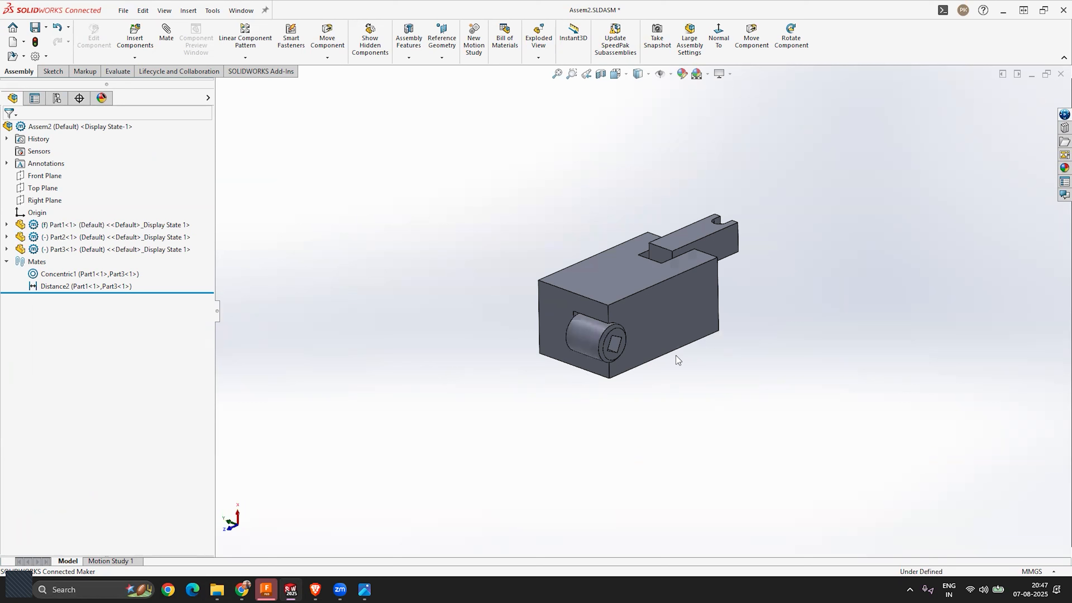
{"action": "key", "text": "ctrl+z"}
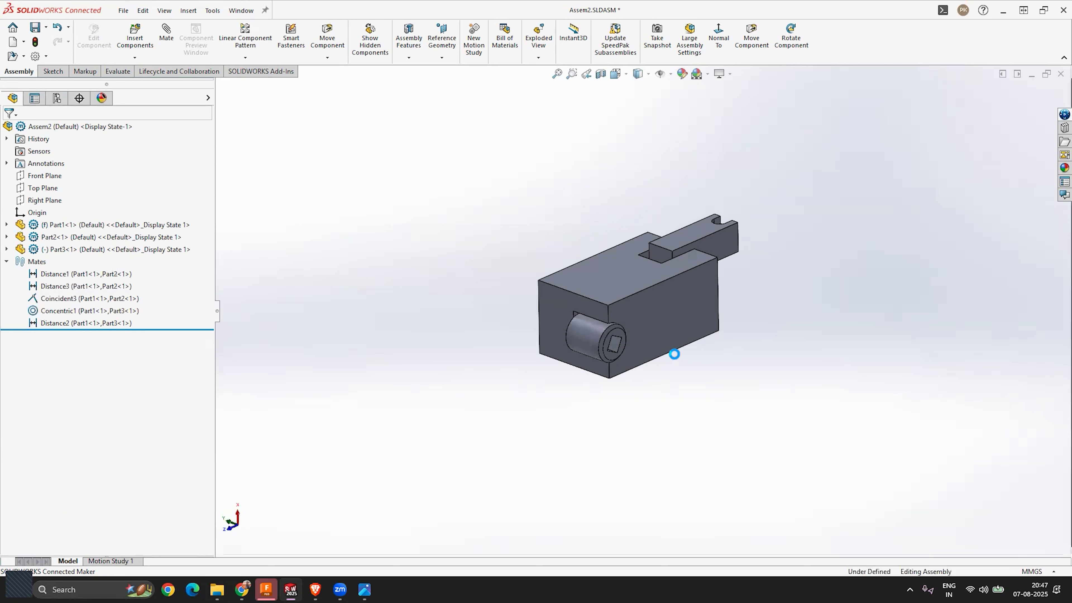
Step: Open the Distance1 mate for editing, review the mechanical mate types and cancel the edit
{"action": "middle_click_drag", "start_coordinate": [632, 300], "coordinate": [490, 372]}
{"action": "scroll", "coordinate": [727, 312], "scroll_direction": "down", "scroll_amount": 3}
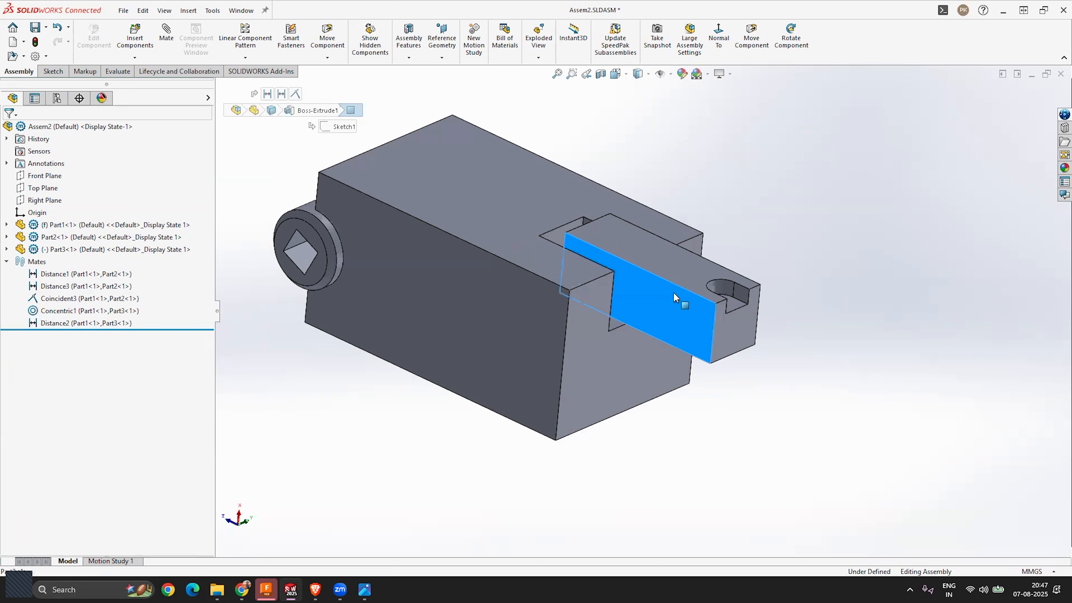
{"action": "left_click", "coordinate": [106, 274]}
{"action": "right_click", "coordinate": [106, 274]}
{"action": "left_click", "coordinate": [117, 242]}
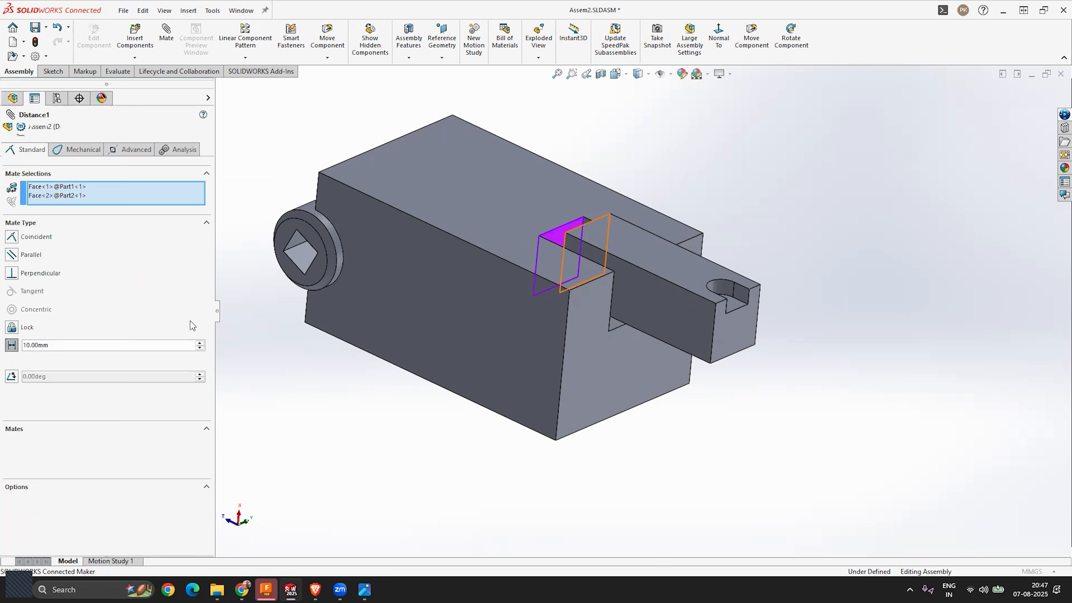
{"action": "left_click", "coordinate": [78, 149]}
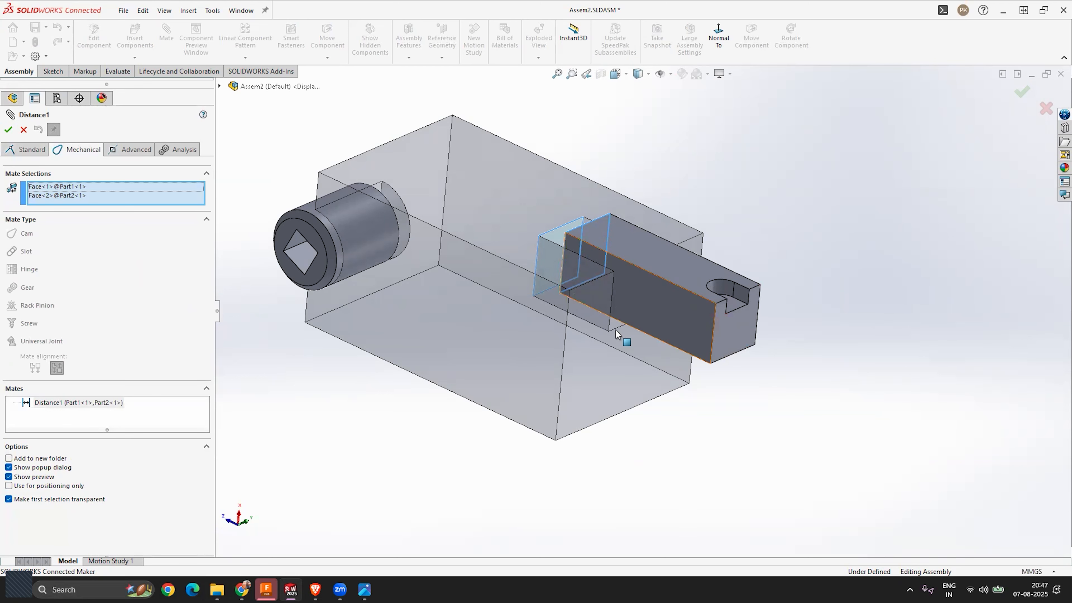
{"action": "key", "text": "Escape"}
Step: Turn the cylindrical Part3 in its hole to test its remaining freedom of movement
{"action": "scroll", "coordinate": [750, 301], "scroll_direction": "up", "scroll_amount": 2}
{"action": "scroll", "coordinate": [530, 293], "scroll_direction": "down", "scroll_amount": 2}
{"action": "middle_click_drag", "start_coordinate": [530, 266], "coordinate": [616, 306]}
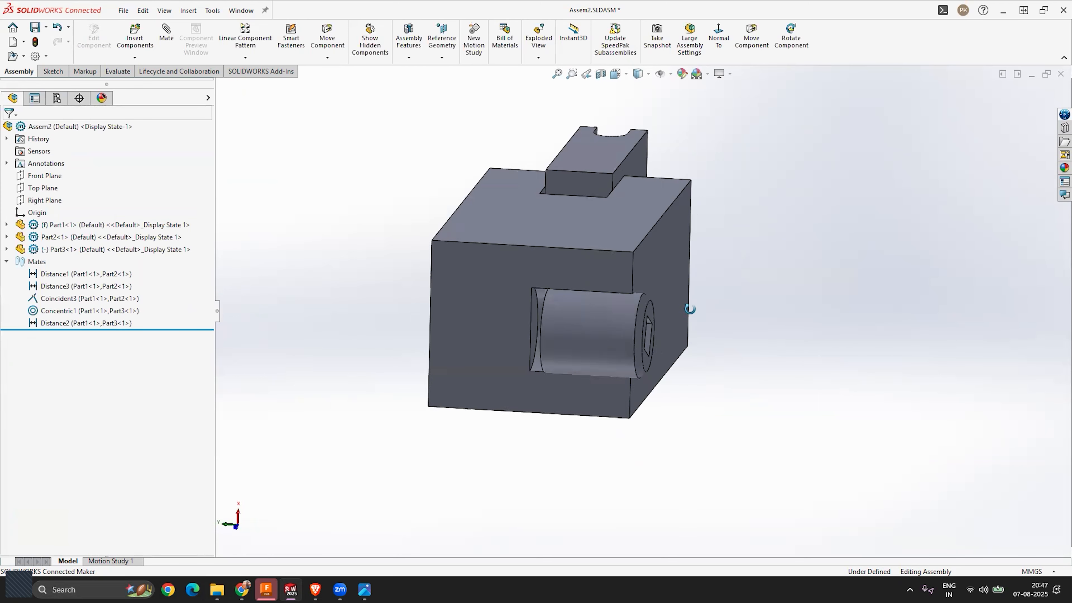
{"action": "scroll", "coordinate": [594, 382], "scroll_direction": "down", "scroll_amount": 5}
{"action": "middle_click_drag", "start_coordinate": [570, 334], "coordinate": [641, 337]}
{"action": "left_click_drag", "start_coordinate": [640, 337], "coordinate": [620, 305]}
{"action": "scroll", "coordinate": [549, 303], "scroll_direction": "up", "scroll_amount": 3}
{"action": "middle_click_drag", "start_coordinate": [548, 303], "coordinate": [646, 324]}
{"action": "scroll", "coordinate": [817, 328], "scroll_direction": "down", "scroll_amount": 5}
{"action": "left_click_drag", "start_coordinate": [643, 271], "coordinate": [638, 297]}
{"action": "scroll", "coordinate": [641, 311], "scroll_direction": "up", "scroll_amount": 2}
{"action": "middle_click_drag", "start_coordinate": [642, 312], "coordinate": [581, 296]}
{"action": "left_click_drag", "start_coordinate": [614, 285], "coordinate": [610, 311]}
{"action": "middle_click_drag", "start_coordinate": [610, 311], "coordinate": [613, 300]}
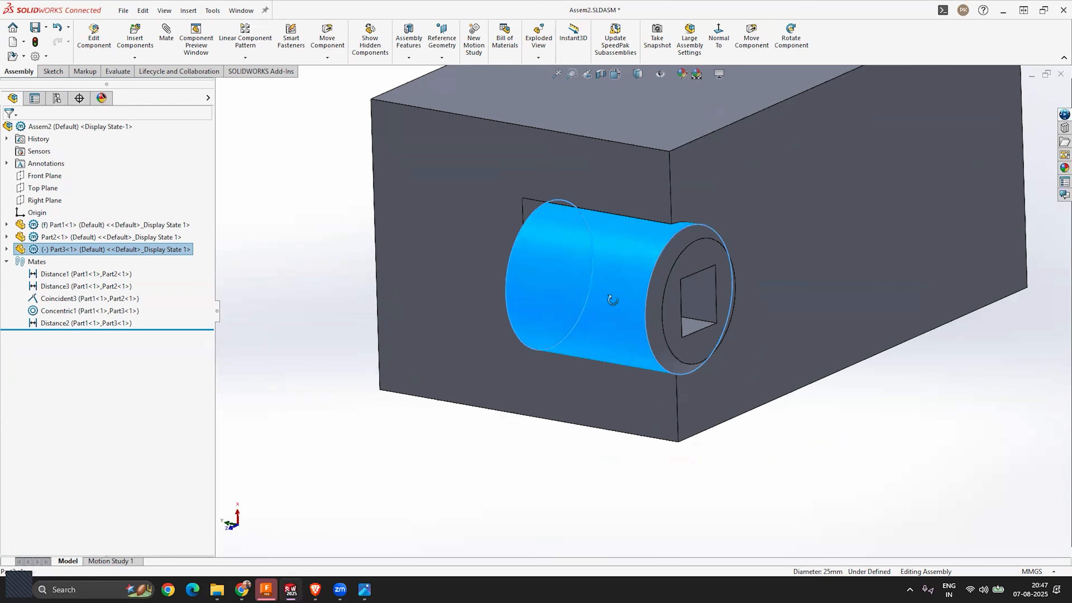
Step: Identify the Distance2 and Concentric1 mates holding Part3 and turn the cylinder about its axis to check its free rotation
{"action": "left_click", "coordinate": [593, 278]}
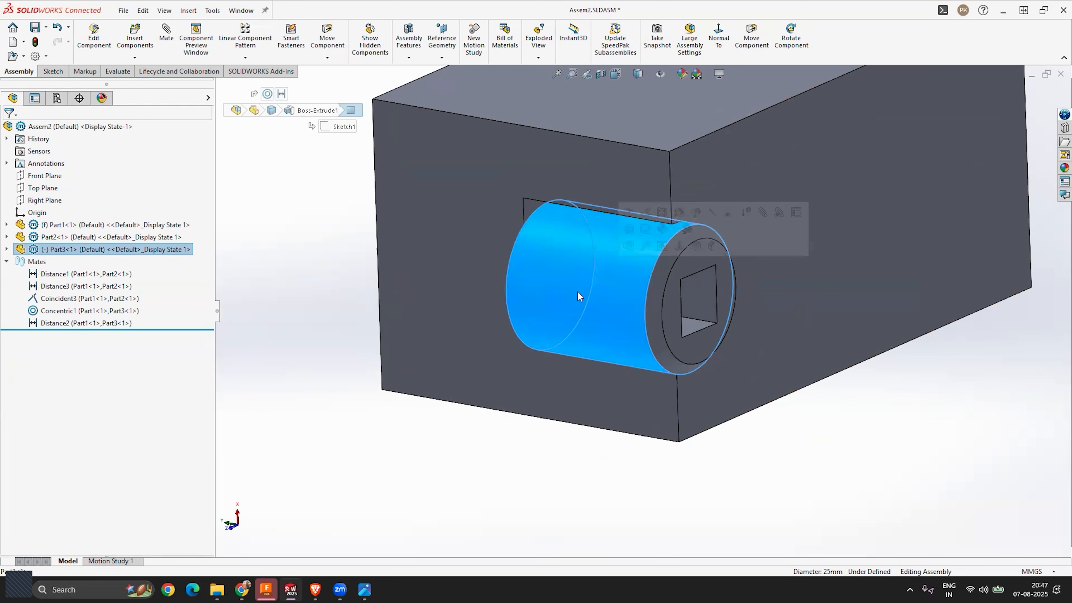
{"action": "left_click", "coordinate": [72, 321]}
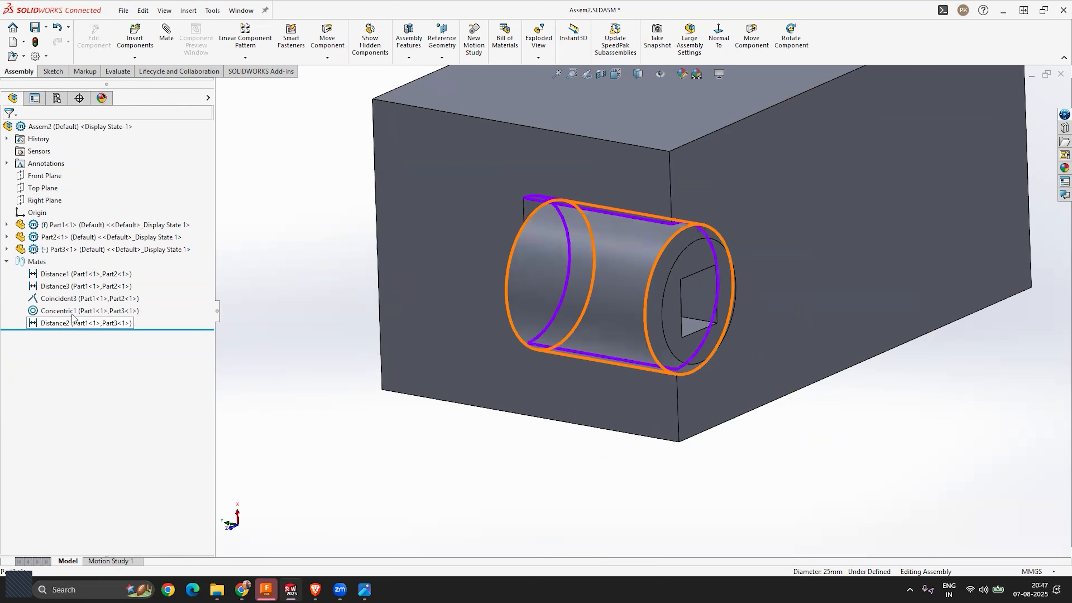
{"action": "left_click", "coordinate": [72, 311]}
{"action": "left_click_drag", "start_coordinate": [598, 262], "coordinate": [613, 327]}
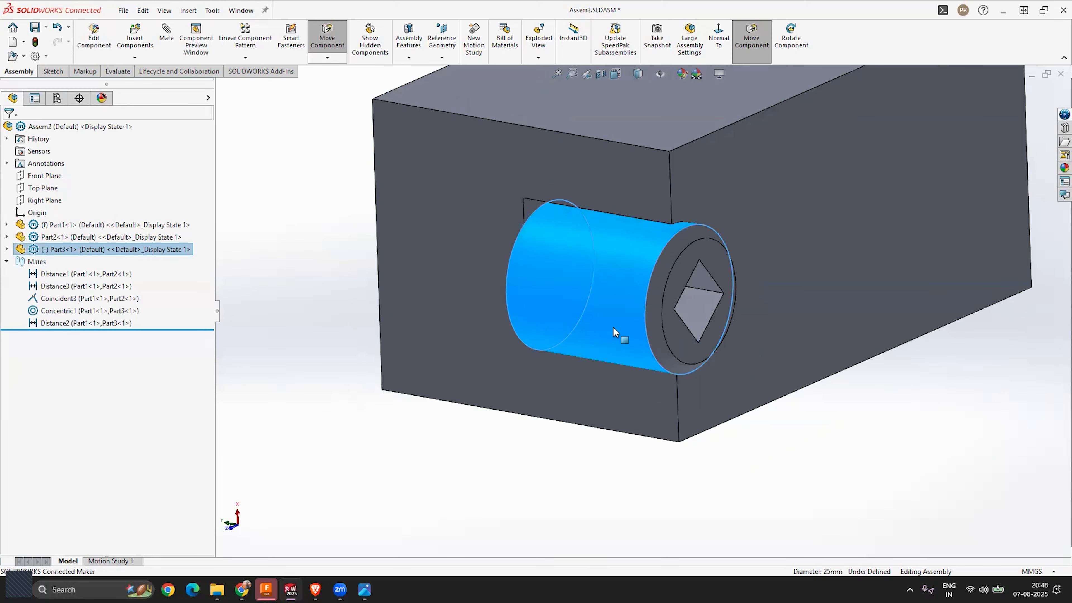
{"action": "key", "text": "Escape"}
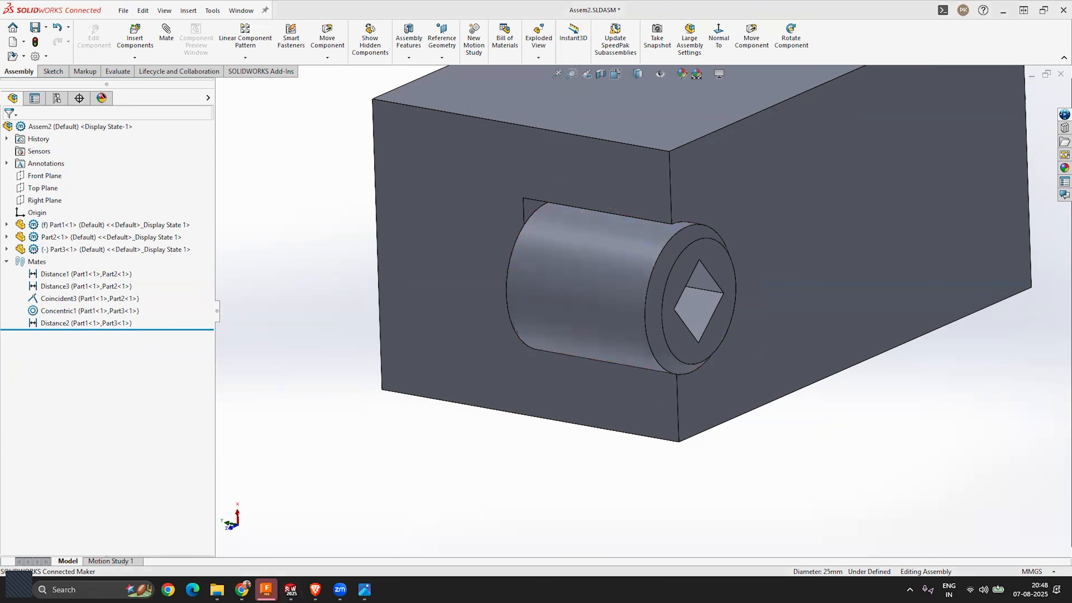
Step: Open the Concentric1 mate for editing and review the mechanical, advanced and analysis mate types
{"action": "right_click", "coordinate": [76, 314]}
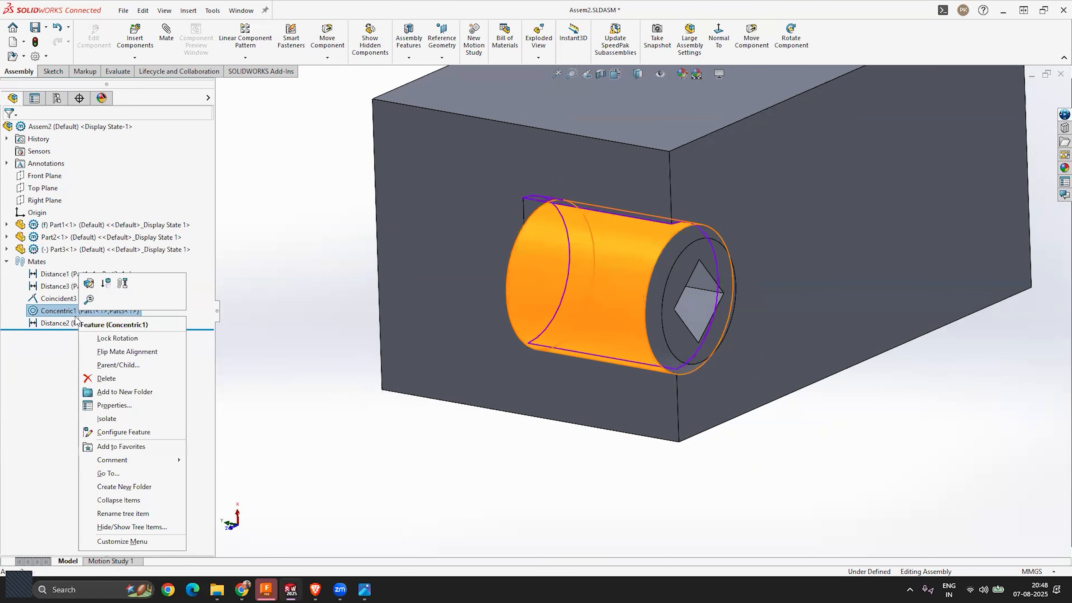
{"action": "left_click", "coordinate": [91, 287]}
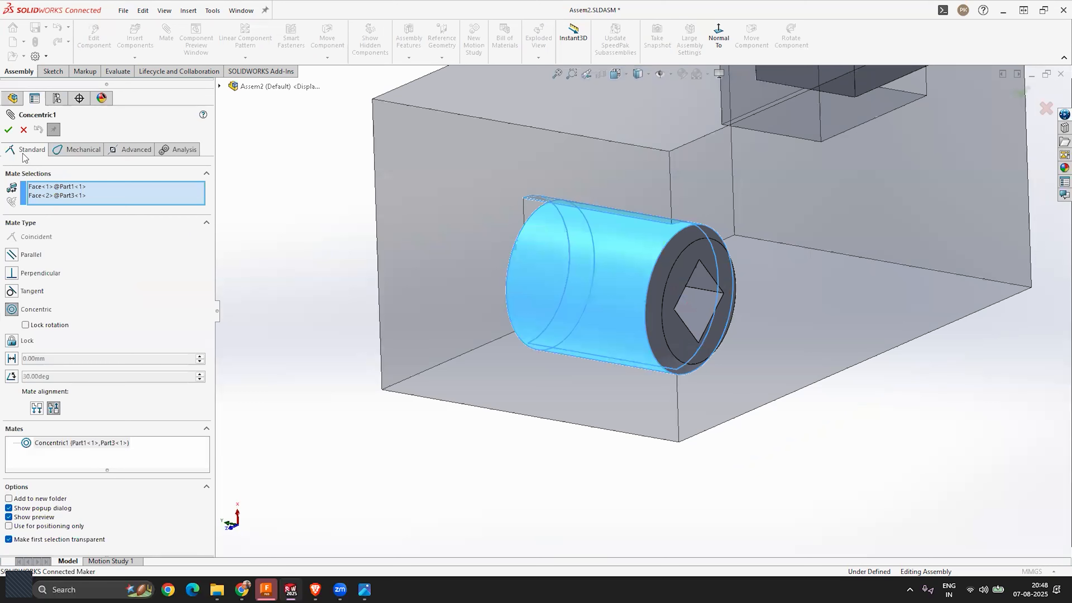
{"action": "left_click", "coordinate": [85, 150]}
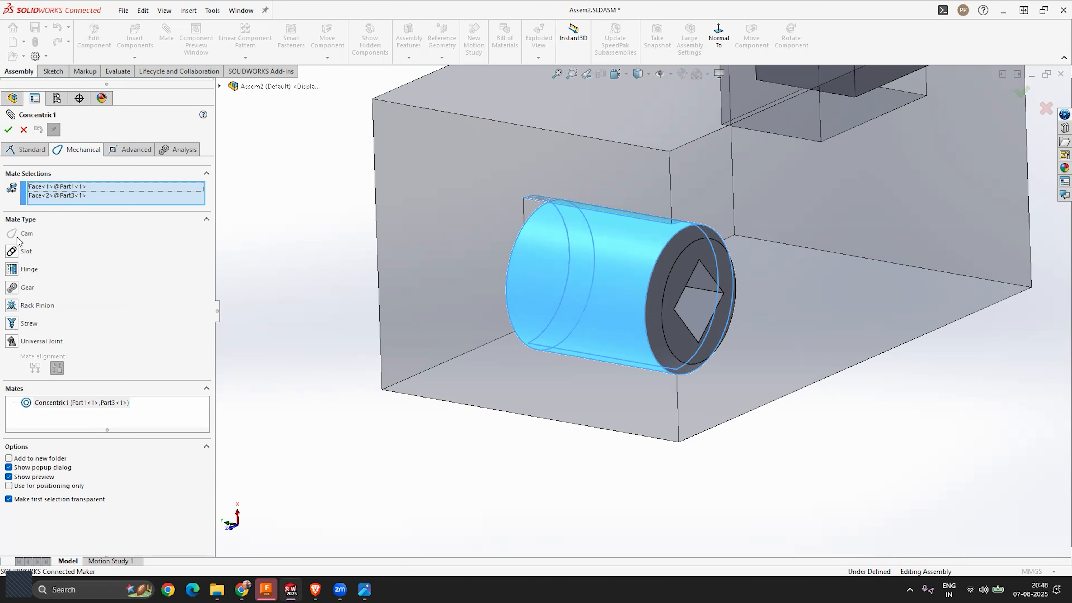
{"action": "left_click", "coordinate": [133, 152]}
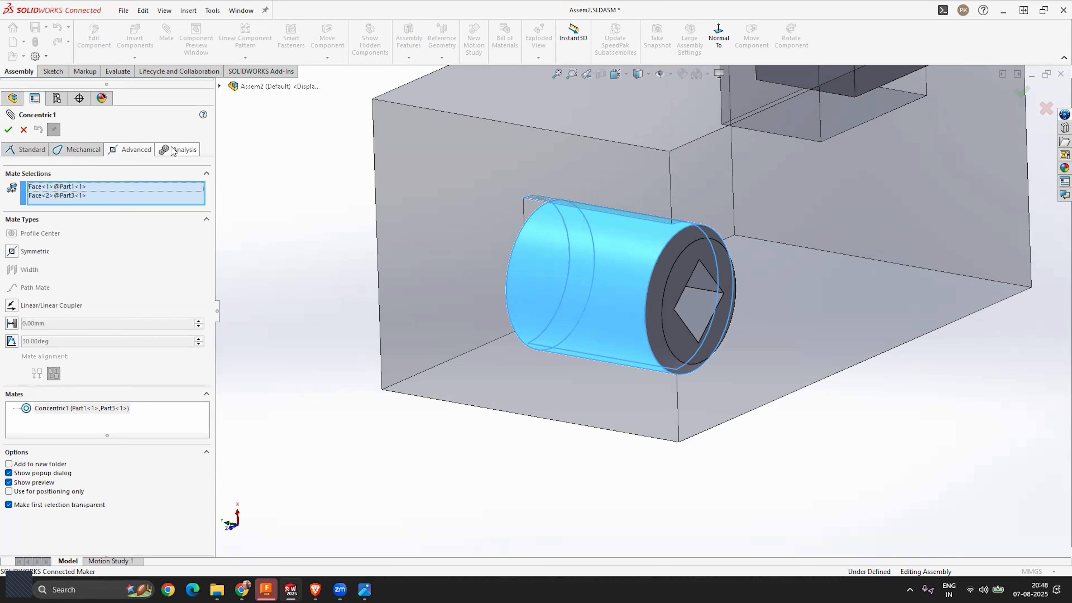
{"action": "left_click", "coordinate": [179, 150]}
{"action": "left_click", "coordinate": [131, 150]}
{"action": "left_click", "coordinate": [82, 152]}
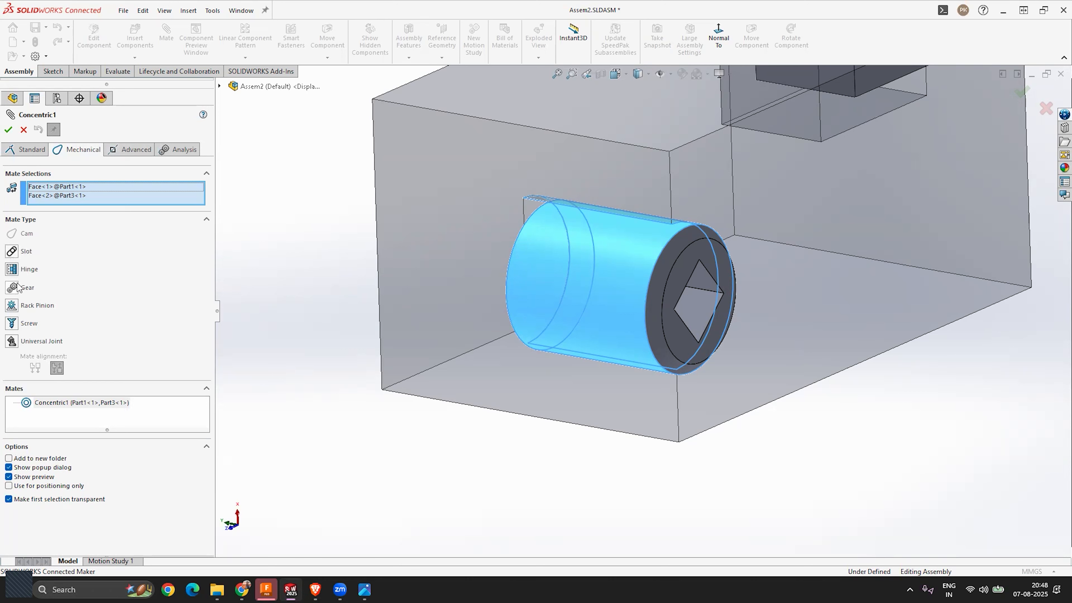
Step: Try replacing the Concentric1 mate with a Universal Joint mate and undo the change
{"action": "left_click", "coordinate": [18, 253]}
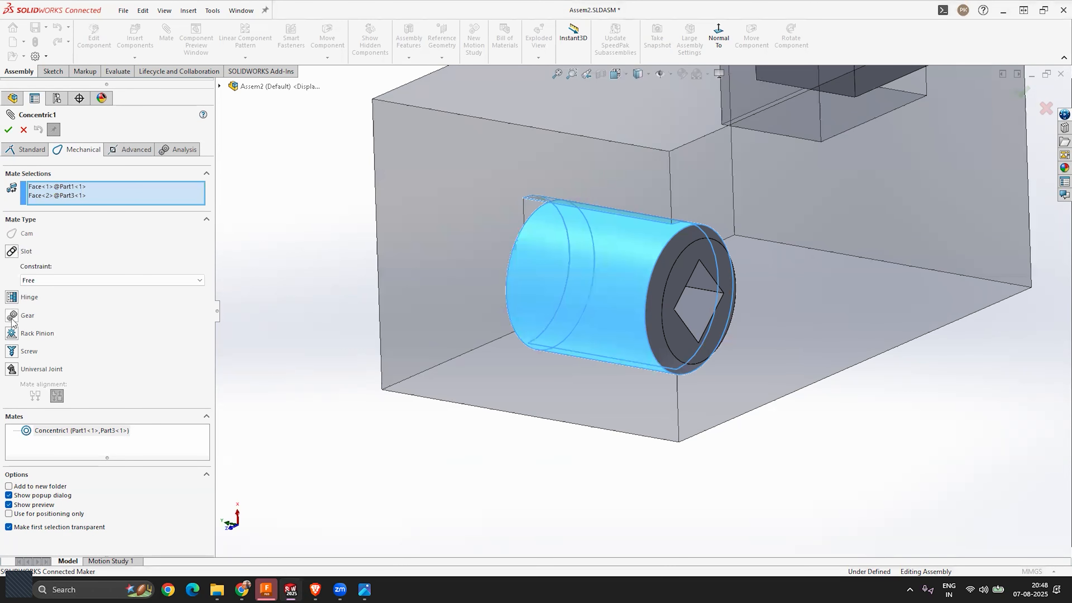
{"action": "left_click", "coordinate": [12, 370]}
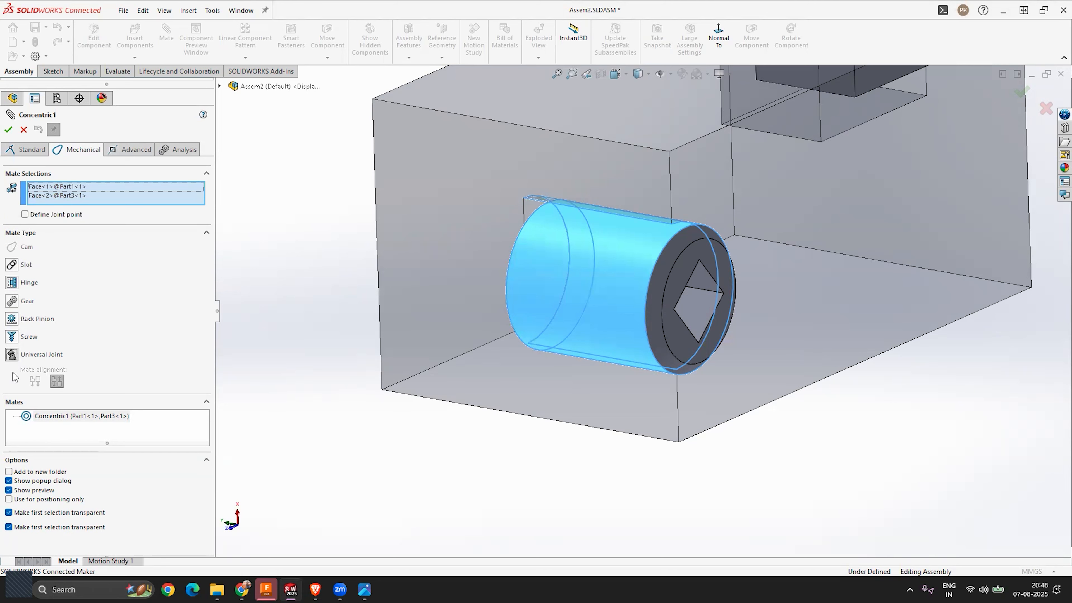
{"action": "left_click", "coordinate": [8, 129]}
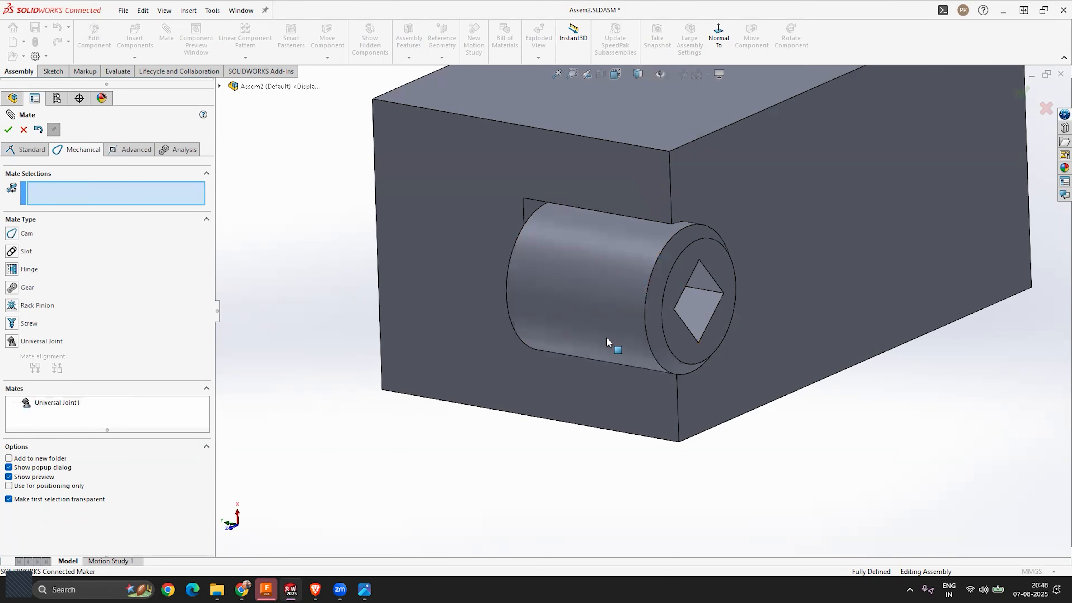
{"action": "key", "text": "Escape"}
{"action": "middle_click_drag", "start_coordinate": [631, 361], "coordinate": [616, 376]}
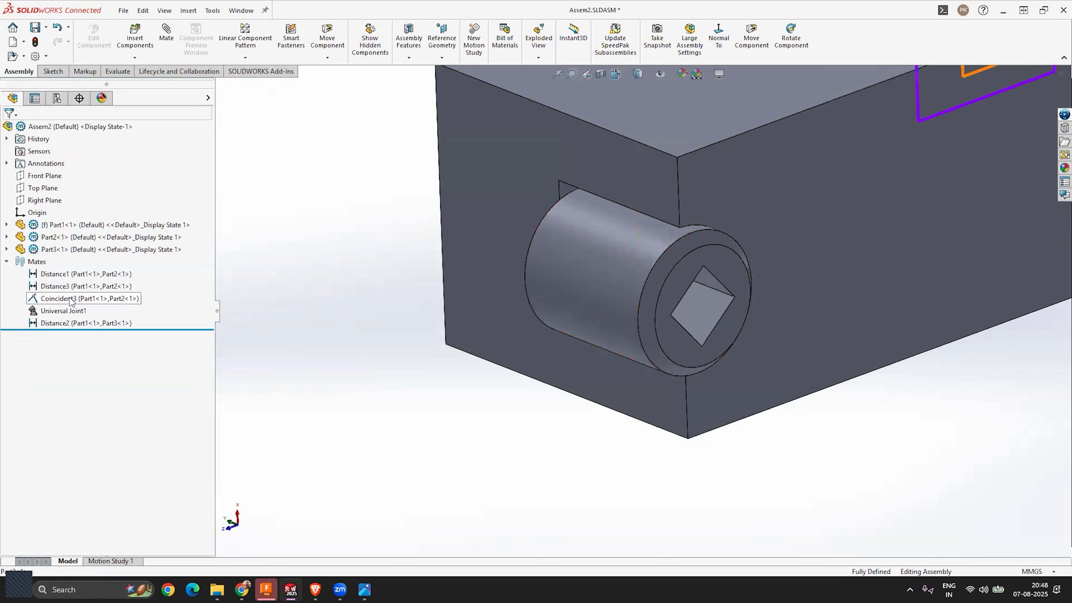
{"action": "key", "text": "ctrl+z"}
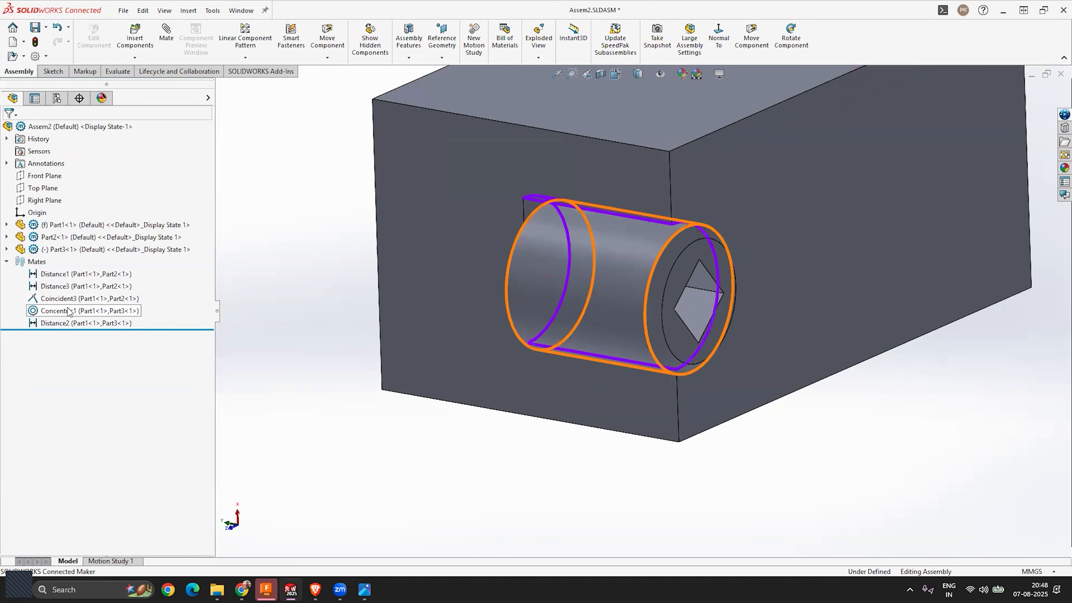
Step: Edit the Concentric1 mate between Part1 and Part3 and change it to a Universal Joint mate
{"action": "right_click", "coordinate": [69, 311]}
{"action": "left_click", "coordinate": [81, 276]}
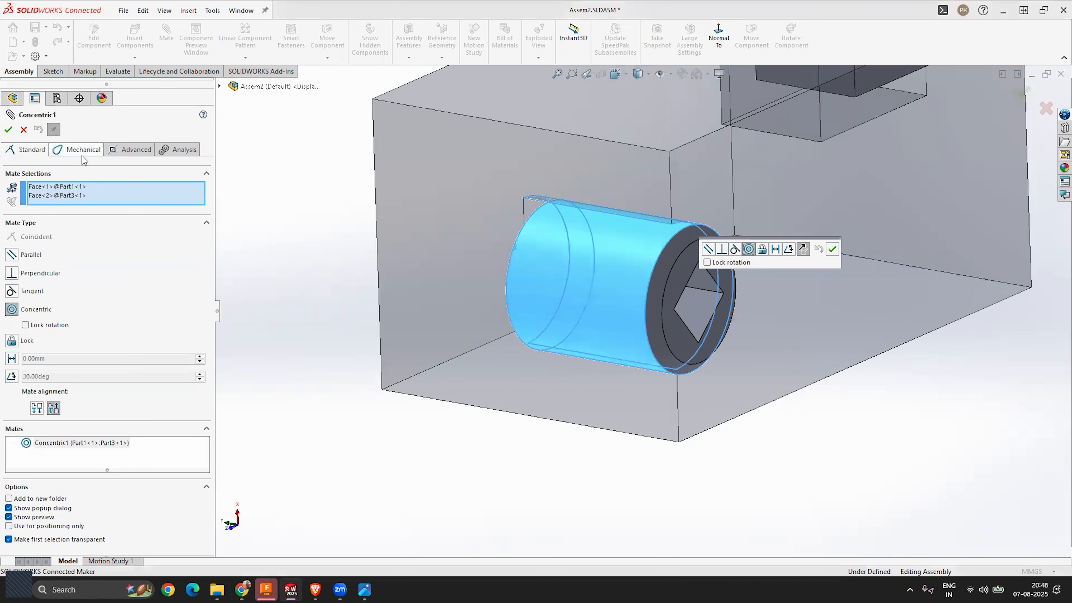
{"action": "left_click", "coordinate": [82, 154]}
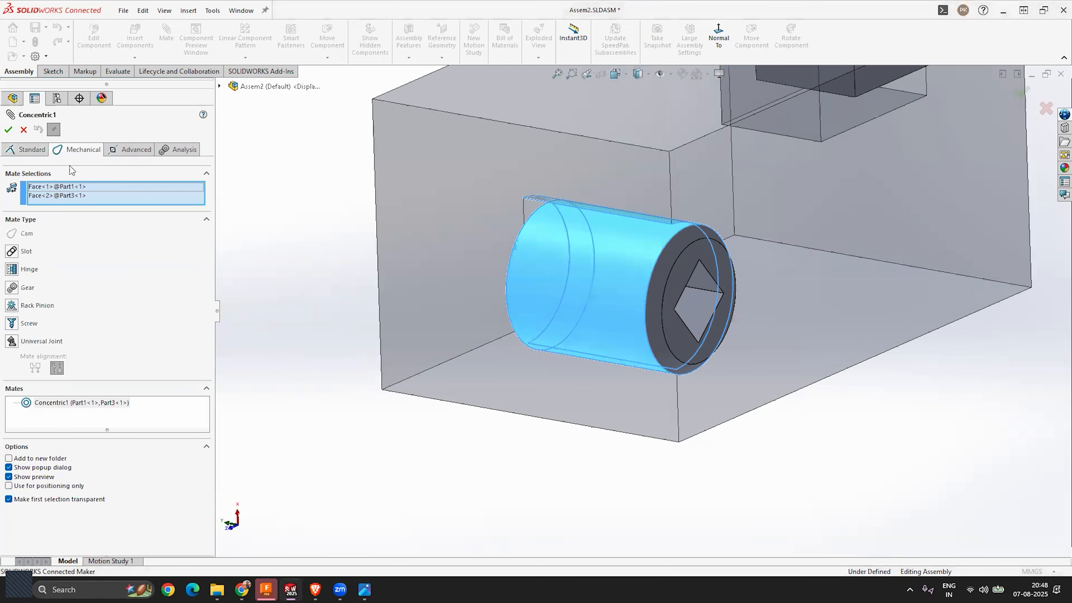
{"action": "left_click", "coordinate": [12, 342]}
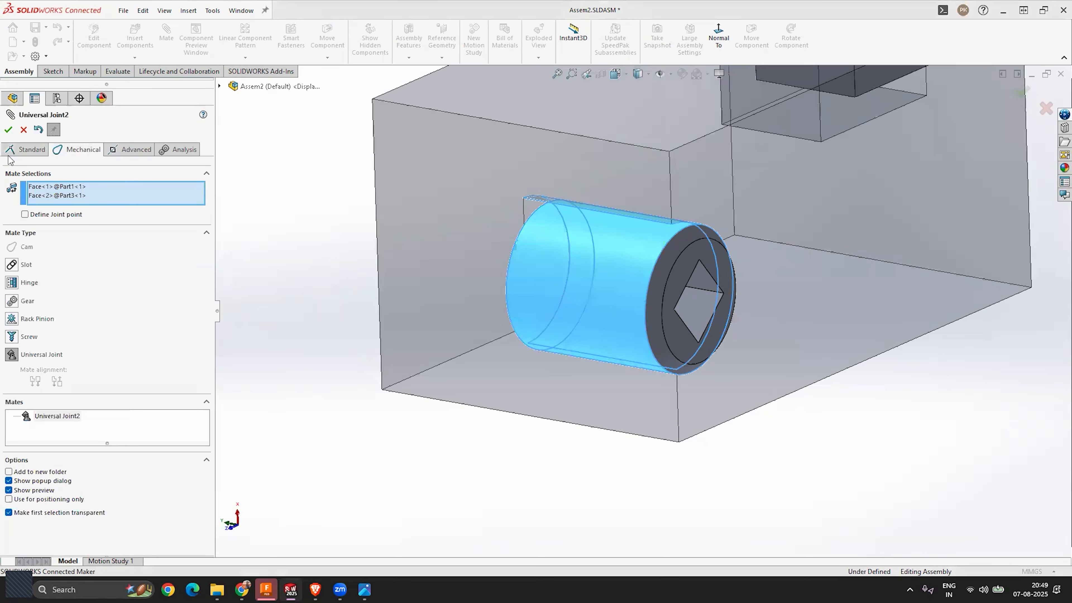
{"action": "left_click", "coordinate": [8, 129]}
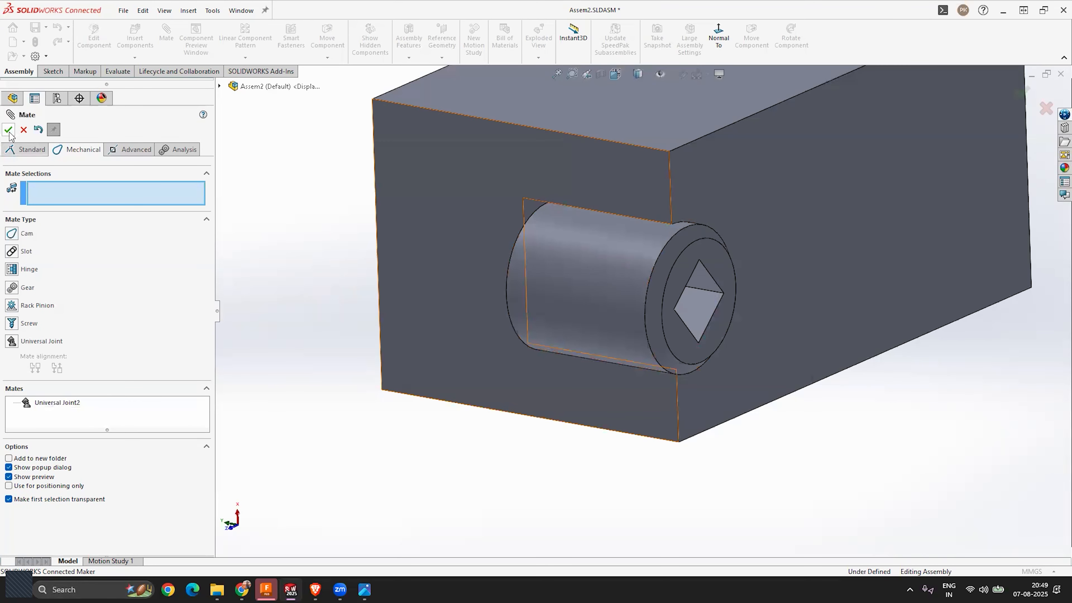
{"action": "key", "text": "Escape"}
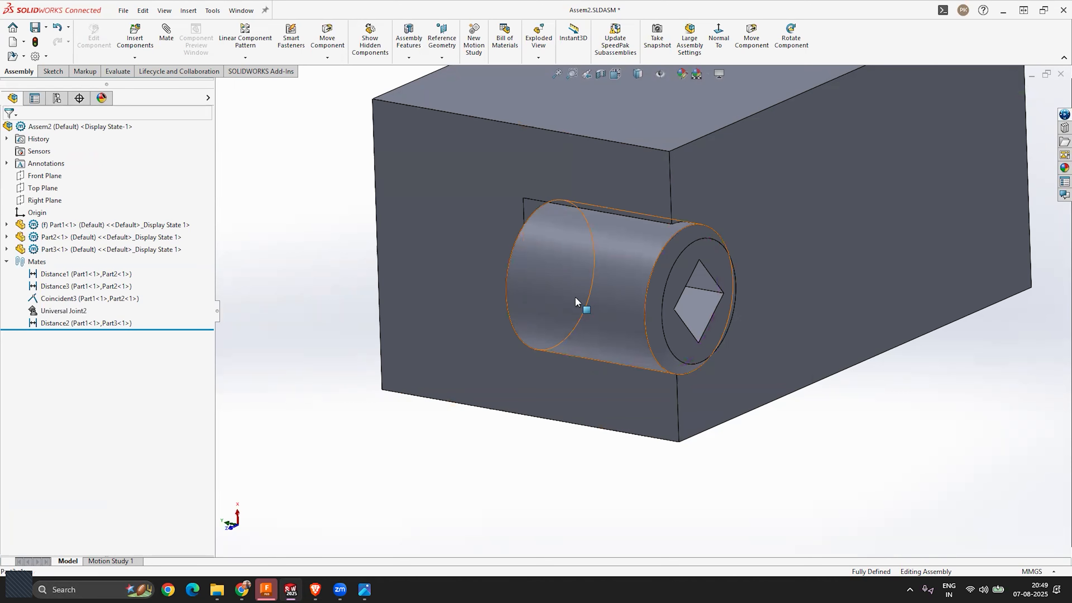
Step: Try to move Part3 to test the Universal Joint mate and inspect the whole assembly with the Mates folder collapsed
{"action": "left_click_drag", "start_coordinate": [575, 296], "coordinate": [662, 223]}
{"action": "middle_click_drag", "start_coordinate": [611, 336], "coordinate": [594, 324]}
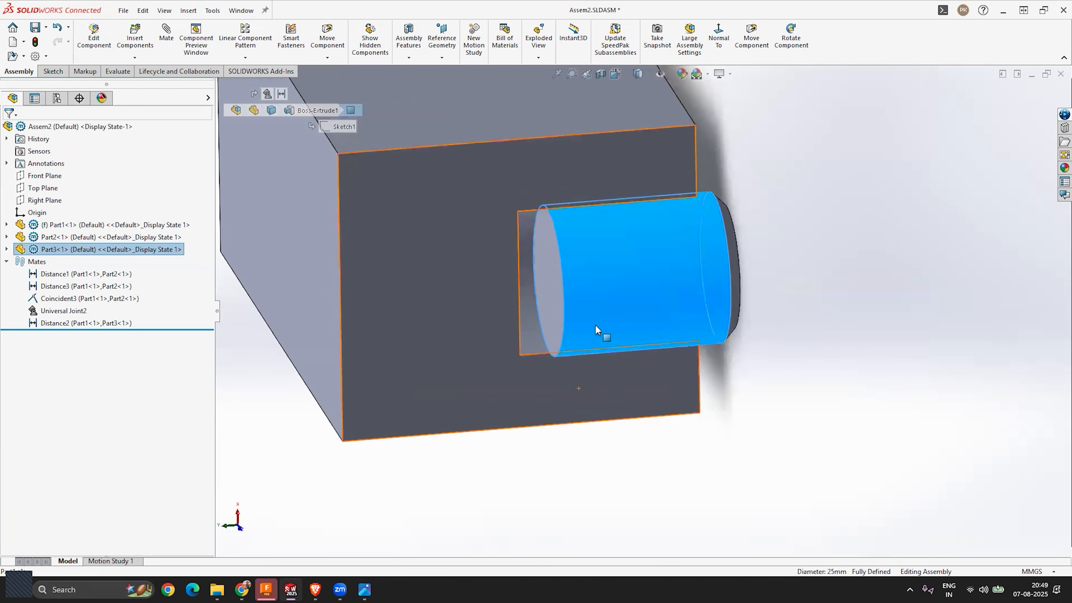
{"action": "middle_click_drag", "start_coordinate": [650, 348], "coordinate": [585, 412]}
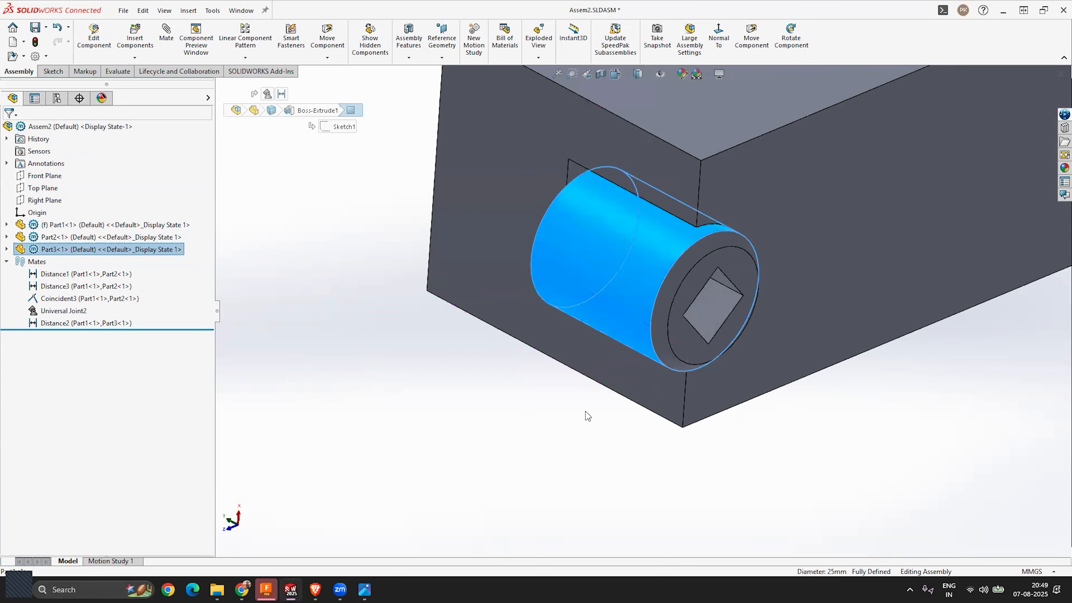
{"action": "scroll", "coordinate": [696, 416], "scroll_direction": "up", "scroll_amount": 4}
{"action": "scroll", "coordinate": [675, 264], "scroll_direction": "down", "scroll_amount": 3}
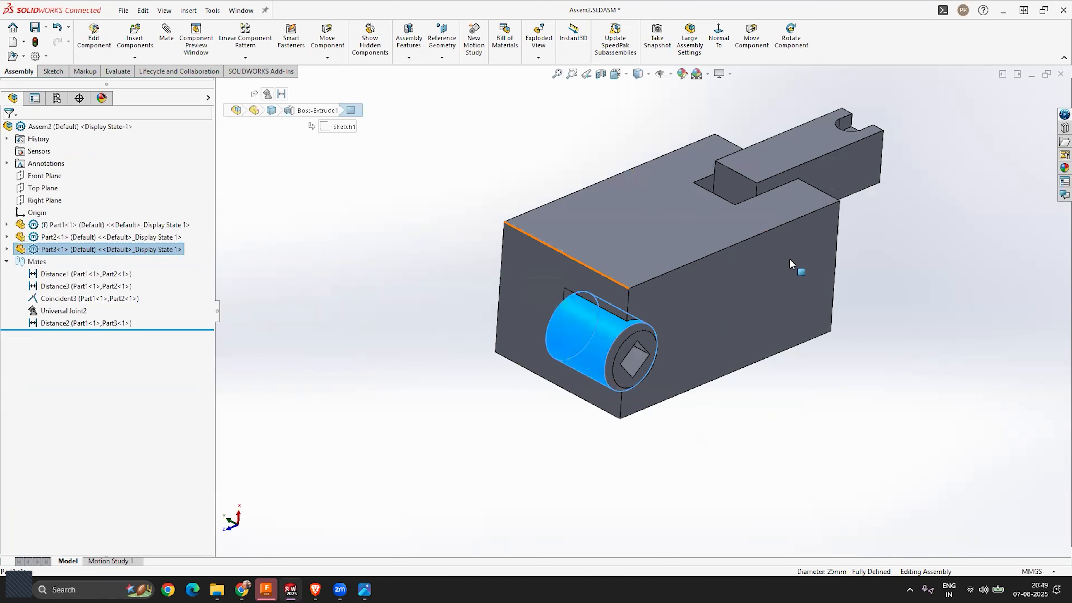
{"action": "scroll", "coordinate": [802, 258], "scroll_direction": "down", "scroll_amount": 2}
{"action": "scroll", "coordinate": [808, 254], "scroll_direction": "up", "scroll_amount": 3}
{"action": "left_click", "coordinate": [451, 320]}
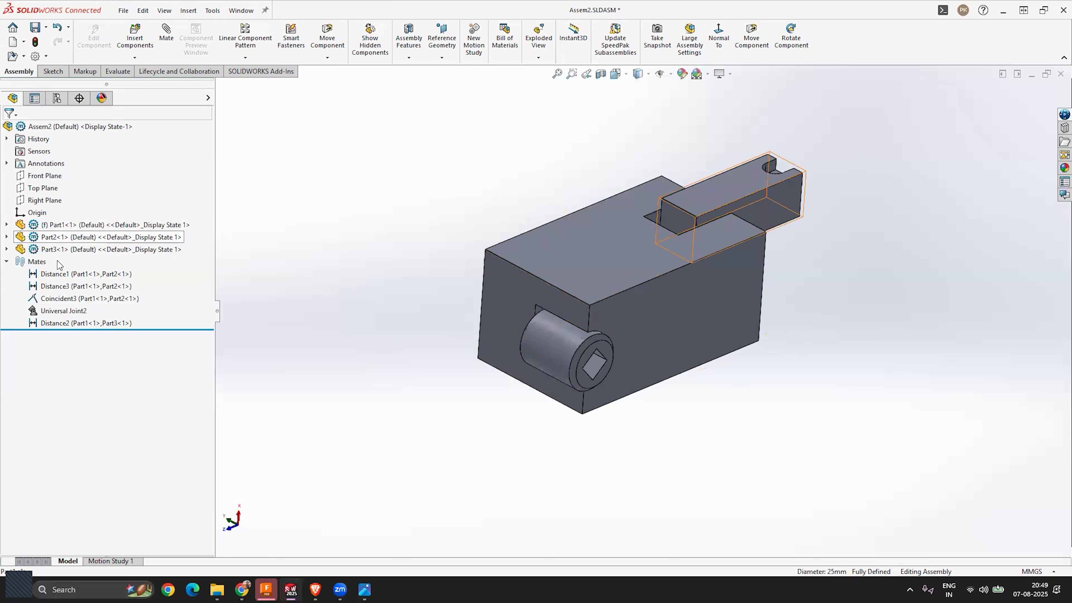
{"action": "left_click", "coordinate": [6, 262]}
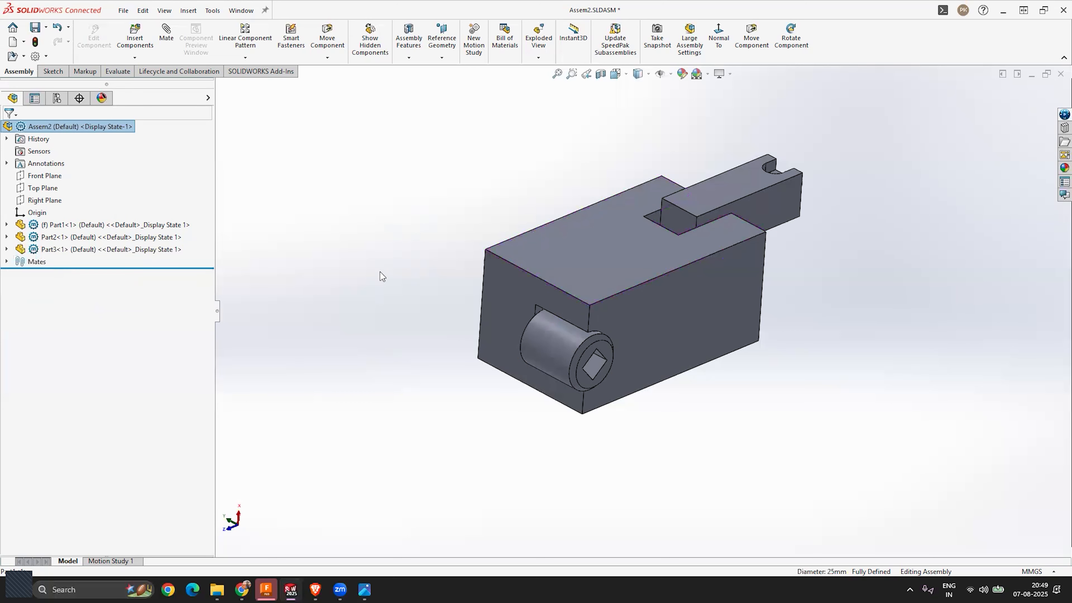
{"action": "scroll", "coordinate": [726, 297], "scroll_direction": "up", "scroll_amount": 3}
{"action": "middle_click_drag", "start_coordinate": [725, 296], "coordinate": [558, 332]}
{"action": "middle_click_drag", "start_coordinate": [632, 330], "coordinate": [705, 338]}
Step: Close the Assem2 assembly and the open Part1 document
{"action": "left_click", "coordinate": [1060, 74]}
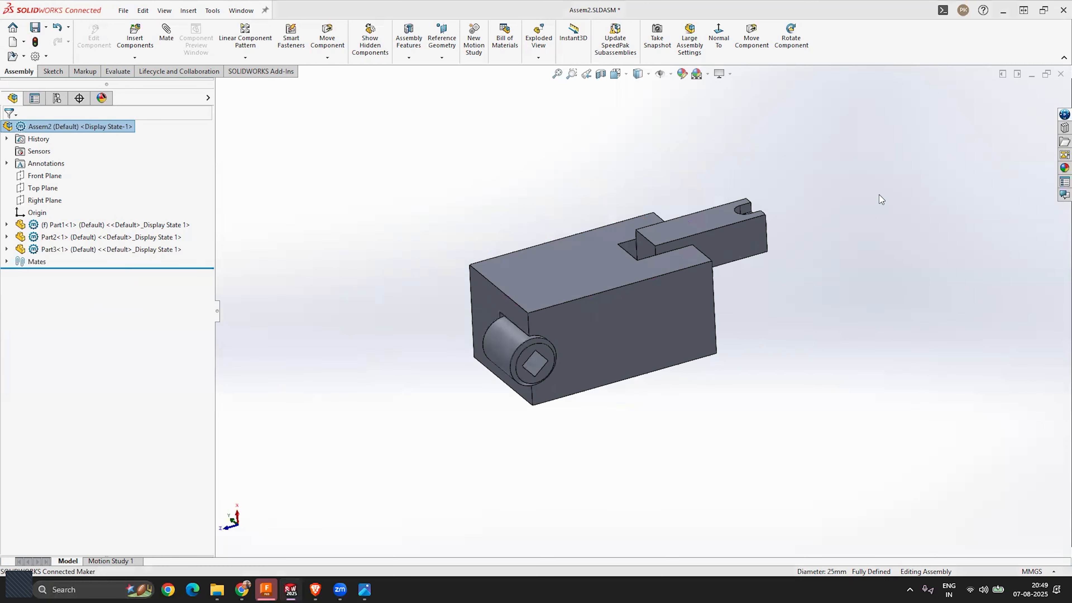
{"action": "left_click", "coordinate": [524, 320]}
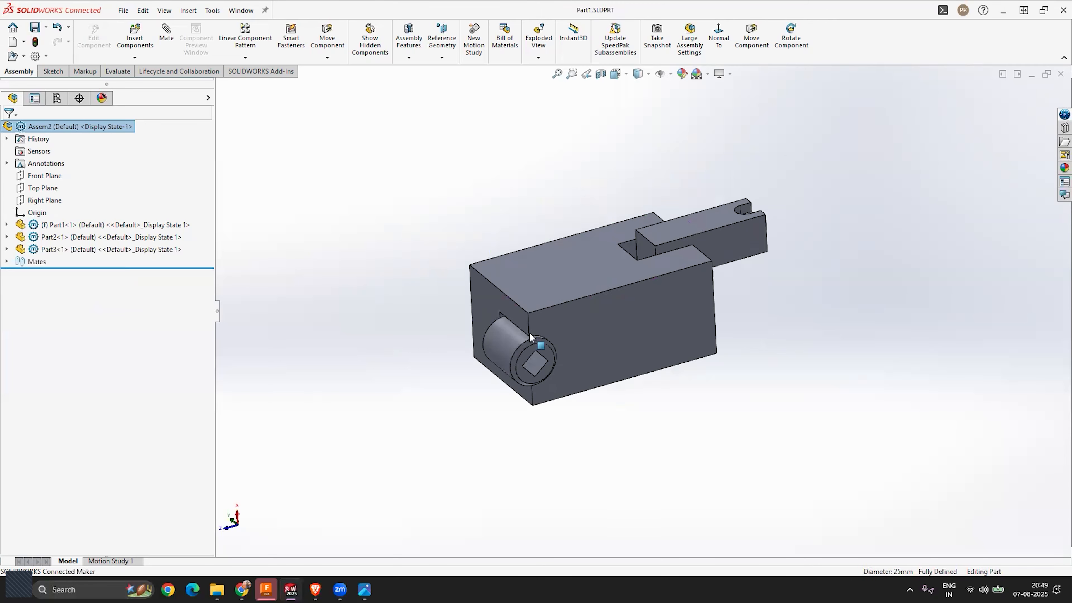
{"action": "left_click", "coordinate": [1060, 93]}
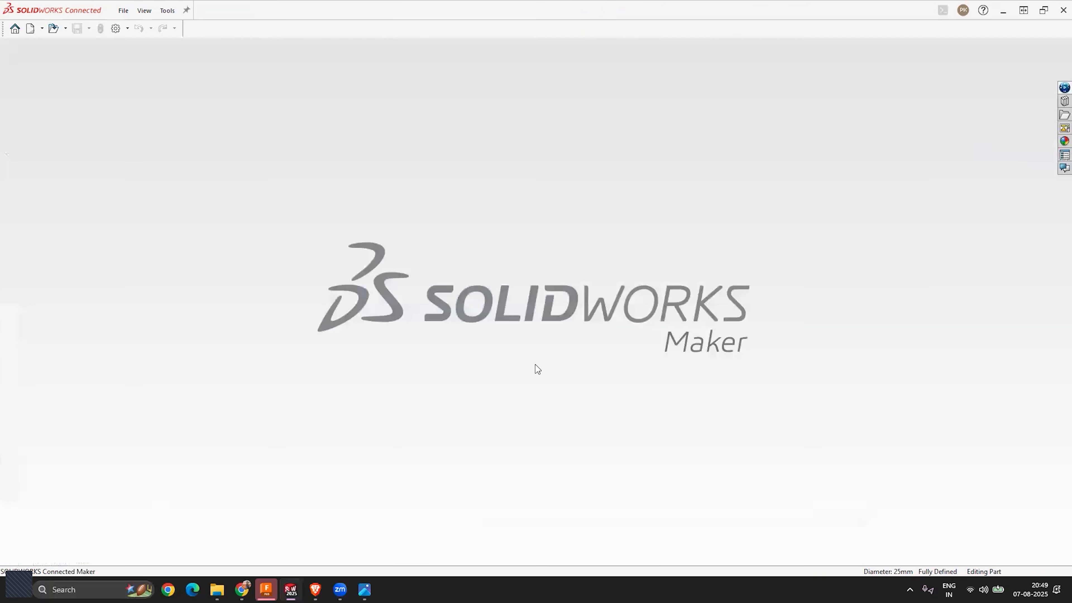
Step: Open the recent part main body.sldprt and examine its shape from several angles
{"action": "left_click", "coordinate": [123, 10]}
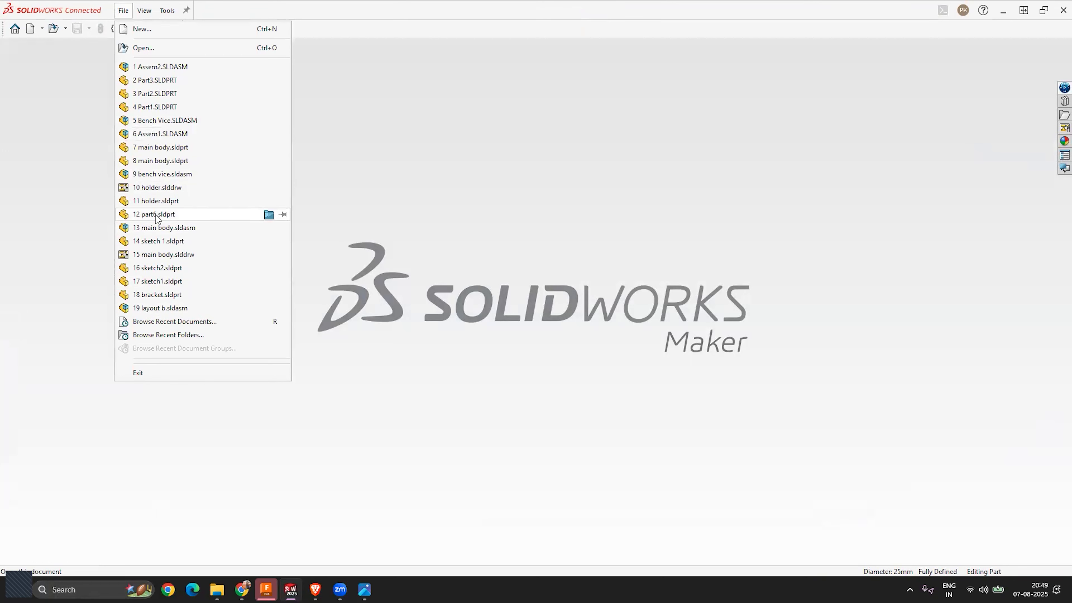
{"action": "left_click", "coordinate": [160, 147]}
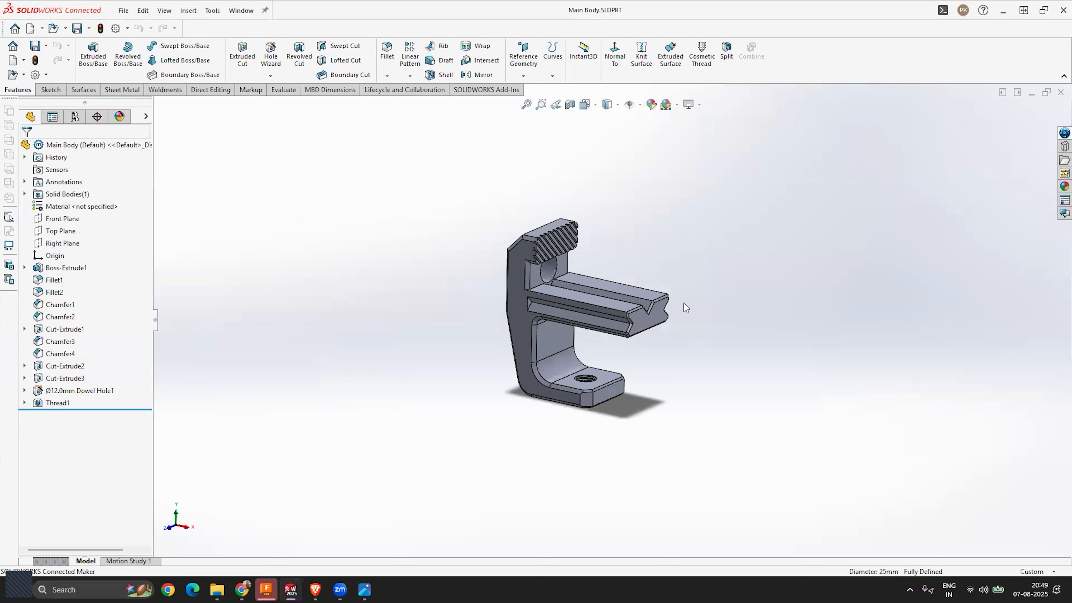
{"action": "scroll", "coordinate": [600, 286], "scroll_direction": "down", "scroll_amount": 3}
{"action": "mouse_move", "coordinate": [543, 327]}
{"action": "middle_mouse_down"}
{"action": "mouse_move", "coordinate": [465, 335]}
{"action": "mouse_move", "coordinate": [532, 334]}
{"action": "middle_mouse_up"}
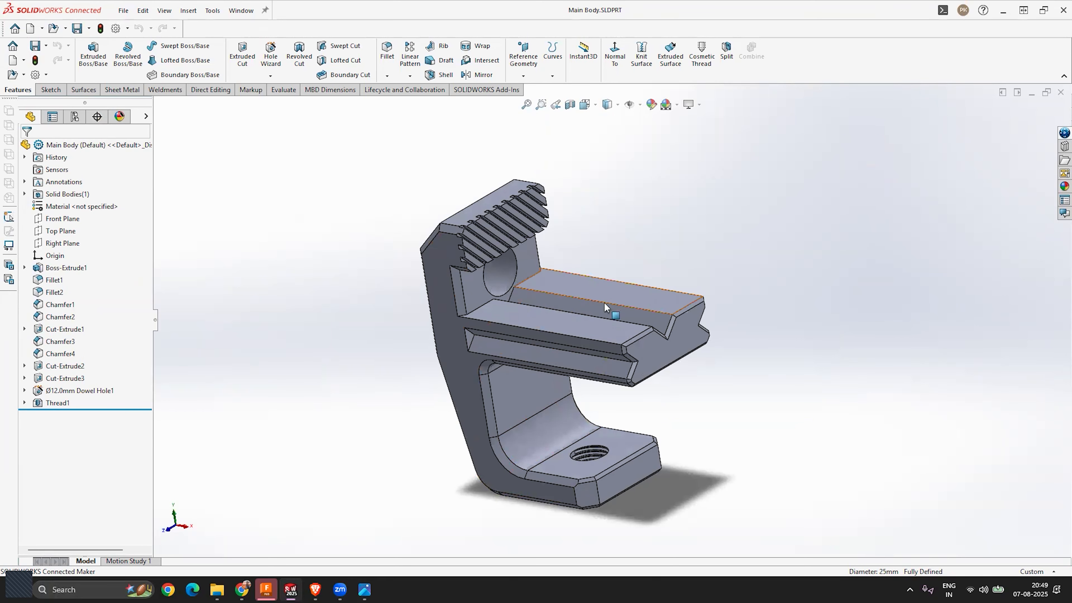
{"action": "scroll", "coordinate": [749, 229], "scroll_direction": "up", "scroll_amount": 3}
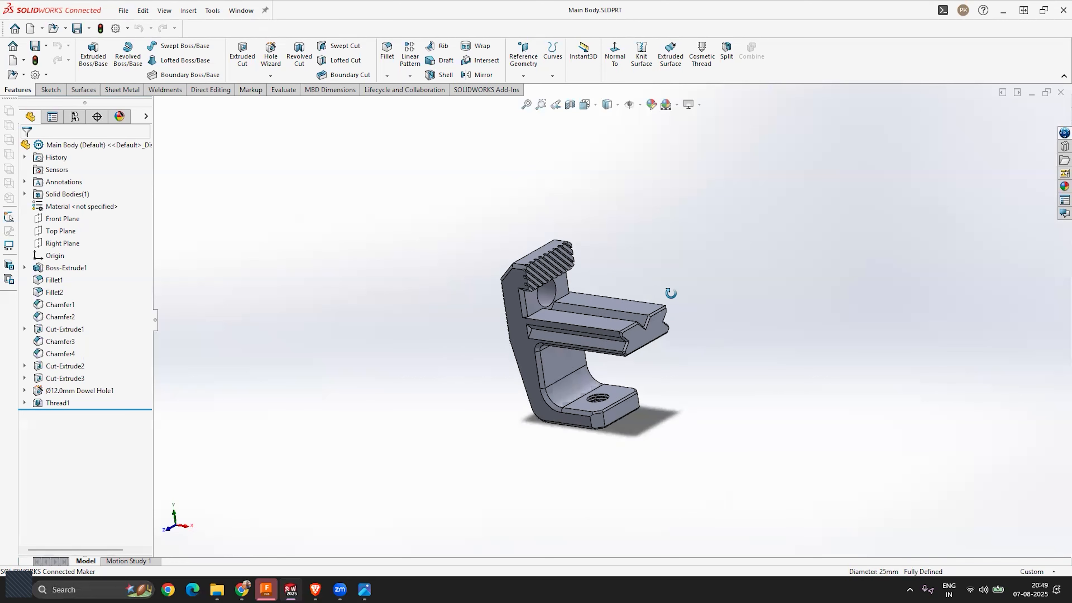
{"action": "middle_click_drag", "start_coordinate": [671, 294], "coordinate": [587, 290]}
Step: Create a new, empty assembly document
{"action": "left_click", "coordinate": [123, 11]}
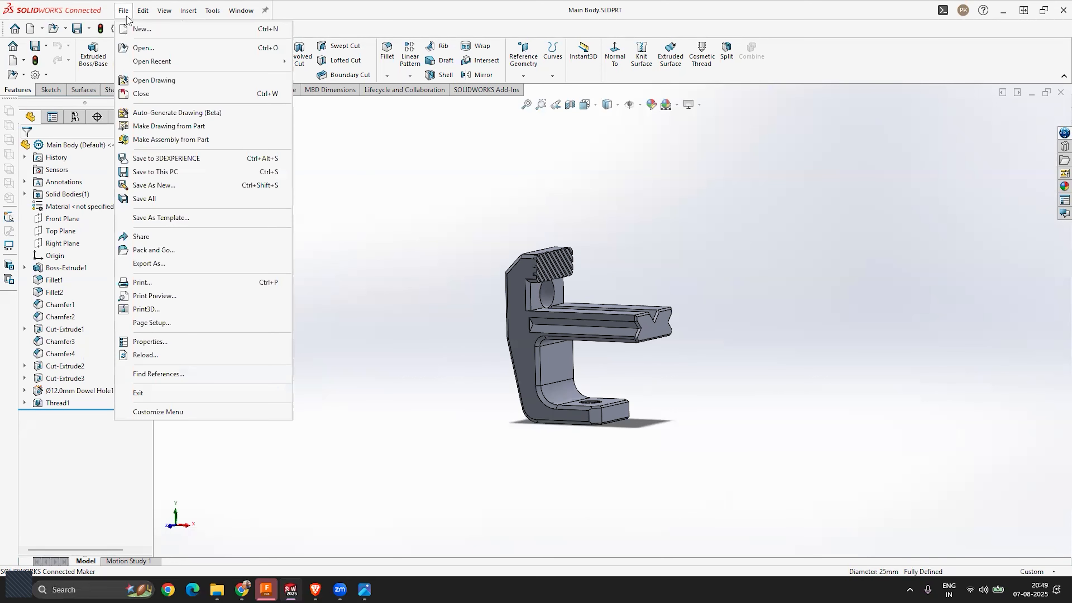
{"action": "left_click", "coordinate": [142, 30]}
{"action": "left_click", "coordinate": [535, 245]}
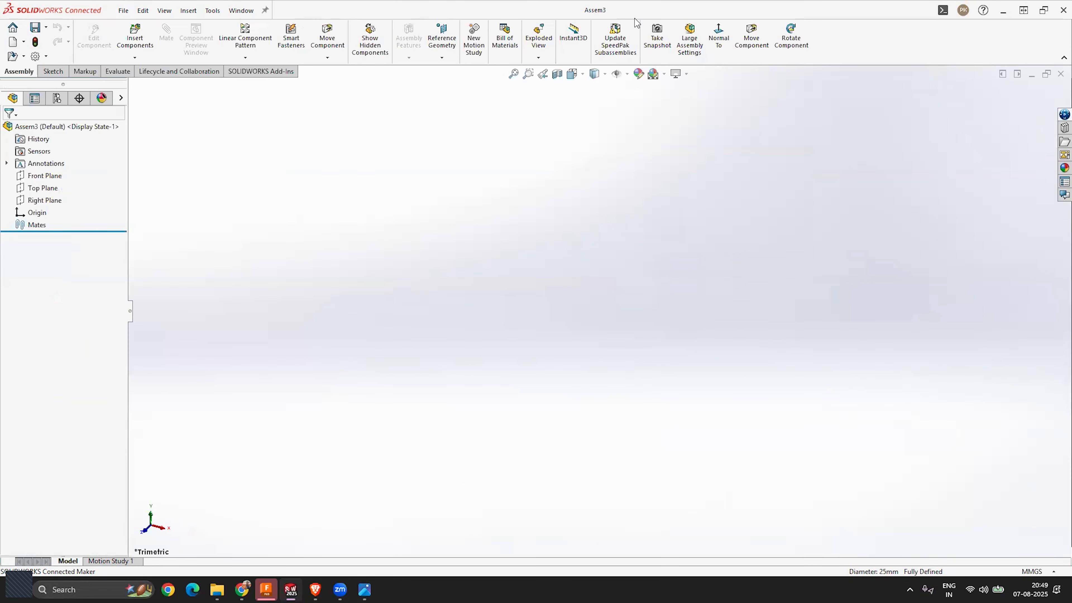
{"action": "left_click", "coordinate": [1031, 572]}
{"action": "left_click", "coordinate": [689, 244]}
Step: Insert Main Body.SLDASM into the empty assembly as a floating component, placed freely near the origin with origins shown
{"action": "left_click", "coordinate": [132, 35]}
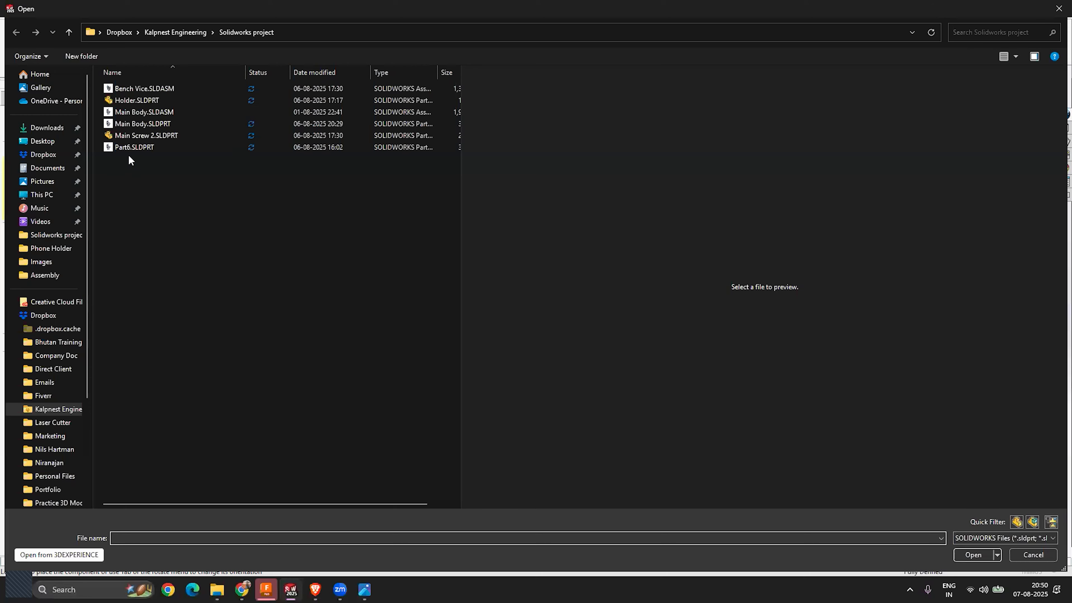
{"action": "left_click", "coordinate": [141, 113]}
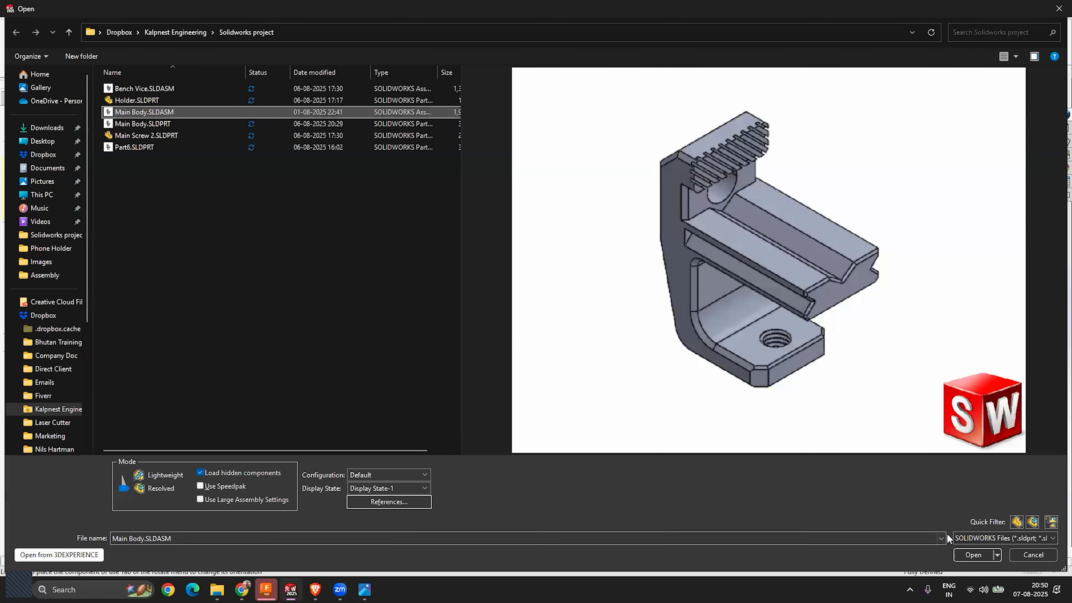
{"action": "left_click", "coordinate": [991, 557]}
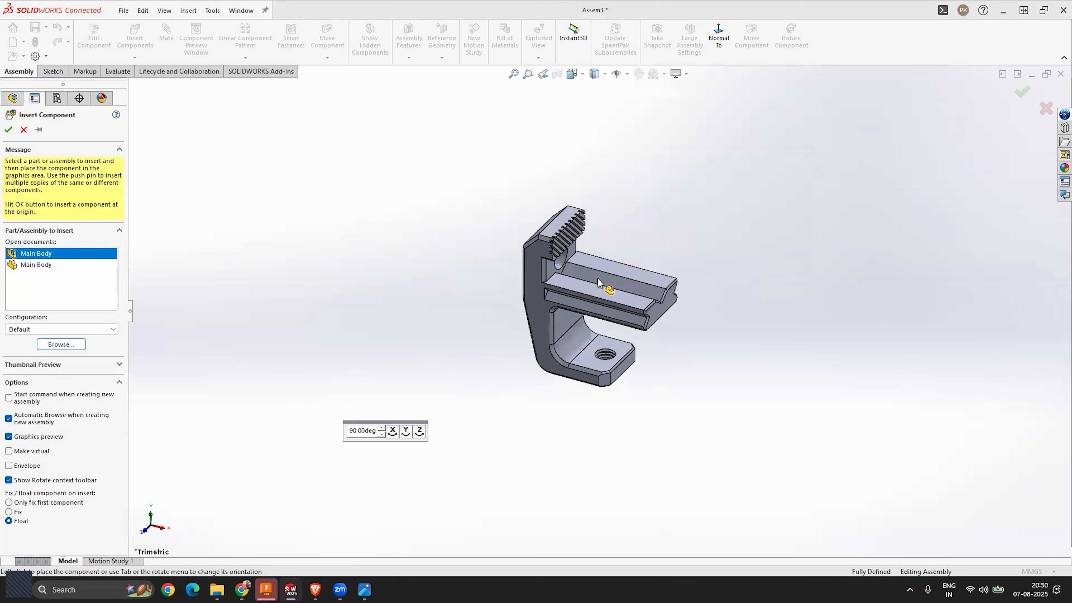
{"action": "left_click", "coordinate": [627, 73]}
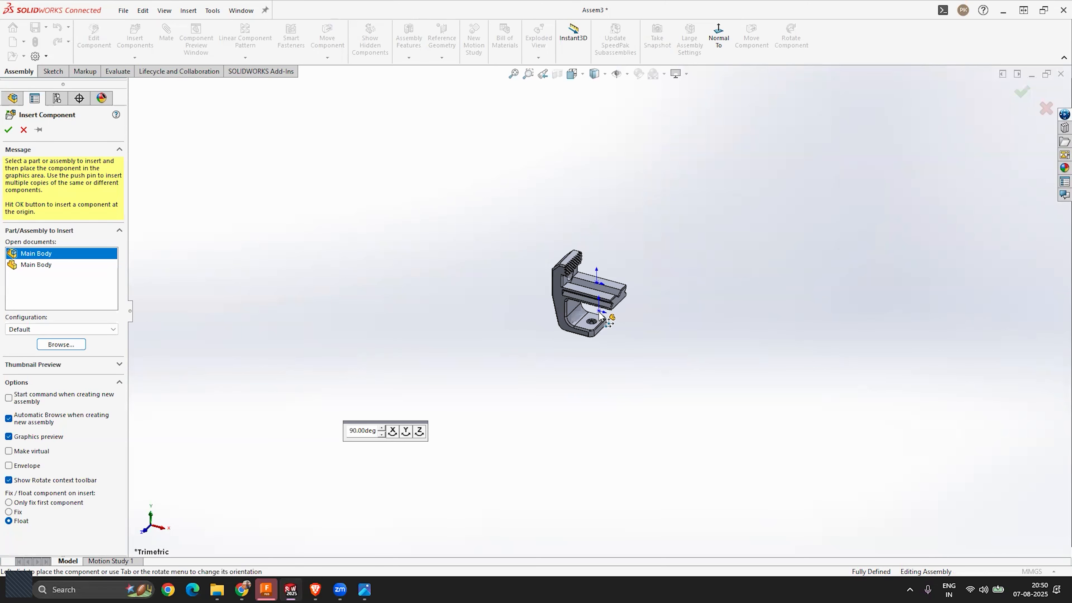
{"action": "scroll", "coordinate": [600, 313], "scroll_direction": "down", "scroll_amount": 6}
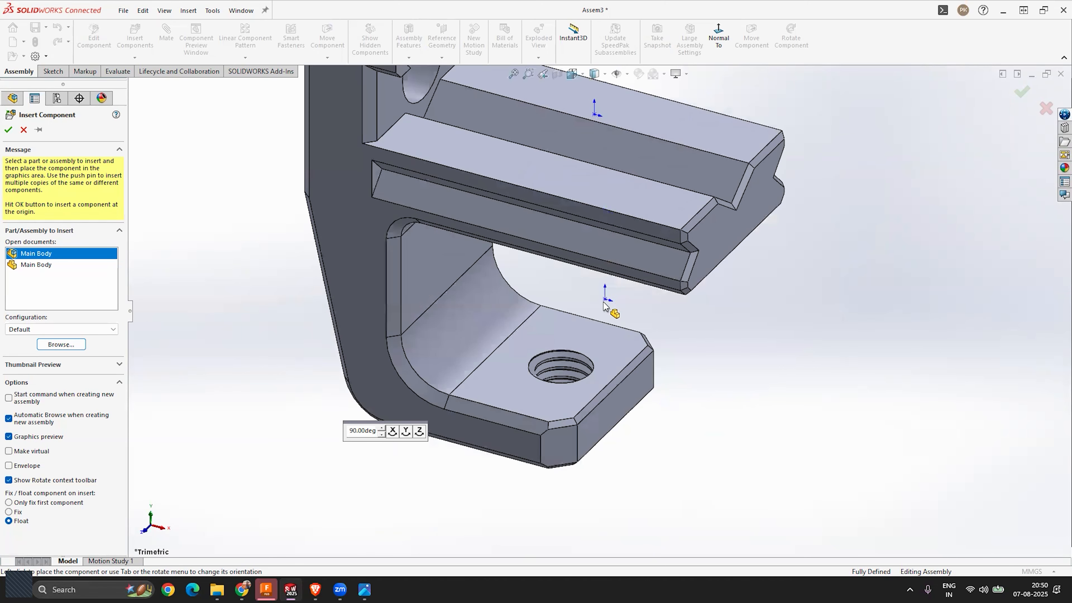
{"action": "left_click", "coordinate": [561, 388]}
{"action": "scroll", "coordinate": [633, 369], "scroll_direction": "up", "scroll_amount": 6}
{"action": "mouse_move", "coordinate": [634, 369]}
{"action": "middle_mouse_down"}
{"action": "mouse_move", "coordinate": [526, 375]}
{"action": "mouse_move", "coordinate": [627, 371]}
{"action": "middle_mouse_up"}
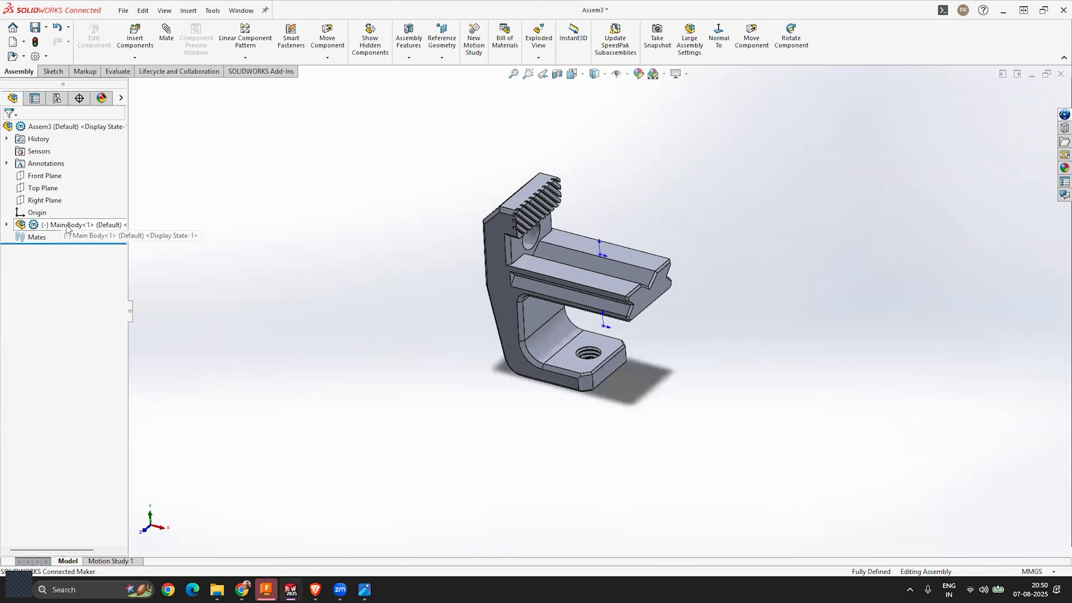
Step: Fix the Main Body component in place, try to move it, and collapse its component tree
{"action": "right_click", "coordinate": [49, 226]}
{"action": "left_click", "coordinate": [105, 337]}
{"action": "left_click_drag", "start_coordinate": [603, 254], "coordinate": [708, 281]}
{"action": "left_click", "coordinate": [754, 301]}
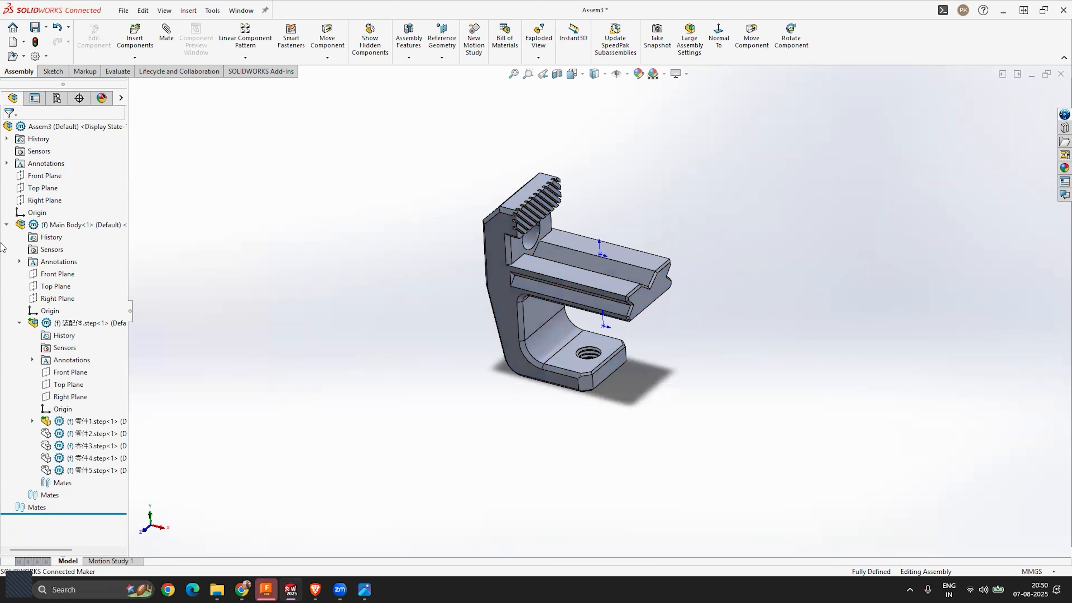
{"action": "left_click", "coordinate": [7, 224]}
{"action": "middle_click_drag", "start_coordinate": [570, 280], "coordinate": [661, 254]}
{"action": "scroll", "coordinate": [661, 254], "scroll_direction": "down", "scroll_amount": 2}
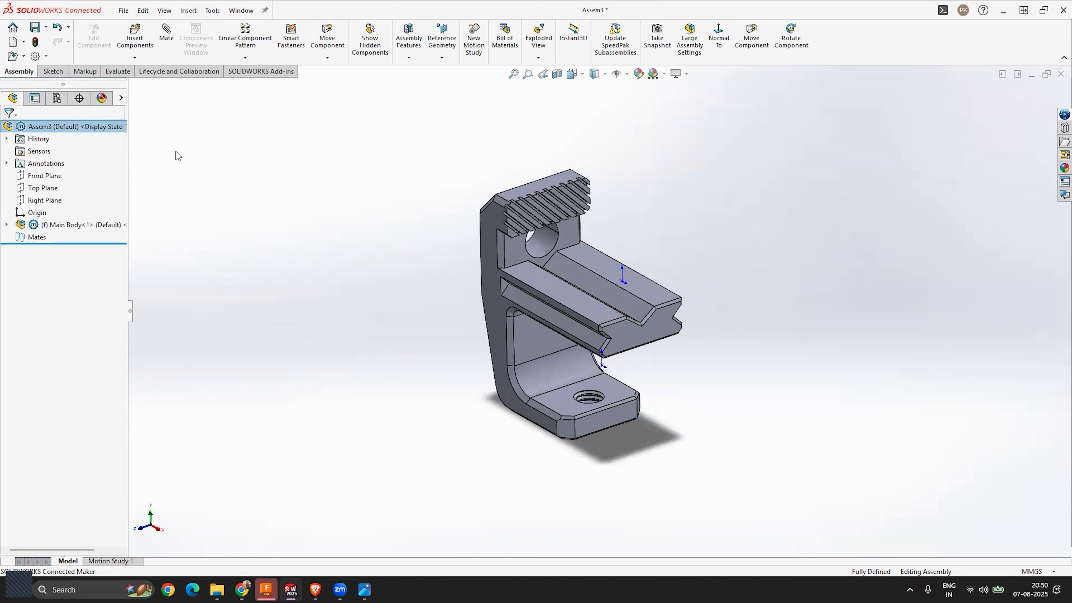
Step: Insert Holder.SLDPRT as a floating component, rebuilding the document when asked, and place it over the front of the main body's rails
{"action": "left_click", "coordinate": [141, 47]}
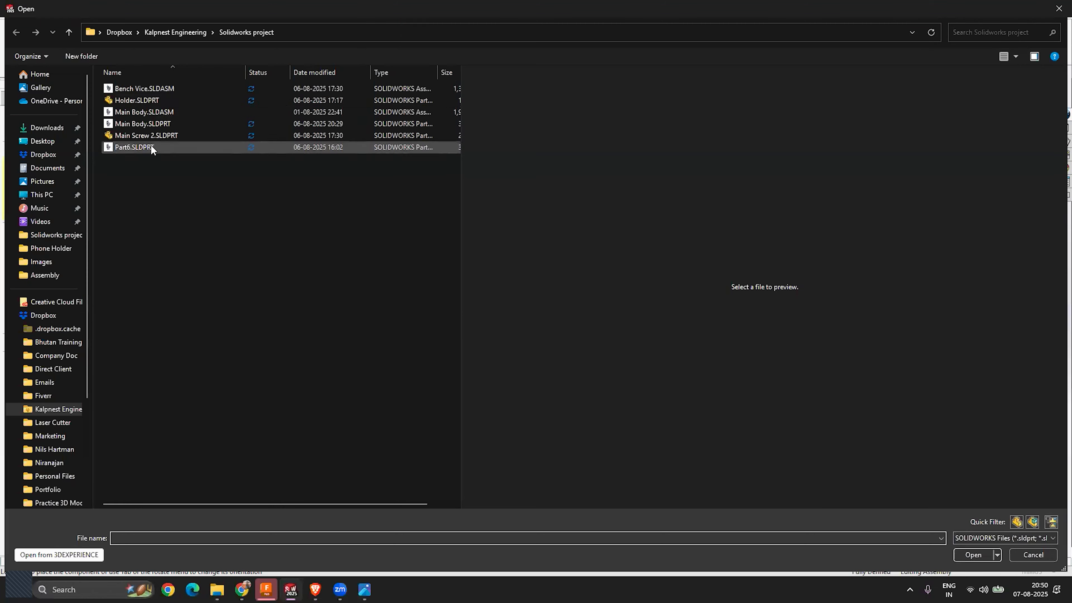
{"action": "left_click", "coordinate": [142, 101]}
{"action": "left_click", "coordinate": [973, 555]}
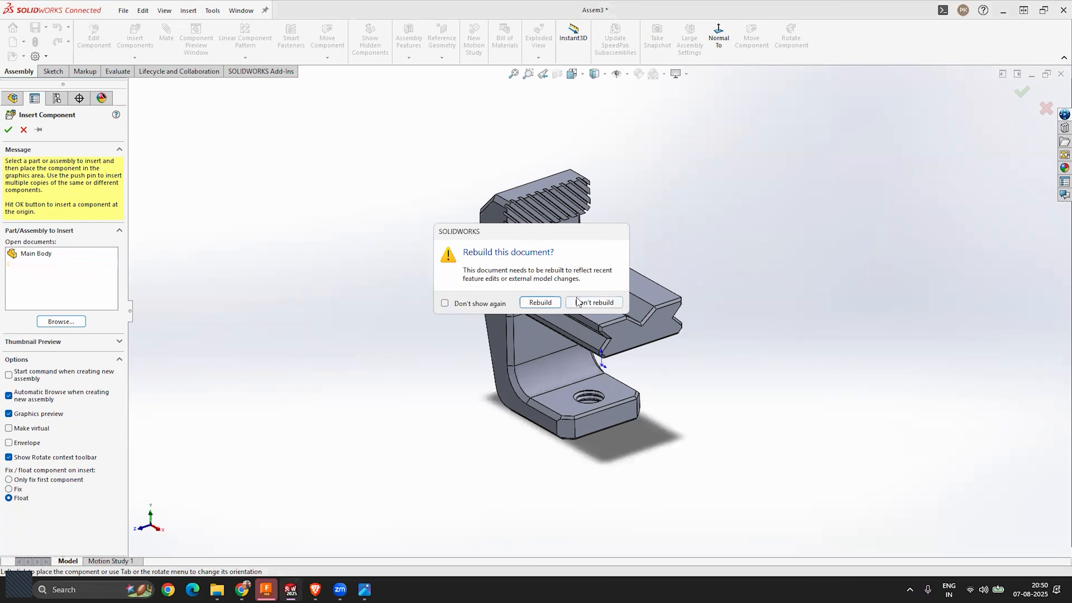
{"action": "left_click", "coordinate": [540, 302]}
{"action": "scroll", "coordinate": [651, 263], "scroll_direction": "down", "scroll_amount": 5}
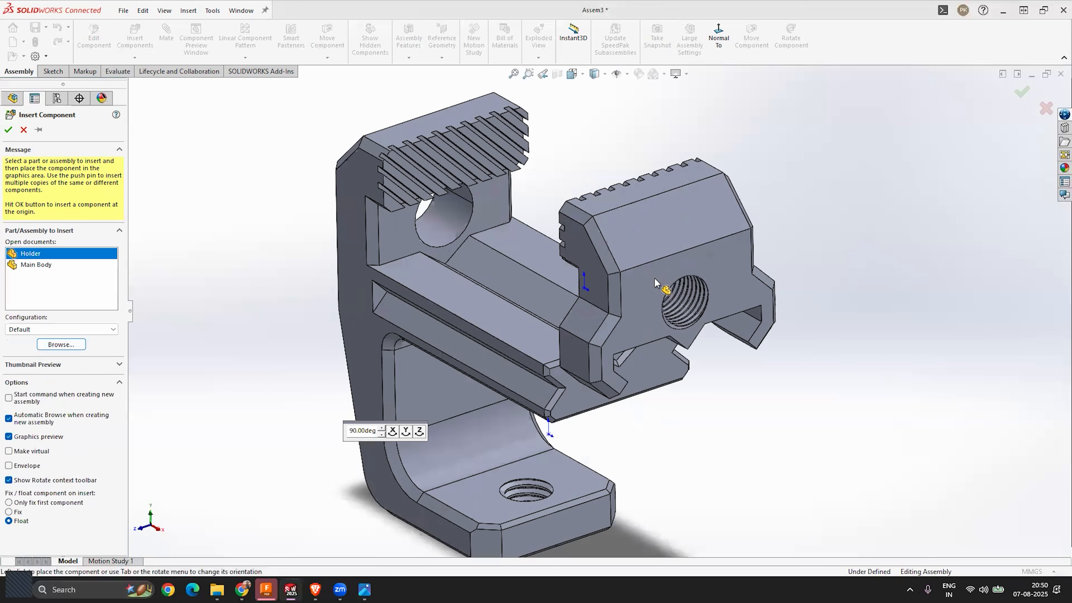
{"action": "middle_click_drag", "start_coordinate": [650, 262], "coordinate": [685, 318]}
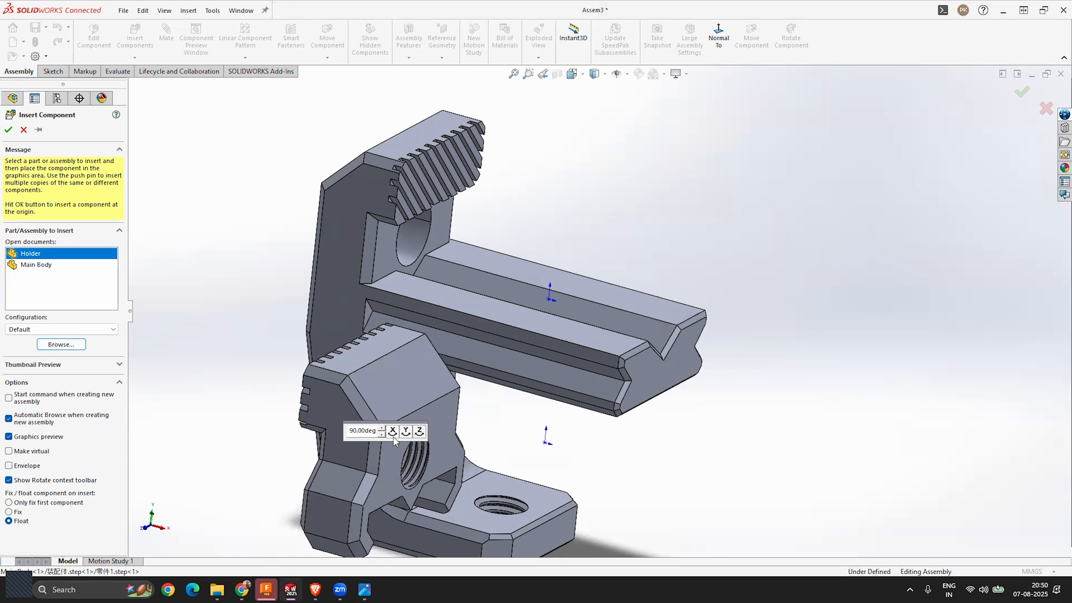
{"action": "mouse_move", "coordinate": [690, 289]}
{"action": "middle_mouse_down"}
{"action": "mouse_move", "coordinate": [678, 282]}
{"action": "mouse_move", "coordinate": [698, 273]}
{"action": "middle_mouse_up"}
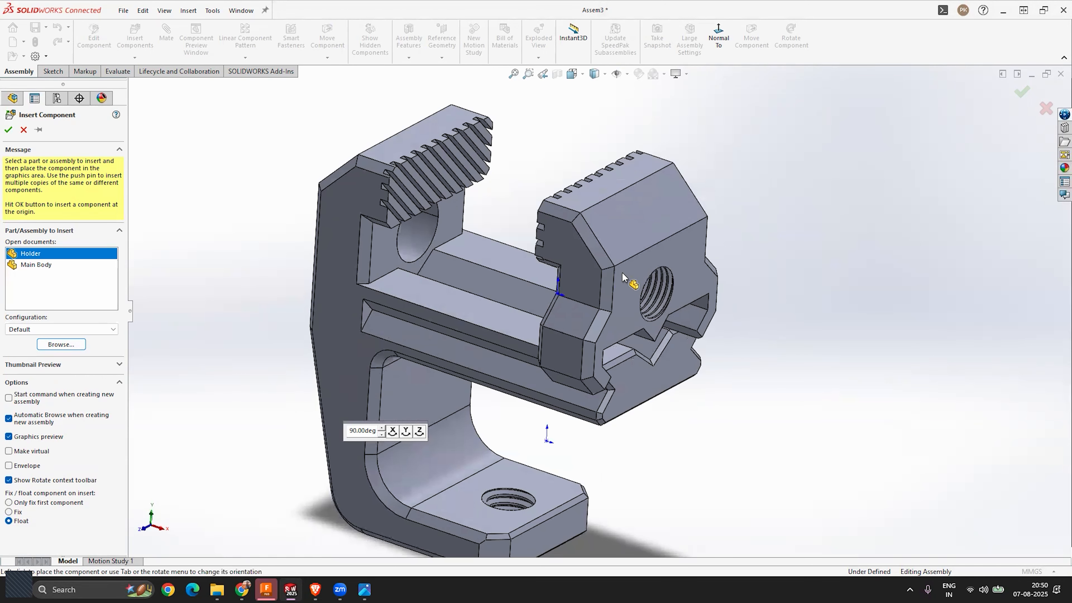
{"action": "left_click", "coordinate": [686, 360]}
{"action": "scroll", "coordinate": [713, 364], "scroll_direction": "up", "scroll_amount": 2}
Step: Move the Holder freely toward the fixed jaw so it sits roughly over the main body's rails
{"action": "middle_click_drag", "start_coordinate": [641, 356], "coordinate": [641, 292]}
{"action": "left_click_drag", "start_coordinate": [639, 295], "coordinate": [581, 305]}
{"action": "middle_click_drag", "start_coordinate": [584, 304], "coordinate": [614, 342]}
{"action": "key", "text": "Escape"}
{"action": "scroll", "coordinate": [512, 281], "scroll_direction": "down", "scroll_amount": 4}
{"action": "mouse_move", "coordinate": [542, 334]}
{"action": "middle_mouse_down"}
{"action": "mouse_move", "coordinate": [557, 350]}
{"action": "mouse_move", "coordinate": [551, 323]}
{"action": "middle_mouse_up"}
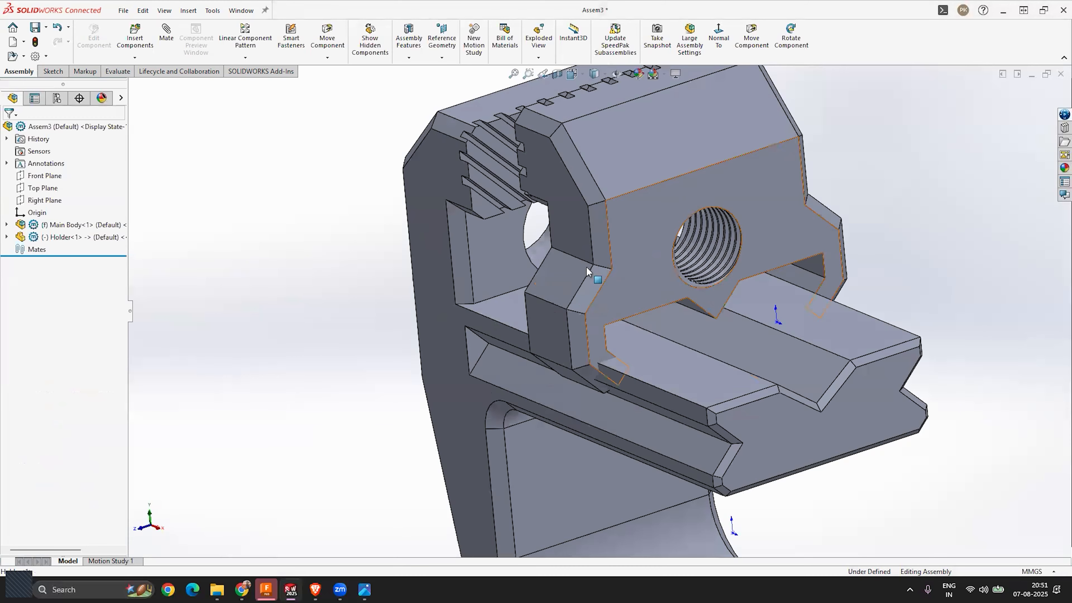
{"action": "left_click_drag", "start_coordinate": [586, 267], "coordinate": [581, 278]}
{"action": "scroll", "coordinate": [599, 312], "scroll_direction": "up", "scroll_amount": 4}
{"action": "middle_click_drag", "start_coordinate": [606, 320], "coordinate": [624, 307]}
{"action": "key", "text": "Escape"}
{"action": "scroll", "coordinate": [617, 335], "scroll_direction": "down", "scroll_amount": 4}
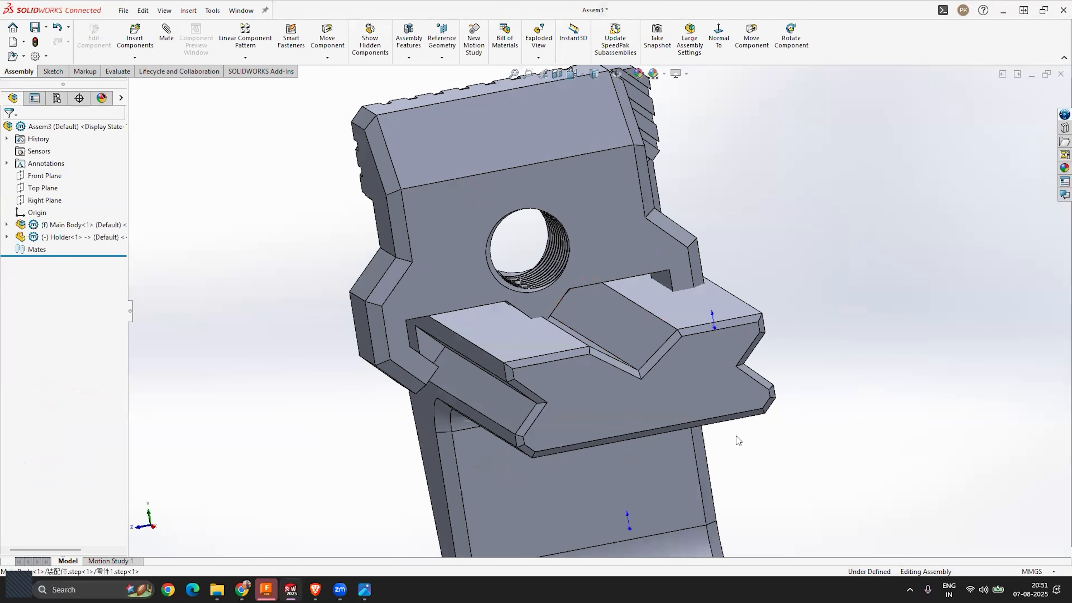
Step: Highlight the Holder's downward-facing slot face and the main body's top rail face to show where they meet, and clear the selection
{"action": "middle_click_drag", "start_coordinate": [676, 393], "coordinate": [526, 293]}
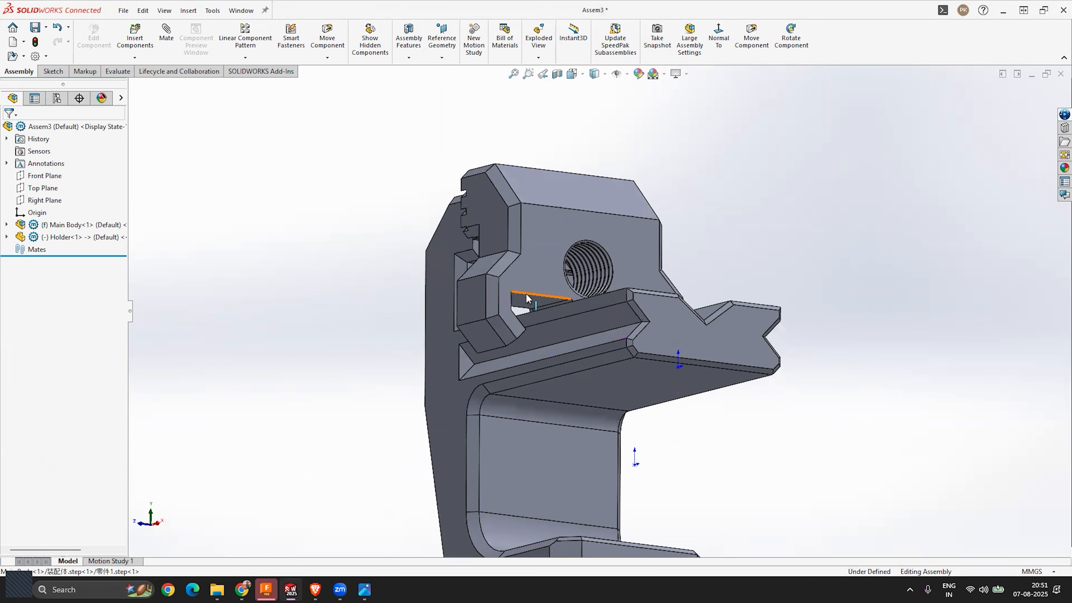
{"action": "scroll", "coordinate": [526, 295], "scroll_direction": "down", "scroll_amount": 5}
{"action": "left_click", "coordinate": [603, 321]}
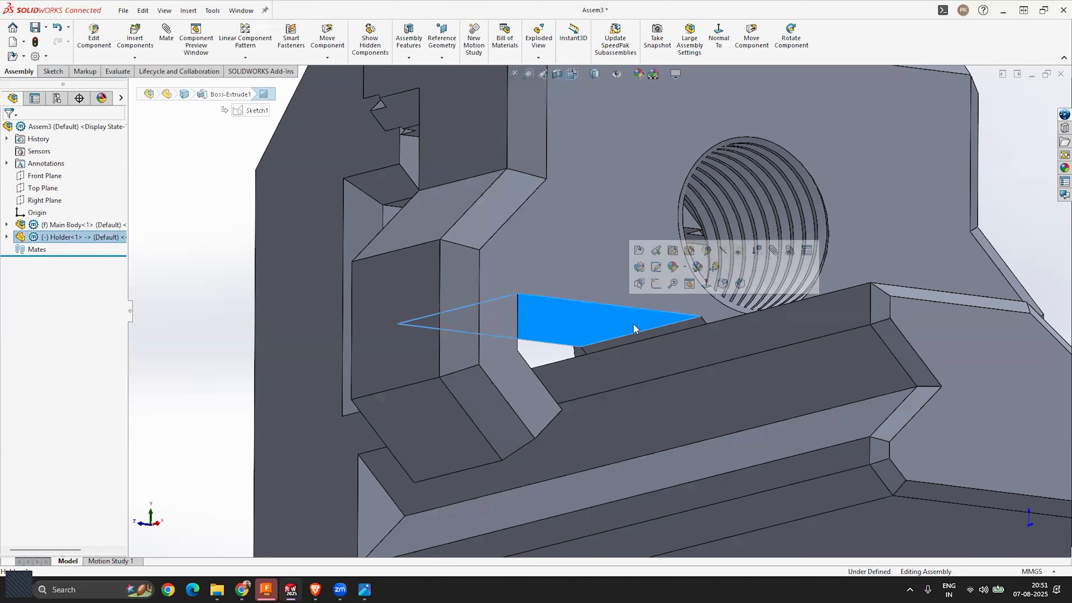
{"action": "middle_click_drag", "start_coordinate": [641, 249], "coordinate": [713, 394]}
{"action": "left_click", "coordinate": [713, 394]}
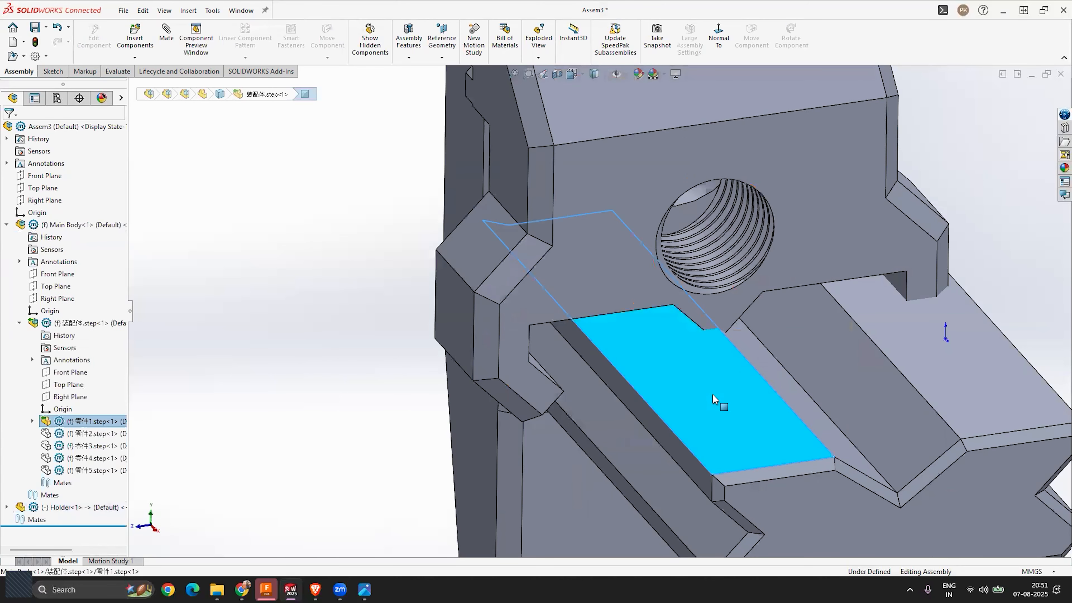
{"action": "middle_click_drag", "start_coordinate": [642, 371], "coordinate": [636, 326]}
{"action": "left_click", "coordinate": [296, 161]}
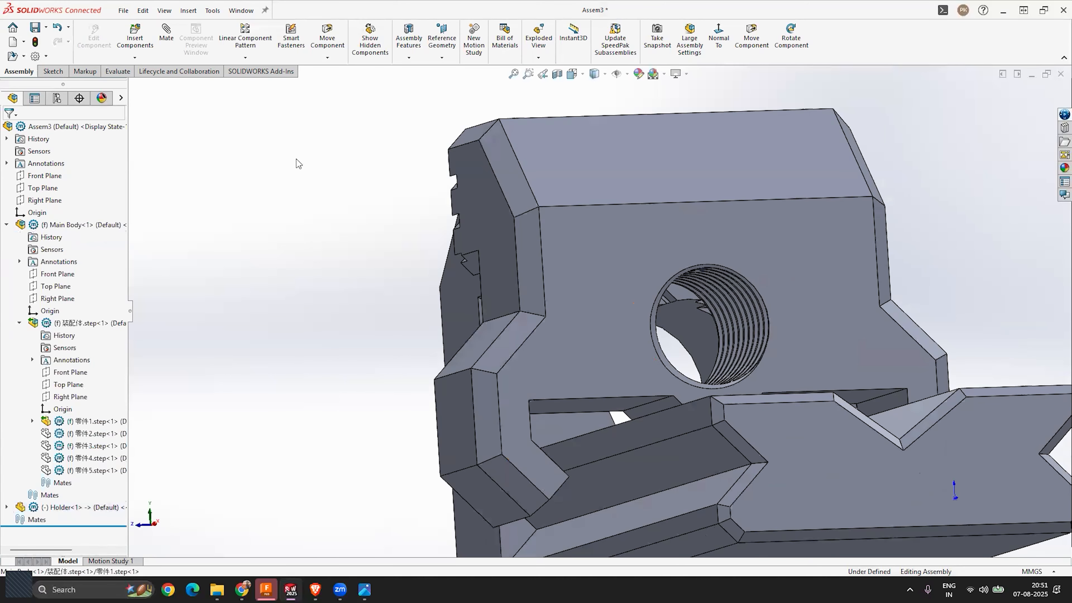
Step: Add a Coincident mate between the Holder's downward-facing slot face and the main body's top rail face
{"action": "left_click", "coordinate": [167, 40]}
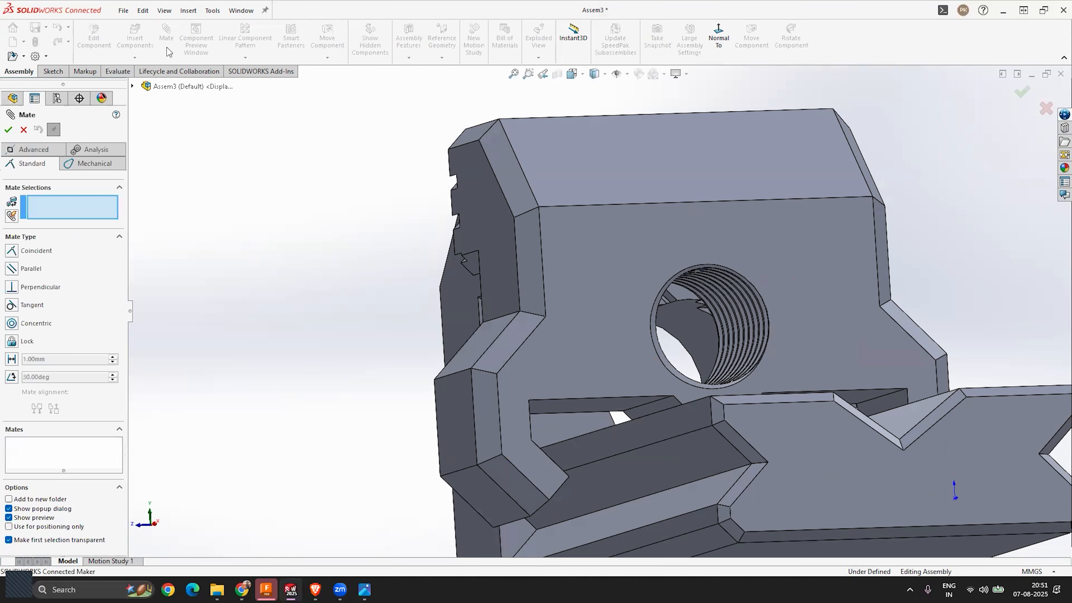
{"action": "middle_click_drag", "start_coordinate": [531, 376], "coordinate": [520, 329]}
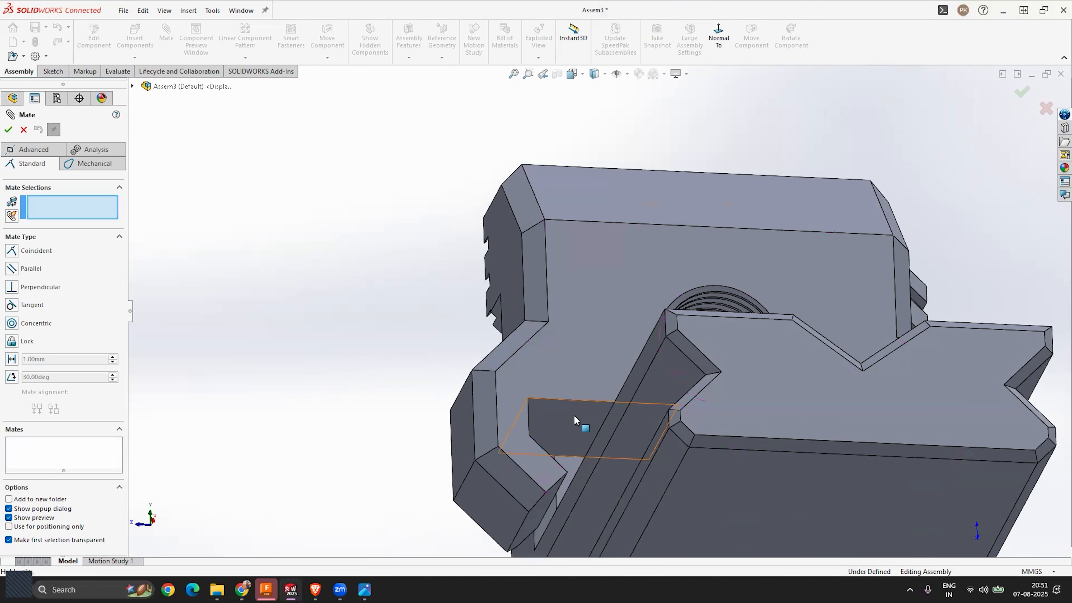
{"action": "left_click", "coordinate": [575, 418]}
{"action": "middle_click_drag", "start_coordinate": [671, 340], "coordinate": [596, 328]}
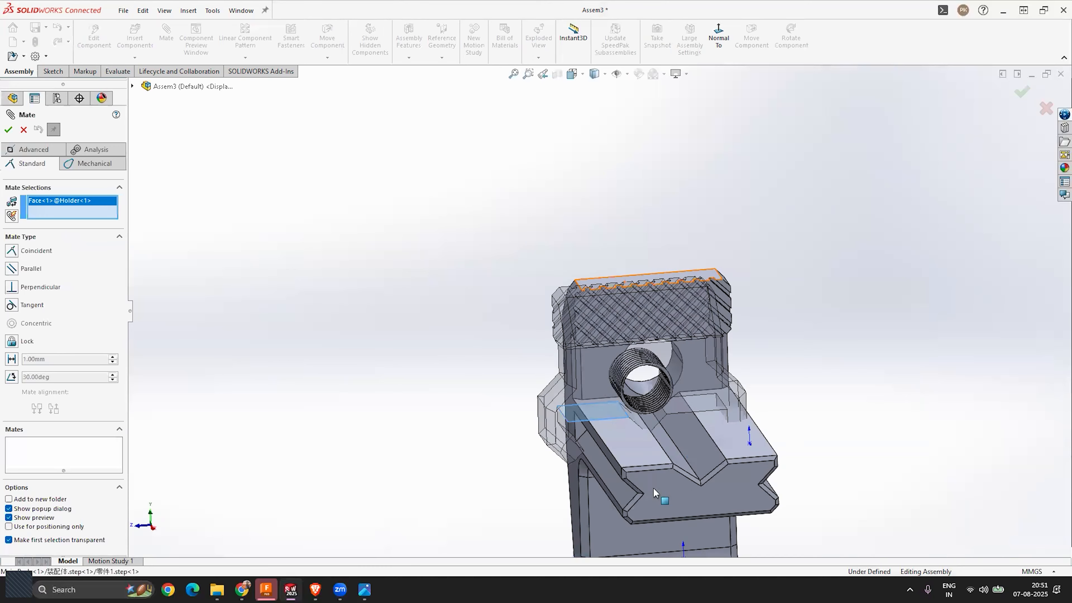
{"action": "scroll", "coordinate": [596, 328], "scroll_direction": "down", "scroll_amount": 5}
{"action": "left_click", "coordinate": [595, 328]}
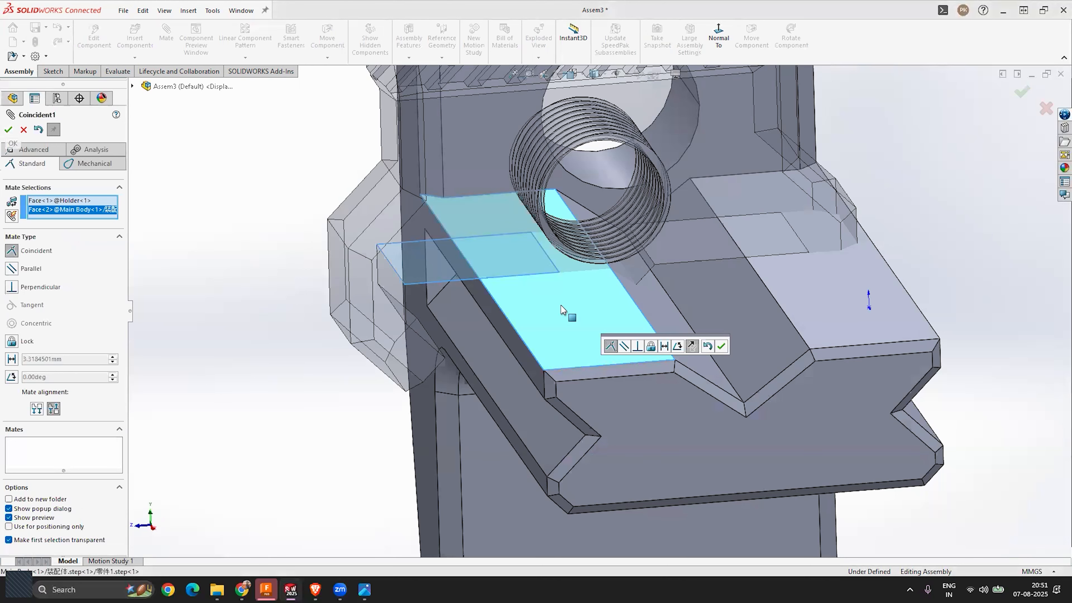
{"action": "left_click", "coordinate": [722, 348]}
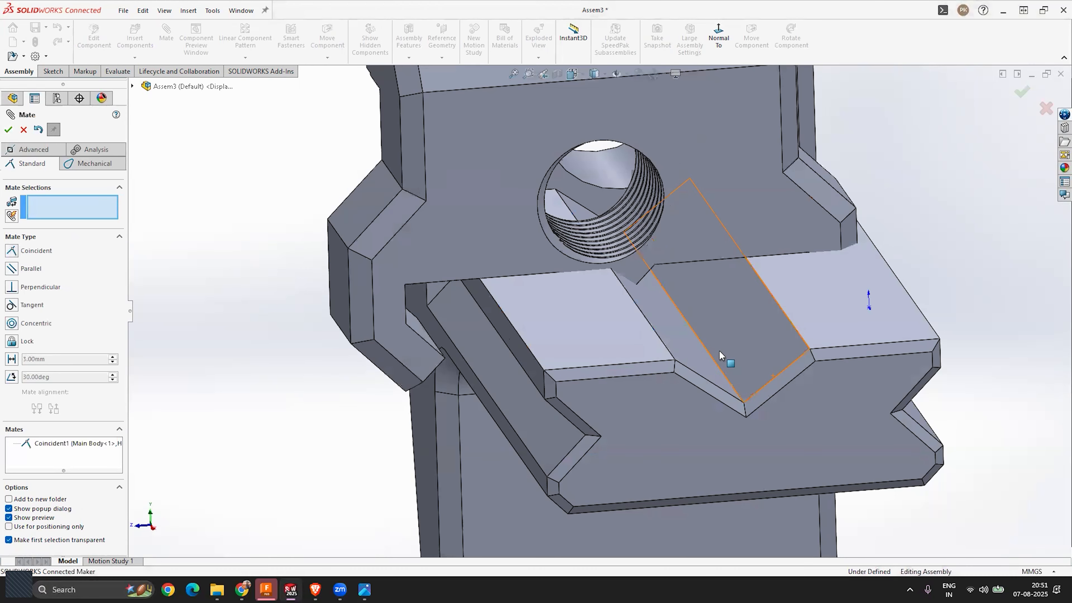
Step: Move the Holder over the main body's top rail face to test the freedom left by the Coincident mate
{"action": "middle_click_drag", "start_coordinate": [617, 328], "coordinate": [688, 376]}
{"action": "scroll", "coordinate": [688, 374], "scroll_direction": "up", "scroll_amount": 2}
{"action": "left_click_drag", "start_coordinate": [390, 288], "coordinate": [596, 329]}
{"action": "middle_click_drag", "start_coordinate": [550, 311], "coordinate": [651, 376]}
{"action": "scroll", "coordinate": [708, 312], "scroll_direction": "down", "scroll_amount": 5}
{"action": "left_click_drag", "start_coordinate": [611, 227], "coordinate": [681, 207]}
Step: Add a centered Width mate between the Holder's two V-shaped faces and the two V-groove faces of the main body
{"action": "middle_click_drag", "start_coordinate": [681, 207], "coordinate": [858, 216]}
{"action": "middle_click_drag", "start_coordinate": [815, 244], "coordinate": [814, 276]}
{"action": "mouse_move", "coordinate": [762, 232]}
{"action": "middle_mouse_down"}
{"action": "mouse_move", "coordinate": [593, 244]}
{"action": "mouse_move", "coordinate": [680, 249]}
{"action": "mouse_move", "coordinate": [658, 269]}
{"action": "mouse_move", "coordinate": [841, 255]}
{"action": "middle_mouse_up"}
{"action": "left_click", "coordinate": [595, 243]}
{"action": "left_click", "coordinate": [834, 255], "text": "ctrl"}
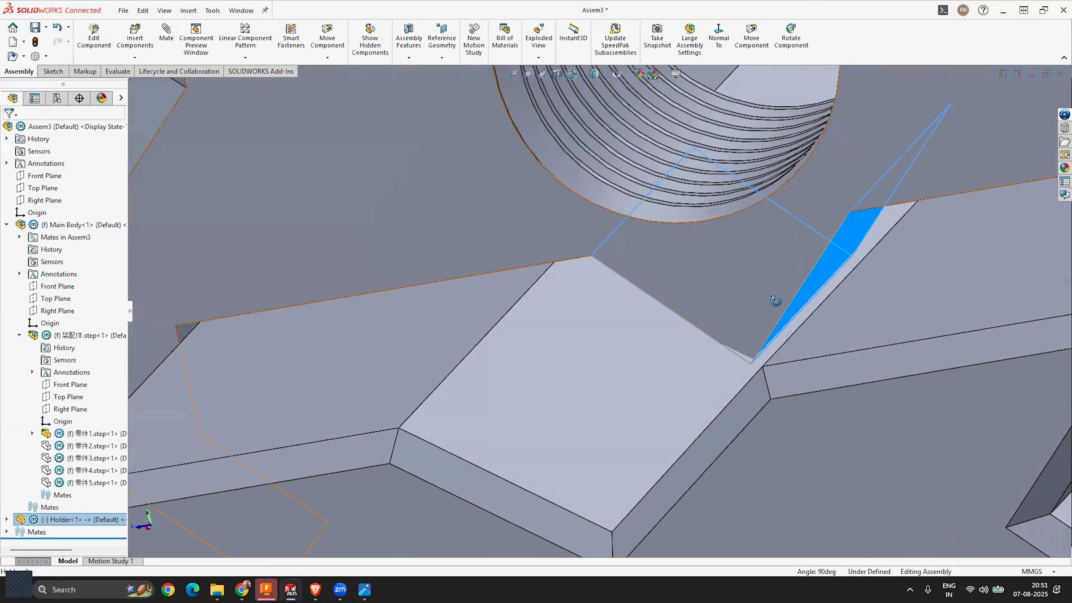
{"action": "middle_click_drag", "start_coordinate": [776, 302], "coordinate": [816, 344]}
{"action": "left_click", "coordinate": [815, 345], "text": "ctrl"}
{"action": "left_click", "coordinate": [591, 413], "text": "ctrl"}
{"action": "middle_click_drag", "start_coordinate": [625, 394], "coordinate": [629, 389]}
{"action": "left_click", "coordinate": [164, 47]}
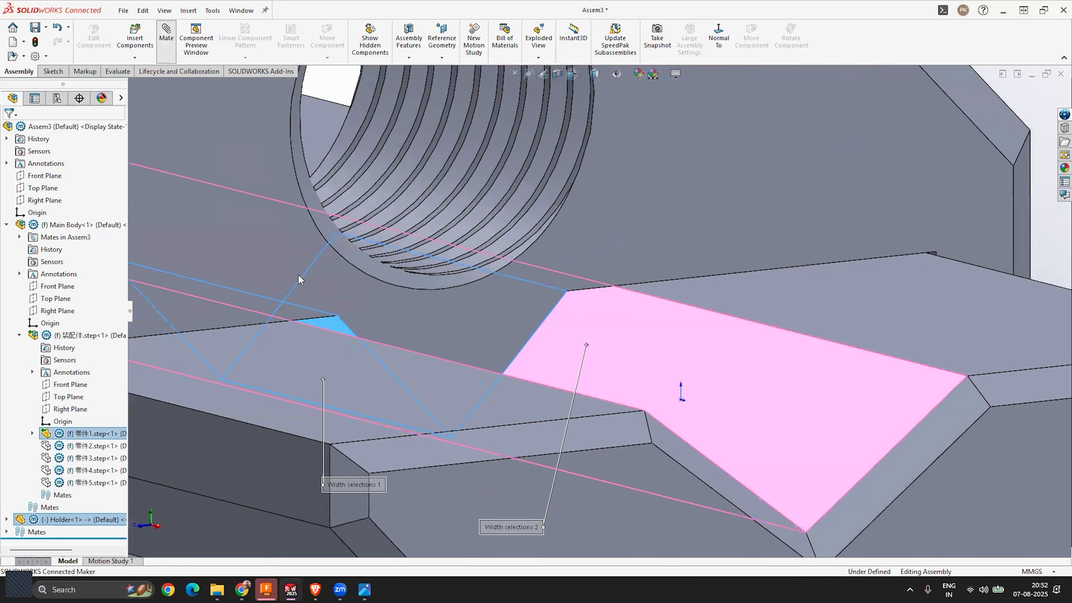
{"action": "middle_click_drag", "start_coordinate": [747, 217], "coordinate": [548, 314]}
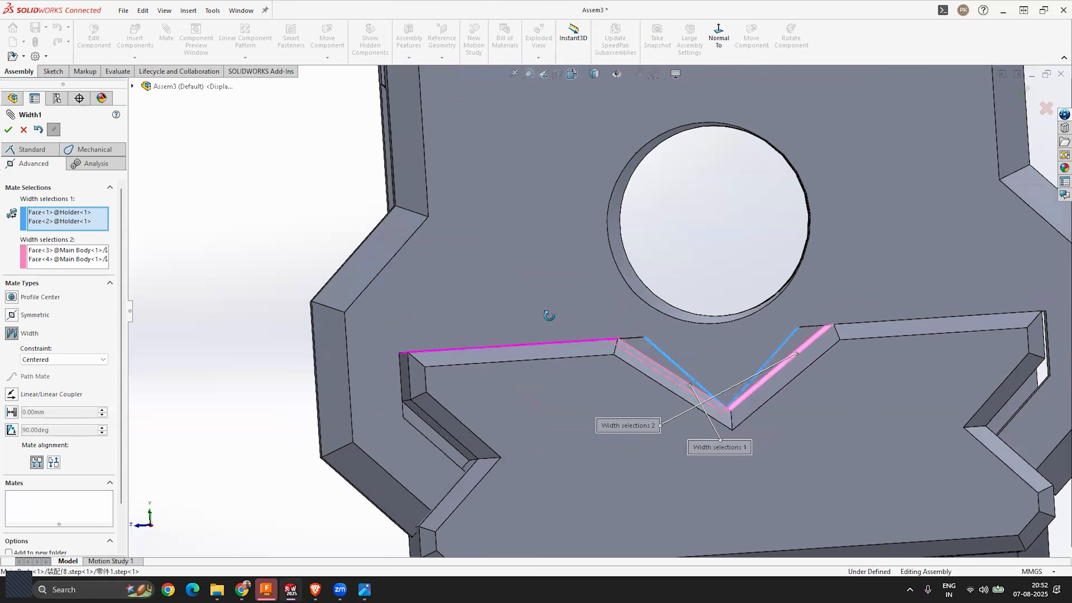
{"action": "left_click", "coordinate": [9, 130]}
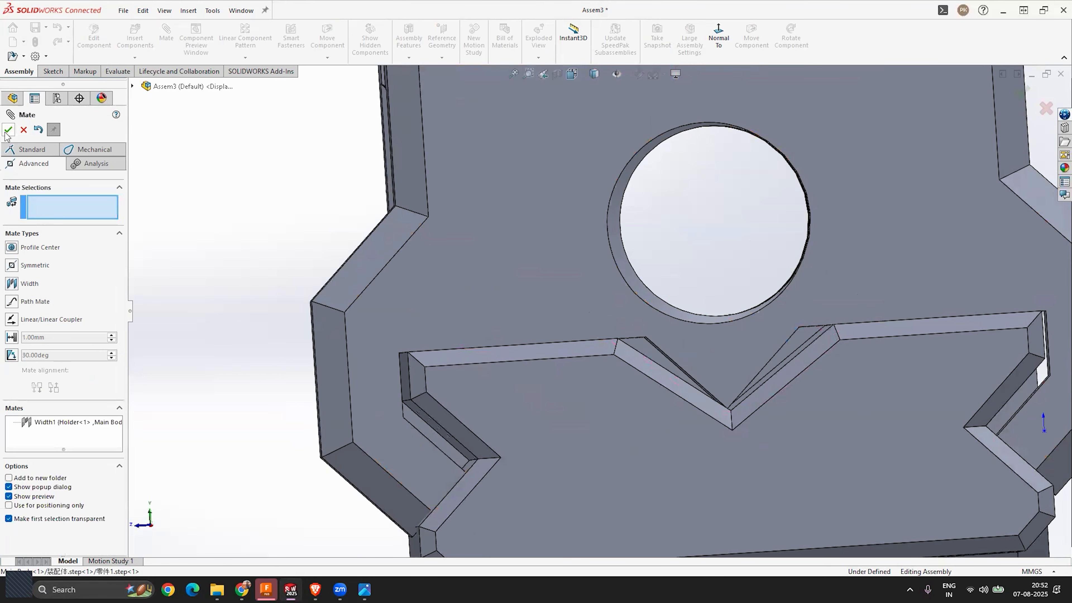
Step: Slide the Holder along the main body's rails to test the Width mate
{"action": "scroll", "coordinate": [773, 217], "scroll_direction": "up", "scroll_amount": 3}
{"action": "middle_click_drag", "start_coordinate": [677, 297], "coordinate": [732, 343]}
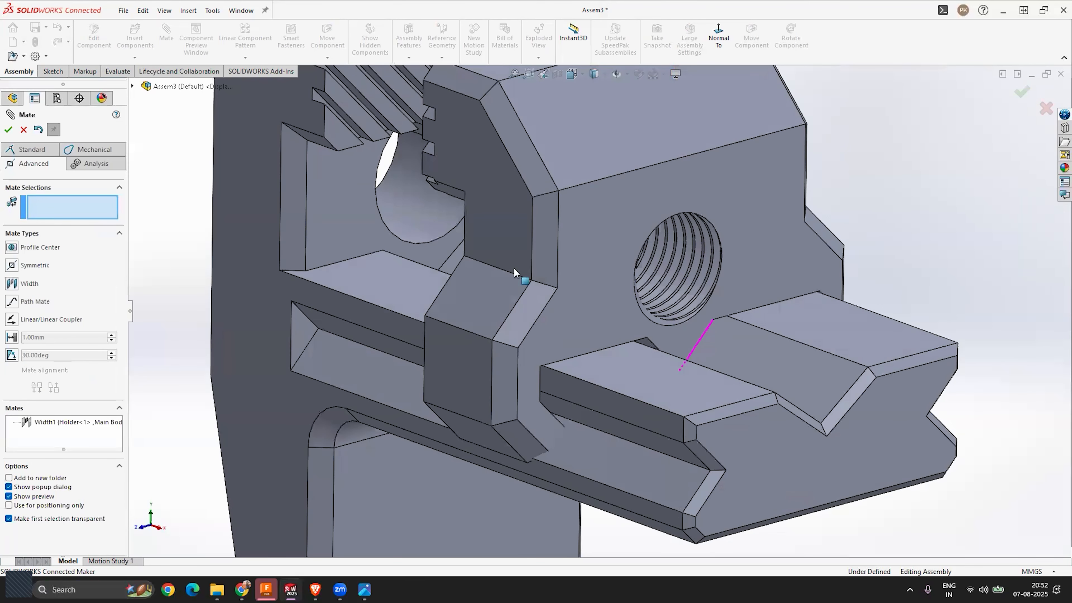
{"action": "left_click_drag", "start_coordinate": [536, 273], "coordinate": [850, 406]}
{"action": "middle_click_drag", "start_coordinate": [849, 406], "coordinate": [831, 427]}
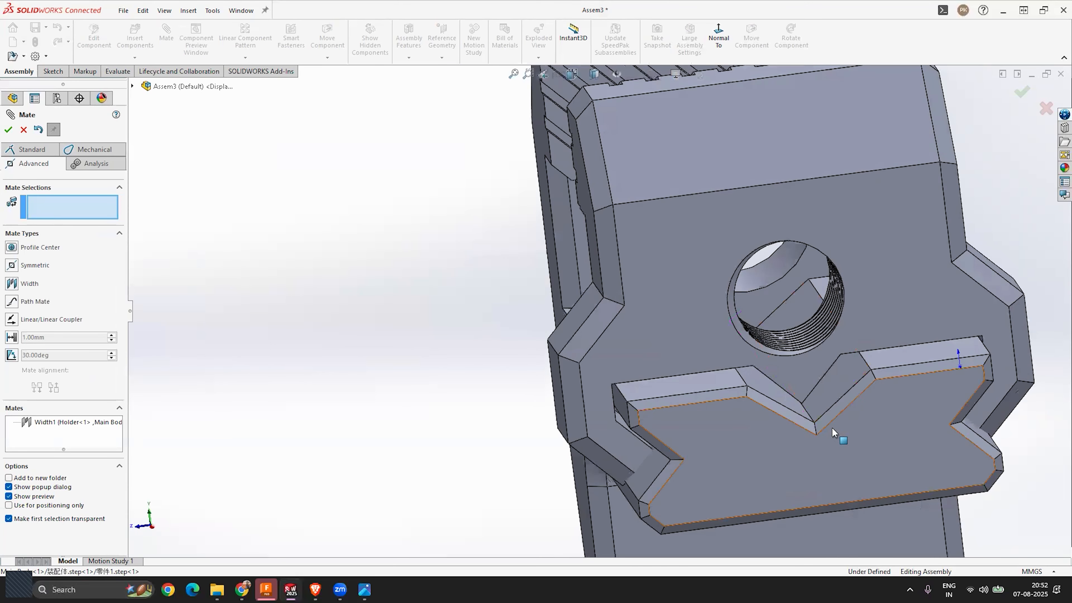
Step: Examine the clearance between the Holder's side slot and the outer corner of the main body's rail
{"action": "scroll", "coordinate": [838, 431], "scroll_direction": "down", "scroll_amount": 3}
{"action": "scroll", "coordinate": [629, 354], "scroll_direction": "up", "scroll_amount": 3}
{"action": "scroll", "coordinate": [549, 363], "scroll_direction": "down", "scroll_amount": 5}
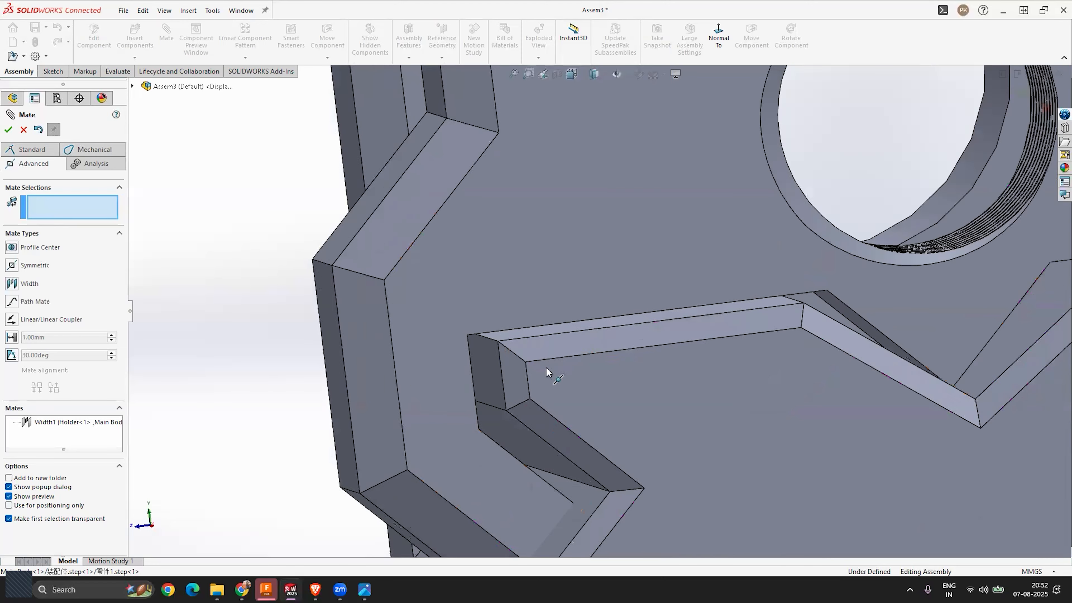
{"action": "scroll", "coordinate": [564, 326], "scroll_direction": "up", "scroll_amount": 3}
{"action": "middle_click_drag", "start_coordinate": [669, 323], "coordinate": [547, 287]}
{"action": "scroll", "coordinate": [655, 345], "scroll_direction": "down", "scroll_amount": 6}
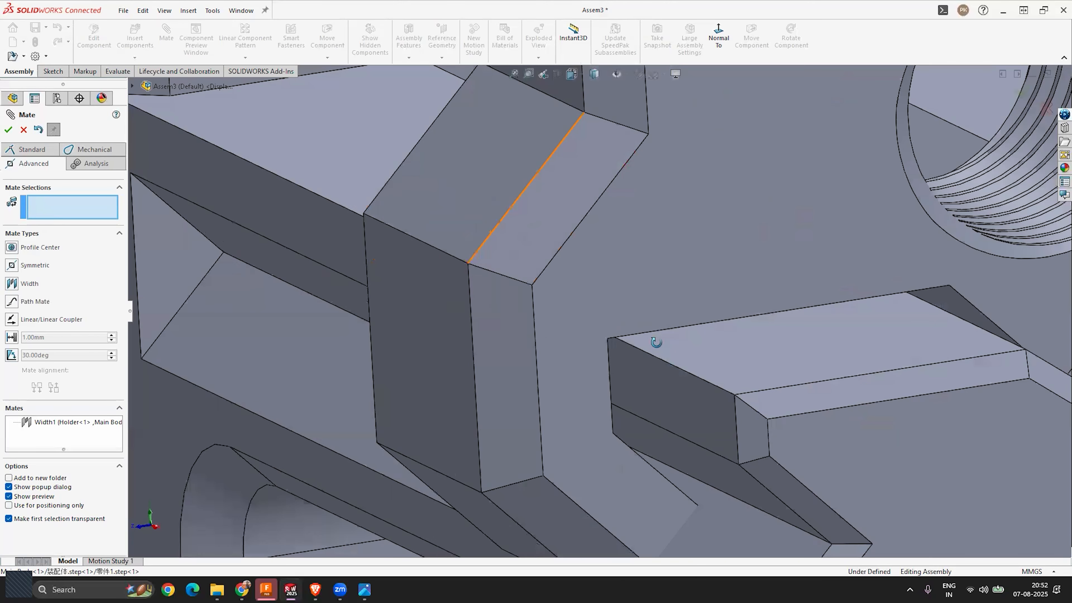
{"action": "scroll", "coordinate": [658, 353], "scroll_direction": "down", "scroll_amount": 3}
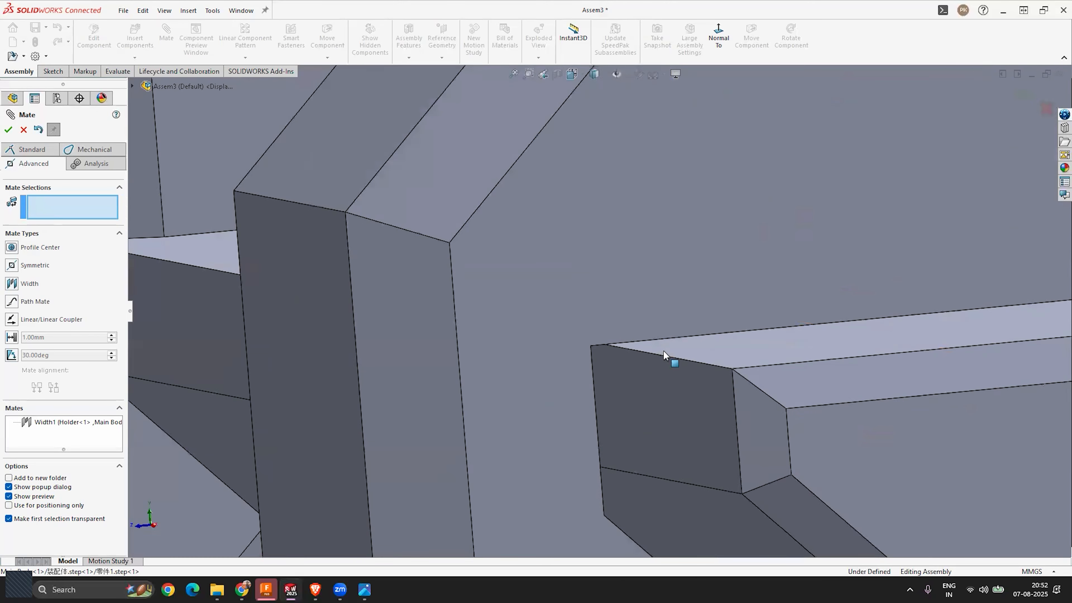
Step: Leave the Mate command without adding another mate and collapse the Main Body component tree
{"action": "left_click", "coordinate": [679, 347]}
{"action": "middle_click_drag", "start_coordinate": [680, 349], "coordinate": [657, 280]}
{"action": "key", "text": "Escape"}
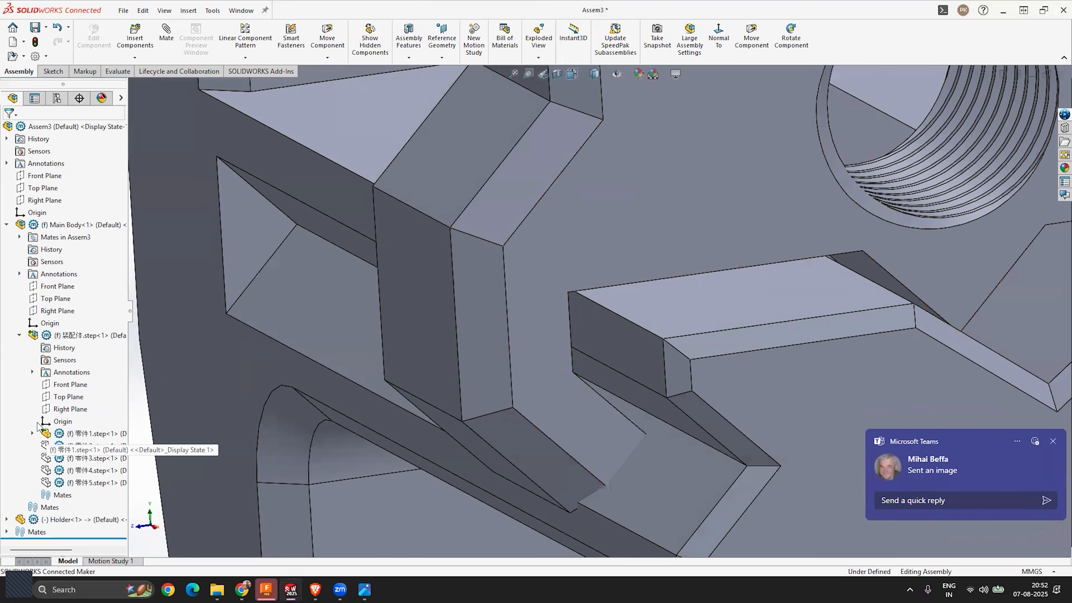
{"action": "left_click", "coordinate": [7, 224]}
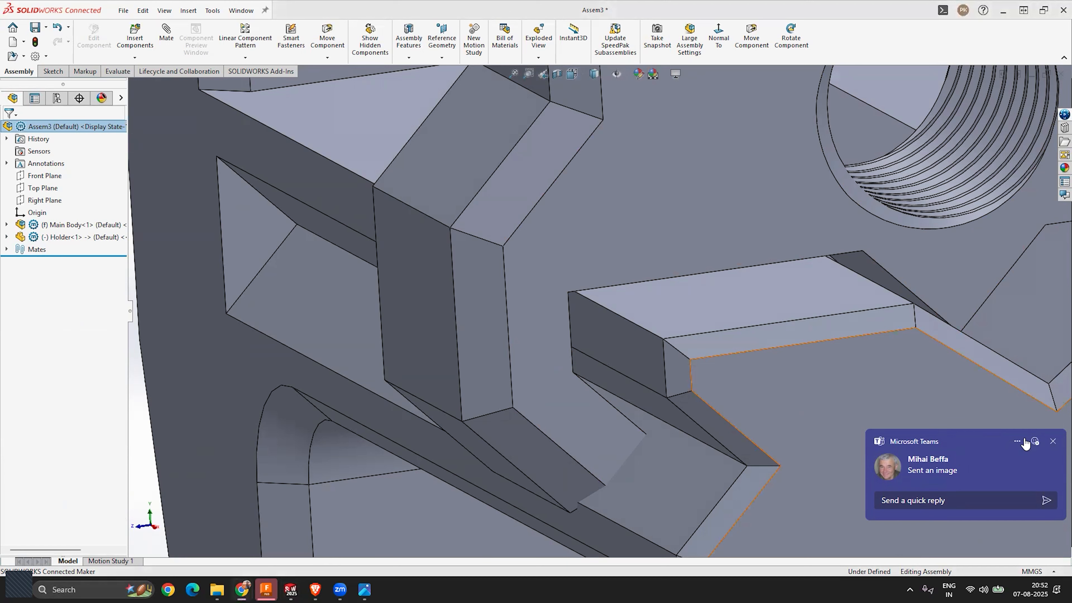
Step: Change the Coincident mate between the Main Body and Holder faces to a Distance mate of 0.40 mm
{"action": "left_click", "coordinate": [1054, 442]}
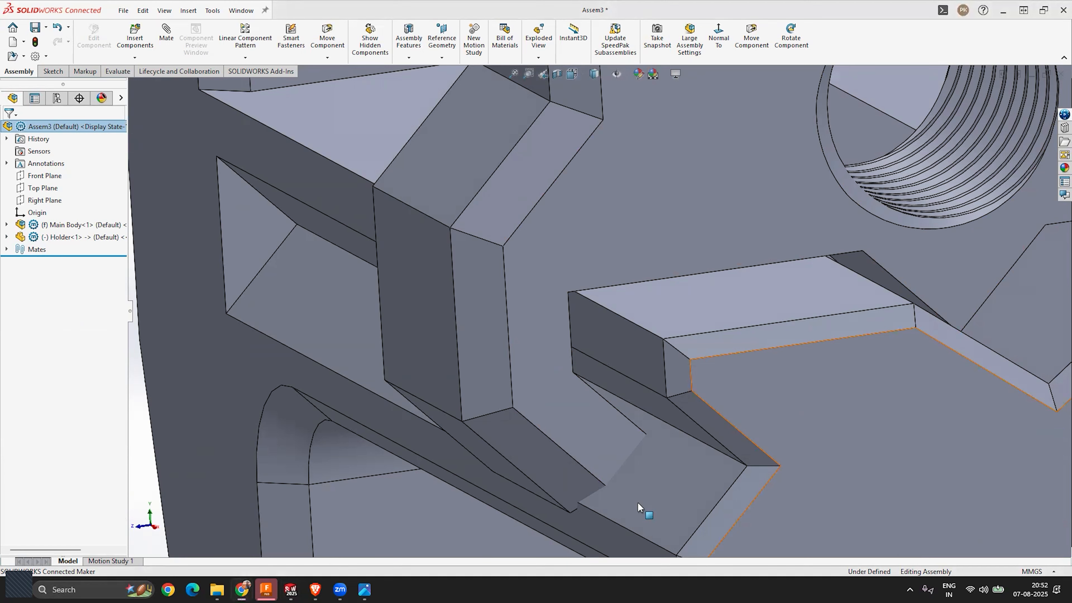
{"action": "left_click", "coordinate": [6, 249]}
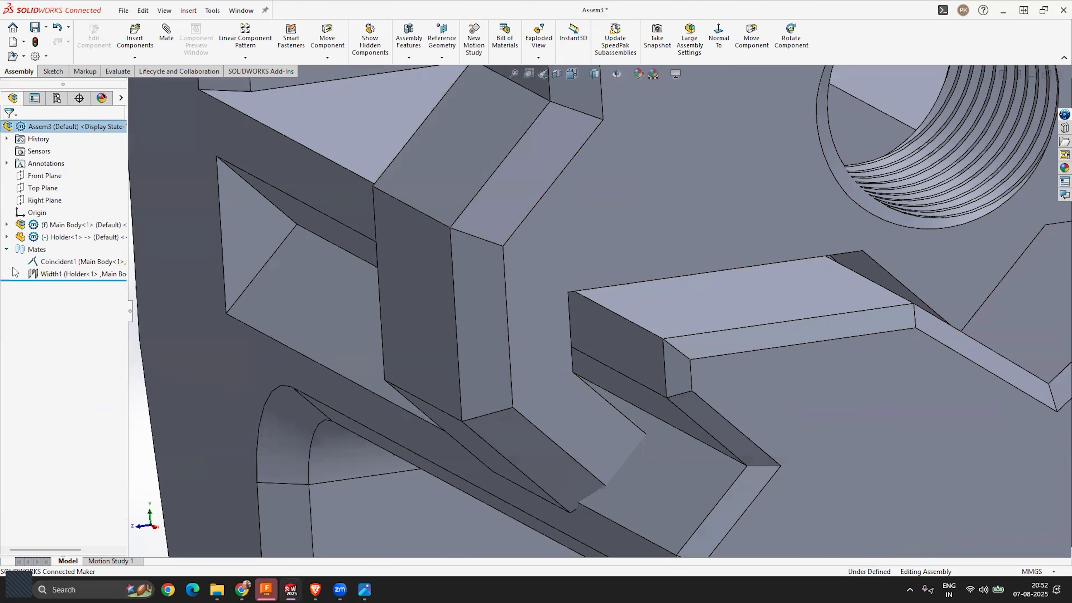
{"action": "left_click", "coordinate": [57, 262]}
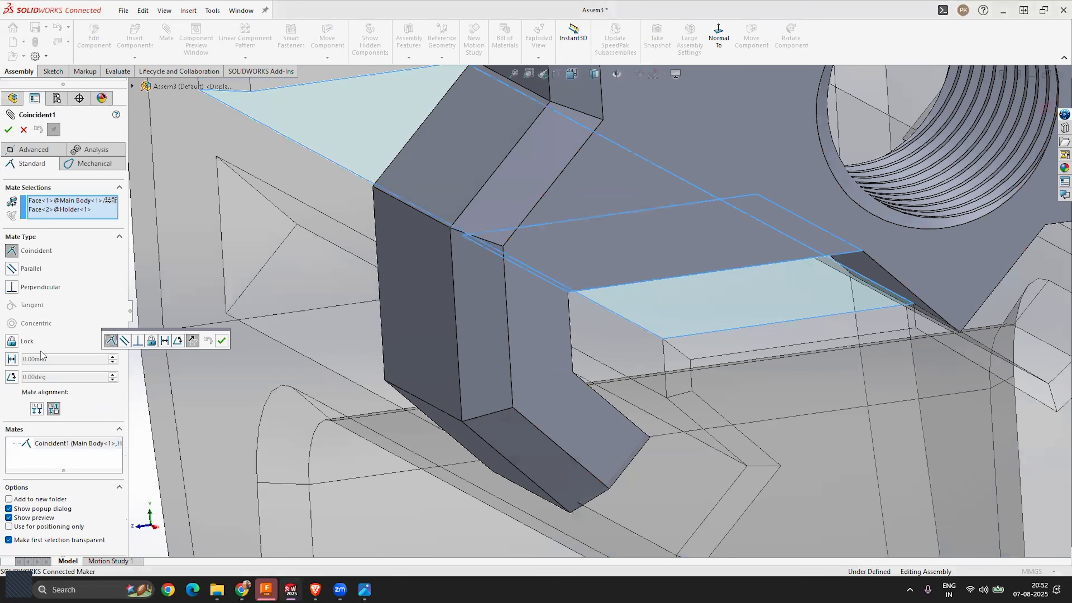
{"action": "left_click", "coordinate": [11, 359]}
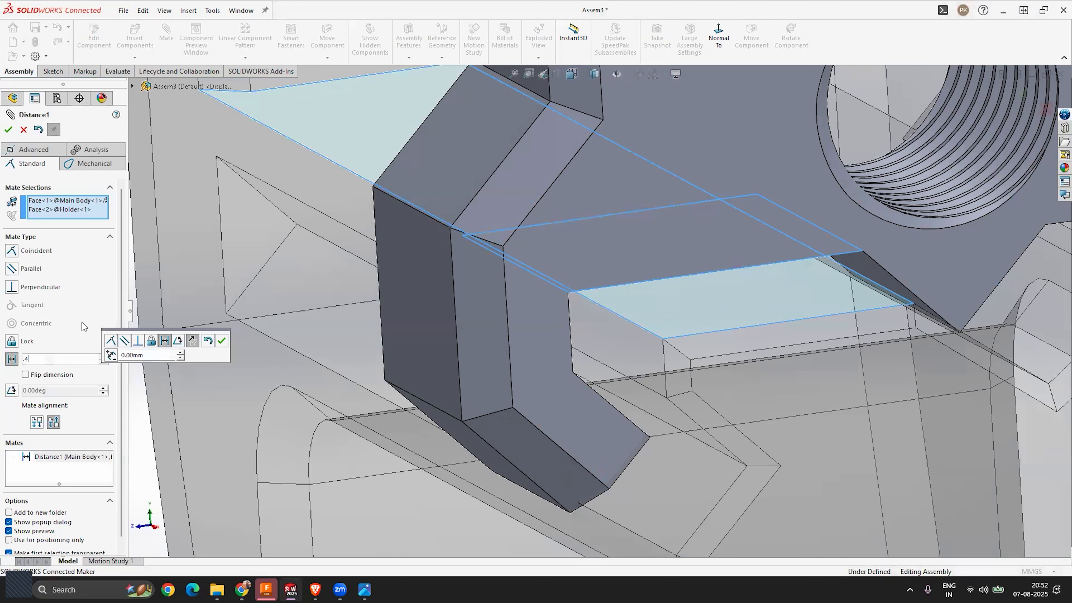
{"action": "scroll", "coordinate": [687, 297], "scroll_direction": "up", "scroll_amount": 3}
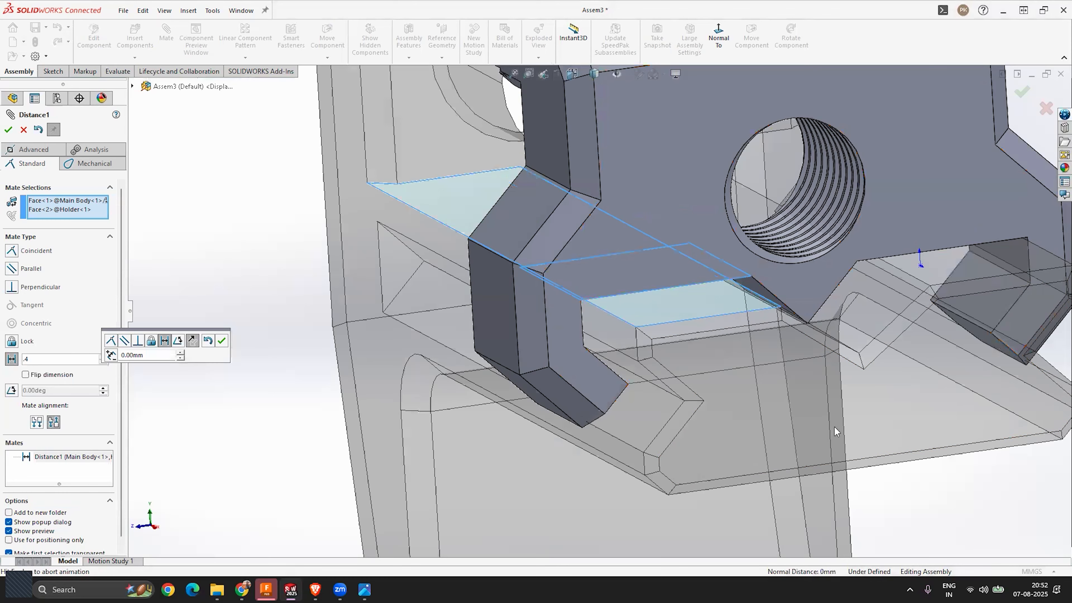
{"action": "key", "text": "Return"}
{"action": "middle_click_drag", "start_coordinate": [683, 340], "coordinate": [657, 310]}
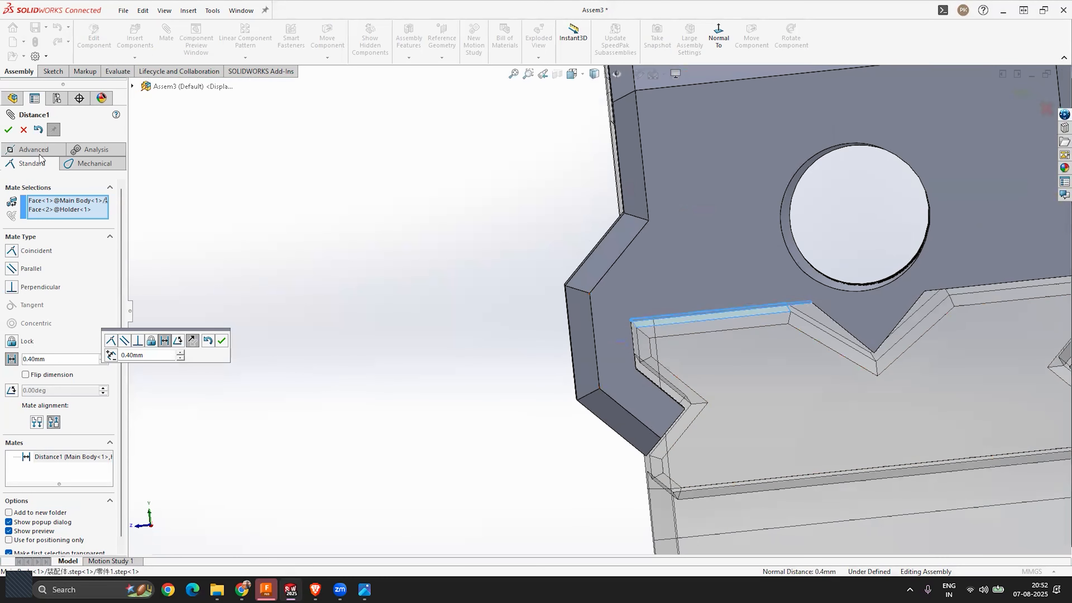
{"action": "left_click", "coordinate": [8, 131]}
Step: Examine the Holder's fit on the main body's rails from several angles and finish editing the mates
{"action": "middle_click_drag", "start_coordinate": [547, 216], "coordinate": [746, 315]}
{"action": "scroll", "coordinate": [745, 315], "scroll_direction": "up", "scroll_amount": 4}
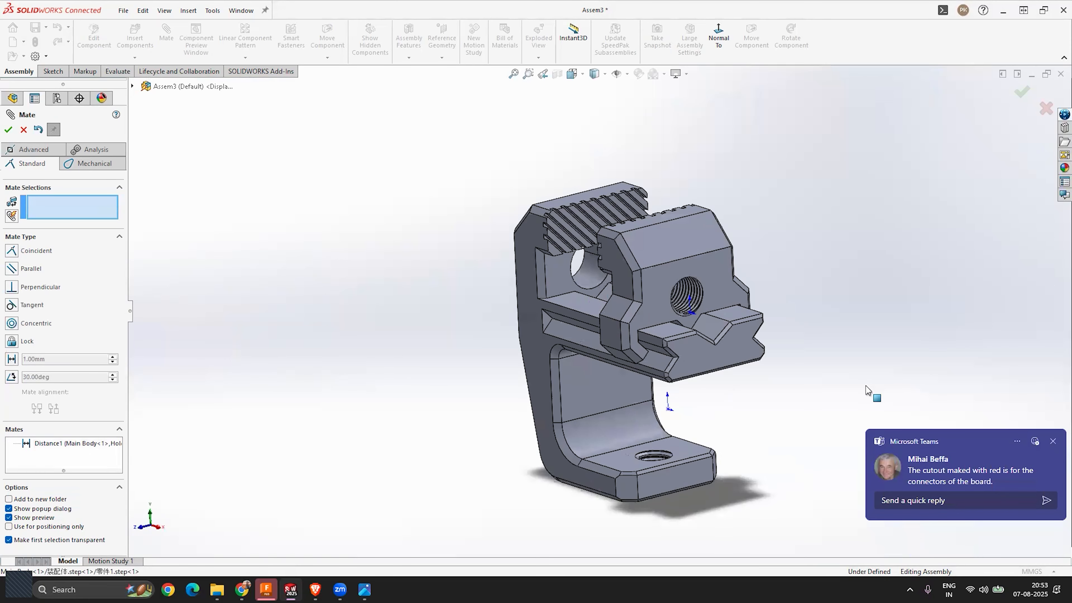
{"action": "scroll", "coordinate": [870, 392], "scroll_direction": "down", "scroll_amount": 3}
{"action": "middle_click_drag", "start_coordinate": [562, 253], "coordinate": [524, 233]}
{"action": "left_click_drag", "start_coordinate": [462, 174], "coordinate": [439, 184]}
{"action": "scroll", "coordinate": [447, 254], "scroll_direction": "up", "scroll_amount": 5}
{"action": "scroll", "coordinate": [439, 251], "scroll_direction": "down", "scroll_amount": 4}
{"action": "middle_click_drag", "start_coordinate": [766, 392], "coordinate": [691, 357]}
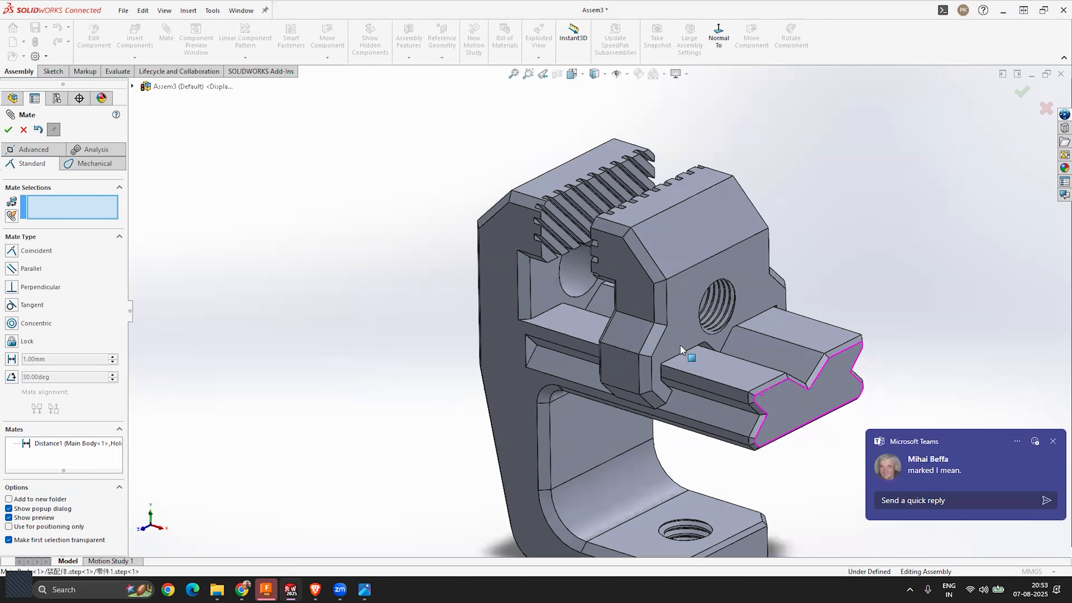
{"action": "scroll", "coordinate": [691, 357], "scroll_direction": "up", "scroll_amount": 4}
{"action": "scroll", "coordinate": [580, 294], "scroll_direction": "down", "scroll_amount": 3}
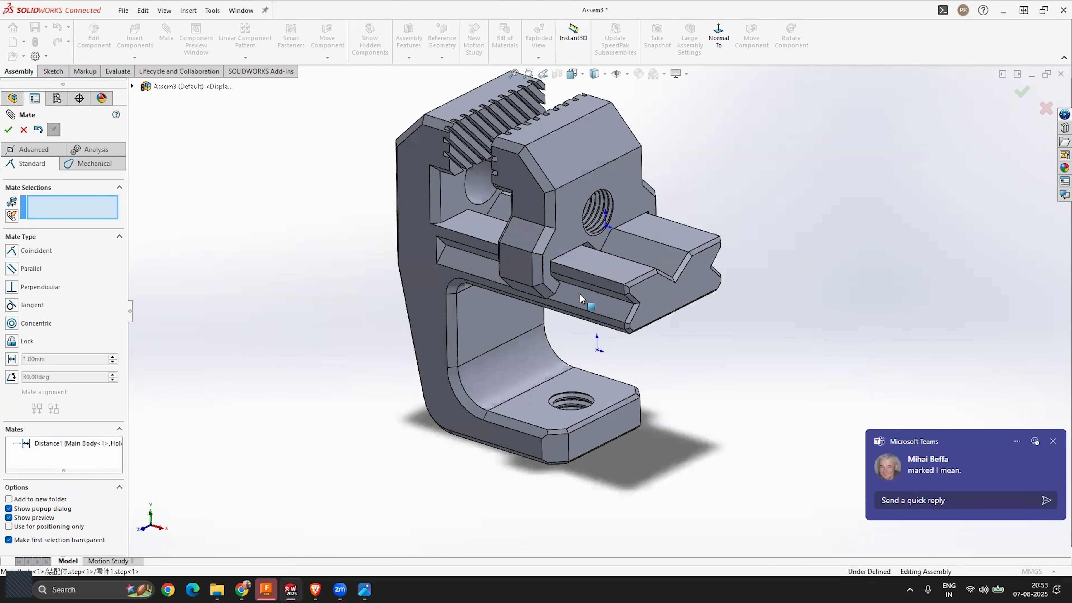
{"action": "left_click", "coordinate": [8, 130]}
{"action": "middle_click_drag", "start_coordinate": [517, 255], "coordinate": [567, 252]}
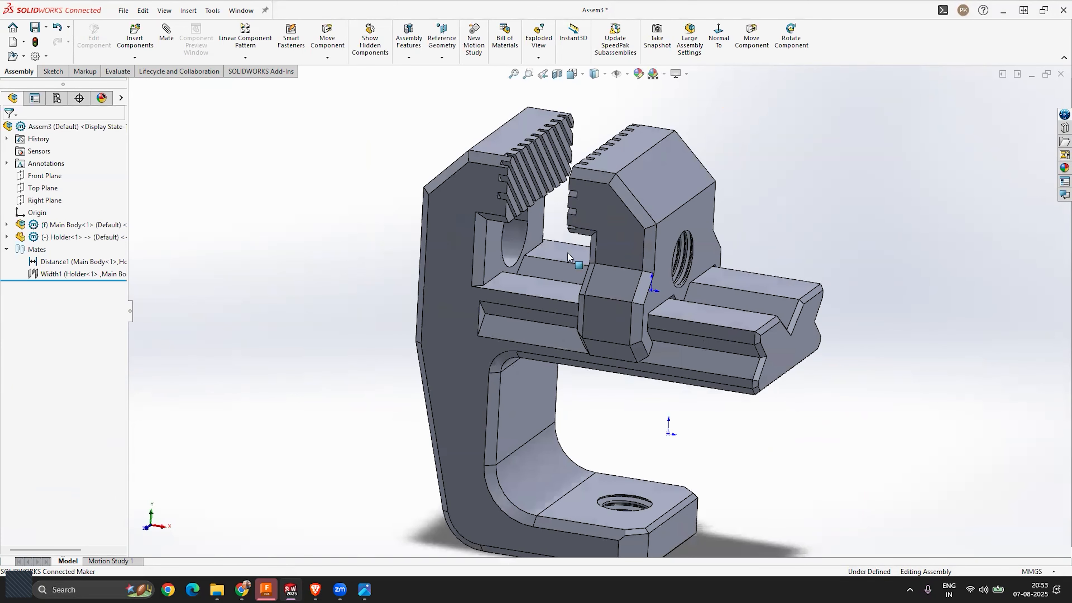
Step: Collapse the Mates group in the assembly tree
{"action": "left_click", "coordinate": [627, 74]}
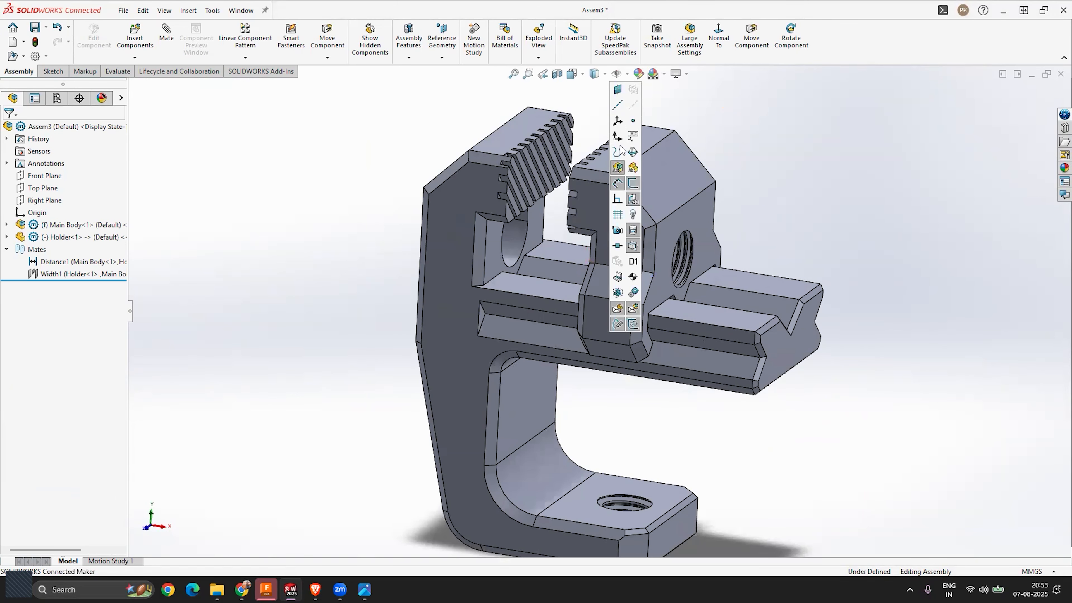
{"action": "middle_click_drag", "start_coordinate": [757, 404], "coordinate": [639, 395]}
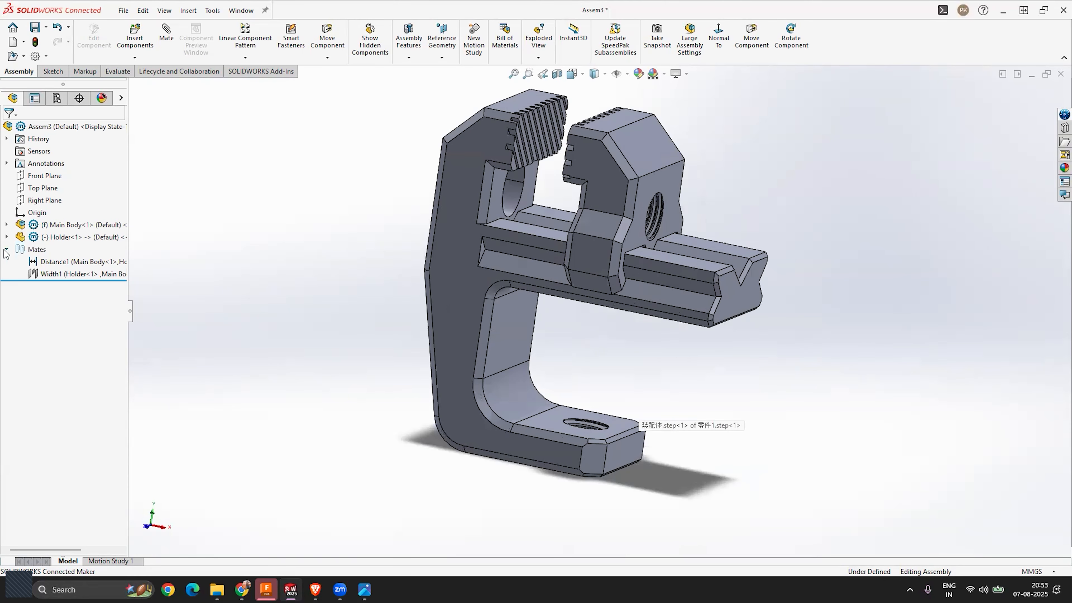
{"action": "left_click", "coordinate": [6, 249]}
{"action": "middle_click_drag", "start_coordinate": [583, 355], "coordinate": [704, 421]}
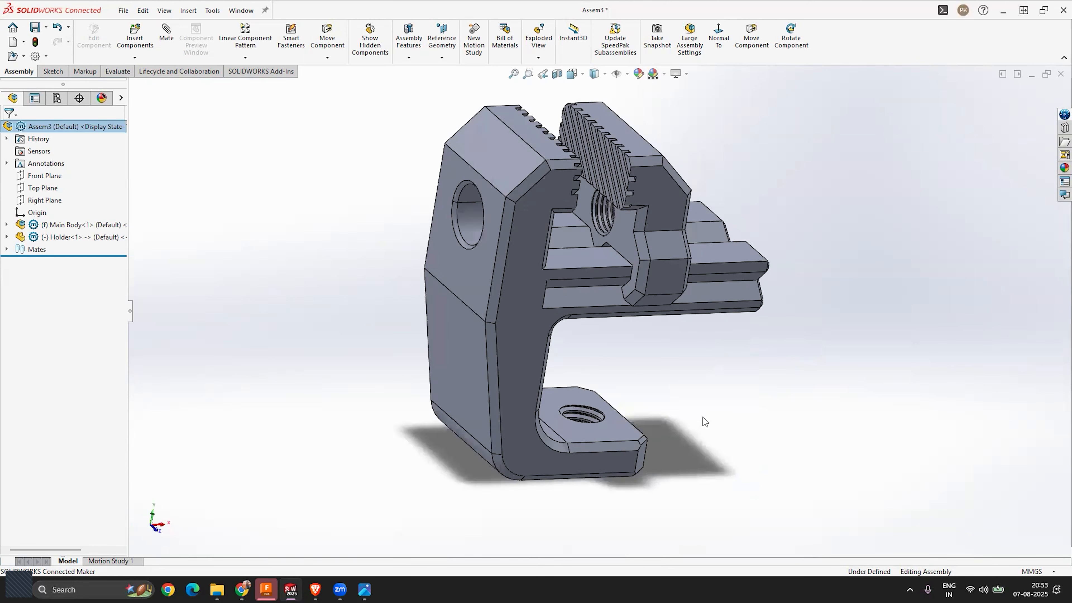
{"action": "scroll", "coordinate": [703, 417], "scroll_direction": "up", "scroll_amount": 1}
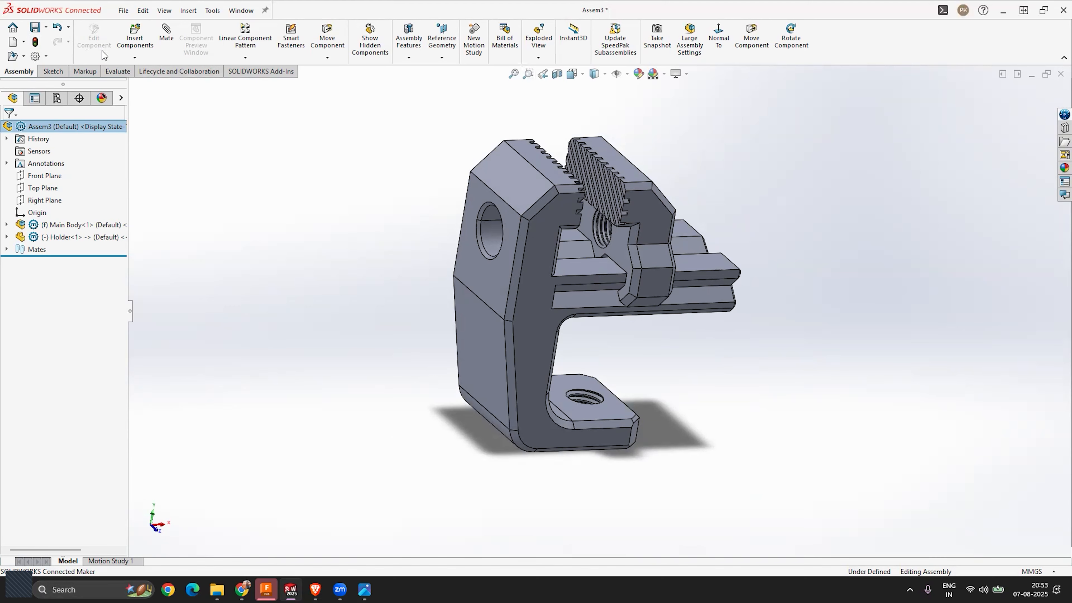
Step: Insert the Main Screw 2.SLDPRT part as a floating component and place it beside the main body's lower arm
{"action": "left_click", "coordinate": [134, 41]}
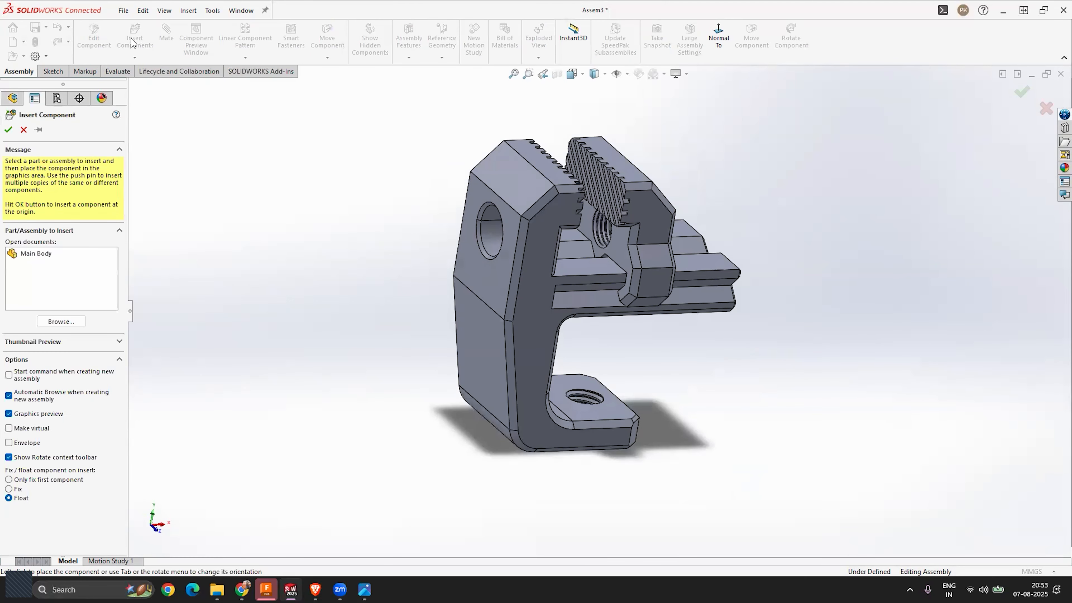
{"action": "left_click", "coordinate": [61, 322]}
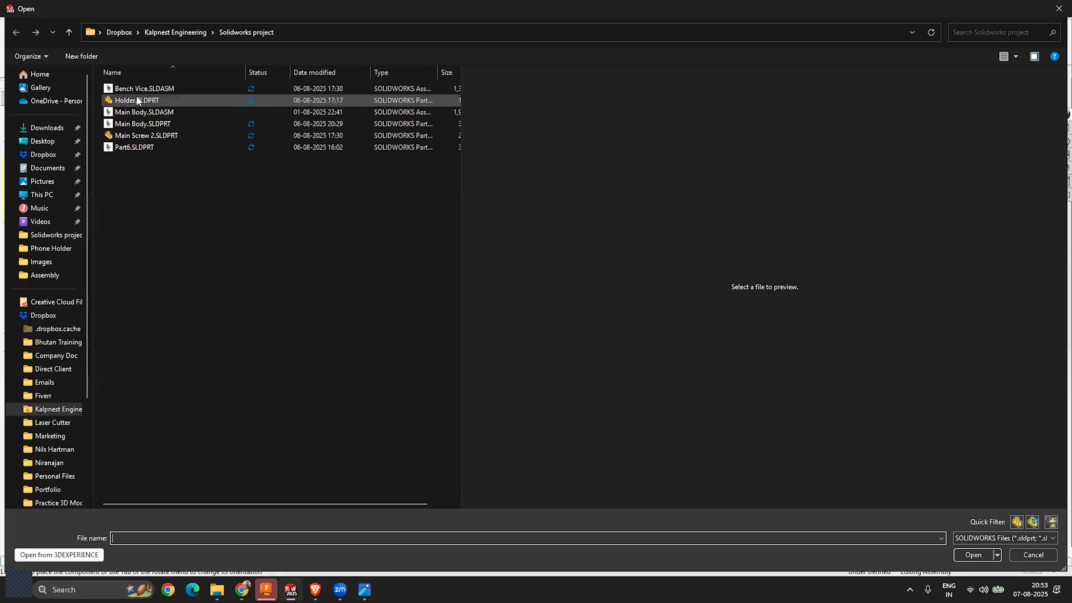
{"action": "left_click", "coordinate": [139, 136]}
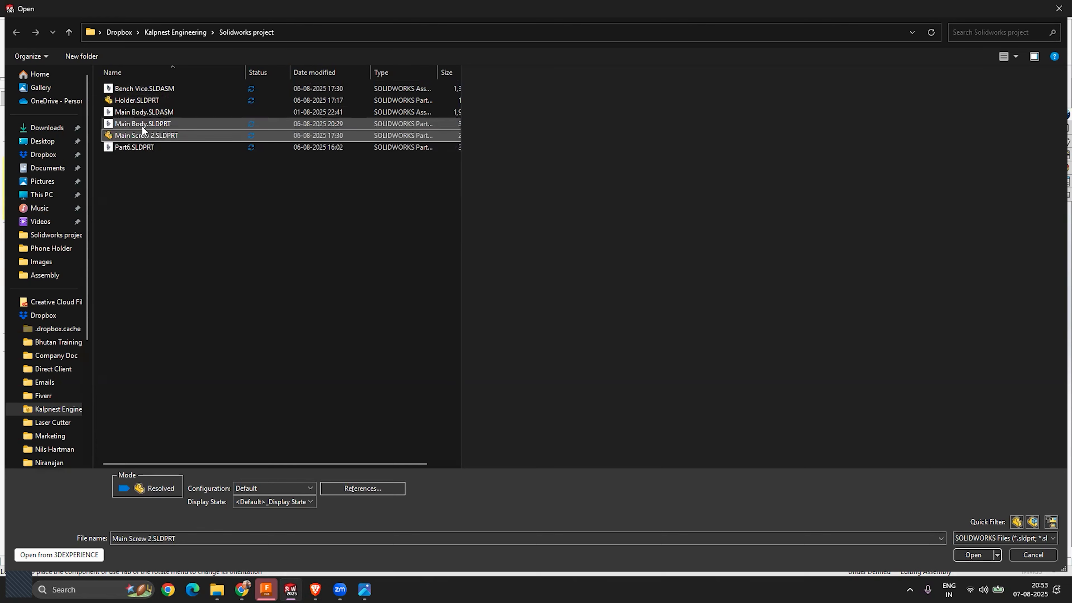
{"action": "left_click", "coordinate": [971, 556]}
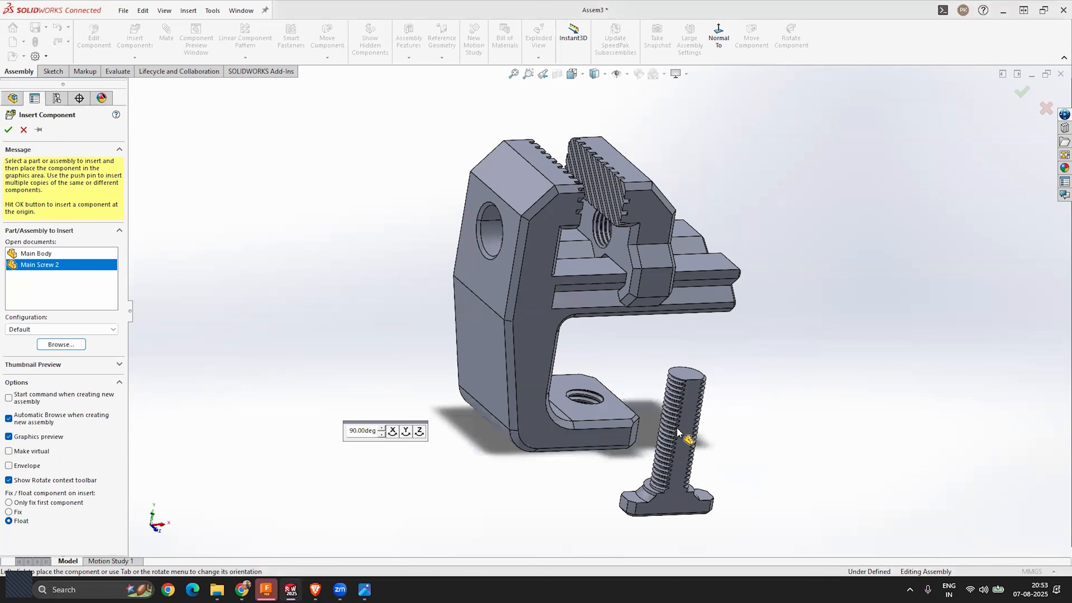
{"action": "middle_click_drag", "start_coordinate": [670, 373], "coordinate": [713, 454]}
{"action": "left_click", "coordinate": [676, 431]}
{"action": "middle_click_drag", "start_coordinate": [705, 432], "coordinate": [717, 325]}
{"action": "scroll", "coordinate": [707, 443], "scroll_direction": "down", "scroll_amount": 3}
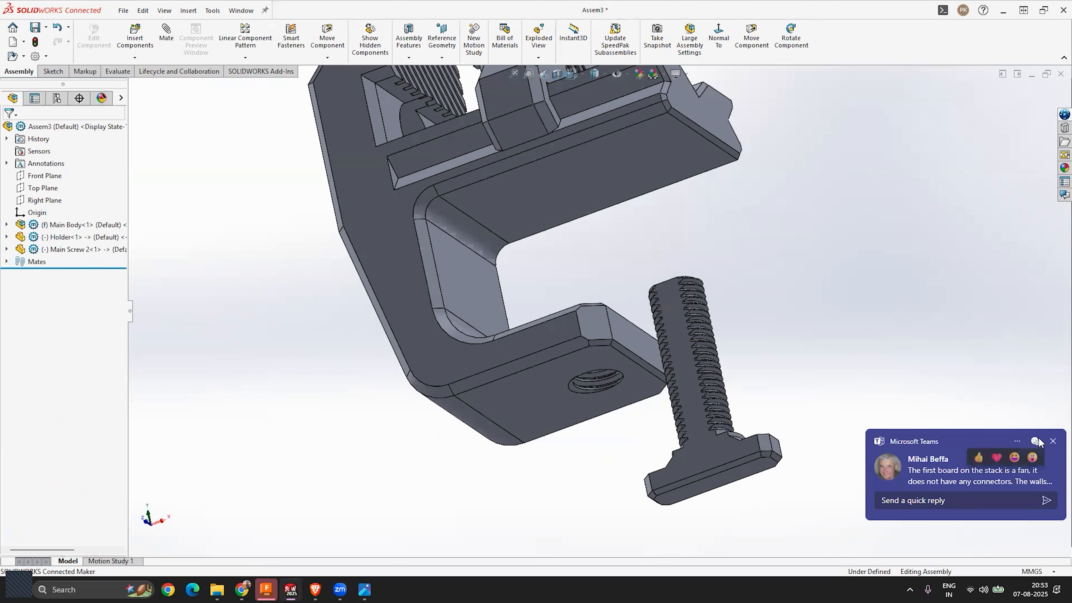
{"action": "left_click", "coordinate": [940, 441]}
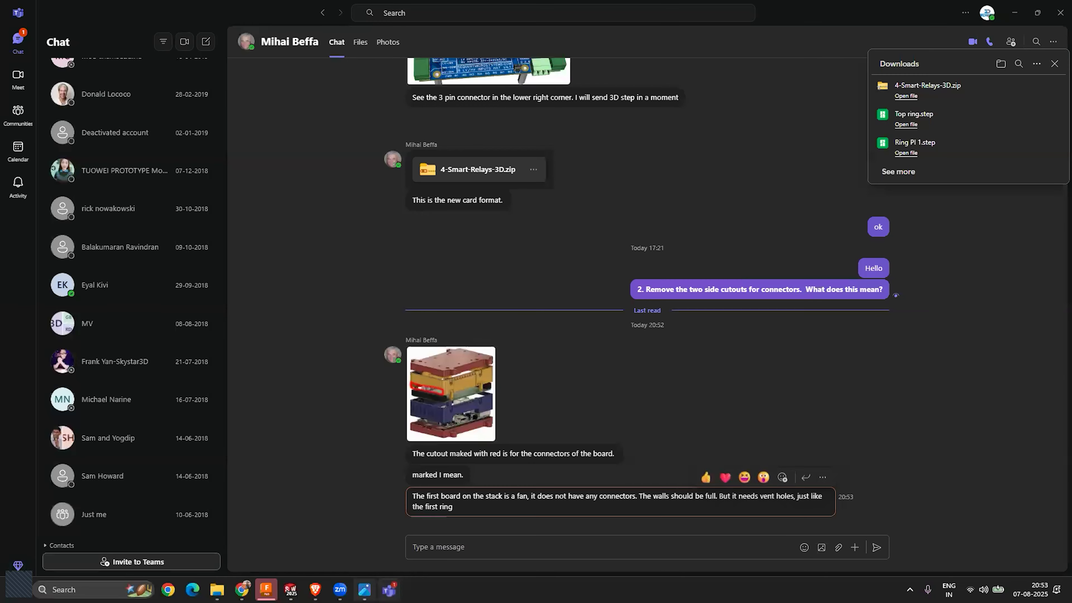
{"action": "key", "text": "alt+Tab"}
{"action": "key", "text": "alt+Tab"}
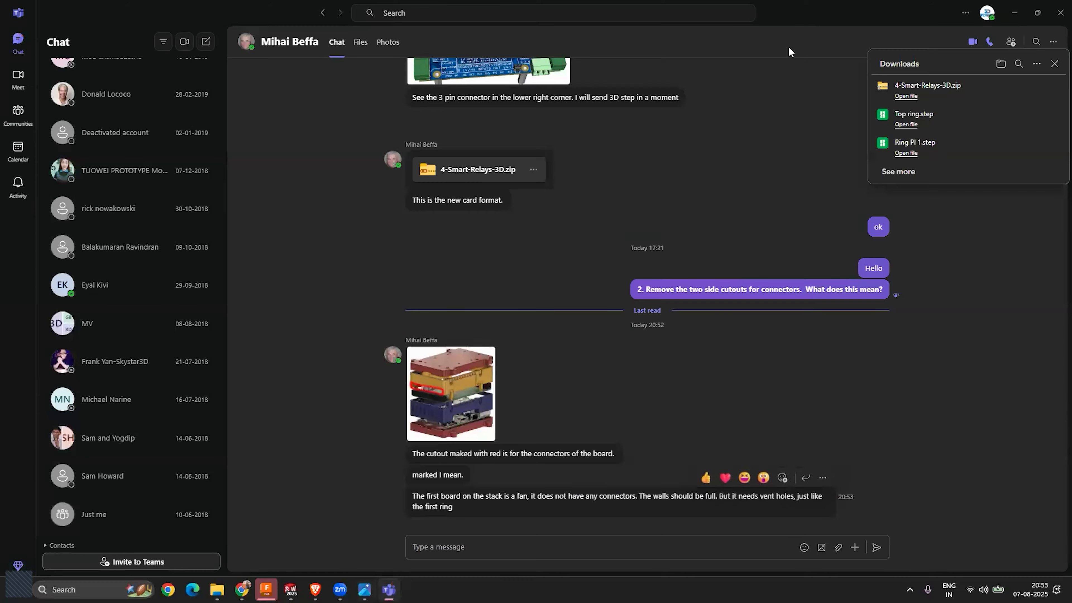
{"action": "key", "text": "alt+Tab"}
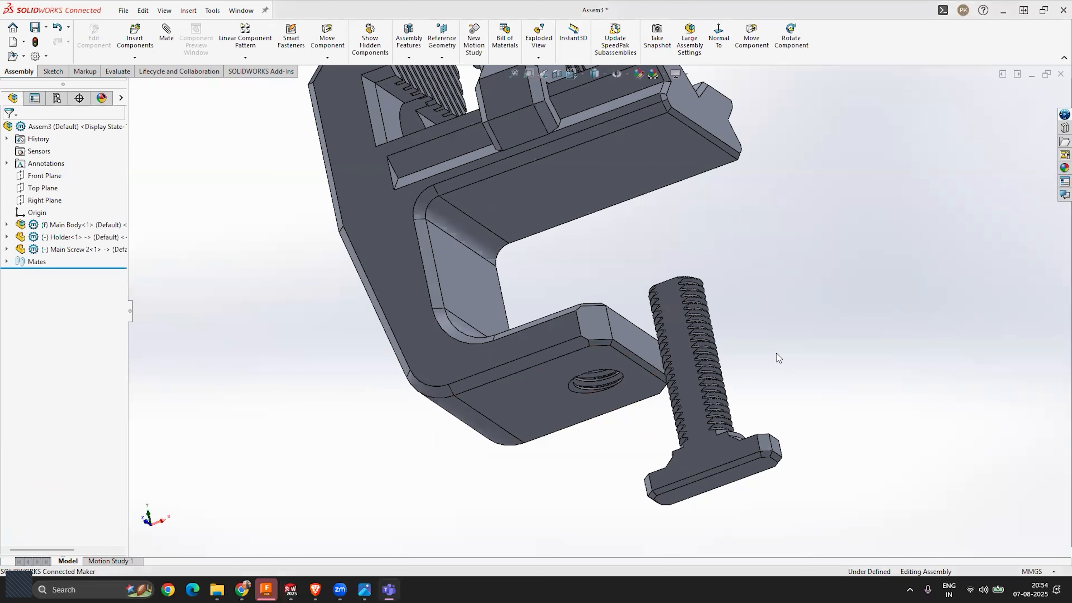
Step: Try to start a mate from the round collar face above the main screw's head
{"action": "scroll", "coordinate": [777, 353], "scroll_direction": "up", "scroll_amount": 2}
{"action": "middle_click_drag", "start_coordinate": [717, 415], "coordinate": [700, 456]}
{"action": "scroll", "coordinate": [698, 456], "scroll_direction": "down", "scroll_amount": 3}
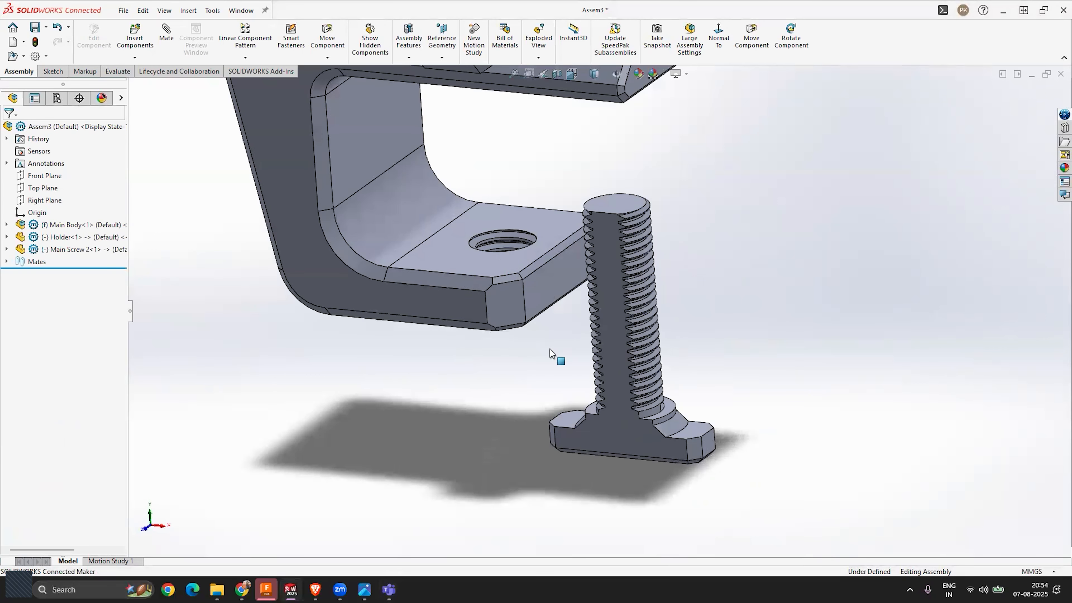
{"action": "mouse_move", "coordinate": [623, 330]}
{"action": "middle_mouse_down"}
{"action": "mouse_move", "coordinate": [599, 359]}
{"action": "mouse_move", "coordinate": [620, 345]}
{"action": "middle_mouse_up"}
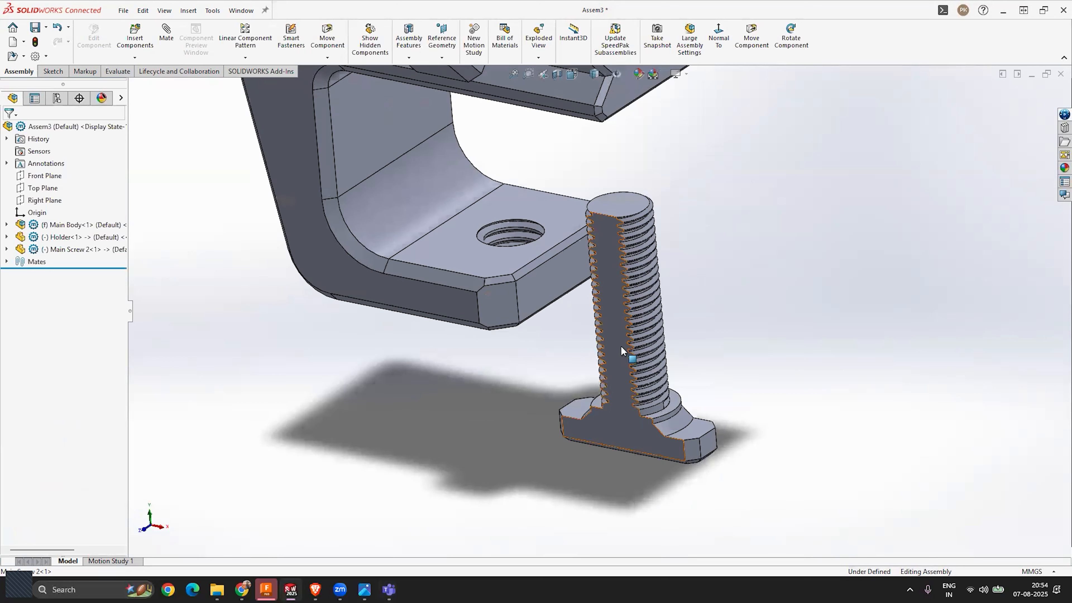
{"action": "scroll", "coordinate": [604, 321], "scroll_direction": "up", "scroll_amount": 3}
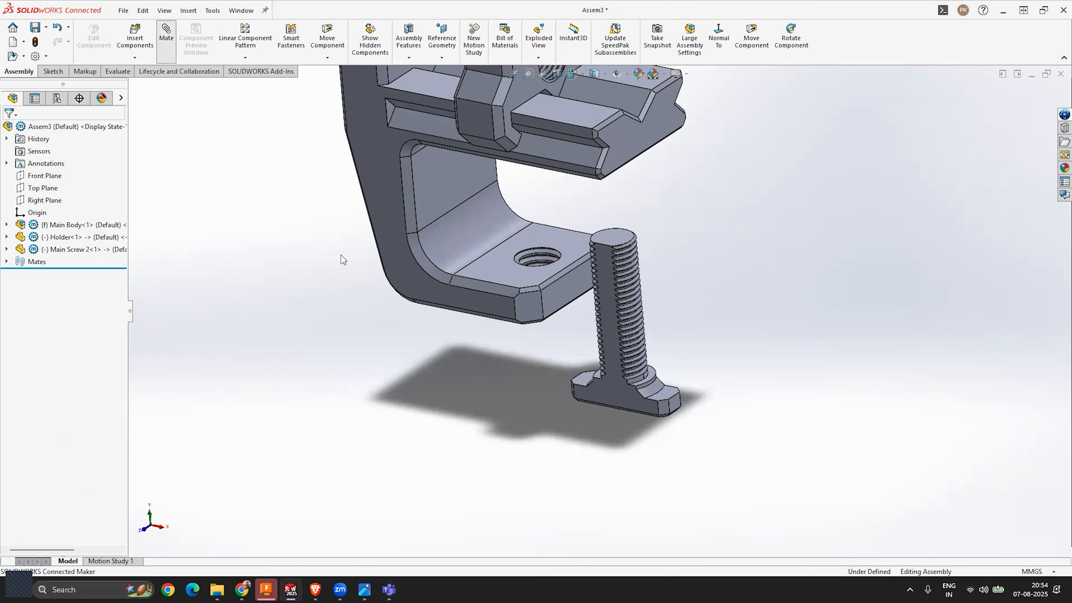
{"action": "scroll", "coordinate": [641, 421], "scroll_direction": "down", "scroll_amount": 5}
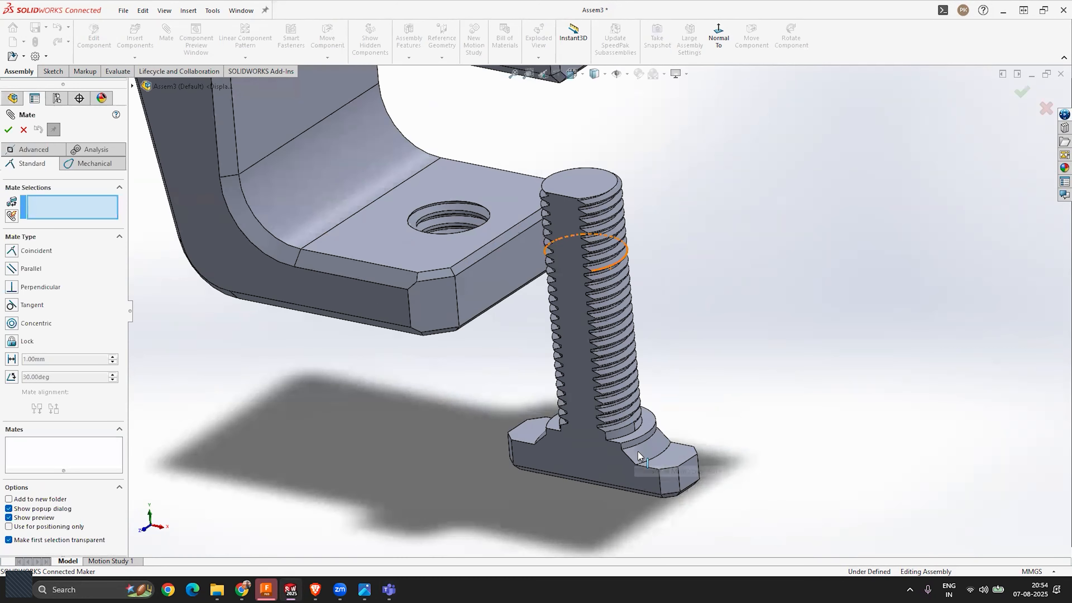
{"action": "scroll", "coordinate": [626, 408], "scroll_direction": "down", "scroll_amount": 2}
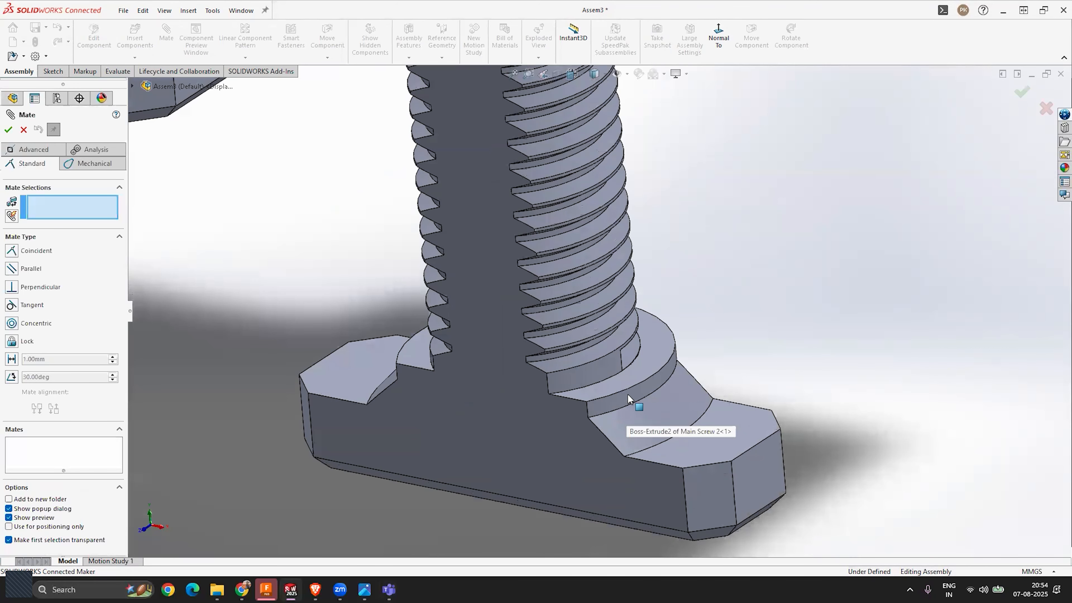
{"action": "left_click", "coordinate": [642, 390]}
Step: Examine the threaded hole in the main body's lower arm from above and below for a face to mate, and leave the Mate command
{"action": "scroll", "coordinate": [826, 355], "scroll_direction": "up", "scroll_amount": 8}
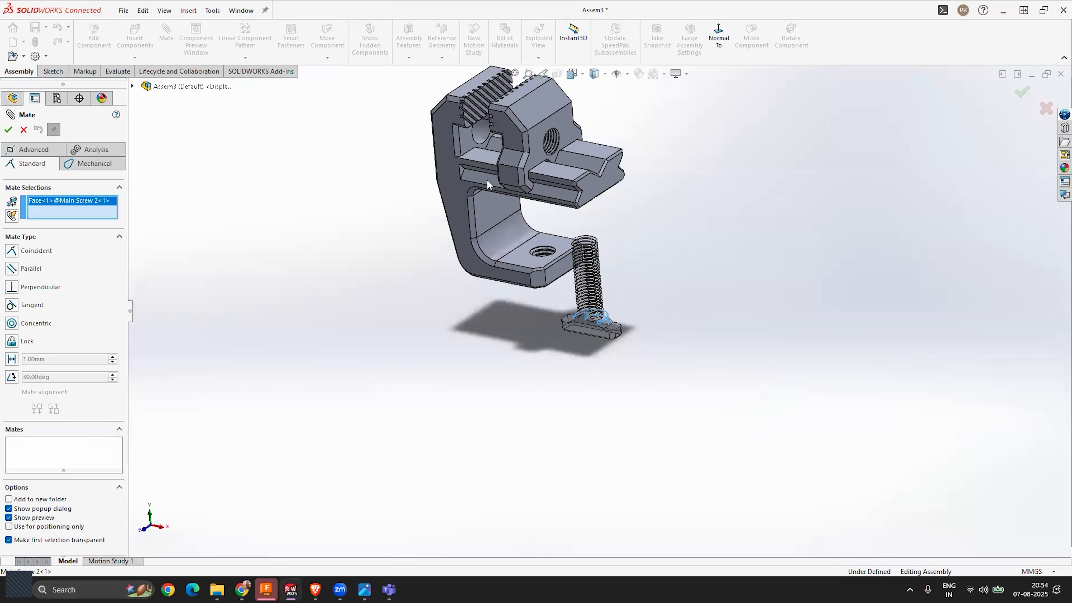
{"action": "scroll", "coordinate": [717, 489], "scroll_direction": "down", "scroll_amount": 8}
{"action": "middle_click_drag", "start_coordinate": [713, 483], "coordinate": [658, 473]}
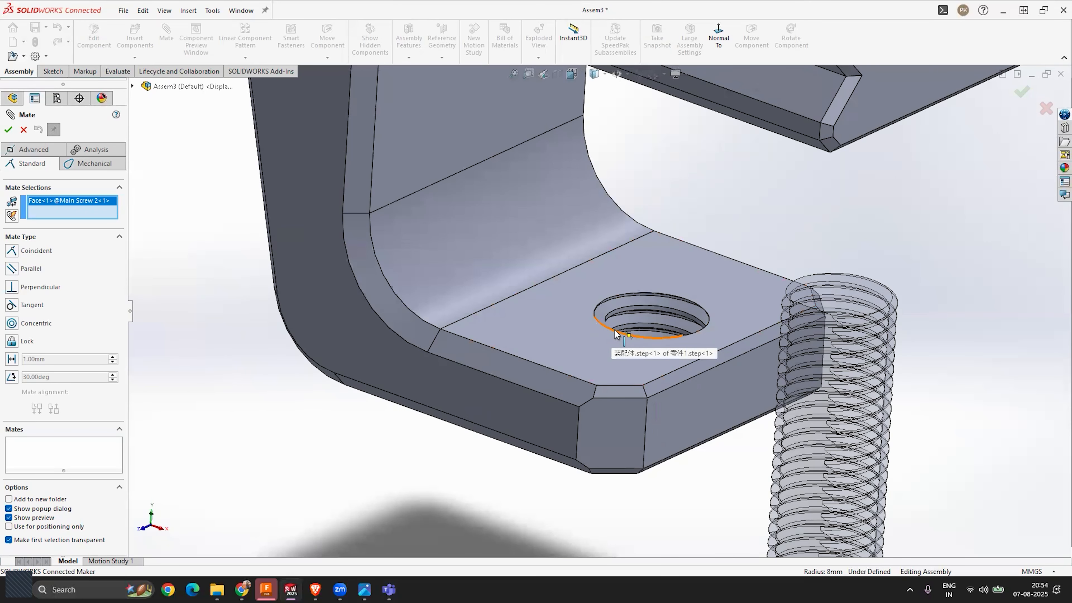
{"action": "scroll", "coordinate": [632, 364], "scroll_direction": "up", "scroll_amount": 5}
{"action": "middle_click_drag", "start_coordinate": [631, 364], "coordinate": [617, 464]}
{"action": "scroll", "coordinate": [604, 267], "scroll_direction": "down", "scroll_amount": 5}
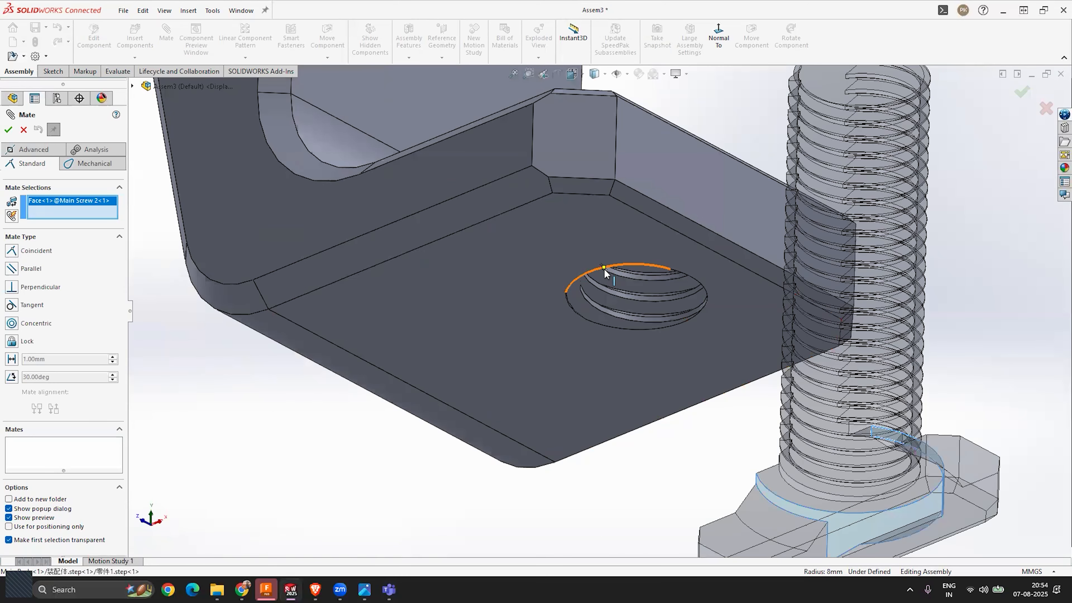
{"action": "scroll", "coordinate": [605, 328], "scroll_direction": "up", "scroll_amount": 5}
{"action": "middle_click_drag", "start_coordinate": [597, 295], "coordinate": [591, 125]}
{"action": "scroll", "coordinate": [549, 292], "scroll_direction": "down", "scroll_amount": 8}
{"action": "scroll", "coordinate": [599, 258], "scroll_direction": "up", "scroll_amount": 5}
{"action": "scroll", "coordinate": [592, 396], "scroll_direction": "down", "scroll_amount": 5}
{"action": "scroll", "coordinate": [593, 402], "scroll_direction": "down", "scroll_amount": 2}
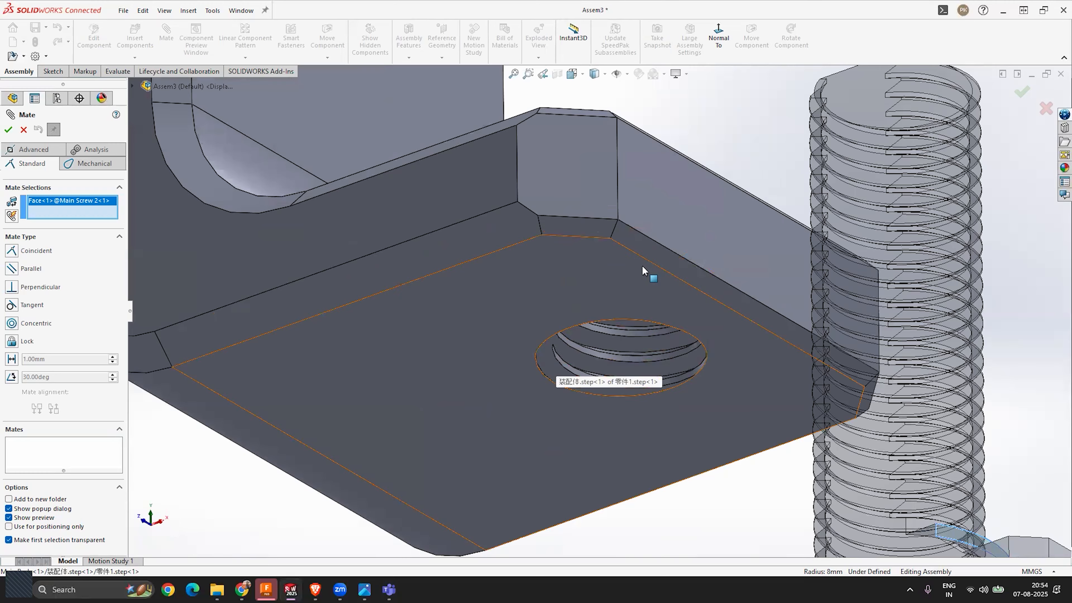
{"action": "scroll", "coordinate": [641, 265], "scroll_direction": "up", "scroll_amount": 5}
{"action": "key", "text": "Escape"}
Step: Examine the nested components of Main Body in the assembly tree, and collapse its branch again
{"action": "middle_click_drag", "start_coordinate": [616, 271], "coordinate": [642, 427]}
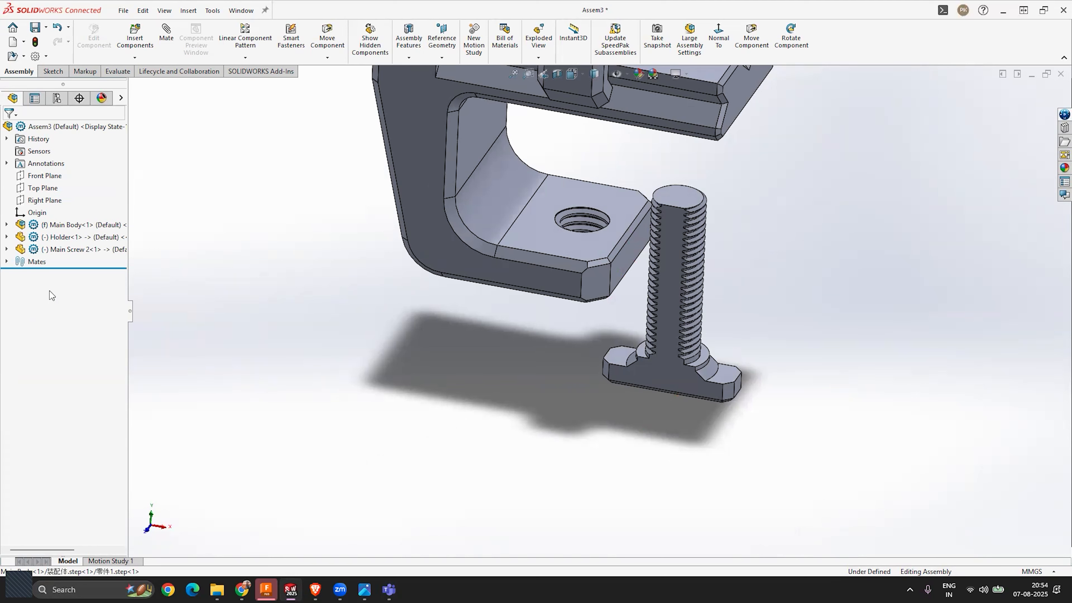
{"action": "left_click", "coordinate": [6, 225]}
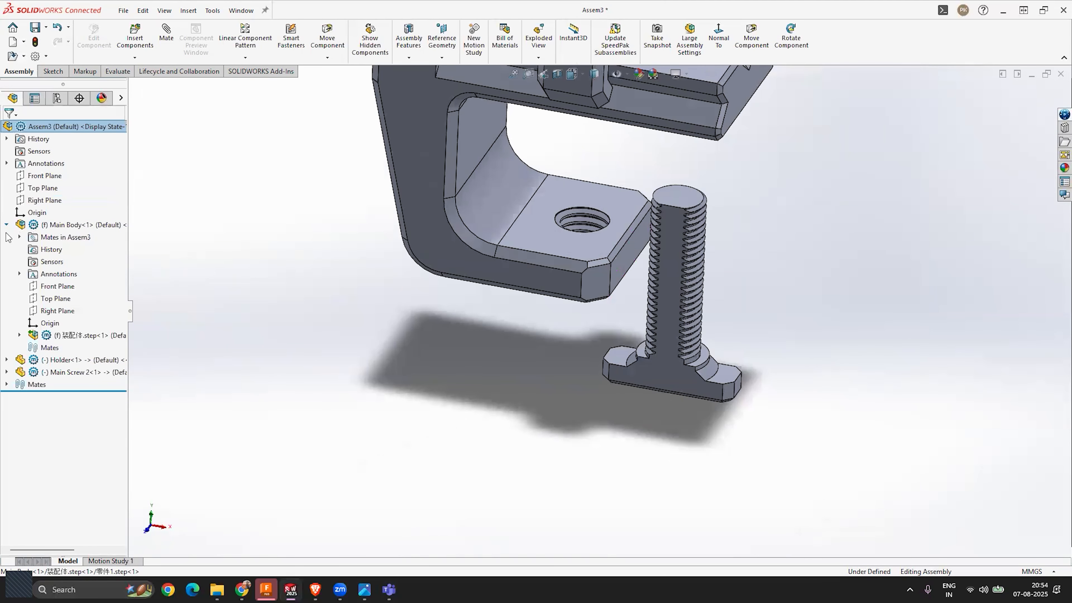
{"action": "left_click", "coordinate": [19, 335]}
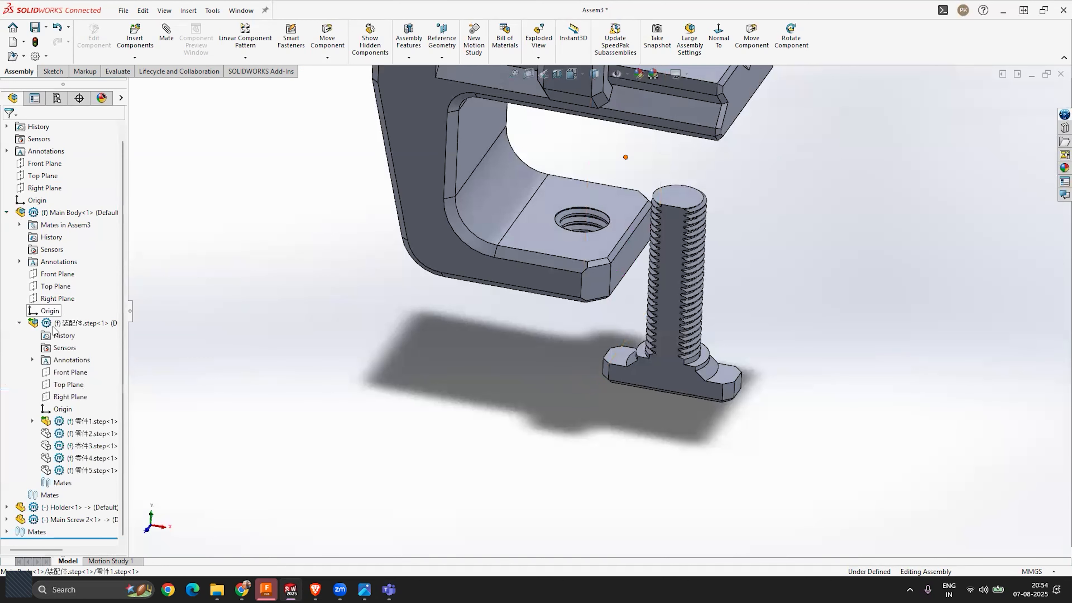
{"action": "left_click", "coordinate": [33, 422]}
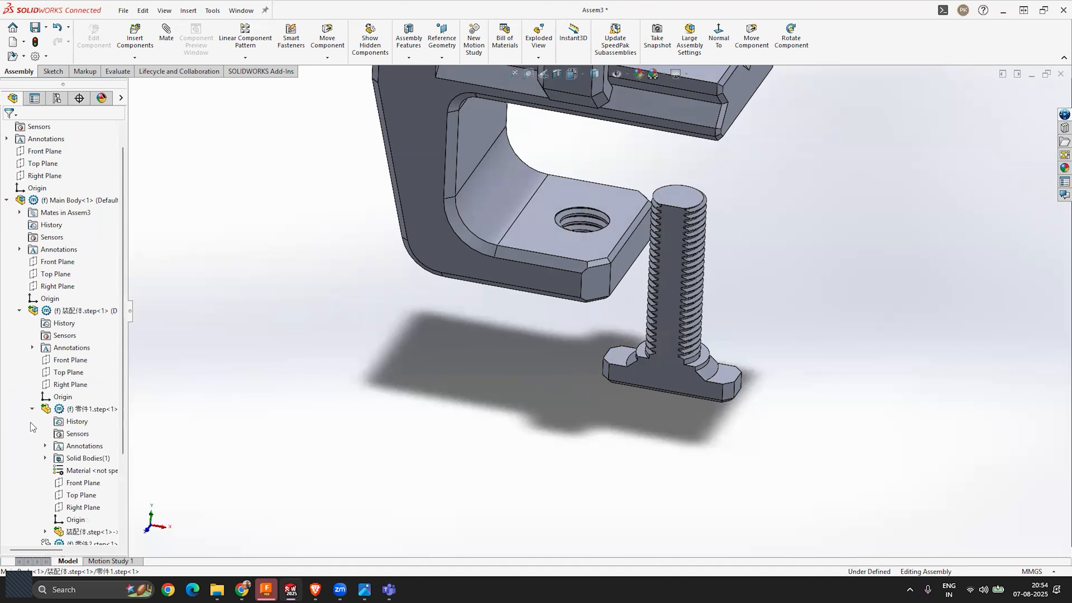
{"action": "left_click", "coordinate": [31, 410]}
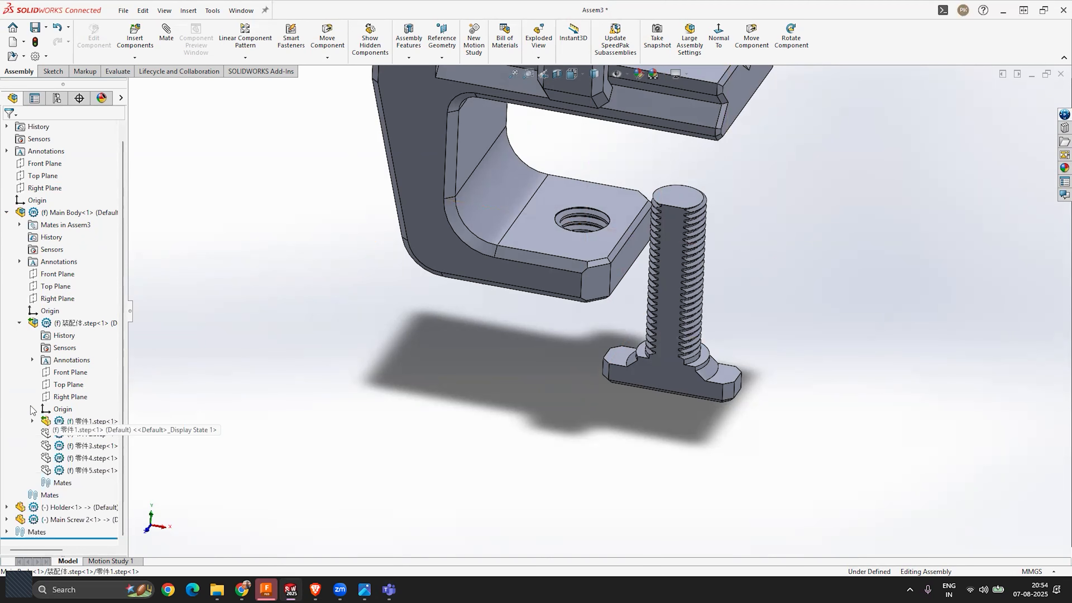
{"action": "left_click", "coordinate": [19, 324]}
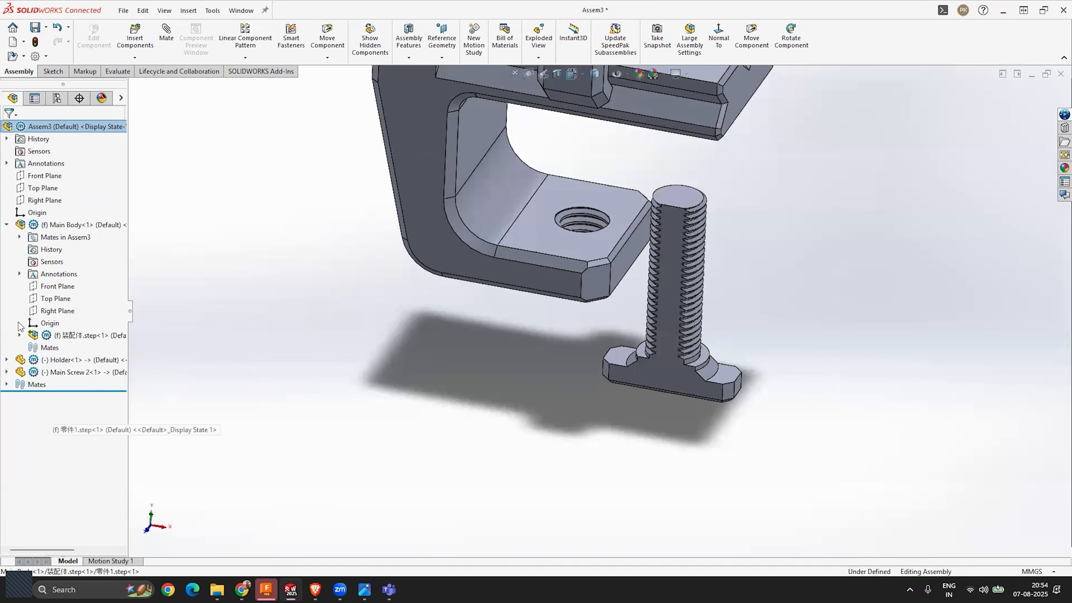
{"action": "left_click", "coordinate": [8, 225]}
Step: Add a coincident mate between the collar face above the main screw's head and the underside of the main body's lower arm
{"action": "scroll", "coordinate": [596, 306], "scroll_direction": "up", "scroll_amount": 2}
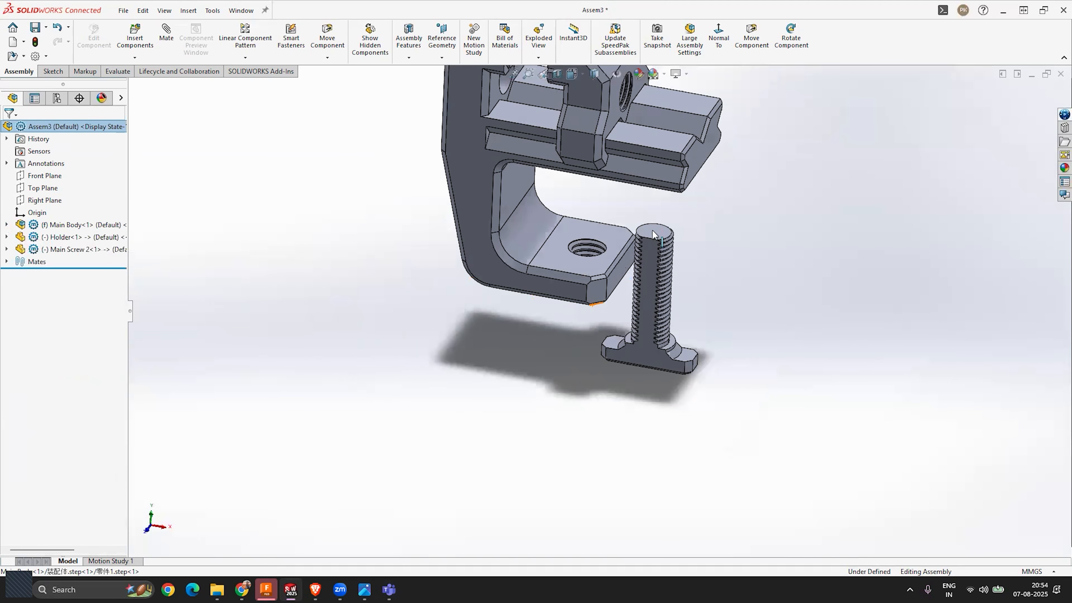
{"action": "scroll", "coordinate": [630, 252], "scroll_direction": "down", "scroll_amount": 3}
{"action": "middle_click_drag", "start_coordinate": [590, 286], "coordinate": [594, 299]}
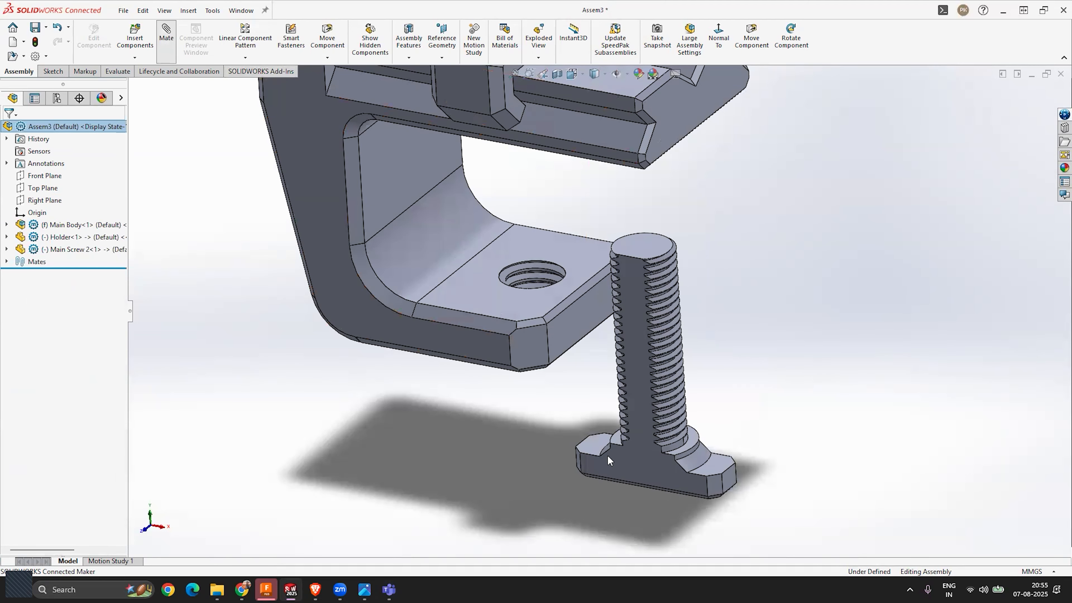
{"action": "scroll", "coordinate": [610, 454], "scroll_direction": "down", "scroll_amount": 3}
{"action": "left_click", "coordinate": [629, 398]}
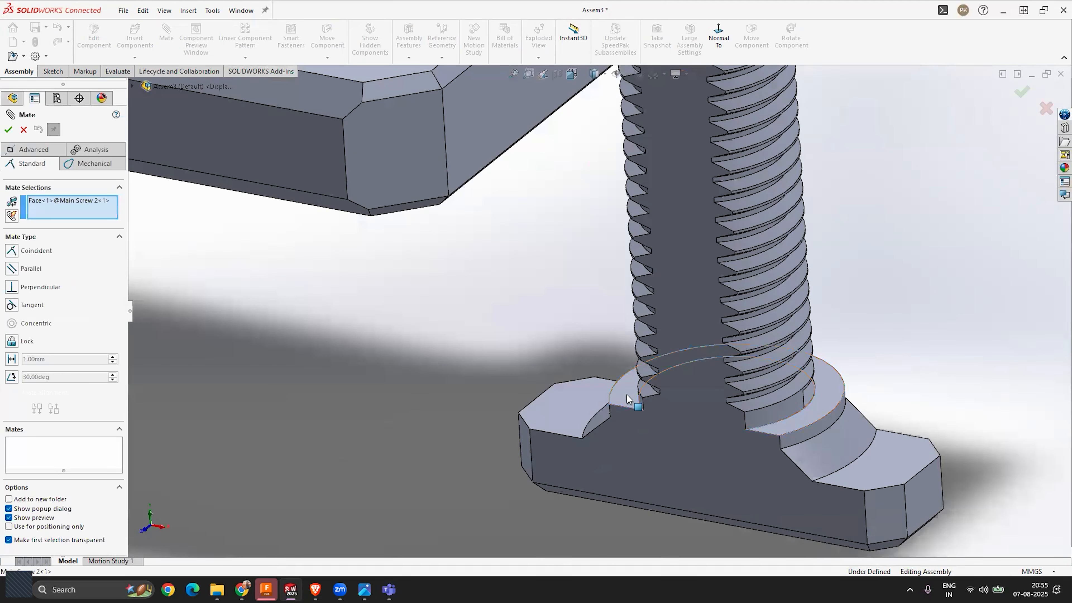
{"action": "scroll", "coordinate": [494, 307], "scroll_direction": "up", "scroll_amount": 6}
{"action": "middle_click_drag", "start_coordinate": [492, 305], "coordinate": [542, 437]}
{"action": "left_click", "coordinate": [503, 314]}
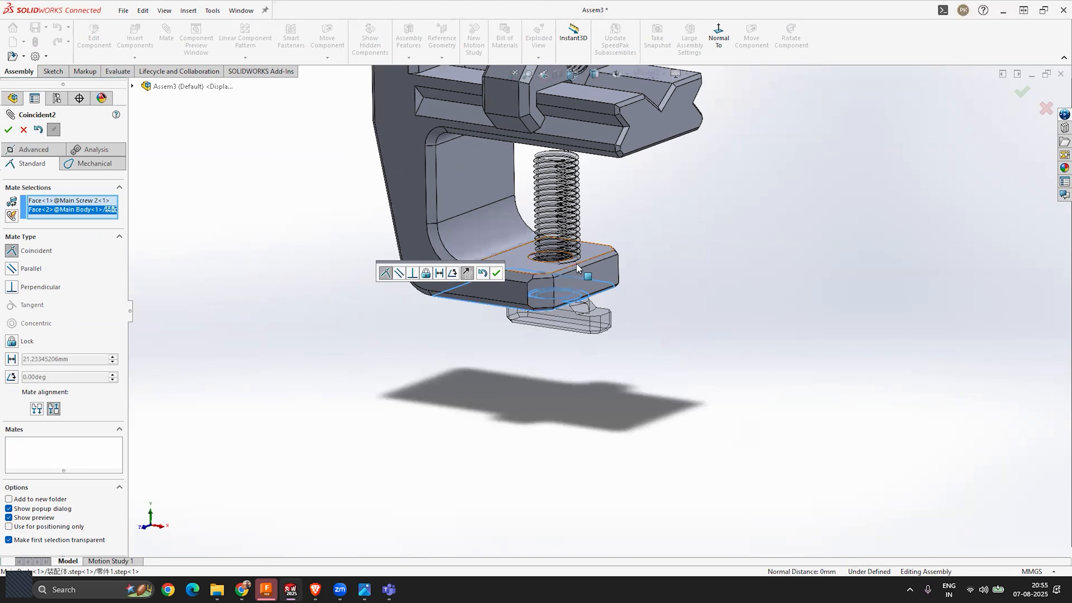
{"action": "left_click", "coordinate": [8, 130]}
Step: Try to mate a thread edge of the main screw with the helical edge of the lower arm's hole, and remove the hole edge from the selection
{"action": "scroll", "coordinate": [565, 289], "scroll_direction": "down", "scroll_amount": 3}
{"action": "scroll", "coordinate": [564, 309], "scroll_direction": "down", "scroll_amount": 1}
{"action": "middle_click_drag", "start_coordinate": [565, 309], "coordinate": [561, 324]}
{"action": "scroll", "coordinate": [586, 311], "scroll_direction": "down", "scroll_amount": 3}
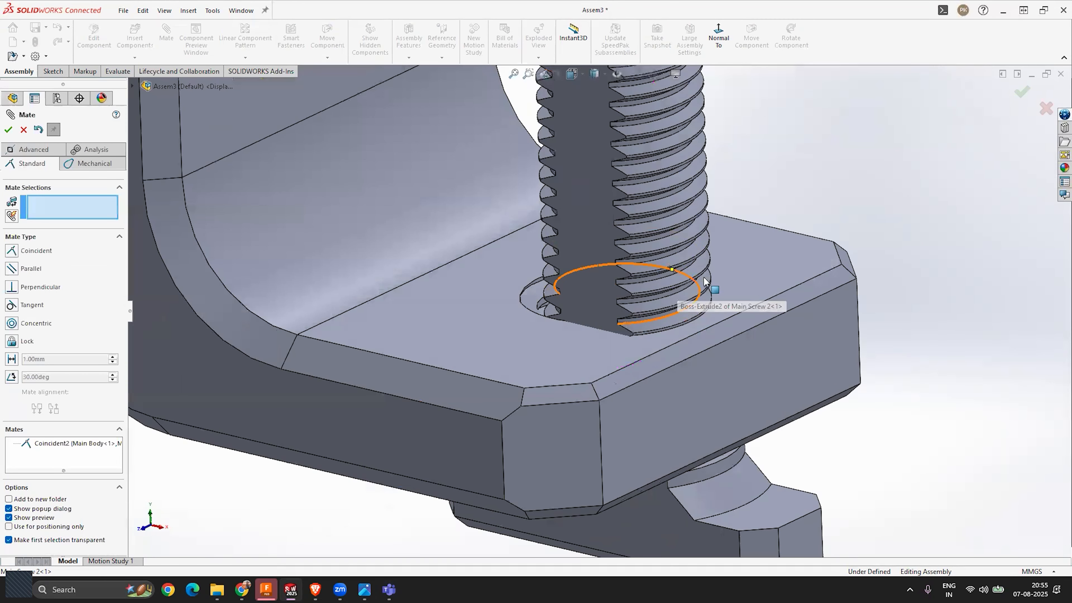
{"action": "scroll", "coordinate": [634, 288], "scroll_direction": "up", "scroll_amount": 4}
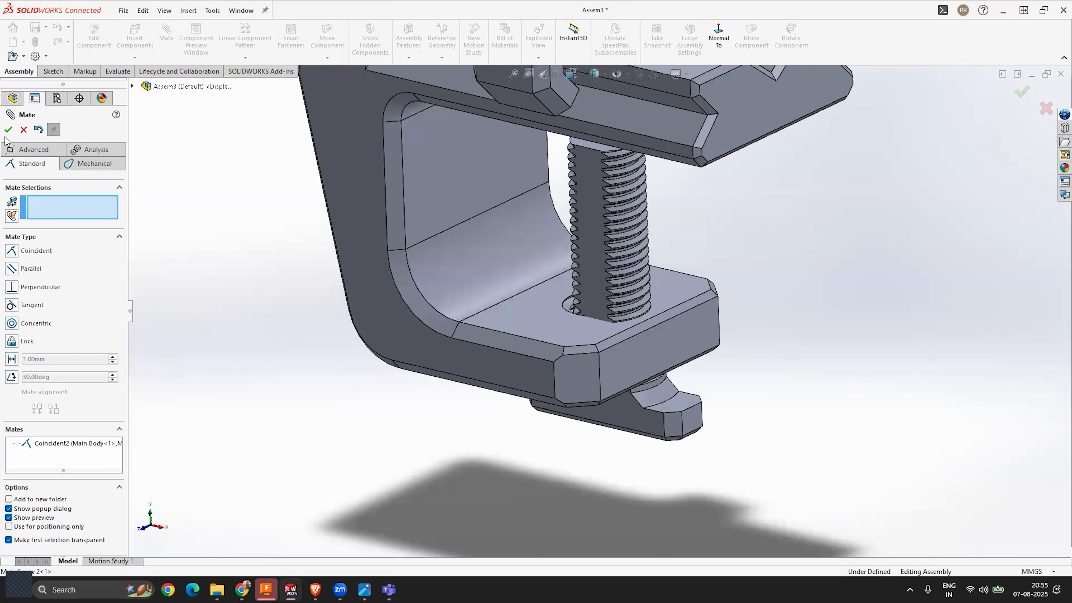
{"action": "scroll", "coordinate": [590, 298], "scroll_direction": "down", "scroll_amount": 5}
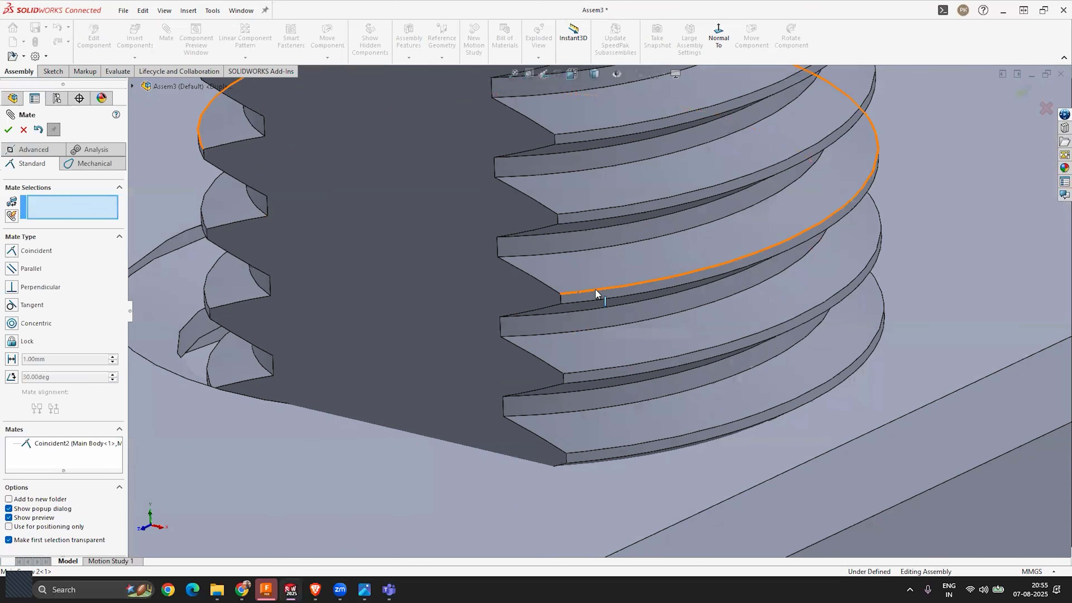
{"action": "left_click", "coordinate": [624, 297]}
{"action": "scroll", "coordinate": [507, 338], "scroll_direction": "up", "scroll_amount": 4}
{"action": "scroll", "coordinate": [498, 343], "scroll_direction": "down", "scroll_amount": 3}
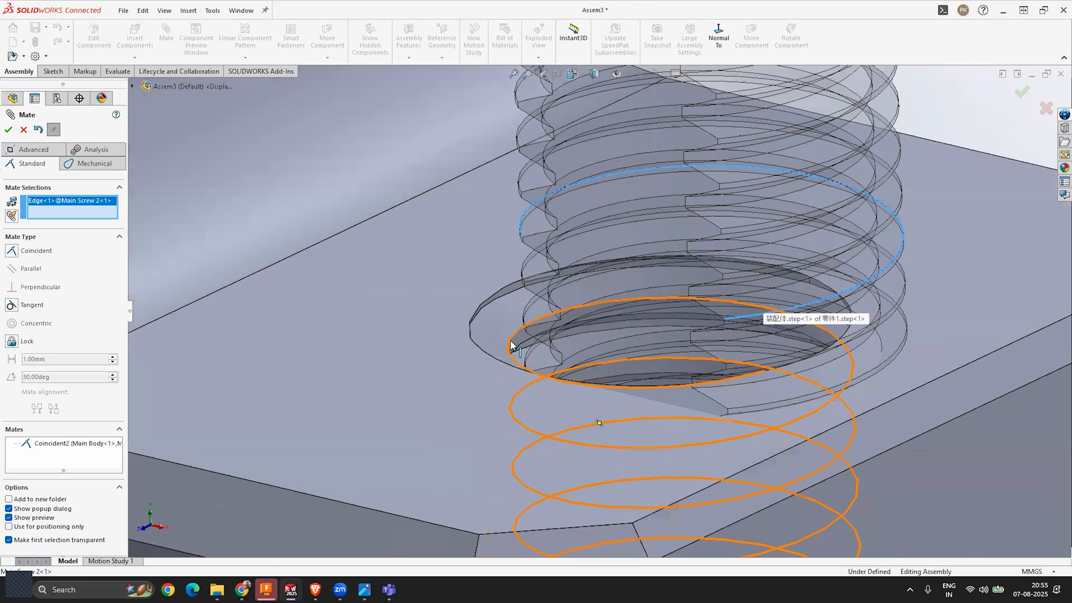
{"action": "left_click", "coordinate": [512, 345]}
{"action": "scroll", "coordinate": [542, 349], "scroll_direction": "up", "scroll_amount": 5}
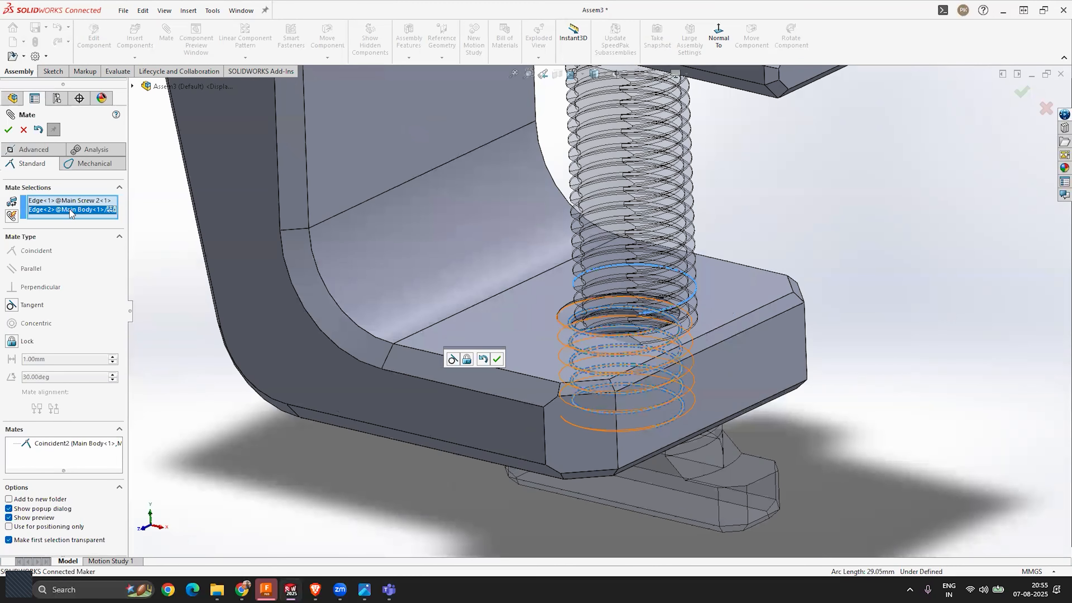
{"action": "key", "text": "Delete"}
Step: Examine the threaded hole from below the lower arm for another edge to mate, and leave the Mate command
{"action": "scroll", "coordinate": [547, 309], "scroll_direction": "up", "scroll_amount": 3}
{"action": "middle_click_drag", "start_coordinate": [564, 338], "coordinate": [575, 211]}
{"action": "scroll", "coordinate": [582, 518], "scroll_direction": "down", "scroll_amount": 2}
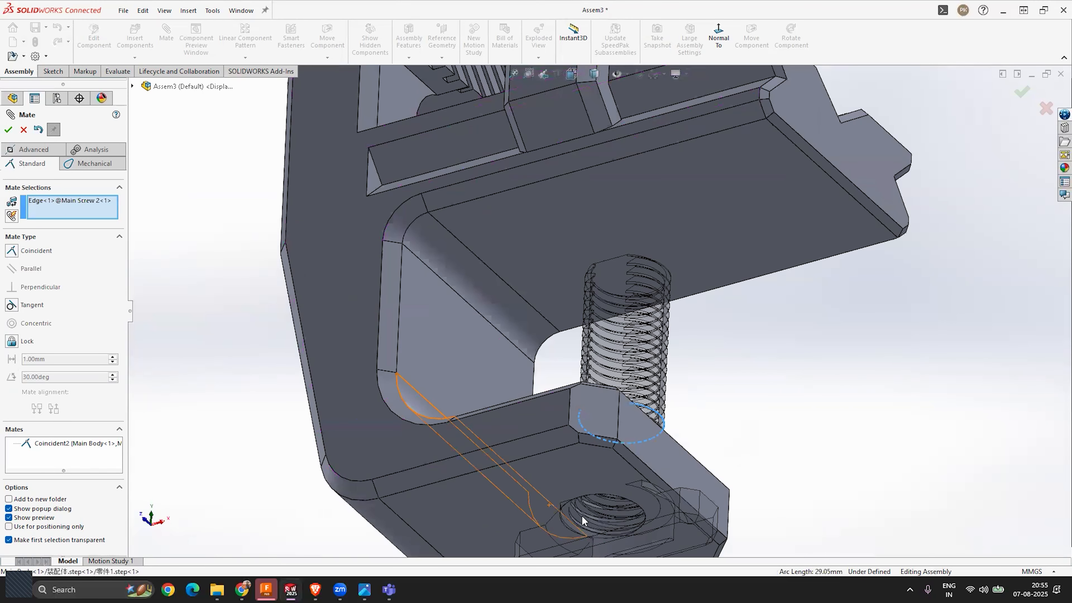
{"action": "scroll", "coordinate": [582, 515], "scroll_direction": "down", "scroll_amount": 3}
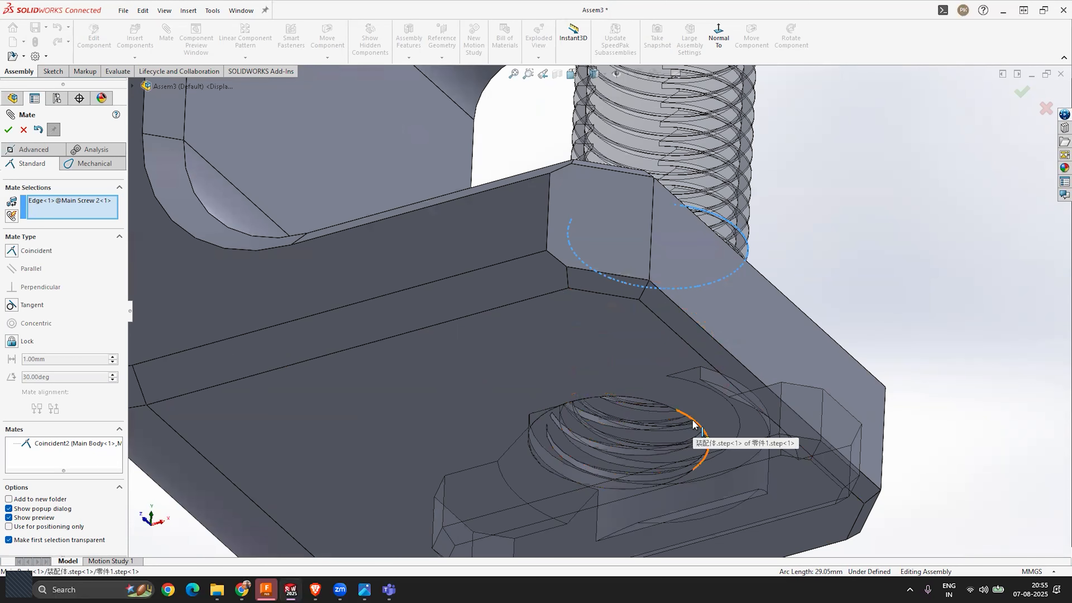
{"action": "scroll", "coordinate": [637, 422], "scroll_direction": "down", "scroll_amount": 2}
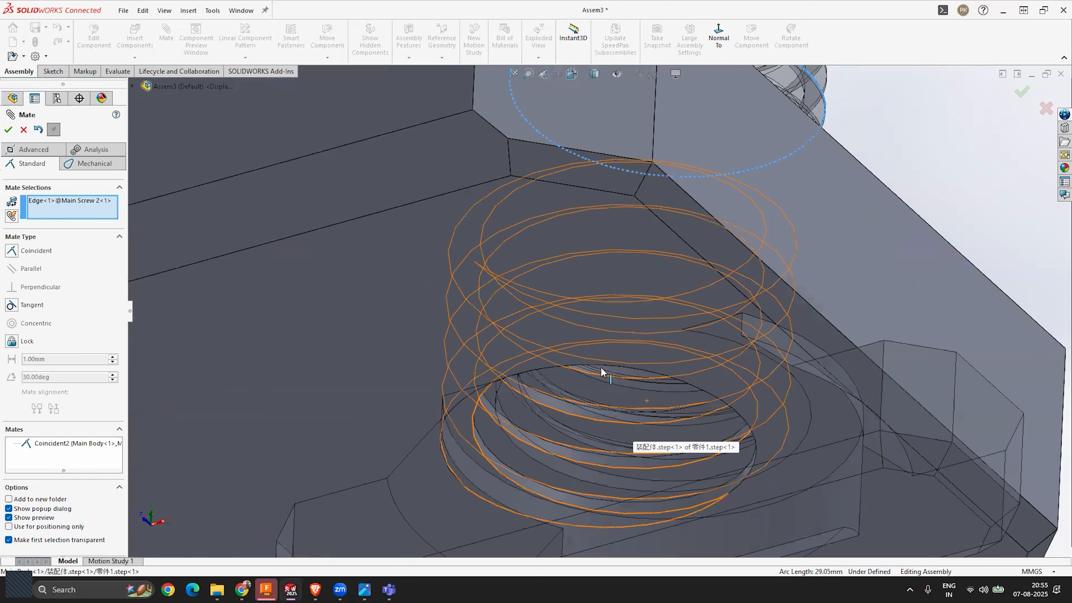
{"action": "scroll", "coordinate": [601, 366], "scroll_direction": "up", "scroll_amount": 5}
{"action": "key", "text": "Escape"}
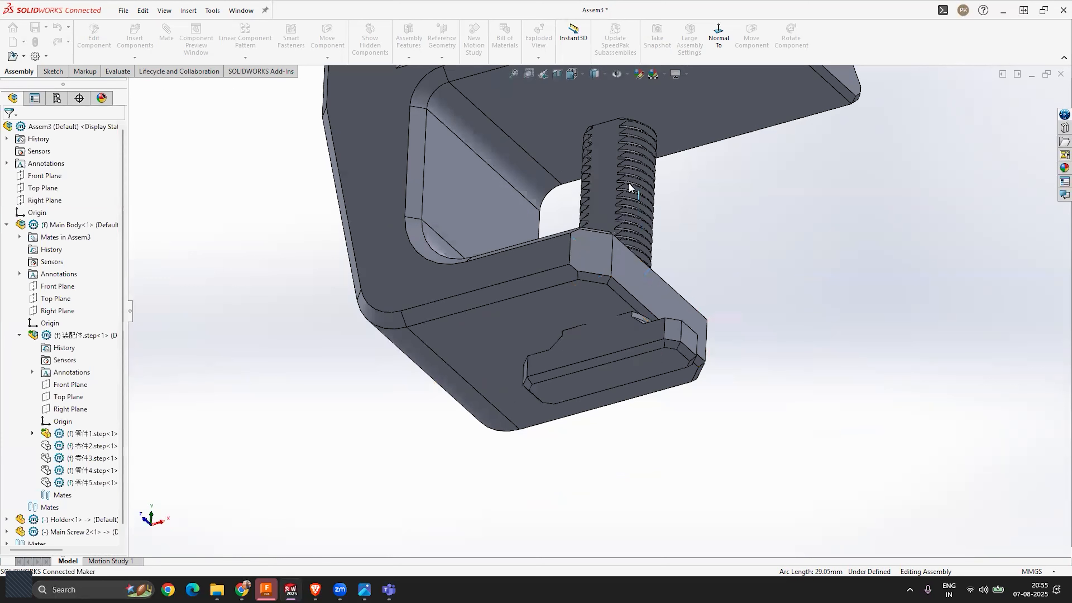
Step: Move Main Screw 2 out of the threaded hole and clear of the main body's lower arm
{"action": "left_click", "coordinate": [629, 183]}
{"action": "left_click_drag", "start_coordinate": [637, 349], "coordinate": [692, 503]}
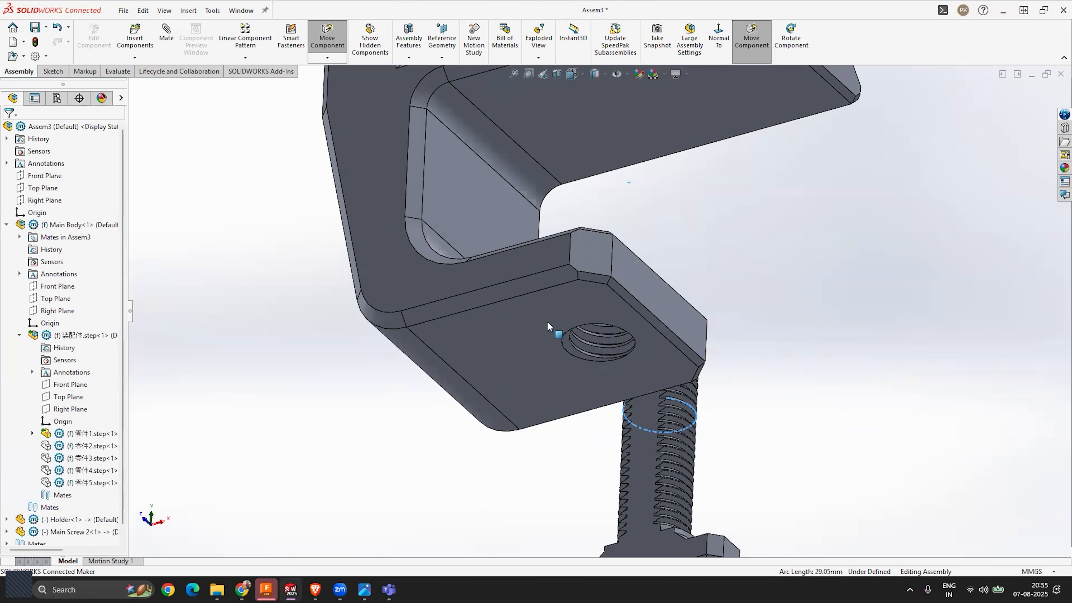
{"action": "scroll", "coordinate": [548, 324], "scroll_direction": "down", "scroll_amount": 3}
Step: Add a tangent mate between the helical thread face in the lower arm's hole and a thread face of Main Screw 2
{"action": "left_click", "coordinate": [167, 38]}
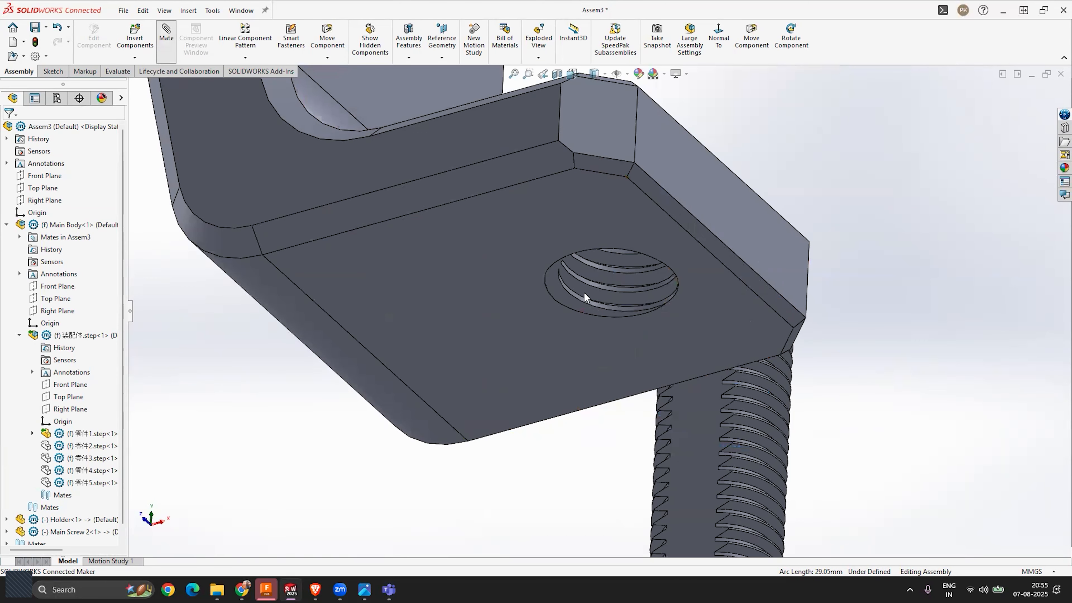
{"action": "scroll", "coordinate": [591, 286], "scroll_direction": "down", "scroll_amount": 4}
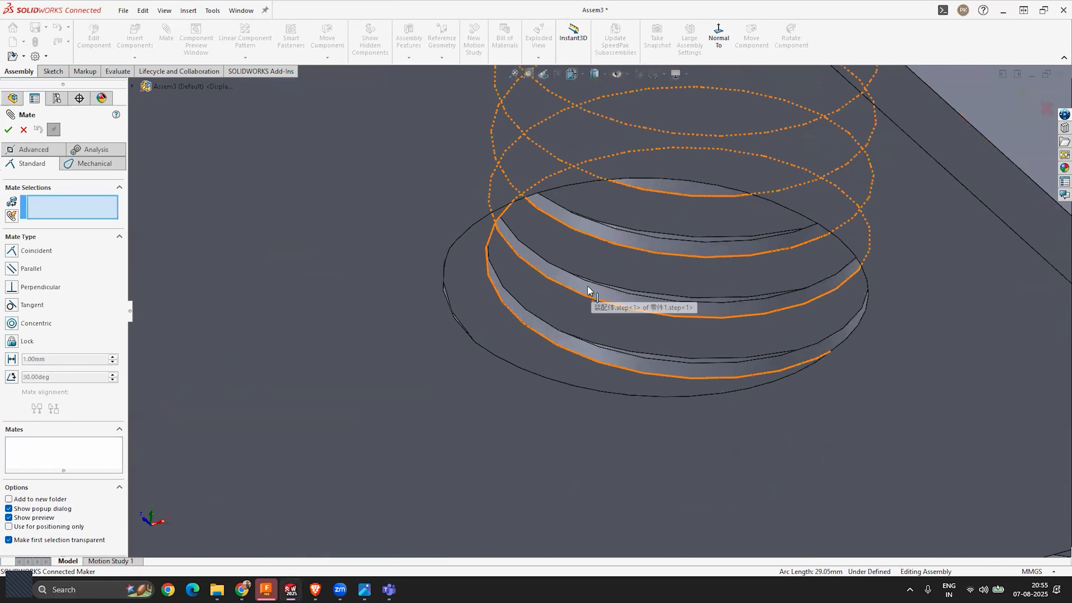
{"action": "left_click", "coordinate": [570, 282]}
{"action": "scroll", "coordinate": [626, 260], "scroll_direction": "up", "scroll_amount": 6}
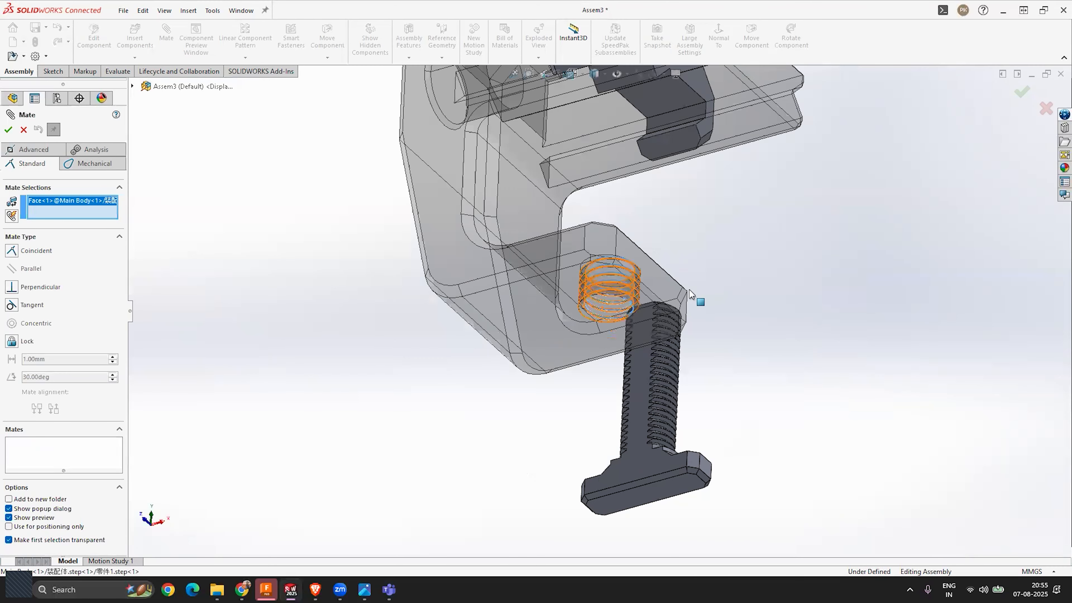
{"action": "middle_click_drag", "start_coordinate": [688, 293], "coordinate": [686, 388]}
{"action": "scroll", "coordinate": [674, 229], "scroll_direction": "down", "scroll_amount": 4}
{"action": "scroll", "coordinate": [629, 293], "scroll_direction": "down", "scroll_amount": 5}
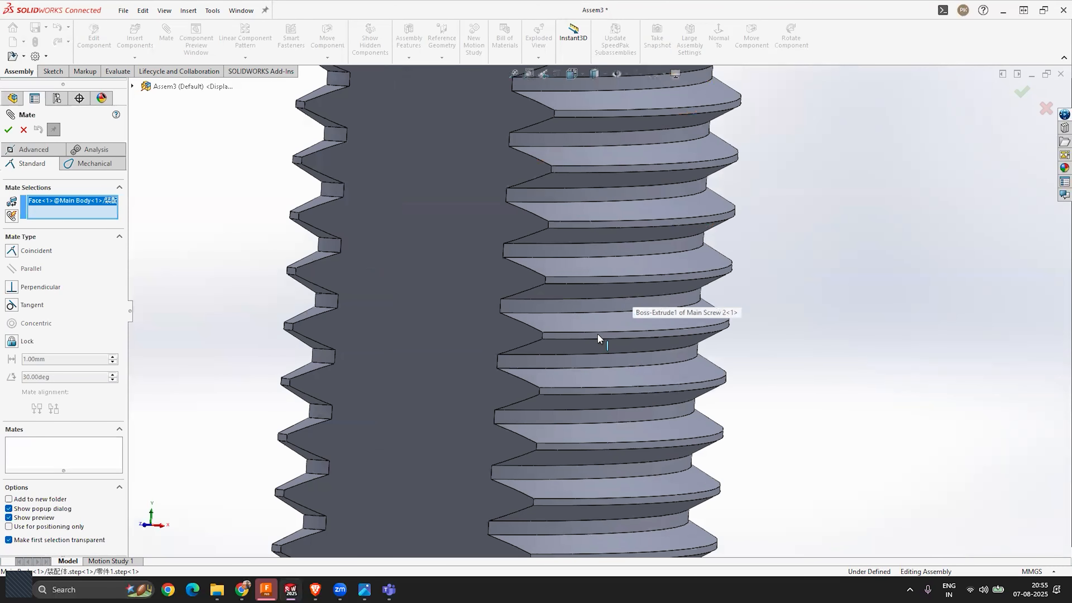
{"action": "left_click", "coordinate": [600, 335]}
{"action": "scroll", "coordinate": [671, 311], "scroll_direction": "up", "scroll_amount": 6}
{"action": "middle_click_drag", "start_coordinate": [676, 275], "coordinate": [619, 350]}
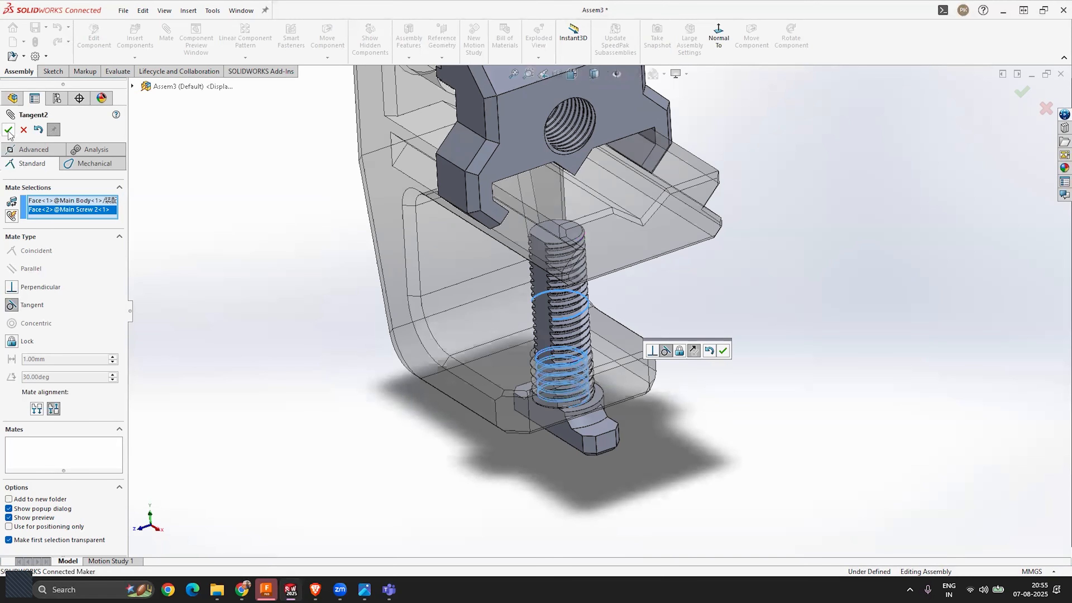
{"action": "left_click", "coordinate": [8, 130]}
Step: Test the freedom of Main Screw 2 by moving its head, and leave the Mate command
{"action": "scroll", "coordinate": [640, 339], "scroll_direction": "down", "scroll_amount": 2}
{"action": "middle_click_drag", "start_coordinate": [627, 339], "coordinate": [658, 333]}
{"action": "left_click", "coordinate": [613, 485]}
{"action": "left_click_drag", "start_coordinate": [656, 438], "coordinate": [675, 428]}
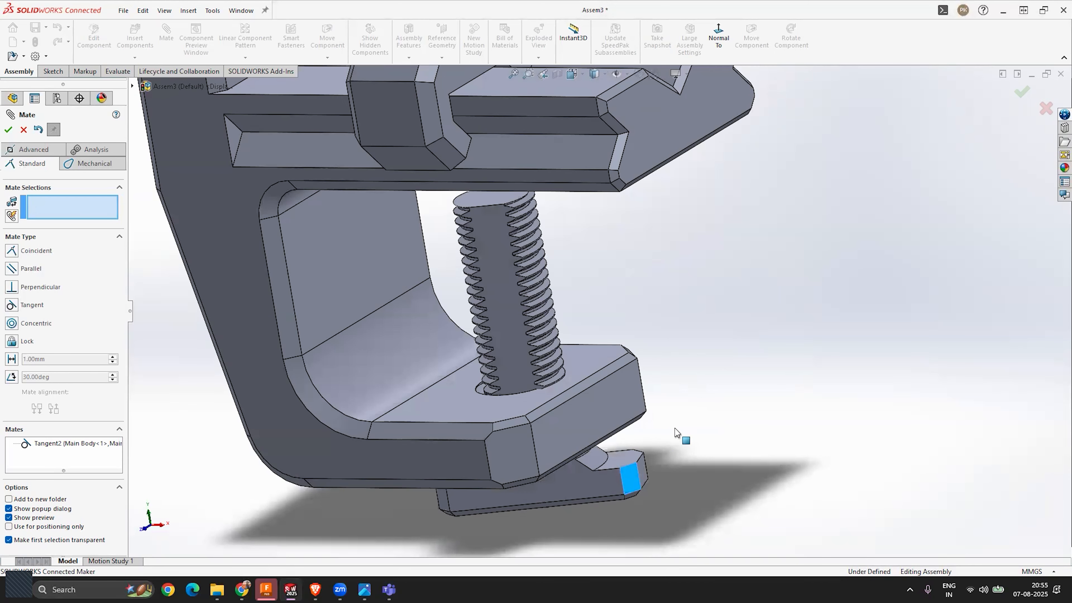
{"action": "left_click_drag", "start_coordinate": [589, 457], "coordinate": [376, 495]}
{"action": "scroll", "coordinate": [666, 414], "scroll_direction": "up", "scroll_amount": 6}
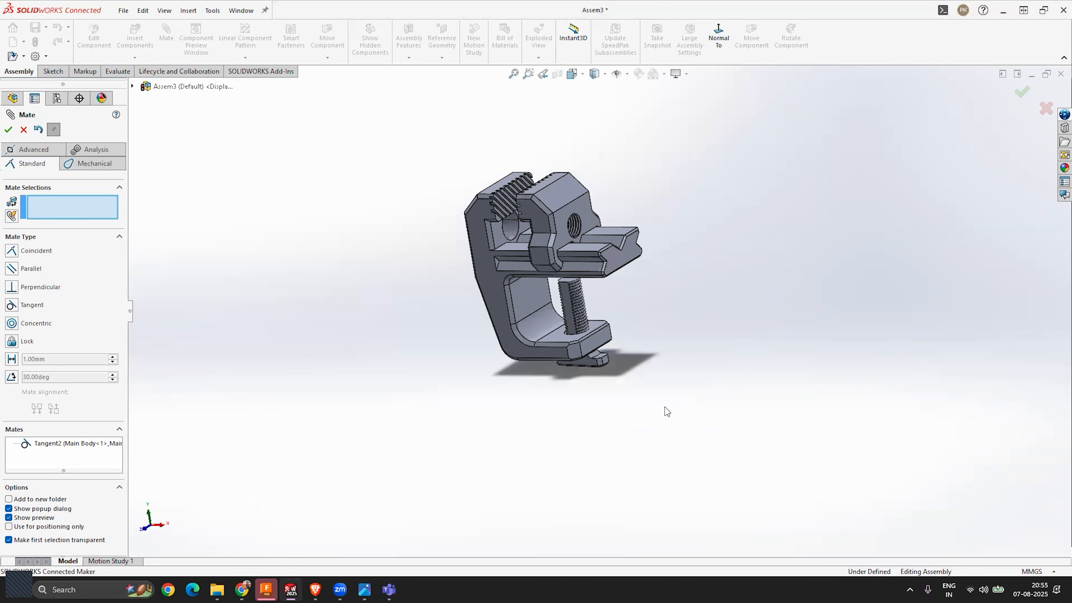
{"action": "key", "text": "Escape"}
Step: Inspect from several angles how the main screw sits in the threaded hole of the lower arm
{"action": "middle_click_drag", "start_coordinate": [650, 393], "coordinate": [564, 352]}
{"action": "scroll", "coordinate": [565, 352], "scroll_direction": "down", "scroll_amount": 5}
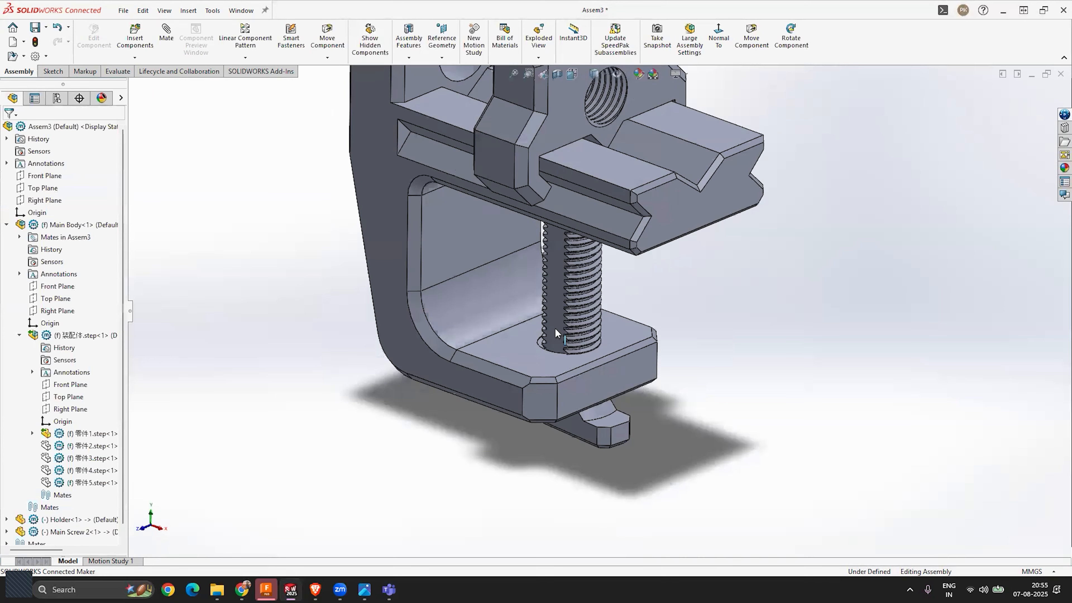
{"action": "middle_click_drag", "start_coordinate": [640, 416], "coordinate": [665, 416]}
{"action": "scroll", "coordinate": [666, 417], "scroll_direction": "up", "scroll_amount": 2}
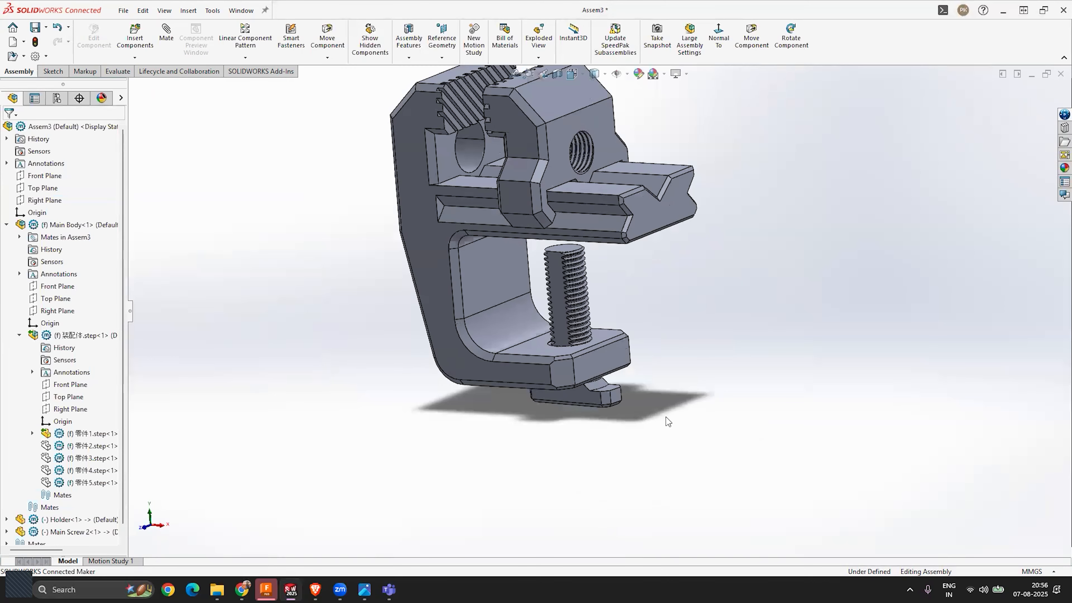
{"action": "scroll", "coordinate": [605, 359], "scroll_direction": "down", "scroll_amount": 3}
{"action": "scroll", "coordinate": [558, 294], "scroll_direction": "up", "scroll_amount": 2}
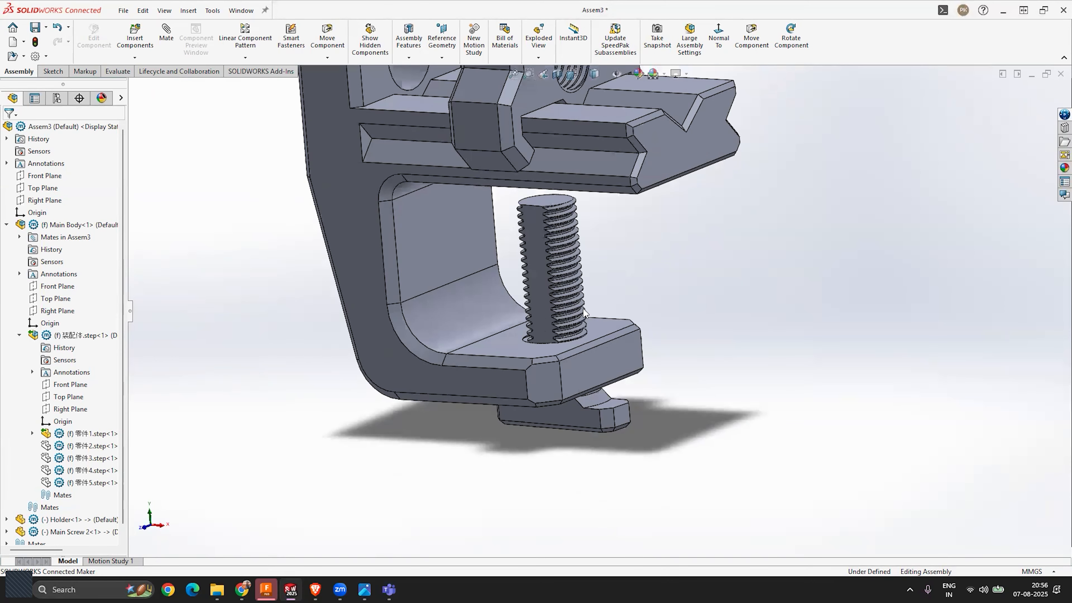
{"action": "scroll", "coordinate": [540, 363], "scroll_direction": "down", "scroll_amount": 3}
{"action": "scroll", "coordinate": [619, 372], "scroll_direction": "down", "scroll_amount": 1}
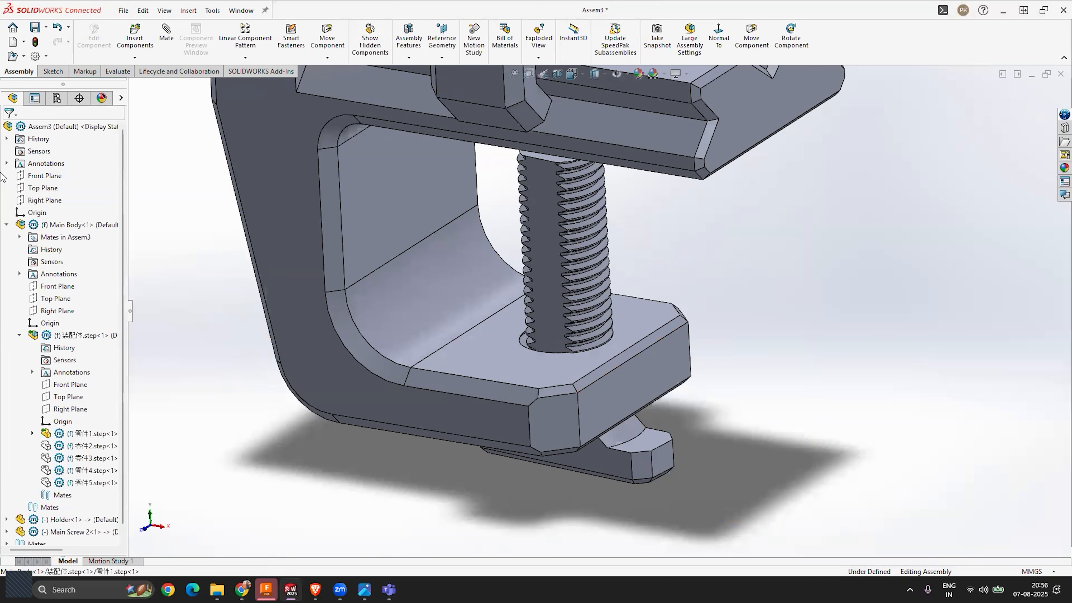
Step: Collapse Main Body, expand the Mates group, and highlight the Coincident2 mate to check its faces between the lower arm and the screw collar
{"action": "left_click", "coordinate": [6, 225]}
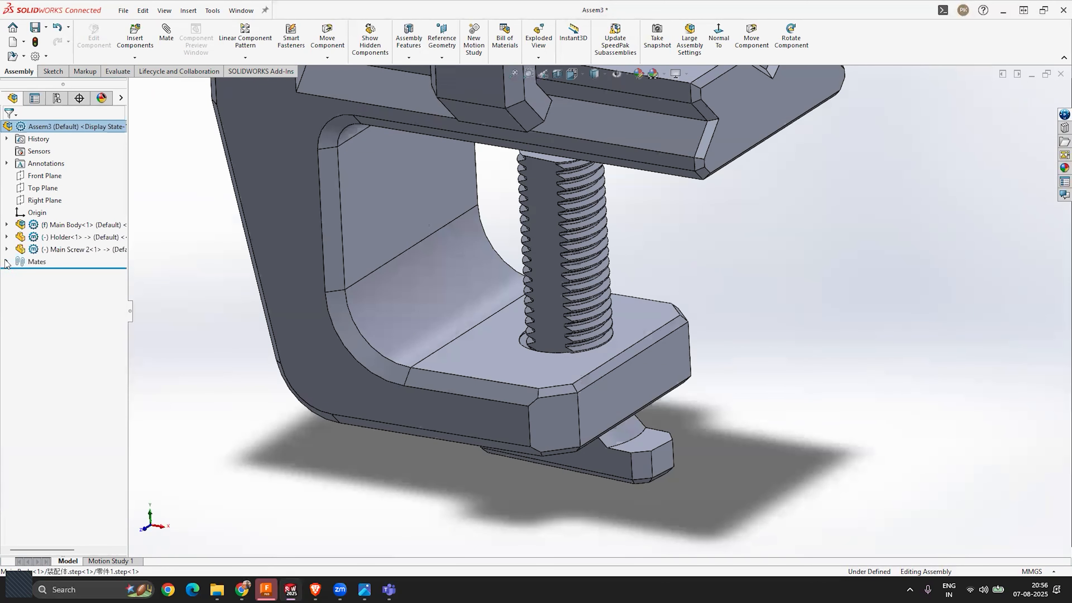
{"action": "left_click", "coordinate": [6, 261]}
{"action": "middle_click_drag", "start_coordinate": [624, 418], "coordinate": [563, 336]}
{"action": "scroll", "coordinate": [583, 380], "scroll_direction": "down", "scroll_amount": 4}
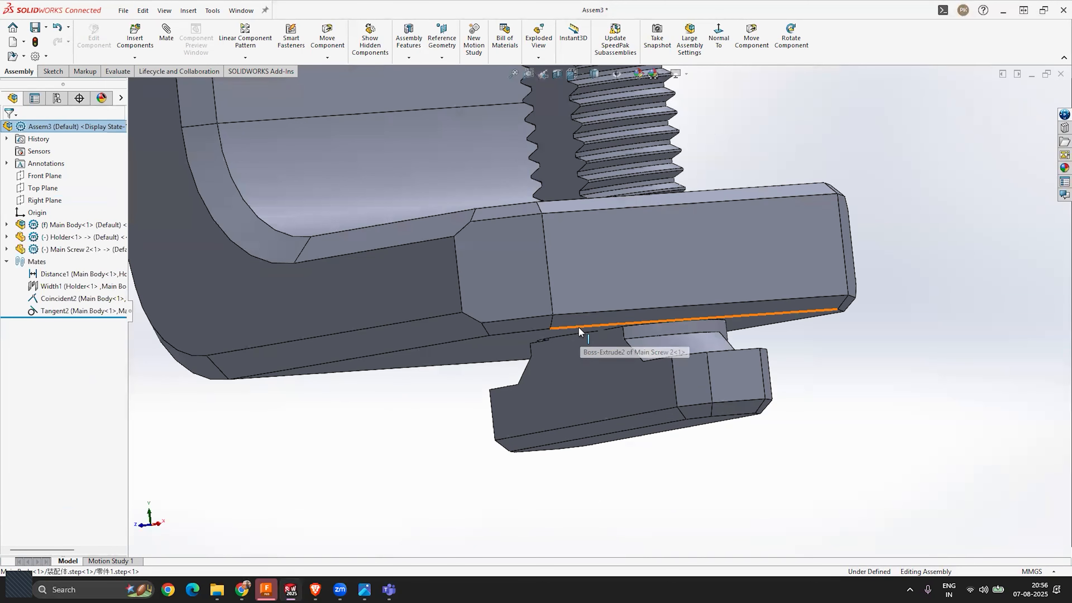
{"action": "left_click", "coordinate": [49, 299]}
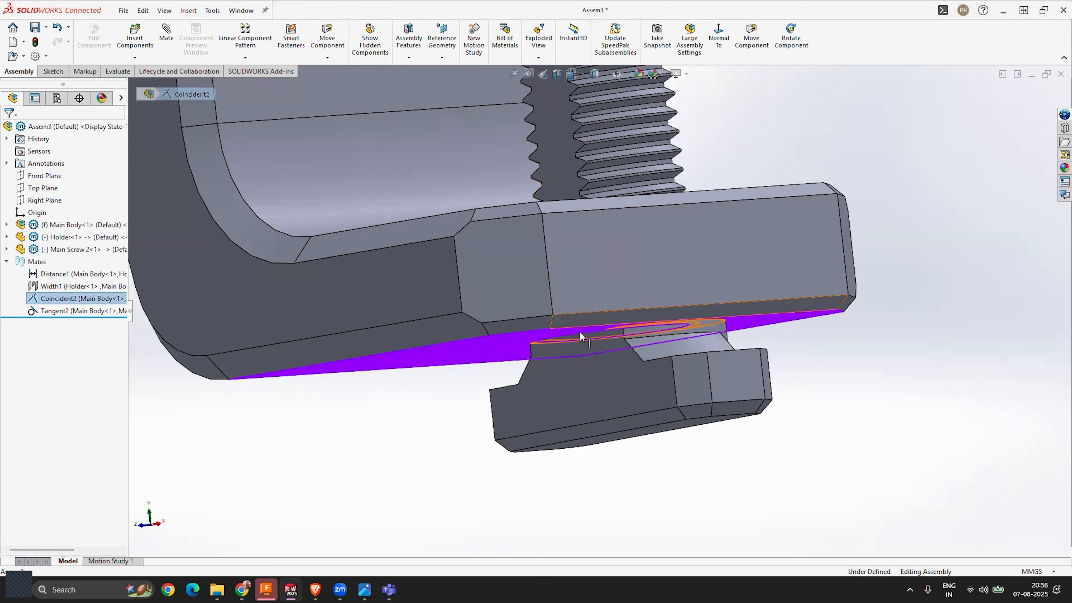
{"action": "middle_click_drag", "start_coordinate": [854, 351], "coordinate": [891, 454]}
{"action": "scroll", "coordinate": [812, 398], "scroll_direction": "up", "scroll_amount": 3}
{"action": "left_click", "coordinate": [811, 397]}
{"action": "scroll", "coordinate": [811, 398], "scroll_direction": "down", "scroll_amount": 2}
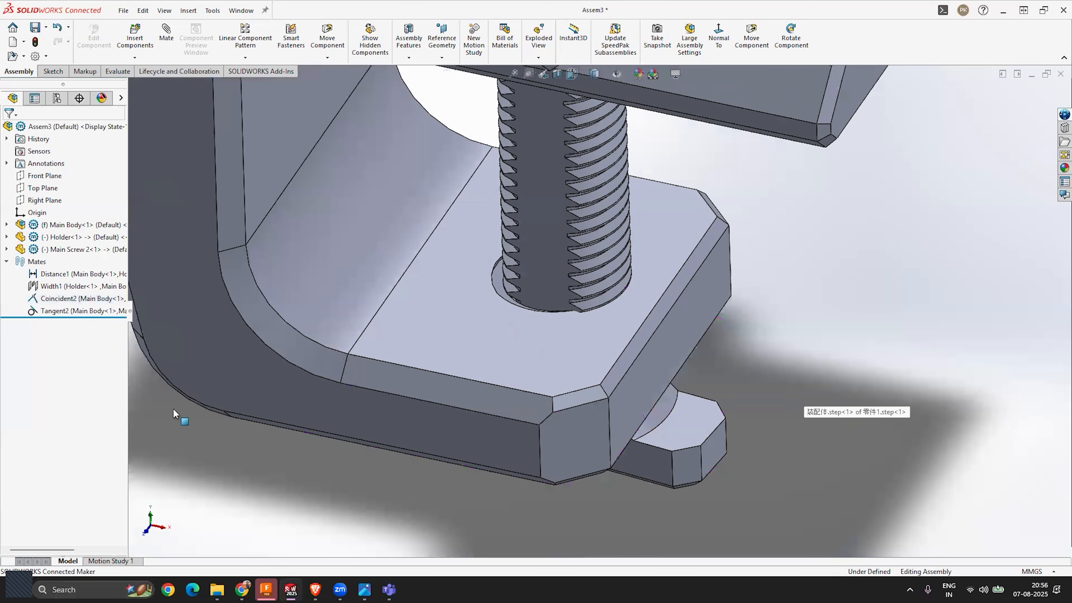
Step: Highlight the Tangent2 mate and examine its thread faces on the lower arm's hole and Main Screw 2
{"action": "left_click", "coordinate": [61, 312]}
{"action": "mouse_move", "coordinate": [402, 347]}
{"action": "middle_mouse_down"}
{"action": "mouse_move", "coordinate": [939, 209]}
{"action": "mouse_move", "coordinate": [940, 187]}
{"action": "mouse_move", "coordinate": [940, 232]}
{"action": "mouse_move", "coordinate": [826, 228]}
{"action": "mouse_move", "coordinate": [859, 204]}
{"action": "mouse_move", "coordinate": [804, 240]}
{"action": "middle_mouse_up"}
{"action": "scroll", "coordinate": [804, 240], "scroll_direction": "up", "scroll_amount": 2}
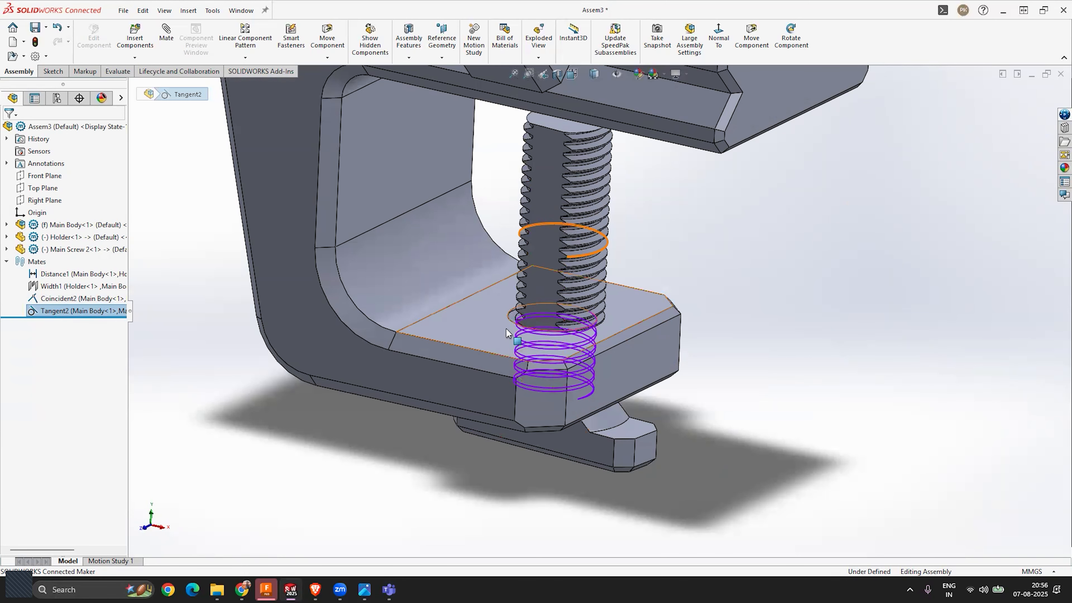
{"action": "middle_click_drag", "start_coordinate": [730, 435], "coordinate": [743, 410]}
{"action": "scroll", "coordinate": [618, 230], "scroll_direction": "up", "scroll_amount": 1}
{"action": "scroll", "coordinate": [614, 229], "scroll_direction": "down", "scroll_amount": 2}
{"action": "middle_click_drag", "start_coordinate": [611, 209], "coordinate": [606, 399]}
{"action": "scroll", "coordinate": [629, 274], "scroll_direction": "up", "scroll_amount": 4}
{"action": "scroll", "coordinate": [628, 275], "scroll_direction": "up", "scroll_amount": 1}
{"action": "left_click", "coordinate": [628, 276]}
{"action": "scroll", "coordinate": [606, 399], "scroll_direction": "down", "scroll_amount": 3}
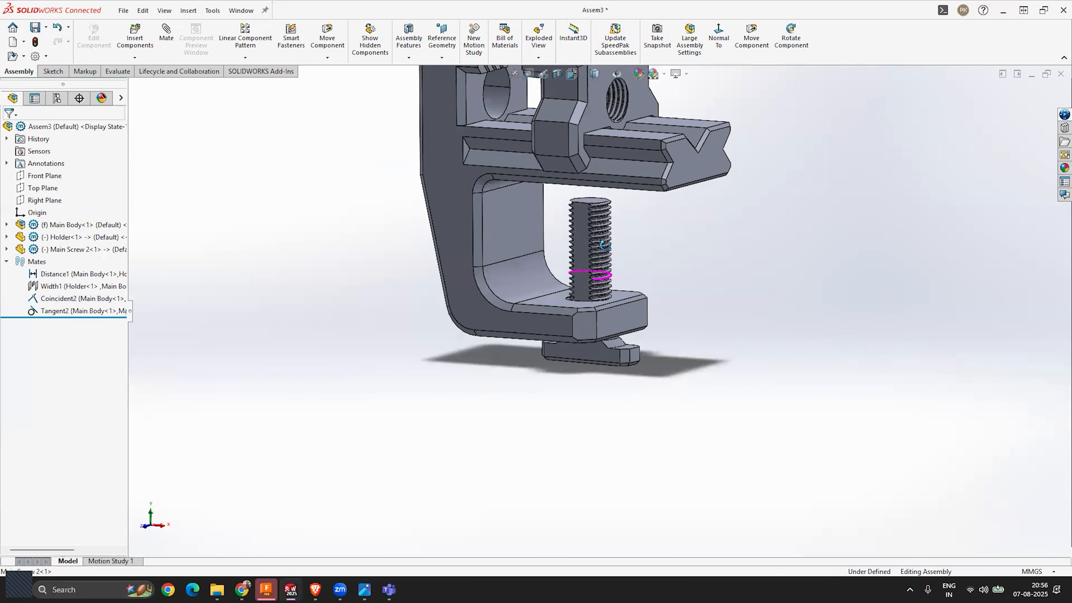
Step: Inspect the lower arm's underside where it meets the collar of Main Screw 2
{"action": "scroll", "coordinate": [589, 231], "scroll_direction": "down", "scroll_amount": 2}
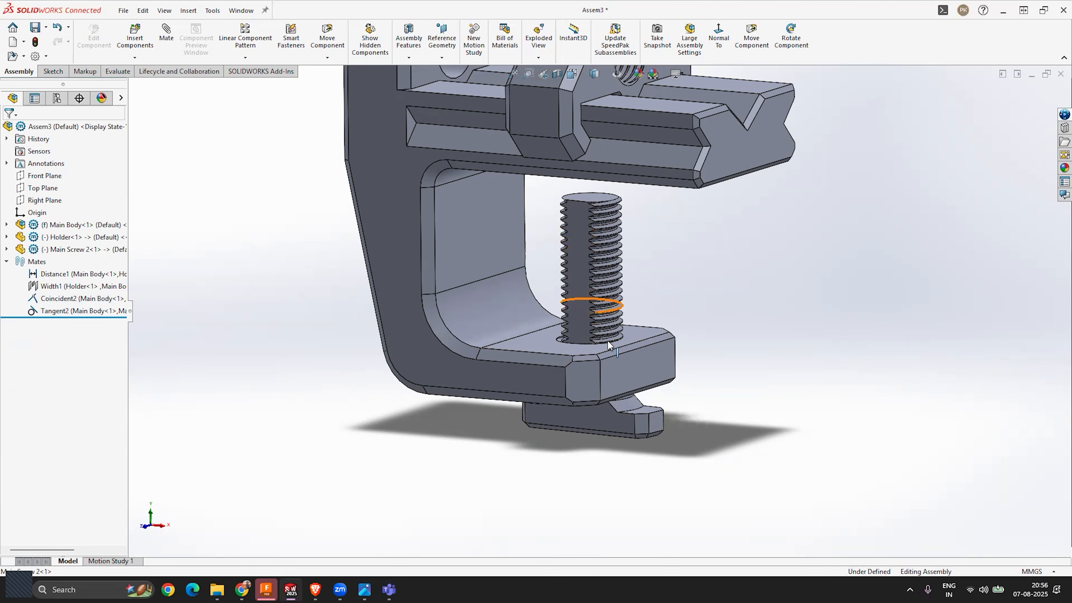
{"action": "scroll", "coordinate": [597, 412], "scroll_direction": "down", "scroll_amount": 2}
{"action": "middle_click_drag", "start_coordinate": [557, 399], "coordinate": [547, 329]}
{"action": "left_click", "coordinate": [507, 343]}
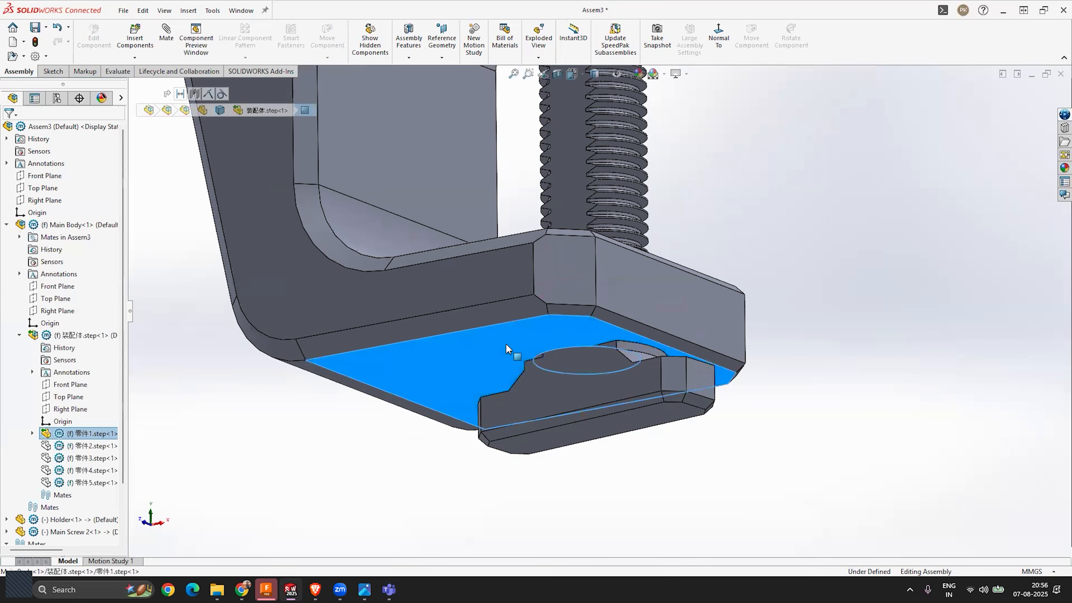
{"action": "scroll", "coordinate": [650, 311], "scroll_direction": "up", "scroll_amount": 4}
{"action": "key", "text": "Escape"}
{"action": "middle_click_drag", "start_coordinate": [601, 298], "coordinate": [593, 374]}
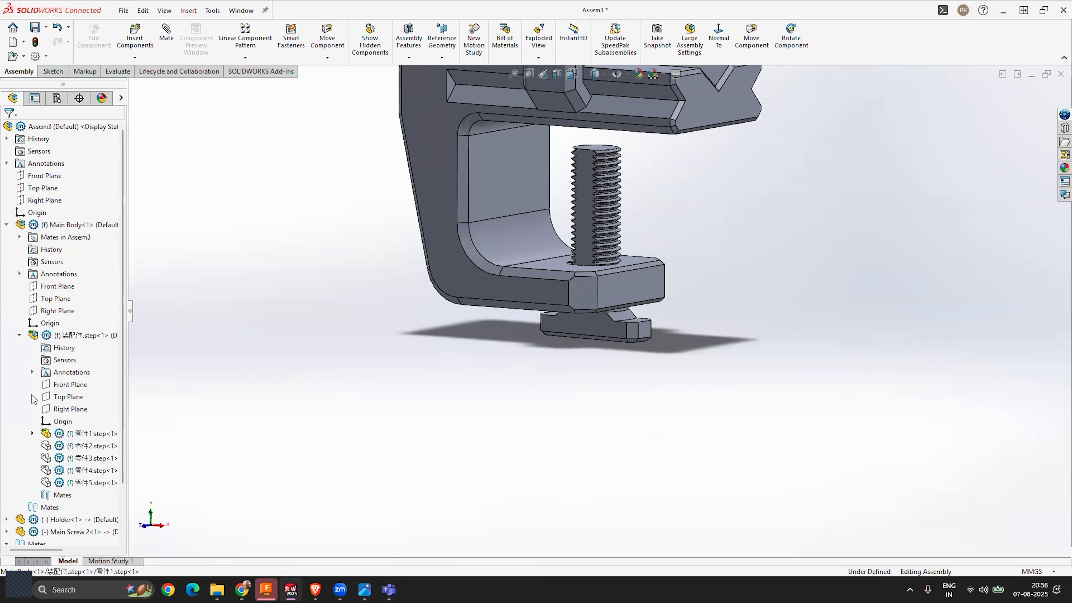
Step: Convert the Coincident2 mate between the lower arm's underside and the screw collar into a 10 mm distance mate
{"action": "left_click", "coordinate": [7, 224]}
{"action": "left_click", "coordinate": [54, 311]}
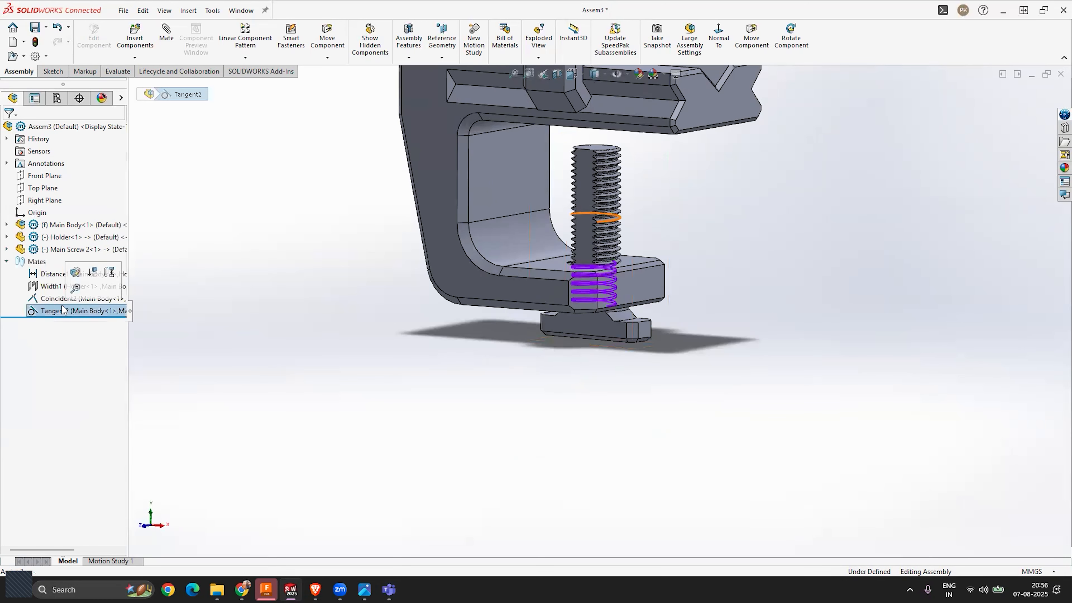
{"action": "right_click", "coordinate": [54, 299]}
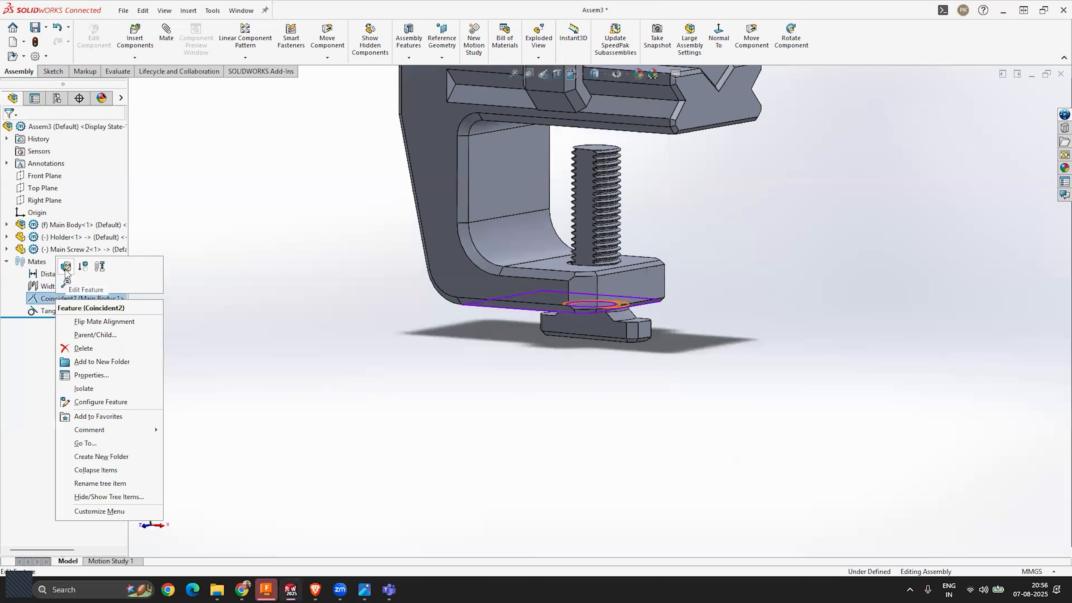
{"action": "key", "text": "Escape"}
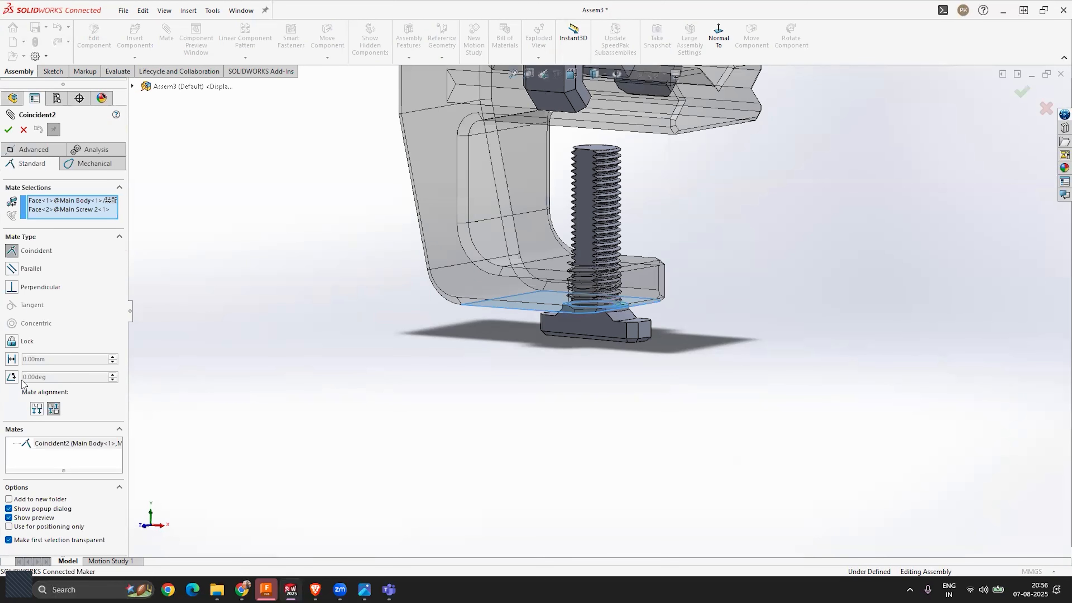
{"action": "left_click", "coordinate": [11, 359]}
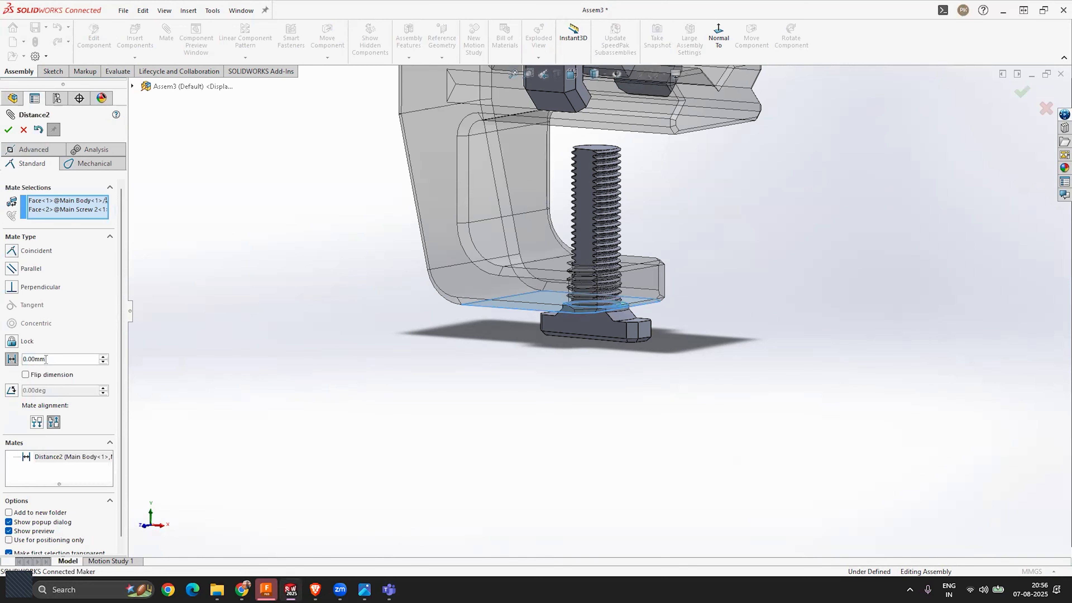
{"action": "type", "text": "10"}
{"action": "key", "text": "Return"}
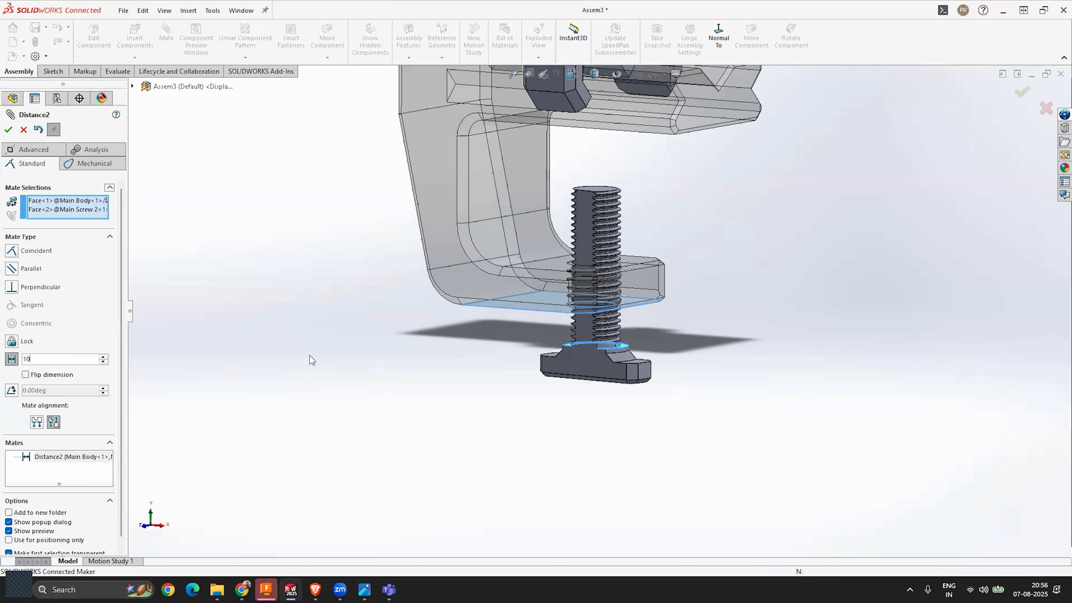
{"action": "left_click", "coordinate": [9, 129]}
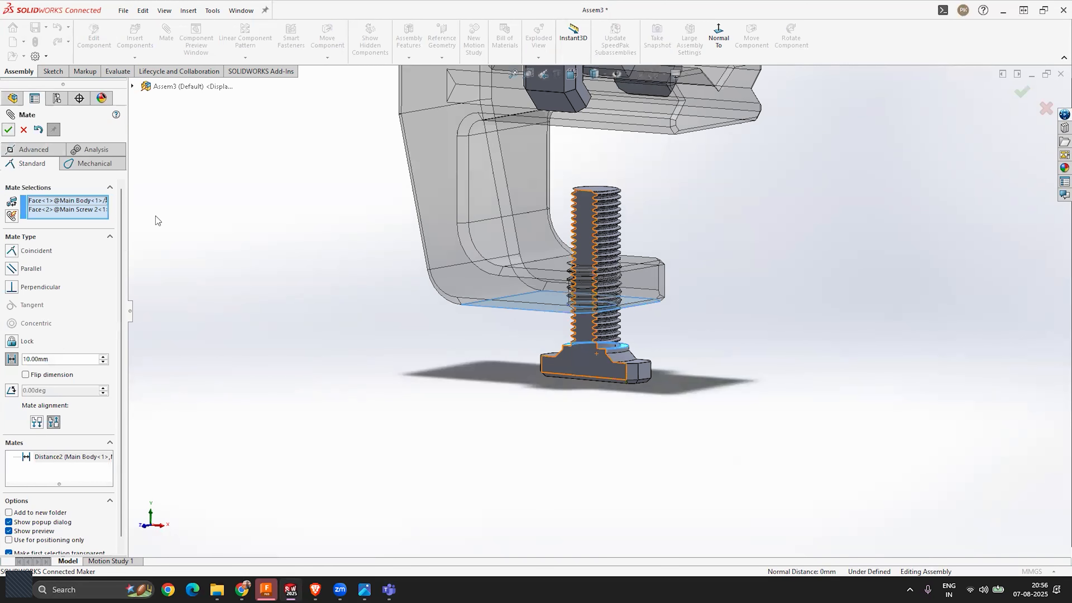
{"action": "left_click", "coordinate": [9, 130]}
Step: Examine the whole vice assembly from several angles, including the jaws, the rails and the lowered screw
{"action": "middle_click_drag", "start_coordinate": [768, 367], "coordinate": [823, 305]}
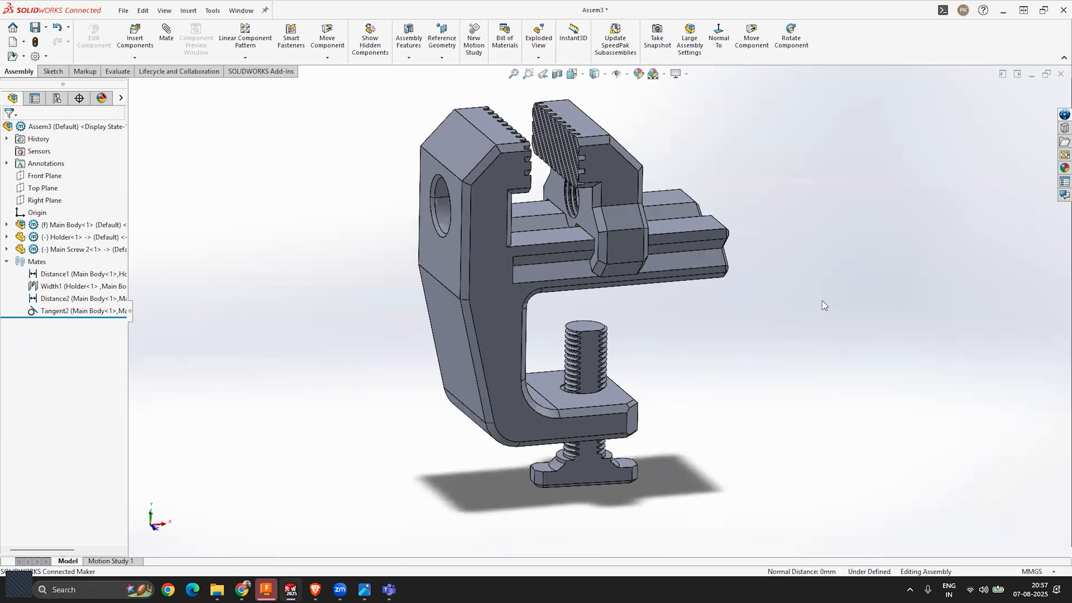
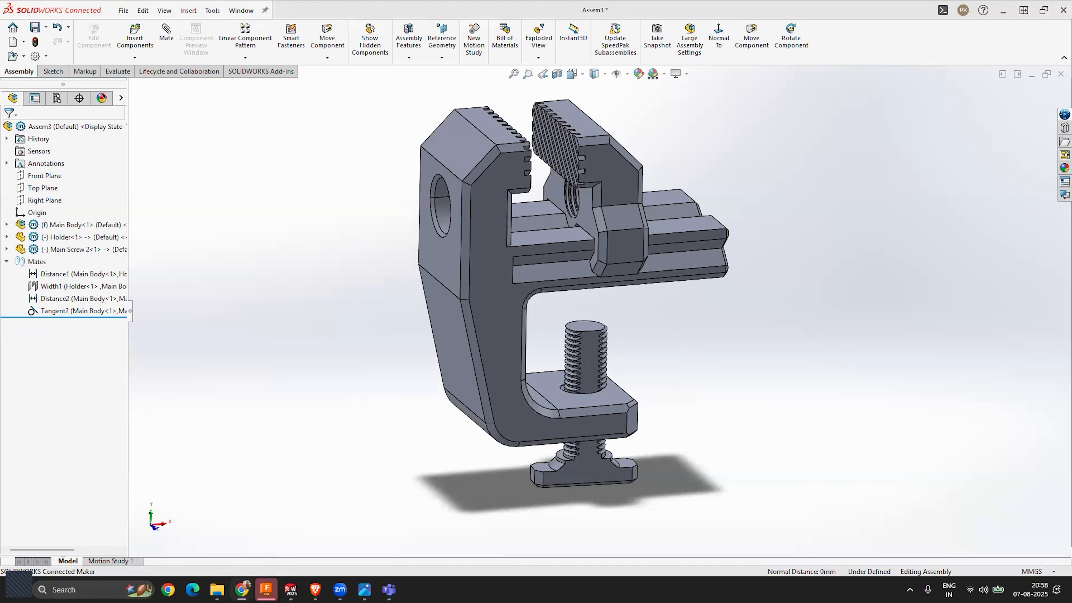
{"action": "middle_click_drag", "start_coordinate": [591, 393], "coordinate": [702, 397]}
{"action": "middle_click_drag", "start_coordinate": [801, 337], "coordinate": [684, 450]}
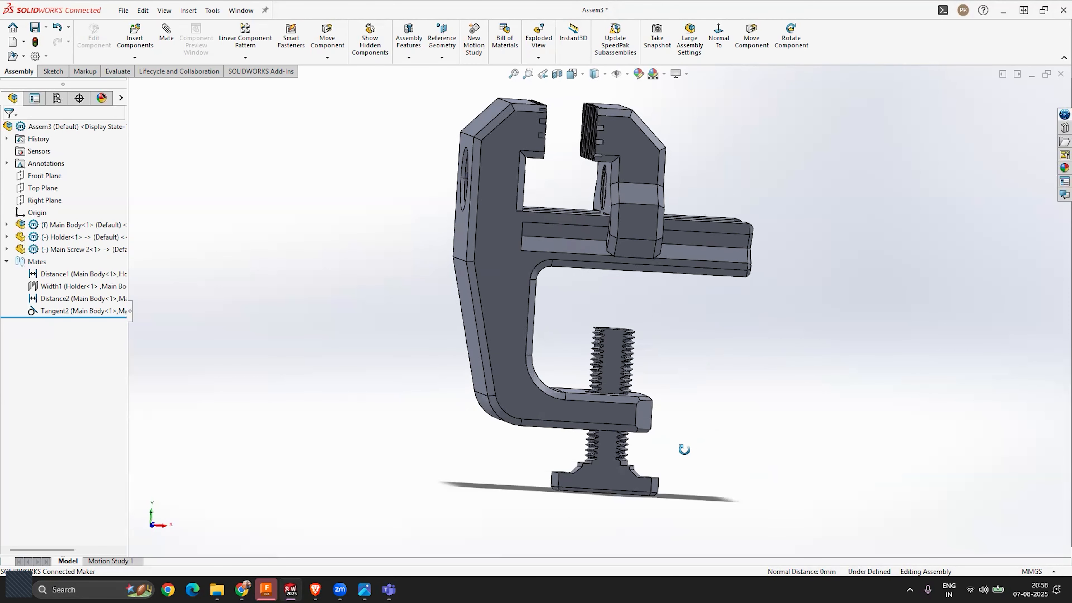
{"action": "scroll", "coordinate": [683, 450], "scroll_direction": "down", "scroll_amount": 1}
{"action": "scroll", "coordinate": [637, 285], "scroll_direction": "up", "scroll_amount": 5}
{"action": "scroll", "coordinate": [619, 221], "scroll_direction": "down", "scroll_amount": 4}
{"action": "middle_click_drag", "start_coordinate": [582, 266], "coordinate": [407, 369]}
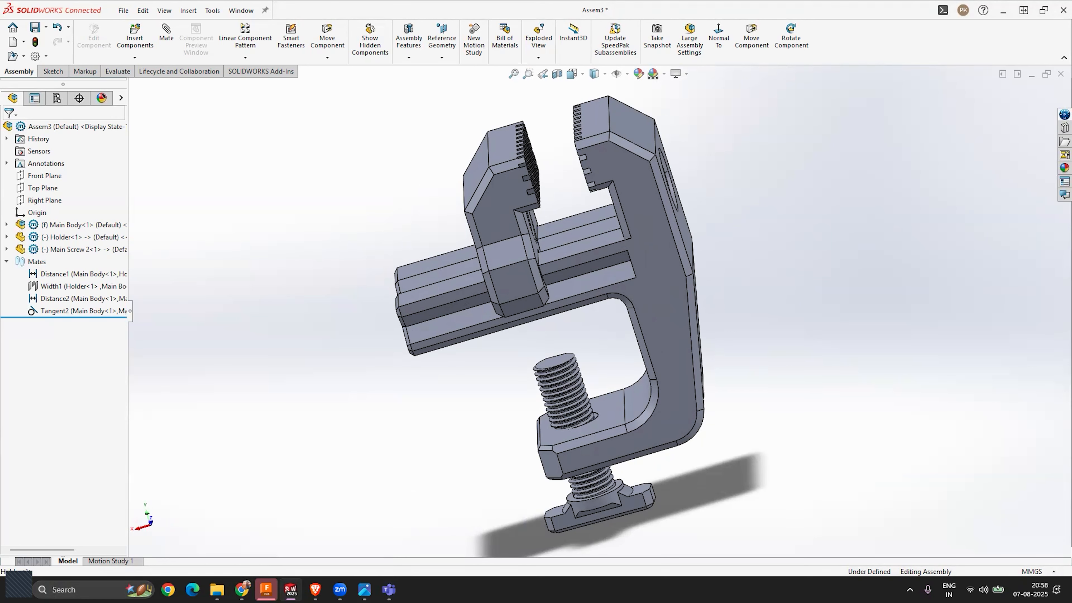
{"action": "middle_click_drag", "start_coordinate": [910, 356], "coordinate": [793, 338]}
{"action": "middle_click_drag", "start_coordinate": [549, 321], "coordinate": [804, 288]}
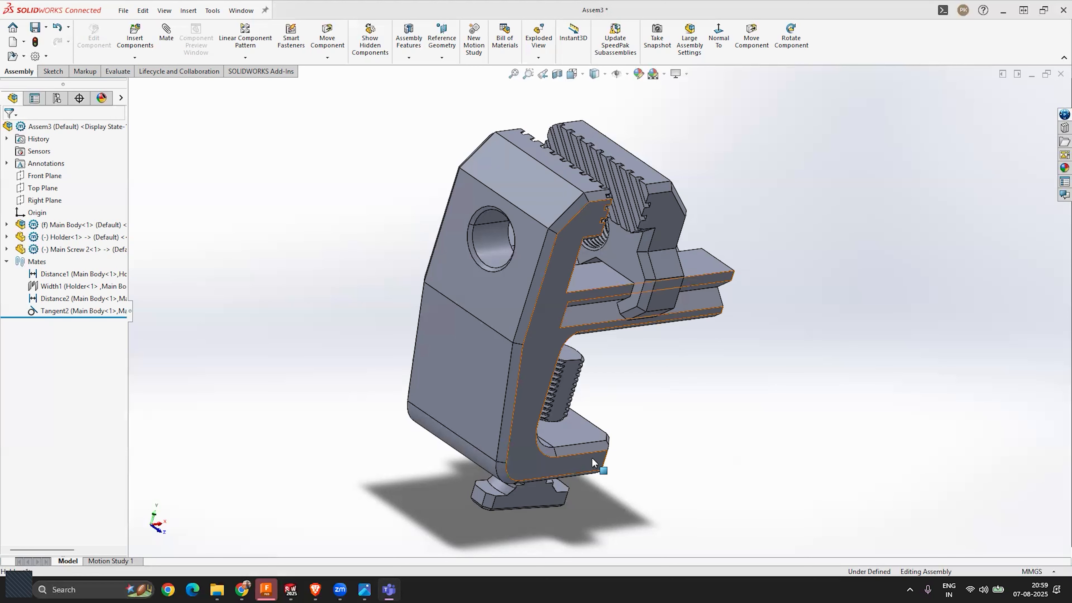
{"action": "scroll", "coordinate": [681, 301], "scroll_direction": "up", "scroll_amount": 2}
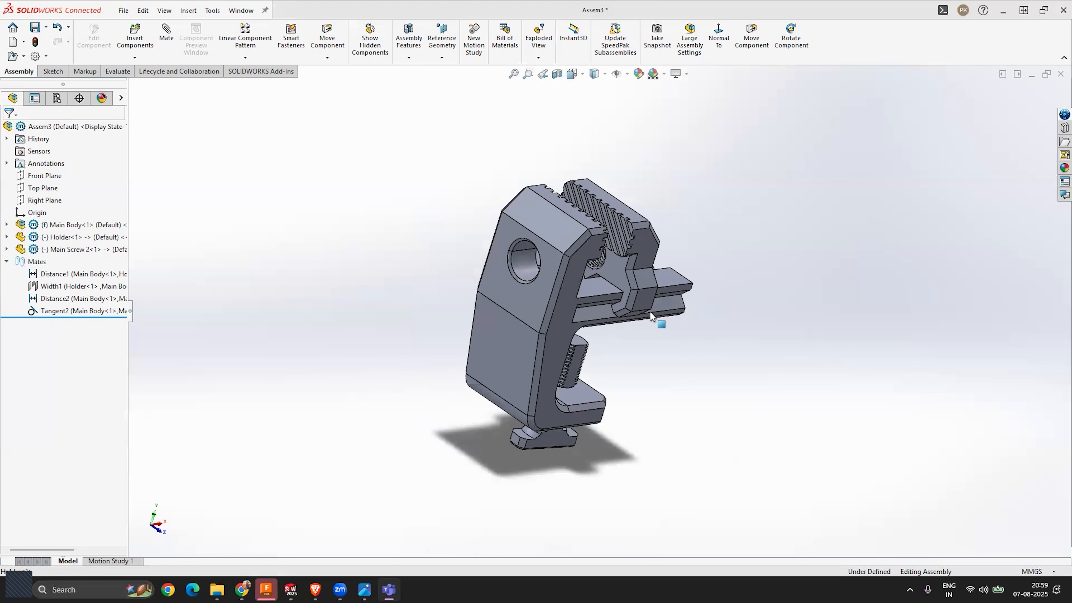
{"action": "scroll", "coordinate": [653, 311], "scroll_direction": "down", "scroll_amount": 2}
{"action": "scroll", "coordinate": [630, 338], "scroll_direction": "up", "scroll_amount": 2}
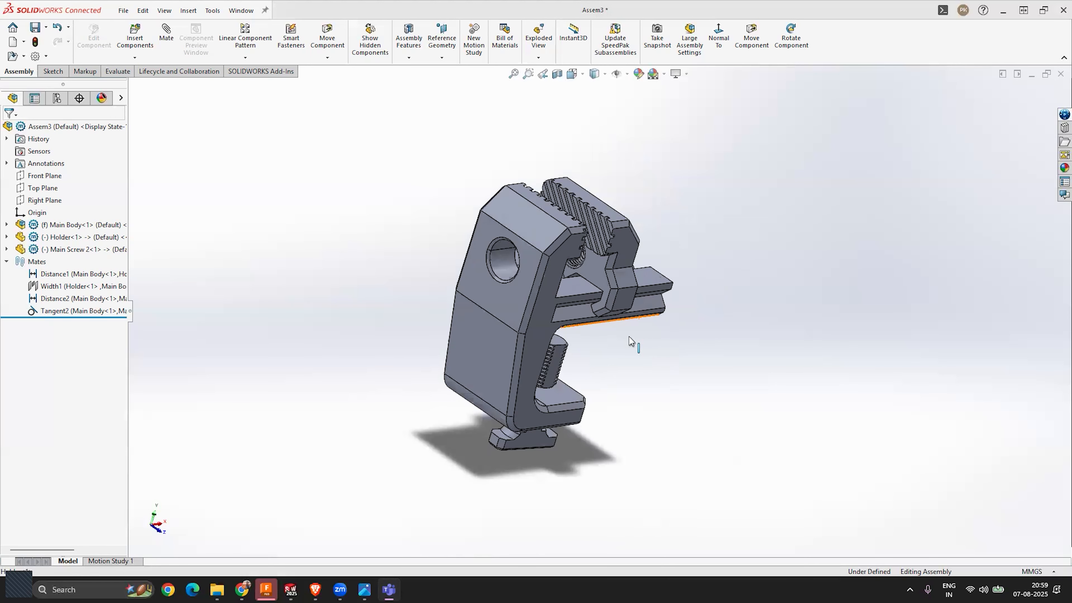
{"action": "middle_click_drag", "start_coordinate": [612, 313], "coordinate": [545, 310]}
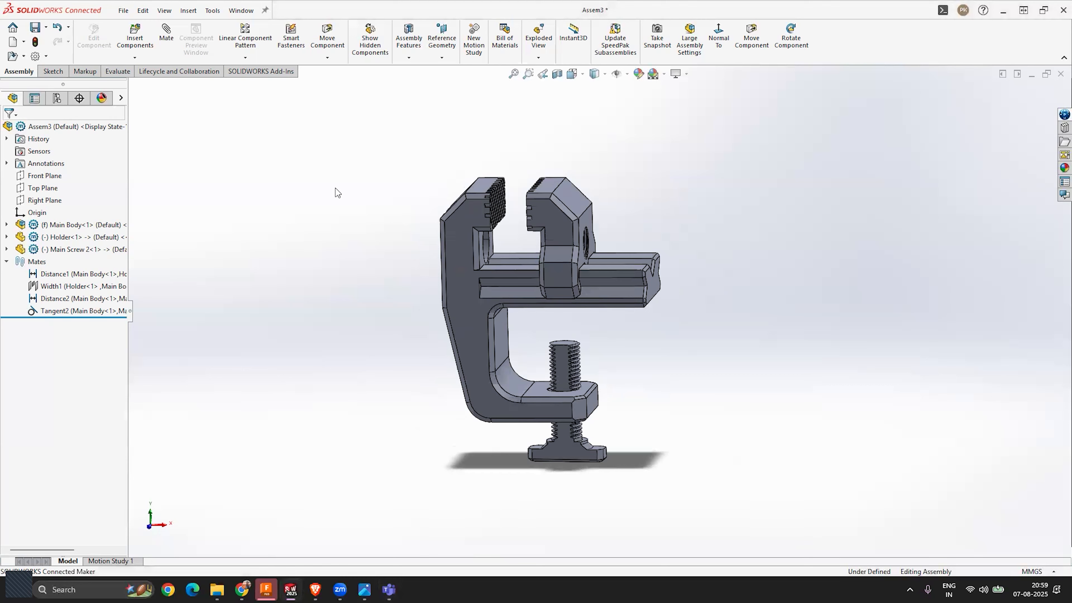
Step: Switch to the Main Body part window and expand Boss-Extrude1 and the Solid Bodies folder in its feature tree
{"action": "left_click", "coordinate": [291, 589]}
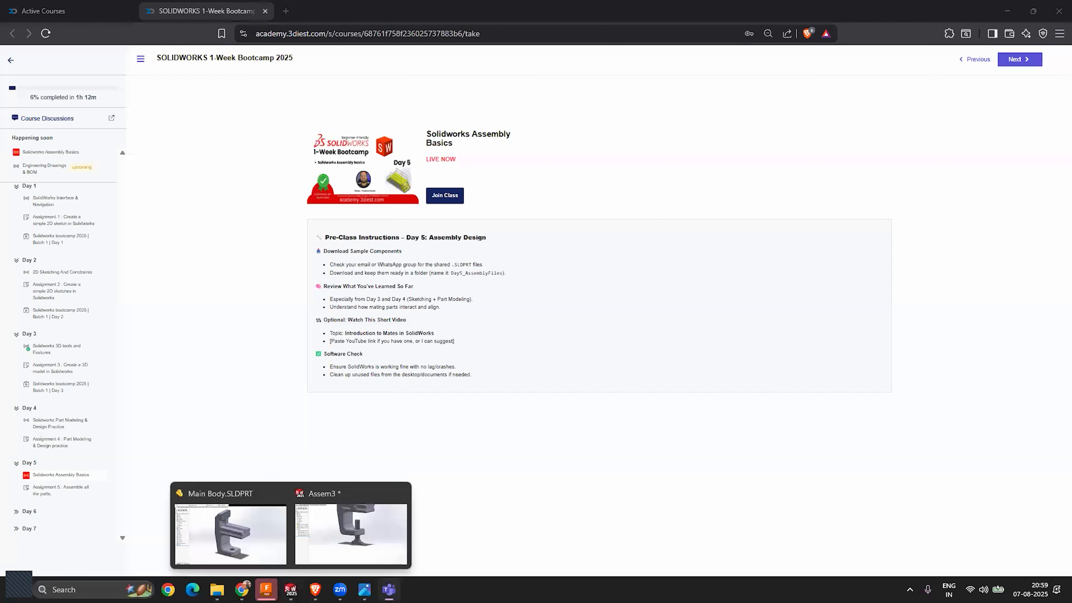
{"action": "left_click", "coordinate": [292, 589]}
{"action": "left_click", "coordinate": [291, 590]}
{"action": "mouse_move", "coordinate": [291, 588]}
{"action": "left_click", "coordinate": [267, 530]}
{"action": "middle_click_drag", "start_coordinate": [544, 350], "coordinate": [723, 331]}
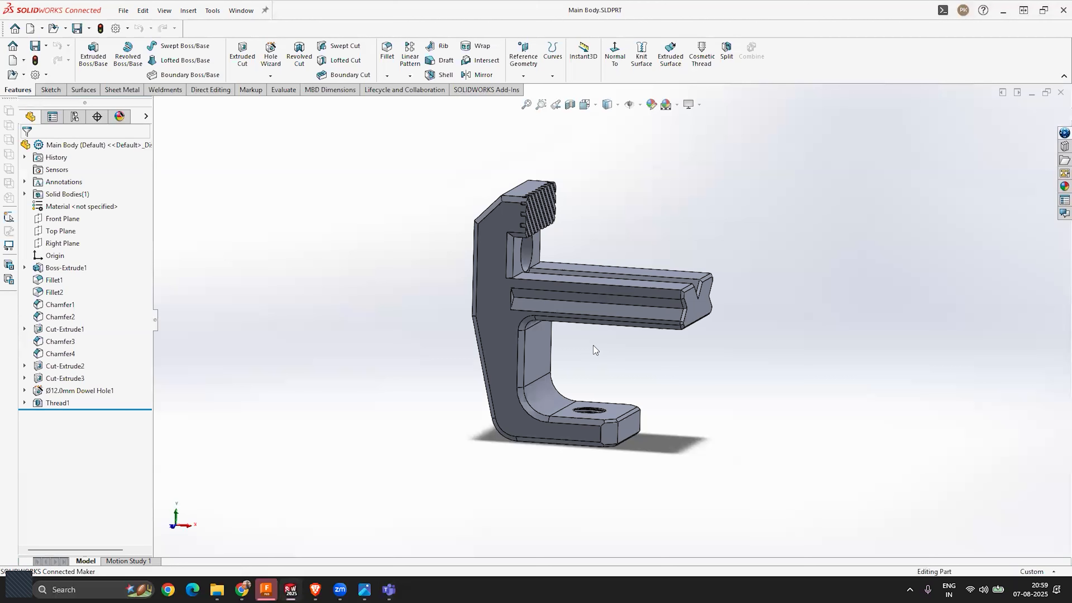
{"action": "middle_click_drag", "start_coordinate": [559, 319], "coordinate": [546, 358]}
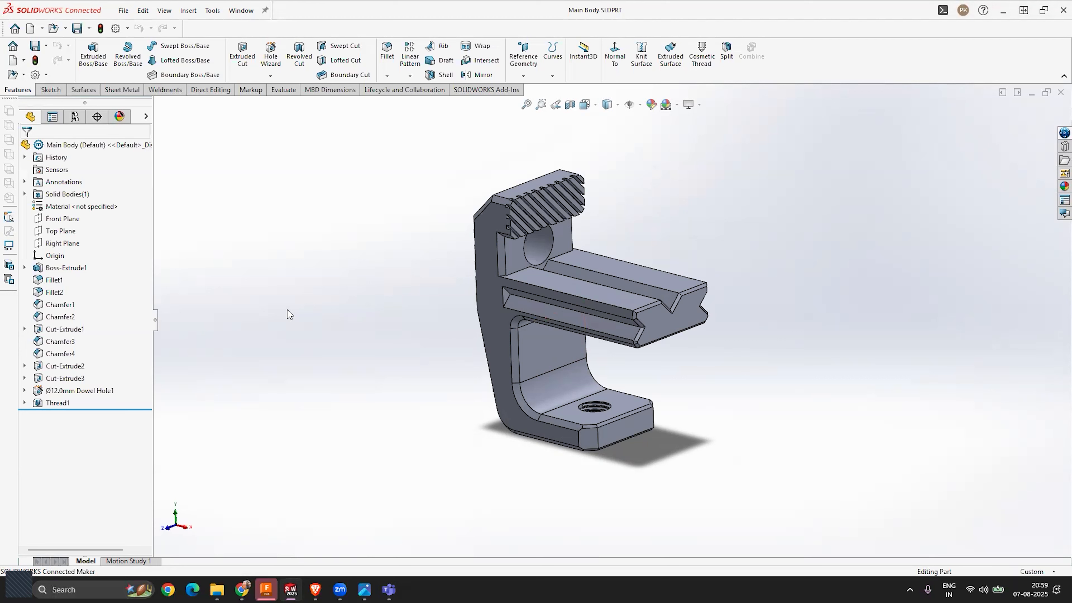
{"action": "left_click", "coordinate": [24, 268]}
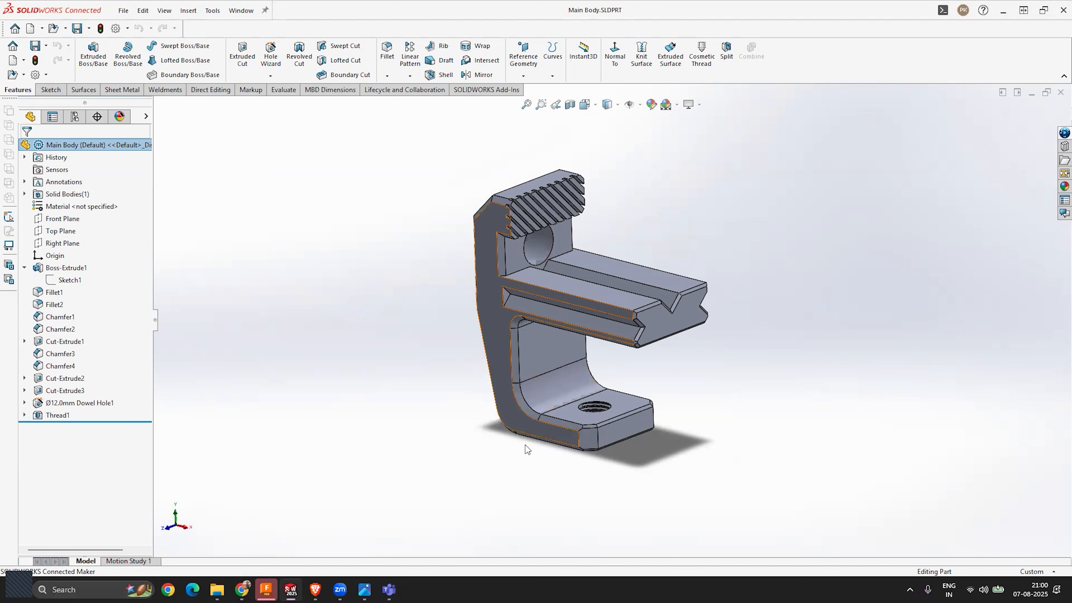
{"action": "left_click", "coordinate": [24, 194]}
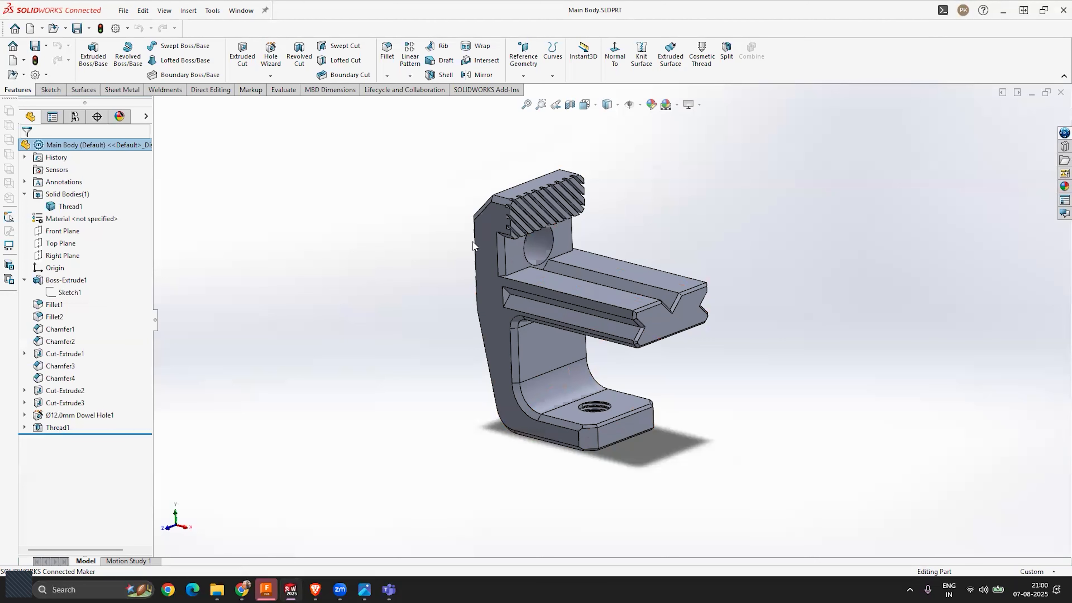
Step: Search the commands for Scale and add it to the part feature tools
{"action": "key", "text": "s"}
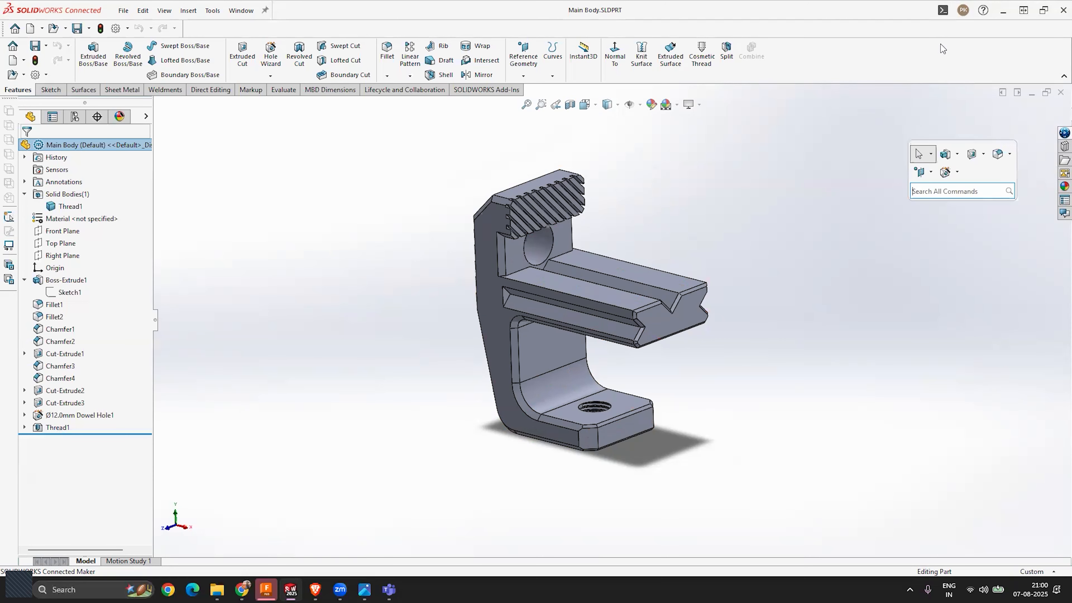
{"action": "left_click", "coordinate": [940, 190]}
{"action": "type", "text": "scae"}
{"action": "key", "text": "BackSpace"}
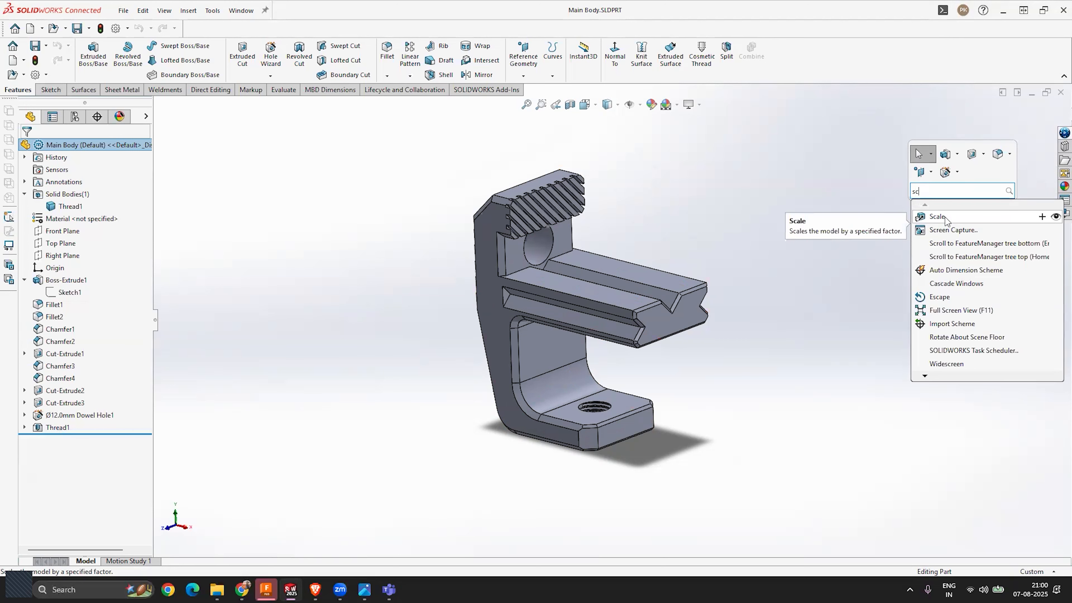
{"action": "left_click_drag", "start_coordinate": [945, 219], "coordinate": [777, 55]}
{"action": "left_click", "coordinate": [815, 186]}
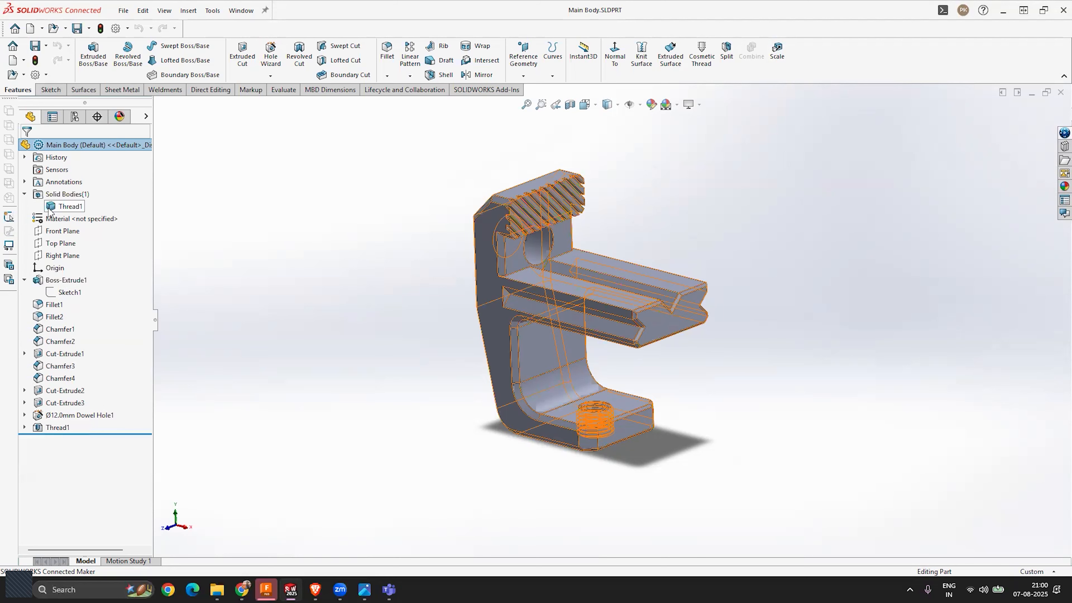
Step: Enlarge the main body's solid with a uniform Scale about its centroid
{"action": "left_click", "coordinate": [777, 51]}
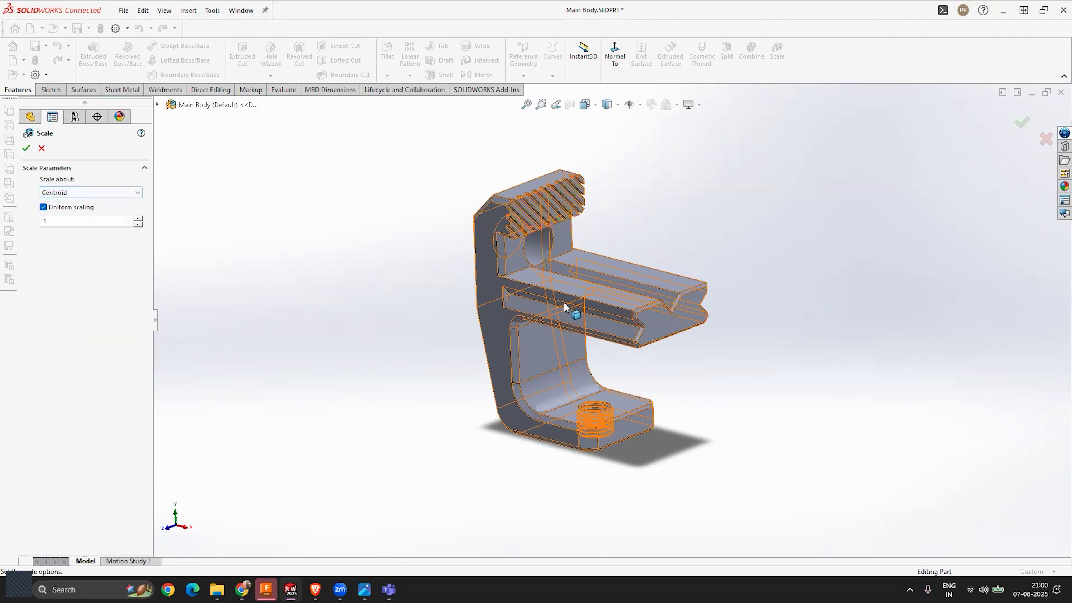
{"action": "left_click", "coordinate": [547, 326]}
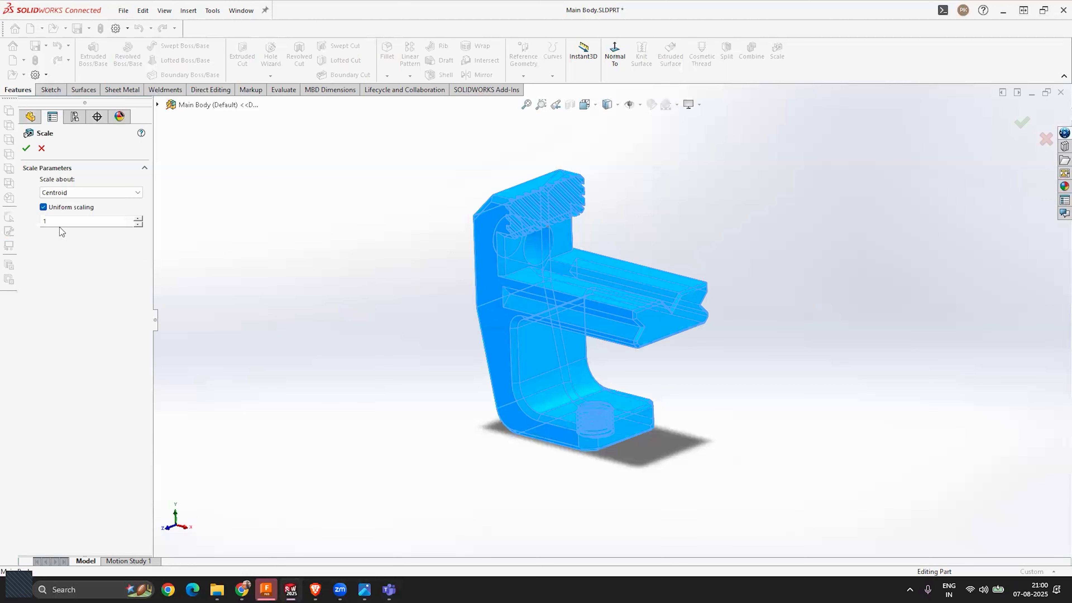
{"action": "left_click_drag", "start_coordinate": [50, 222], "coordinate": [28, 225]}
{"action": "type", "text": "1."}
{"action": "left_click", "coordinate": [24, 149]}
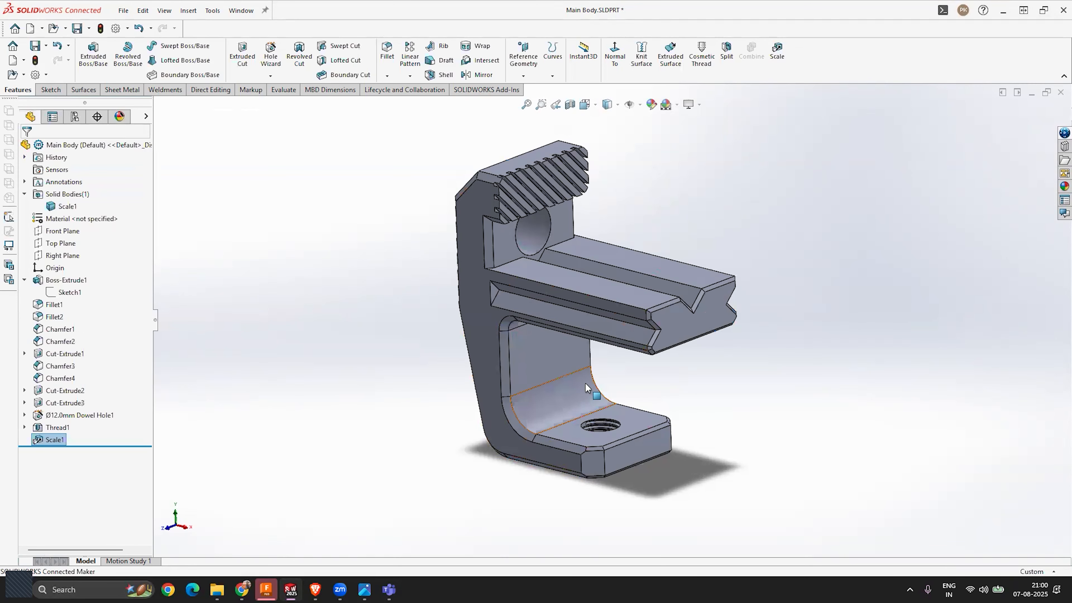
Step: Inspect the hole face, the sketch under Boss-Extrude1 and both sketches under the Ø12.0mm Dowel Hole1 feature
{"action": "left_click", "coordinate": [520, 249]}
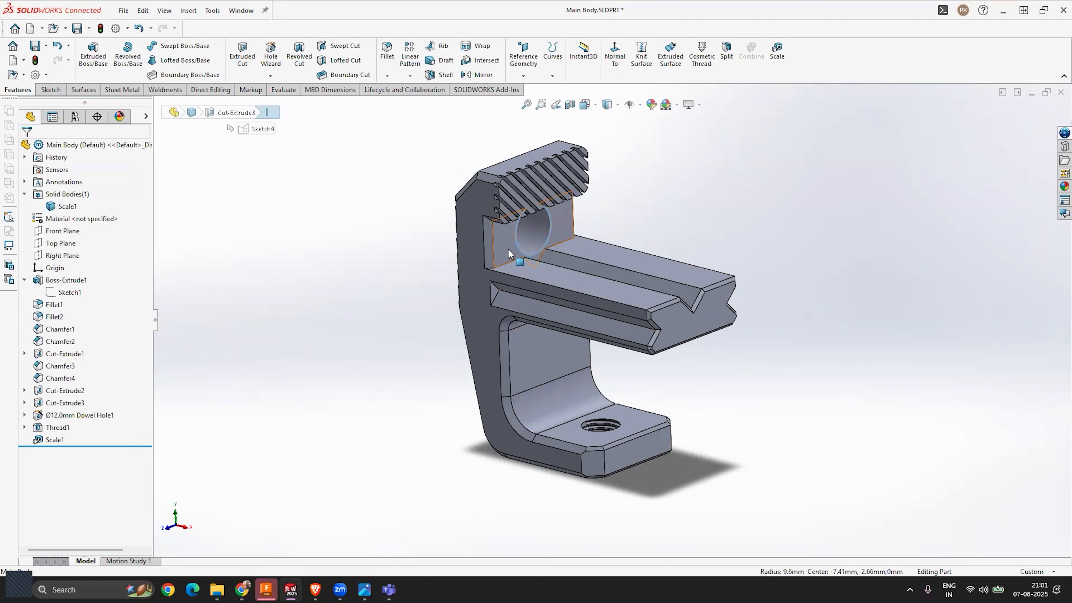
{"action": "left_click", "coordinate": [60, 294]}
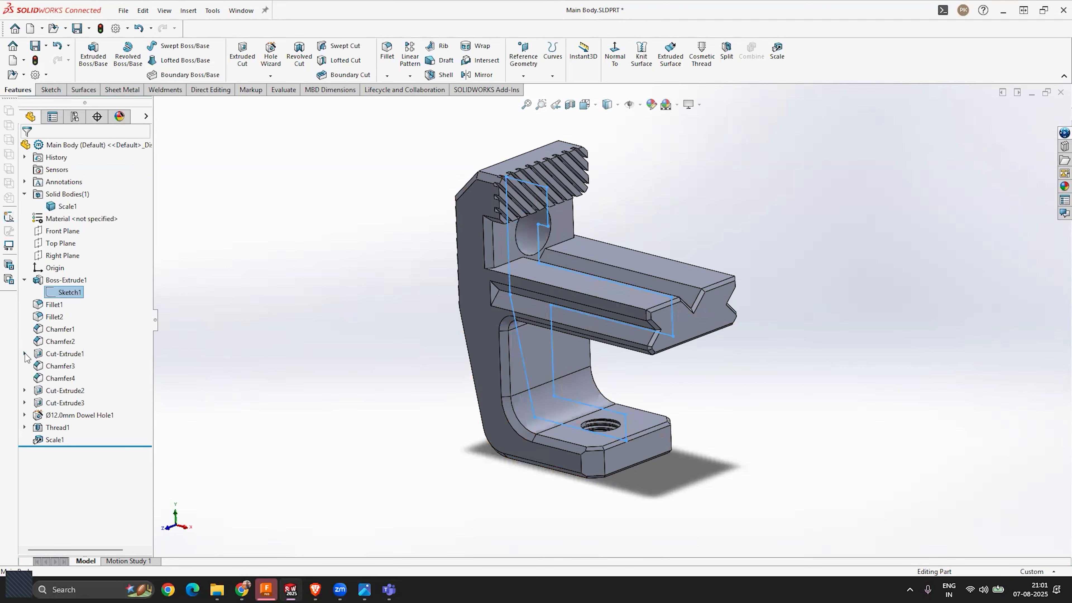
{"action": "left_click", "coordinate": [25, 415]}
{"action": "left_click", "coordinate": [71, 428]}
{"action": "left_click", "coordinate": [69, 440]}
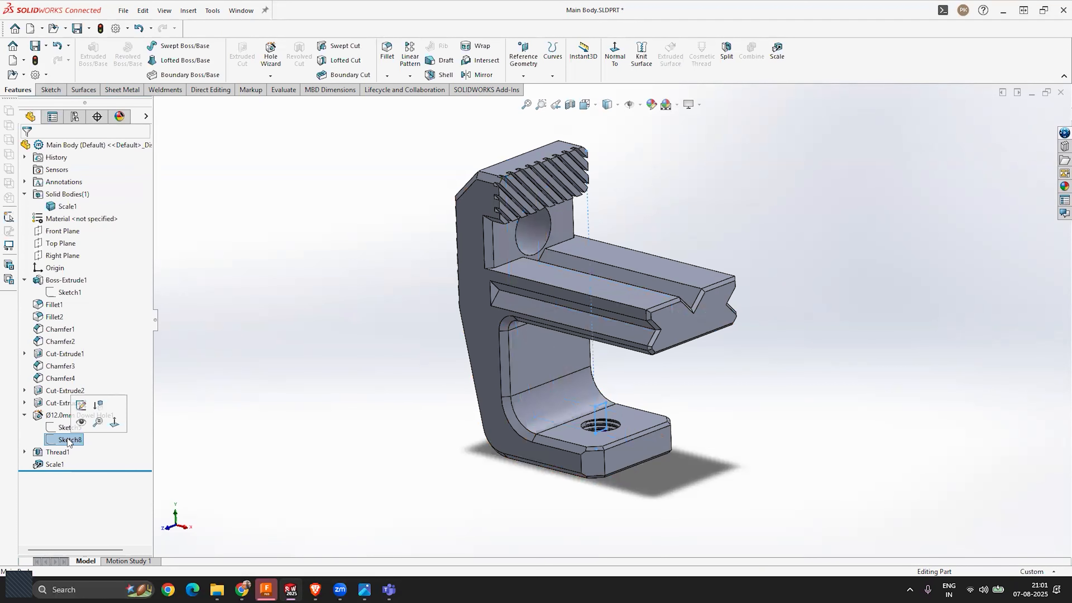
{"action": "left_click", "coordinate": [67, 427]}
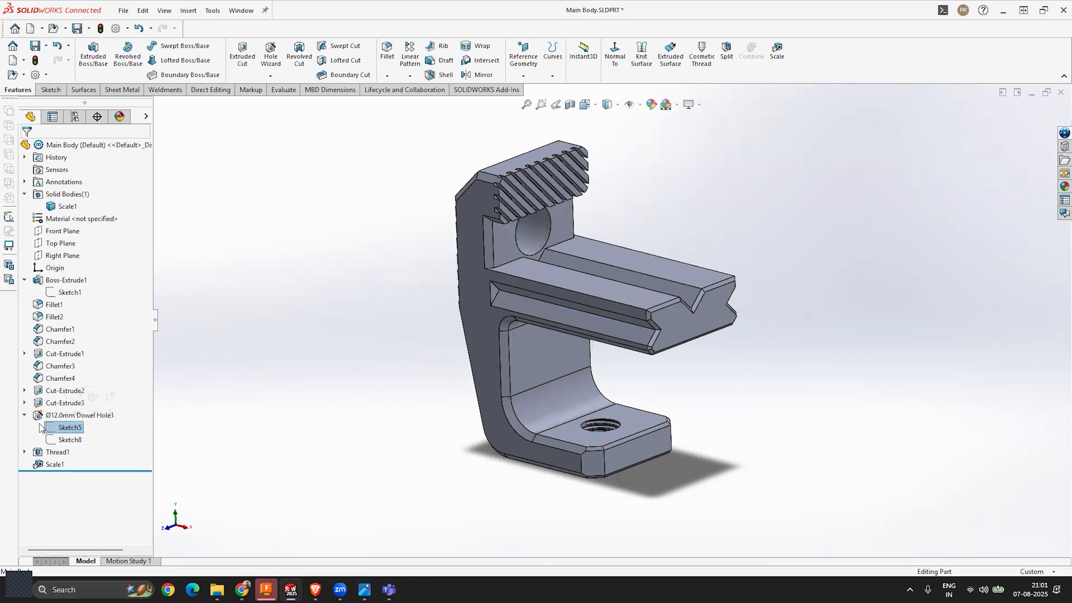
Step: Expand Cut-Extrude3 and open its Sketch4 to examine the hole circle's dimensions up close
{"action": "left_click", "coordinate": [25, 403]}
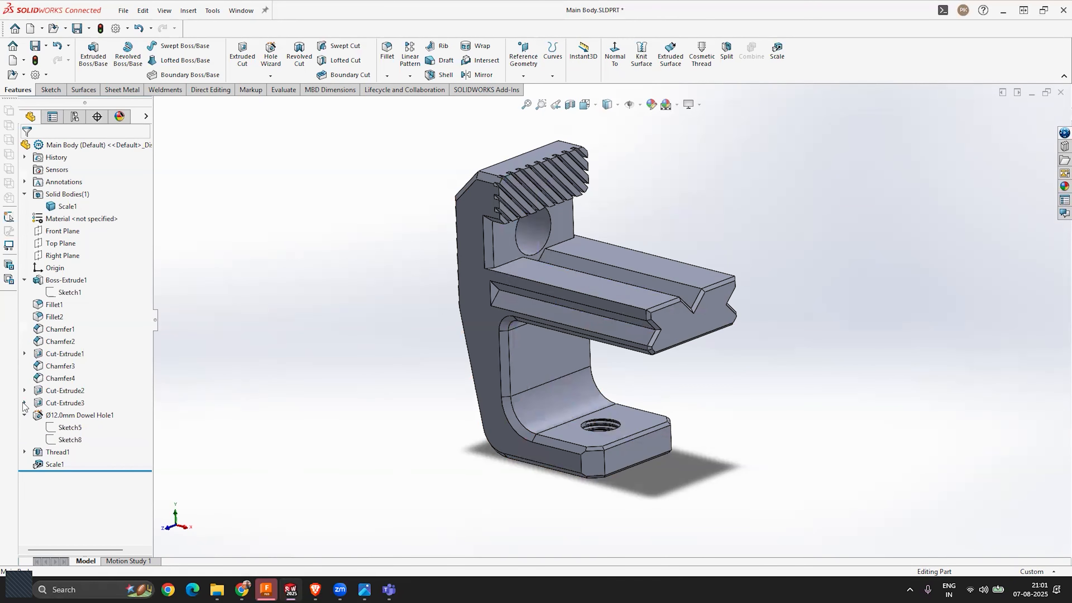
{"action": "left_click", "coordinate": [57, 416]}
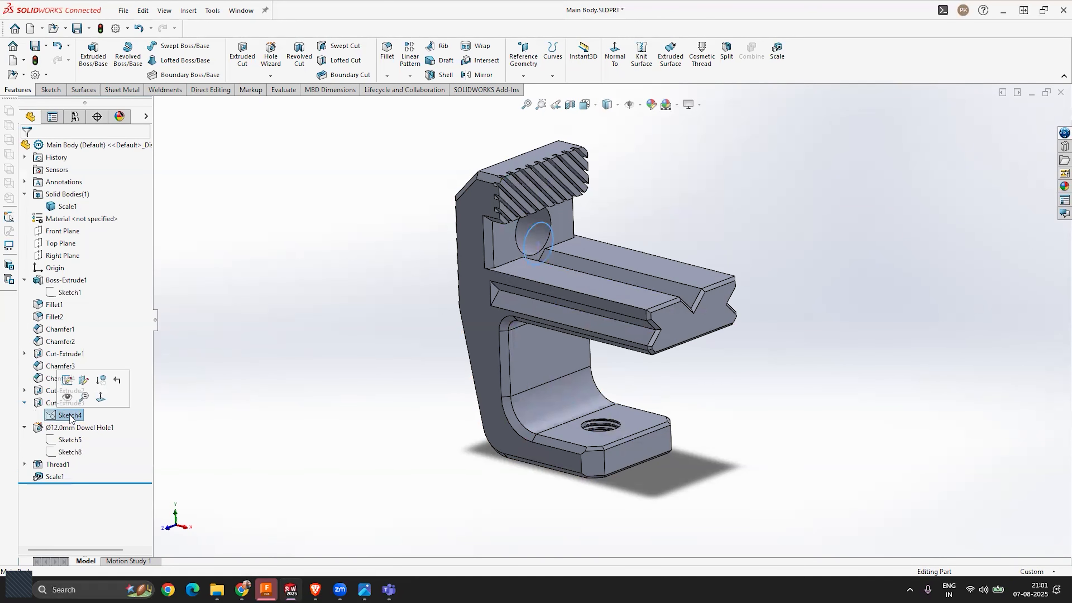
{"action": "left_click", "coordinate": [67, 380]}
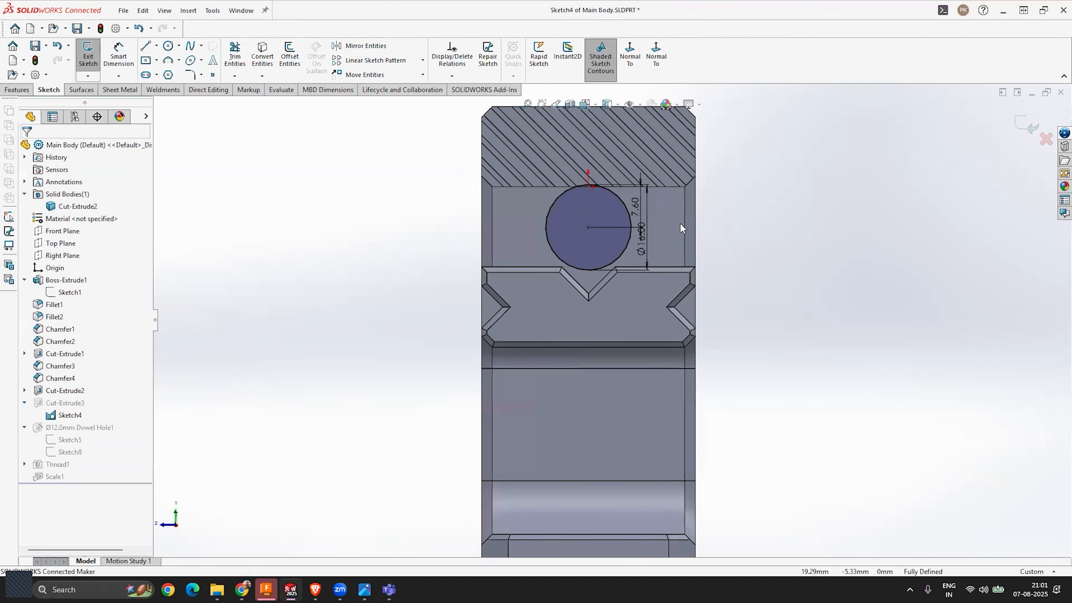
{"action": "scroll", "coordinate": [680, 228], "scroll_direction": "down", "scroll_amount": 4}
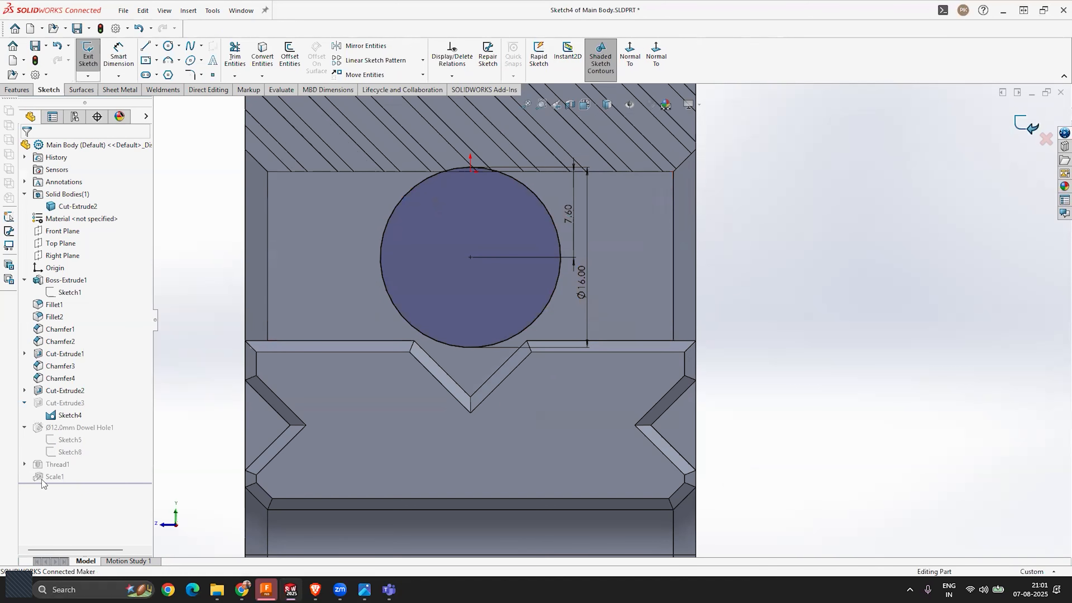
Step: Leave the sketch by rolling the feature tree back above Scale1 and examine the unscaled main body
{"action": "left_click_drag", "start_coordinate": [95, 481], "coordinate": [86, 469]}
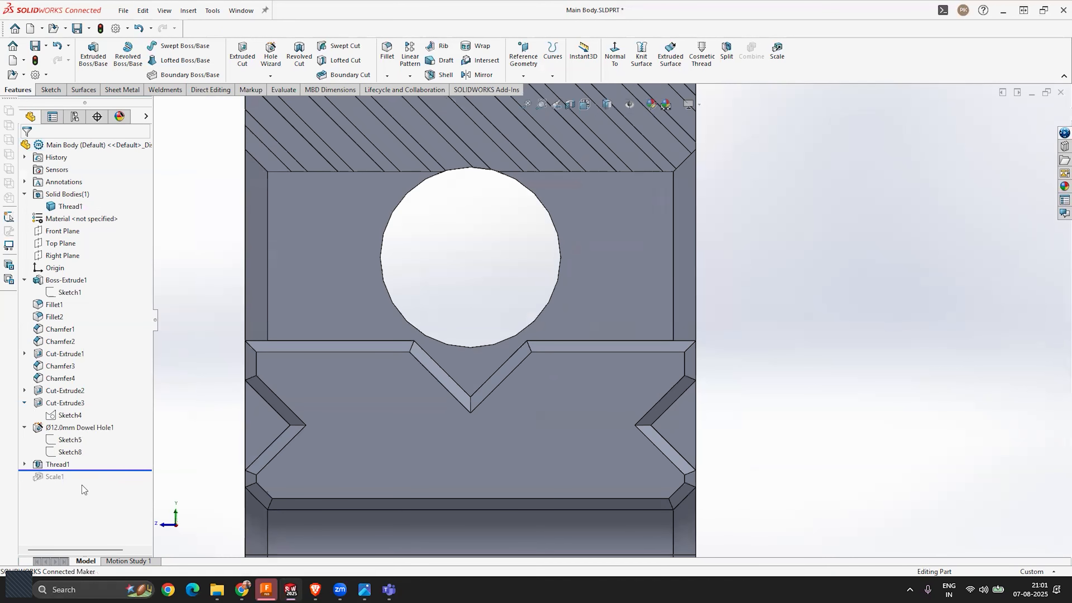
{"action": "scroll", "coordinate": [611, 329], "scroll_direction": "up", "scroll_amount": 10}
{"action": "middle_click_drag", "start_coordinate": [609, 328], "coordinate": [679, 376]}
{"action": "scroll", "coordinate": [580, 332], "scroll_direction": "down", "scroll_amount": 7}
{"action": "scroll", "coordinate": [579, 333], "scroll_direction": "up", "scroll_amount": 2}
{"action": "scroll", "coordinate": [581, 333], "scroll_direction": "up", "scroll_amount": 3}
{"action": "scroll", "coordinate": [605, 357], "scroll_direction": "down", "scroll_amount": 3}
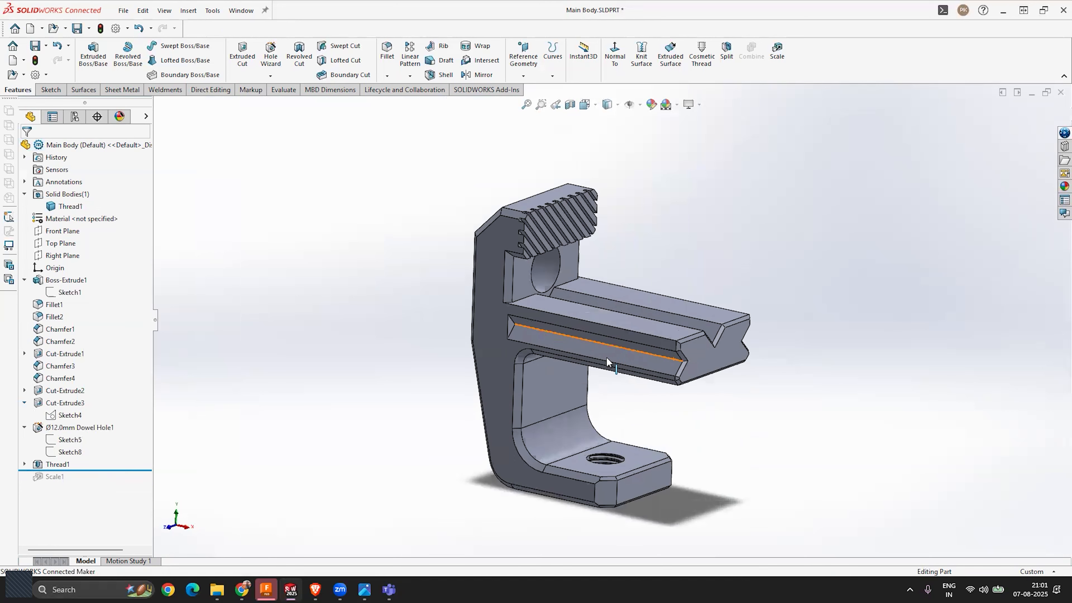
Step: Roll forward past Scale1, examine the scaled body from several angles, and repeat the rollback to compare both sizes
{"action": "left_click_drag", "start_coordinate": [111, 470], "coordinate": [112, 482]}
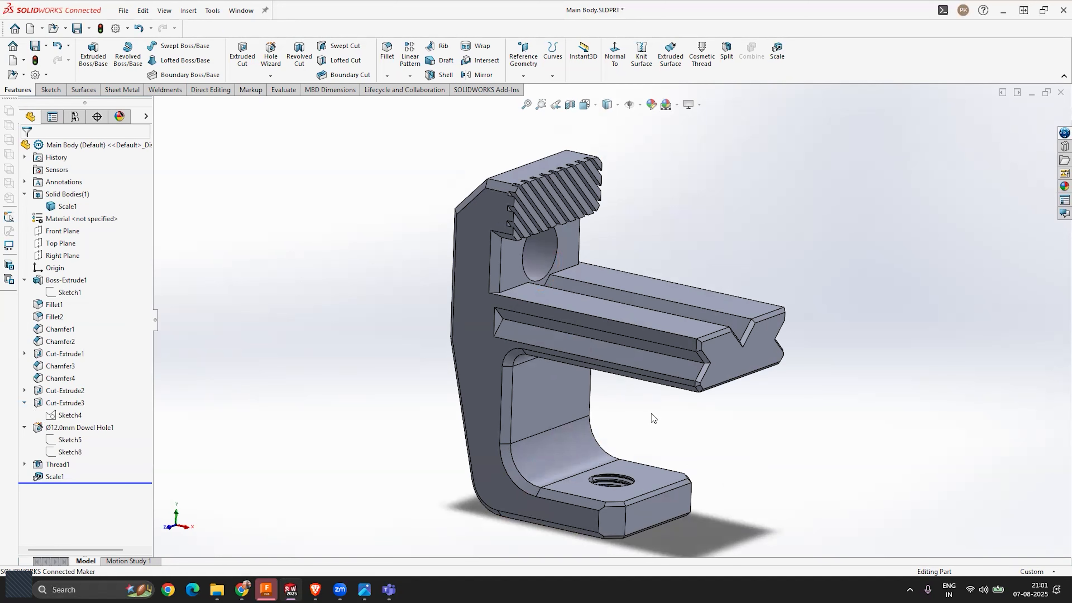
{"action": "scroll", "coordinate": [649, 368], "scroll_direction": "down", "scroll_amount": 2}
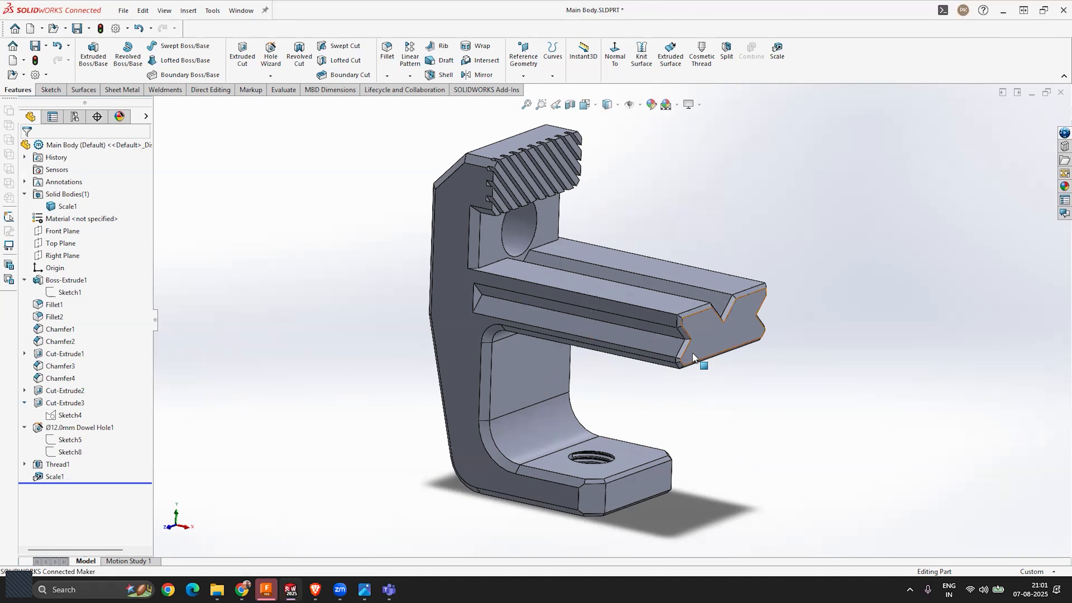
{"action": "scroll", "coordinate": [617, 319], "scroll_direction": "up", "scroll_amount": 2}
{"action": "middle_click_drag", "start_coordinate": [618, 319], "coordinate": [555, 290]}
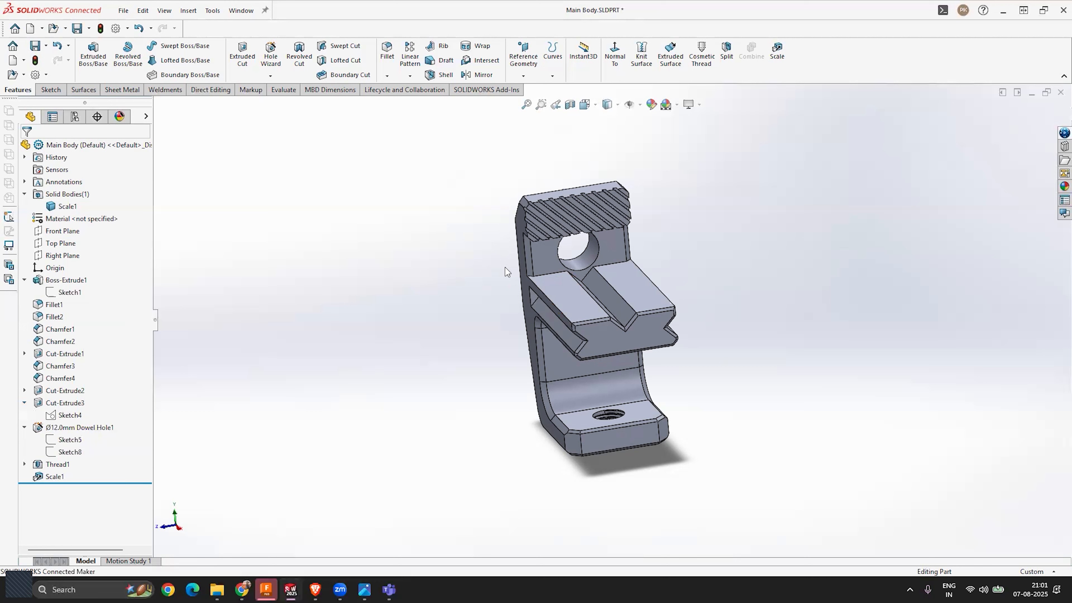
{"action": "middle_click_drag", "start_coordinate": [585, 318], "coordinate": [756, 293]}
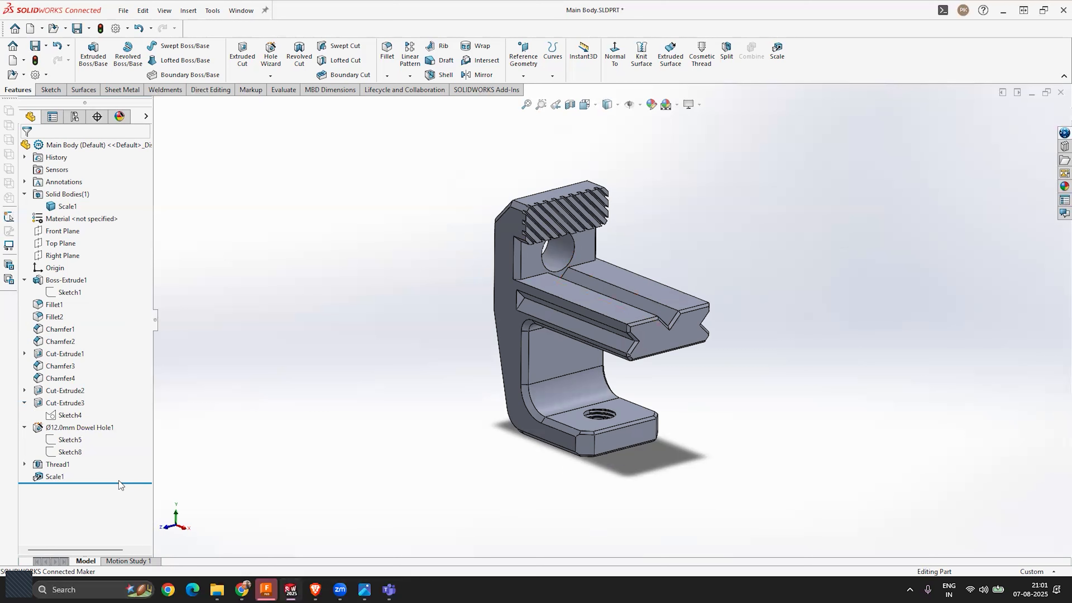
{"action": "left_click_drag", "start_coordinate": [121, 483], "coordinate": [117, 470]}
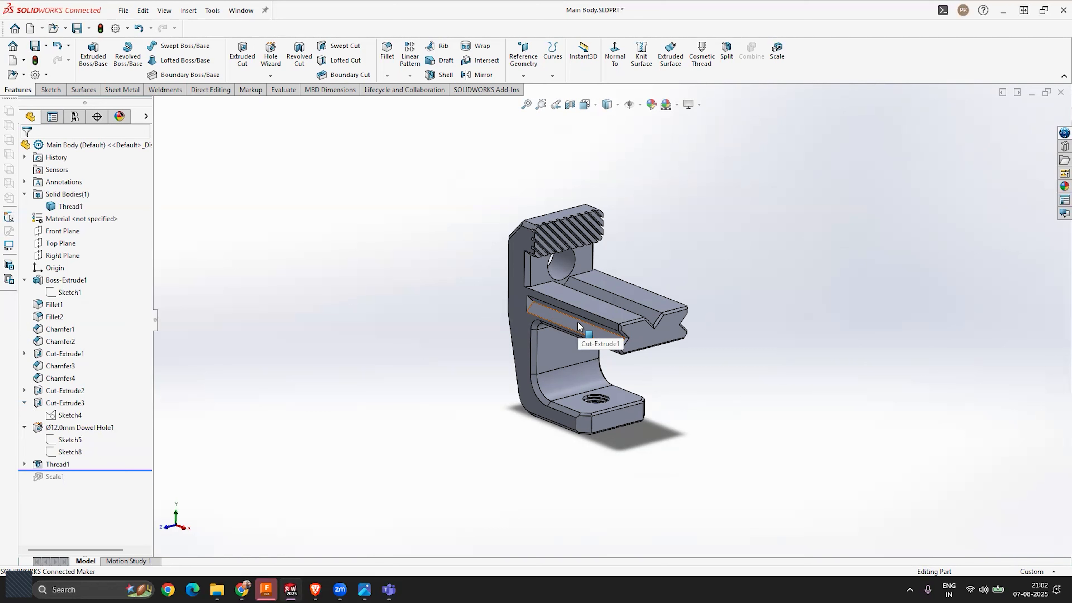
{"action": "left_click_drag", "start_coordinate": [102, 471], "coordinate": [96, 485]}
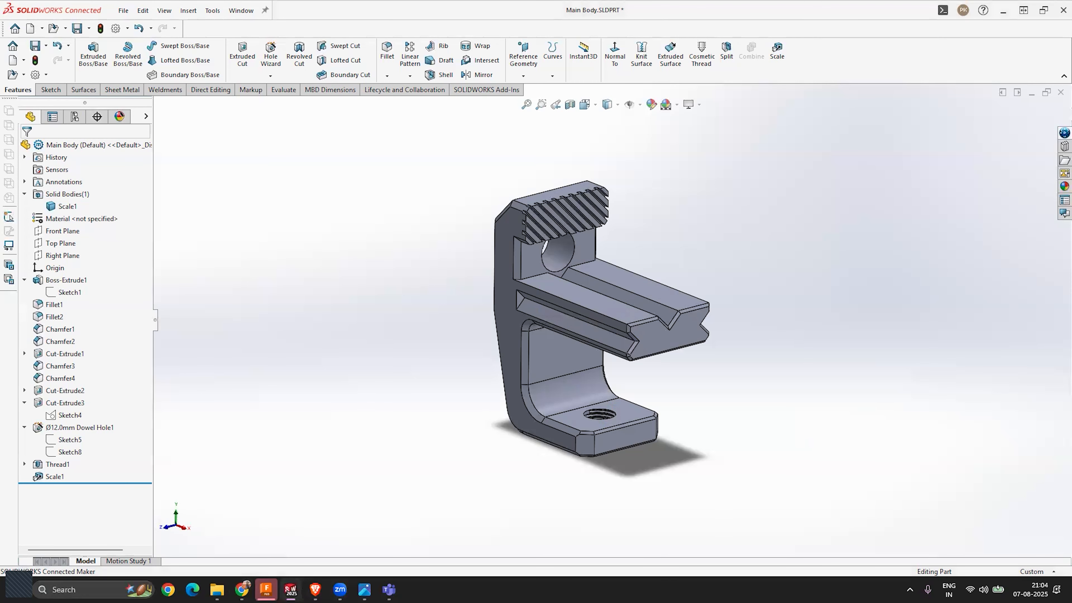
Step: Switch to the Assem3 assembly window and hide the Main Body component
{"action": "mouse_move", "coordinate": [291, 590]}
{"action": "left_click", "coordinate": [353, 545]}
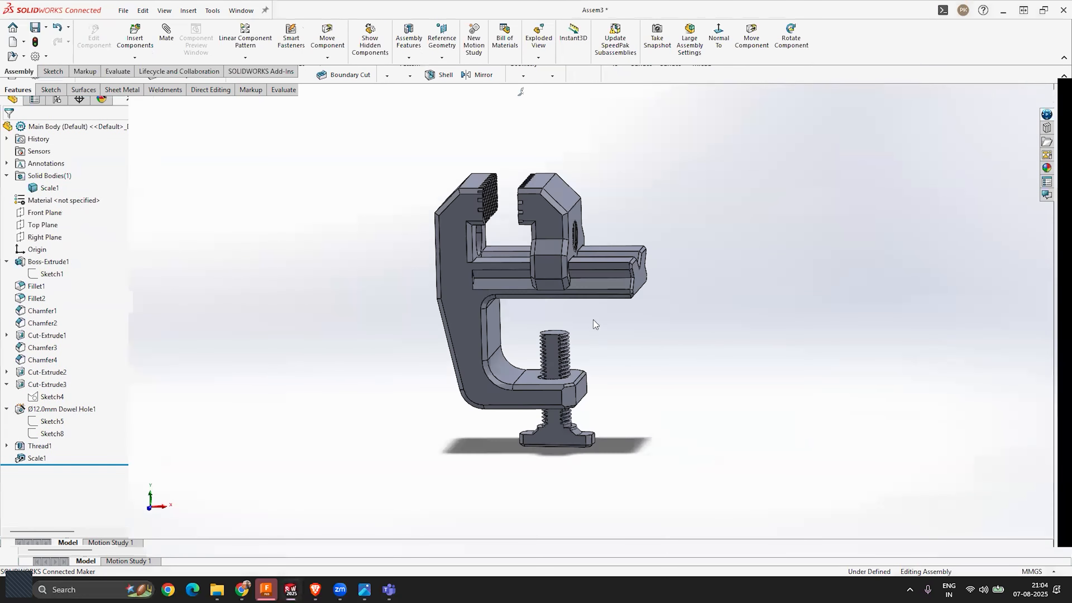
{"action": "scroll", "coordinate": [593, 321], "scroll_direction": "up", "scroll_amount": 2}
{"action": "scroll", "coordinate": [593, 320], "scroll_direction": "down", "scroll_amount": 3}
{"action": "middle_click_drag", "start_coordinate": [593, 322], "coordinate": [538, 352]}
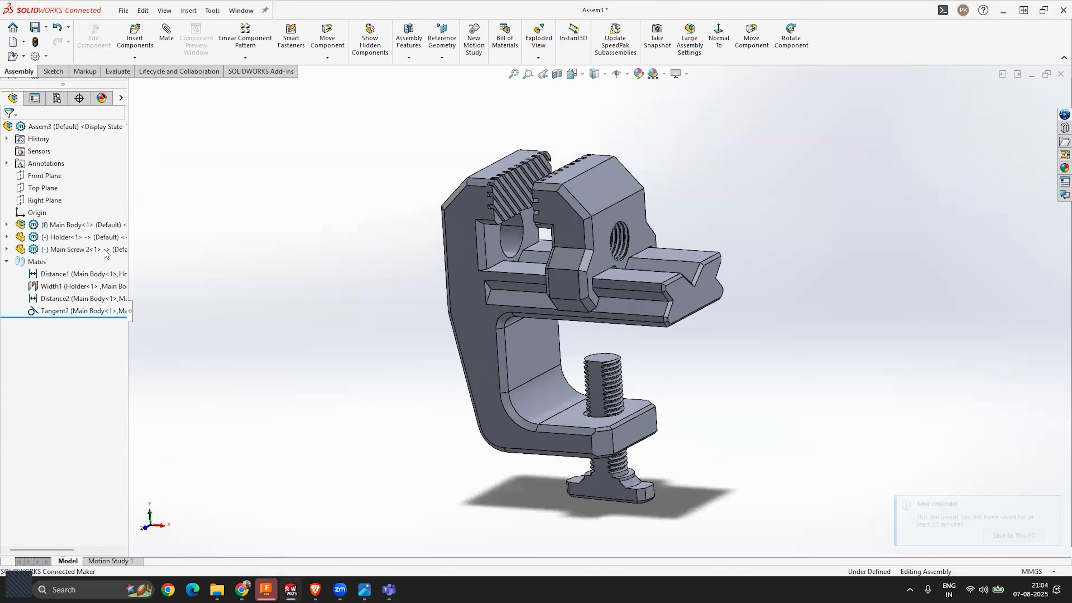
{"action": "left_click", "coordinate": [66, 226]}
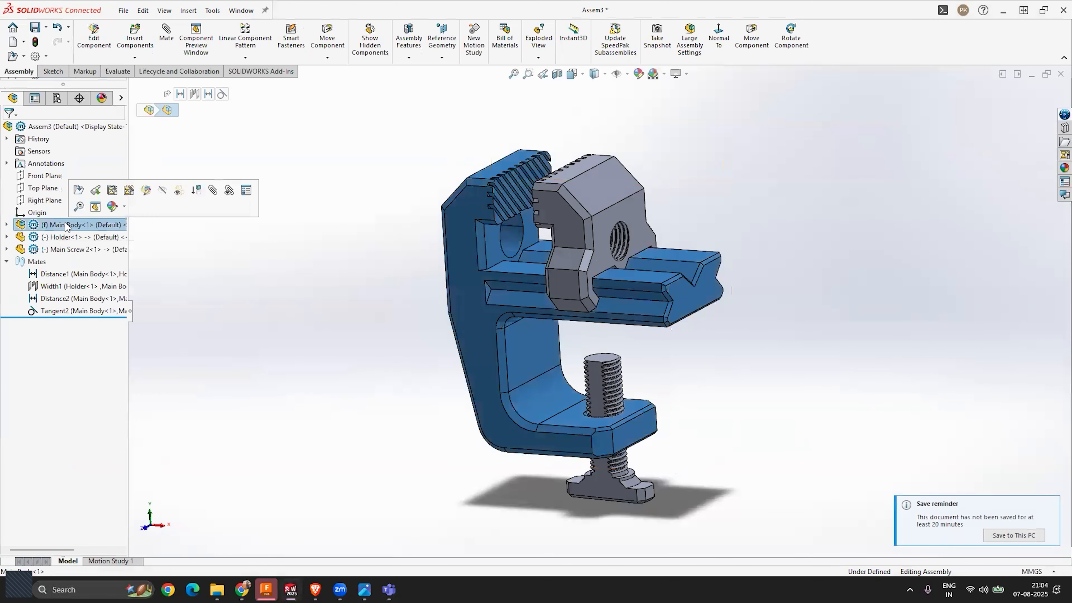
{"action": "left_click", "coordinate": [165, 198]}
Step: Delete all four assembly mates, Distance1, Width1, Distance2 and Tangent2
{"action": "left_click", "coordinate": [101, 313]}
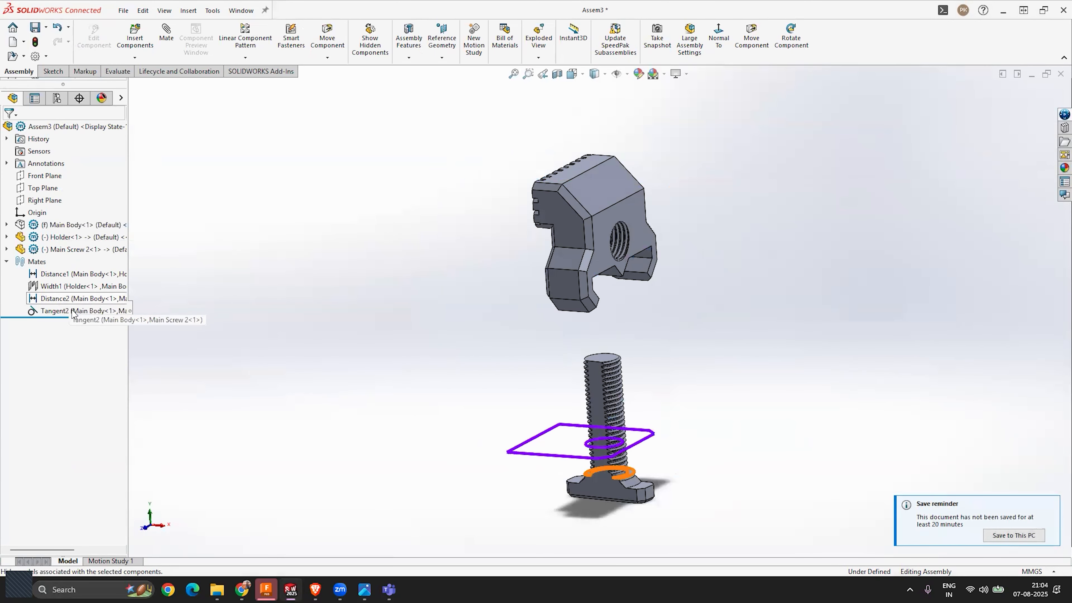
{"action": "left_click", "coordinate": [70, 274], "text": "shift"}
{"action": "key", "text": "Delete"}
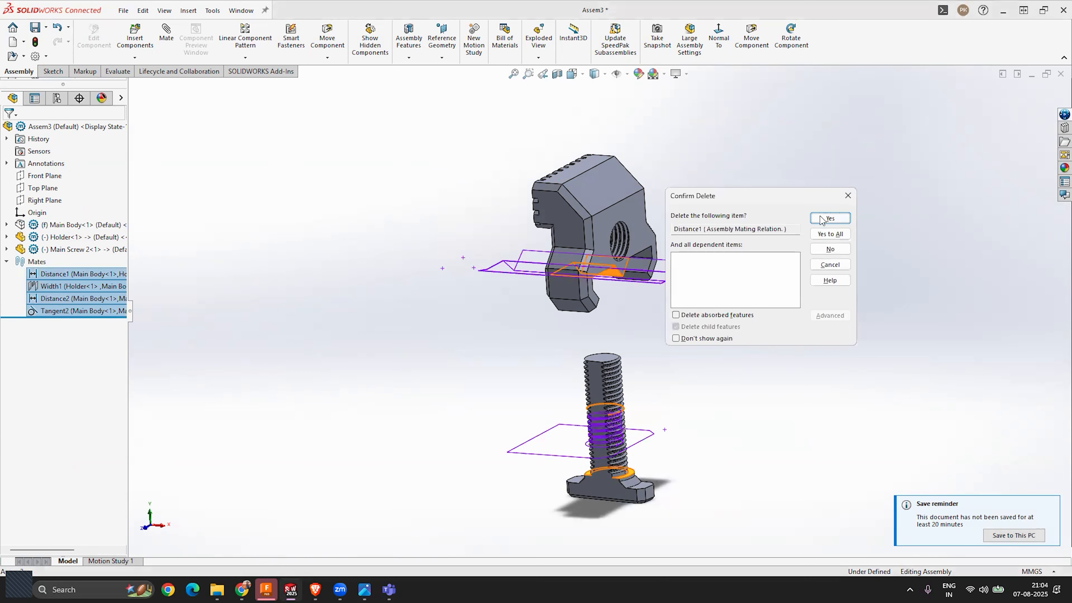
{"action": "left_click", "coordinate": [829, 234]}
Step: Examine the screw and the Holder's threaded hole, and look at the profile under the Holder's Thread1 feature
{"action": "mouse_move", "coordinate": [642, 335]}
{"action": "middle_mouse_down"}
{"action": "mouse_move", "coordinate": [631, 333]}
{"action": "mouse_move", "coordinate": [641, 334]}
{"action": "middle_mouse_up"}
{"action": "left_click", "coordinate": [597, 408]}
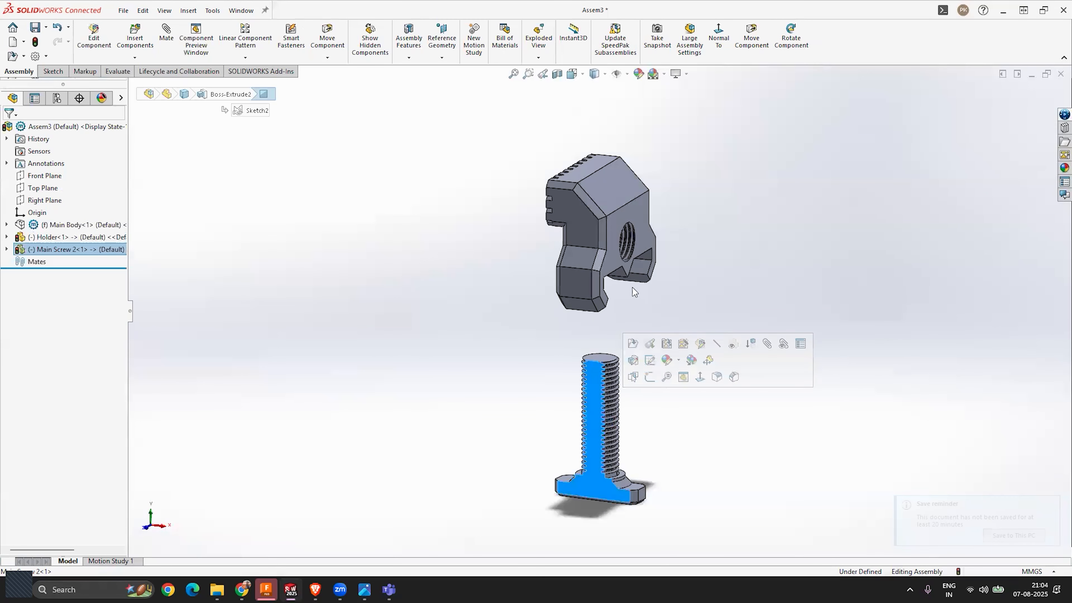
{"action": "scroll", "coordinate": [625, 244], "scroll_direction": "down", "scroll_amount": 2}
{"action": "scroll", "coordinate": [624, 249], "scroll_direction": "up", "scroll_amount": 3}
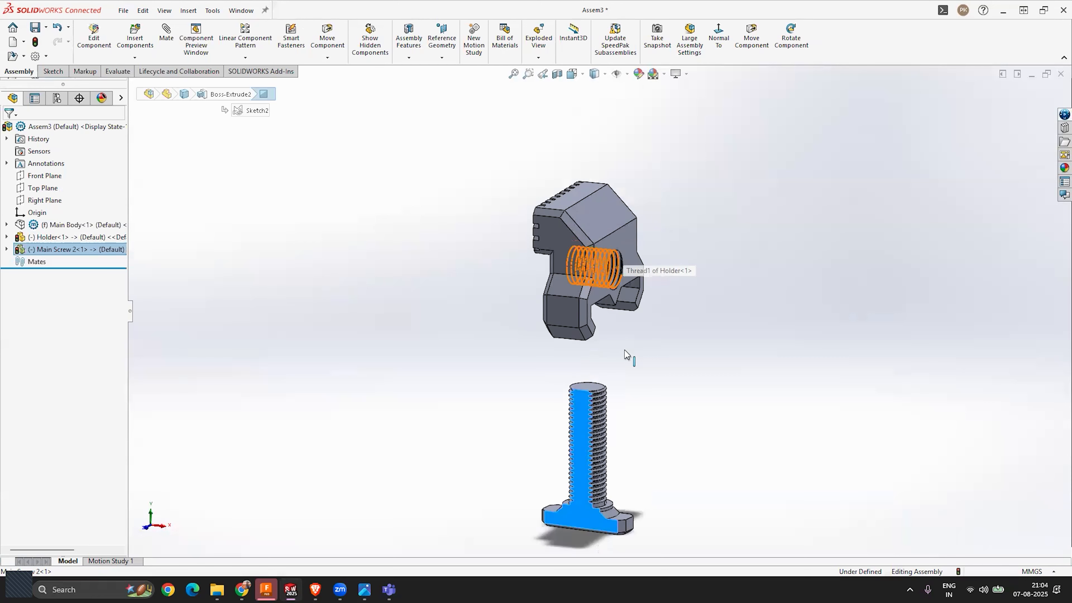
{"action": "left_click", "coordinate": [666, 231]}
{"action": "scroll", "coordinate": [609, 284], "scroll_direction": "down", "scroll_amount": 3}
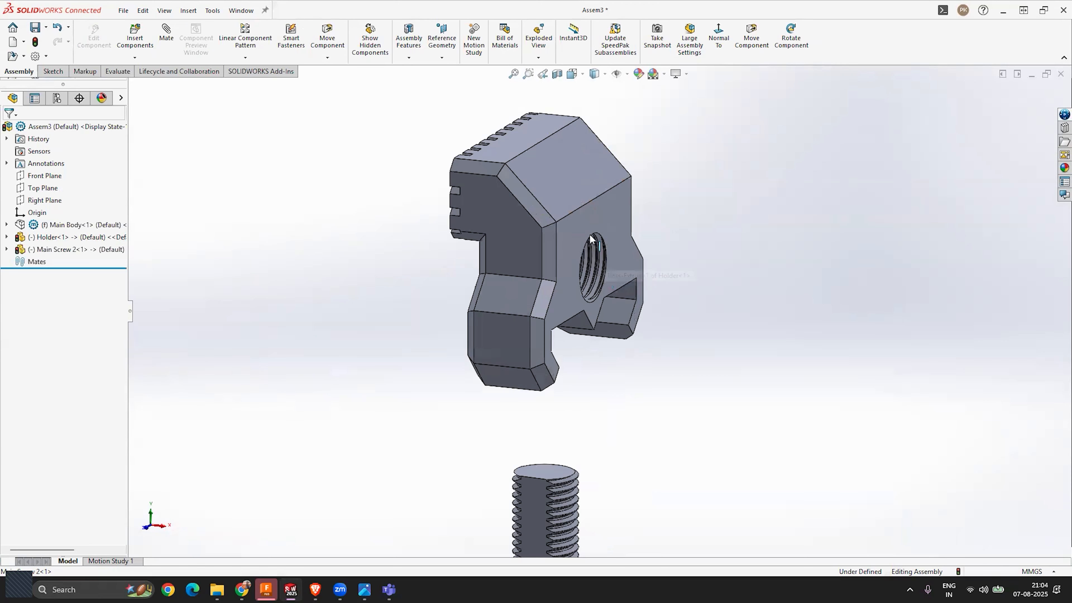
{"action": "left_click", "coordinate": [7, 237]}
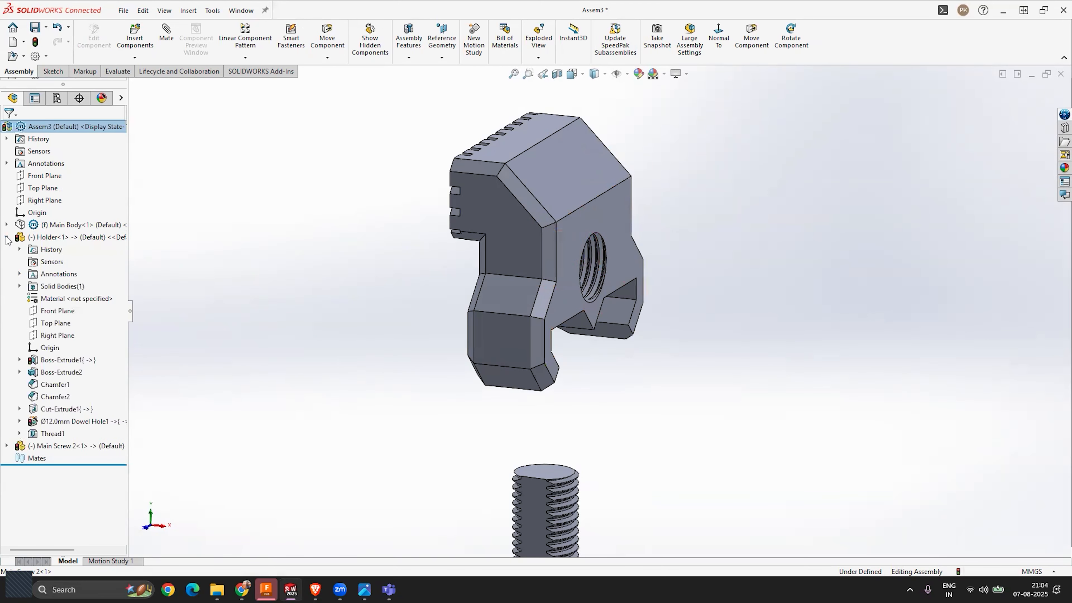
{"action": "left_click", "coordinate": [19, 434]}
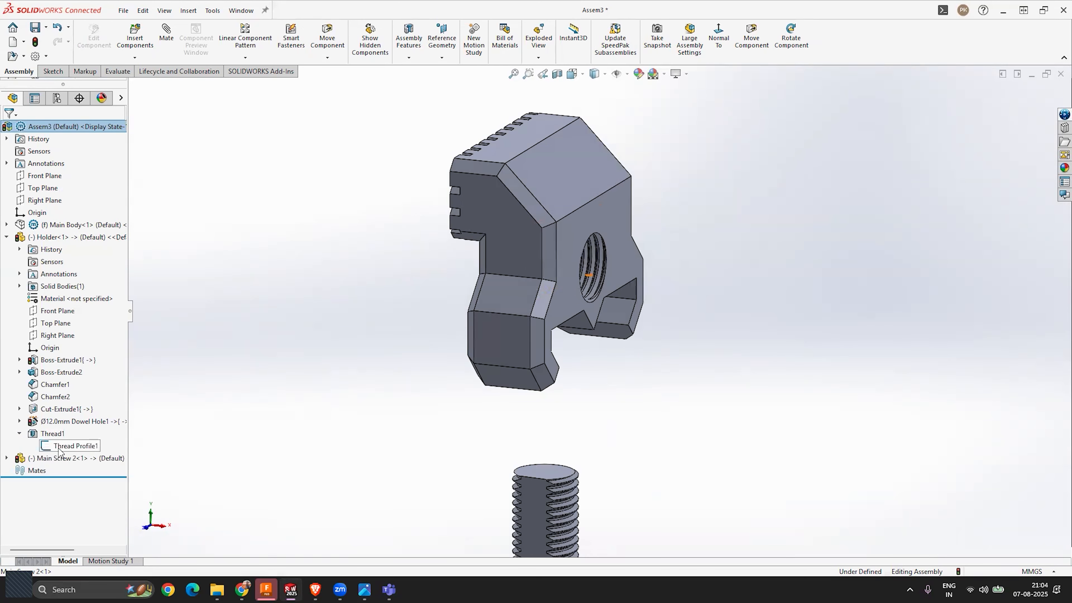
{"action": "left_click", "coordinate": [19, 433]}
Step: Expand the Holder's Ø12.0mm Dowel Hole1 feature, select its Sketch4 and examine the hole from the front
{"action": "left_click", "coordinate": [19, 421]}
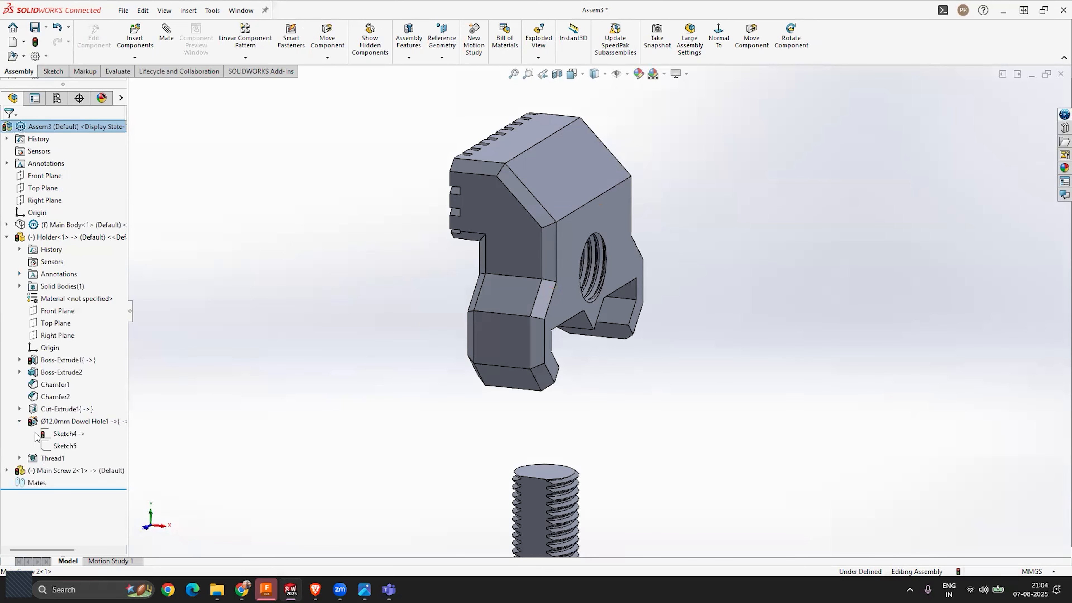
{"action": "left_click", "coordinate": [66, 435]}
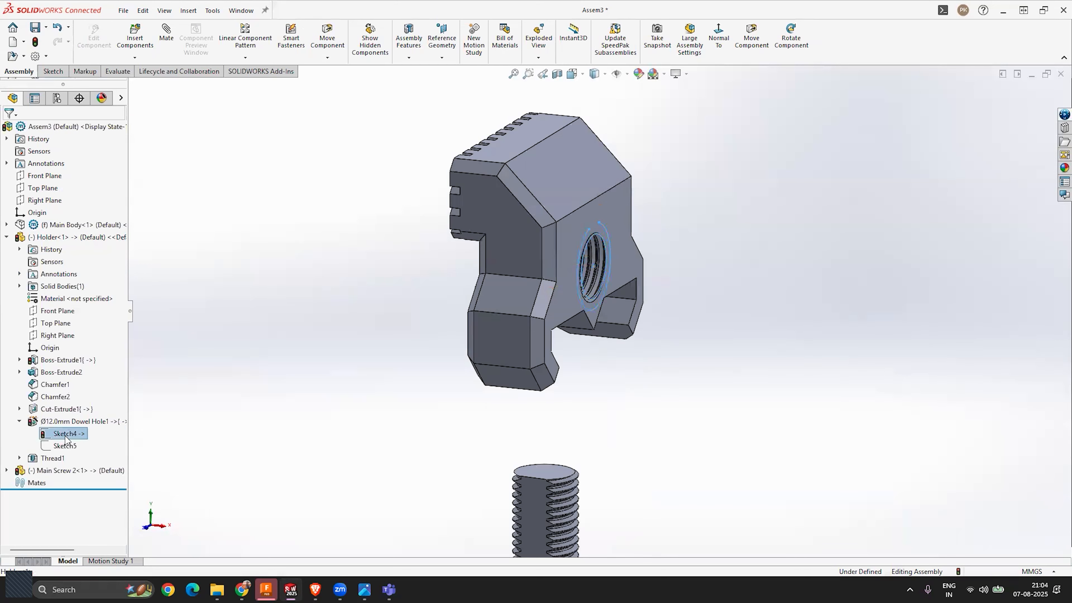
{"action": "right_click", "coordinate": [65, 436]}
{"action": "left_click", "coordinate": [79, 408]}
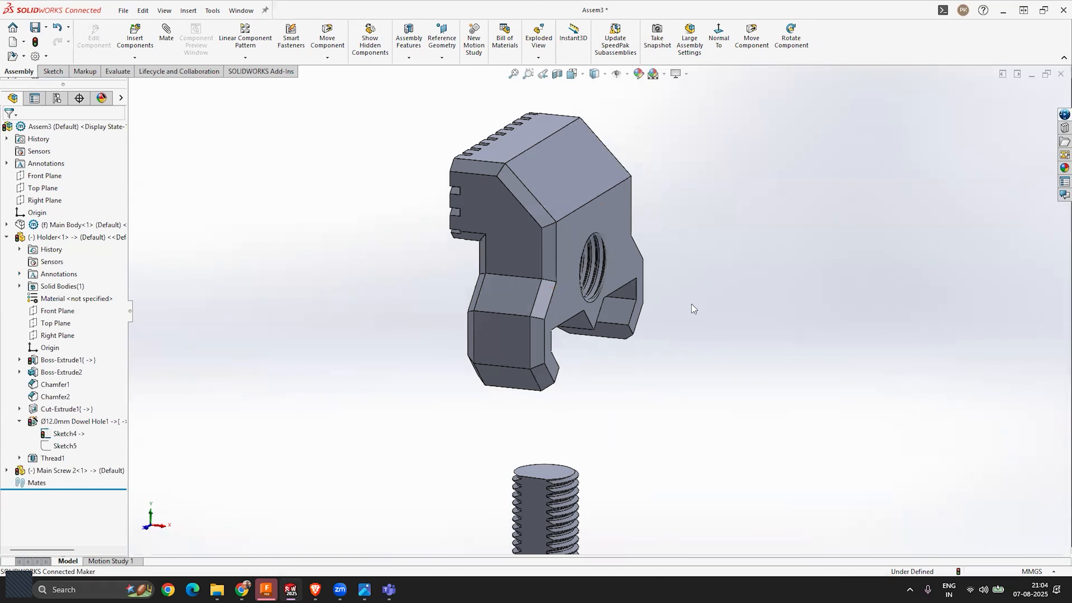
{"action": "middle_click_drag", "start_coordinate": [667, 284], "coordinate": [511, 284]}
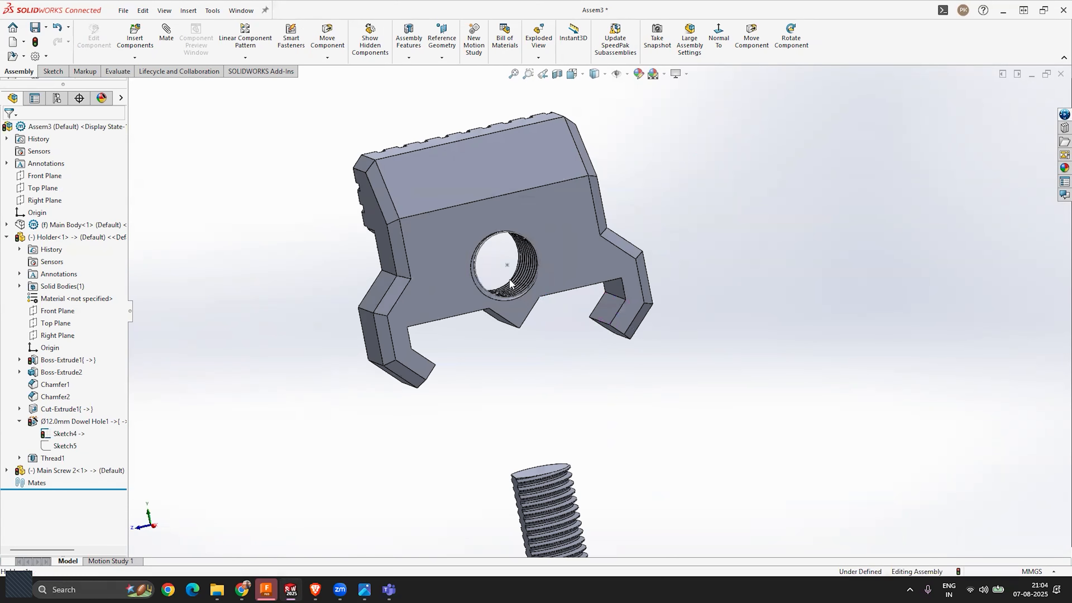
{"action": "scroll", "coordinate": [511, 284], "scroll_direction": "down", "scroll_amount": 3}
{"action": "scroll", "coordinate": [553, 270], "scroll_direction": "up", "scroll_amount": 6}
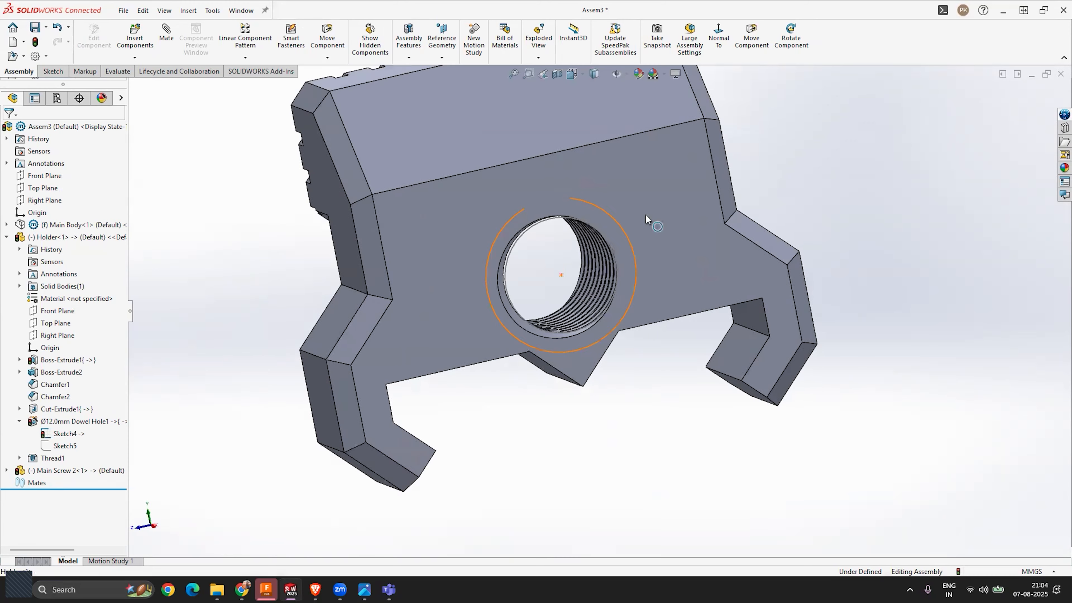
Step: Move Main Screw 2 away from beneath the Holder to a free spot beside it
{"action": "scroll", "coordinate": [608, 450], "scroll_direction": "down", "scroll_amount": 2}
{"action": "left_click_drag", "start_coordinate": [611, 479], "coordinate": [810, 343]}
{"action": "scroll", "coordinate": [794, 297], "scroll_direction": "down", "scroll_amount": 3}
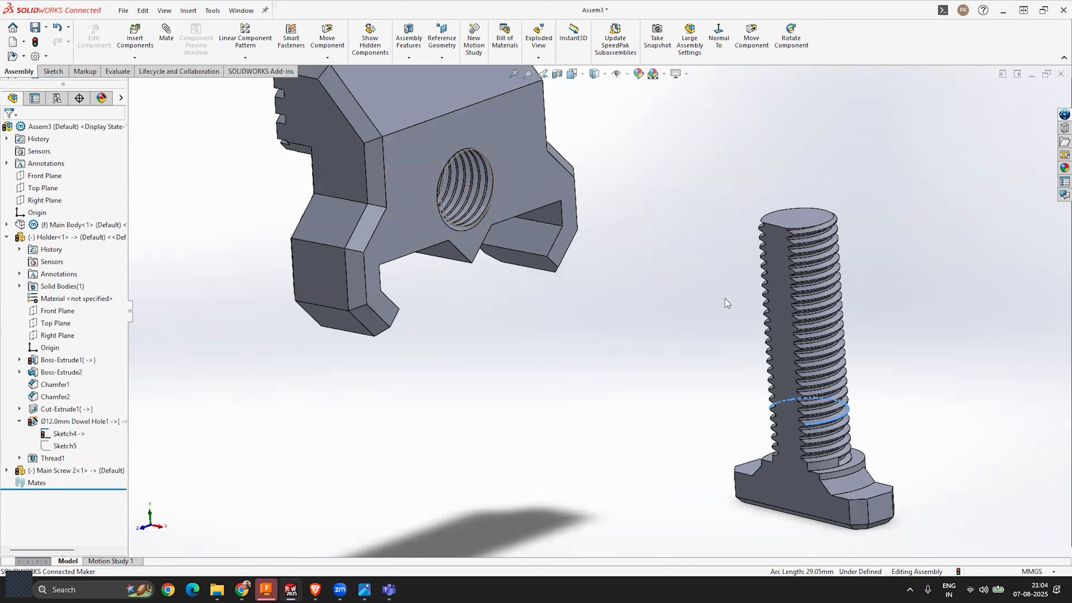
{"action": "scroll", "coordinate": [599, 306], "scroll_direction": "up", "scroll_amount": 2}
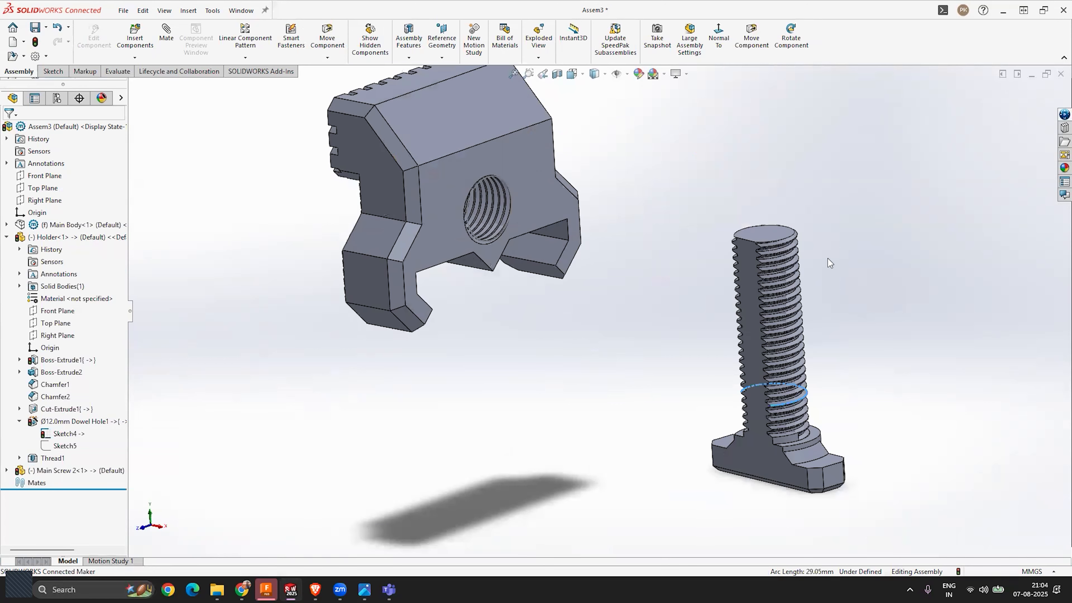
Step: Add a coincident mate between the threaded end face of Main Screw 2 and the Holder's face around the threaded hole
{"action": "left_click", "coordinate": [166, 42]}
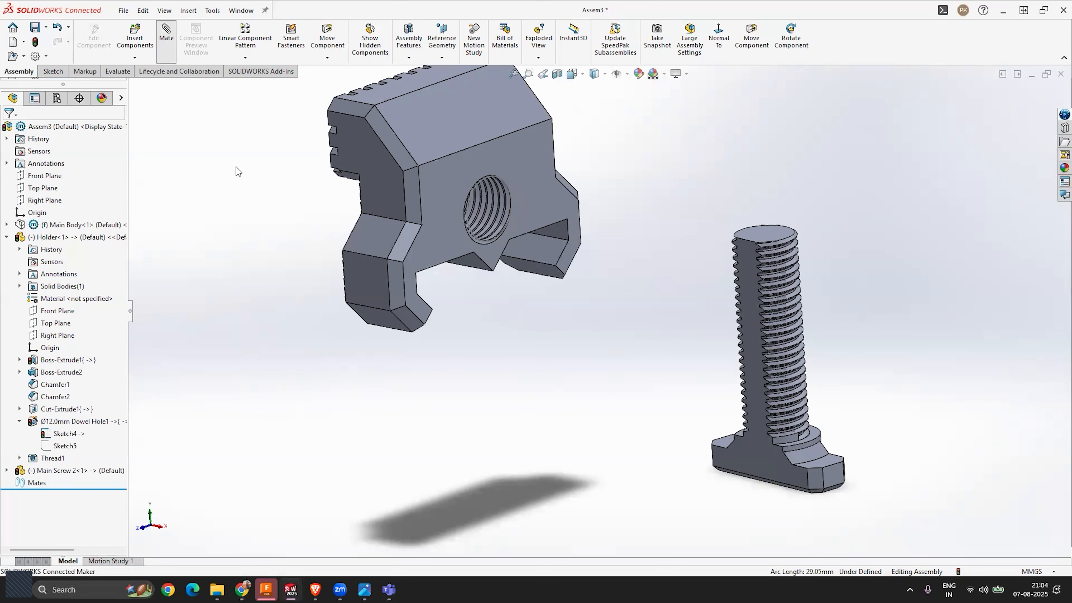
{"action": "left_click", "coordinate": [767, 239]}
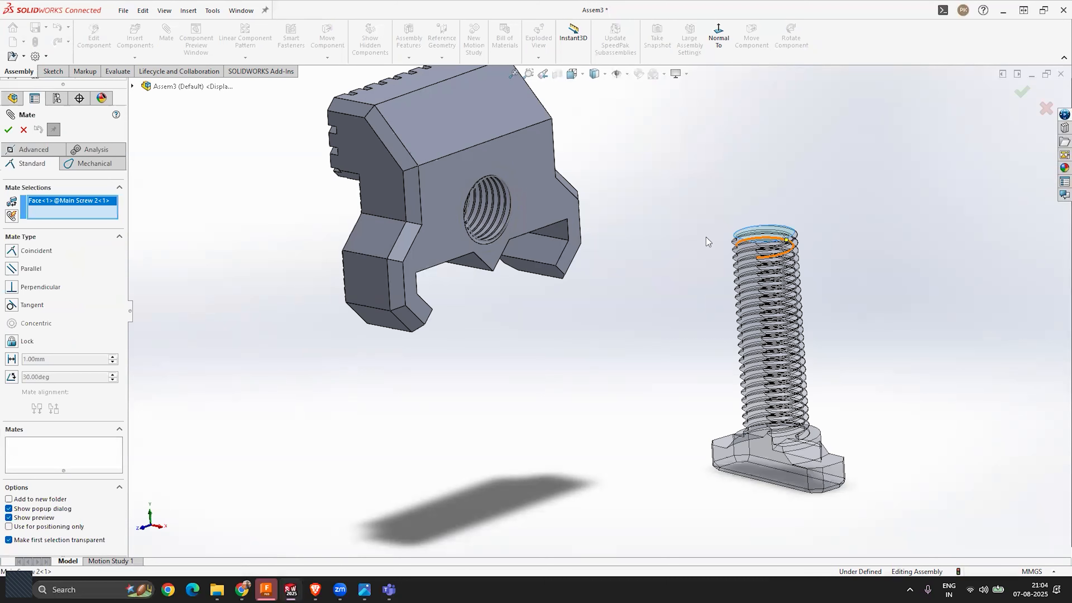
{"action": "left_click", "coordinate": [524, 186]}
{"action": "middle_click_drag", "start_coordinate": [531, 240], "coordinate": [583, 264]}
{"action": "middle_click_drag", "start_coordinate": [530, 262], "coordinate": [525, 206]}
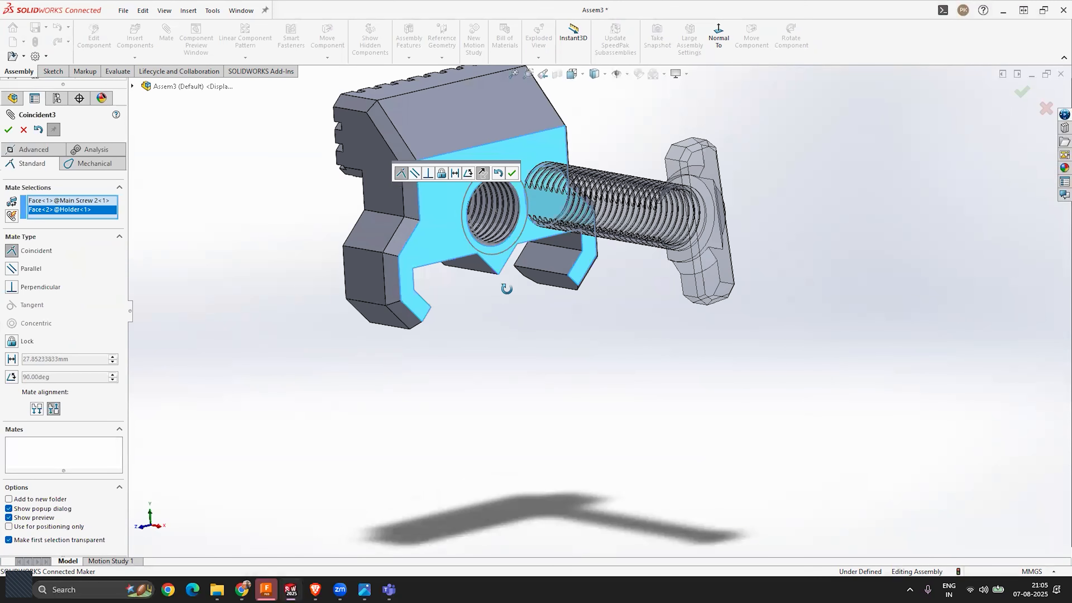
{"action": "scroll", "coordinate": [525, 206], "scroll_direction": "down", "scroll_amount": 3}
{"action": "left_click", "coordinate": [8, 129]}
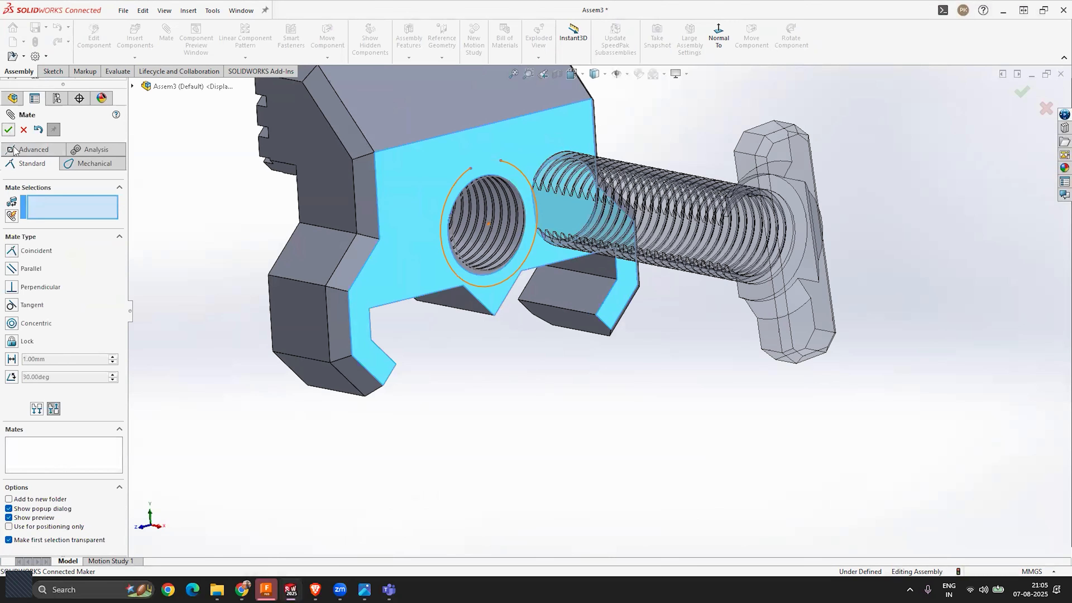
{"action": "scroll", "coordinate": [489, 189], "scroll_direction": "down", "scroll_amount": 3}
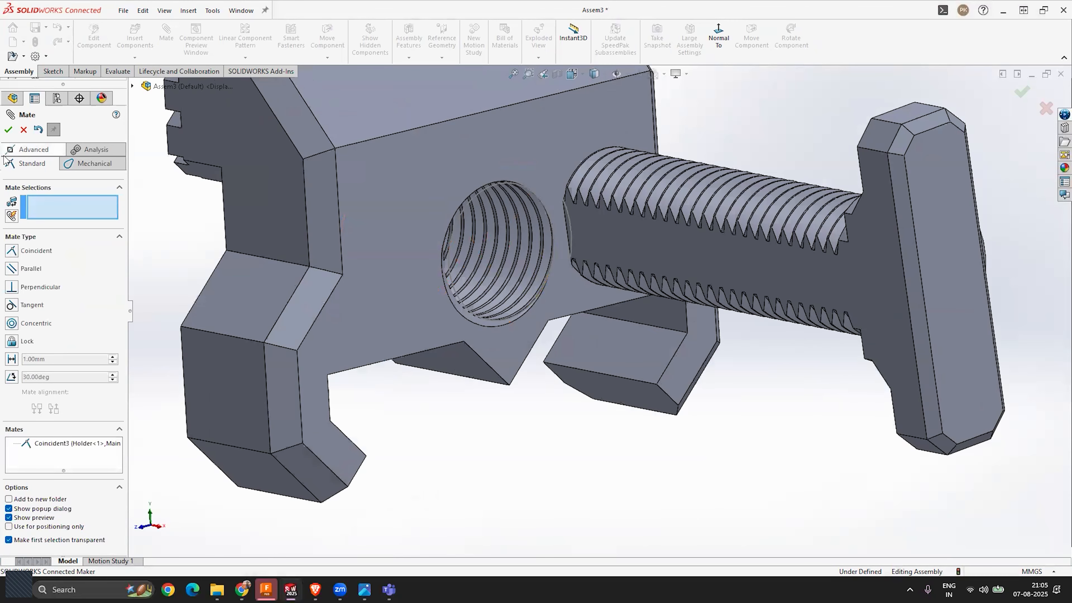
{"action": "scroll", "coordinate": [709, 215], "scroll_direction": "down", "scroll_amount": 2}
{"action": "scroll", "coordinate": [546, 191], "scroll_direction": "down", "scroll_amount": 5}
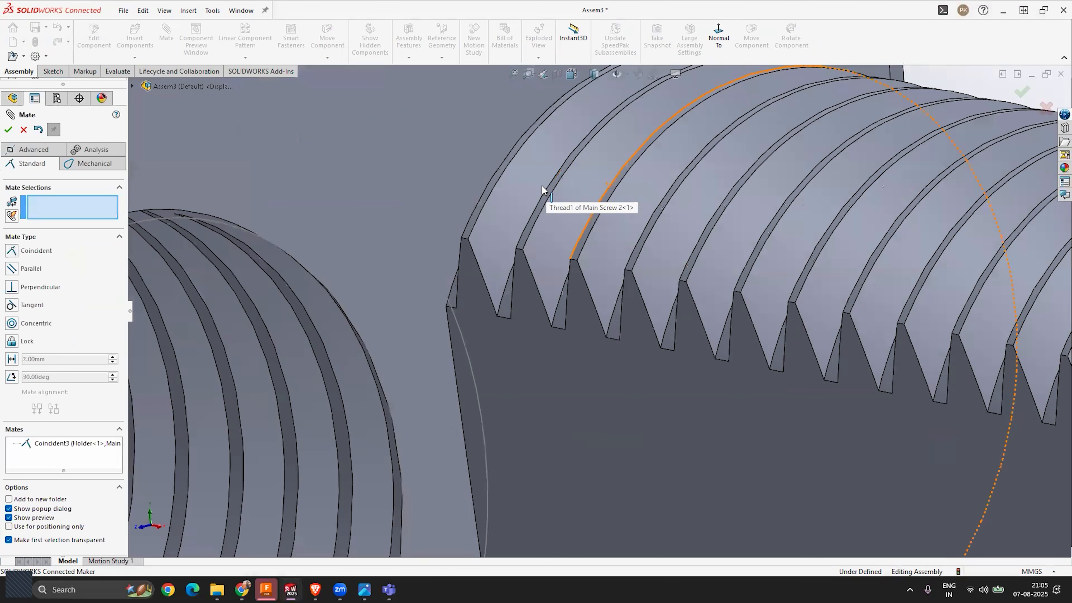
{"action": "left_click", "coordinate": [545, 240]}
{"action": "scroll", "coordinate": [548, 239], "scroll_direction": "up", "scroll_amount": 10}
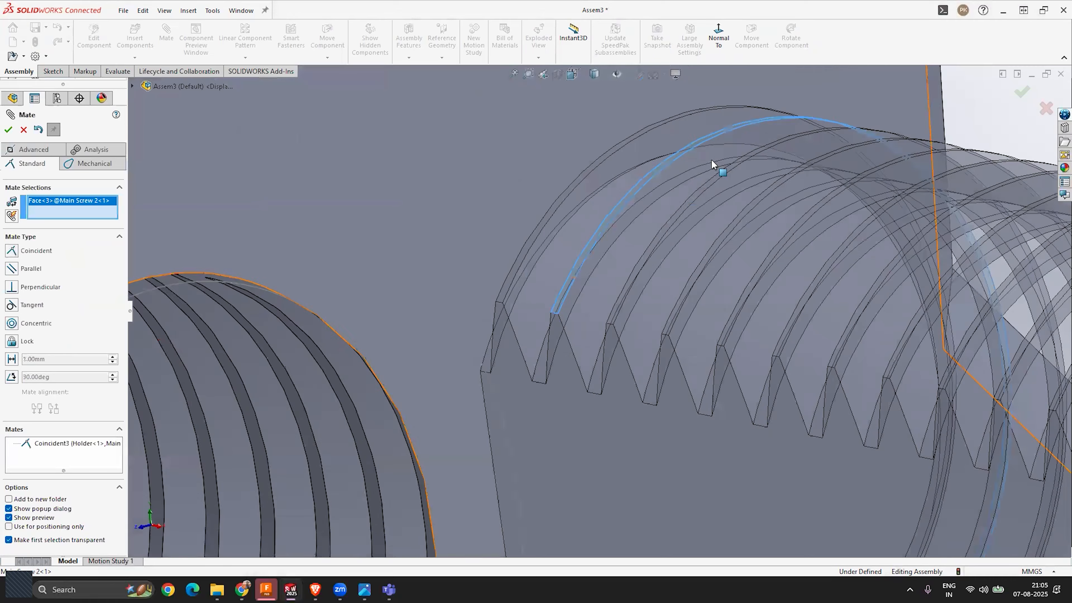
{"action": "scroll", "coordinate": [477, 415], "scroll_direction": "down", "scroll_amount": 1}
{"action": "middle_click_drag", "start_coordinate": [478, 415], "coordinate": [567, 388]}
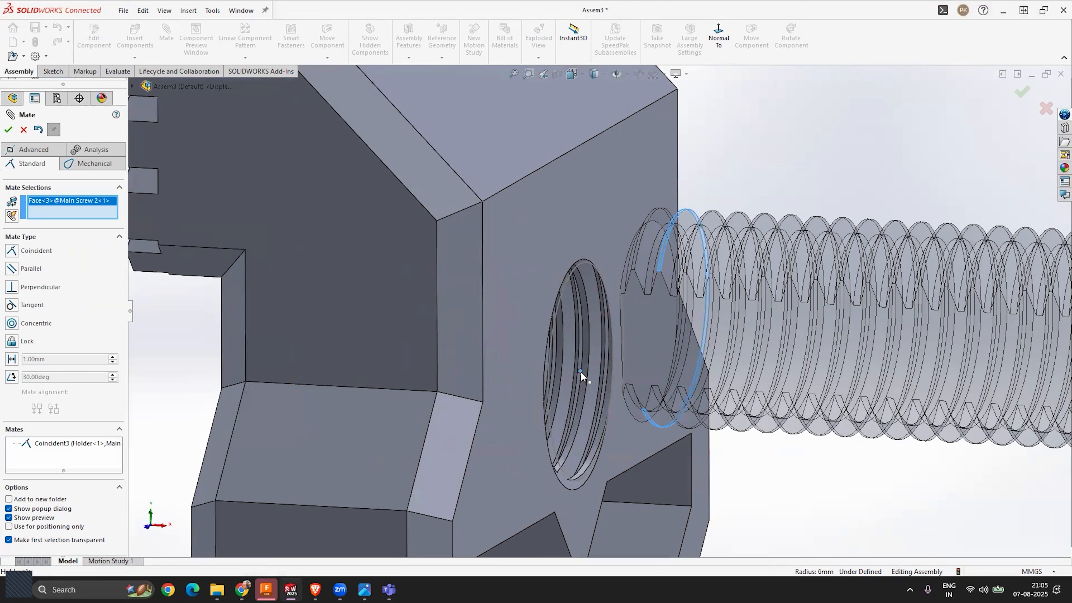
{"action": "left_click", "coordinate": [580, 372]}
{"action": "scroll", "coordinate": [656, 304], "scroll_direction": "up", "scroll_amount": 5}
{"action": "middle_click_drag", "start_coordinate": [604, 355], "coordinate": [618, 334]}
{"action": "scroll", "coordinate": [601, 354], "scroll_direction": "down", "scroll_amount": 4}
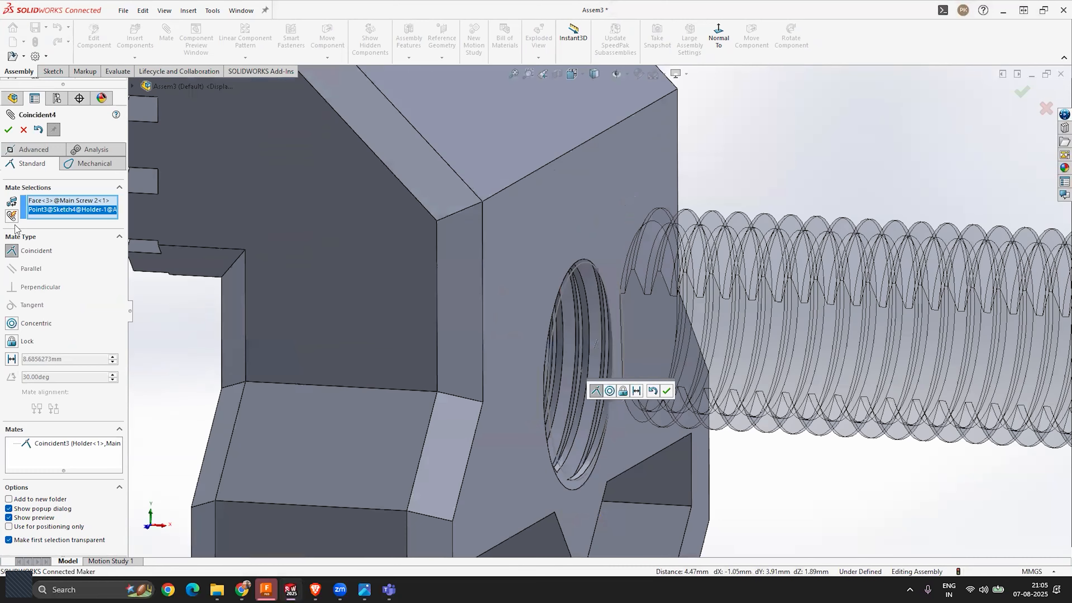
{"action": "left_click", "coordinate": [24, 130]}
{"action": "scroll", "coordinate": [607, 338], "scroll_direction": "up", "scroll_amount": 2}
{"action": "middle_click_drag", "start_coordinate": [670, 385], "coordinate": [671, 345]}
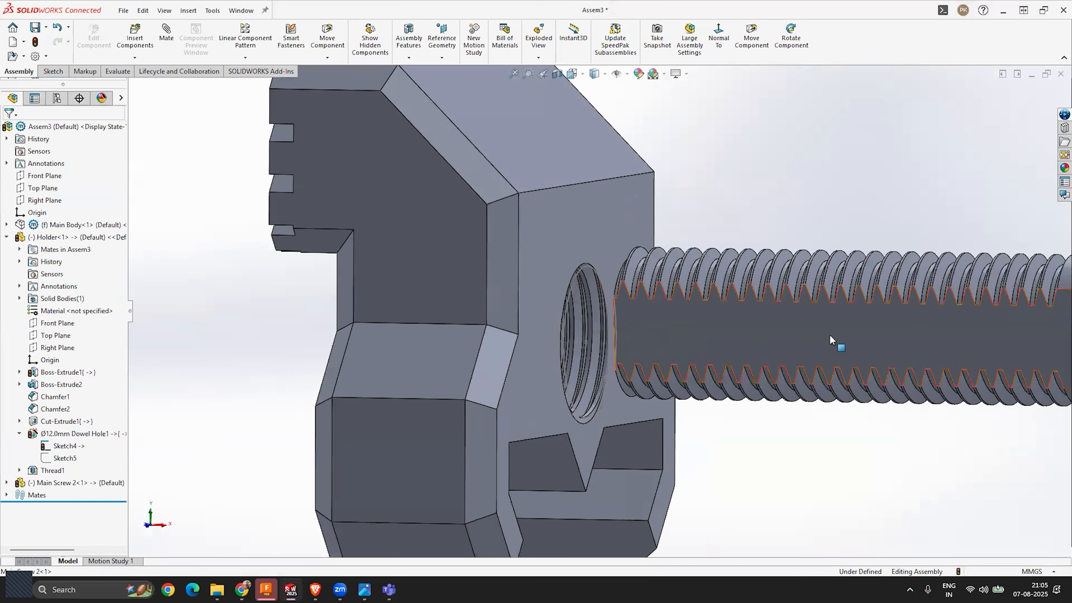
{"action": "left_click", "coordinate": [830, 340]}
{"action": "left_click", "coordinate": [444, 346]}
{"action": "key", "text": "f"}
{"action": "scroll", "coordinate": [647, 302], "scroll_direction": "up", "scroll_amount": 2}
{"action": "scroll", "coordinate": [591, 303], "scroll_direction": "down", "scroll_amount": 9}
{"action": "key", "text": "Escape"}
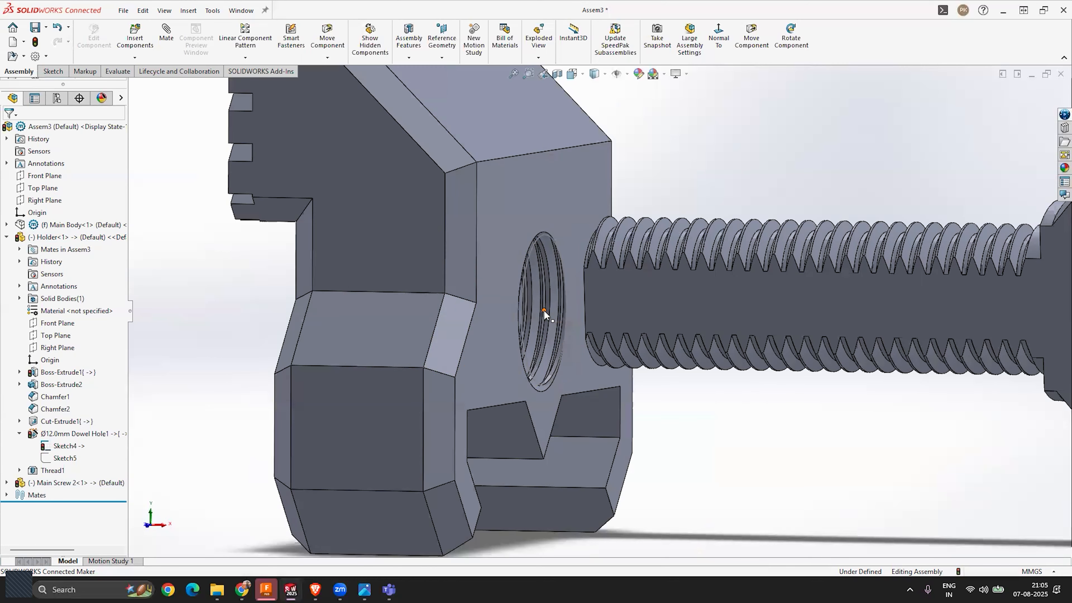
{"action": "scroll", "coordinate": [718, 275], "scroll_direction": "up", "scroll_amount": 4}
{"action": "scroll", "coordinate": [696, 313], "scroll_direction": "down", "scroll_amount": 2}
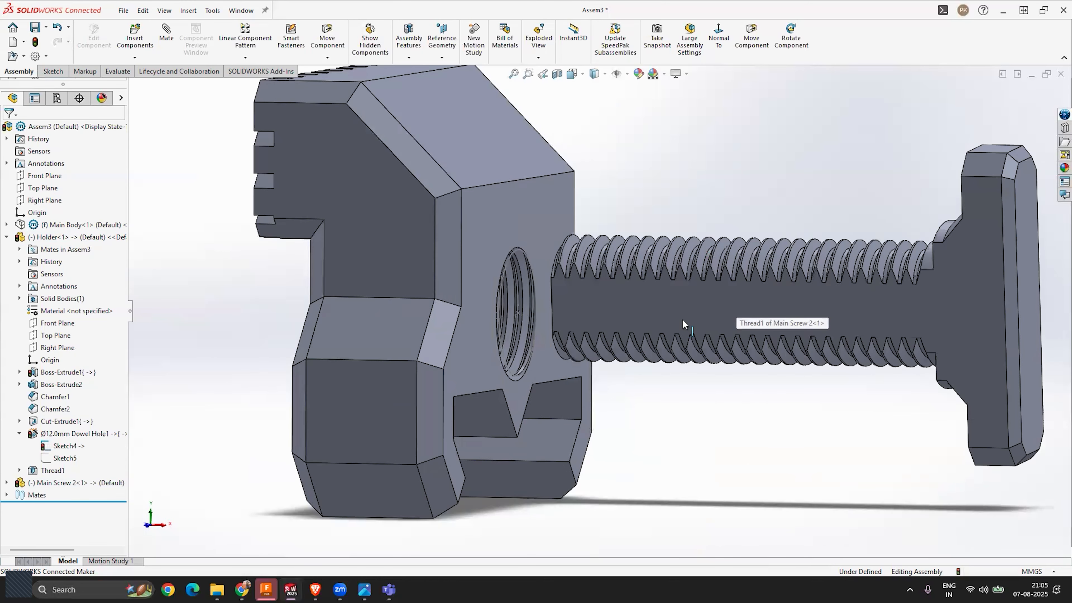
Step: Expand Main Screw 2 down to its Boss-Extrude3 feature and show that feature's Sketch2 in the model
{"action": "left_click", "coordinate": [7, 483]}
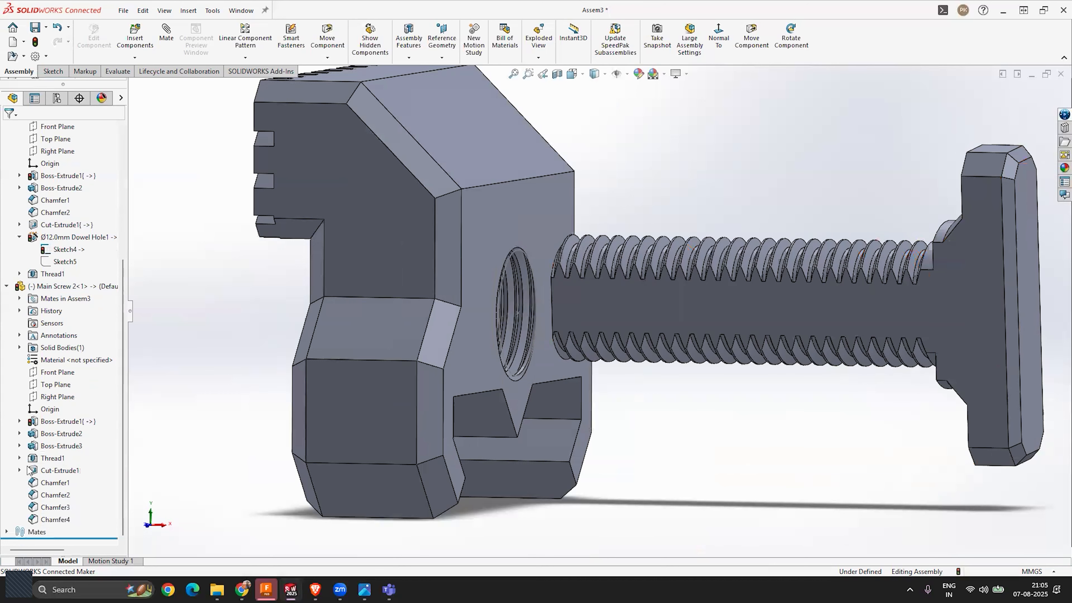
{"action": "left_click", "coordinate": [19, 459]}
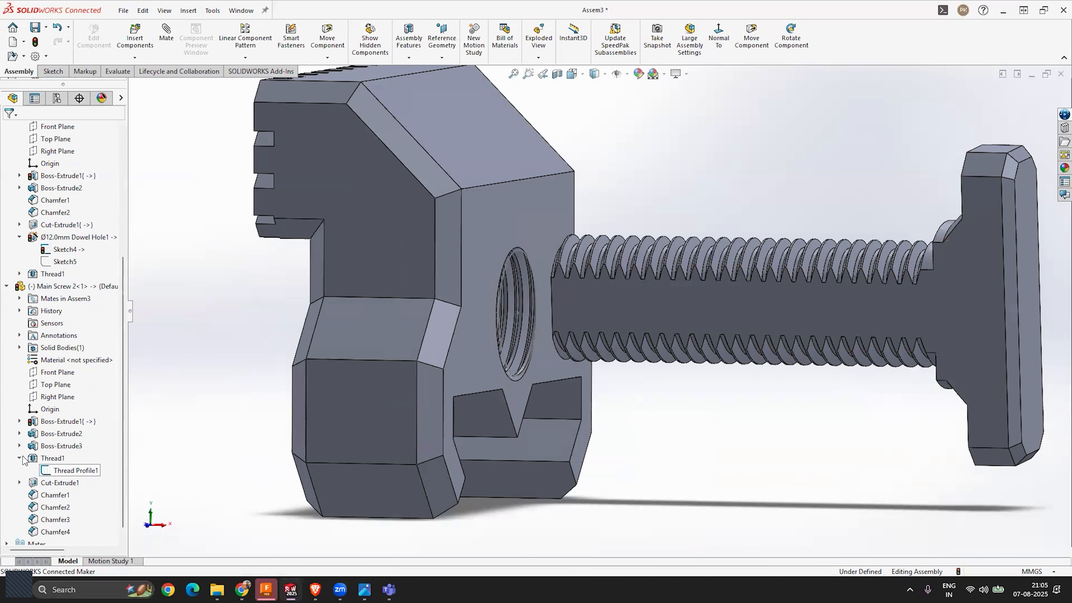
{"action": "left_click", "coordinate": [19, 459]}
{"action": "left_click", "coordinate": [20, 446]}
{"action": "left_click", "coordinate": [64, 458]}
{"action": "right_click", "coordinate": [64, 459]}
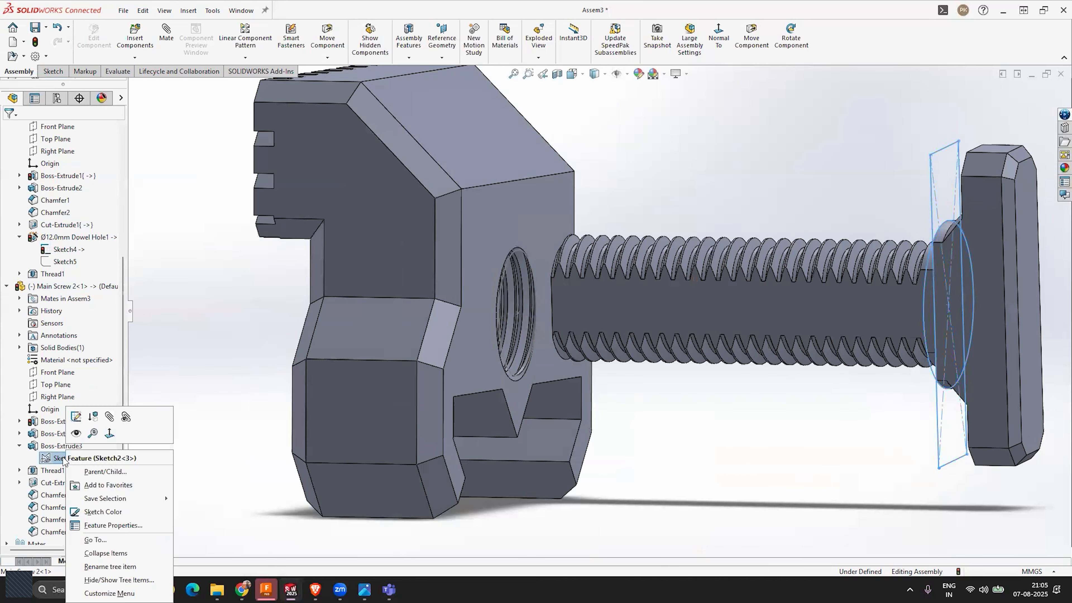
{"action": "left_click", "coordinate": [76, 433]}
{"action": "scroll", "coordinate": [761, 320], "scroll_direction": "up", "scroll_amount": 6}
{"action": "scroll", "coordinate": [761, 320], "scroll_direction": "down", "scroll_amount": 5}
{"action": "mouse_move", "coordinate": [523, 337]}
{"action": "middle_mouse_down"}
{"action": "mouse_move", "coordinate": [560, 345]}
{"action": "mouse_move", "coordinate": [500, 347]}
{"action": "mouse_move", "coordinate": [620, 329]}
{"action": "middle_mouse_up"}
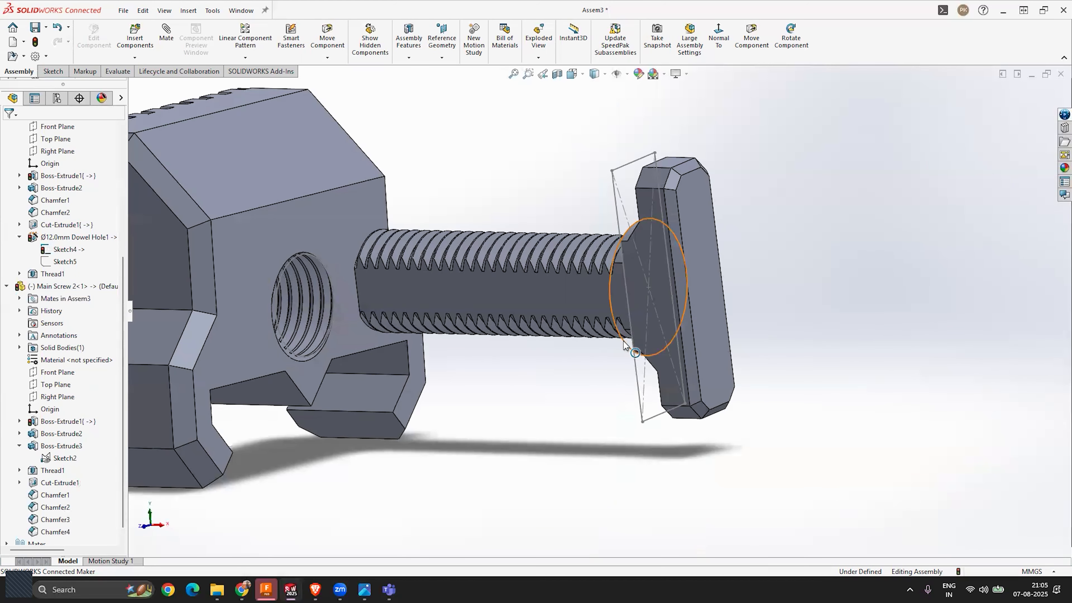
Step: Add a concentric mate between the round collar face beside the screw's head and the centre point of the Holder's threaded hole
{"action": "middle_click_drag", "start_coordinate": [589, 310], "coordinate": [623, 293]}
{"action": "scroll", "coordinate": [562, 250], "scroll_direction": "down", "scroll_amount": 2}
{"action": "left_click", "coordinate": [166, 47]}
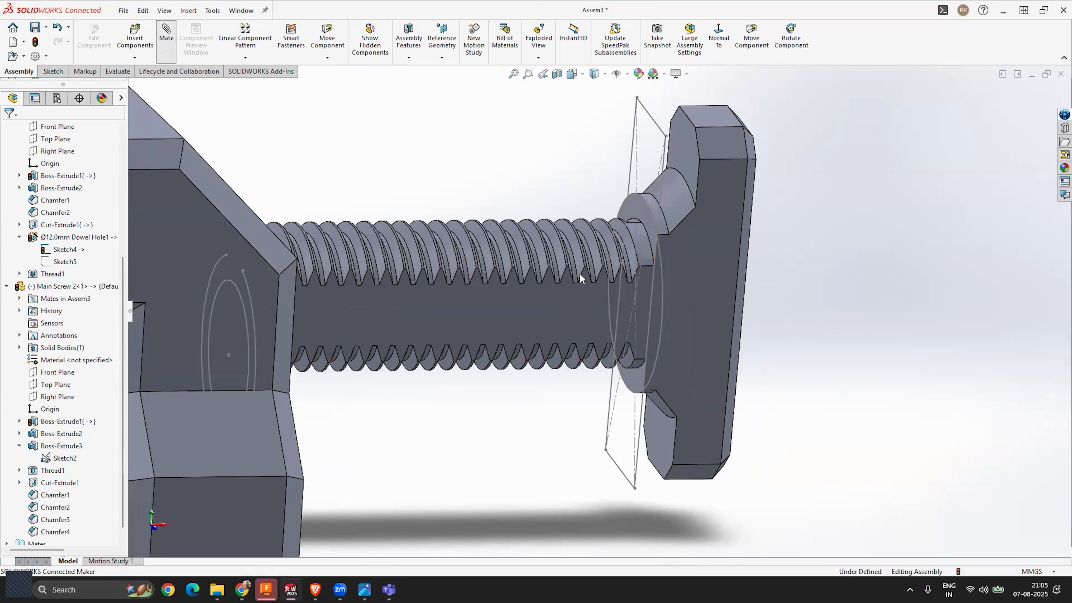
{"action": "left_click", "coordinate": [663, 236]}
{"action": "middle_click_drag", "start_coordinate": [772, 239], "coordinate": [412, 331]}
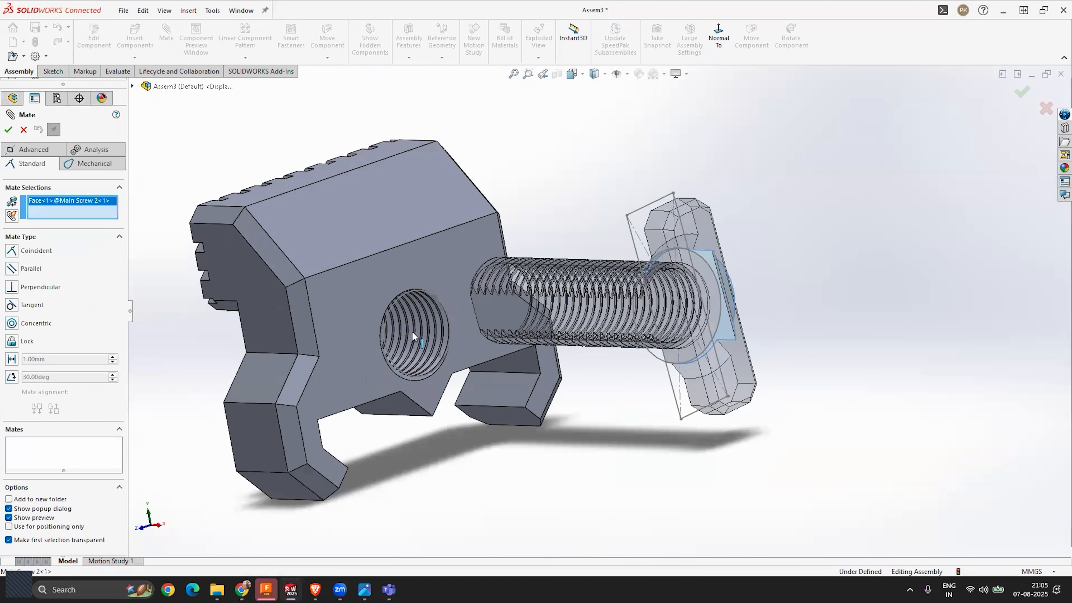
{"action": "left_click", "coordinate": [417, 333]}
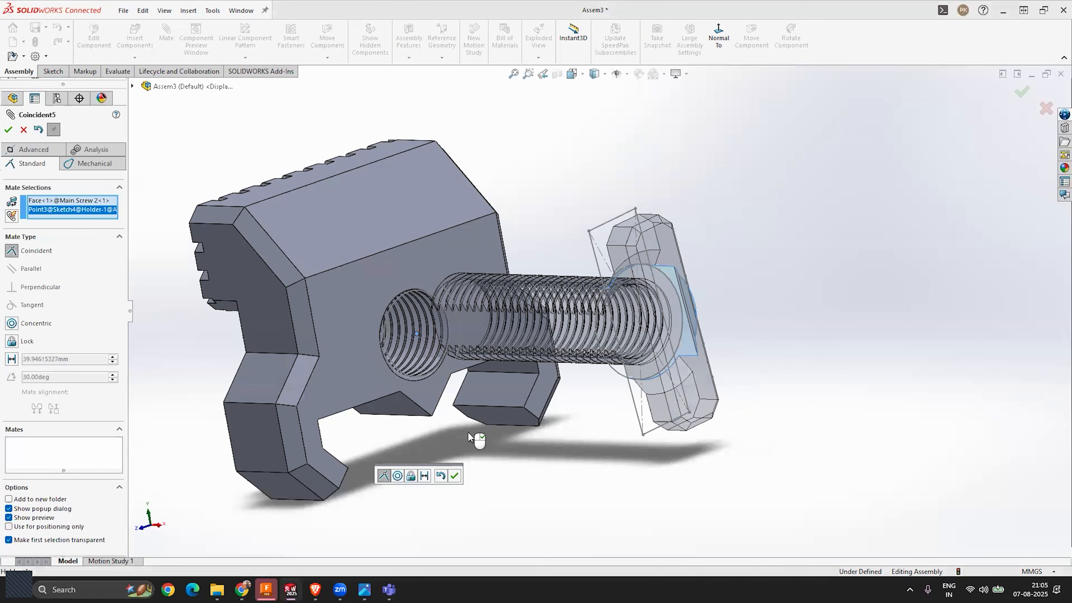
{"action": "middle_click_drag", "start_coordinate": [522, 389], "coordinate": [450, 393]}
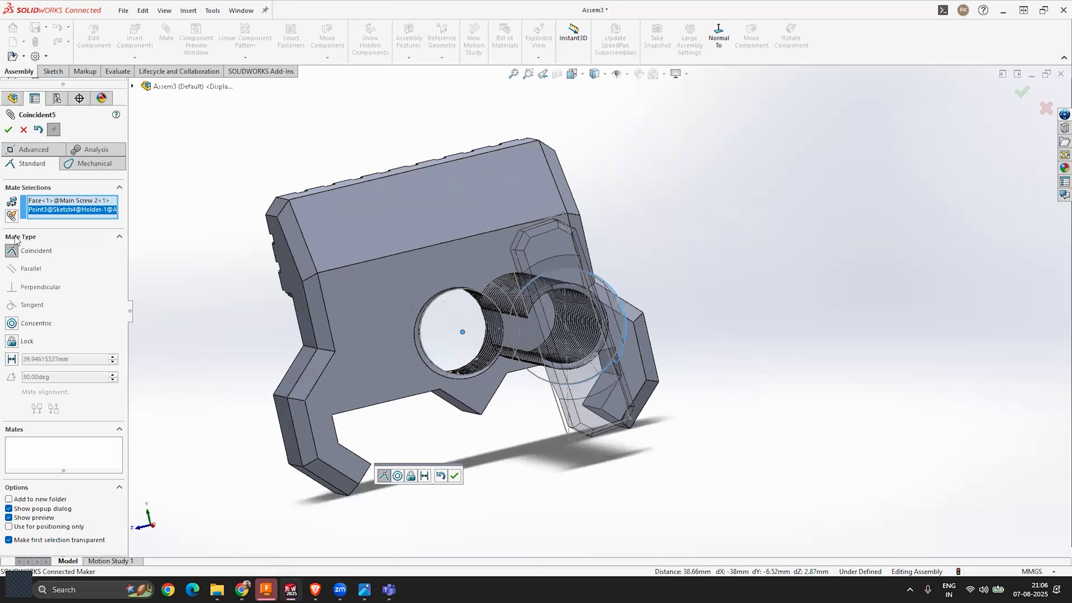
{"action": "left_click", "coordinate": [12, 323]}
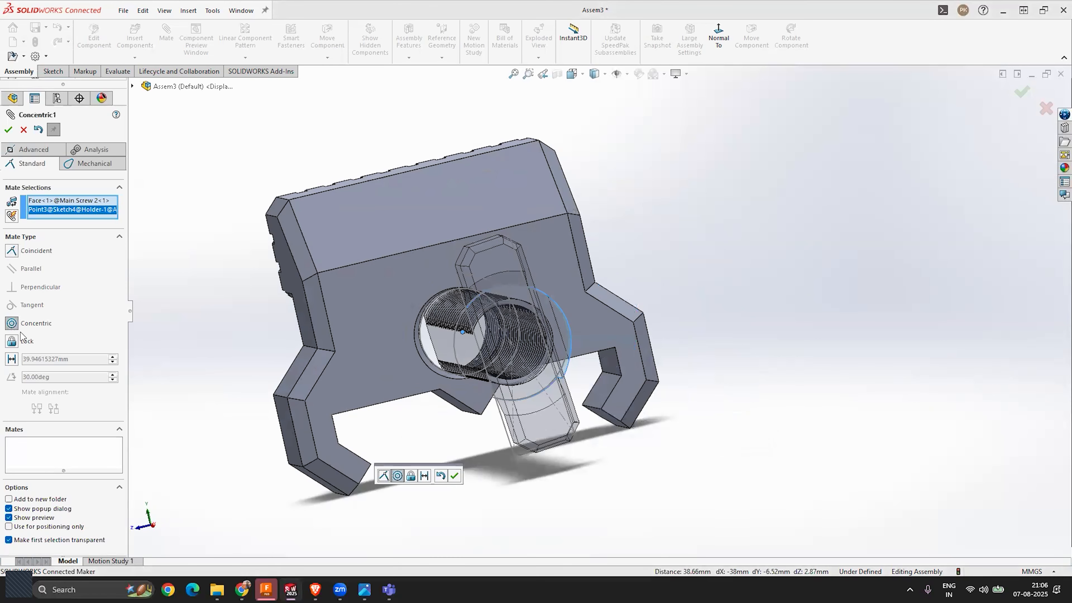
{"action": "middle_click_drag", "start_coordinate": [449, 359], "coordinate": [500, 341]}
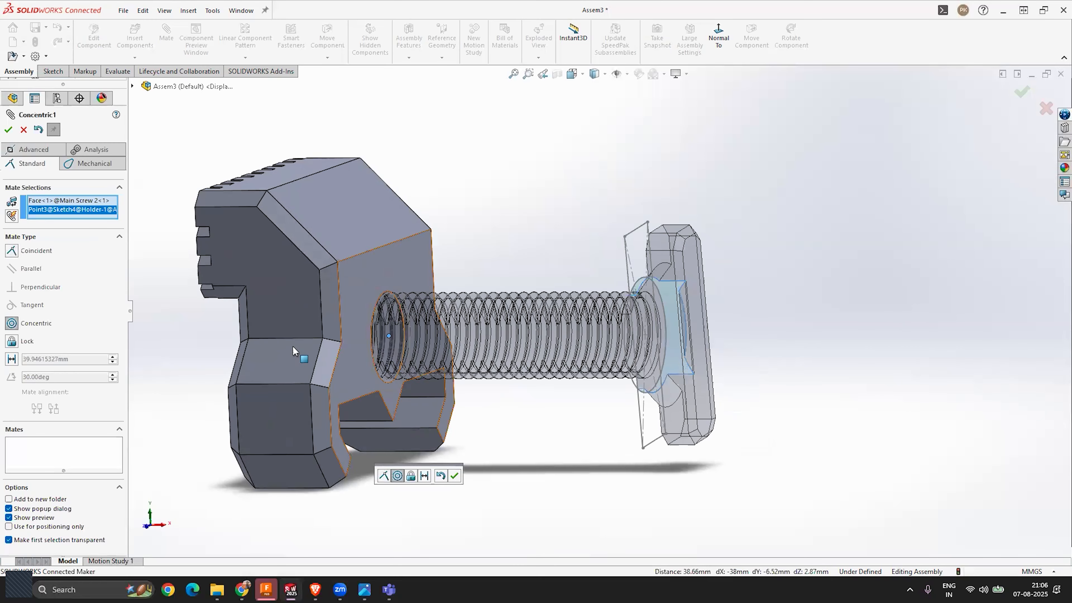
{"action": "left_click", "coordinate": [8, 130]}
{"action": "scroll", "coordinate": [380, 358], "scroll_direction": "up", "scroll_amount": 2}
{"action": "scroll", "coordinate": [691, 294], "scroll_direction": "down", "scroll_amount": 5}
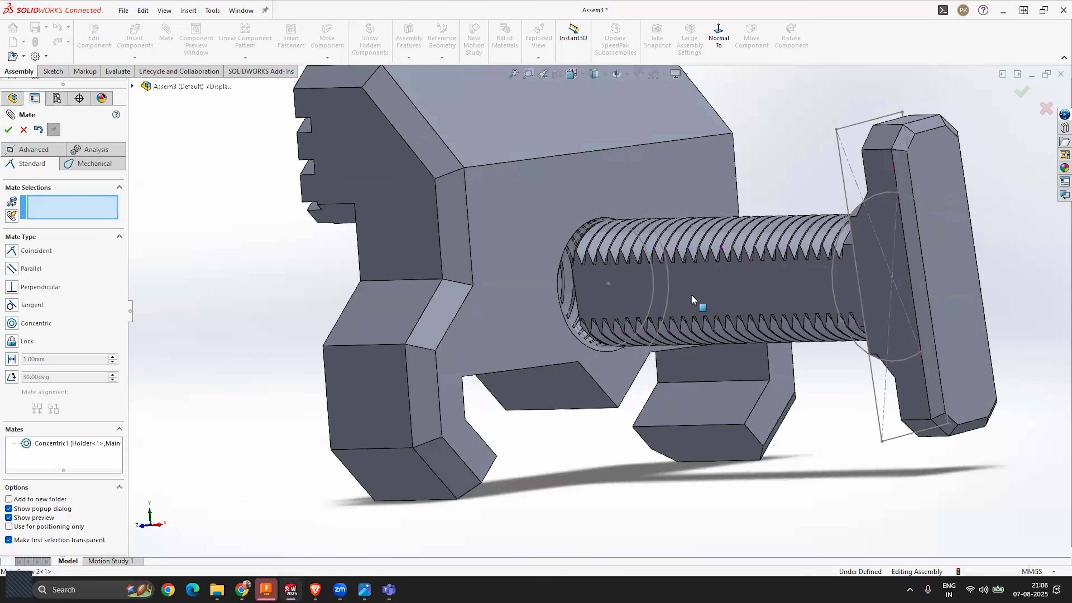
{"action": "middle_click_drag", "start_coordinate": [749, 291], "coordinate": [784, 303]}
{"action": "scroll", "coordinate": [703, 284], "scroll_direction": "up", "scroll_amount": 3}
{"action": "scroll", "coordinate": [709, 328], "scroll_direction": "down", "scroll_amount": 3}
{"action": "key", "text": "Escape"}
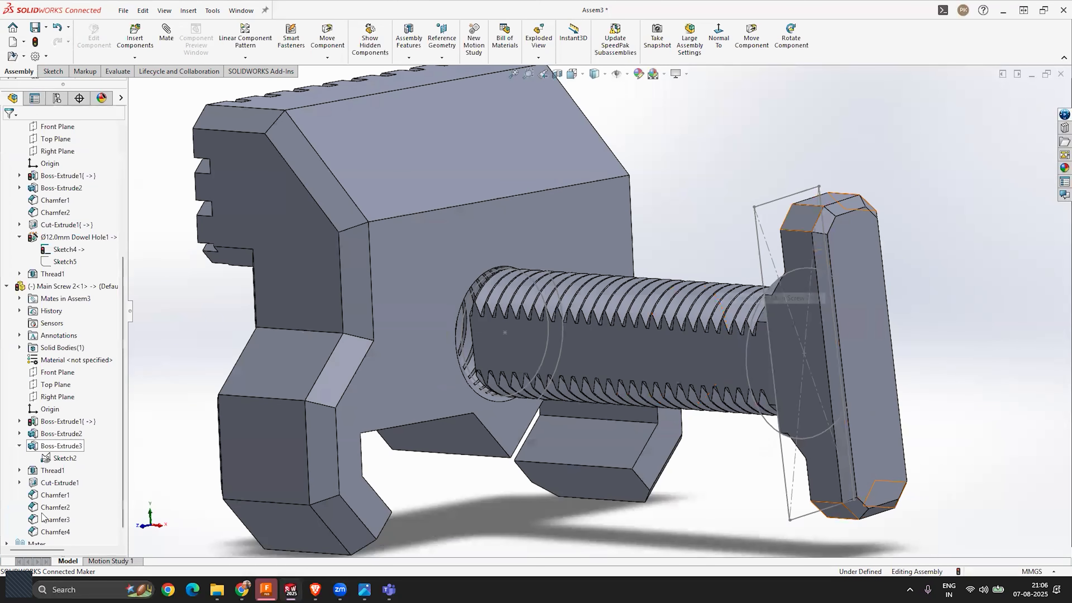
Step: Delete the Coincident3 and Concentric1 mates from the assembly together
{"action": "scroll", "coordinate": [26, 532], "scroll_direction": "down", "scroll_amount": 1}
{"action": "left_click", "coordinate": [6, 533]}
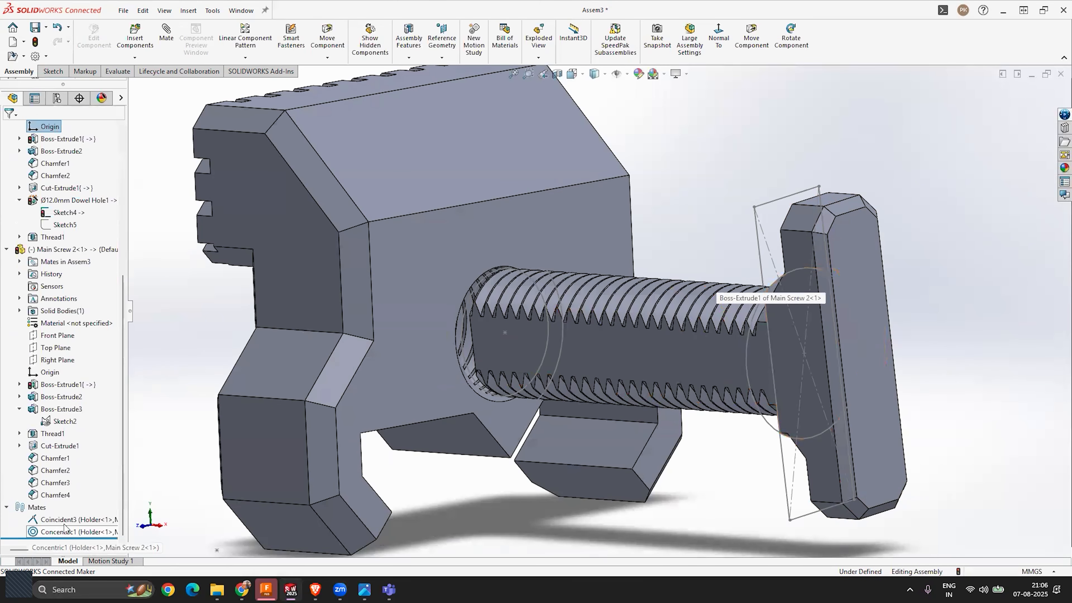
{"action": "left_click", "coordinate": [62, 521]}
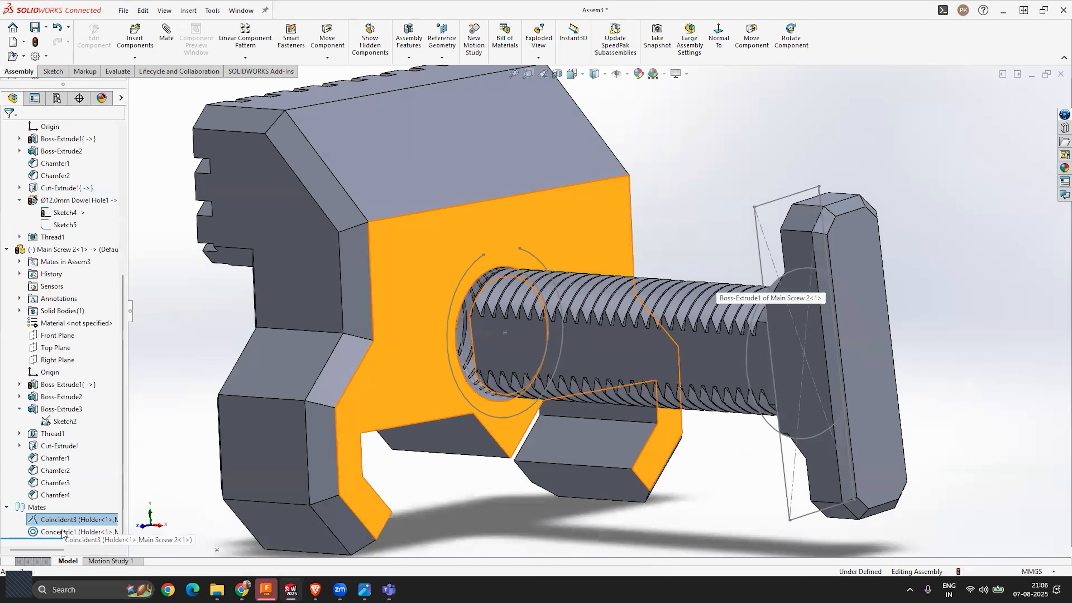
{"action": "left_click", "coordinate": [64, 531], "text": "shift"}
{"action": "key", "text": "Delete"}
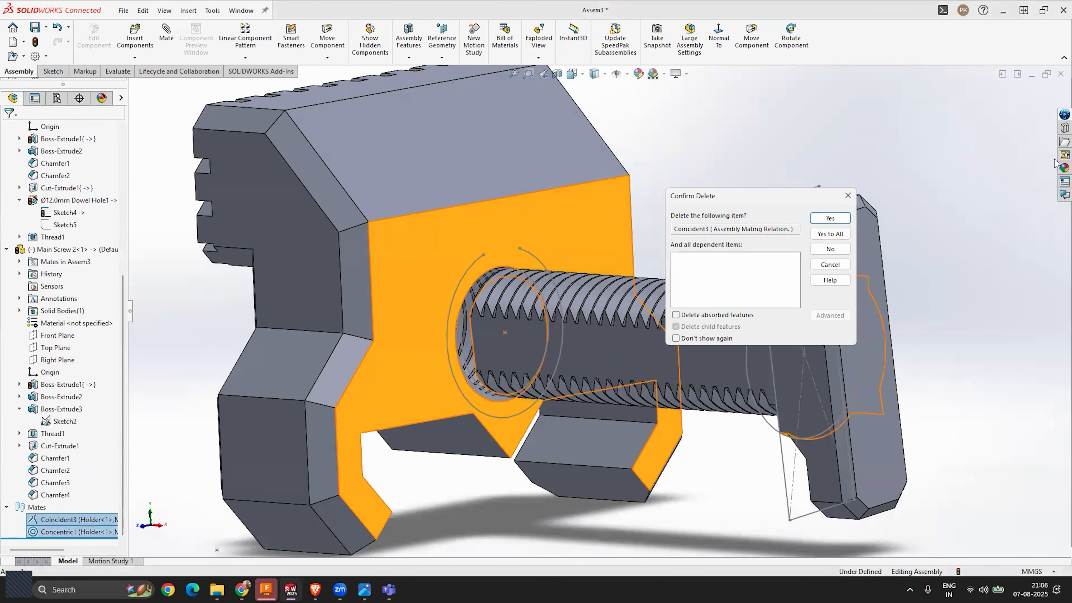
{"action": "left_click", "coordinate": [830, 234]}
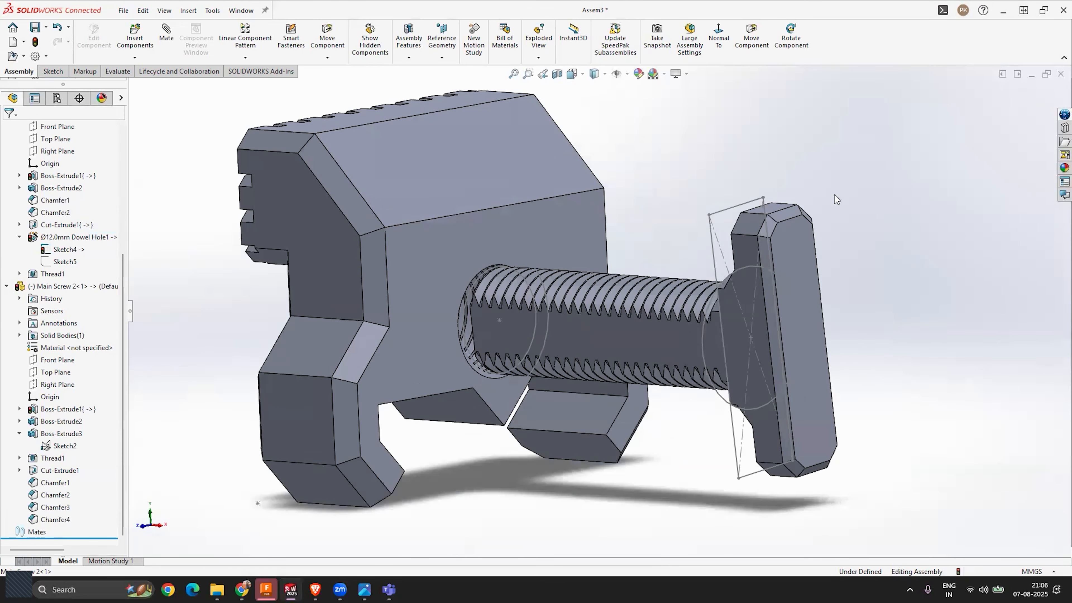
Step: Move Main Screw 2 out of the Holder's threaded hole to a free spot up and away from it
{"action": "left_click_drag", "start_coordinate": [703, 307], "coordinate": [751, 228]}
{"action": "left_click_drag", "start_coordinate": [678, 236], "coordinate": [846, 182]}
{"action": "key", "text": "Escape"}
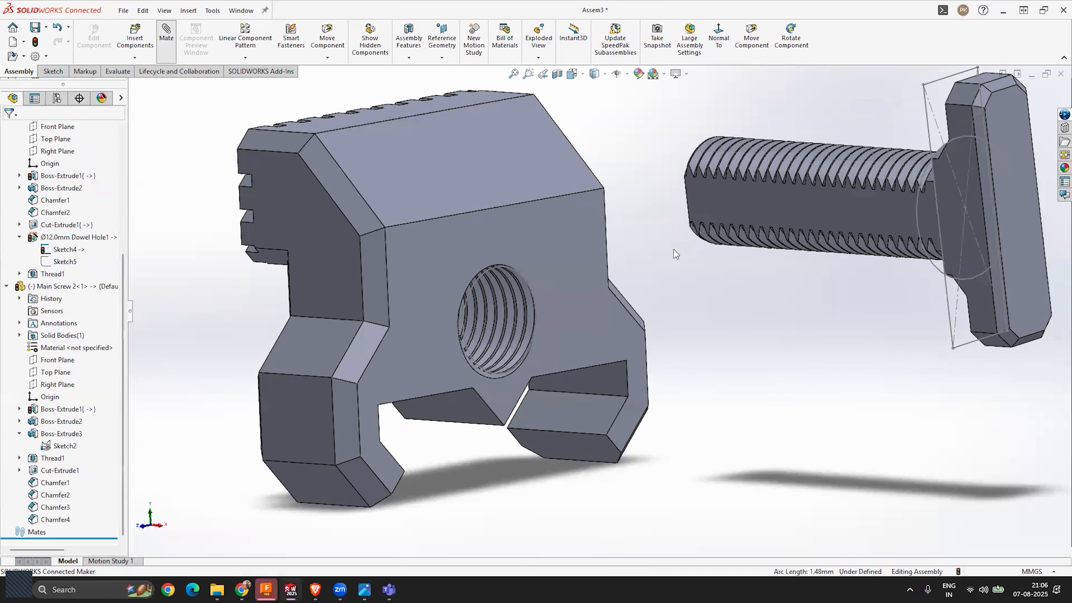
Step: Add a coincident mate between the flat side face of Main Screw 2 and the upper corner vertex of the Holder's threaded-hole face
{"action": "left_click", "coordinate": [718, 202]}
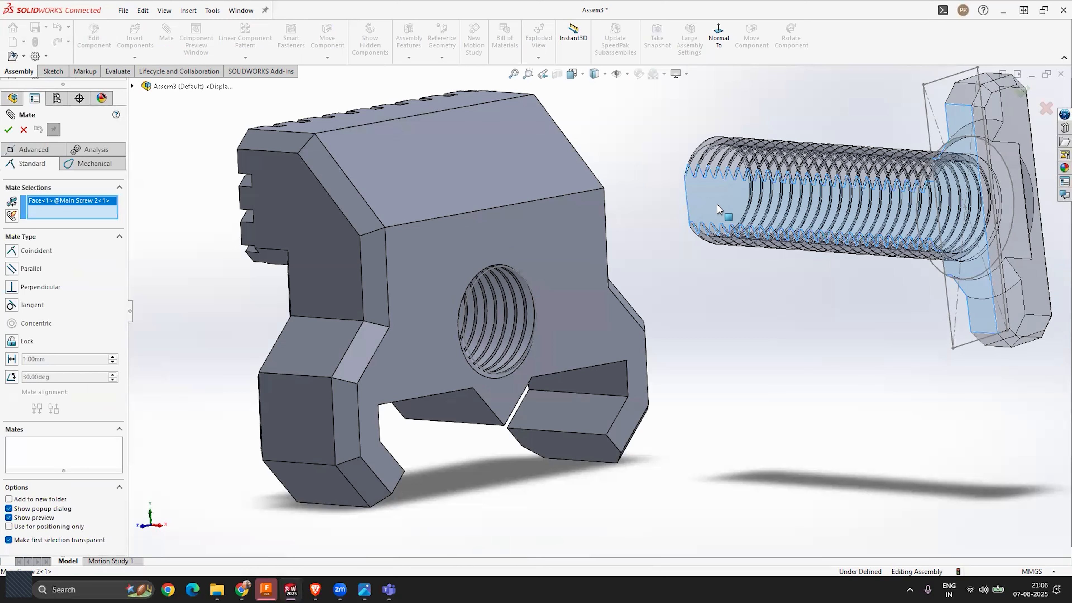
{"action": "left_click", "coordinate": [384, 228]}
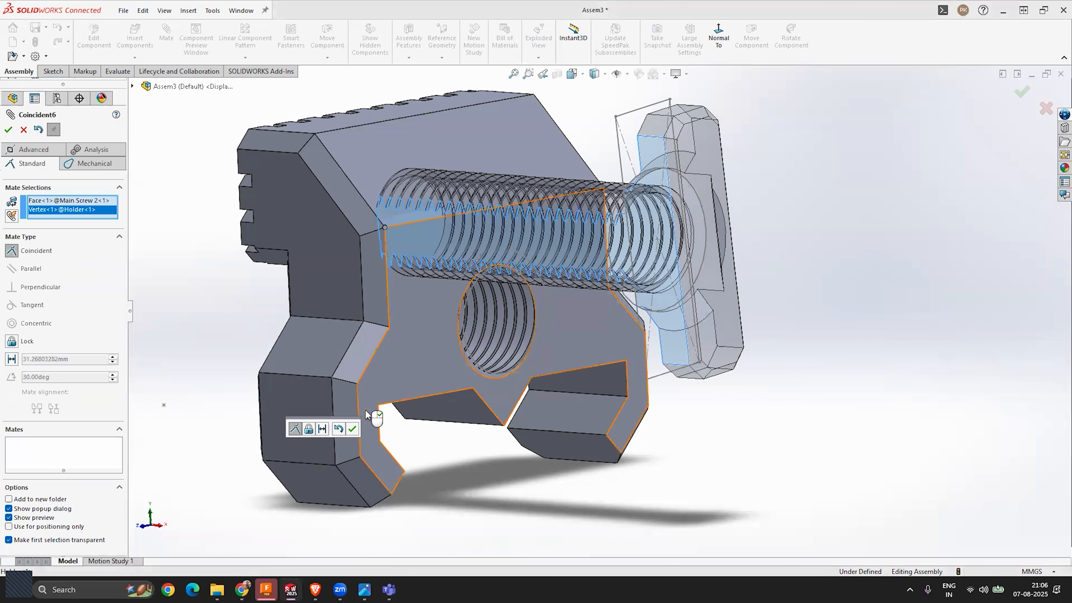
{"action": "left_click", "coordinate": [8, 131]}
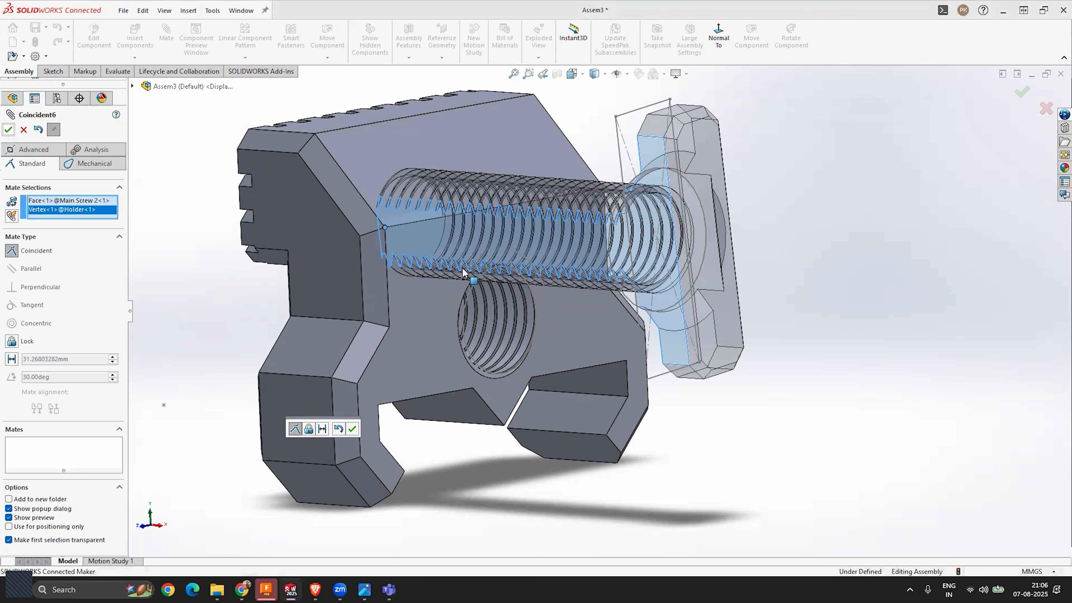
{"action": "middle_click_drag", "start_coordinate": [585, 238], "coordinate": [440, 412]}
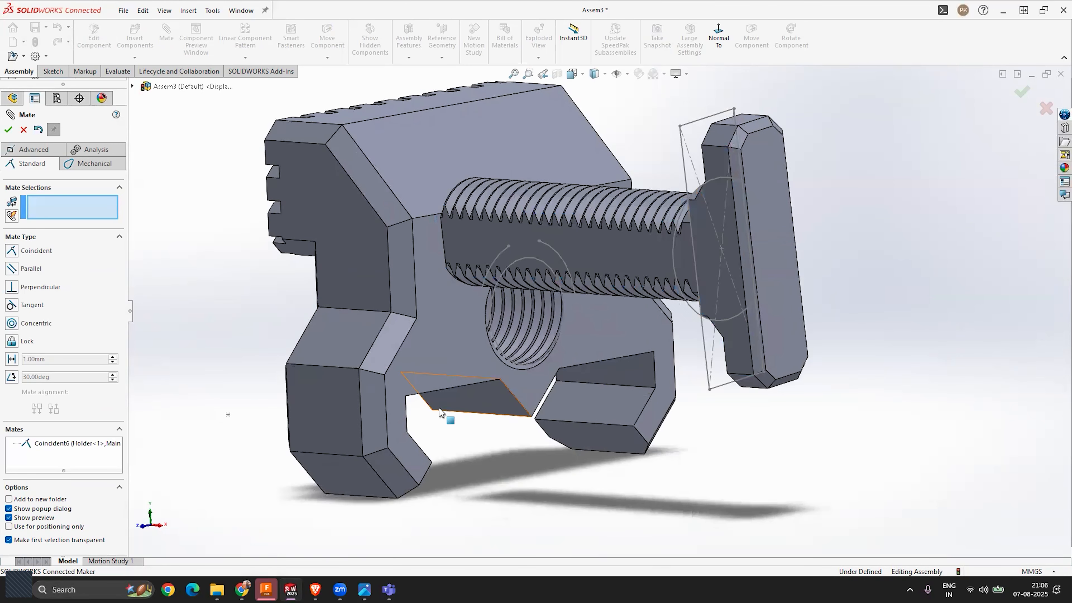
{"action": "middle_click_drag", "start_coordinate": [628, 348], "coordinate": [610, 272]}
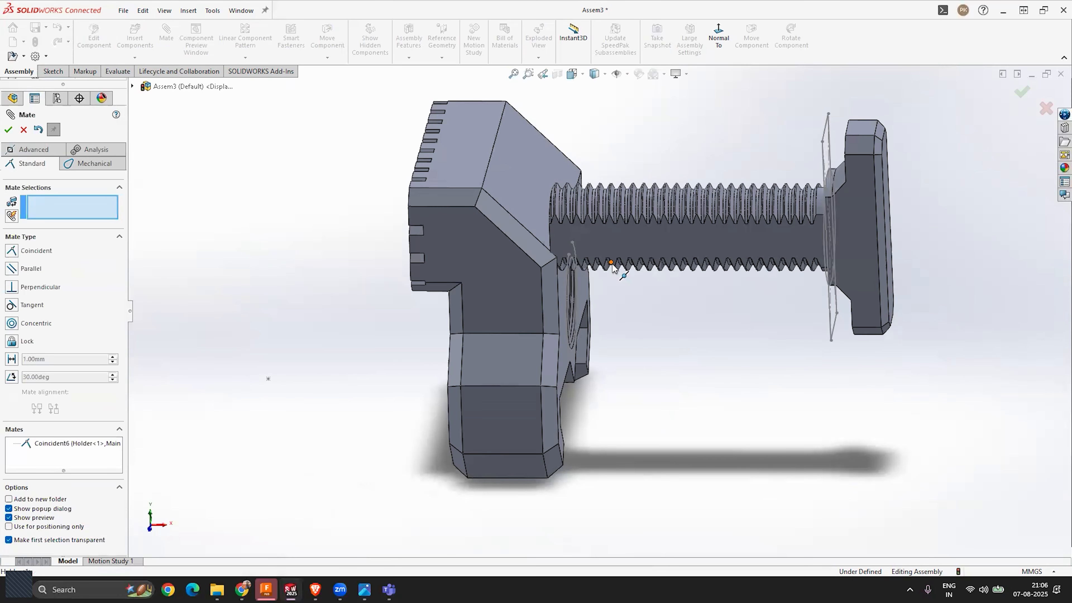
{"action": "mouse_move", "coordinate": [605, 282]}
{"action": "middle_mouse_down"}
{"action": "mouse_move", "coordinate": [600, 312]}
{"action": "mouse_move", "coordinate": [594, 271]}
{"action": "mouse_move", "coordinate": [610, 279]}
{"action": "middle_mouse_up"}
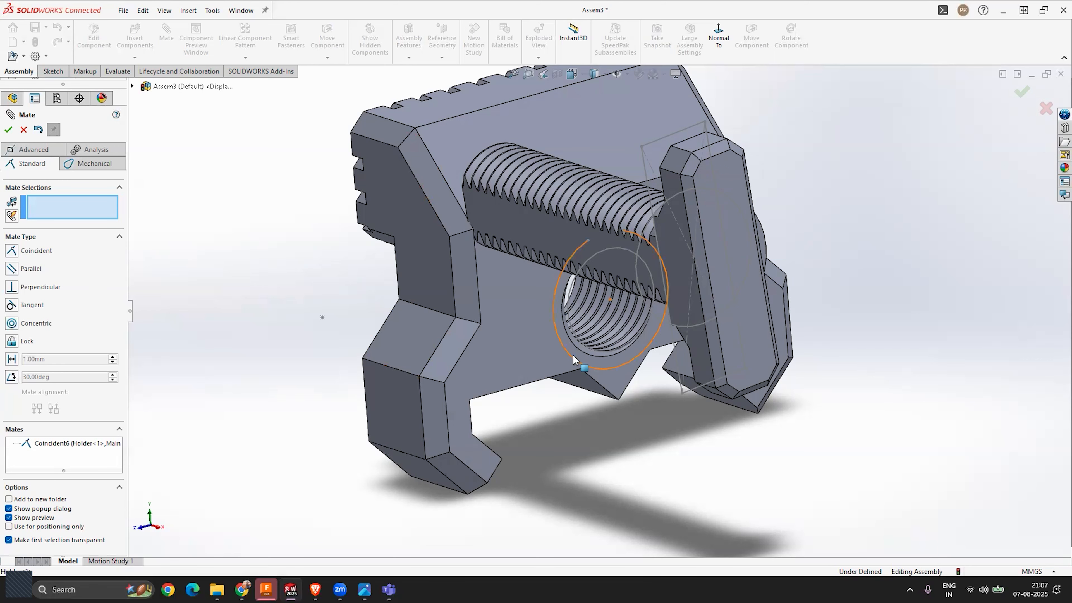
Step: Leave the Mate command and examine the Holder's threaded hole beside Main Screw 2 up close
{"action": "middle_click_drag", "start_coordinate": [565, 414], "coordinate": [606, 338]}
{"action": "scroll", "coordinate": [606, 336], "scroll_direction": "down", "scroll_amount": 3}
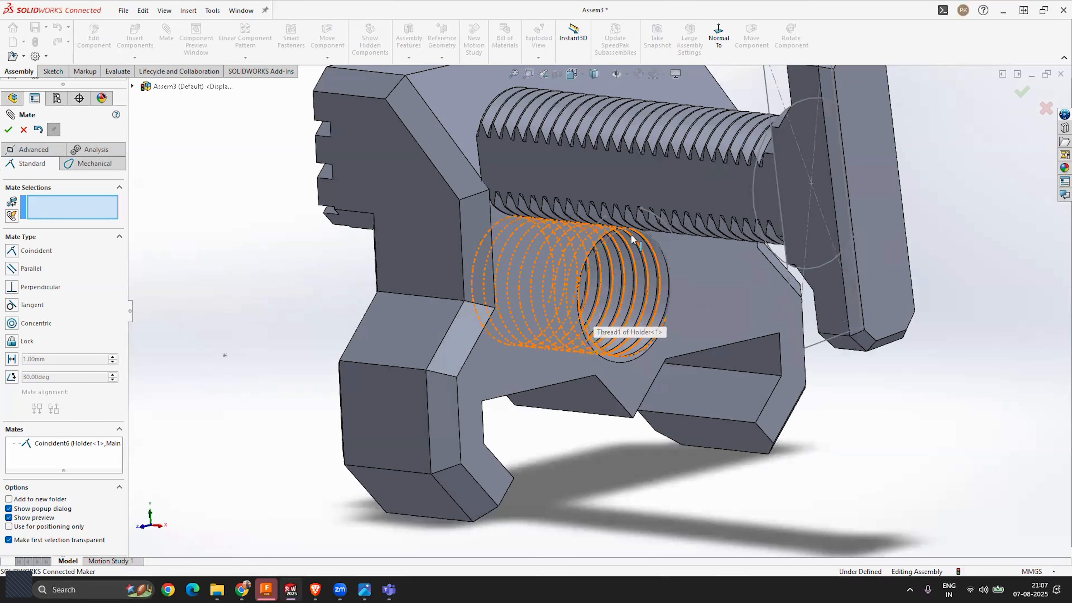
{"action": "scroll", "coordinate": [632, 239], "scroll_direction": "up", "scroll_amount": 3}
{"action": "scroll", "coordinate": [608, 279], "scroll_direction": "down", "scroll_amount": 2}
{"action": "key", "text": "Escape"}
{"action": "scroll", "coordinate": [591, 333], "scroll_direction": "up", "scroll_amount": 1}
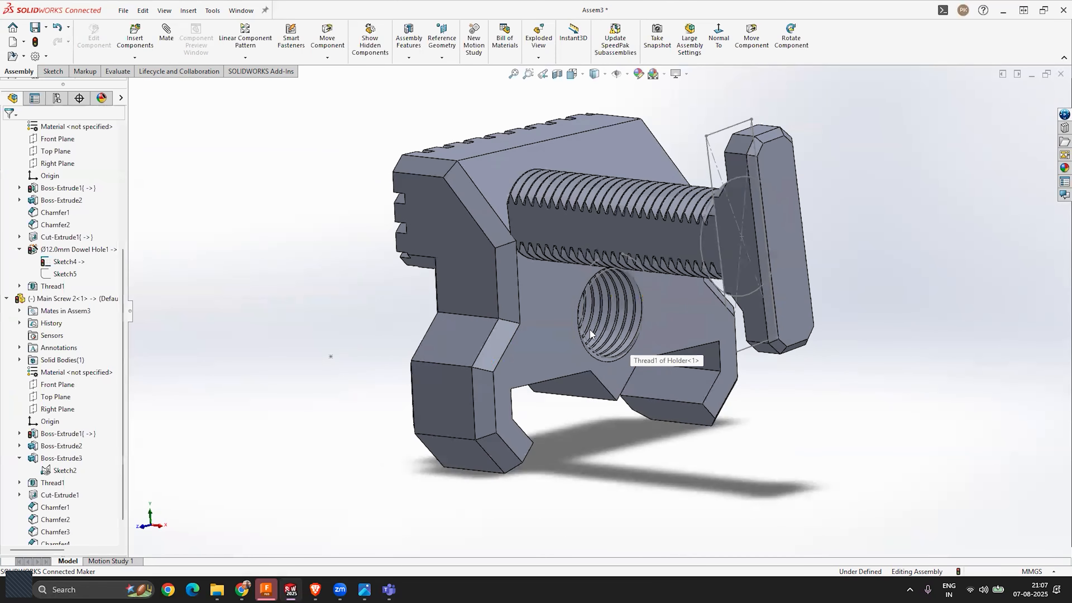
{"action": "middle_click_drag", "start_coordinate": [646, 305], "coordinate": [661, 338]}
{"action": "scroll", "coordinate": [659, 338], "scroll_direction": "down", "scroll_amount": 2}
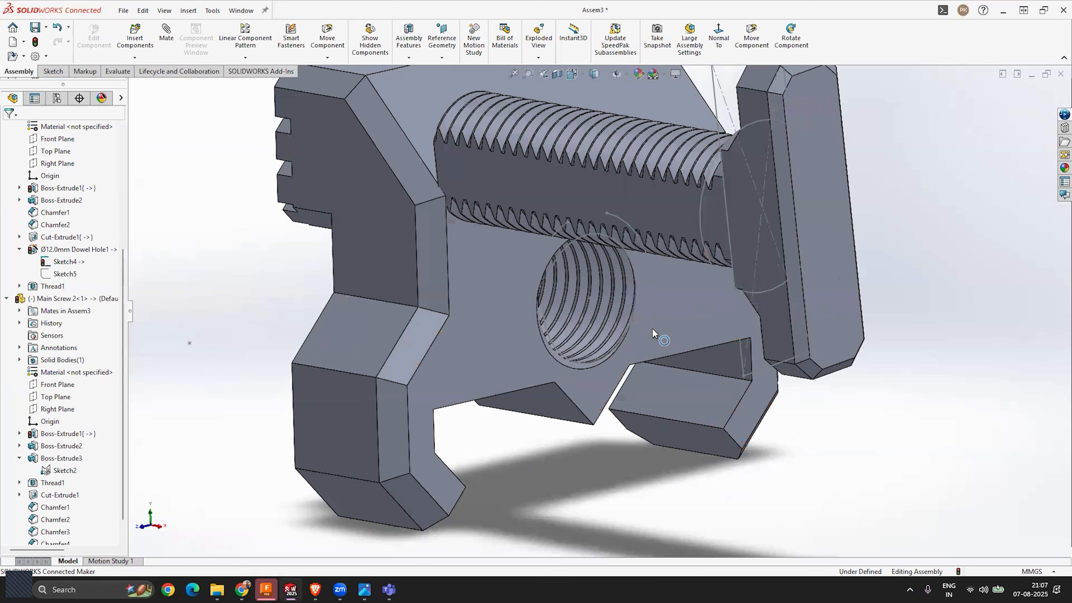
{"action": "scroll", "coordinate": [43, 254], "scroll_direction": "up", "scroll_amount": 4}
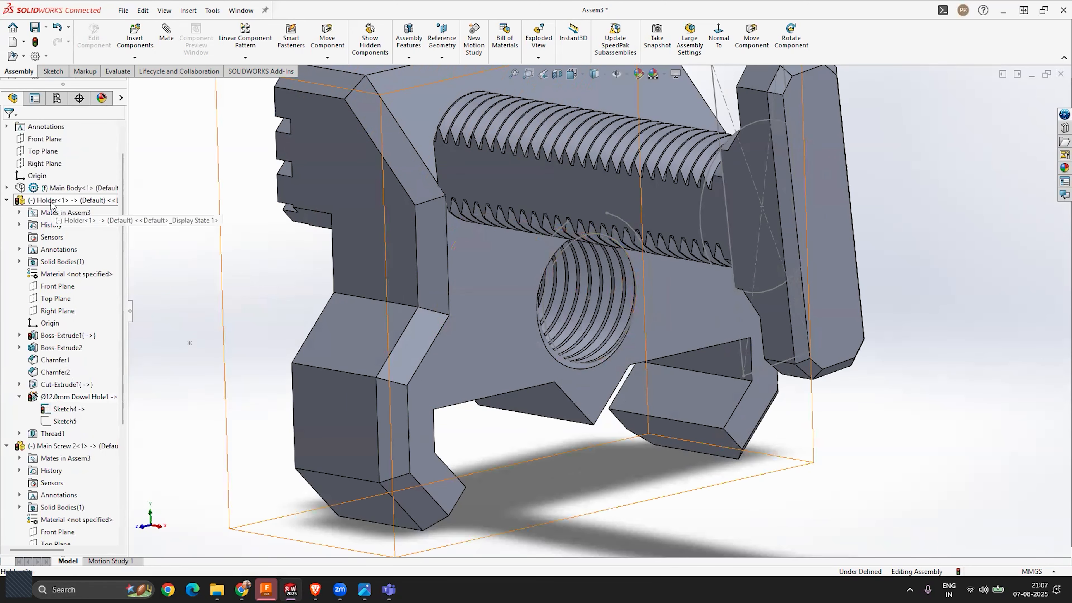
Step: Try to edit the Holder part in the context of the assembly, collapsing the Holder and Main Screw 2 tree branches
{"action": "right_click", "coordinate": [51, 201]}
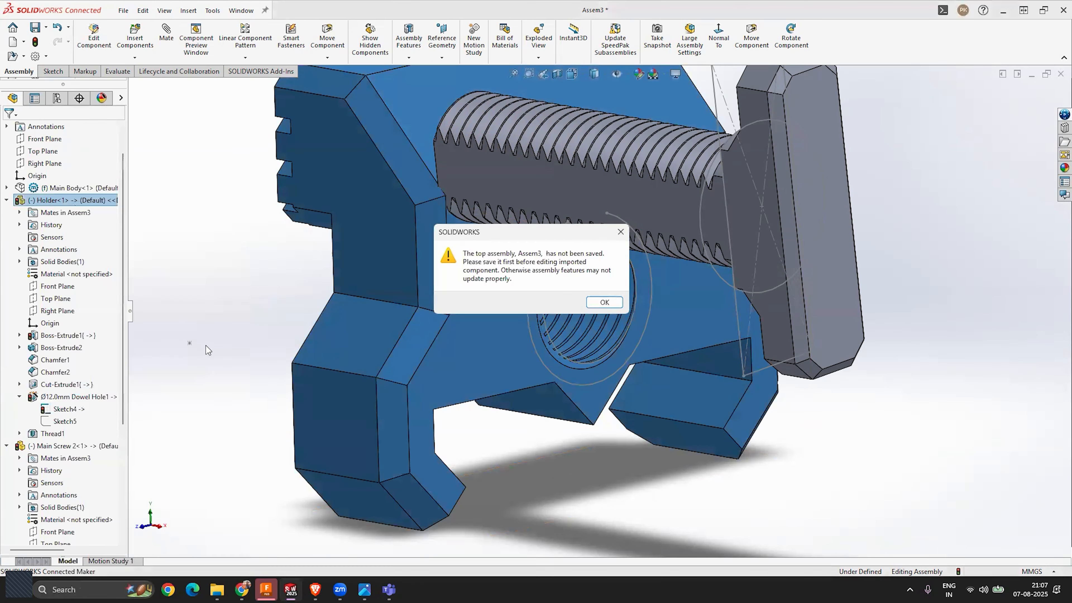
{"action": "left_click", "coordinate": [604, 303]}
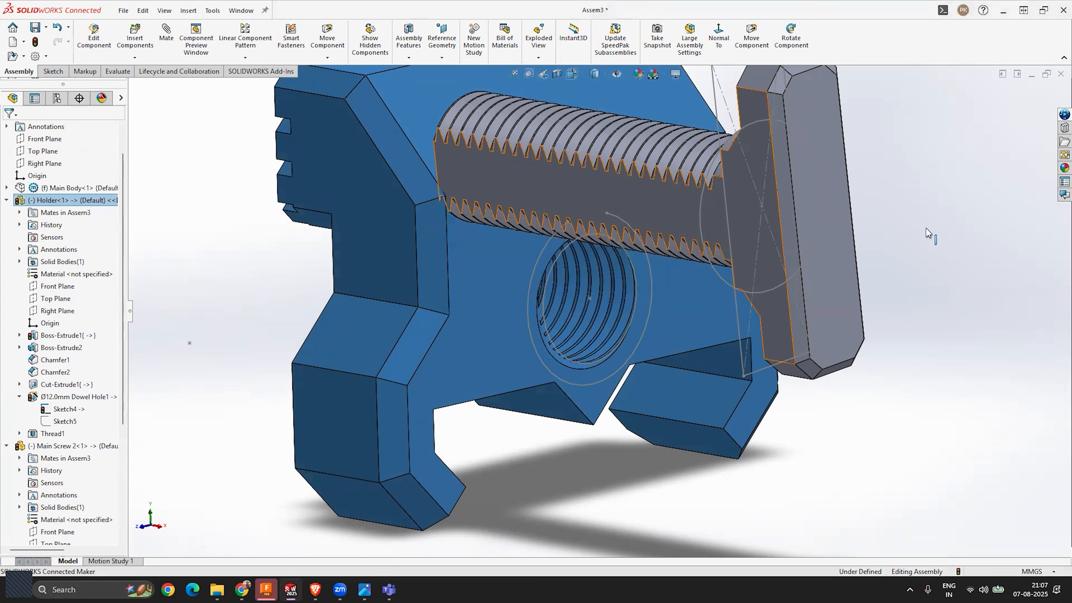
{"action": "left_click", "coordinate": [6, 201]}
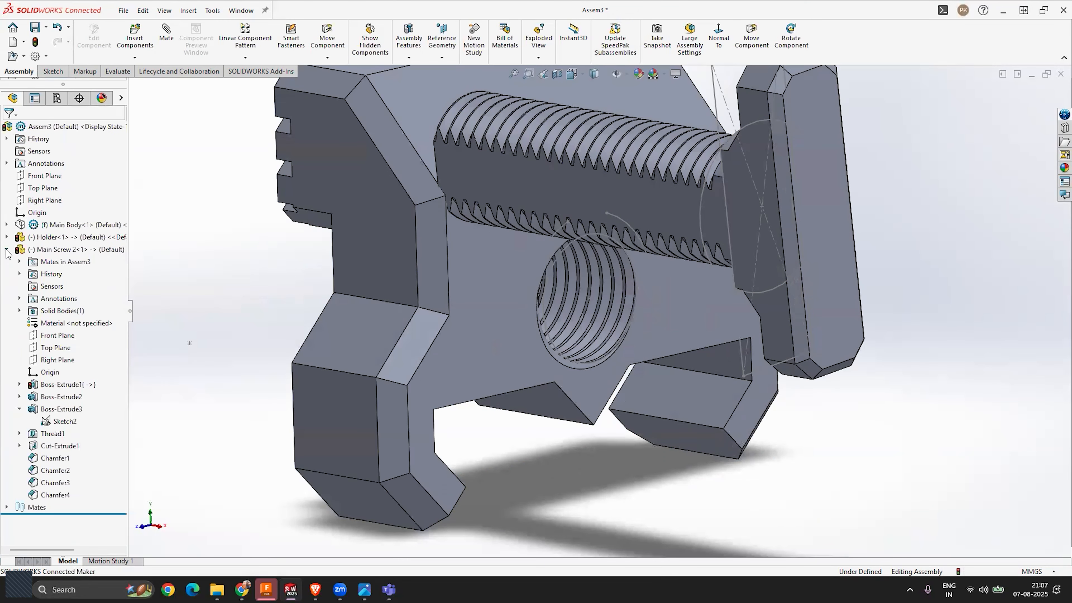
{"action": "left_click", "coordinate": [6, 250]}
{"action": "key", "text": "f"}
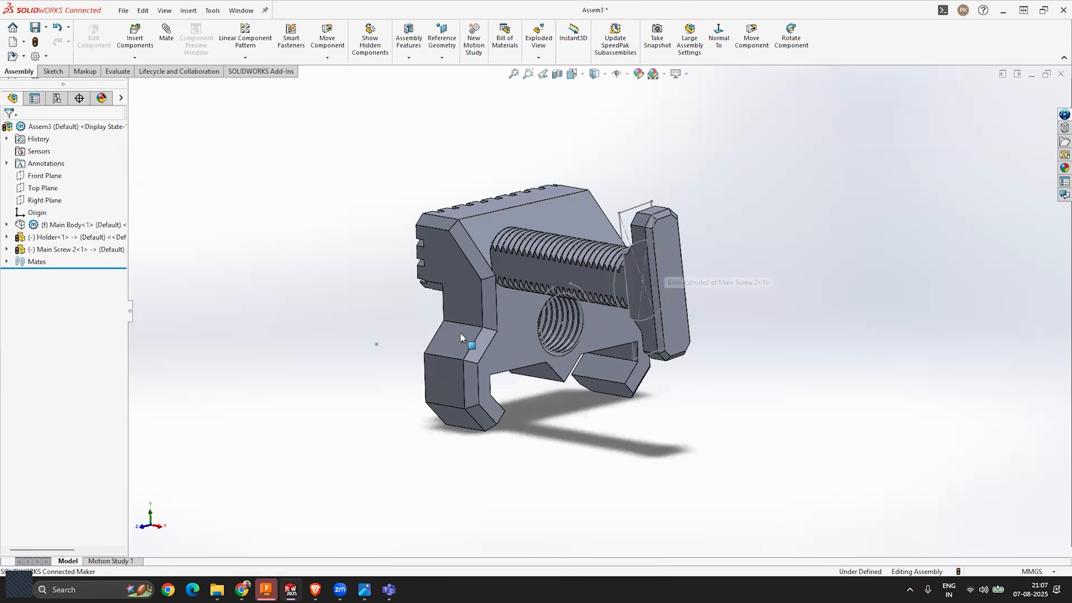
{"action": "right_click", "coordinate": [63, 237]}
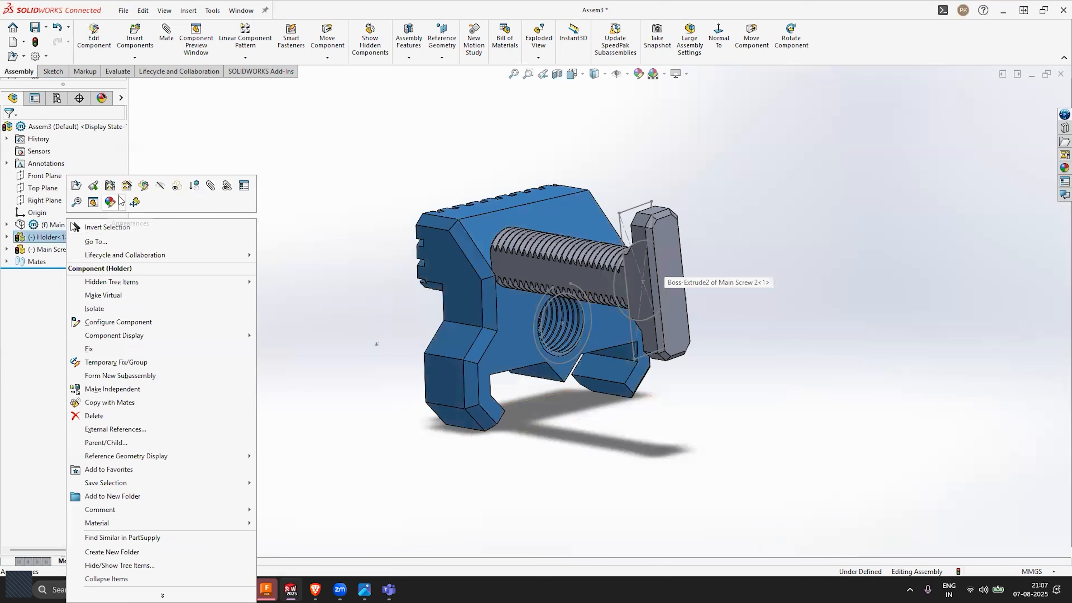
{"action": "left_click", "coordinate": [142, 188]}
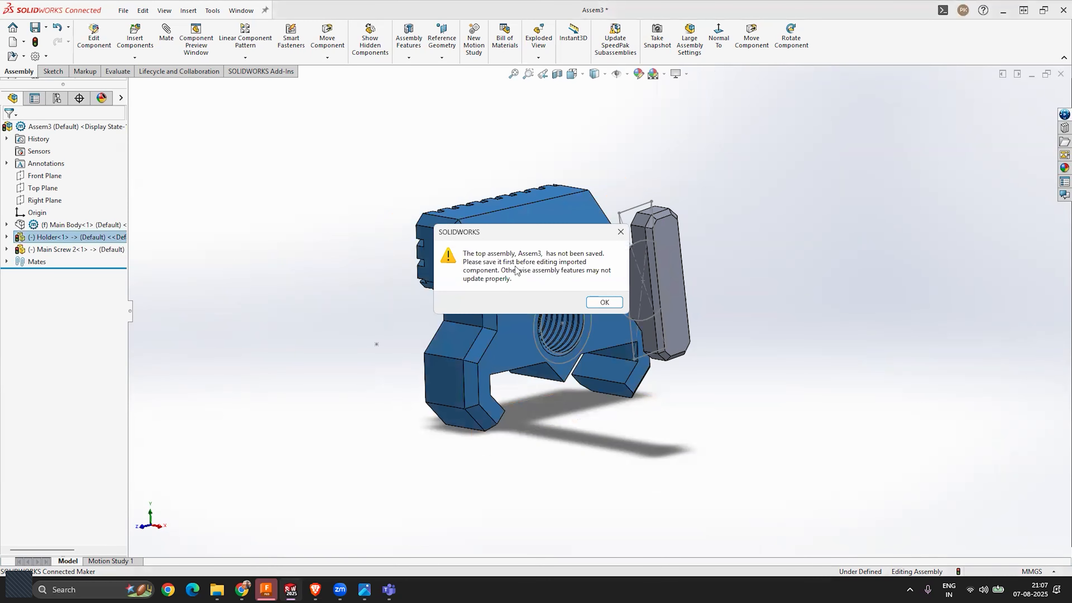
{"action": "left_click", "coordinate": [604, 302]}
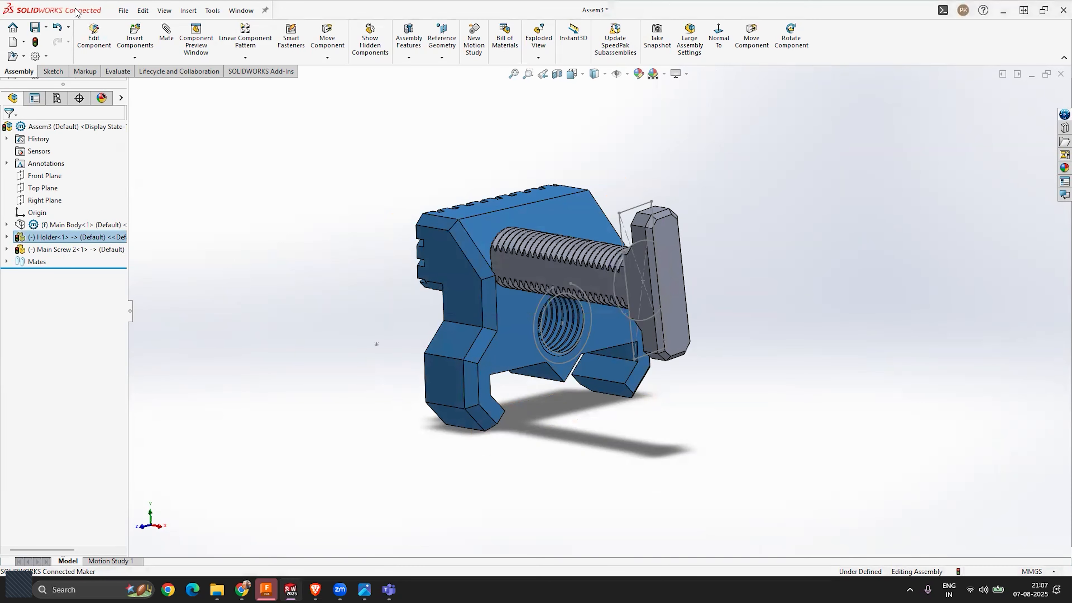
Step: Save the assembly as Assem3.SLDASM together with its modified parts
{"action": "left_click", "coordinate": [36, 29]}
{"action": "left_click", "coordinate": [233, 176]}
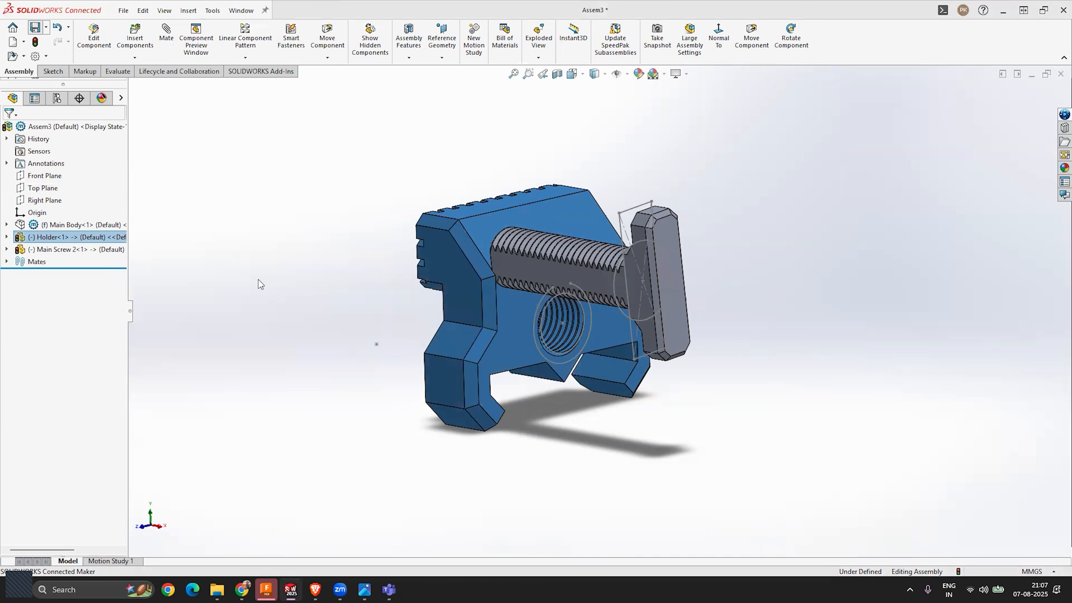
{"action": "left_click", "coordinate": [523, 246]}
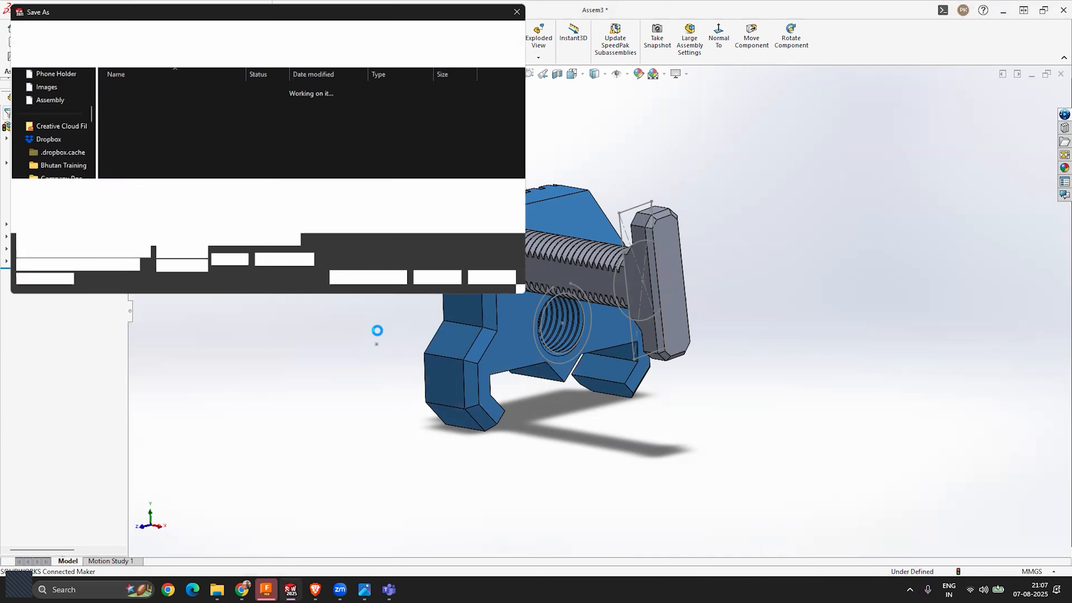
{"action": "left_click", "coordinate": [442, 280]}
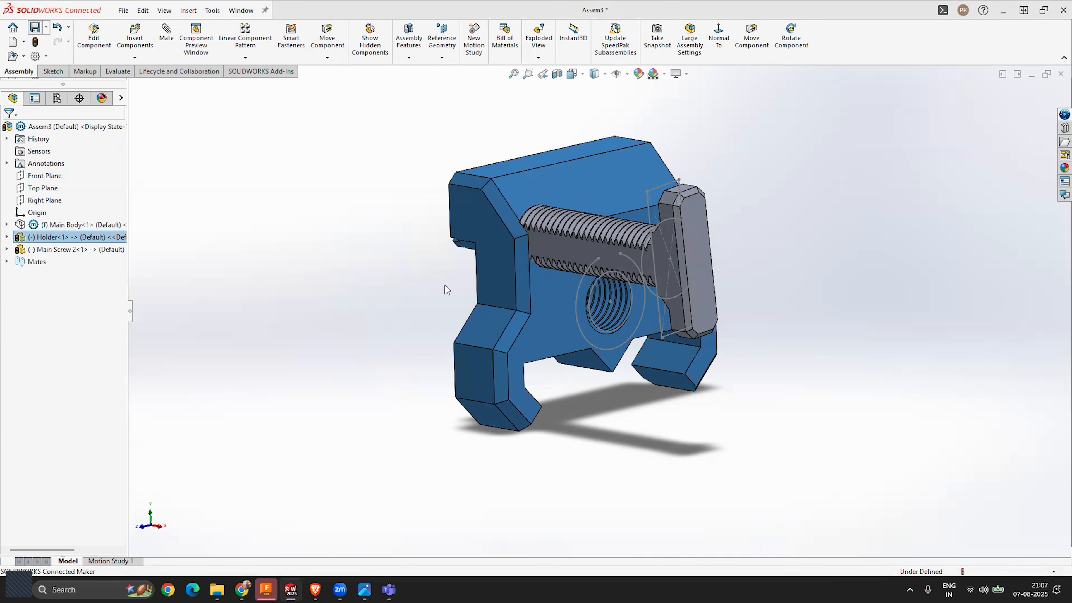
Step: Switch the Holder part into in-context editing within the assembly
{"action": "right_click", "coordinate": [70, 240]}
{"action": "left_click", "coordinate": [132, 186]}
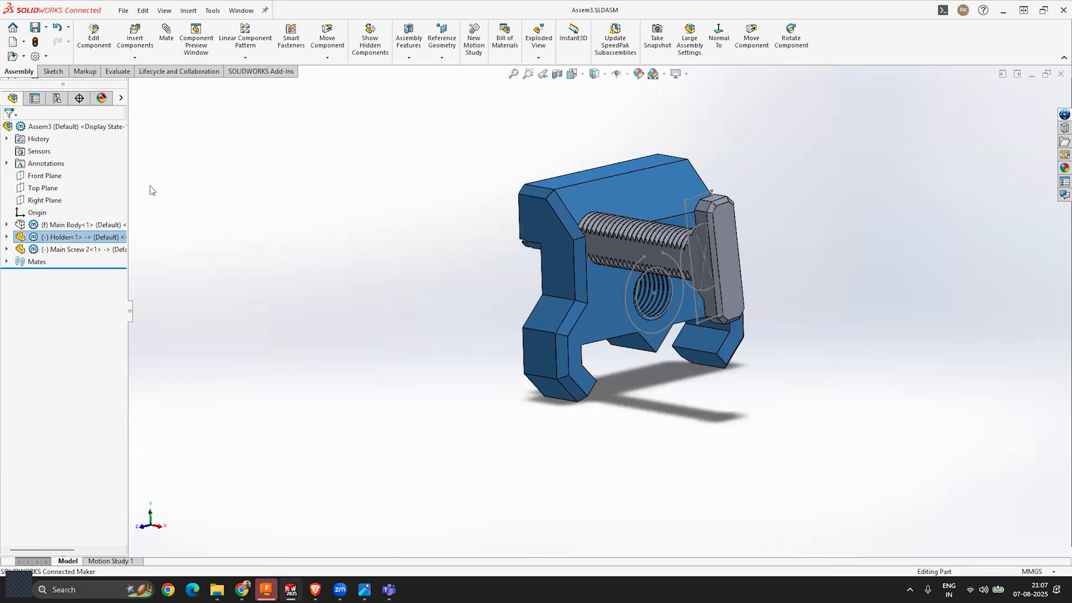
{"action": "scroll", "coordinate": [621, 285], "scroll_direction": "down", "scroll_amount": 6}
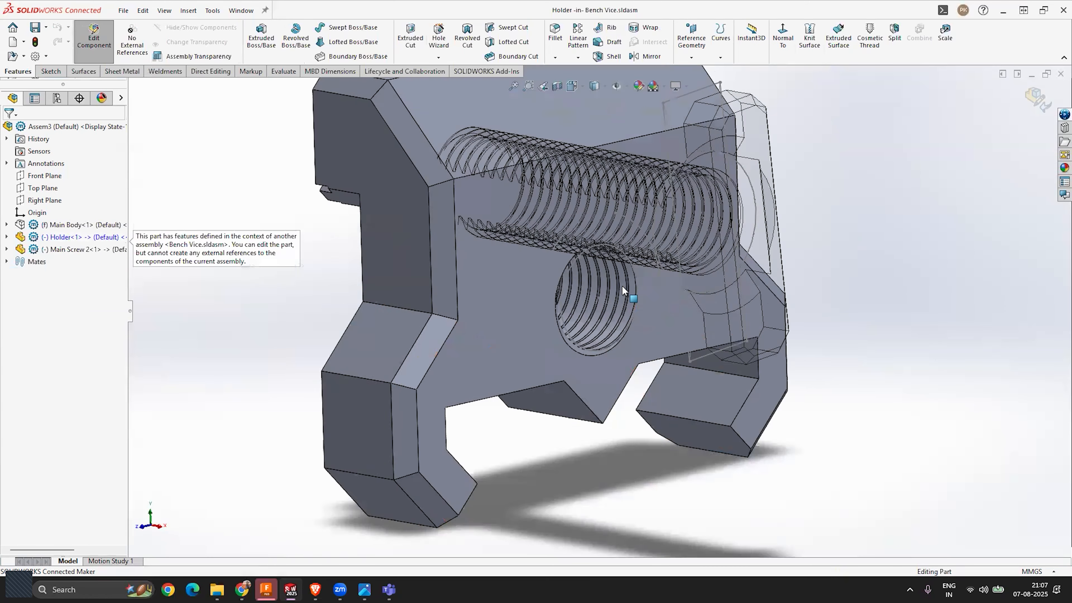
{"action": "scroll", "coordinate": [602, 312], "scroll_direction": "up", "scroll_amount": 5}
{"action": "scroll", "coordinate": [587, 318], "scroll_direction": "down", "scroll_amount": 2}
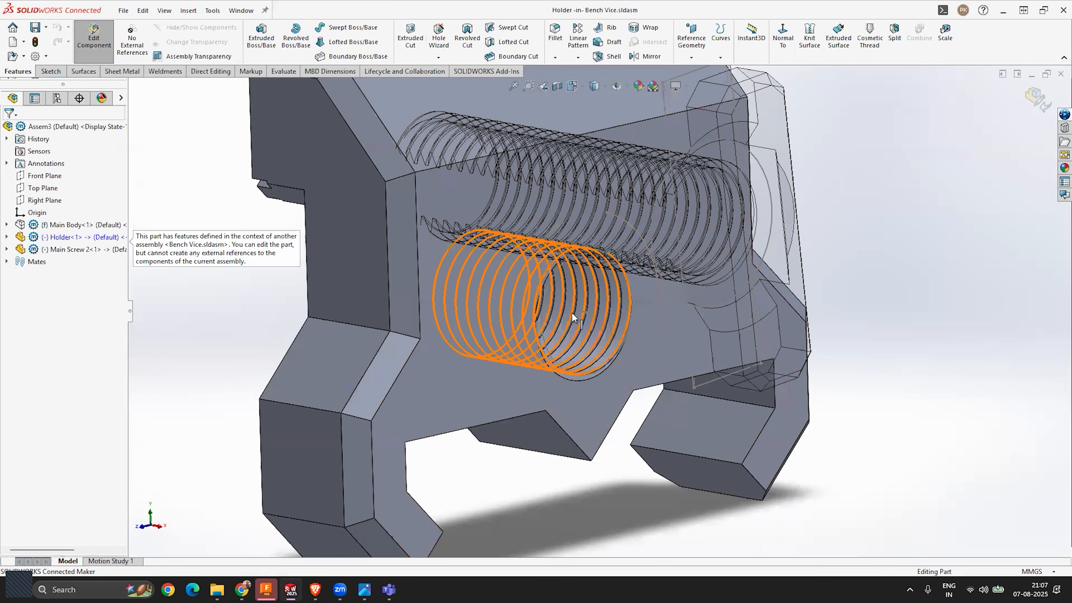
Step: Create a reference axis through the Holder's threaded hole from its cylindrical inner face
{"action": "left_click", "coordinate": [688, 56]}
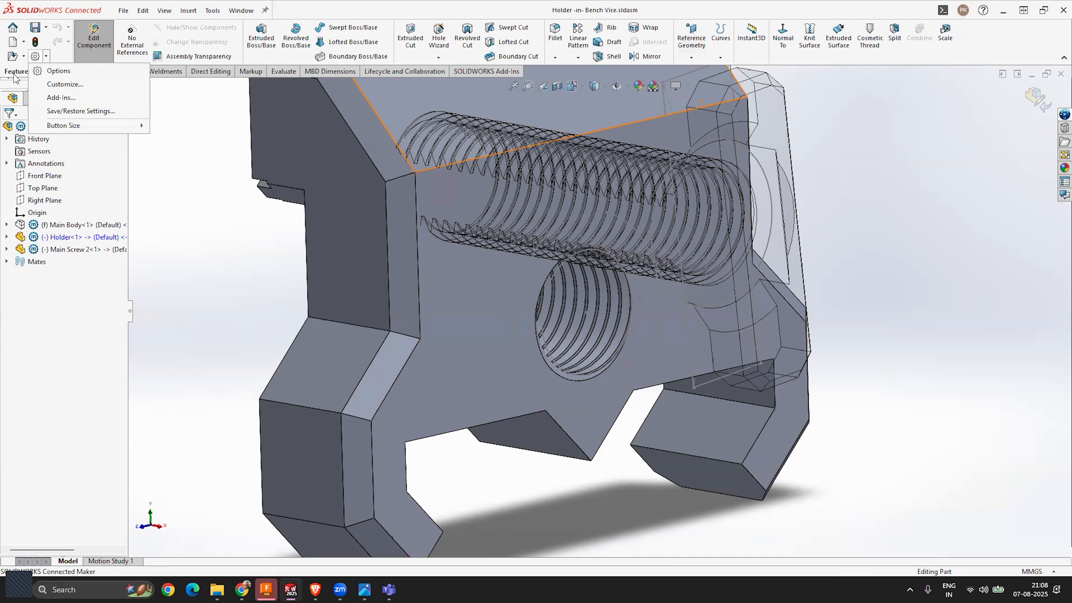
{"action": "left_click", "coordinate": [688, 56]}
{"action": "left_click", "coordinate": [690, 57]}
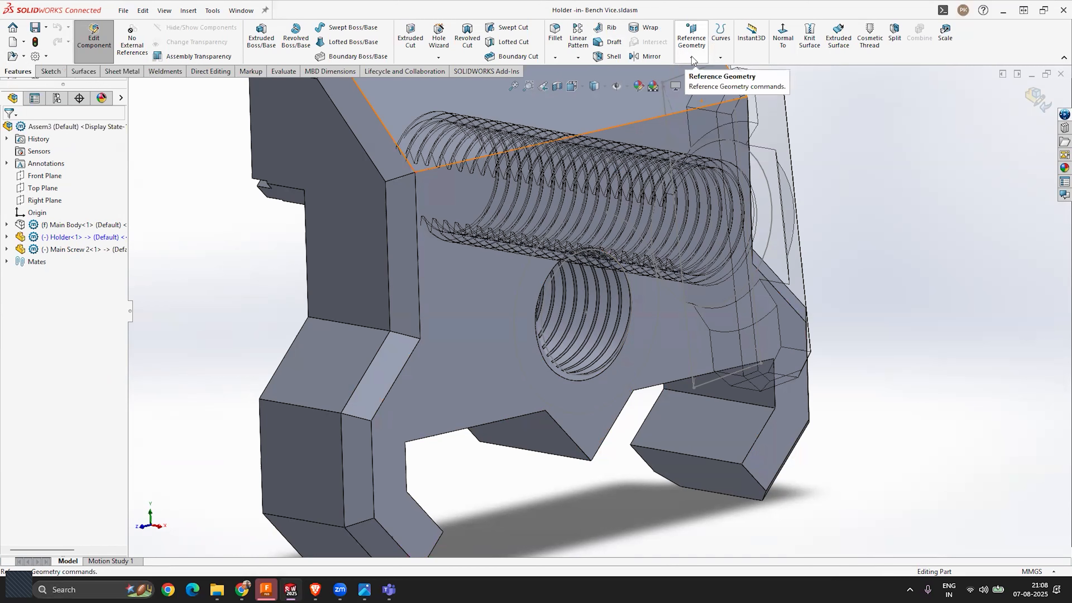
{"action": "left_click", "coordinate": [692, 57]}
{"action": "left_click", "coordinate": [698, 84]}
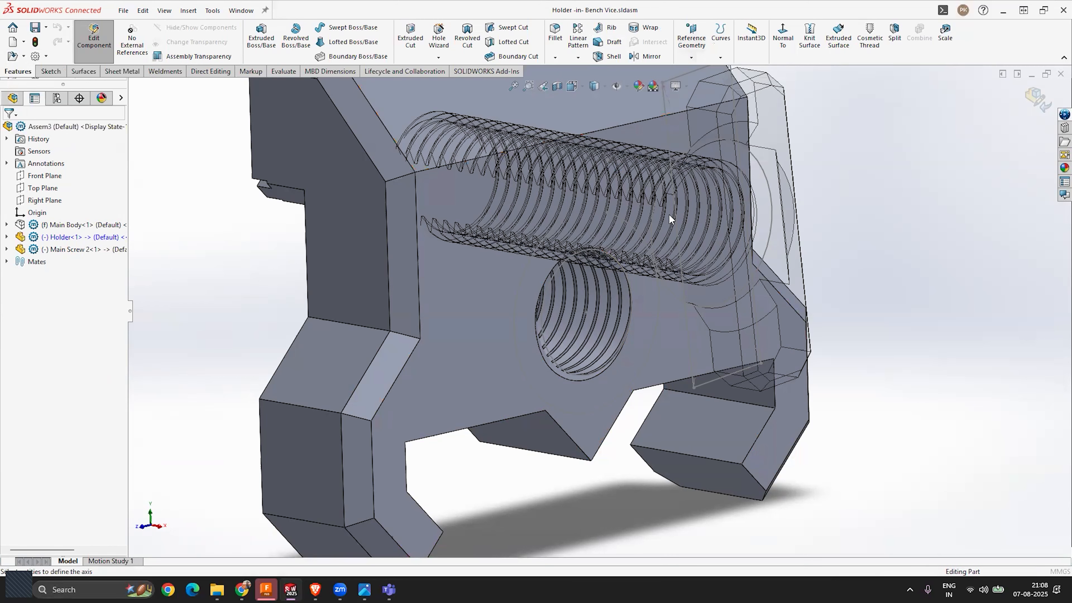
{"action": "scroll", "coordinate": [599, 336], "scroll_direction": "down", "scroll_amount": 5}
{"action": "left_click", "coordinate": [598, 324]}
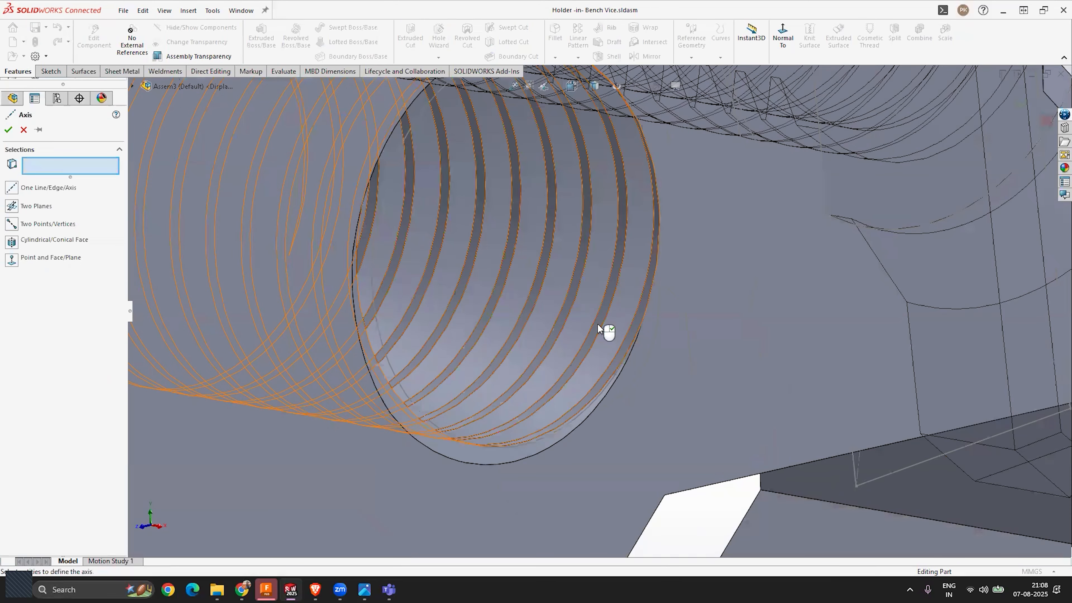
{"action": "scroll", "coordinate": [638, 302], "scroll_direction": "up", "scroll_amount": 5}
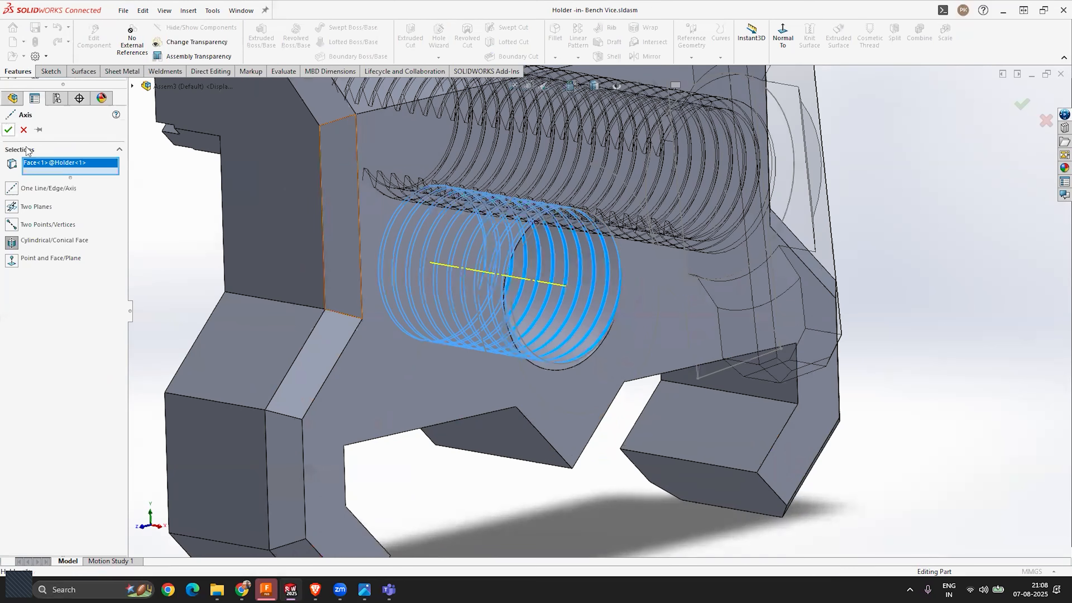
{"action": "left_click", "coordinate": [8, 130]}
Step: Inspect the new axis in the Holder's threaded hole and return from part editing to the assembly
{"action": "middle_click_drag", "start_coordinate": [578, 335], "coordinate": [549, 326]}
{"action": "left_click", "coordinate": [534, 304]}
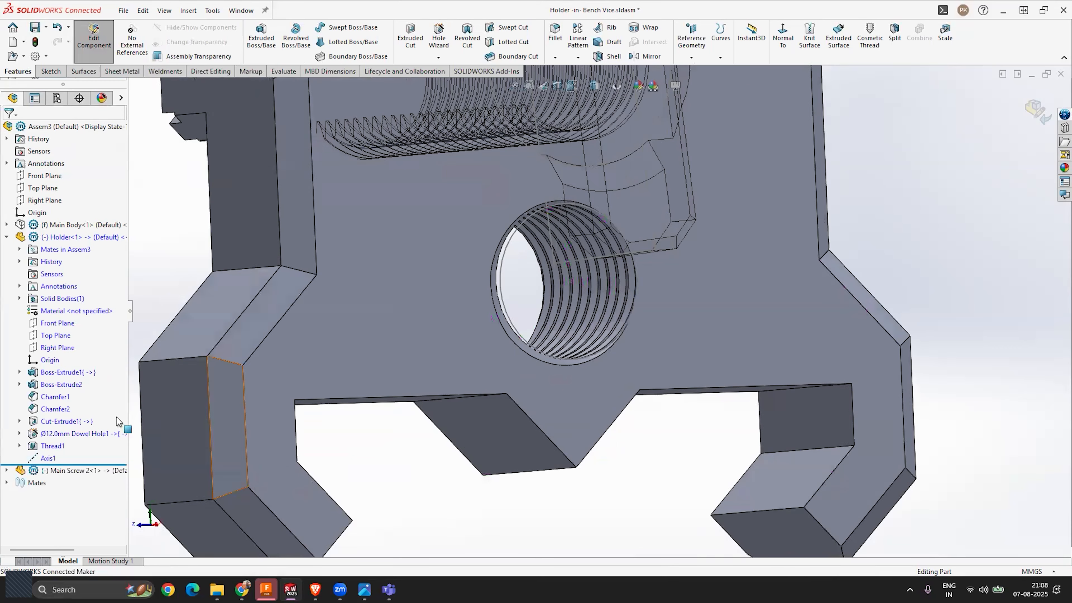
{"action": "left_click", "coordinate": [47, 459]}
{"action": "middle_click_drag", "start_coordinate": [433, 374], "coordinate": [445, 405]}
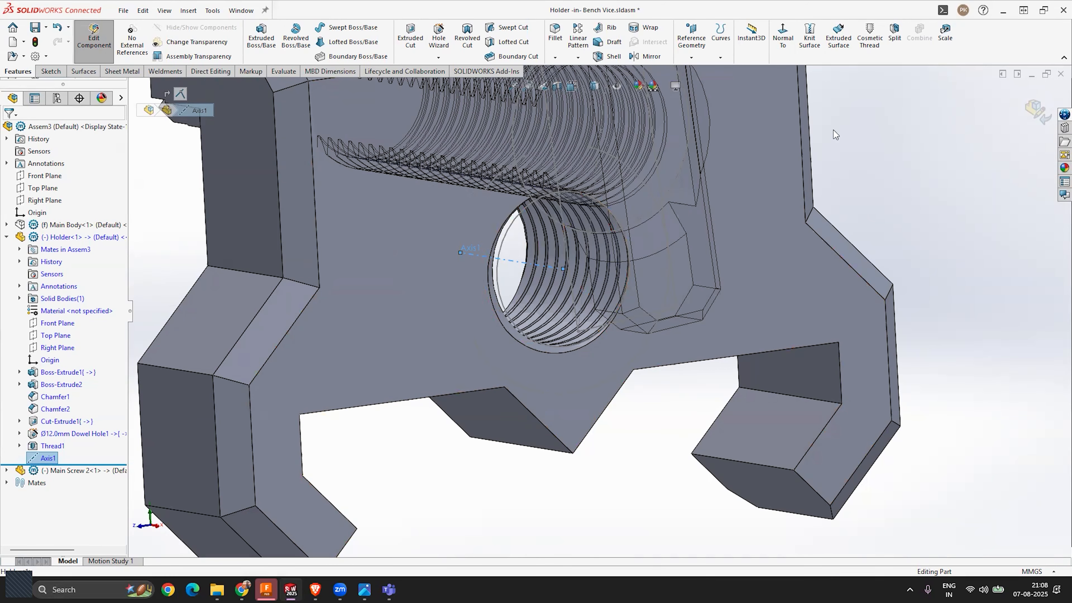
{"action": "left_click", "coordinate": [1037, 112]}
Step: Try to make the Holder's reference axis visible in the assembly by toggling its visibility
{"action": "scroll", "coordinate": [814, 215], "scroll_direction": "up", "scroll_amount": 3}
{"action": "middle_click_drag", "start_coordinate": [718, 271], "coordinate": [650, 304]}
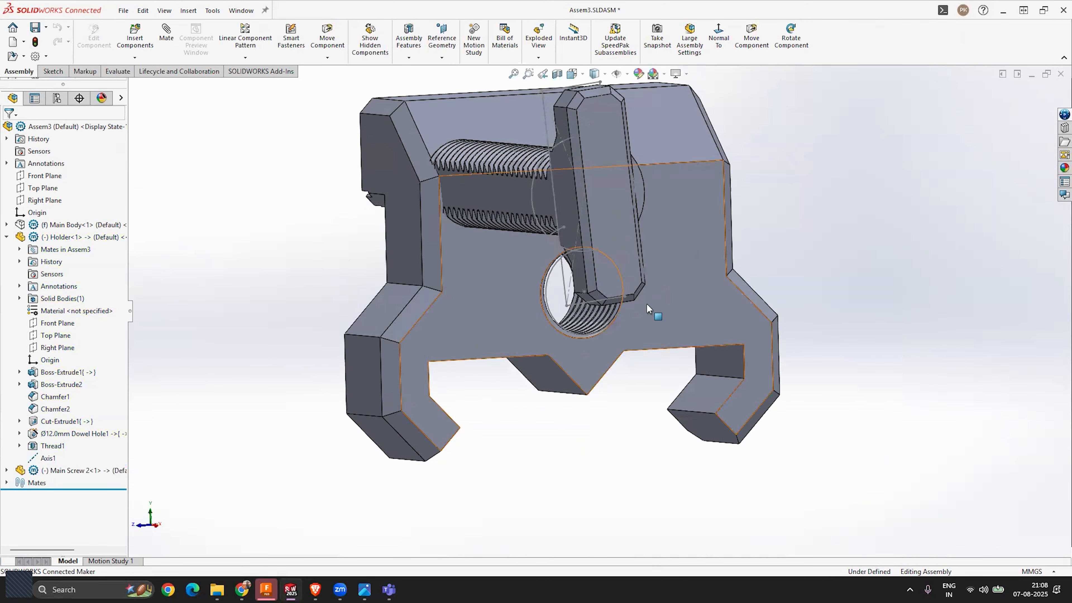
{"action": "right_click", "coordinate": [47, 458]}
{"action": "left_click", "coordinate": [58, 405]}
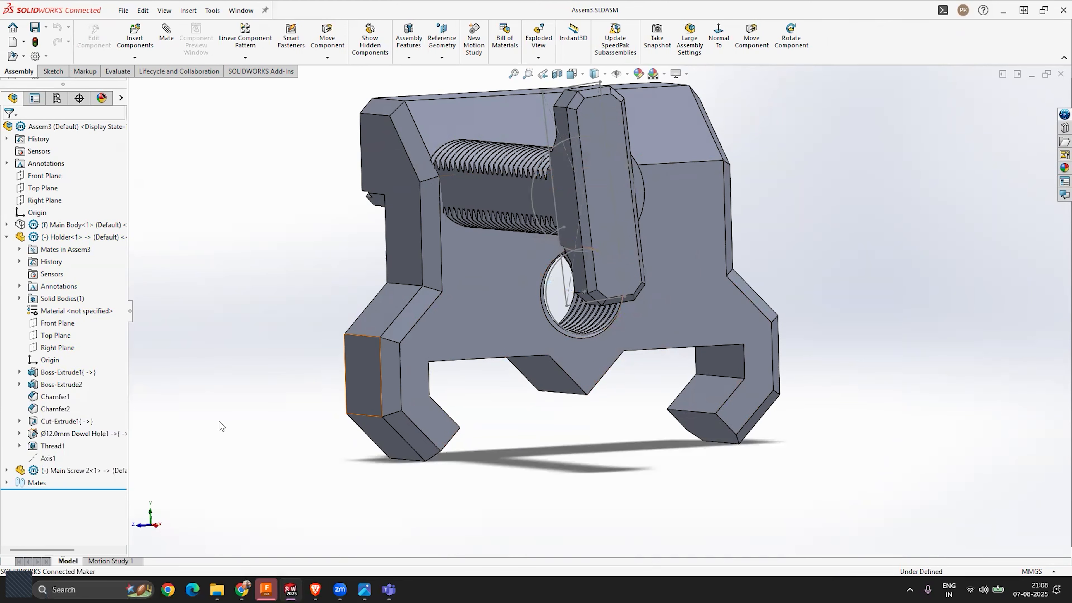
{"action": "middle_click_drag", "start_coordinate": [580, 352], "coordinate": [643, 347]}
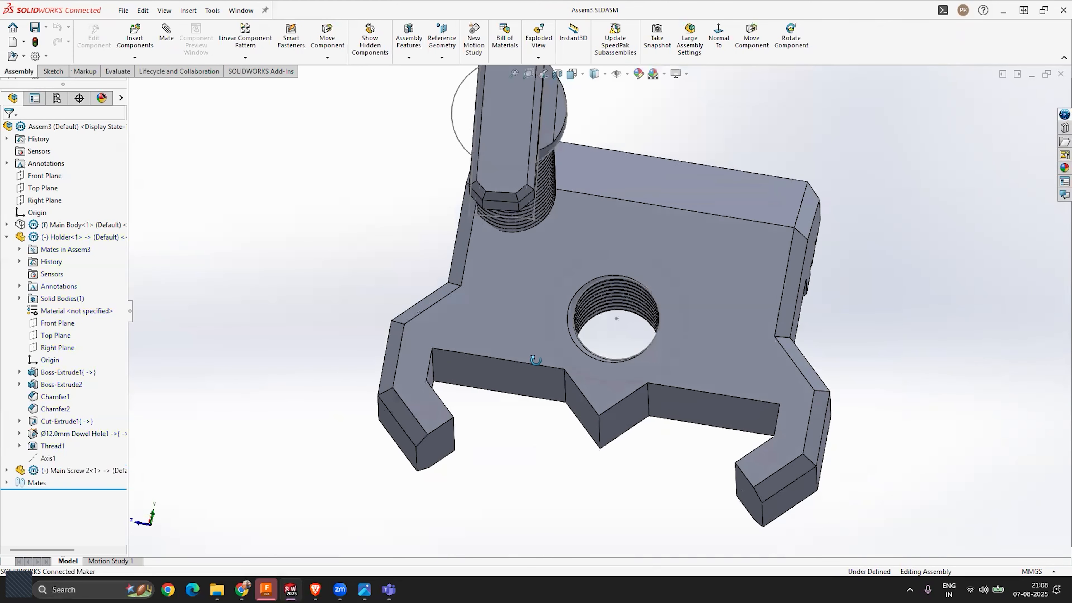
{"action": "scroll", "coordinate": [643, 347], "scroll_direction": "down", "scroll_amount": 8}
{"action": "left_click", "coordinate": [46, 458]}
{"action": "right_click", "coordinate": [47, 458]}
{"action": "left_click", "coordinate": [58, 404]}
{"action": "left_click", "coordinate": [484, 325]}
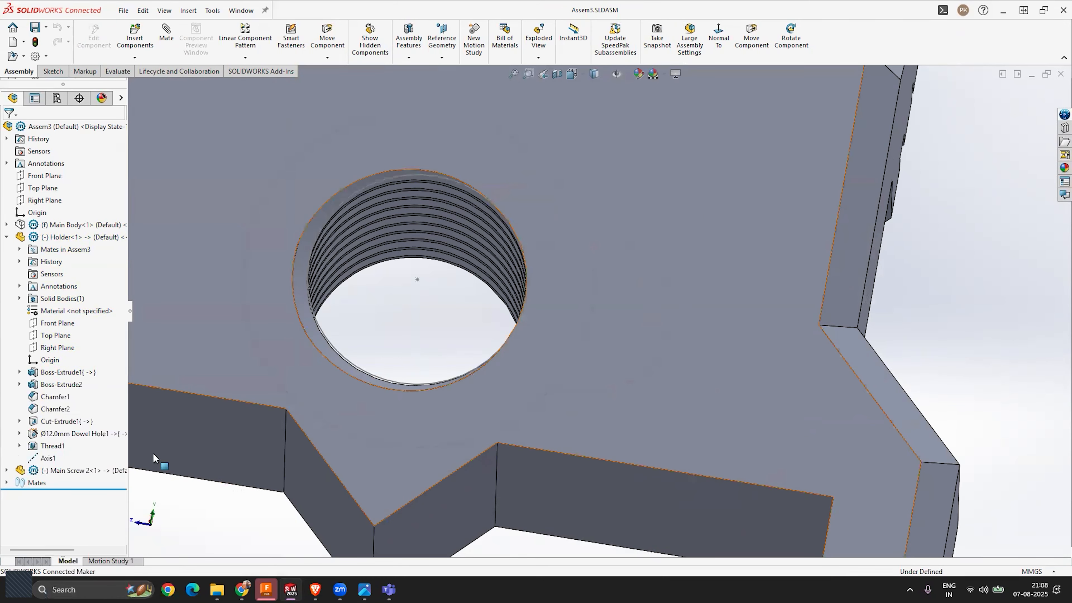
Step: Highlight the Holder's reference axis and examine its position within the threaded hole
{"action": "left_click", "coordinate": [51, 460]}
{"action": "scroll", "coordinate": [530, 315], "scroll_direction": "up", "scroll_amount": 4}
{"action": "middle_click_drag", "start_coordinate": [424, 331], "coordinate": [507, 356]}
{"action": "scroll", "coordinate": [507, 306], "scroll_direction": "down", "scroll_amount": 4}
{"action": "key", "text": "Escape"}
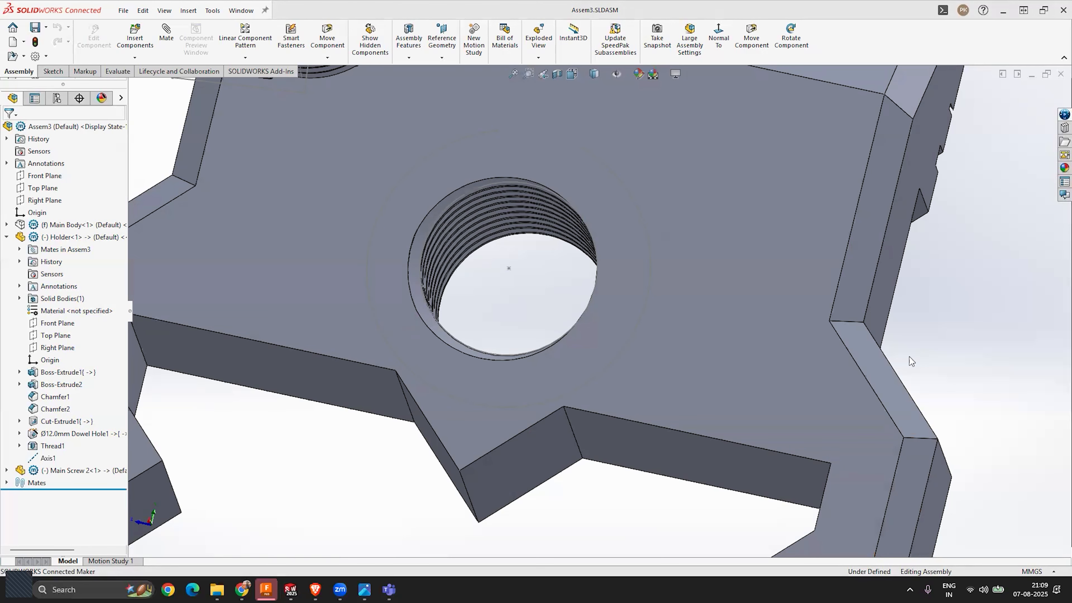
{"action": "scroll", "coordinate": [514, 300], "scroll_direction": "up", "scroll_amount": 5}
{"action": "scroll", "coordinate": [538, 329], "scroll_direction": "down", "scroll_amount": 2}
{"action": "middle_click_drag", "start_coordinate": [537, 329], "coordinate": [623, 310]}
{"action": "scroll", "coordinate": [624, 312], "scroll_direction": "down", "scroll_amount": 1}
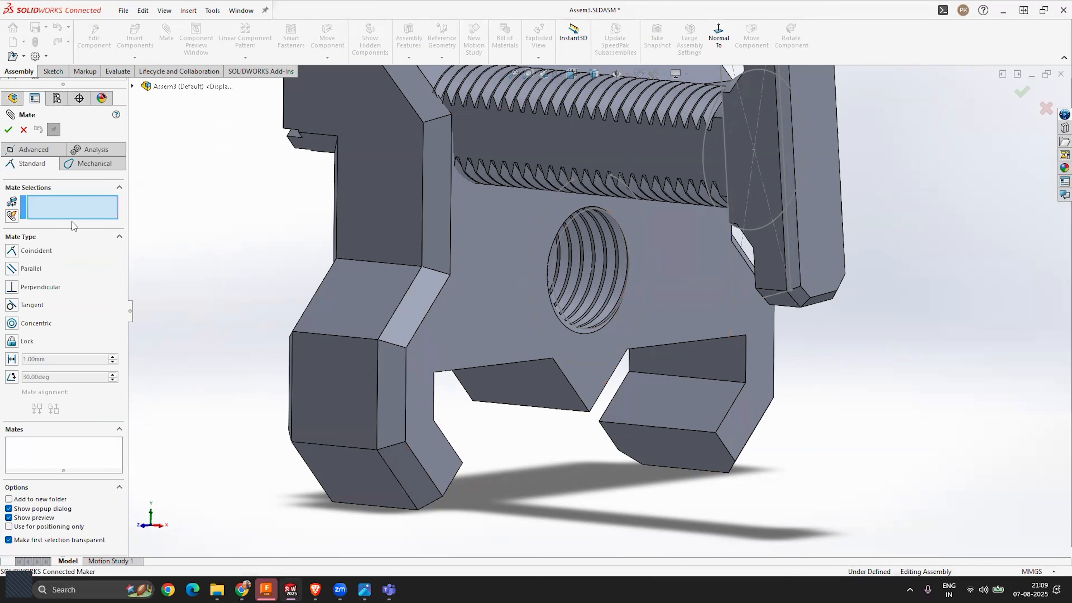
{"action": "scroll", "coordinate": [485, 253], "scroll_direction": "up", "scroll_amount": 4}
{"action": "scroll", "coordinate": [560, 297], "scroll_direction": "down", "scroll_amount": 2}
{"action": "scroll", "coordinate": [552, 280], "scroll_direction": "up", "scroll_amount": 1}
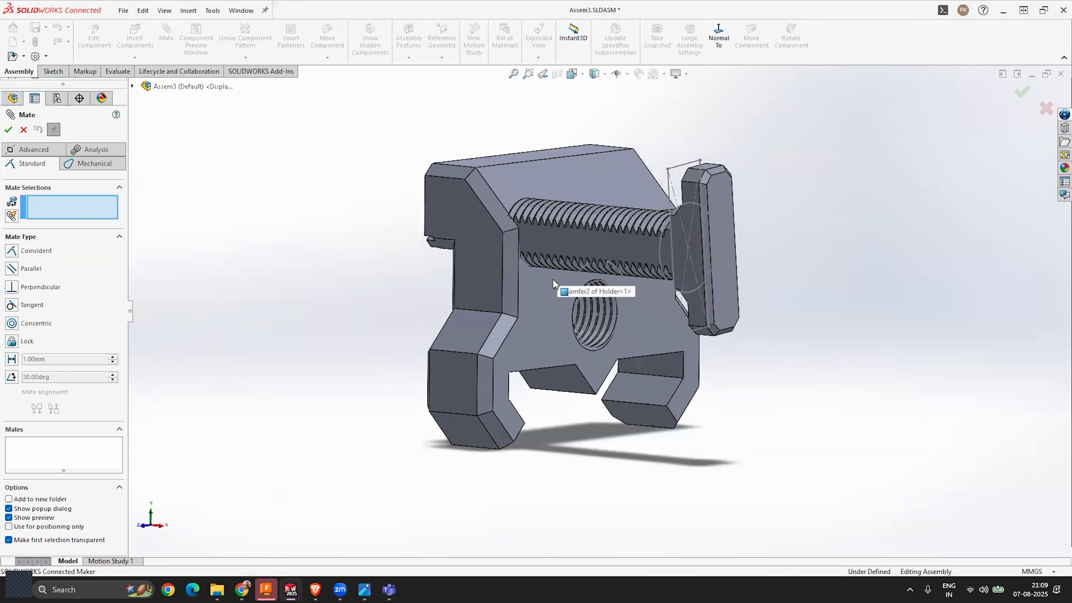
{"action": "key", "text": "Escape"}
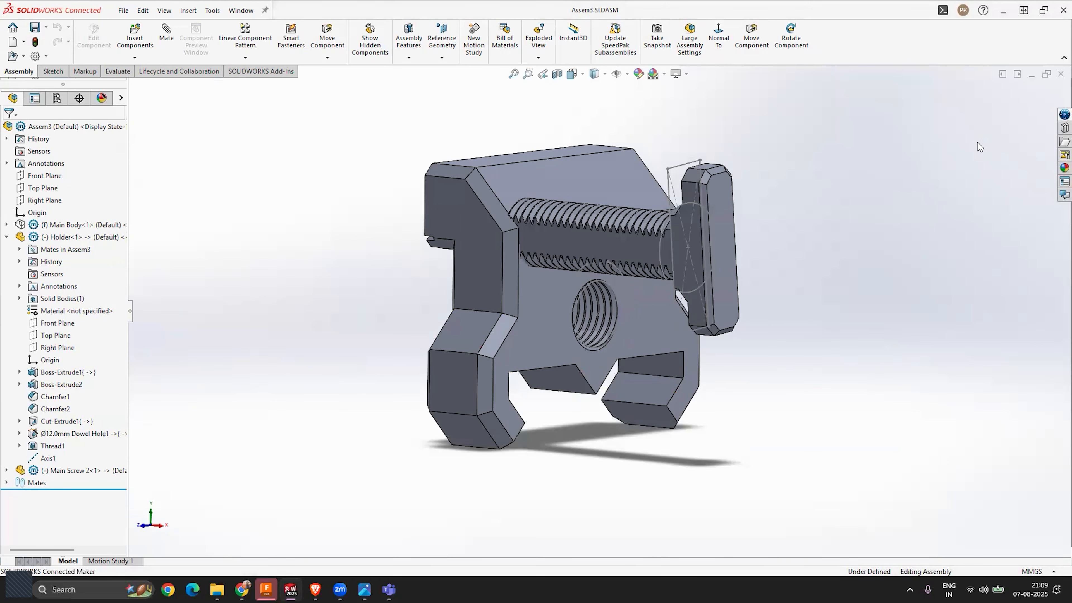
Step: Close the Assem3 assembly, discarding the unsaved changes
{"action": "scroll", "coordinate": [664, 219], "scroll_direction": "up", "scroll_amount": 1}
{"action": "middle_click_drag", "start_coordinate": [664, 219], "coordinate": [684, 237]}
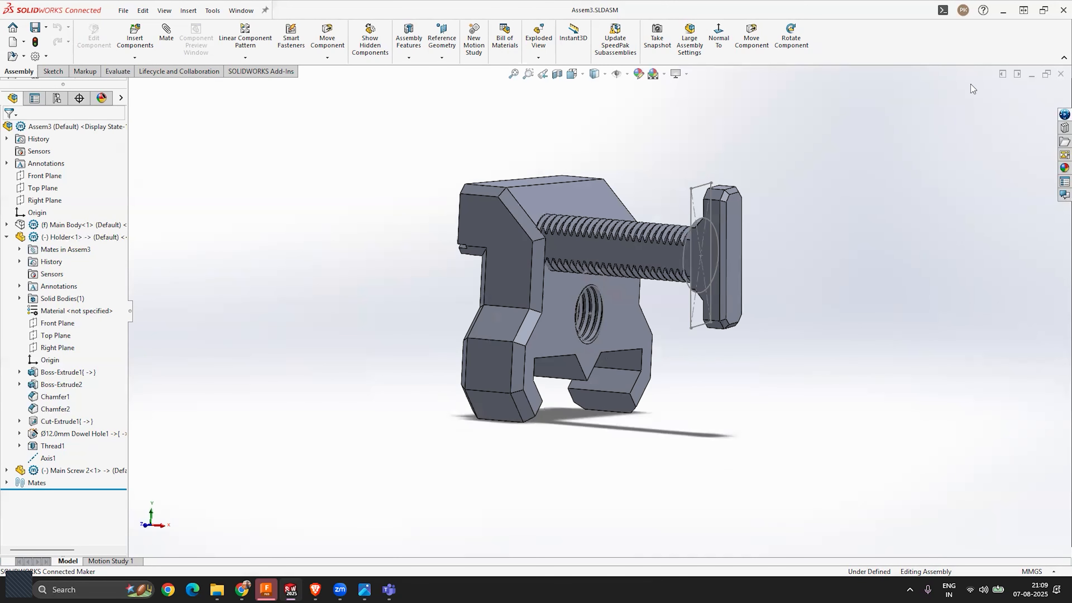
{"action": "left_click", "coordinate": [1057, 75]}
{"action": "left_click", "coordinate": [537, 322]}
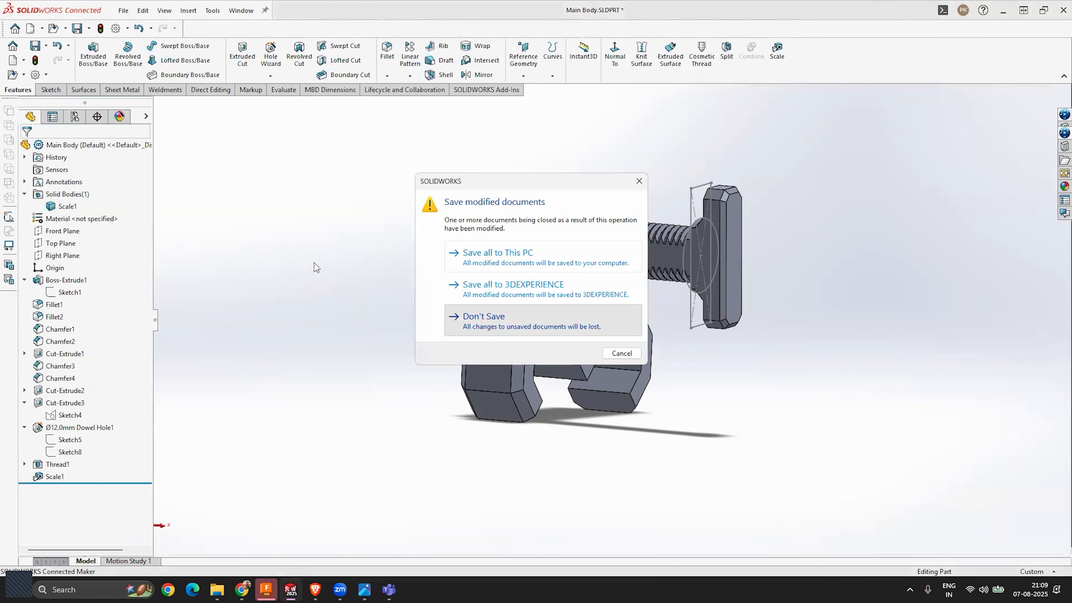
{"action": "left_click", "coordinate": [499, 317]}
Step: Open the Bench Vice.SLDASM assembly from the Solidworks project folder and rebuild it
{"action": "left_click", "coordinate": [123, 10]}
{"action": "left_click", "coordinate": [145, 52]}
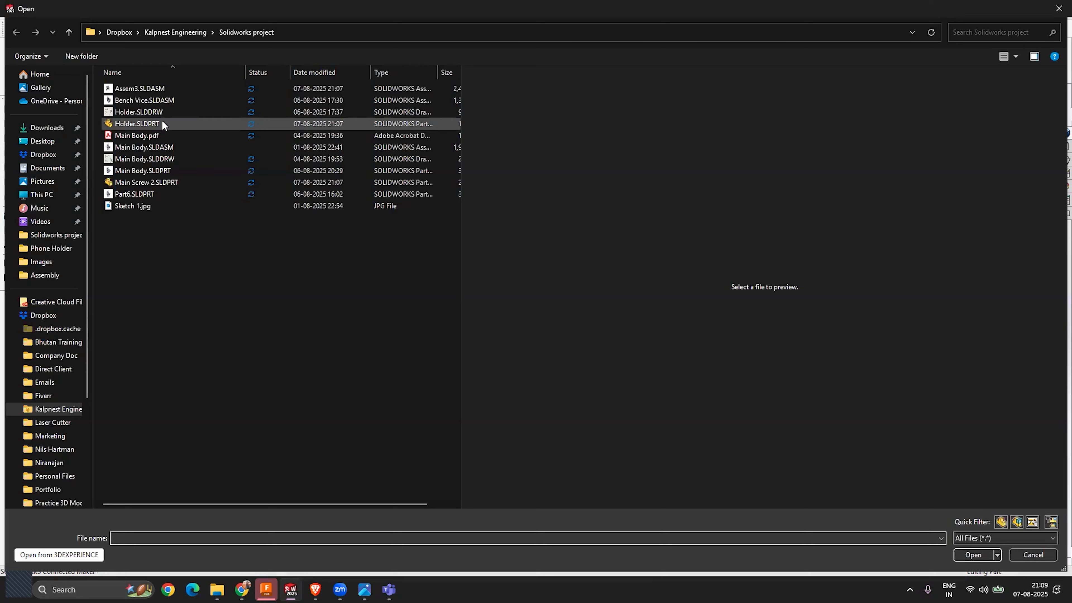
{"action": "left_click", "coordinate": [168, 101]}
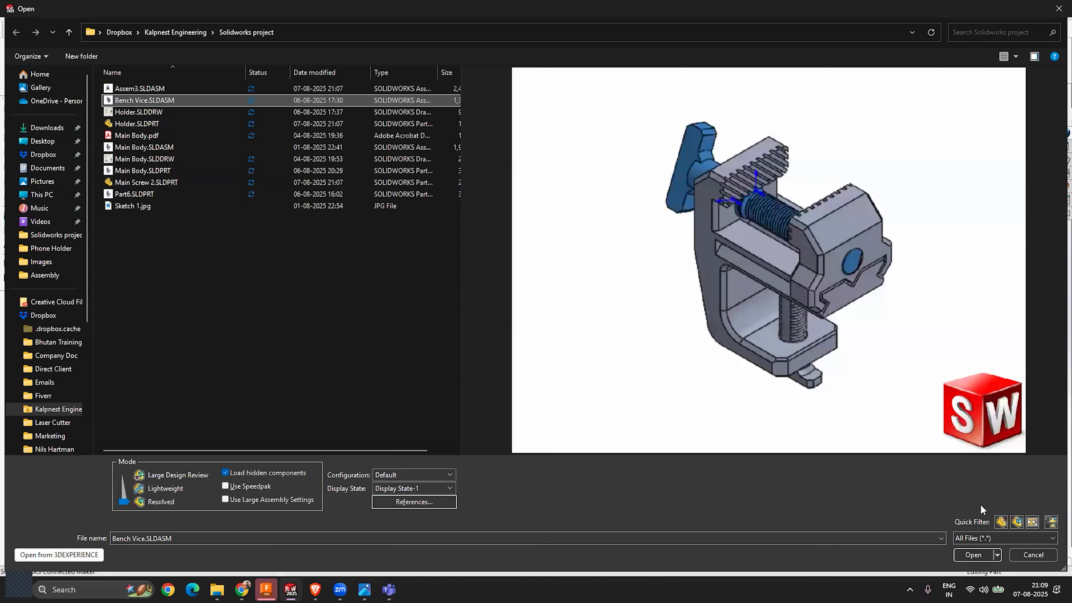
{"action": "left_click", "coordinate": [969, 553]}
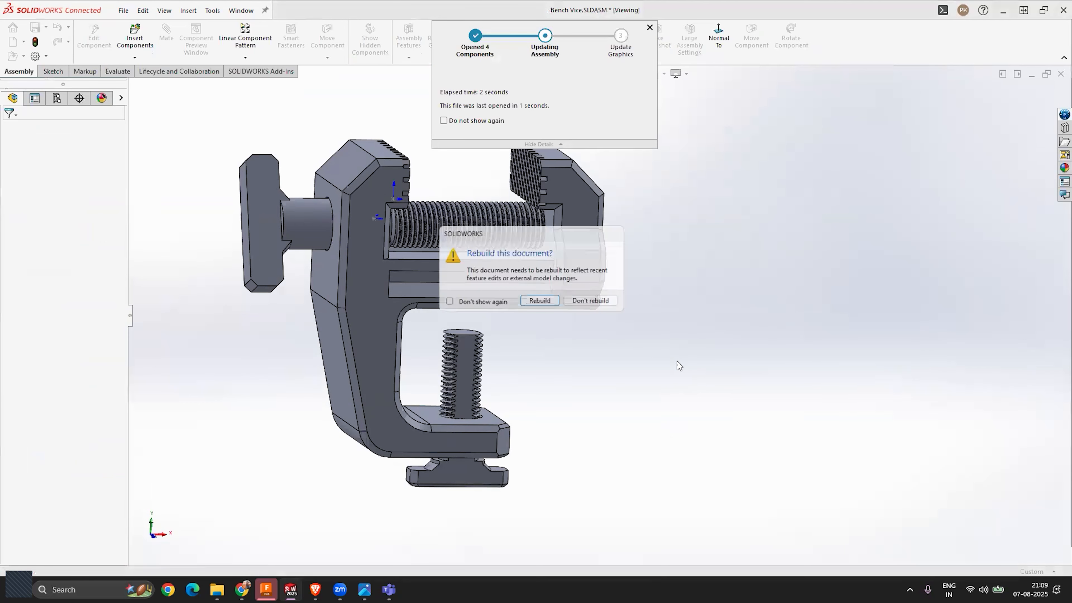
{"action": "left_click", "coordinate": [549, 303]}
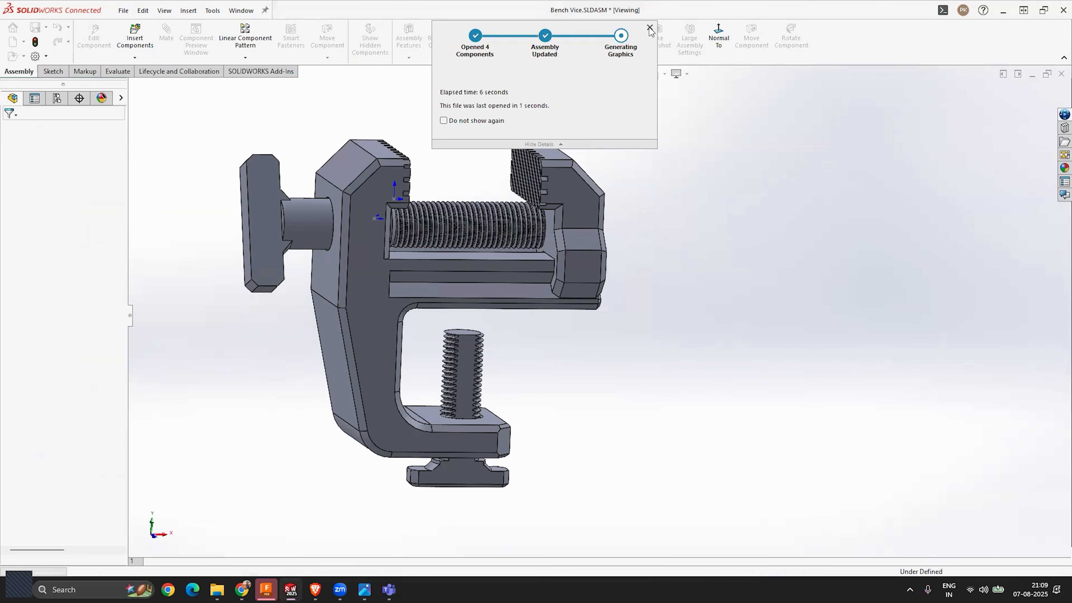
Step: Slide the Holder back and forth along the Main Body's rail to check its movement relative to the screw
{"action": "scroll", "coordinate": [676, 243], "scroll_direction": "up", "scroll_amount": 4}
{"action": "scroll", "coordinate": [506, 297], "scroll_direction": "down", "scroll_amount": 3}
{"action": "middle_click_drag", "start_coordinate": [583, 265], "coordinate": [547, 262]}
{"action": "left_click_drag", "start_coordinate": [617, 224], "coordinate": [498, 204]}
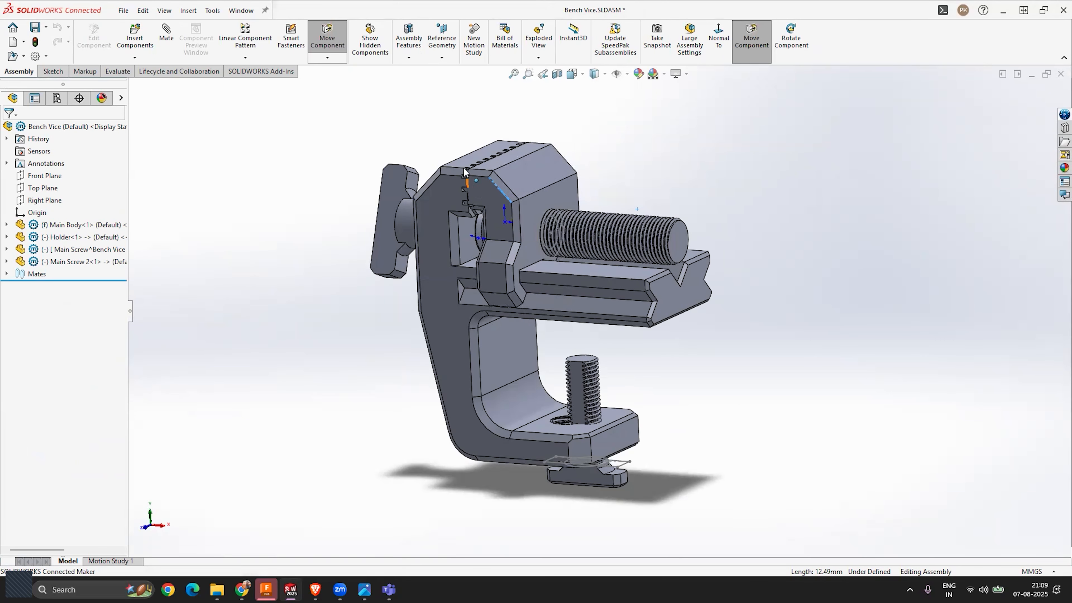
{"action": "scroll", "coordinate": [463, 168], "scroll_direction": "down", "scroll_amount": 5}
{"action": "left_click_drag", "start_coordinate": [569, 277], "coordinate": [698, 281]}
{"action": "scroll", "coordinate": [427, 169], "scroll_direction": "up", "scroll_amount": 3}
{"action": "mouse_move", "coordinate": [637, 343]}
{"action": "middle_mouse_down"}
{"action": "mouse_move", "coordinate": [678, 376]}
{"action": "mouse_move", "coordinate": [635, 319]}
{"action": "mouse_move", "coordinate": [624, 356]}
{"action": "middle_mouse_up"}
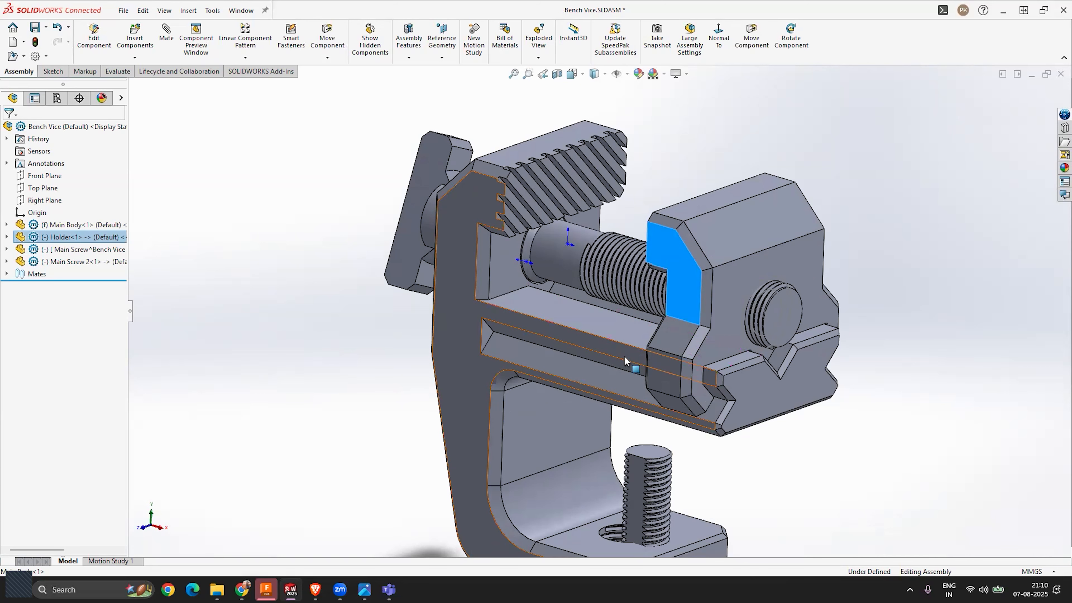
{"action": "middle_click_drag", "start_coordinate": [635, 326], "coordinate": [638, 263]}
{"action": "key", "text": "Escape"}
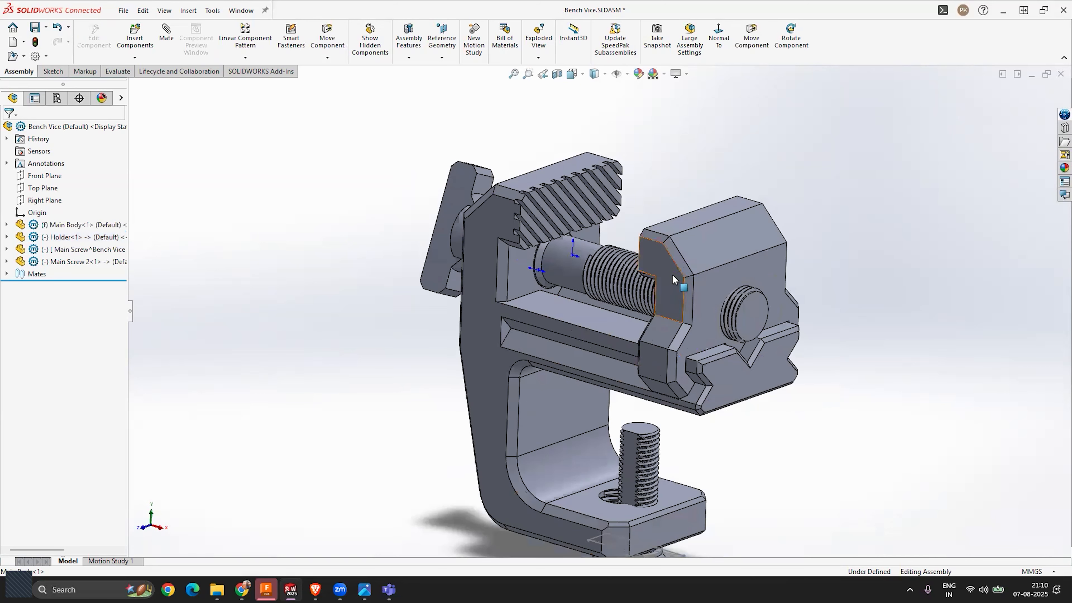
{"action": "mouse_move", "coordinate": [637, 264]}
{"action": "left_mouse_down"}
{"action": "mouse_move", "coordinate": [550, 241]}
{"action": "mouse_move", "coordinate": [642, 266]}
{"action": "left_mouse_up"}
{"action": "left_click_drag", "start_coordinate": [567, 217], "coordinate": [569, 217]}
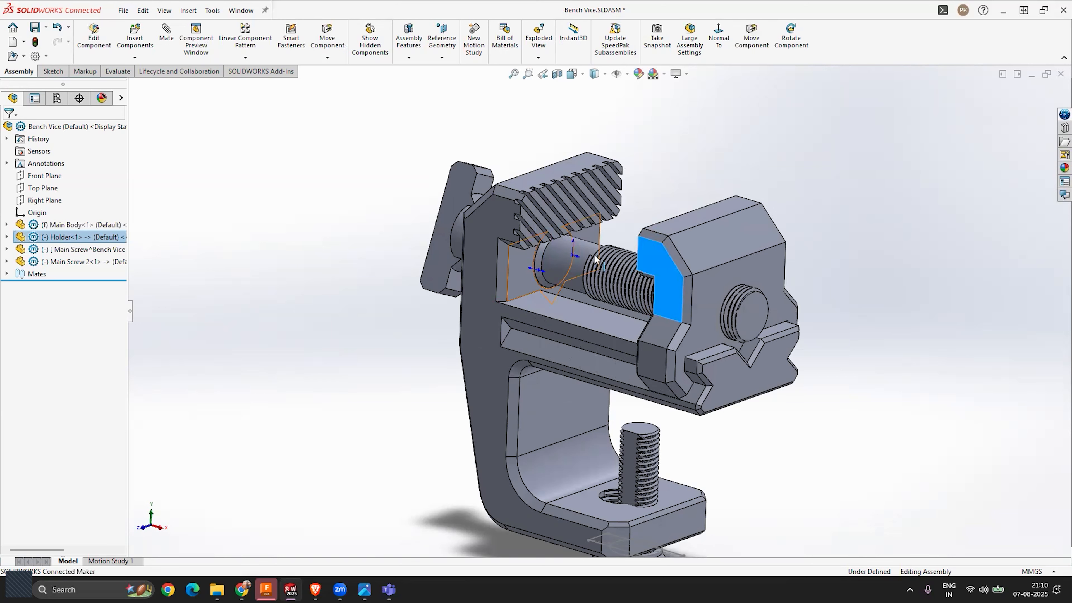
{"action": "key", "text": "Escape"}
Step: List the assembly's mates and examine the faces used by the Width1 and Concentric1 mates
{"action": "left_click", "coordinate": [7, 274]}
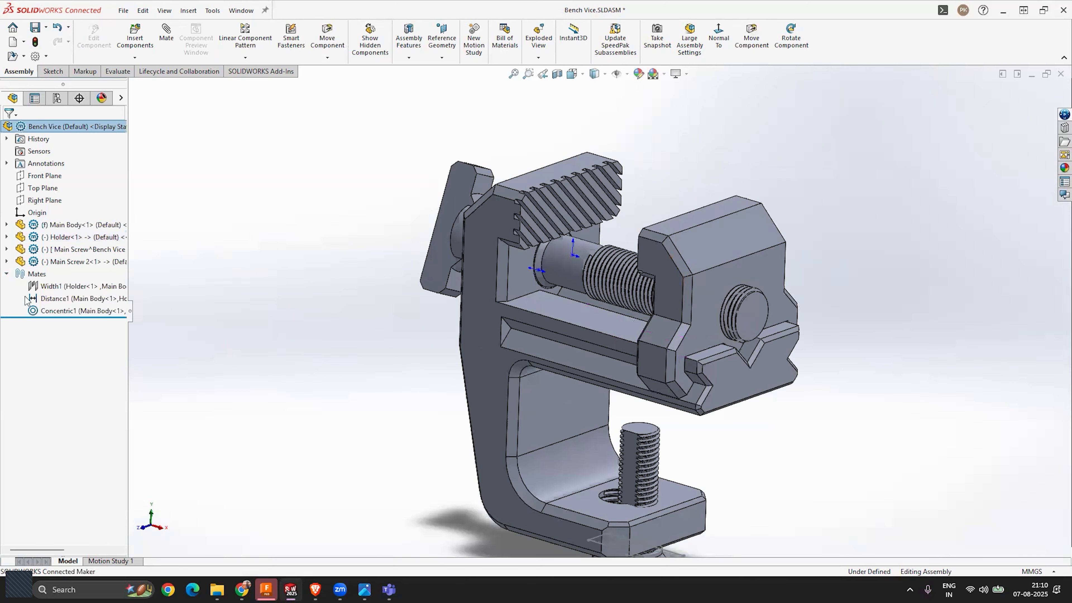
{"action": "left_click", "coordinate": [74, 289]}
{"action": "middle_click_drag", "start_coordinate": [410, 298], "coordinate": [372, 297]}
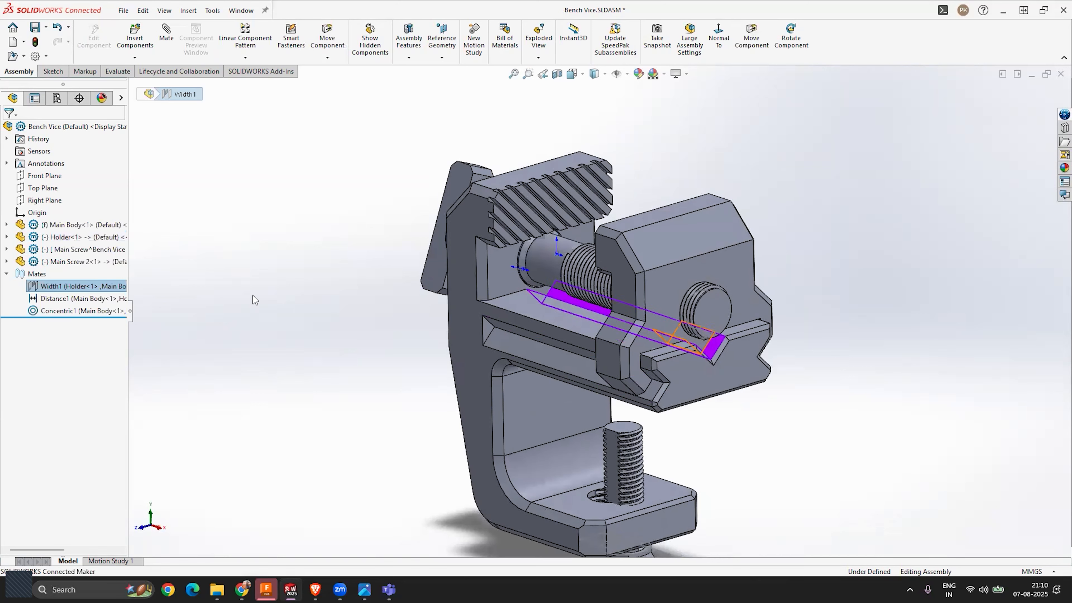
{"action": "left_click", "coordinate": [254, 299]}
{"action": "left_click", "coordinate": [80, 313]}
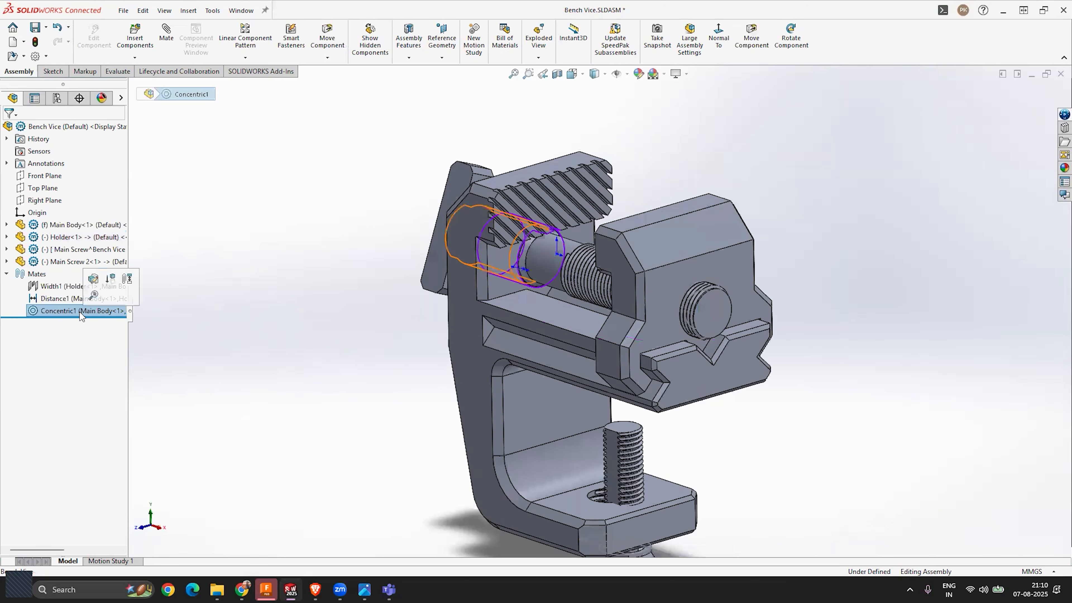
{"action": "mouse_move", "coordinate": [476, 329]}
{"action": "middle_mouse_down"}
{"action": "mouse_move", "coordinate": [410, 326]}
{"action": "mouse_move", "coordinate": [490, 317]}
{"action": "middle_mouse_up"}
{"action": "key", "text": "Escape"}
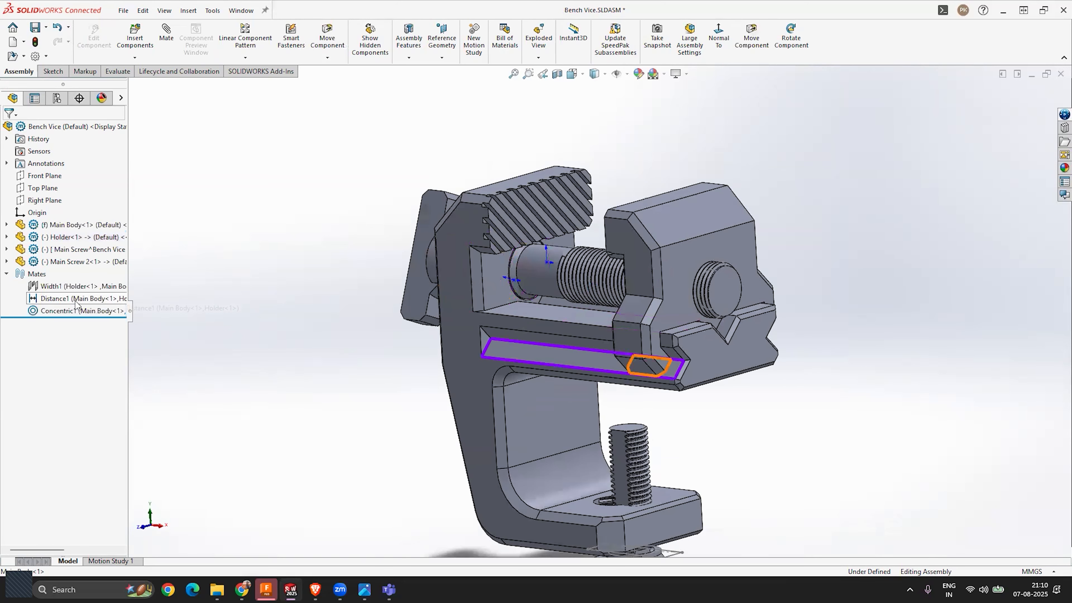
Step: Examine the Width1 mate's faces again and test the Holder's sliding along the rail
{"action": "left_click", "coordinate": [68, 289]}
{"action": "middle_click_drag", "start_coordinate": [591, 275], "coordinate": [684, 265]}
{"action": "left_click_drag", "start_coordinate": [684, 266], "coordinate": [549, 305]}
{"action": "key", "text": "Escape"}
Step: Edit the Width1 mate, try a standard Distance mate between the Holder and Main Body faces, and check the mechanical mate types
{"action": "left_click", "coordinate": [63, 288]}
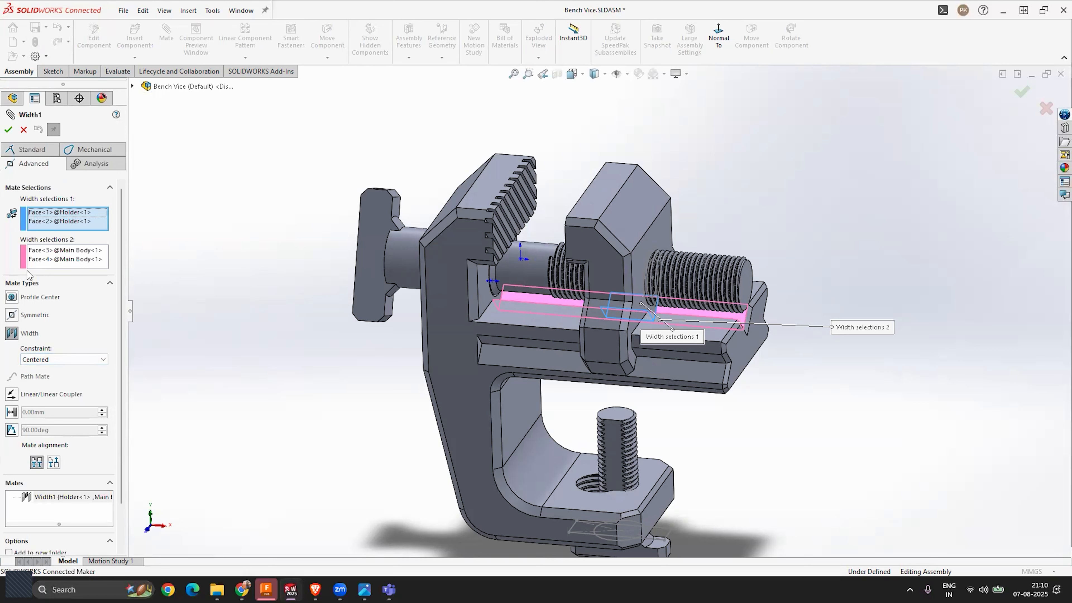
{"action": "left_click", "coordinate": [42, 151]}
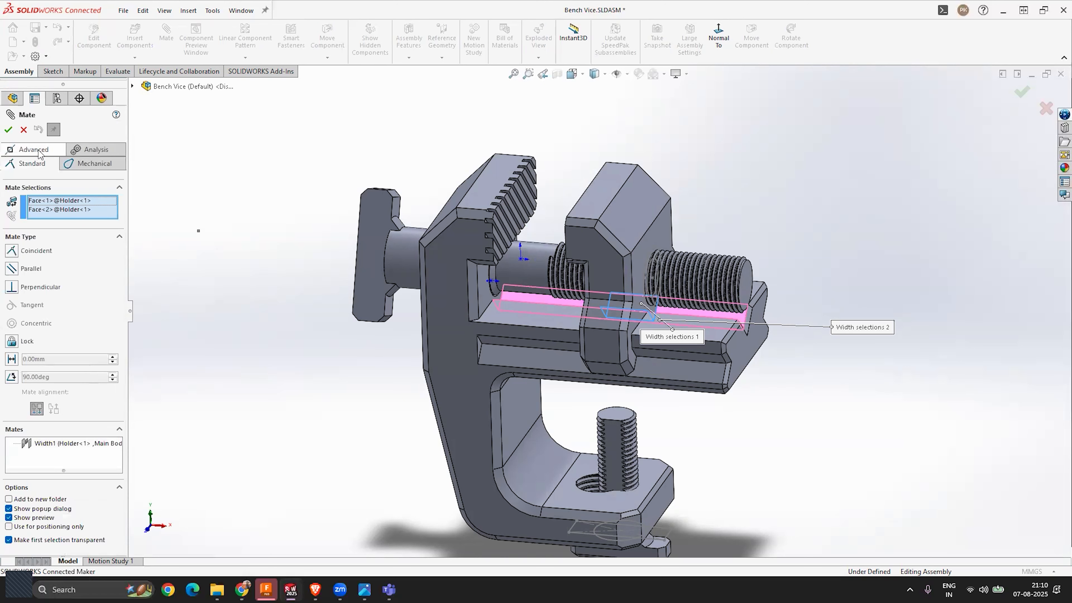
{"action": "left_click", "coordinate": [12, 360]}
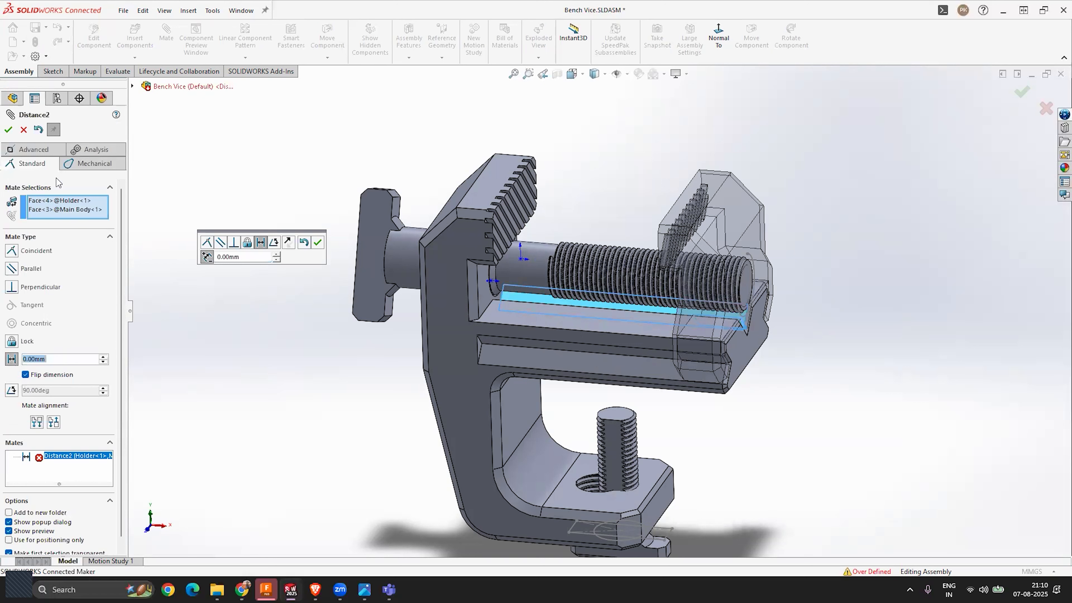
{"action": "left_click", "coordinate": [86, 160]}
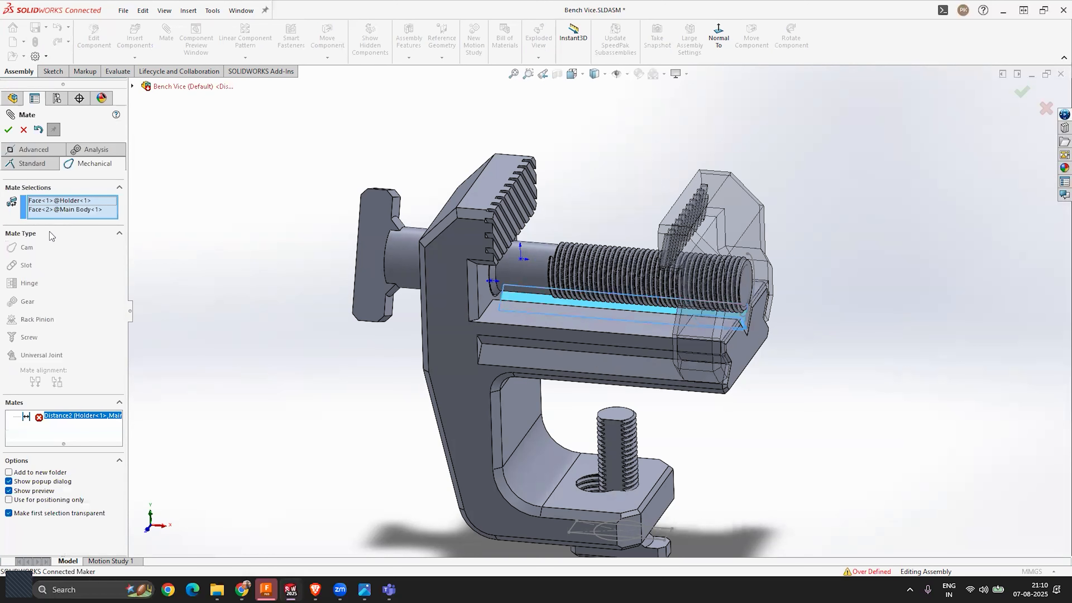